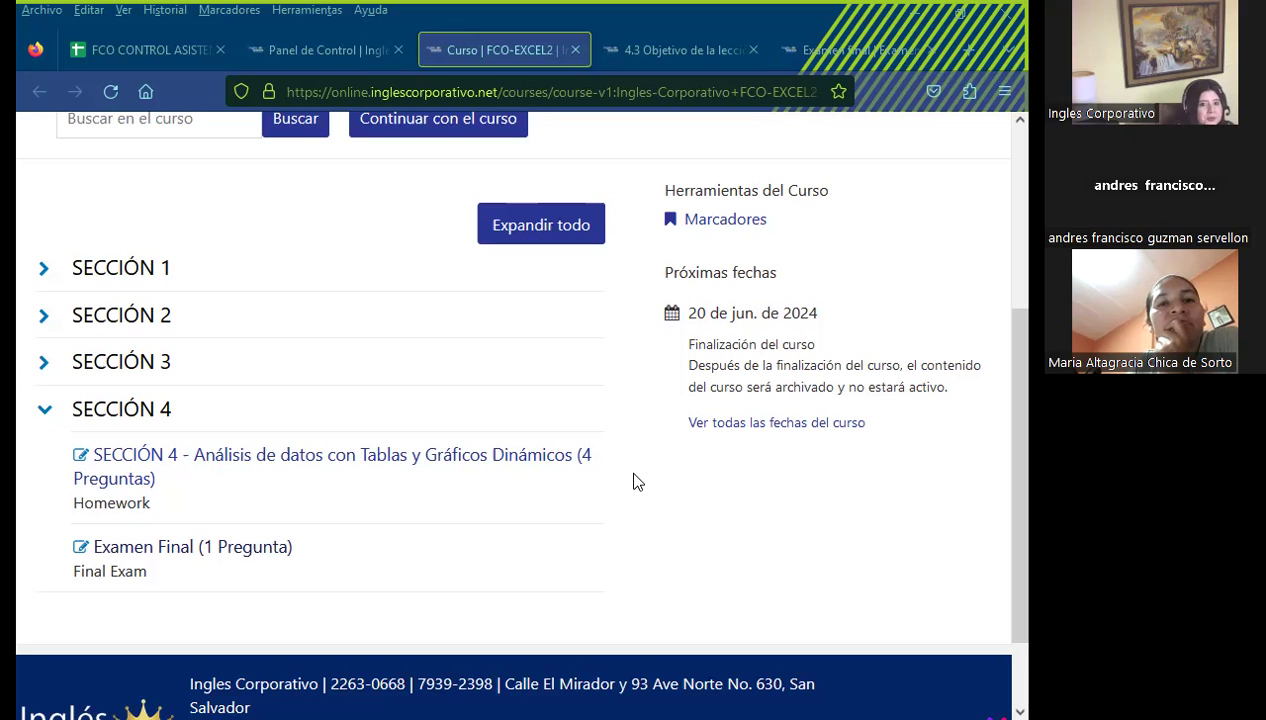
Switch to the '4.3 Objetivo de la lección: Personalizar tablas dinámicas' page and scroll through it
click(659, 50)
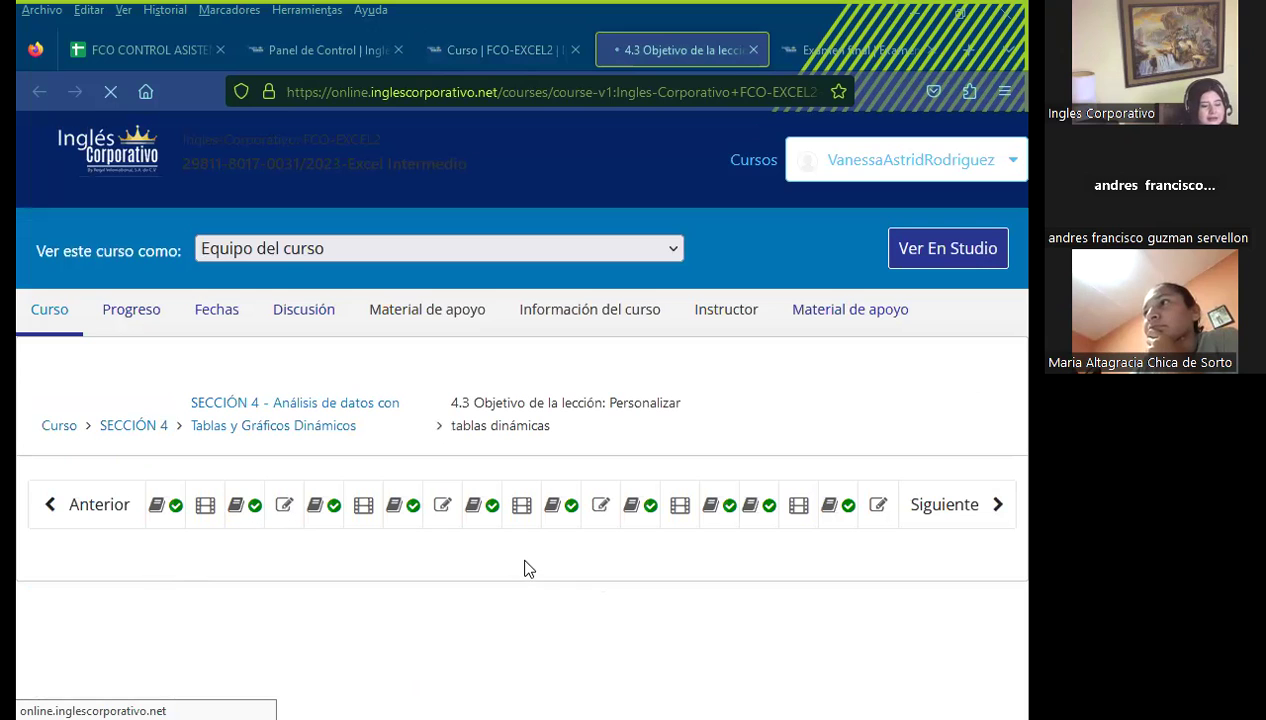
scroll(300, 495, down, 3)
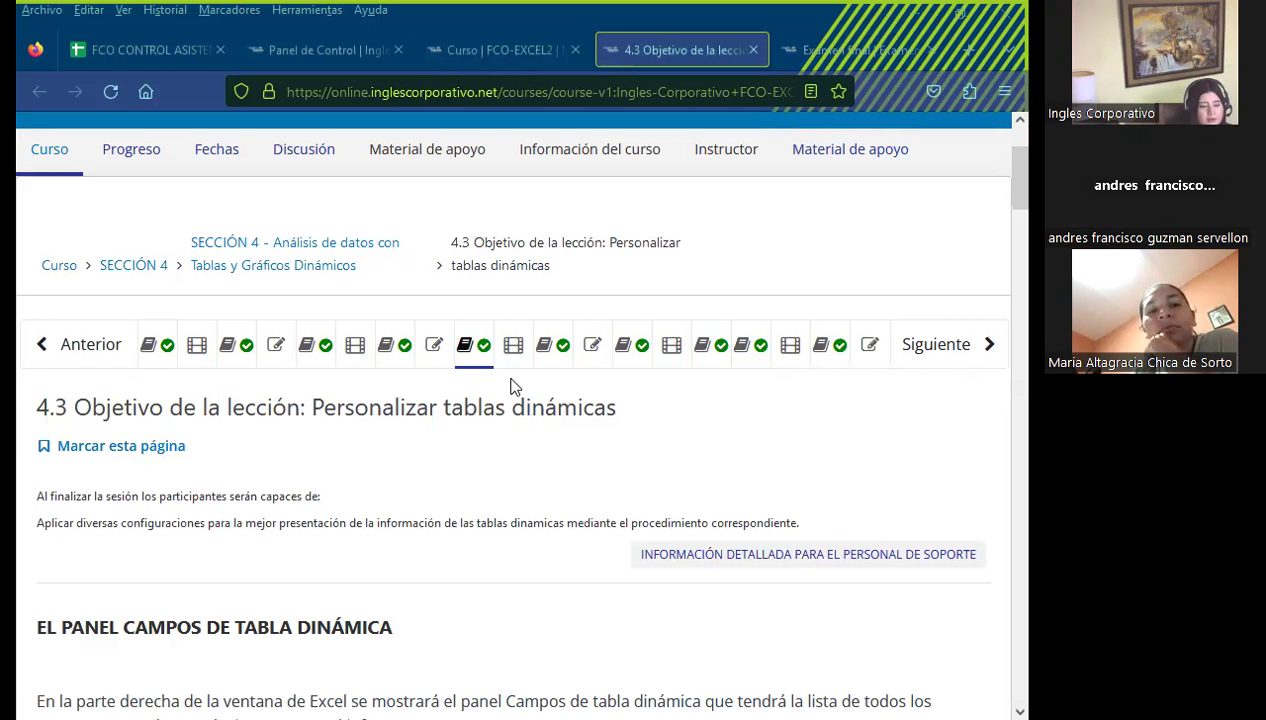
scroll(487, 472, down, 3)
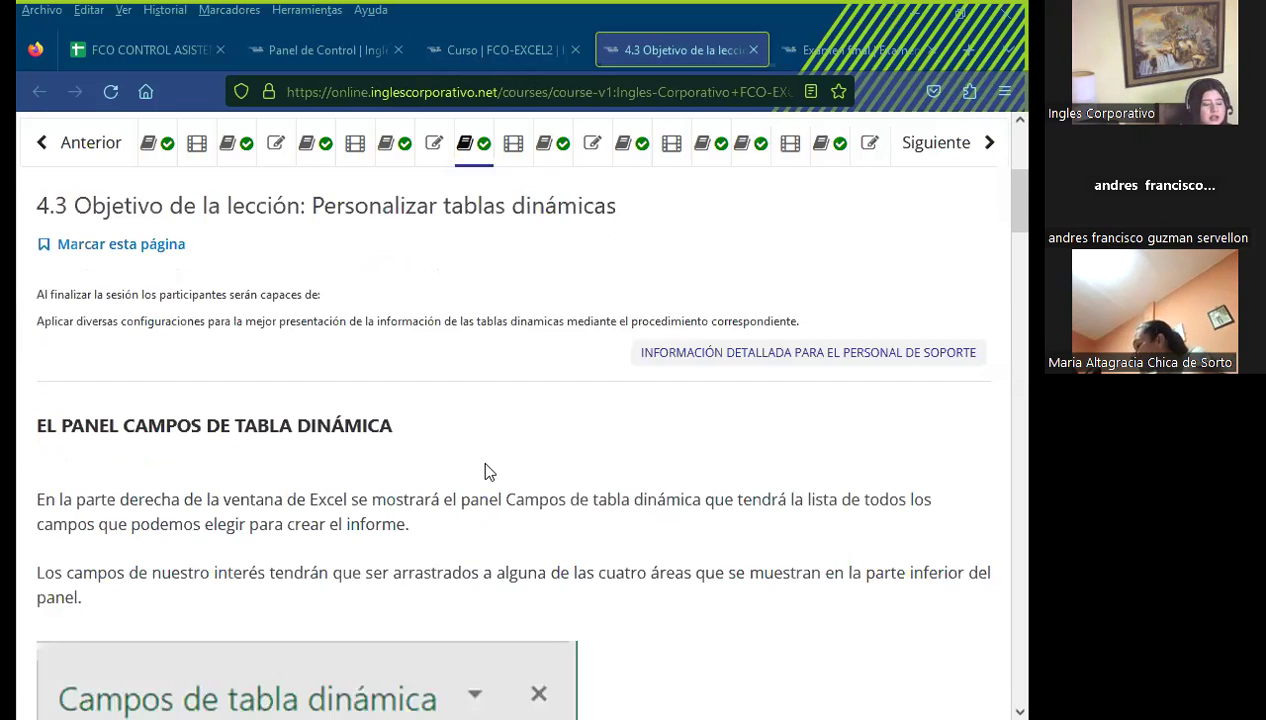
scroll(512, 466, up, 3)
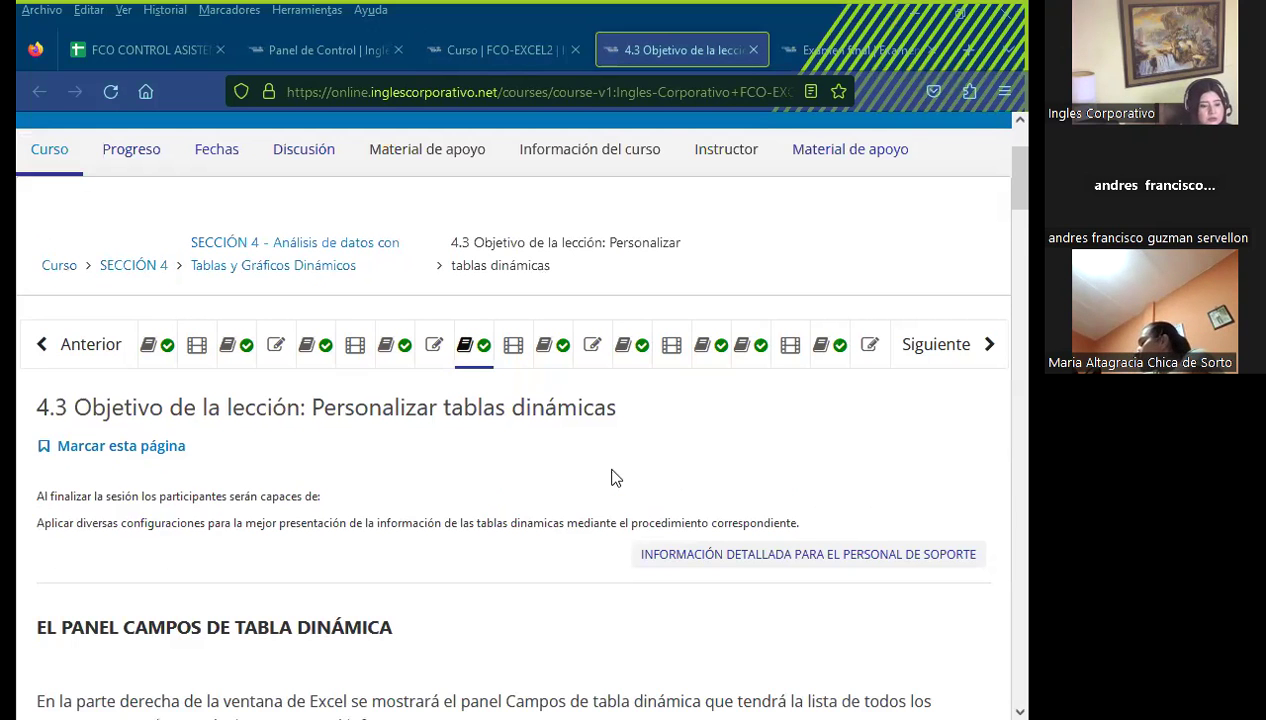
Go to the 'Foro de discusión y preguntas clase #18' unit and scroll down its post list
click(826, 54)
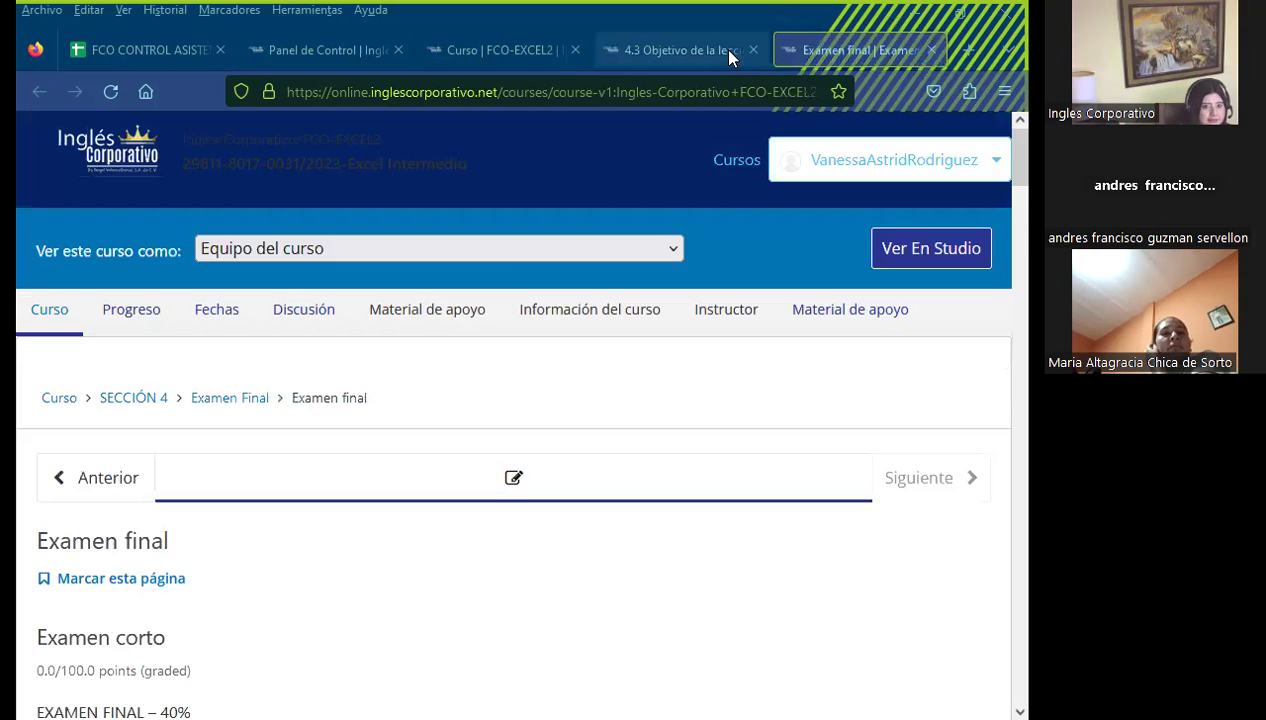
click(684, 52)
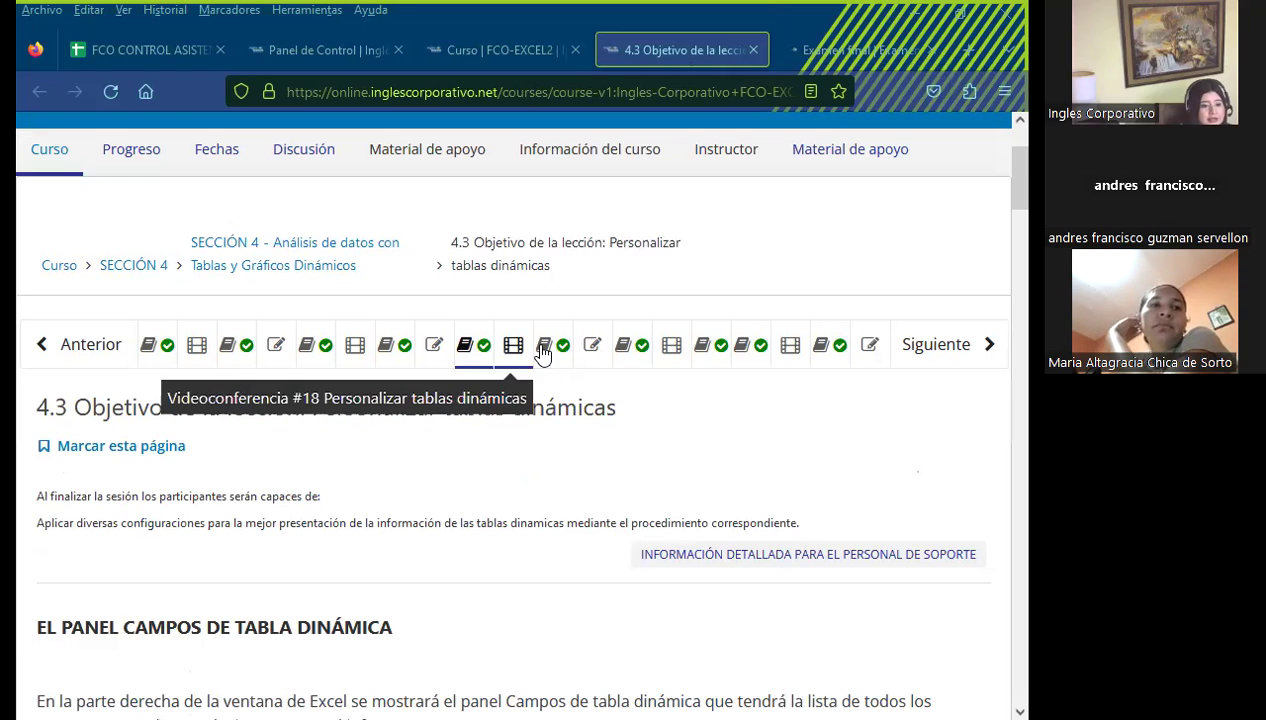
click(540, 350)
scroll(395, 480, down, 3)
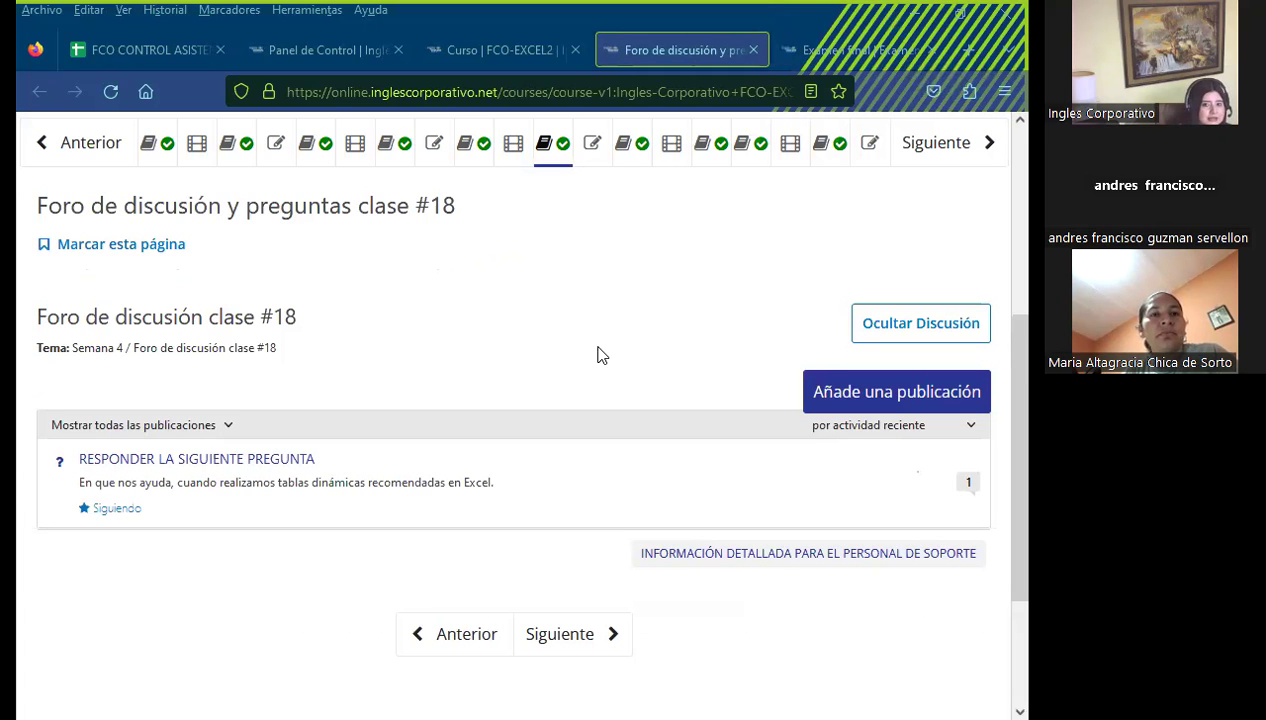
key(ctrl+Tab)
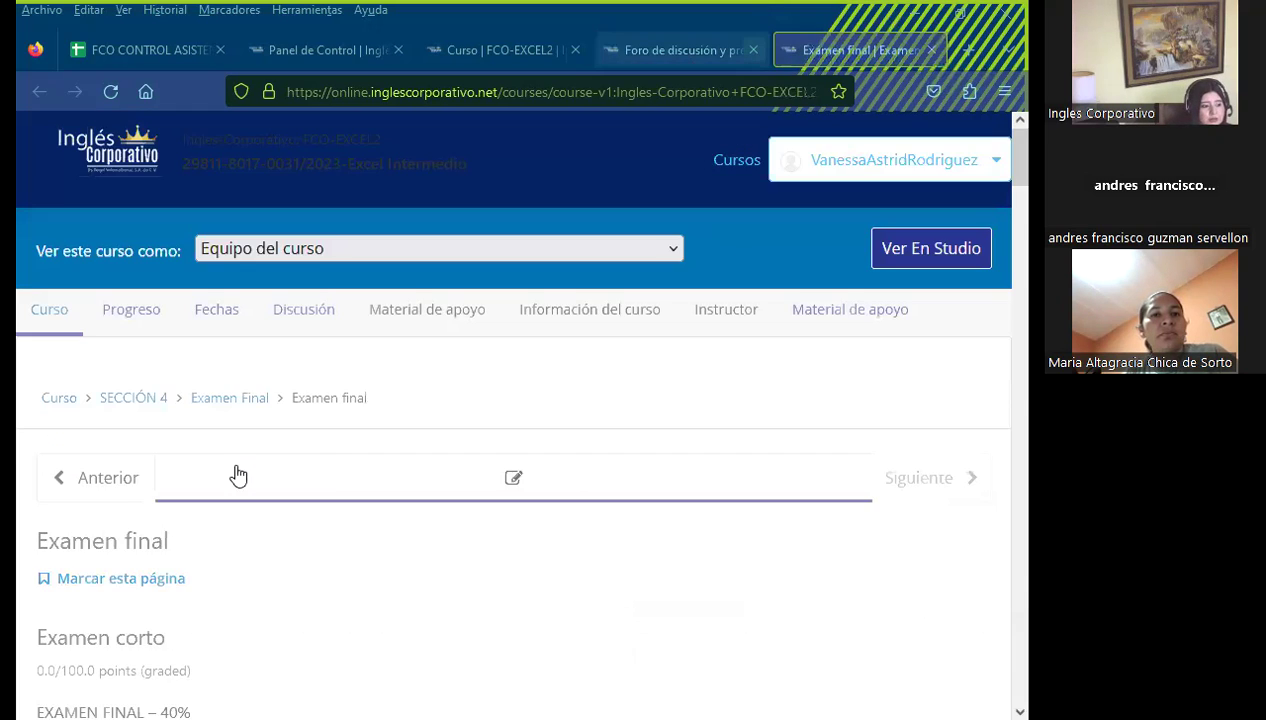
scroll(348, 474, down, 4)
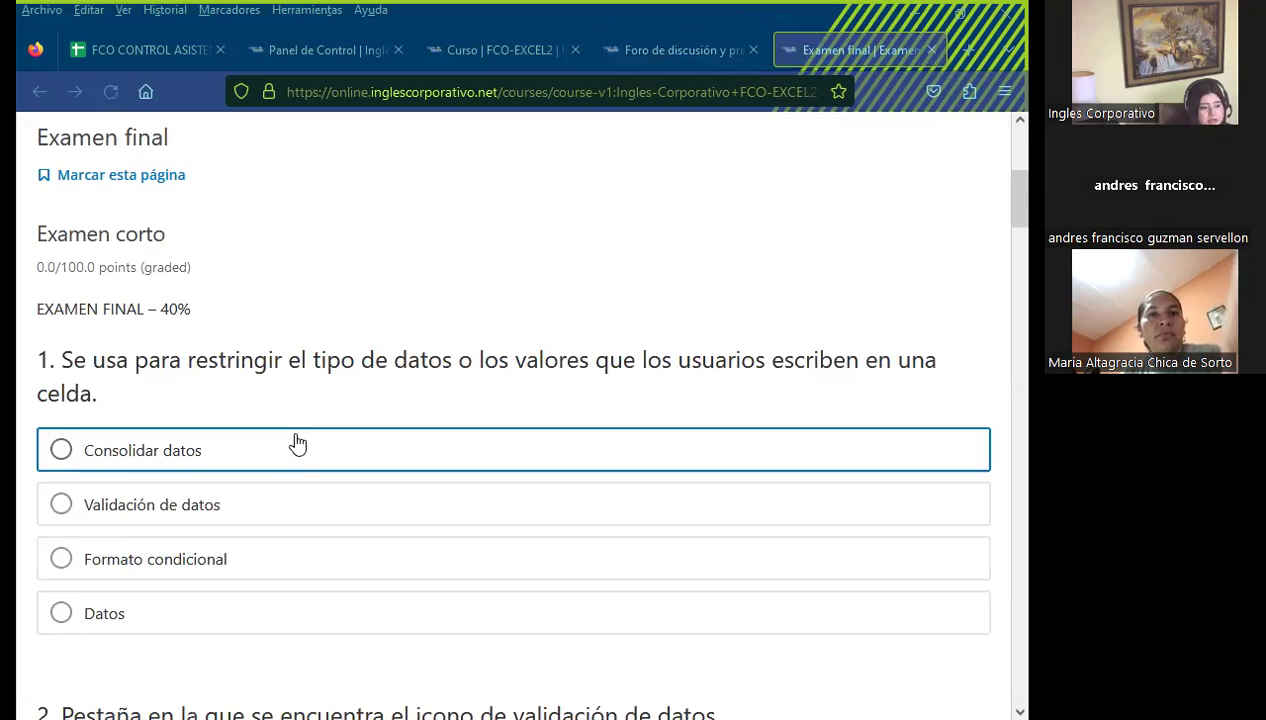
scroll(300, 445, down, 2)
scroll(300, 445, down, 3)
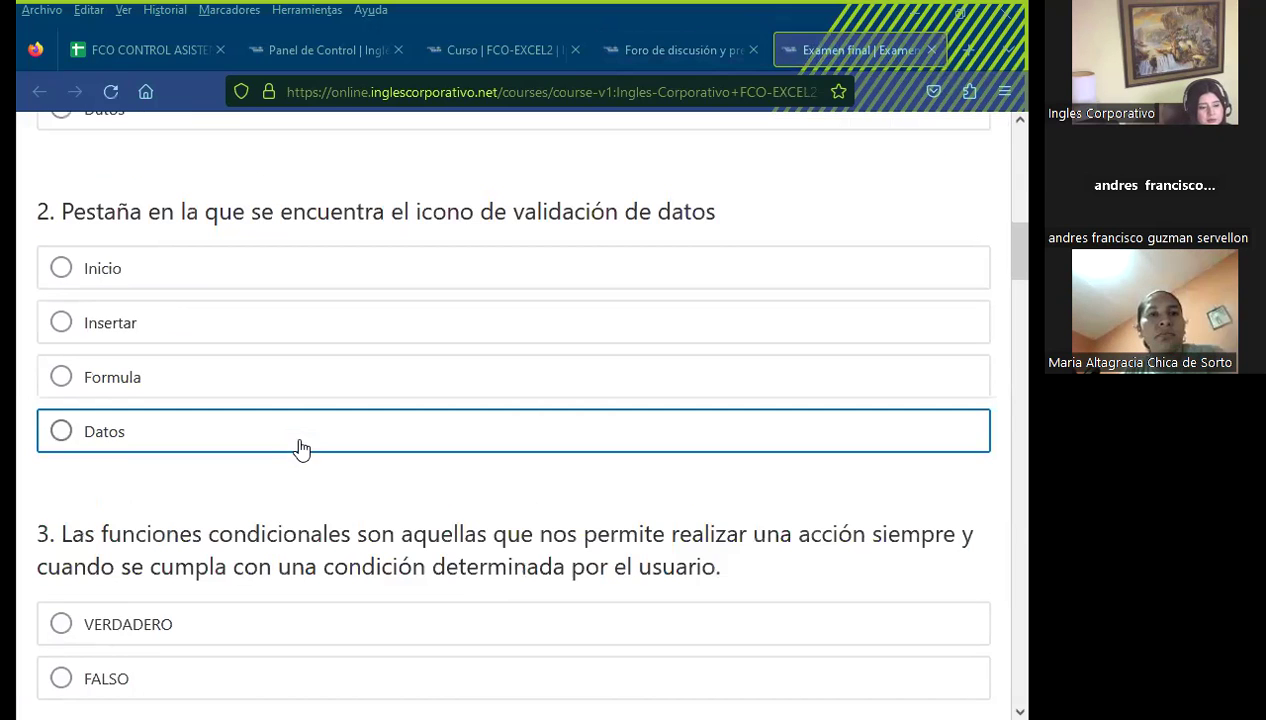
scroll(298, 450, down, 2)
scroll(300, 505, down, 10)
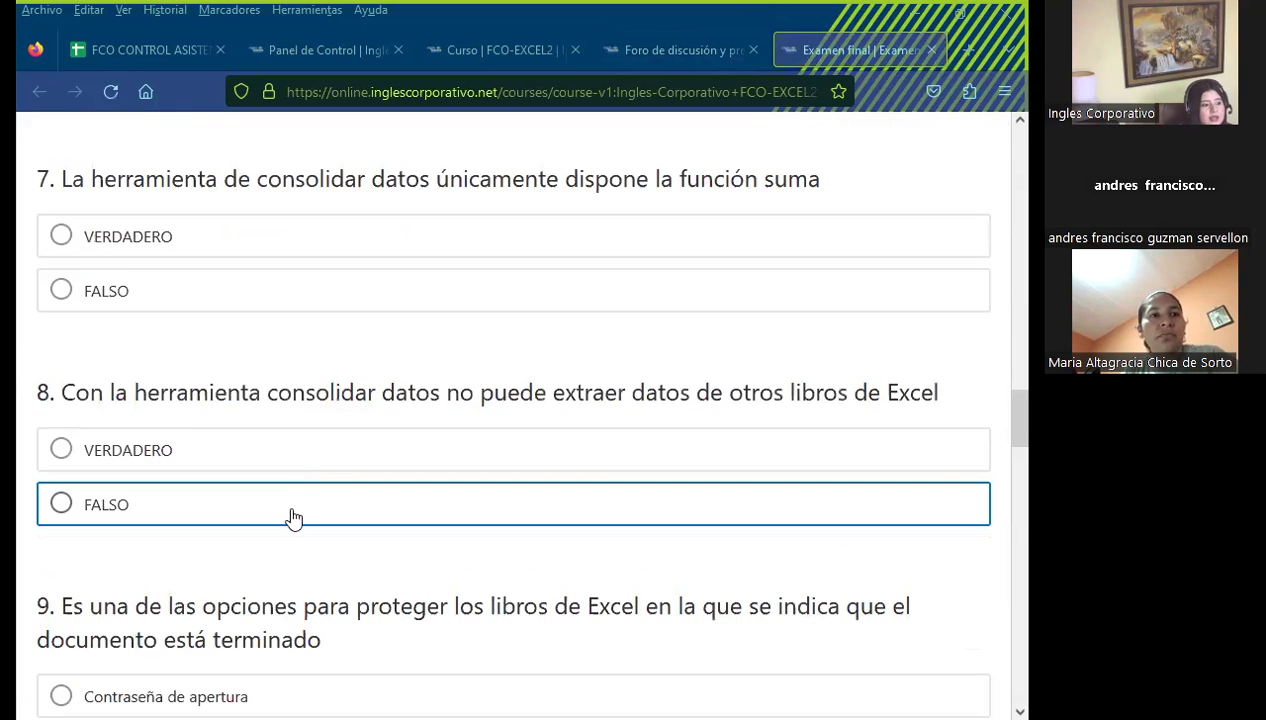
scroll(291, 530, down, 10)
scroll(384, 526, down, 5)
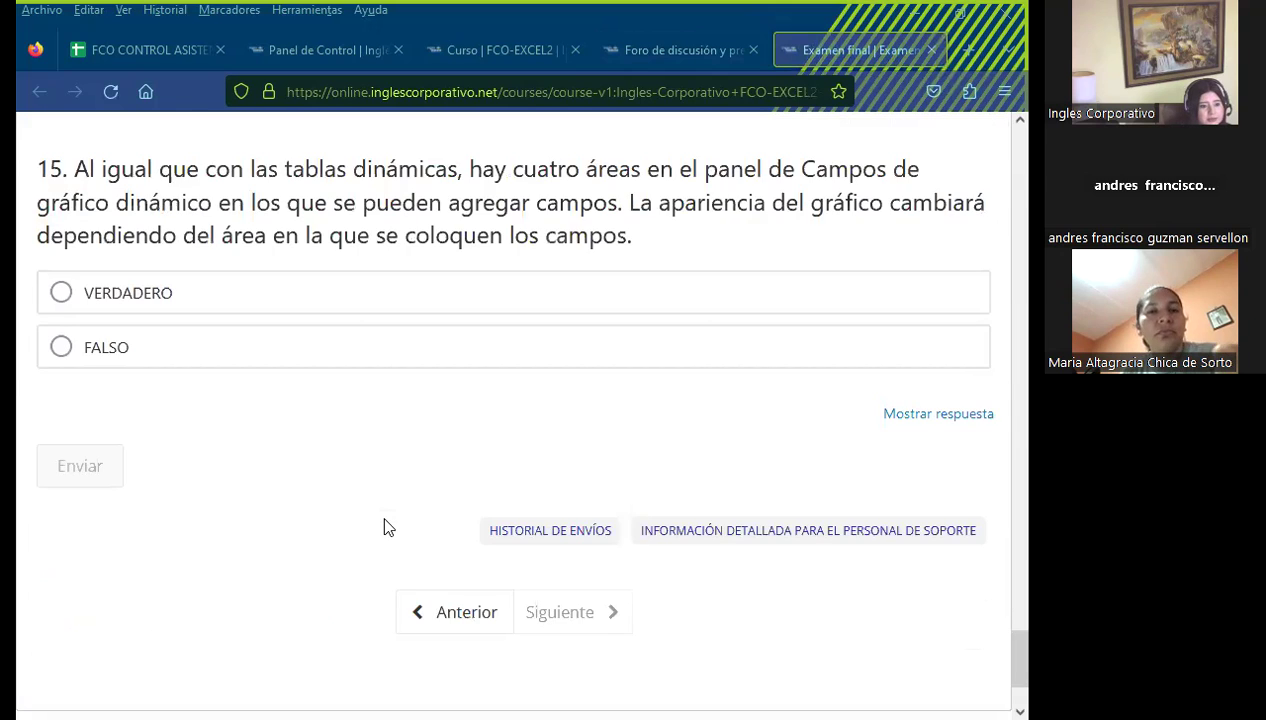
scroll(384, 511, up, 6)
scroll(387, 503, up, 6)
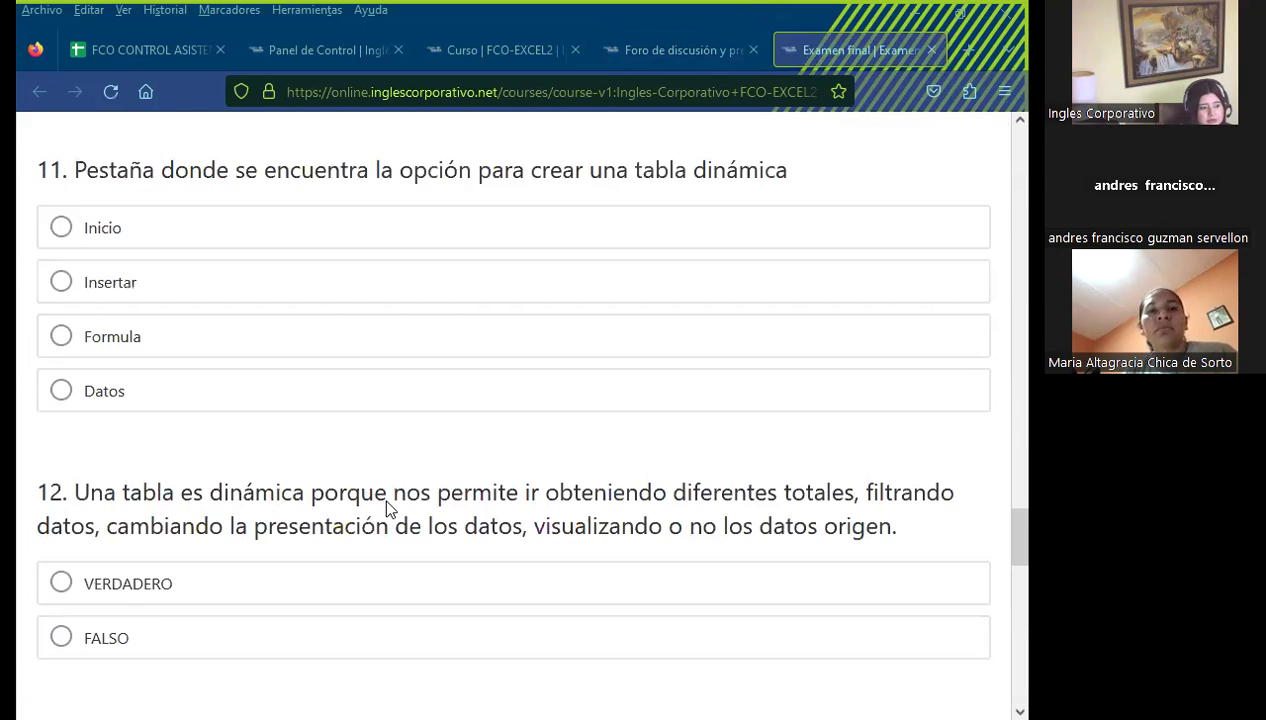
scroll(387, 503, up, 1)
scroll(389, 509, up, 2)
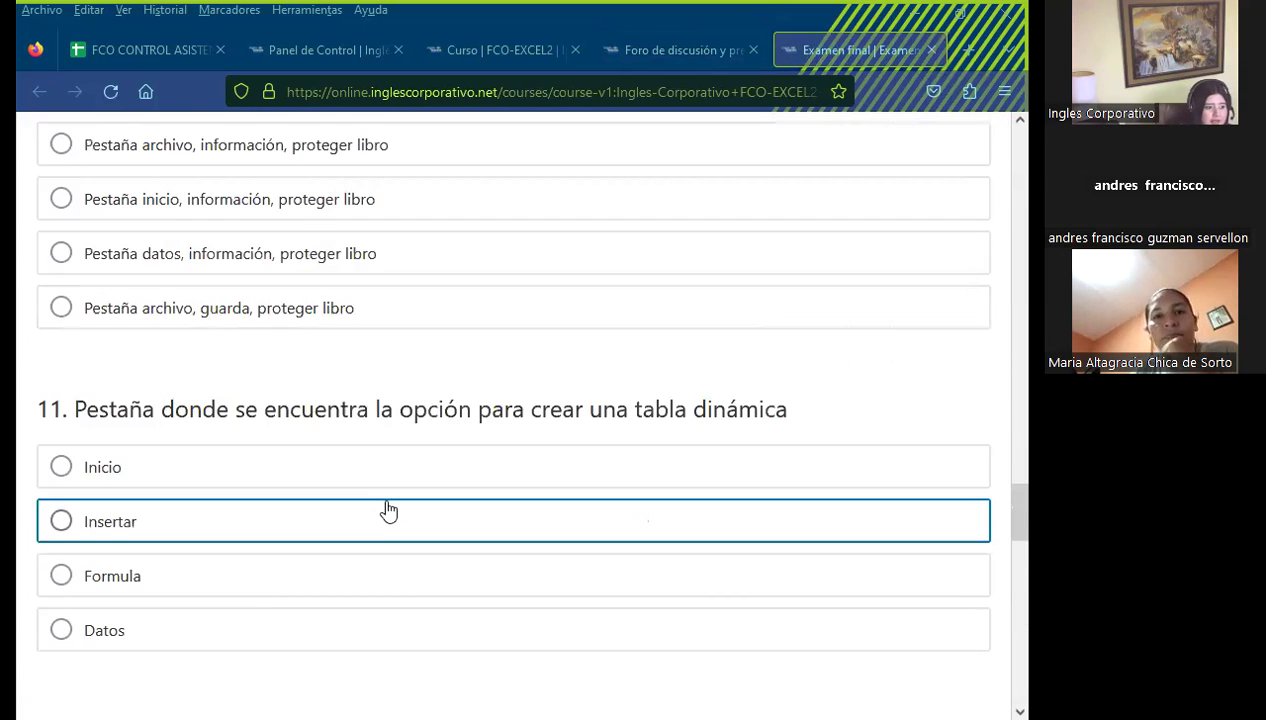
scroll(432, 509, up, 3)
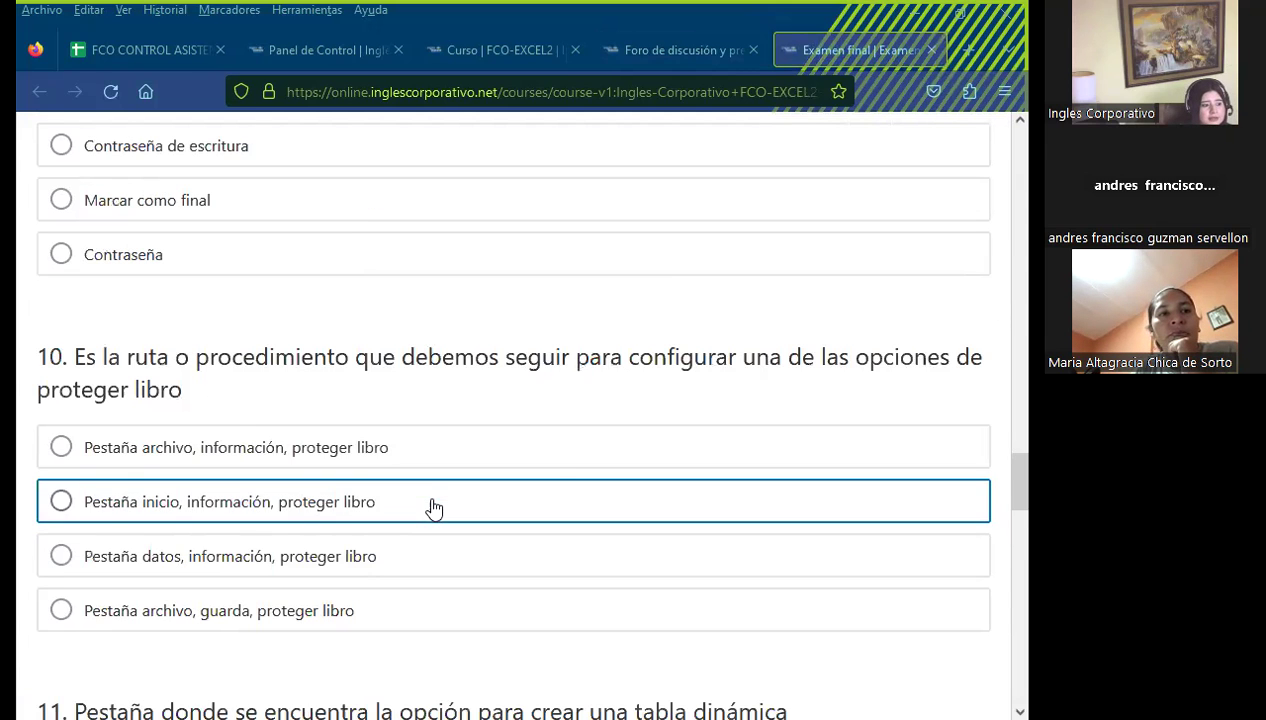
scroll(420, 495, up, 2)
scroll(390, 500, up, 4)
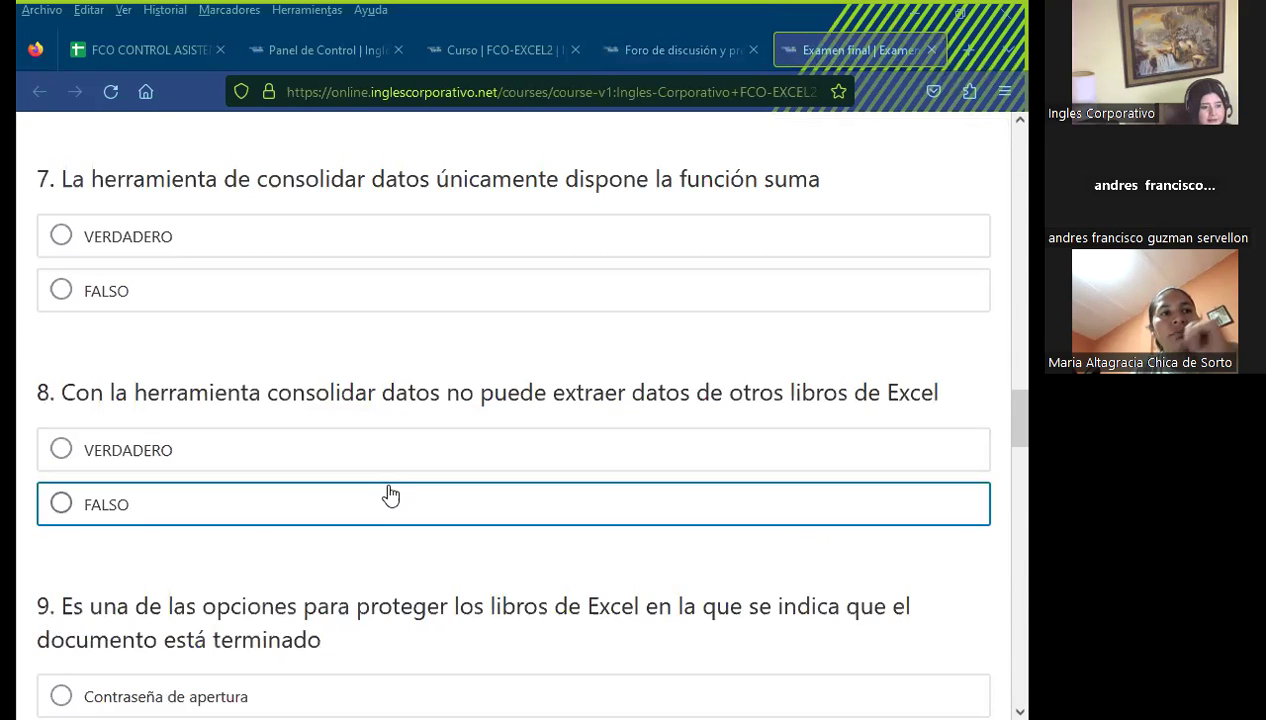
scroll(390, 475, up, 10)
scroll(385, 485, up, 10)
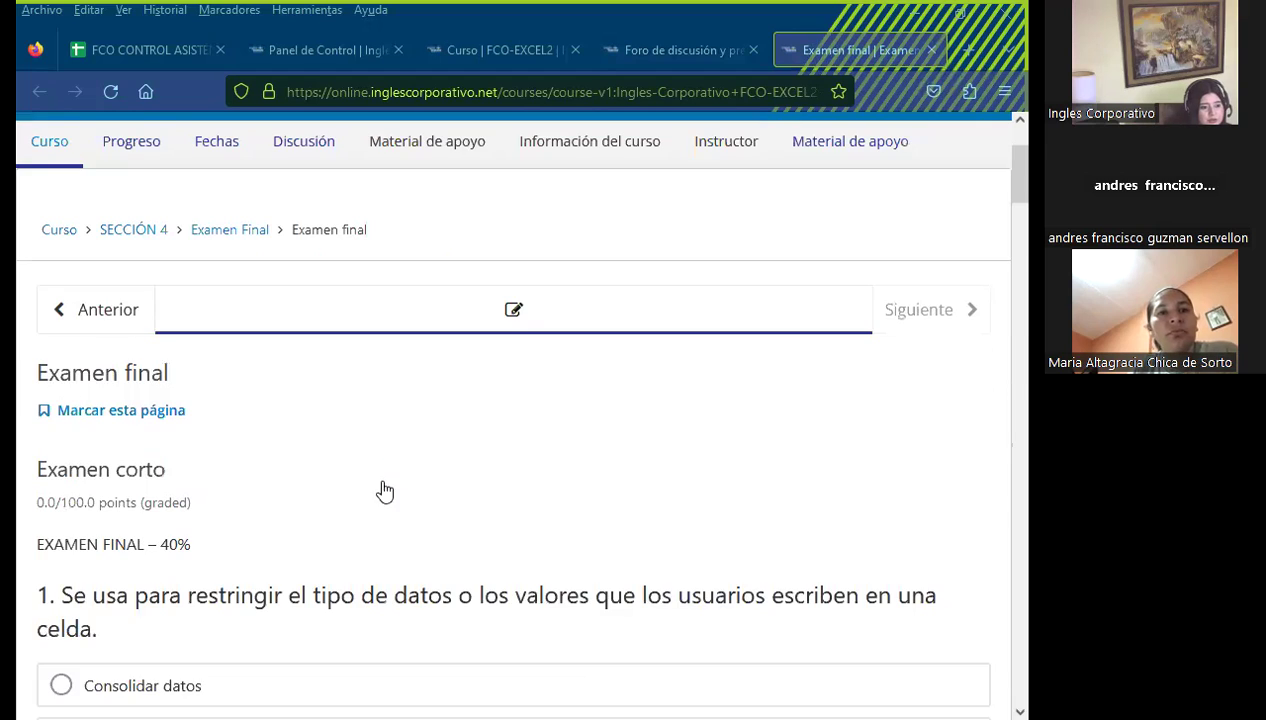
scroll(336, 427, up, 2)
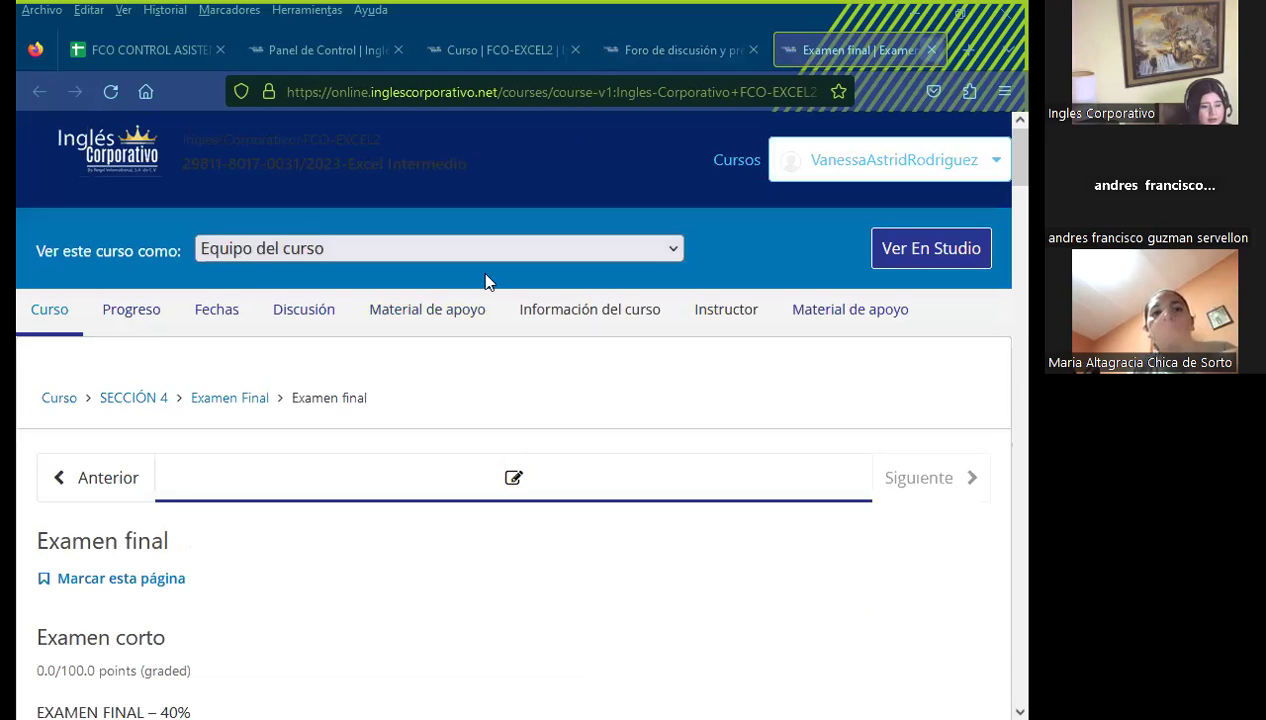
Close the Examen final tab and go back to the 'Curso | FCO-EXCEL2' course tab
key(ctrl+w)
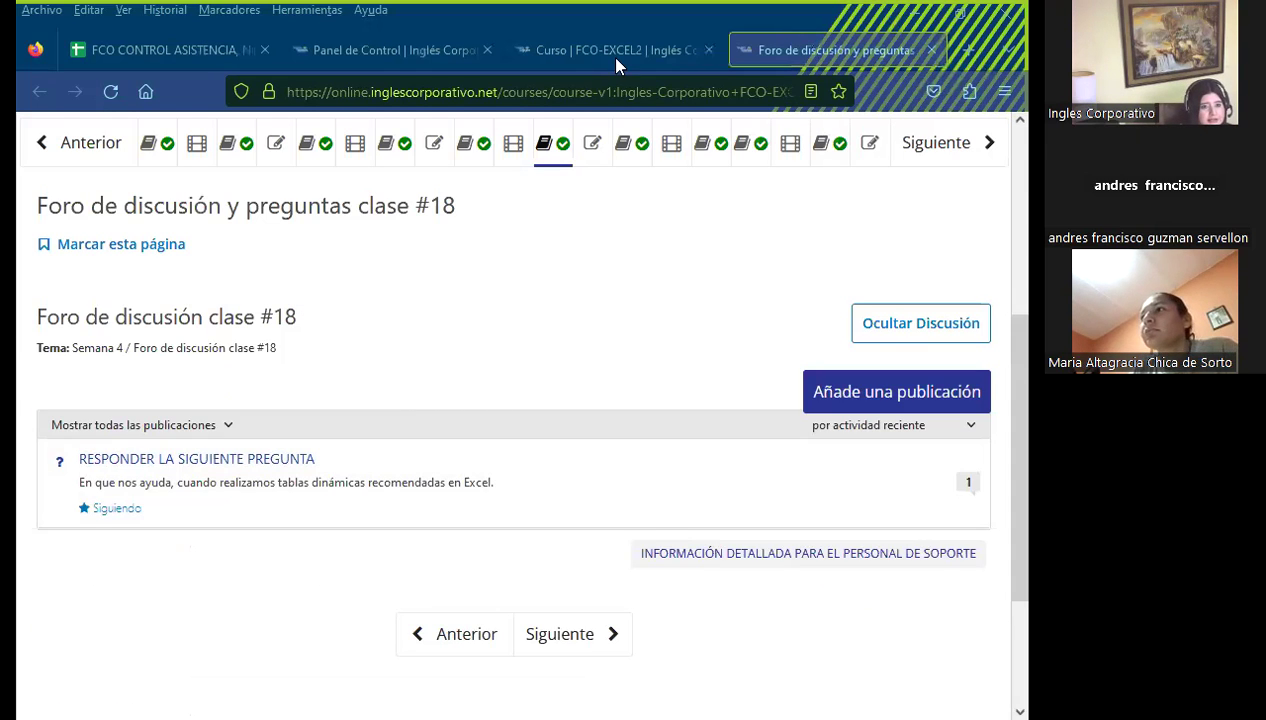
click(616, 56)
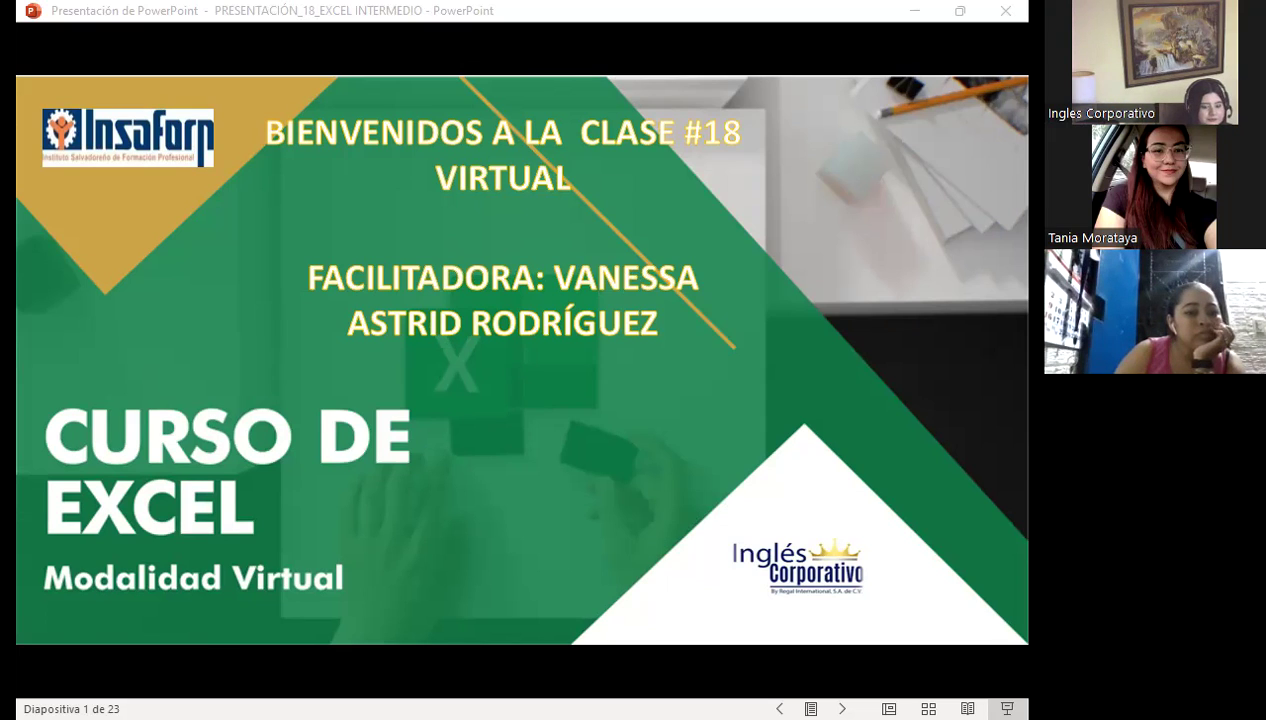
Advance past the title slide to slide 3, AGENDA
click(496, 448)
click(498, 446)
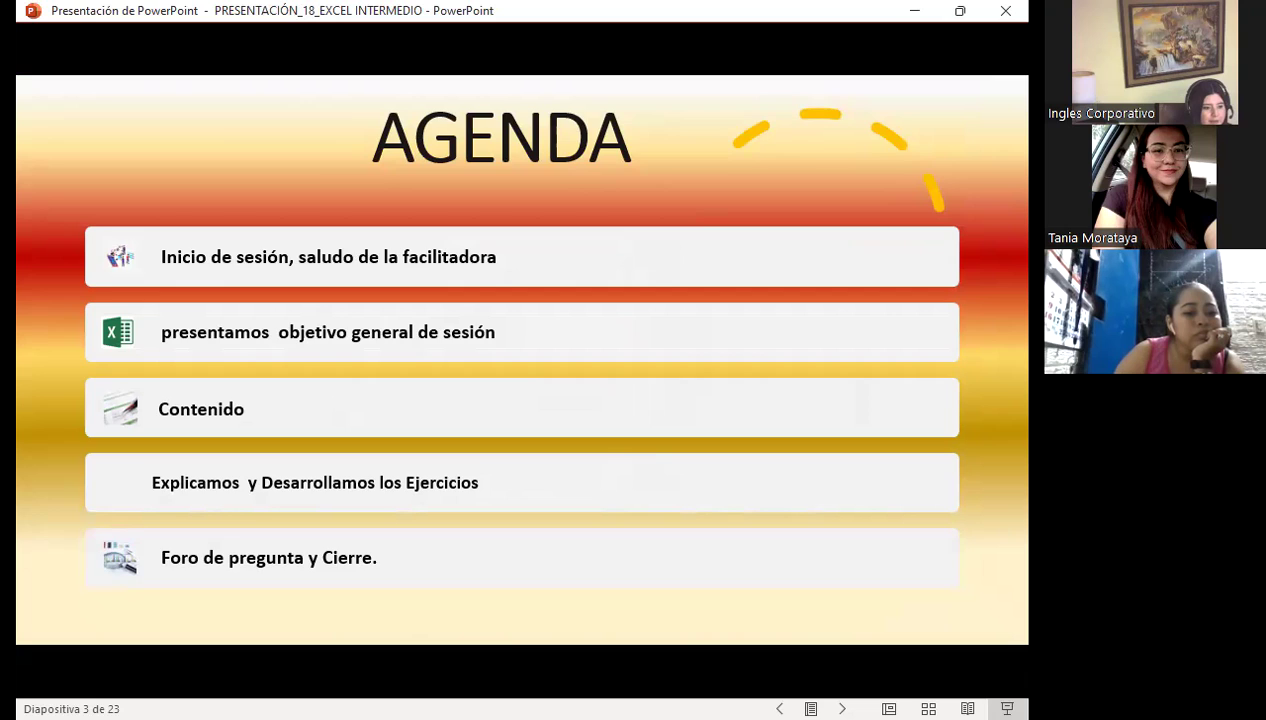
Advance to slide 4, 'OBJETIVO GENERAL DE LA SESIÓN'
key(Right)
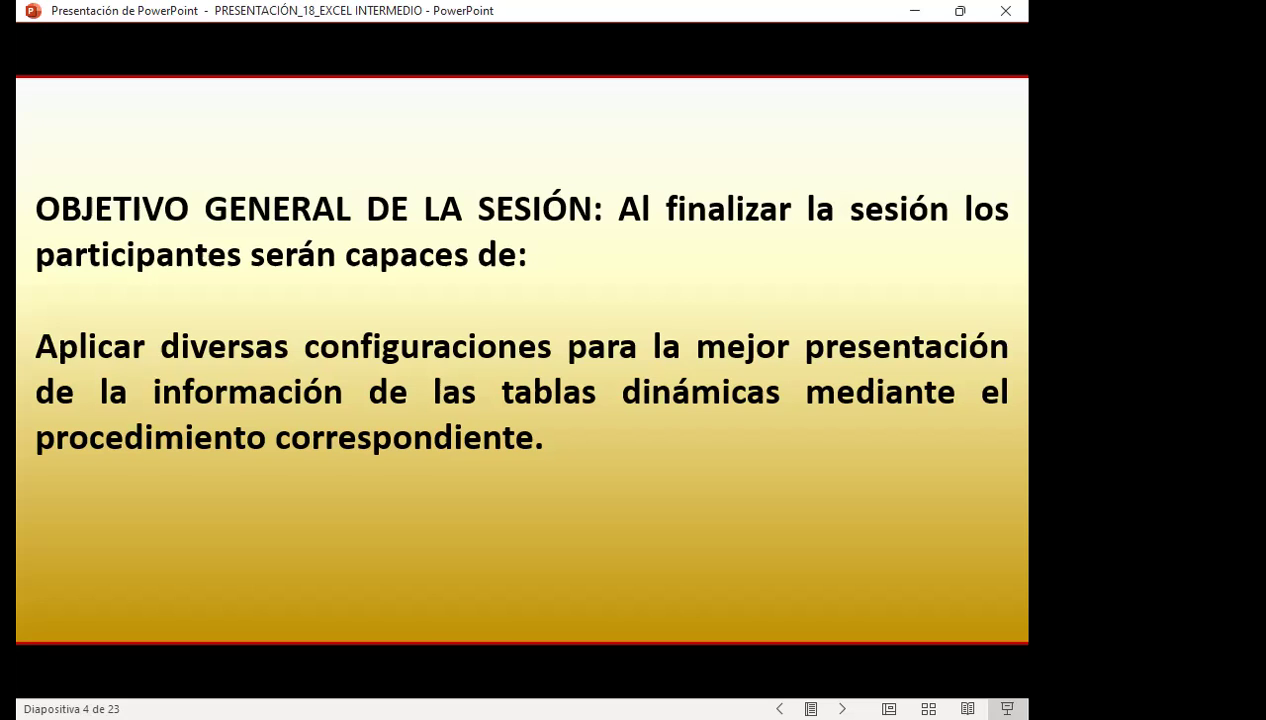
Advance to slide 5, 'Cambiar el estilo de una tabla dinámica'
key(Right)
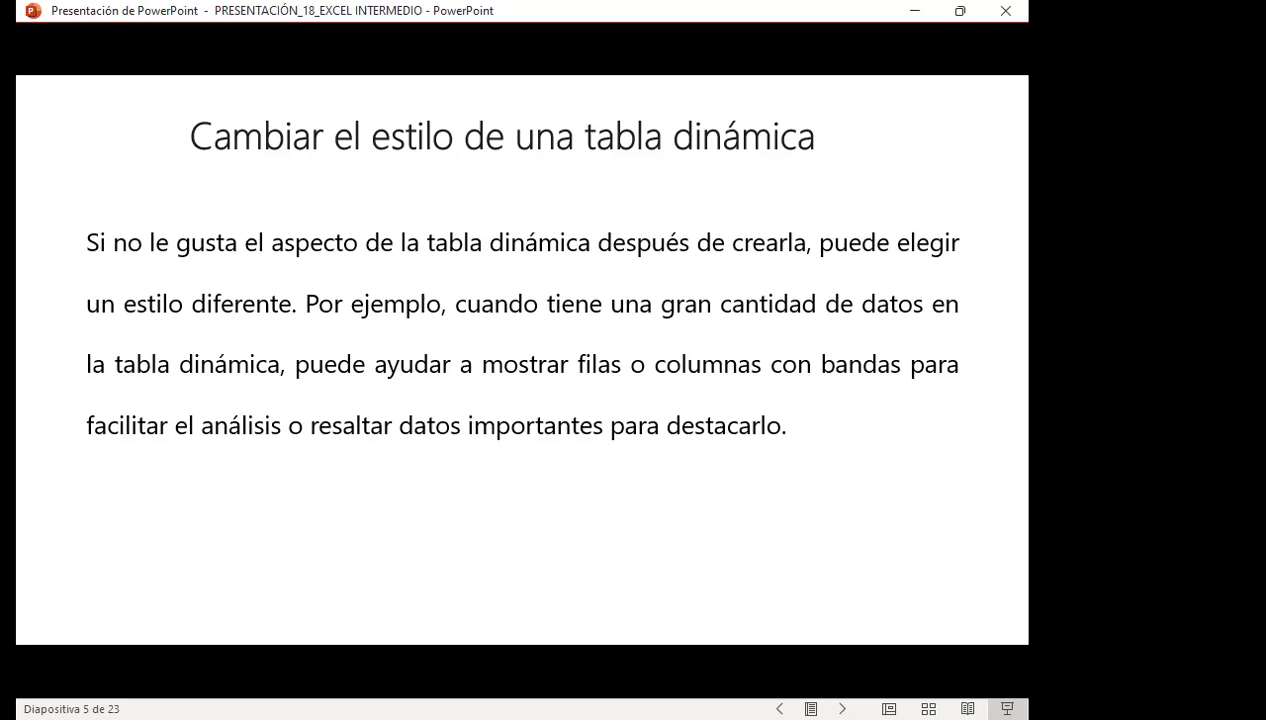
Advance to slide 6, 'Cambiar el diseño de una Tabla Dinámica'
key(Right)
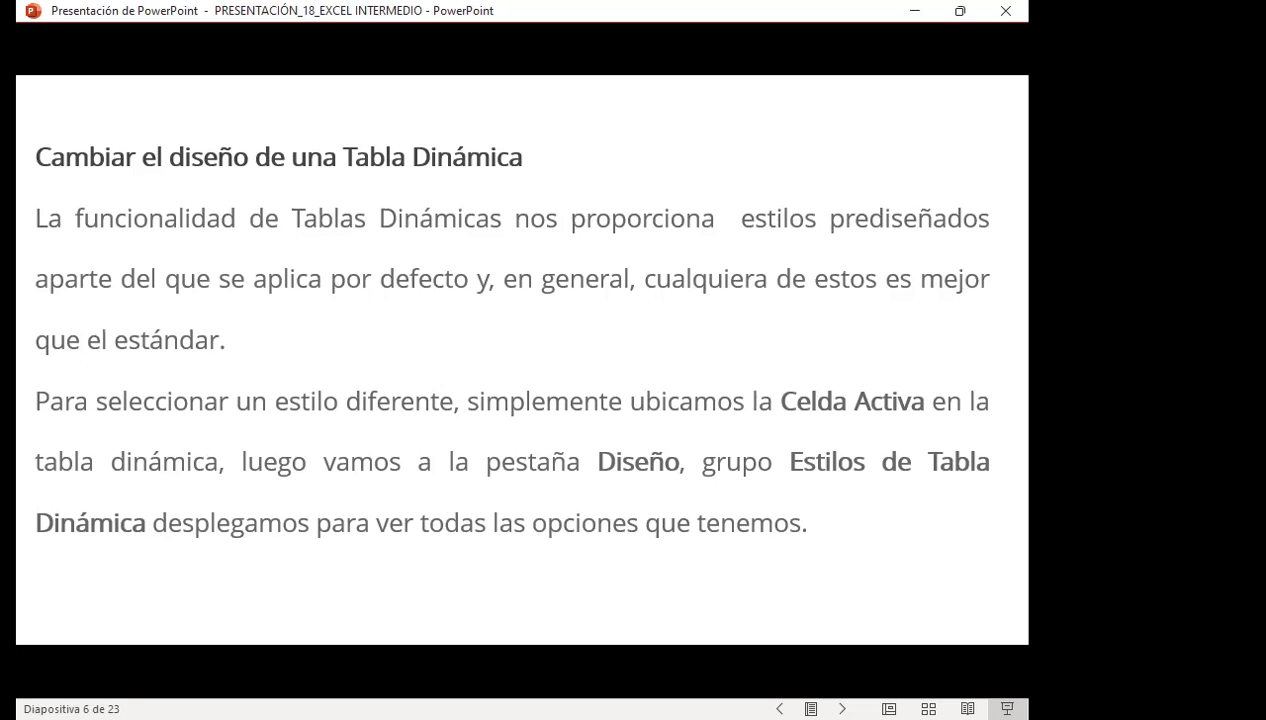
Go through slide 7 'Creación de una Tabla Dinámica' on to slide 8, 'CURSO DE EXCEL'
key(Right)
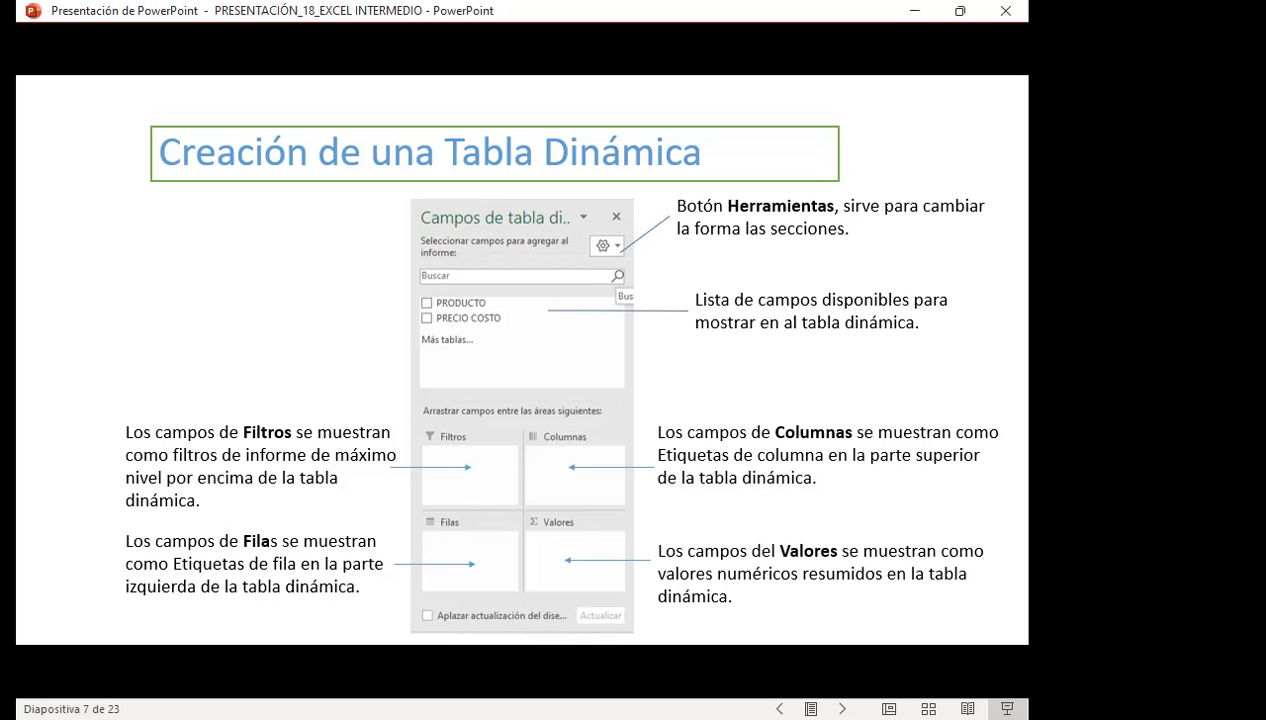
key(Right)
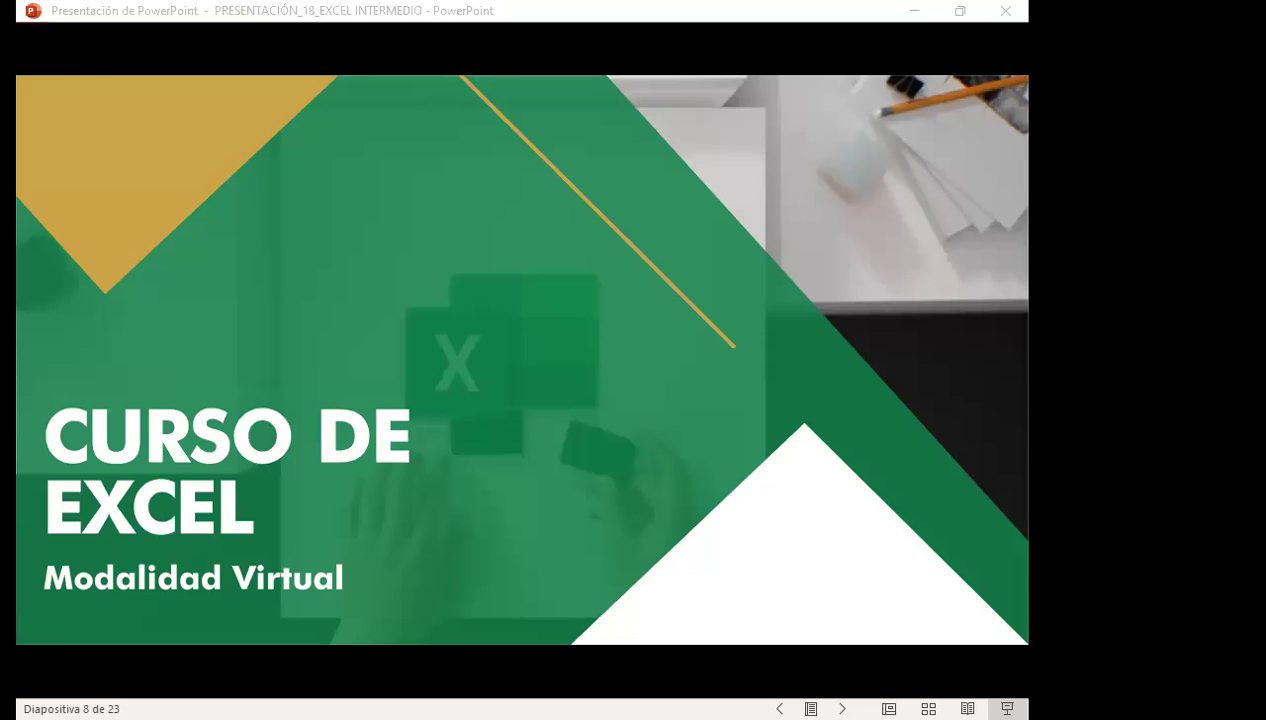
Switch to the Excel workbook and select a cell inside the DINAMICA XY pivot table
key(alt+Tab)
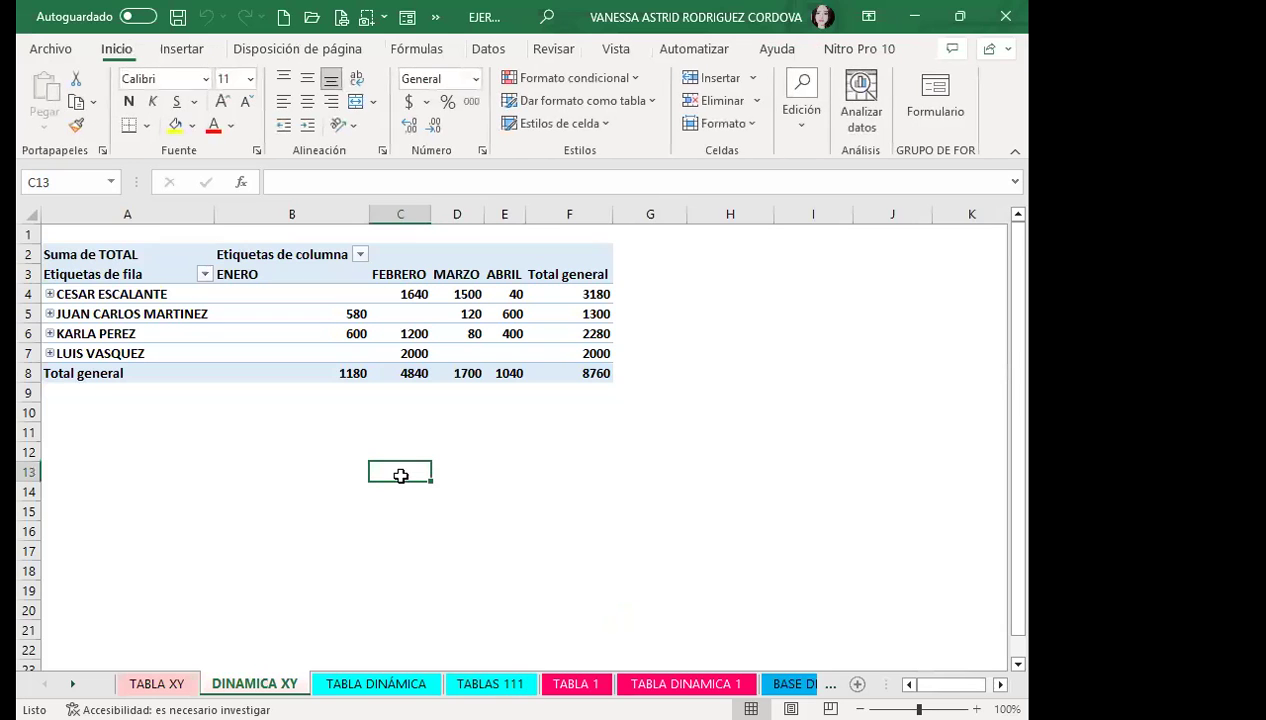
click(422, 331)
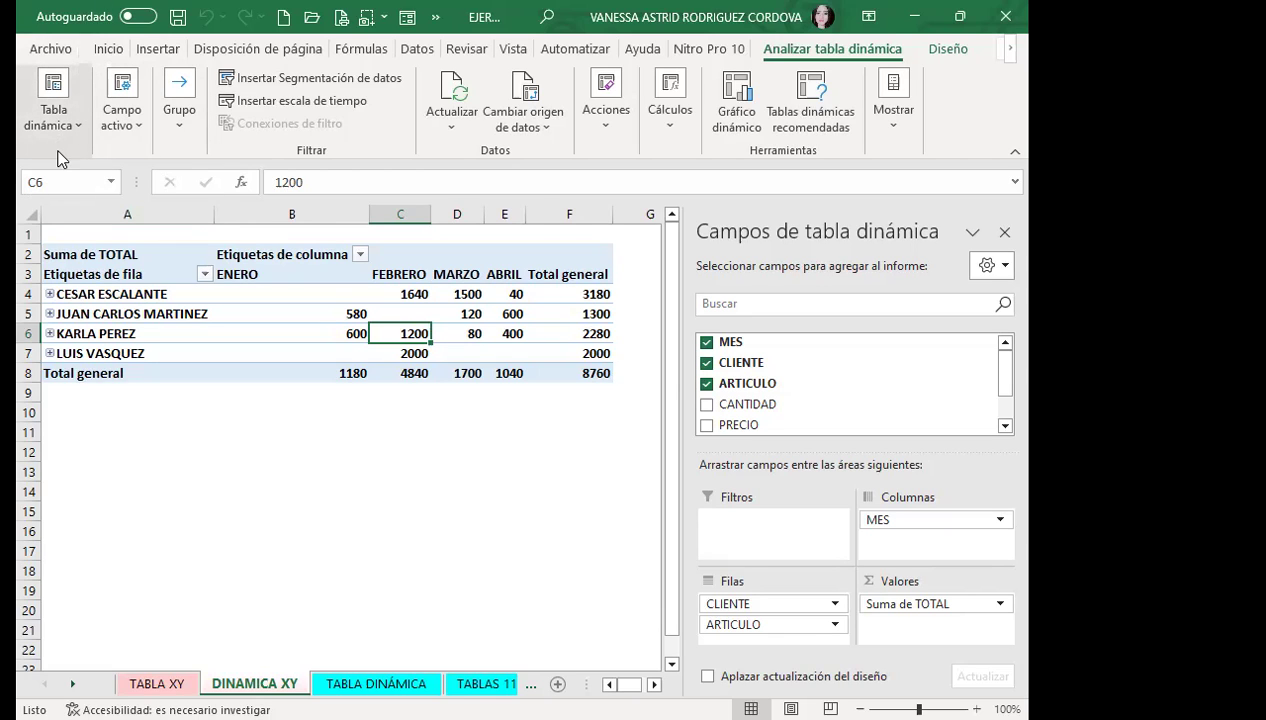
Show the Insertar ribbon and open then dismiss the Tablas dropdown
click(156, 48)
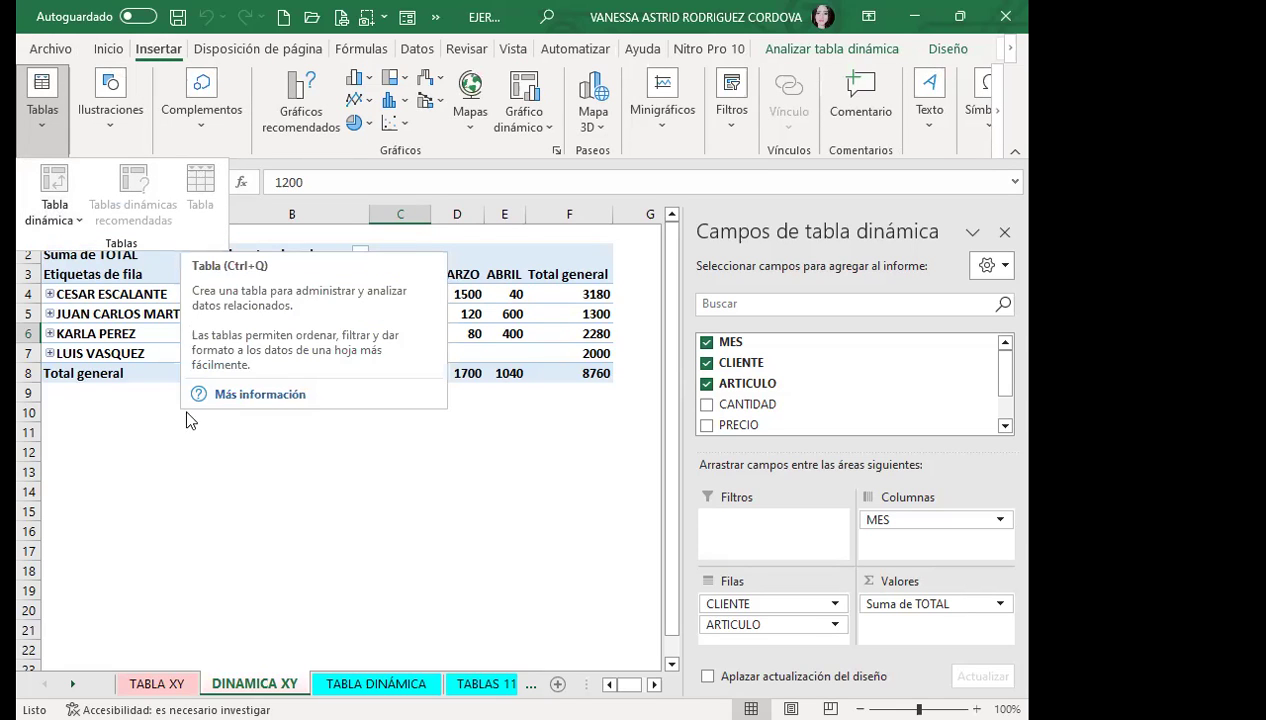
click(173, 462)
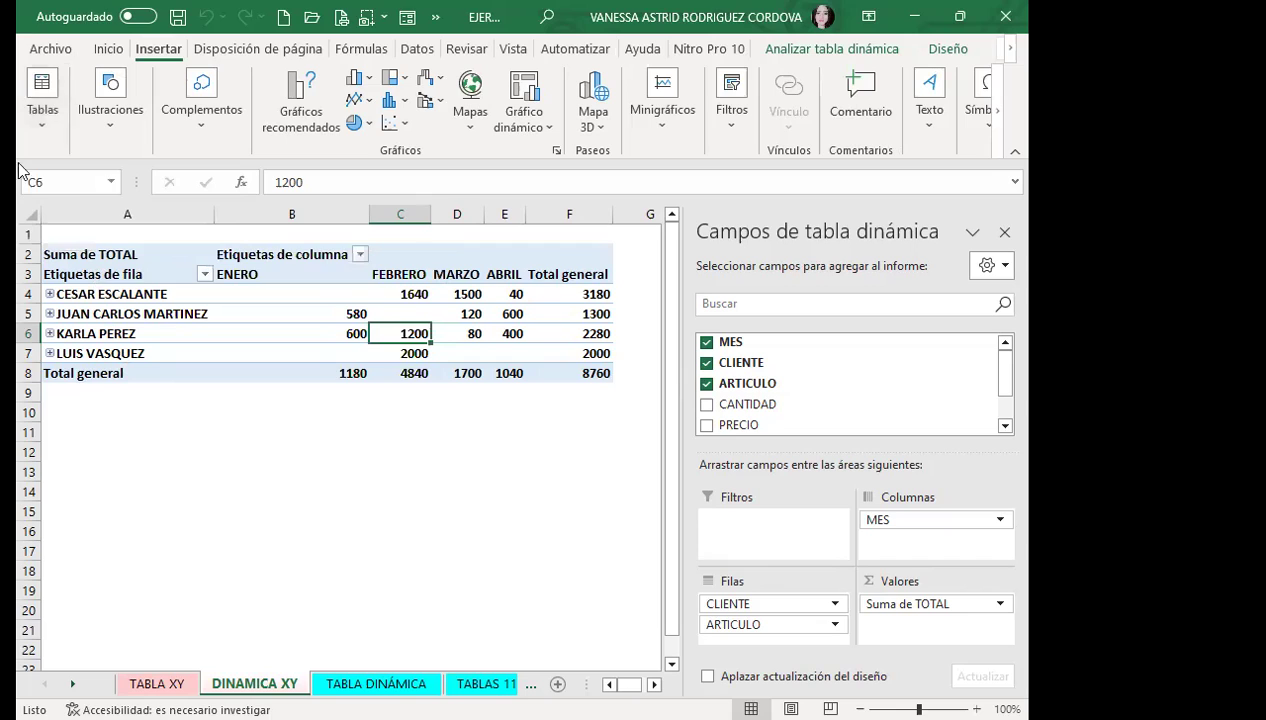
click(40, 115)
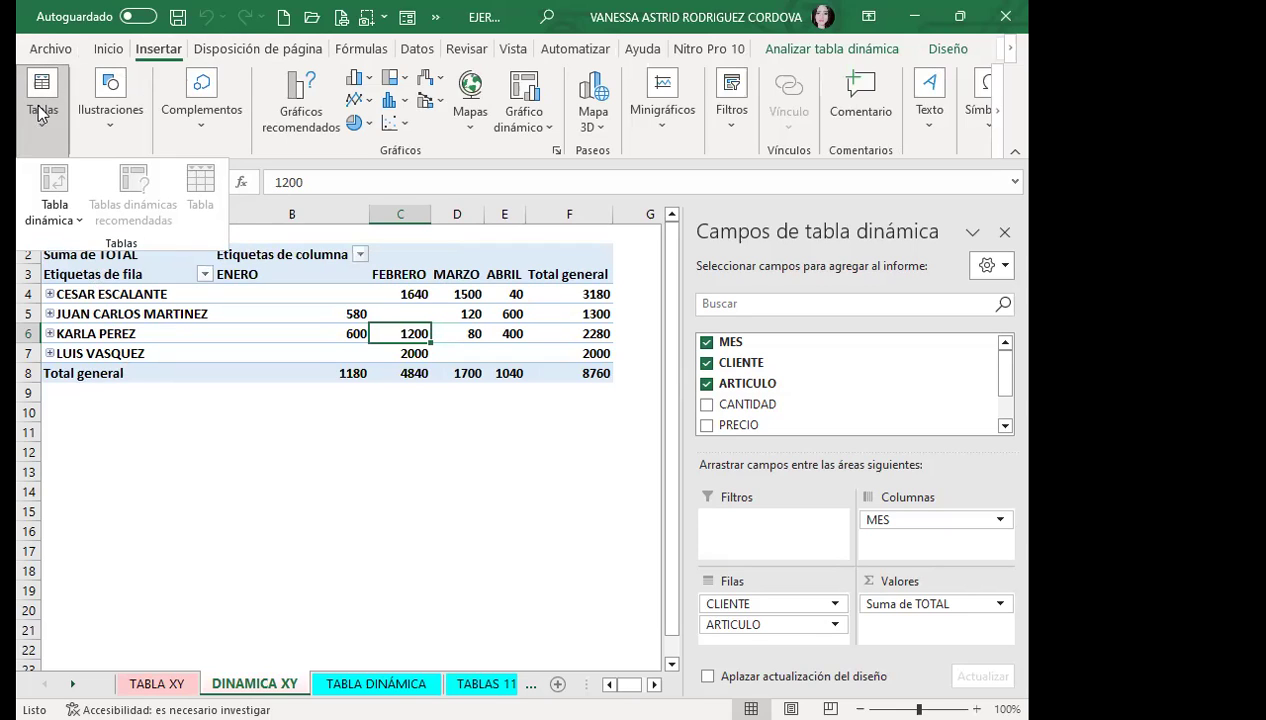
click(139, 418)
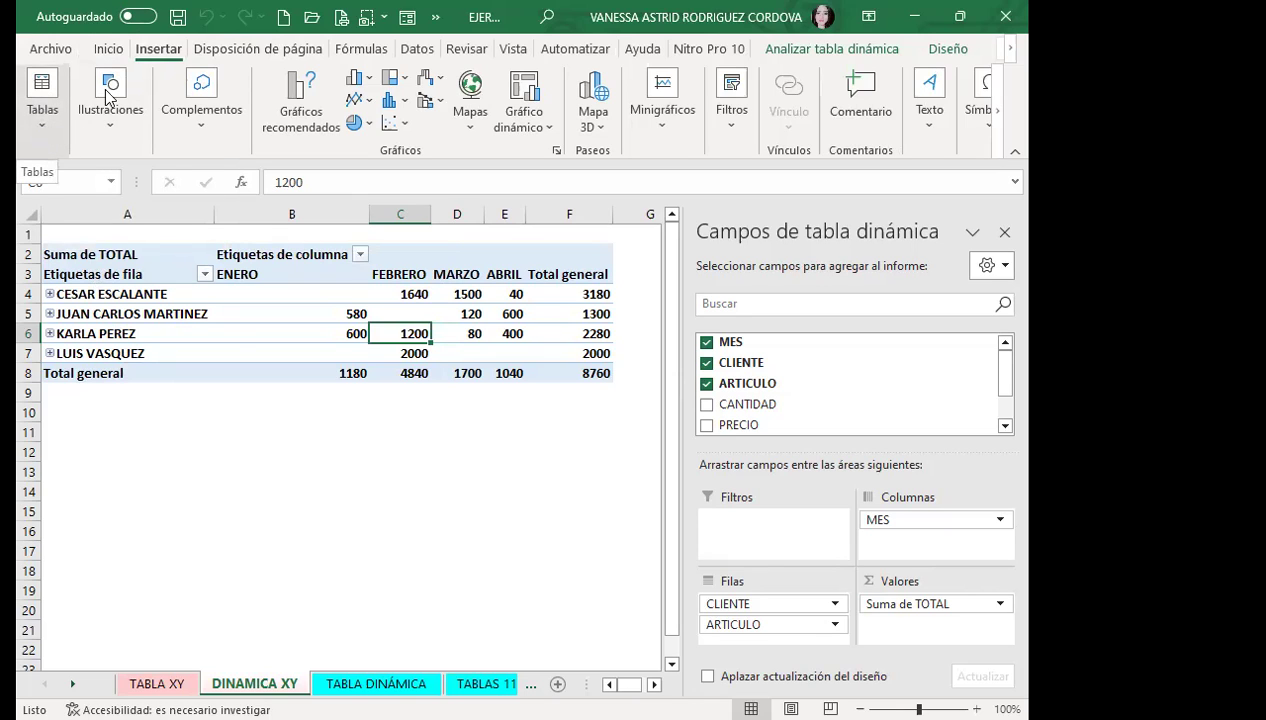
Open the Personalizar barra de herramientas de acceso rápido menu from the toolbar's » overflow
click(42, 95)
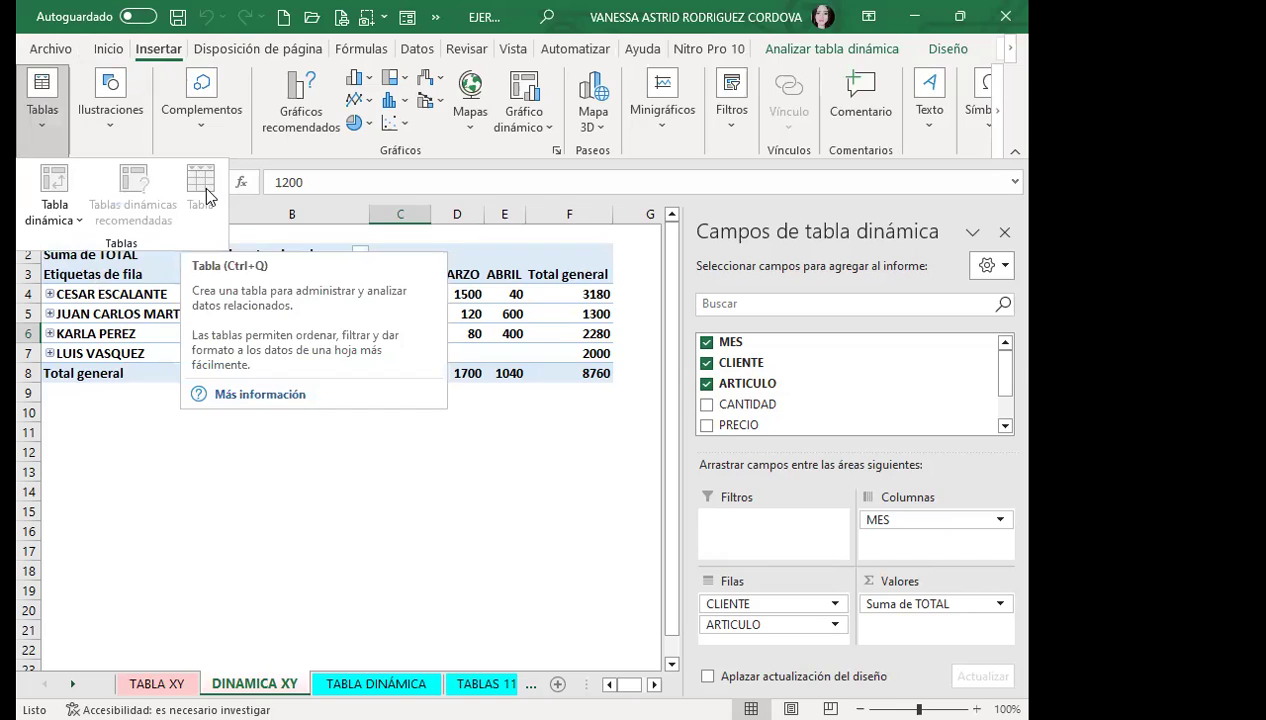
click(46, 93)
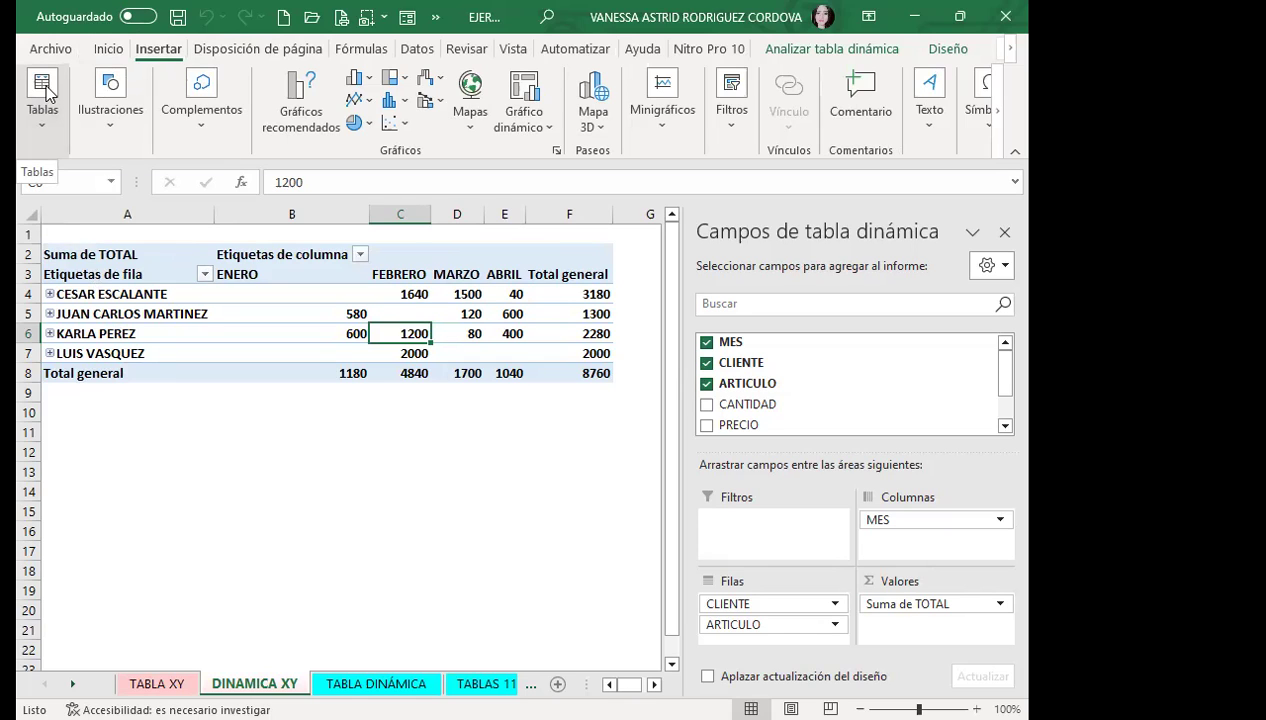
click(384, 19)
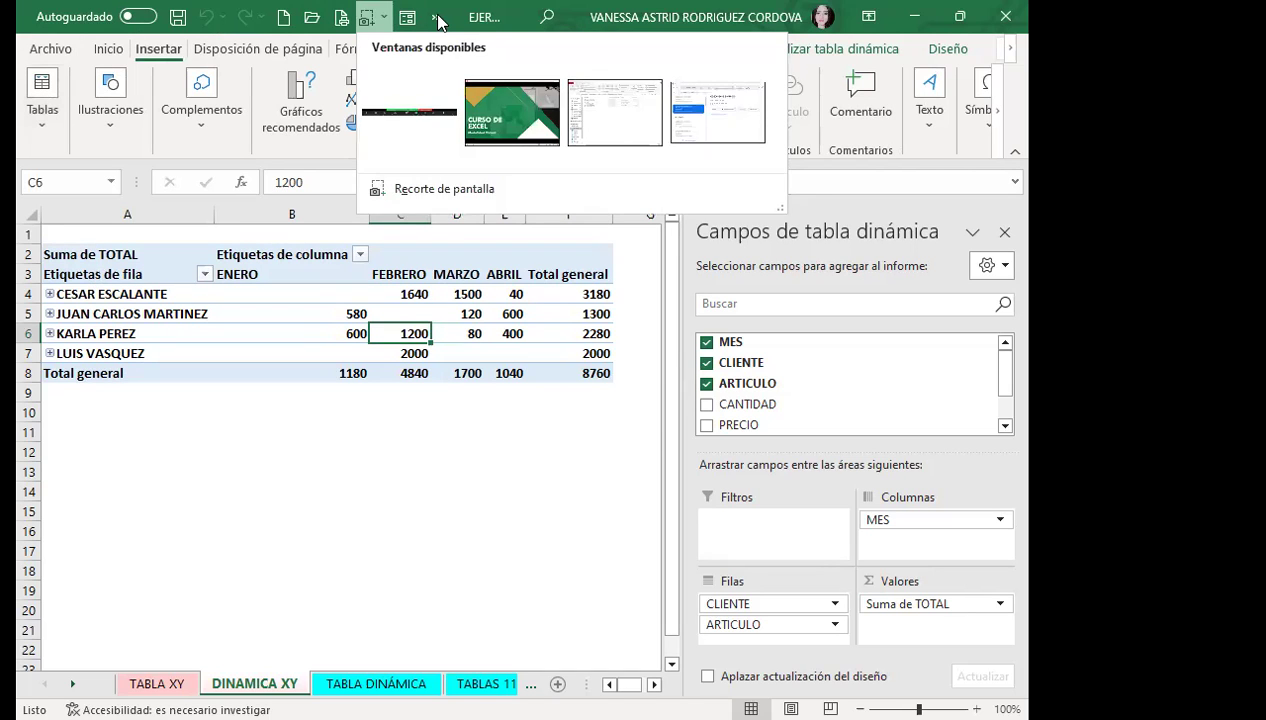
click(436, 18)
click(471, 50)
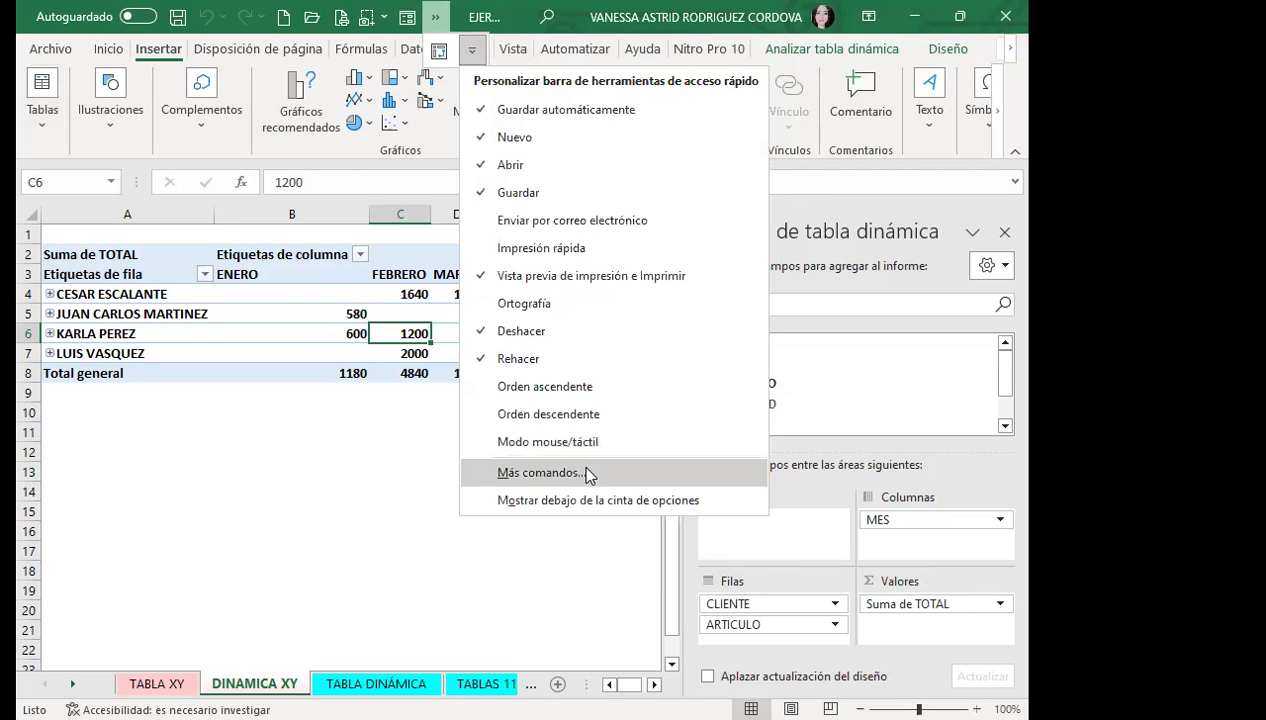
Add Asistente para tablas y gráficos dinámicos from Todos los comandos to the Quick Access Toolbar
click(588, 474)
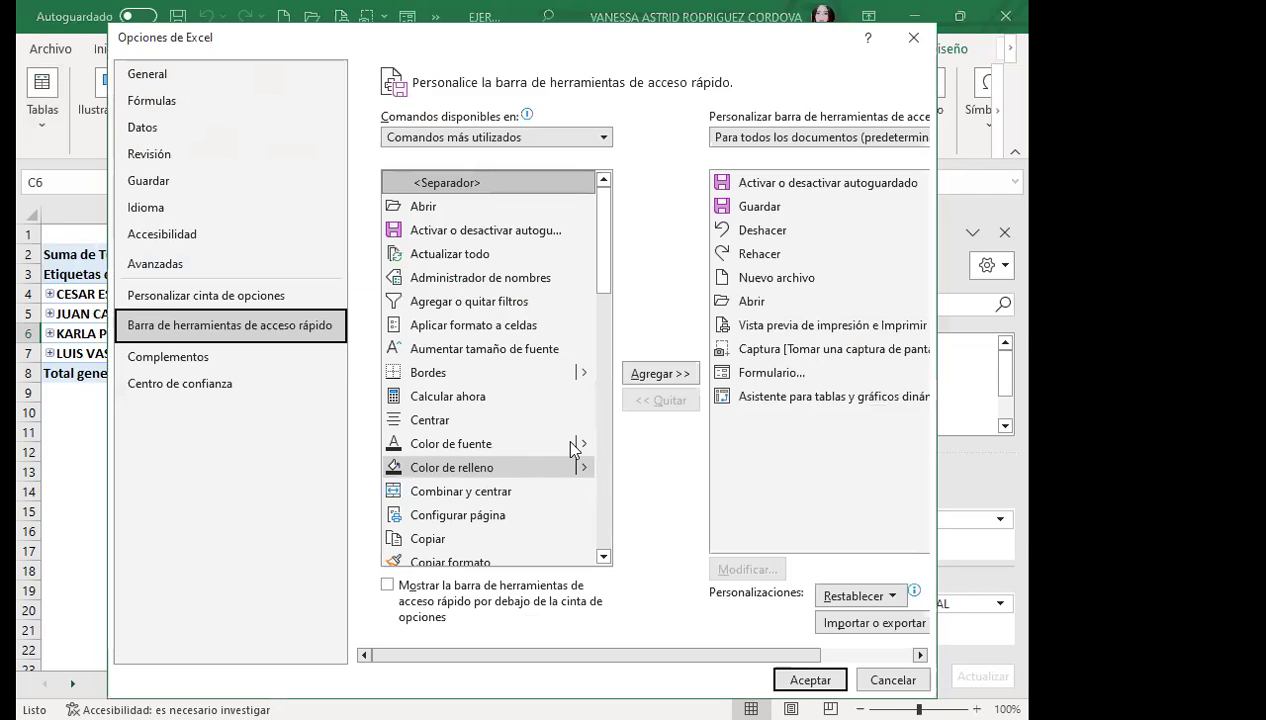
click(604, 137)
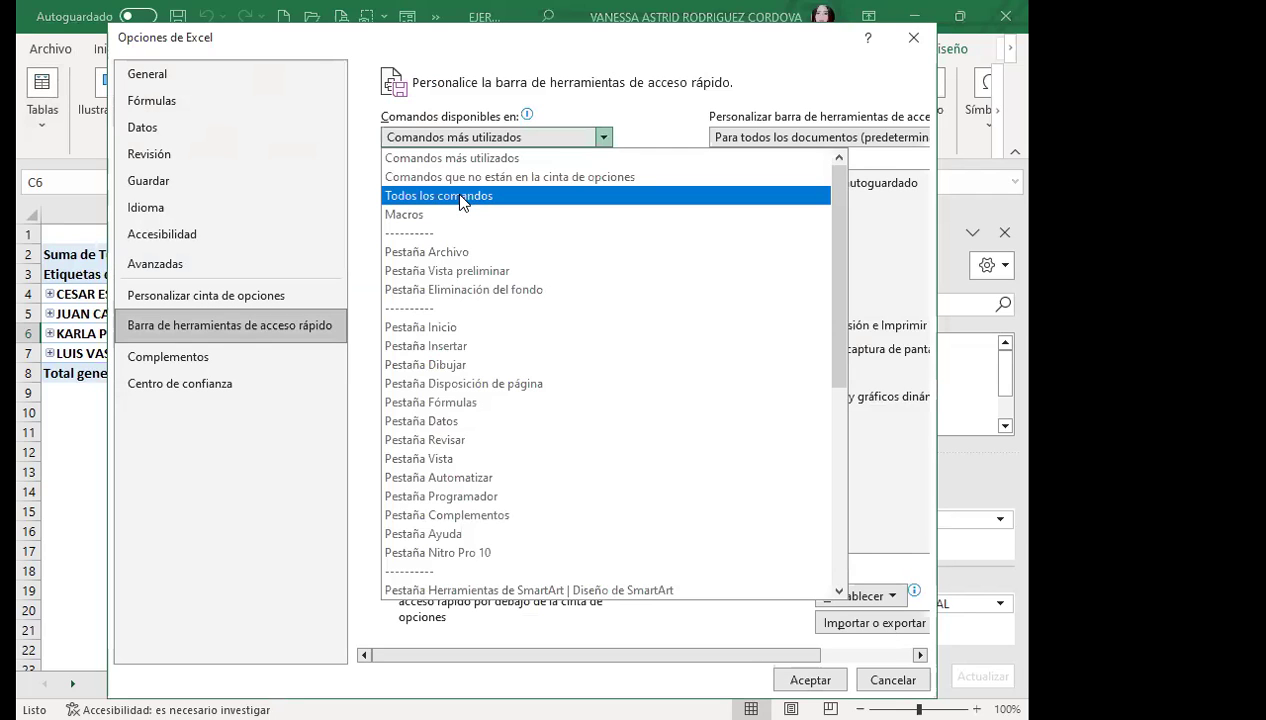
click(460, 197)
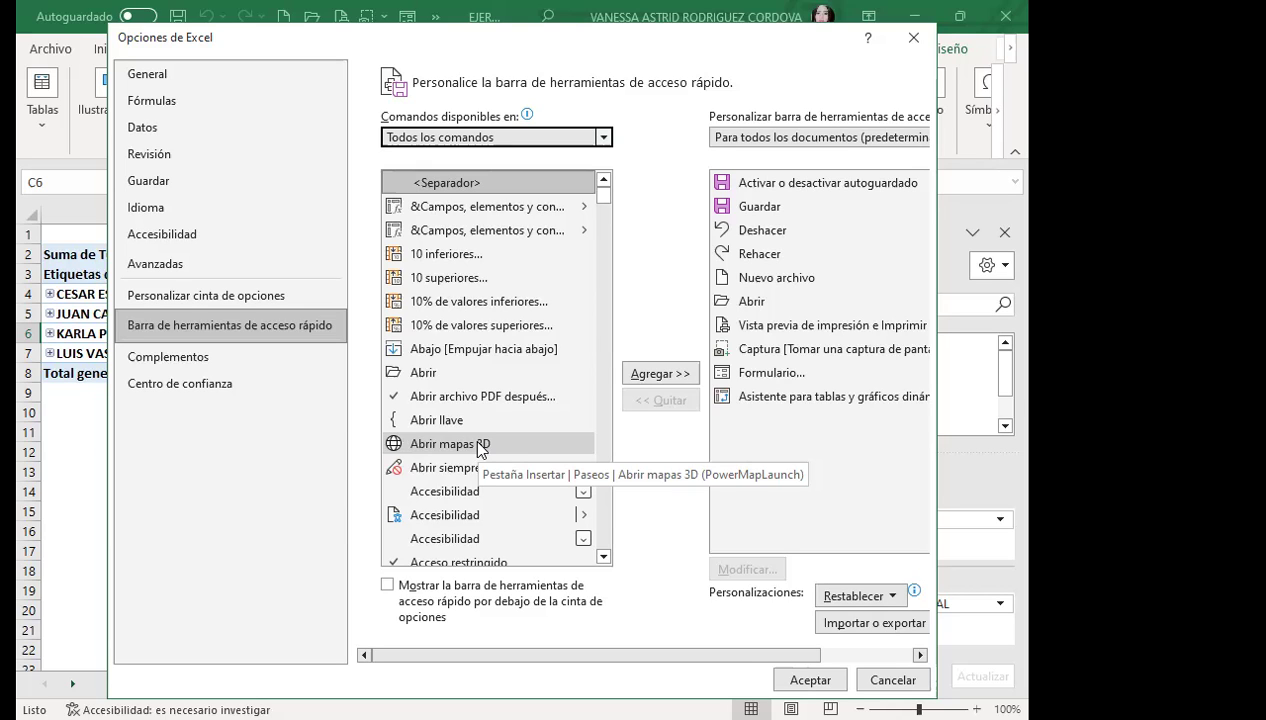
click(798, 398)
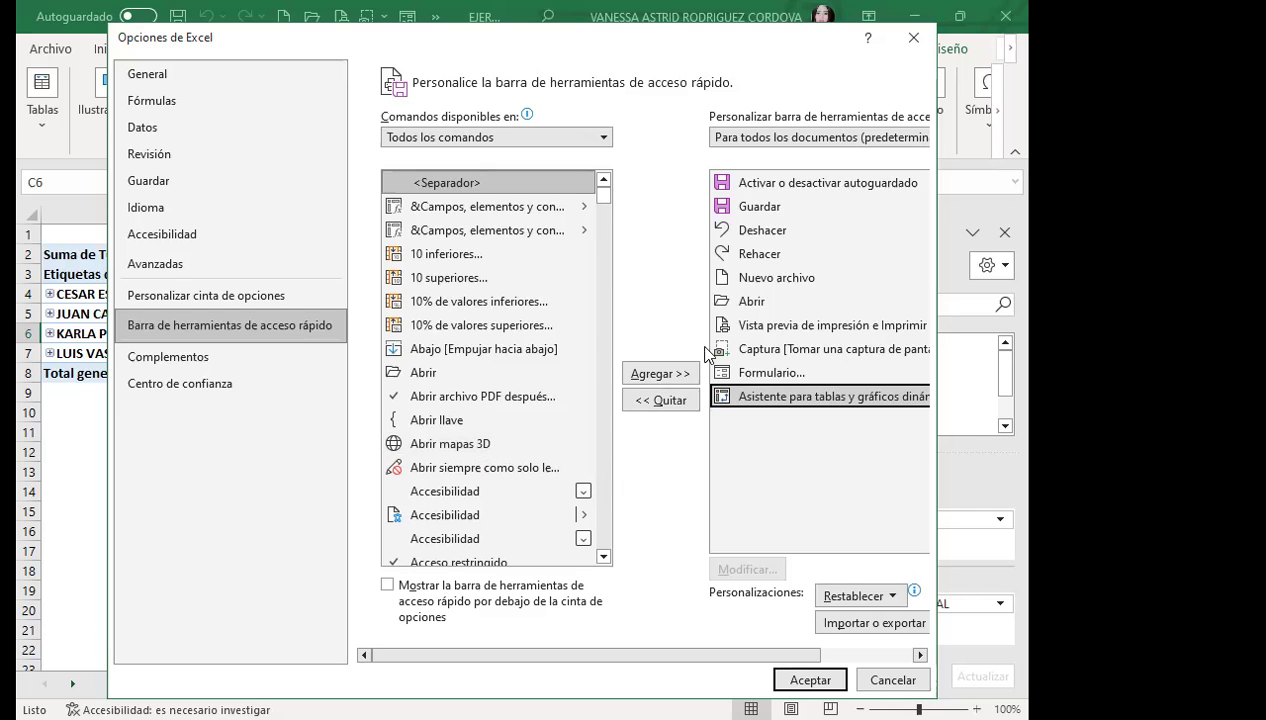
scroll(470, 470, down, 1)
scroll(470, 470, down, 3)
scroll(472, 470, down, 3)
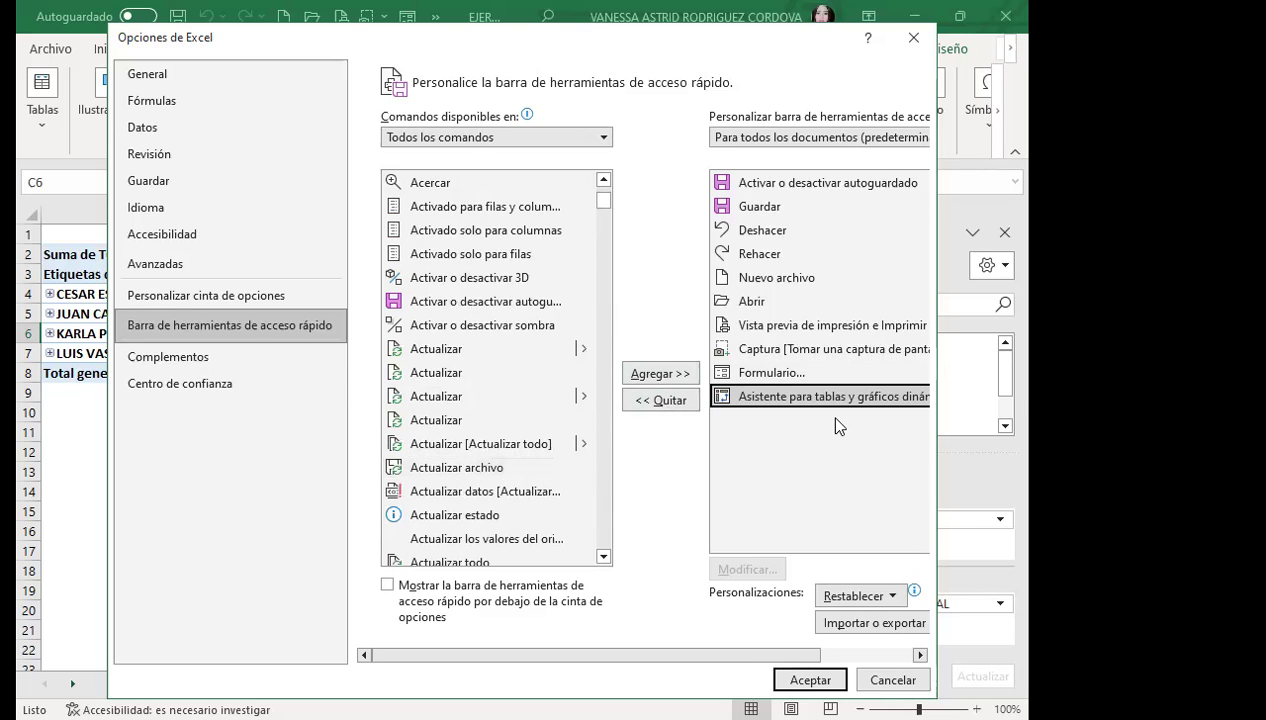
click(912, 40)
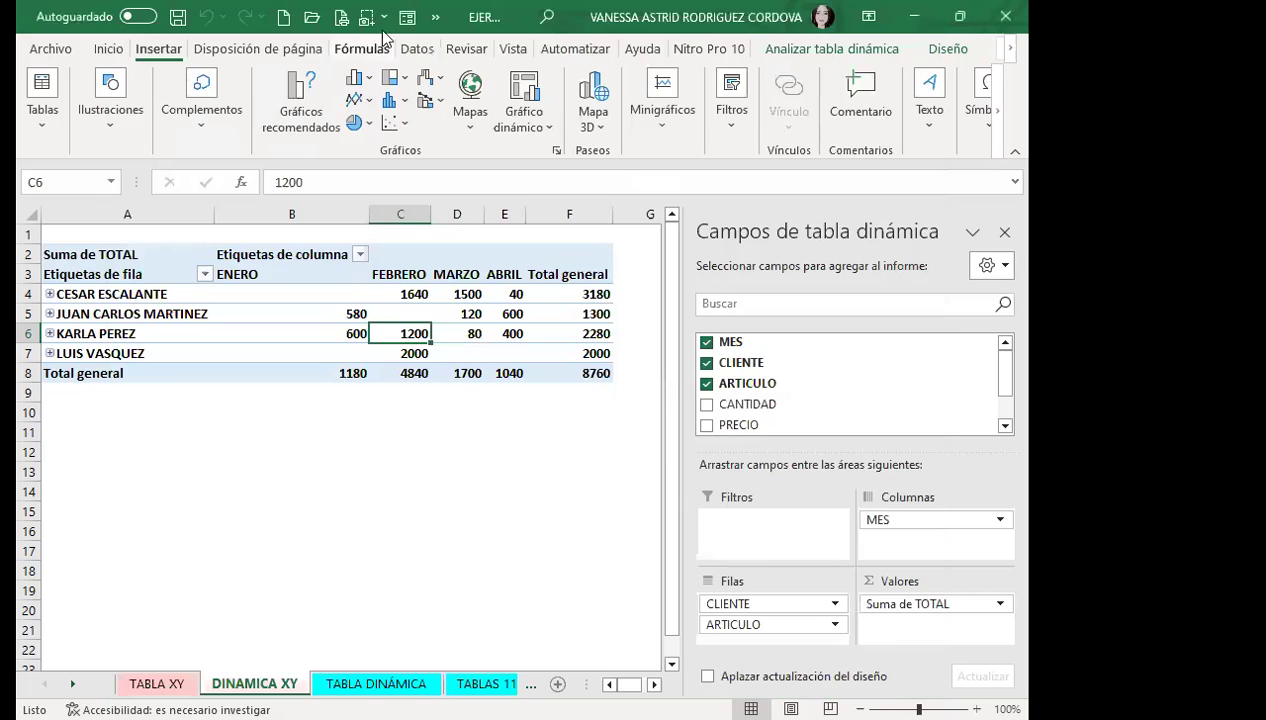
Try the pivot wizard from the Quick Access Toolbar overflow, then open Insertar > Tablas choices
click(437, 17)
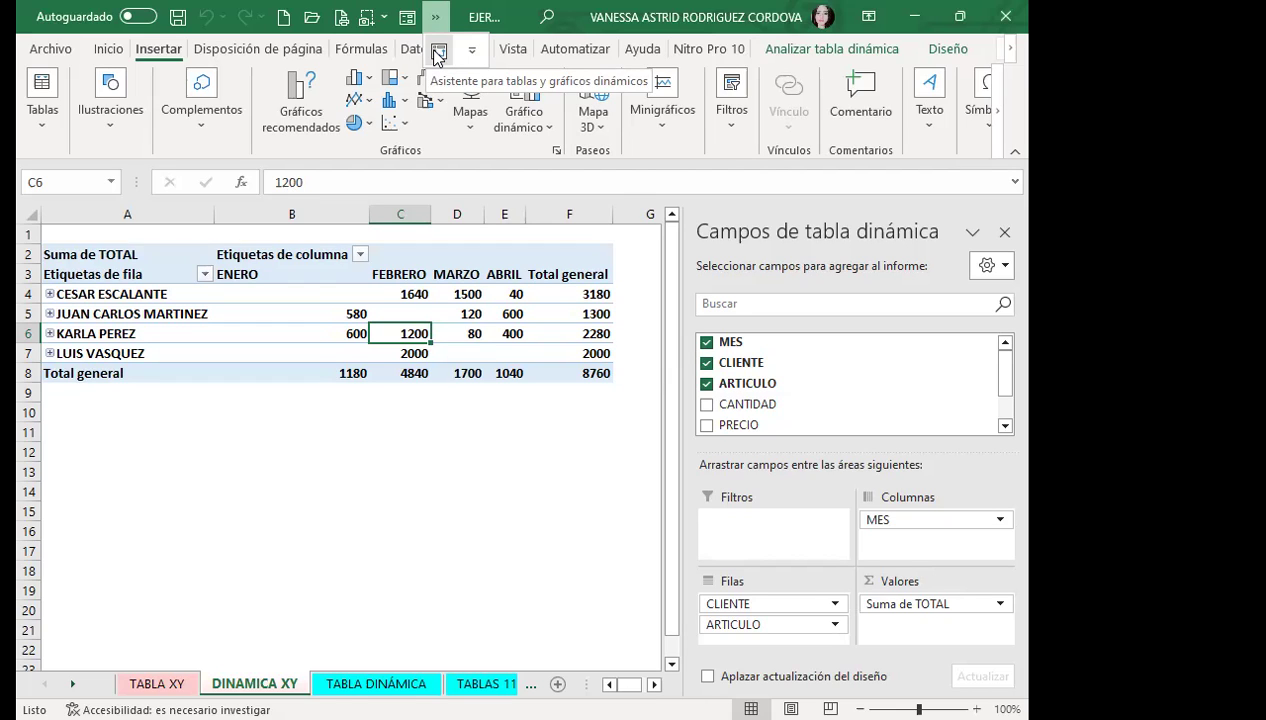
click(438, 55)
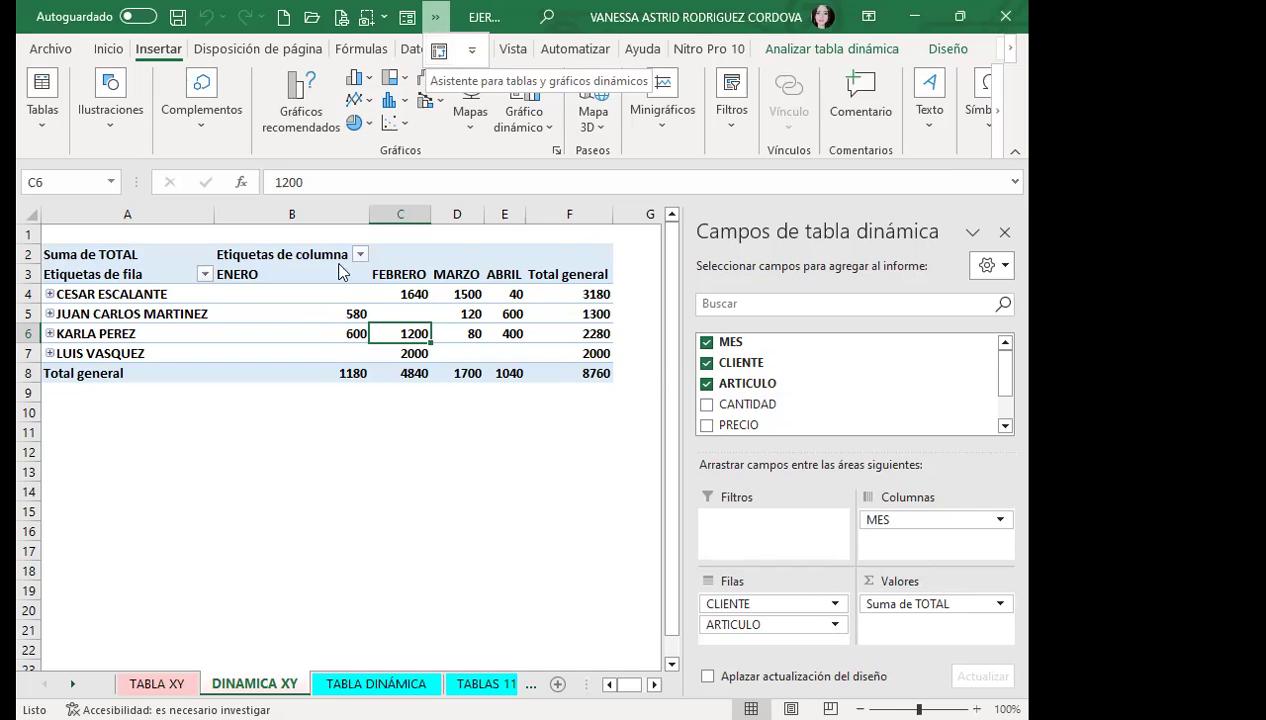
click(40, 128)
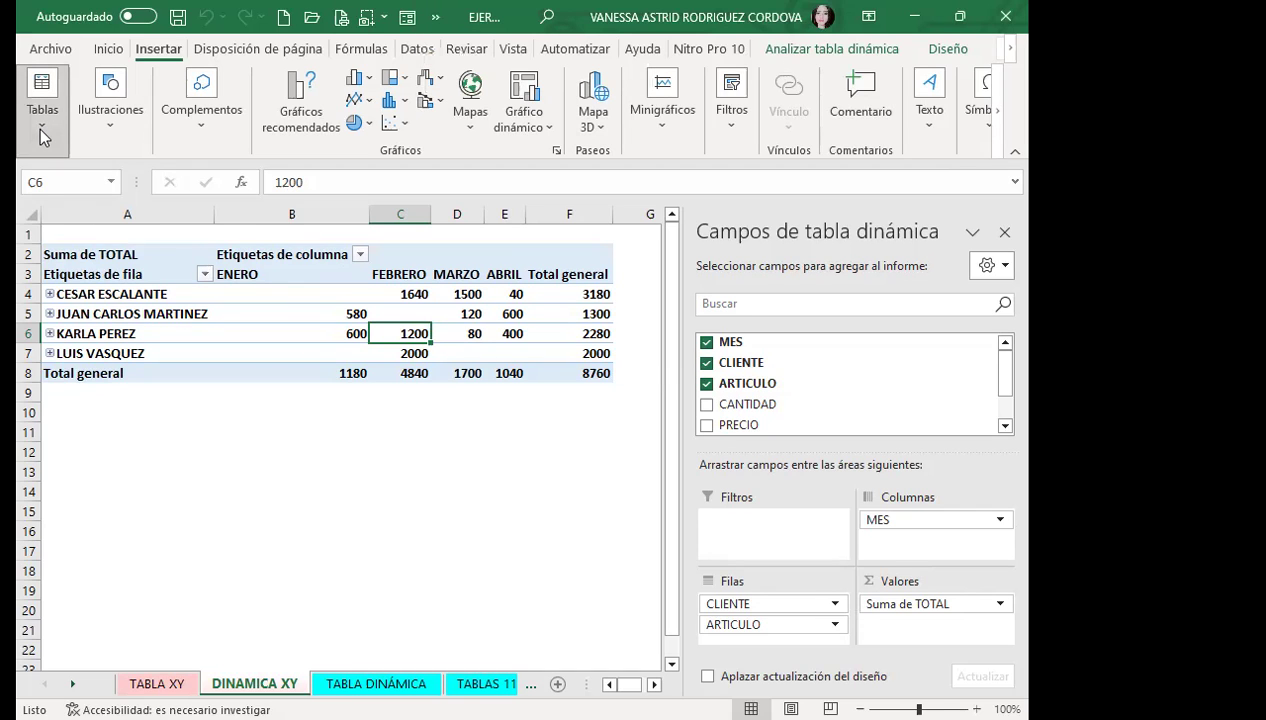
click(40, 128)
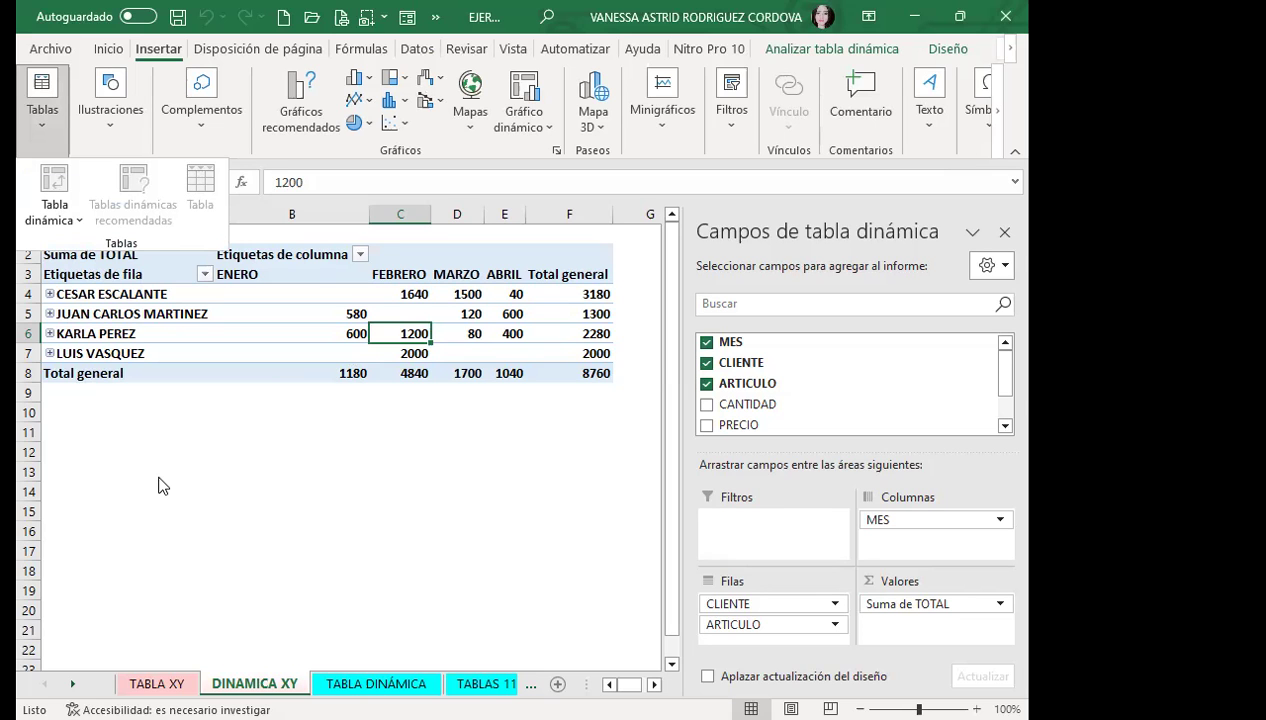
On TABLA XY, start and cancel a pivot table from the range, then reopen Tabla dinámica options
click(180, 682)
click(272, 355)
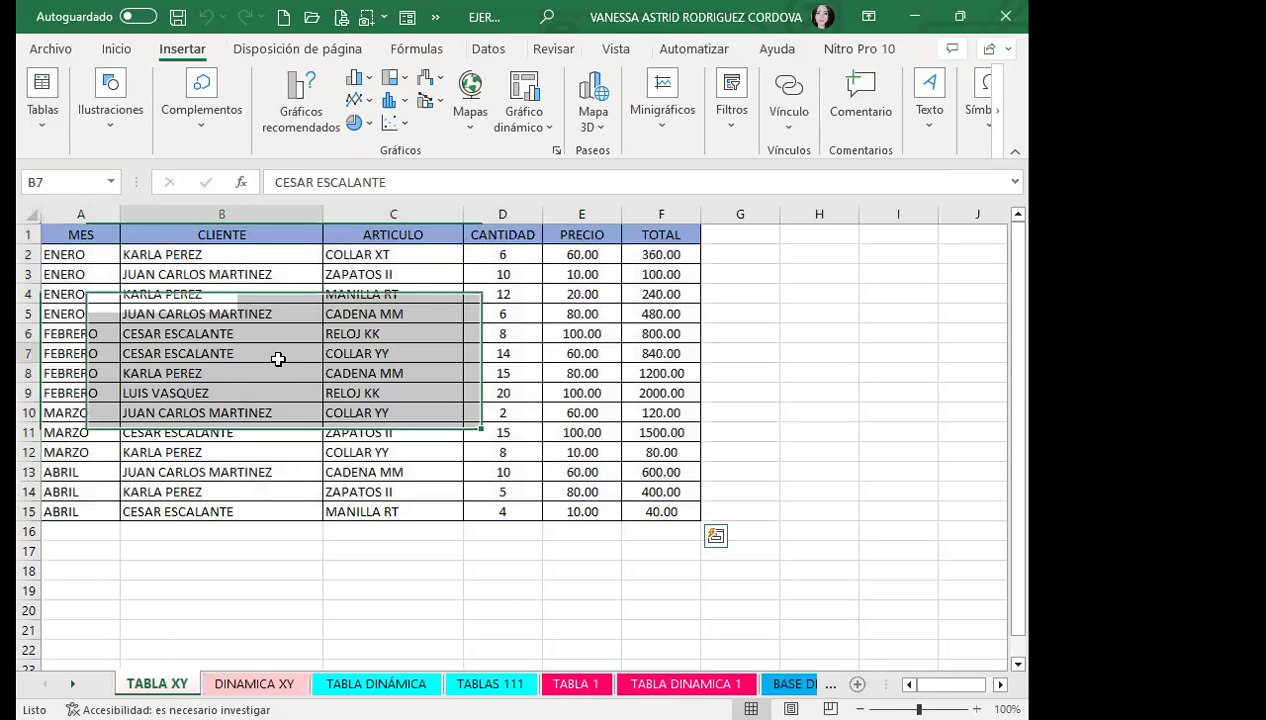
click(42, 110)
click(56, 200)
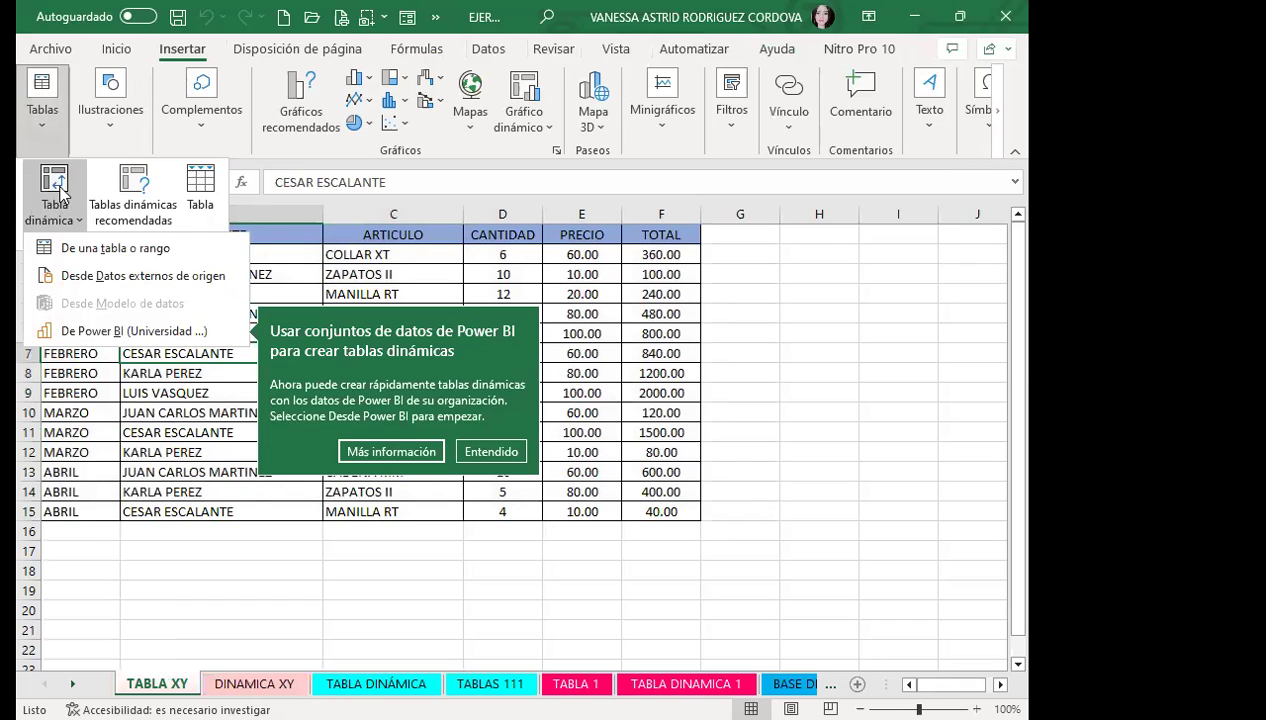
click(115, 248)
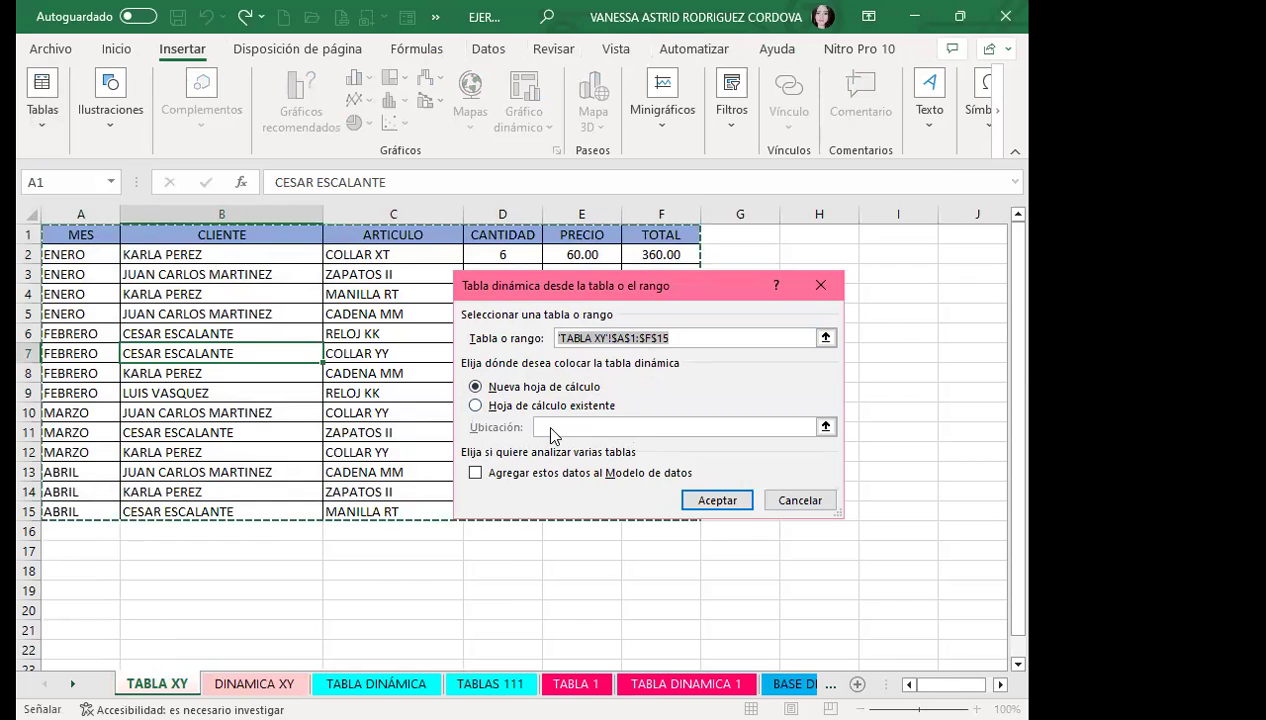
click(829, 288)
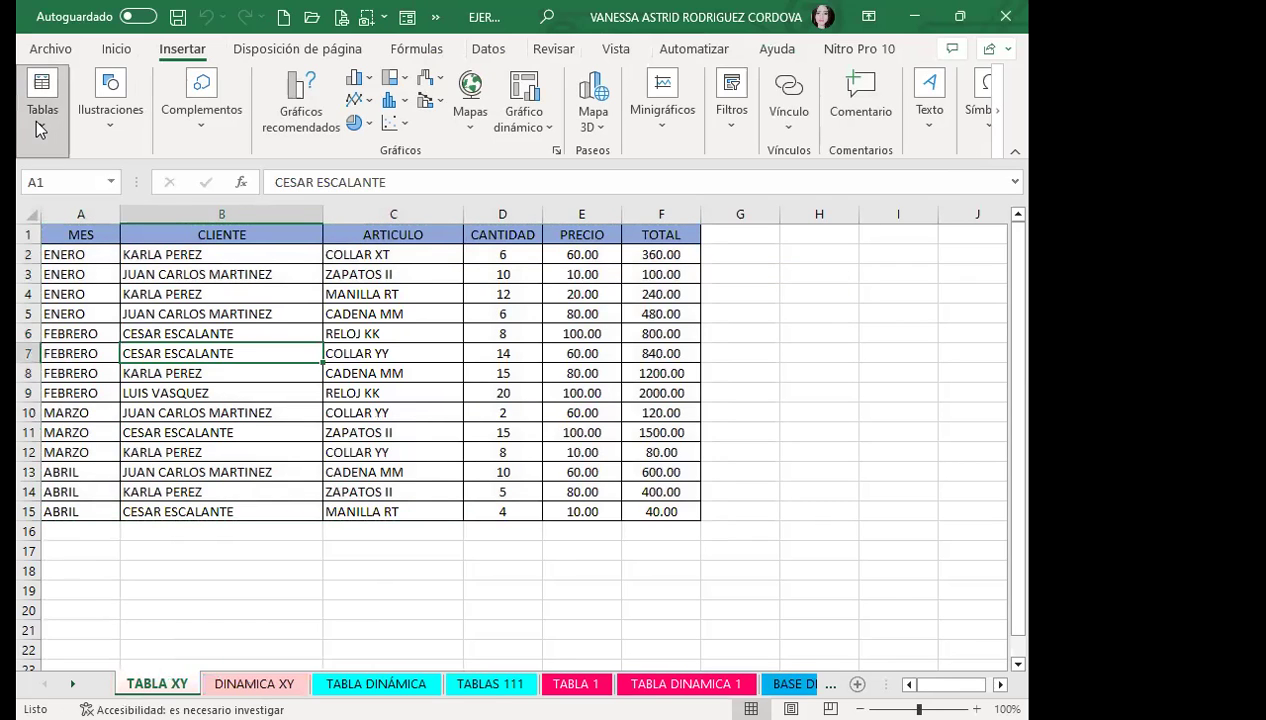
click(40, 128)
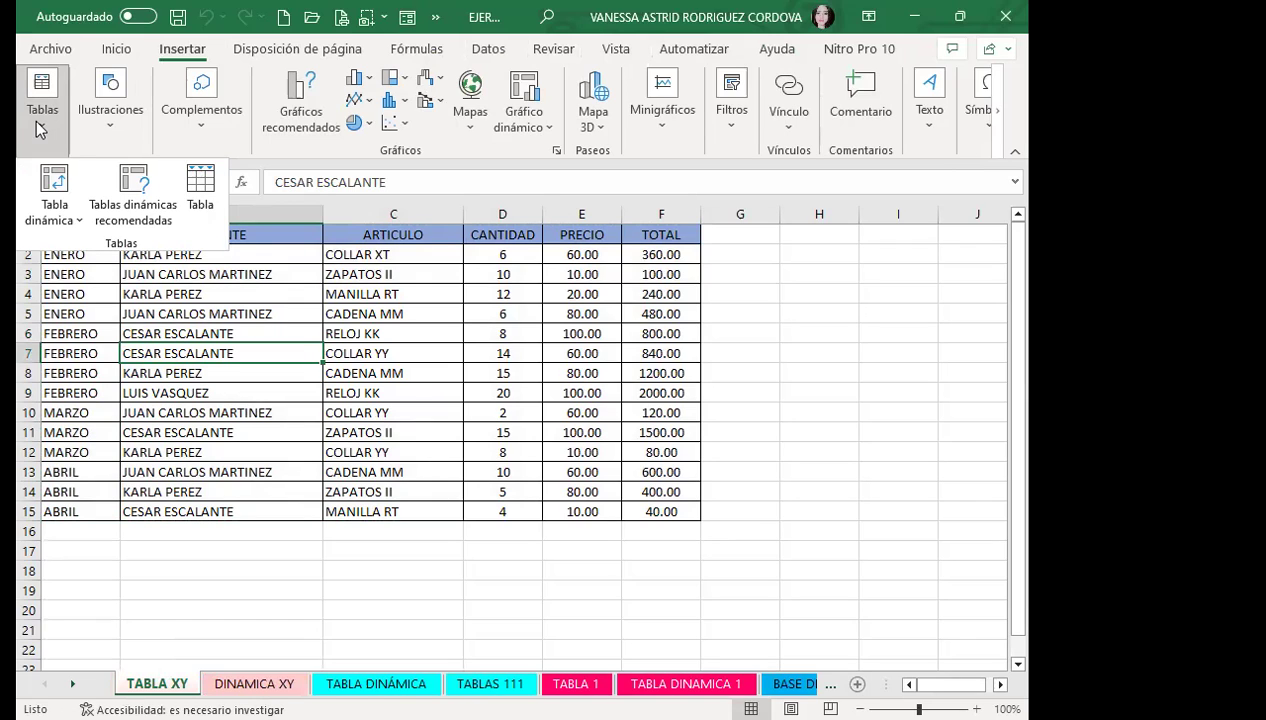
click(79, 226)
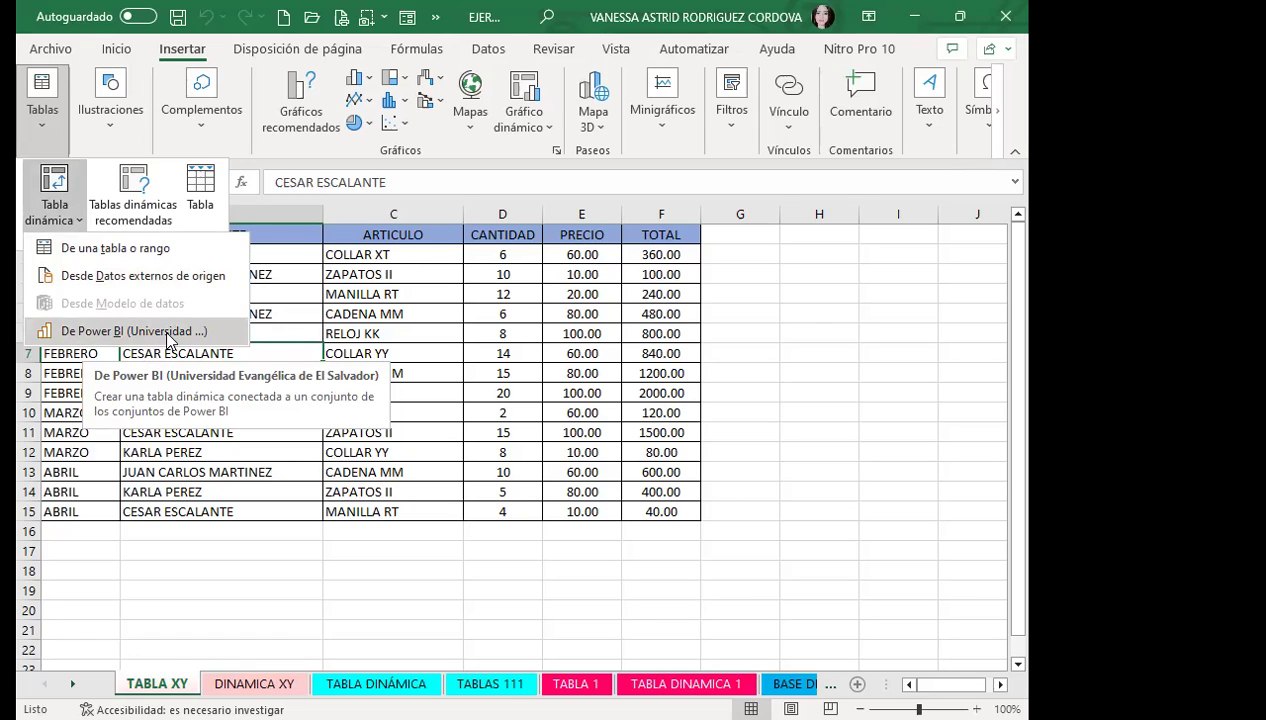
click(104, 250)
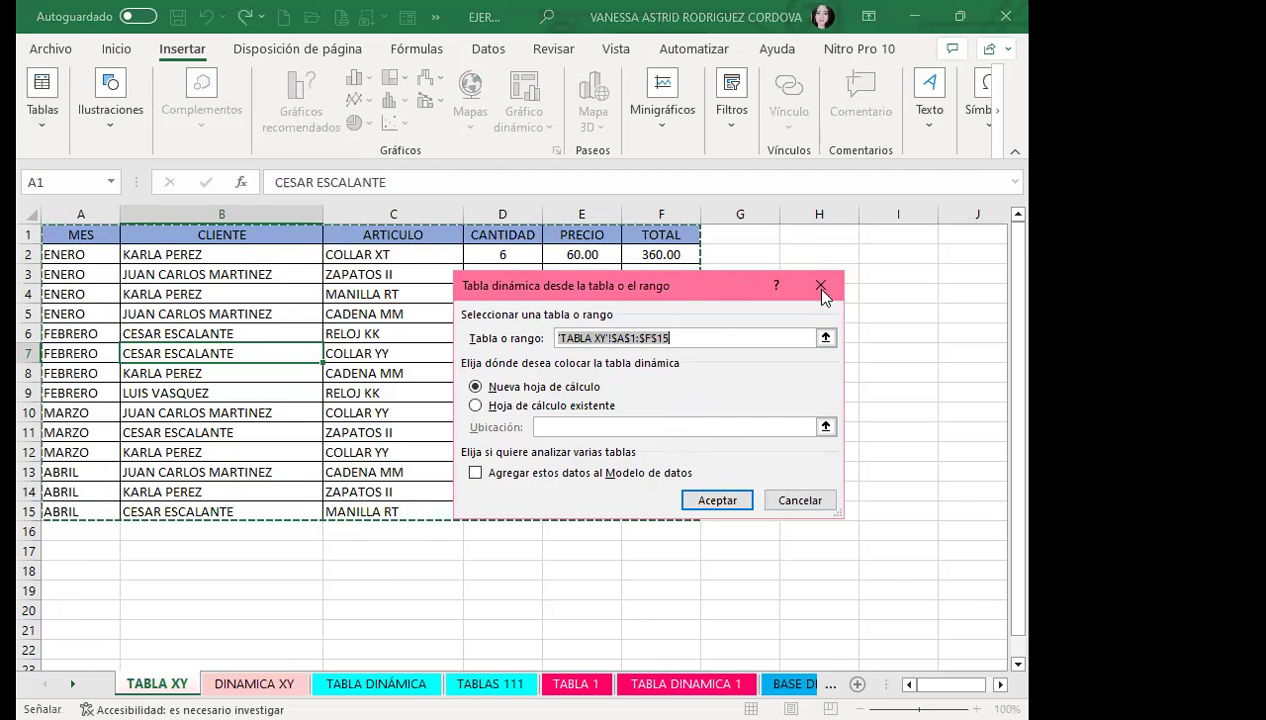
key(Escape)
click(665, 370)
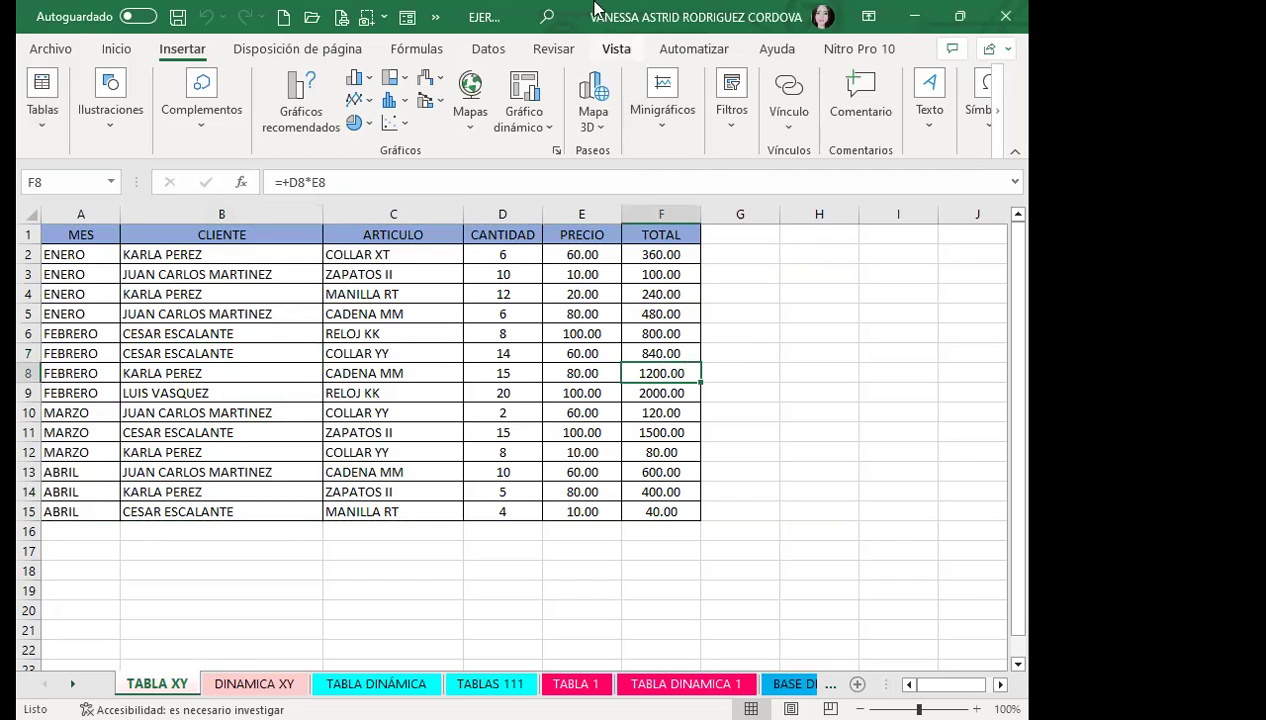
Launch the pivot table wizard from the Quick Access Toolbar, cancel it, and reselect the TABLA XY data
click(432, 18)
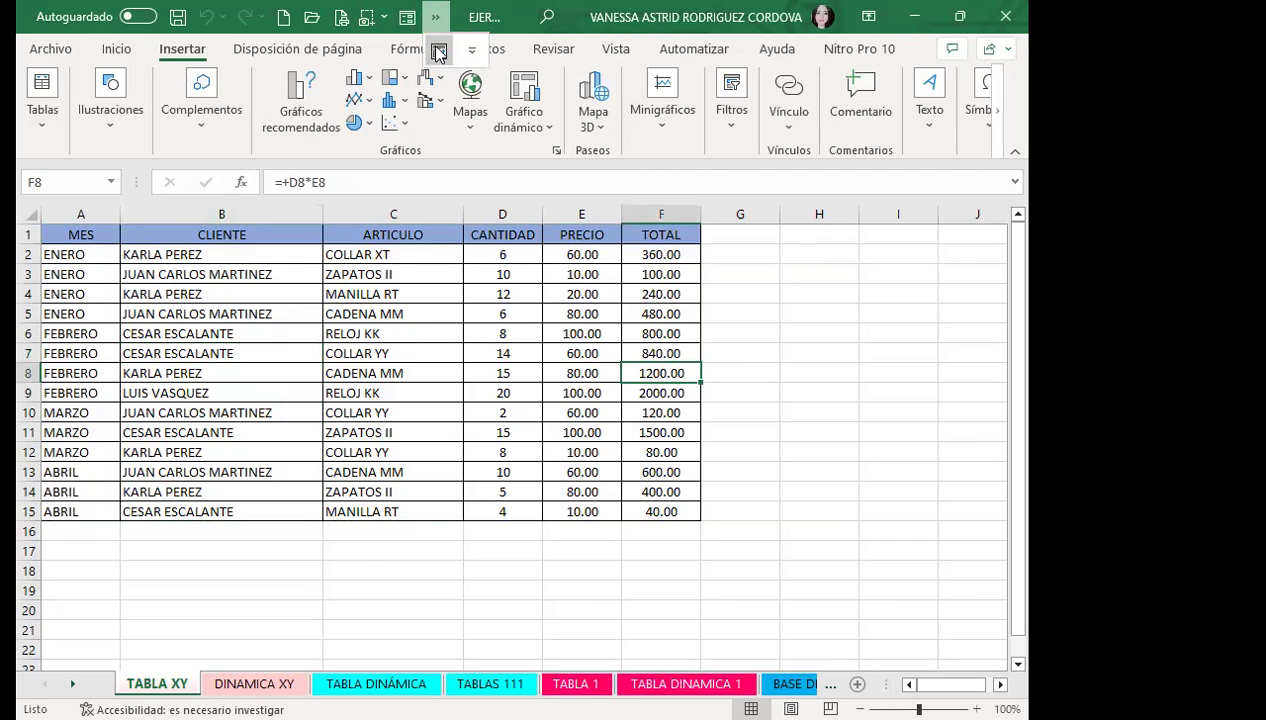
click(438, 52)
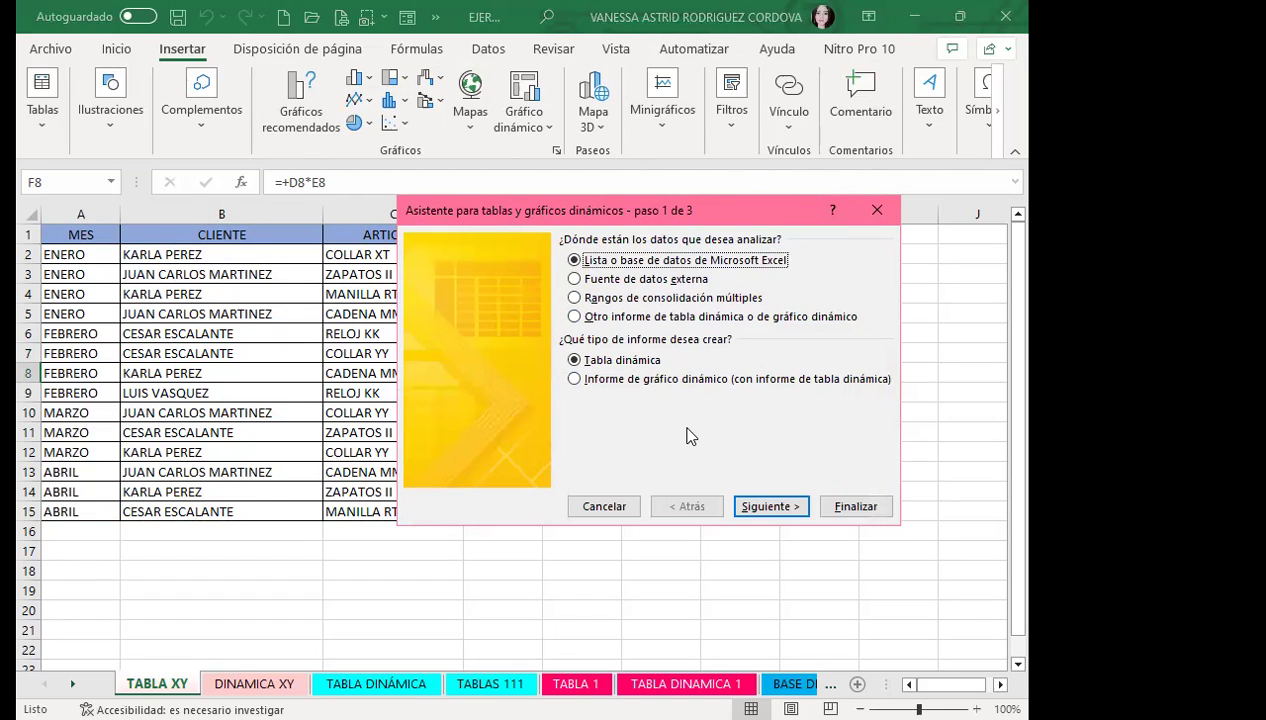
click(878, 208)
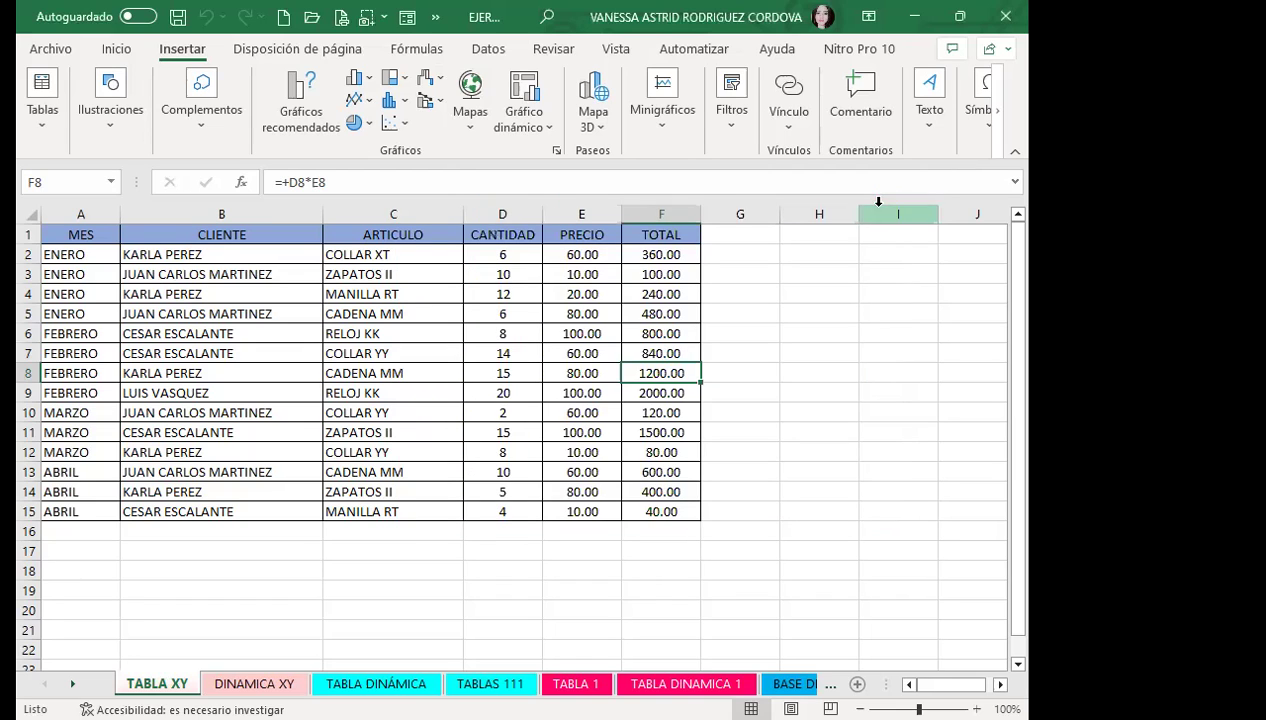
click(437, 371)
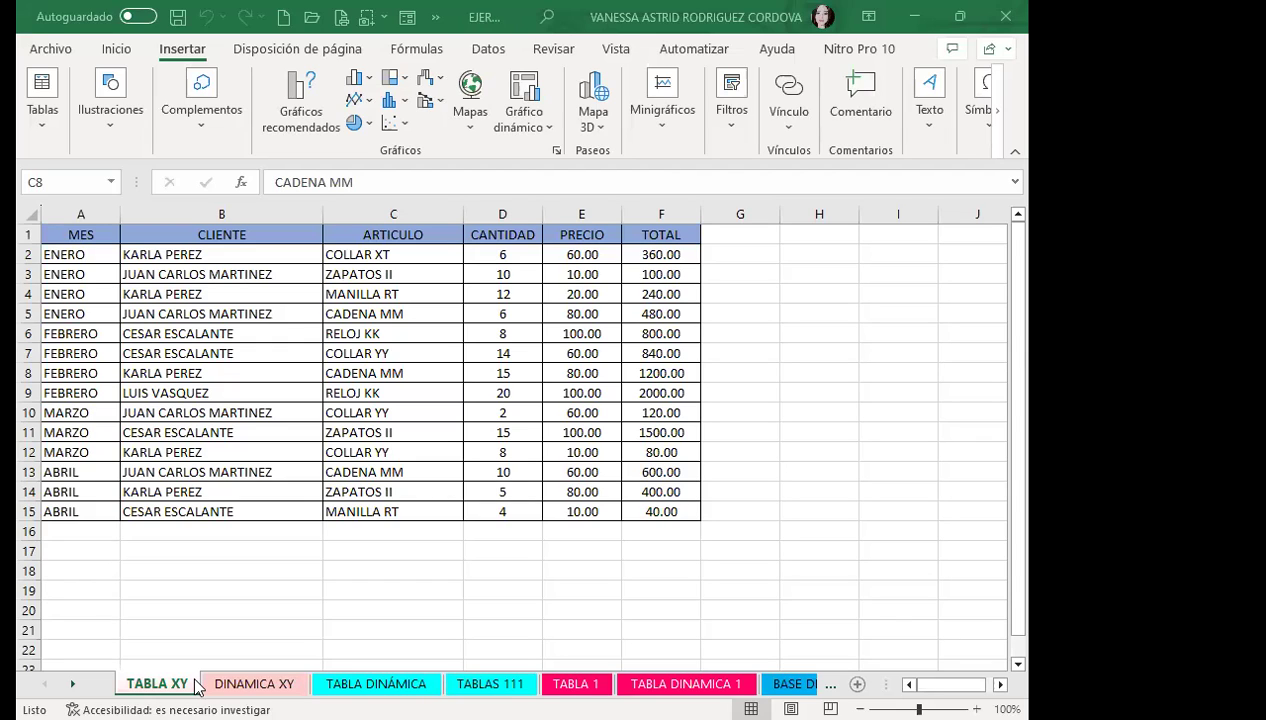
Switch to DINAMICA XY and apply an orange Medio style from the Diseño pivot table styles gallery
click(502, 511)
click(495, 552)
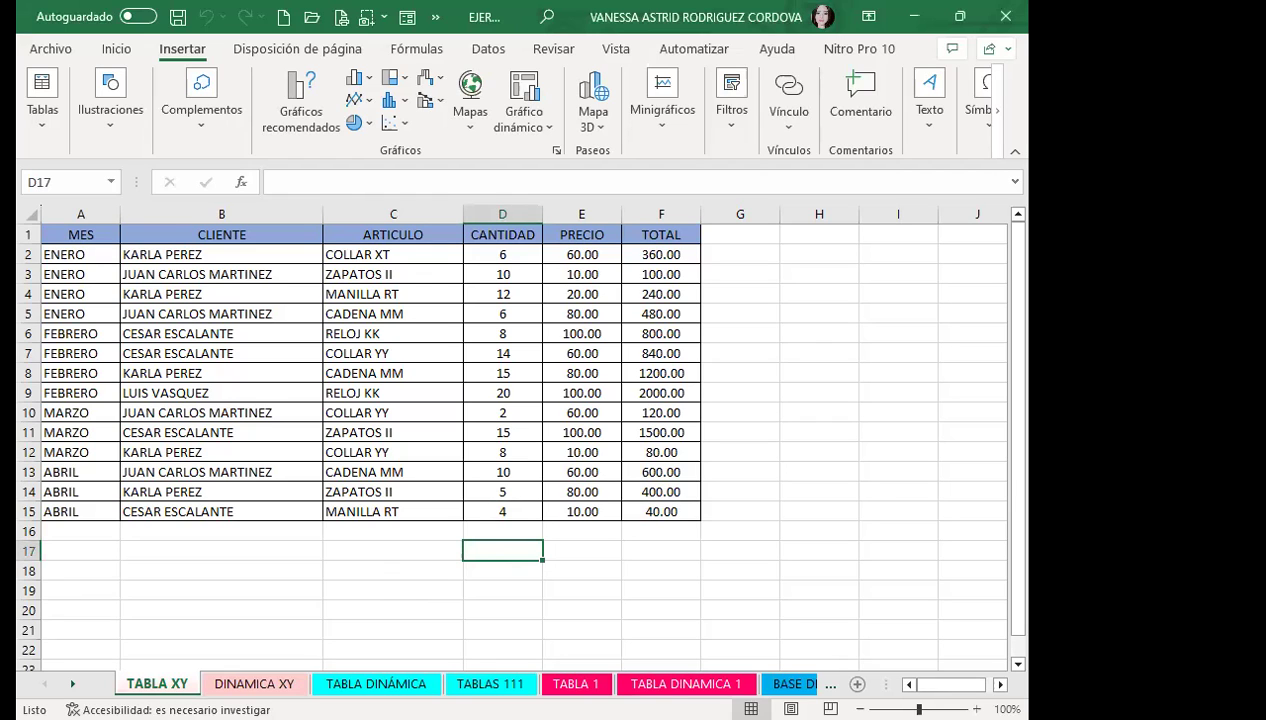
key(ctrl+Page_Down)
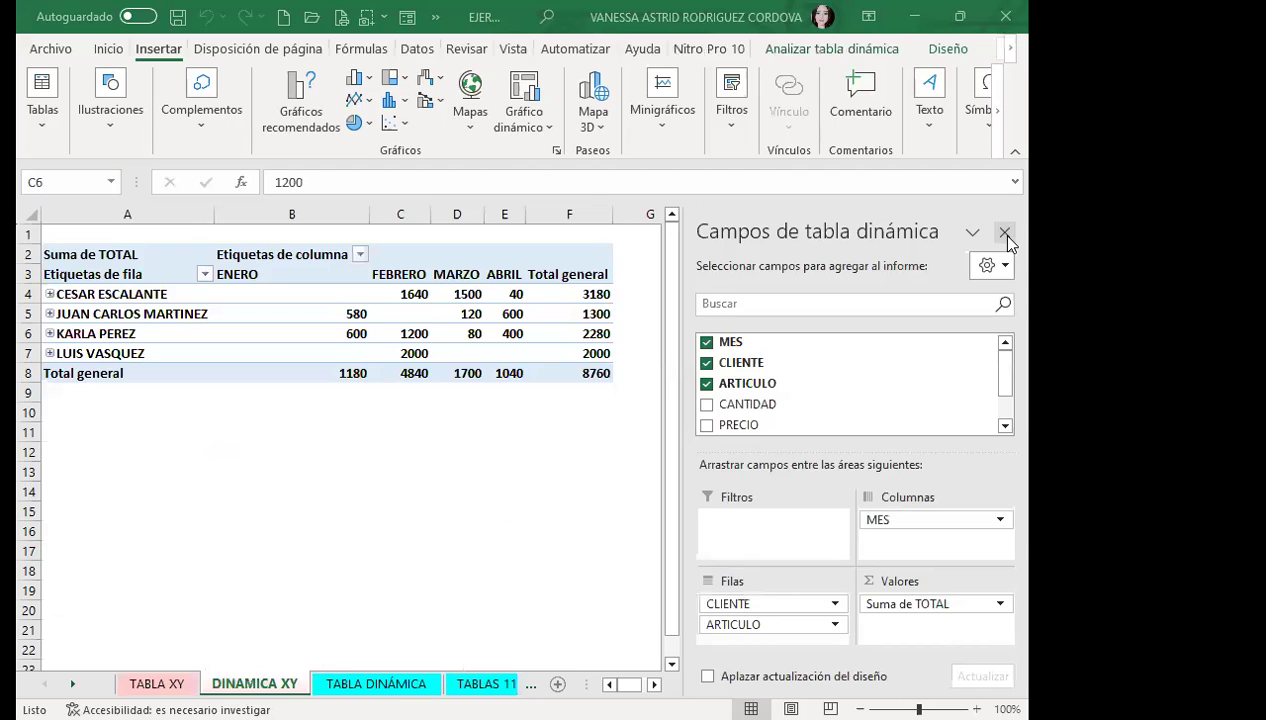
click(569, 470)
click(416, 330)
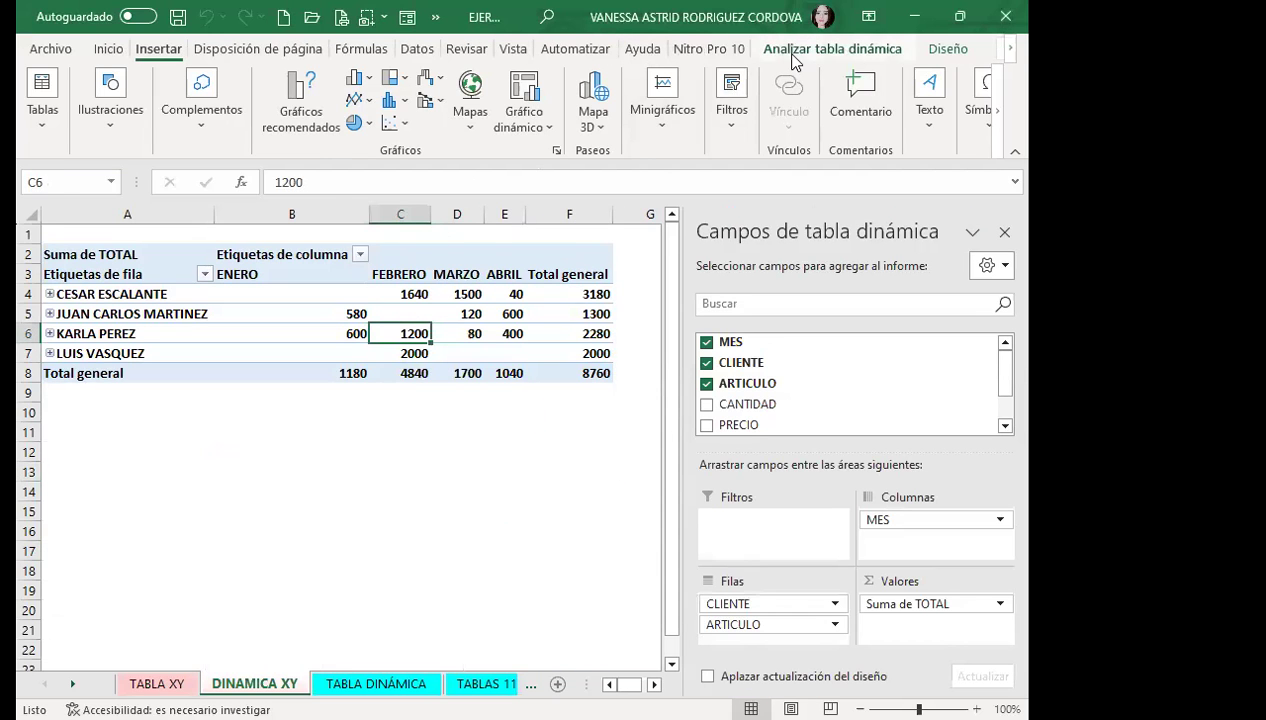
click(830, 48)
click(948, 50)
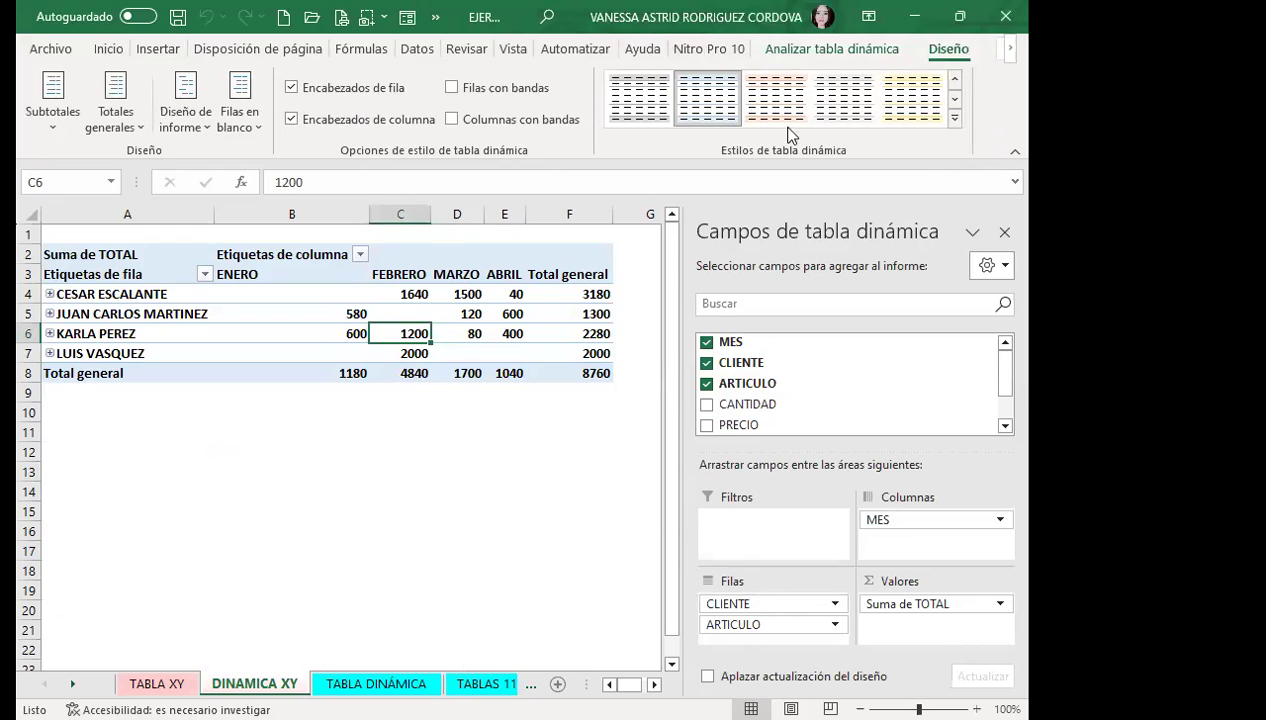
click(955, 118)
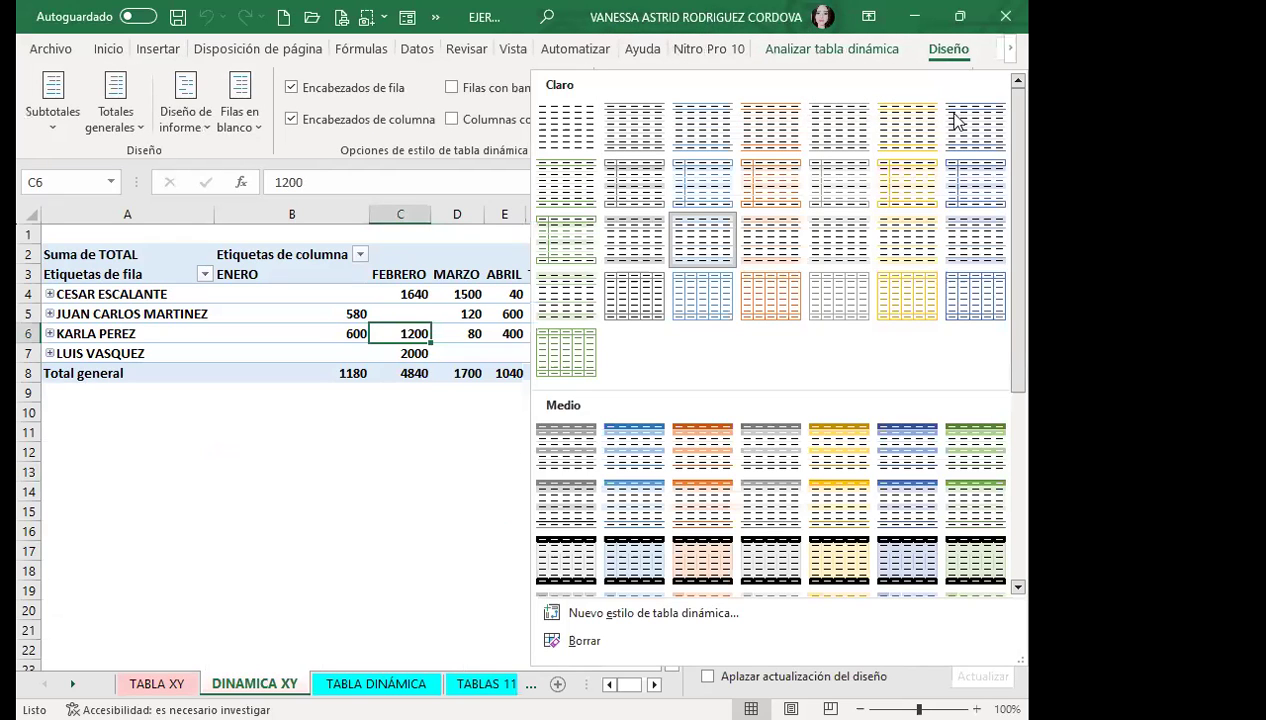
click(700, 457)
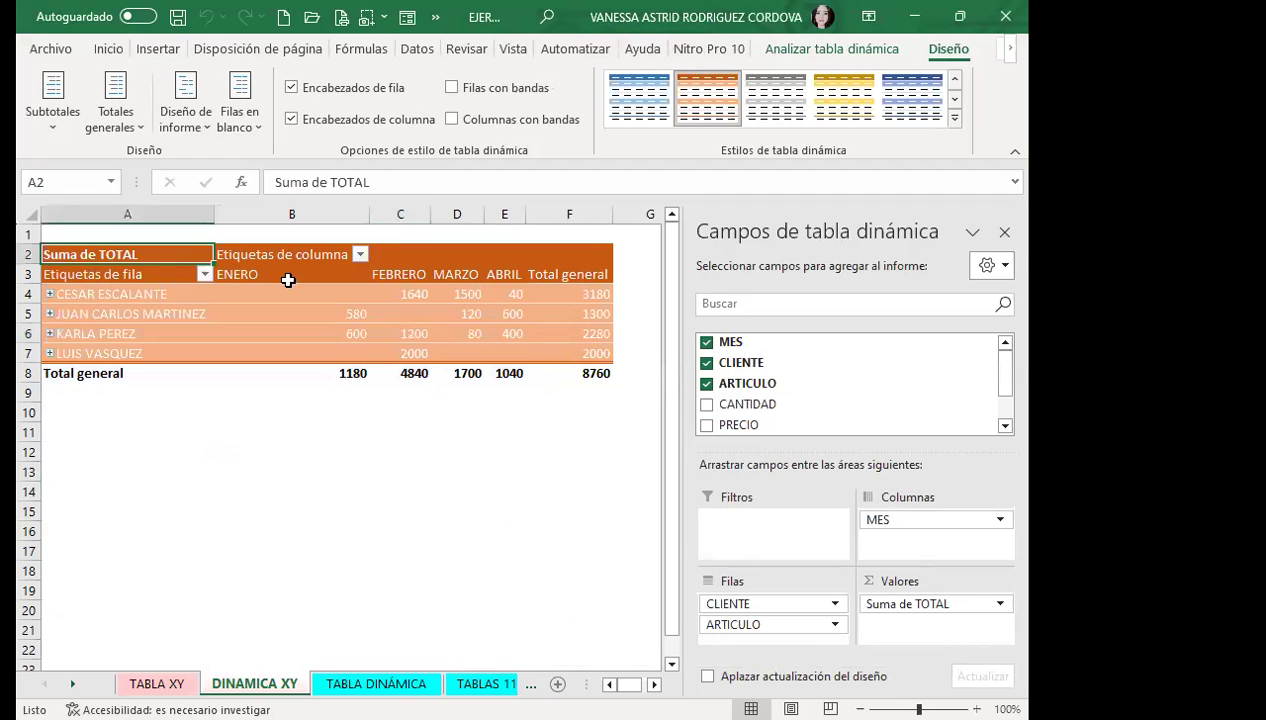
Select the pivot table range A2:F7 and try drawing double-line borders from the Bordes list
drag(90, 254, 554, 345)
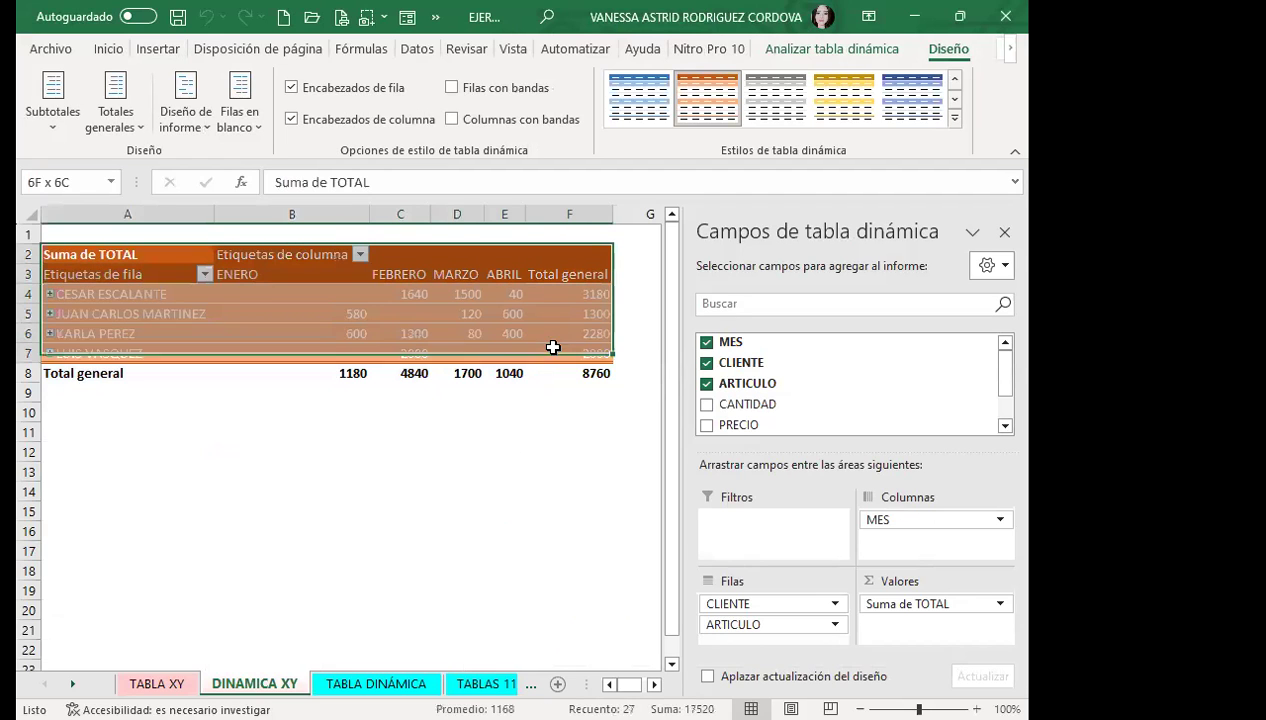
click(108, 49)
click(157, 49)
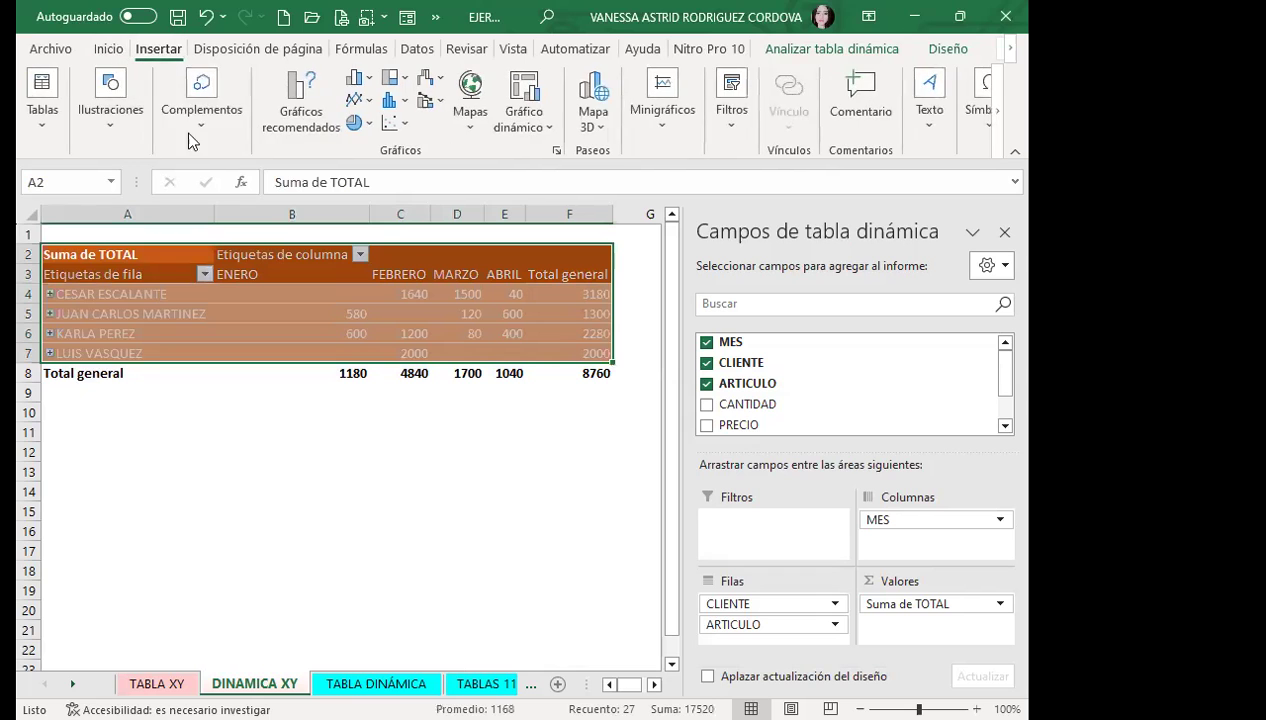
click(107, 50)
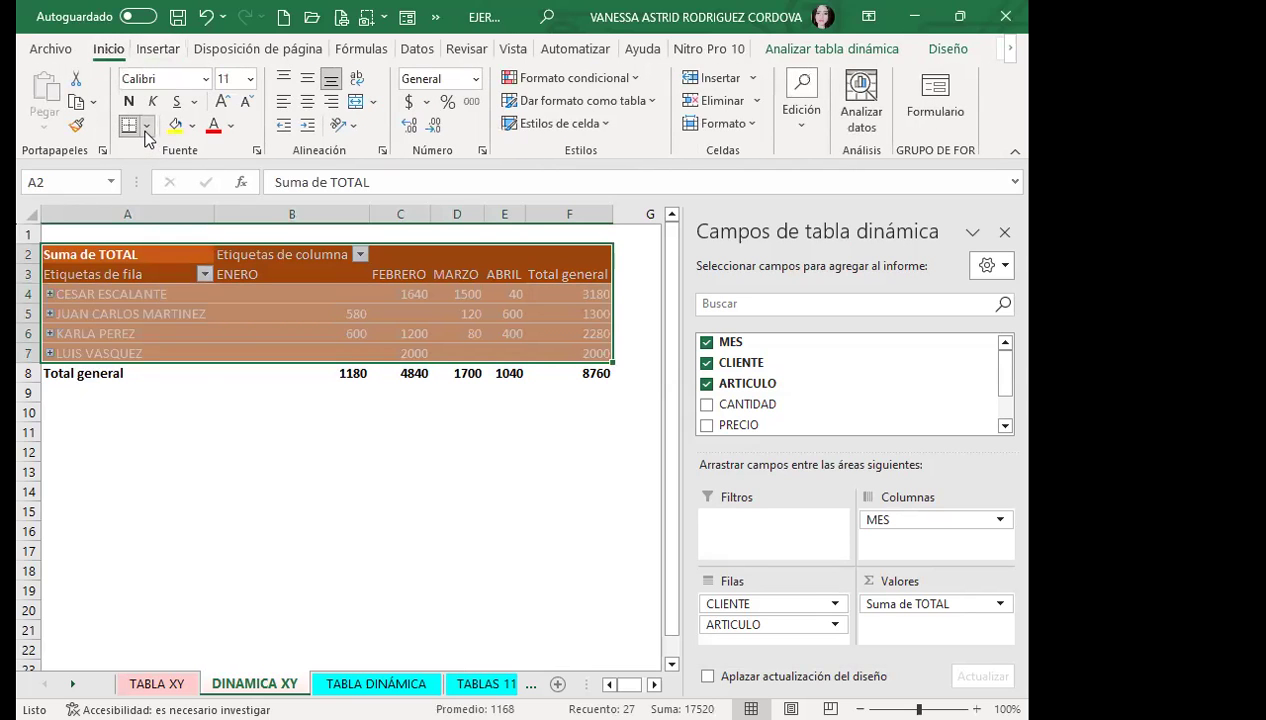
click(146, 128)
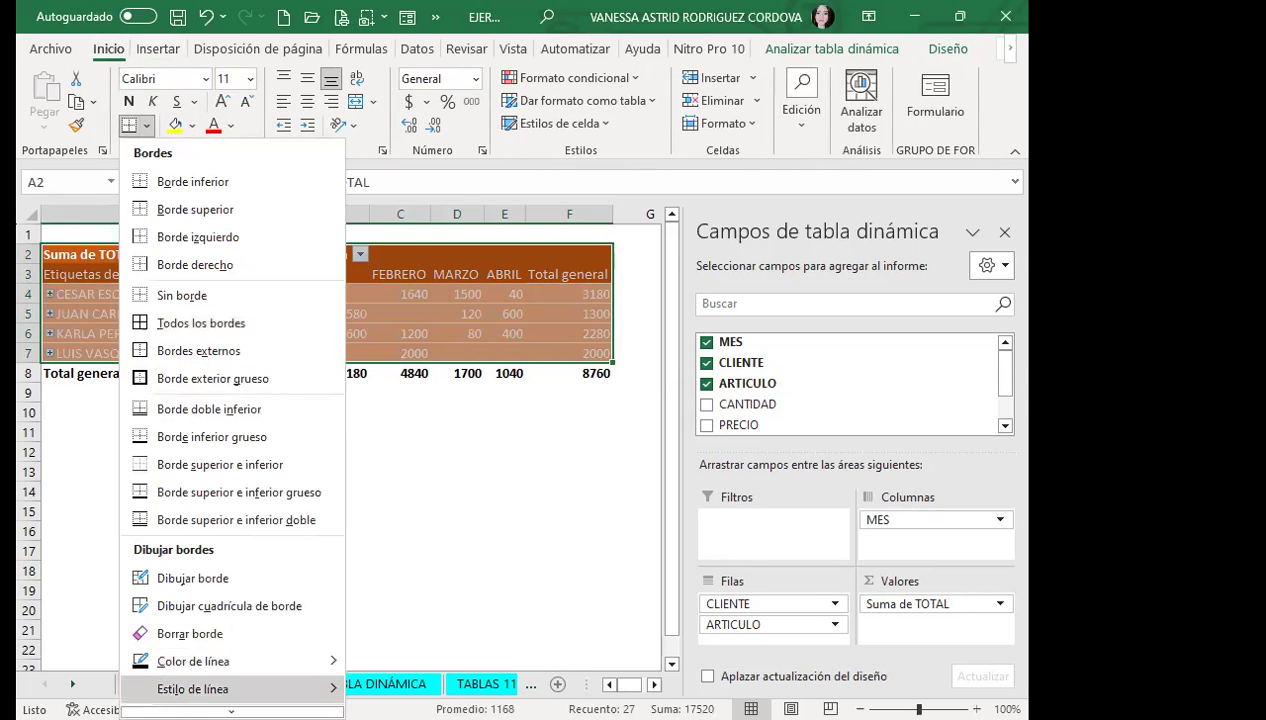
mouse_move(260, 689)
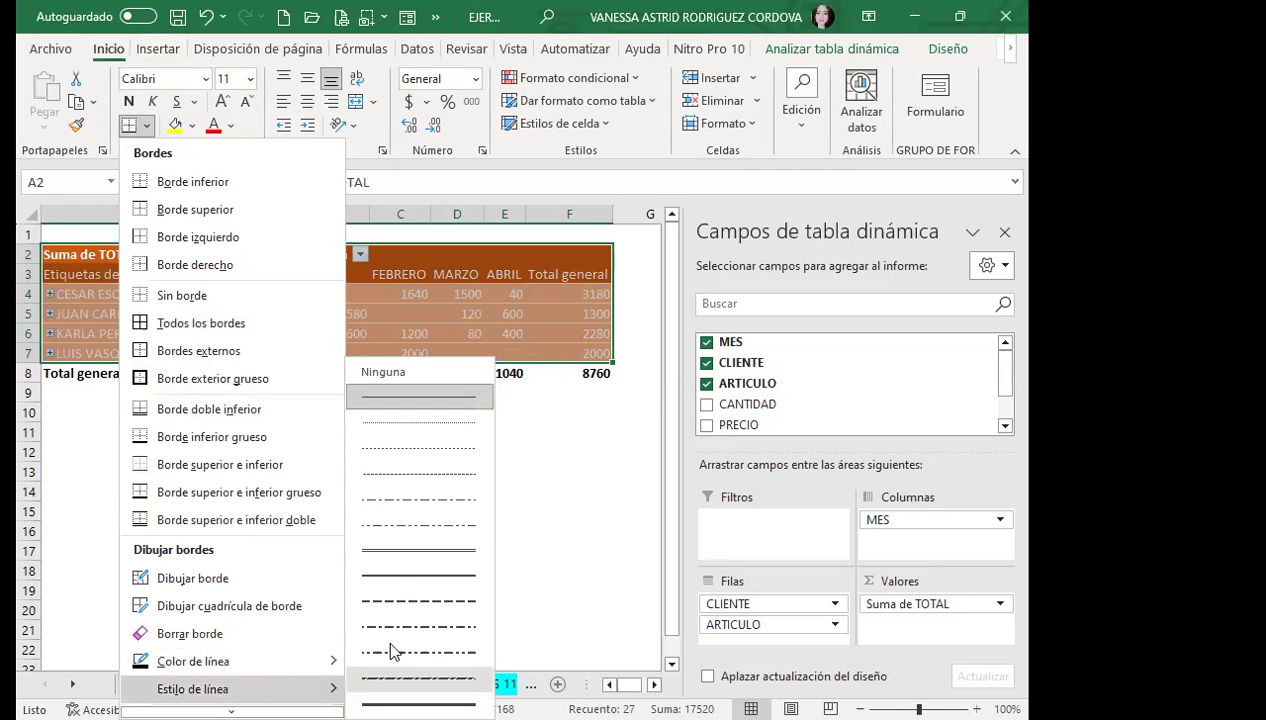
click(398, 553)
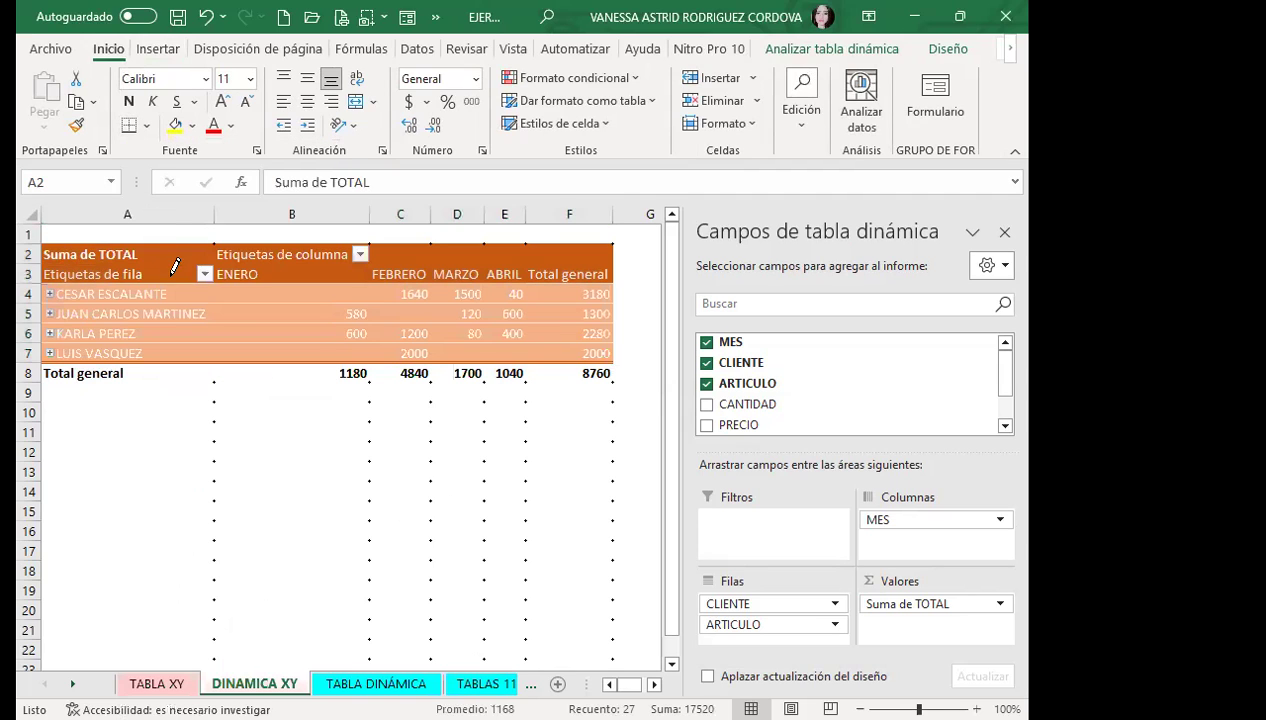
key(Escape)
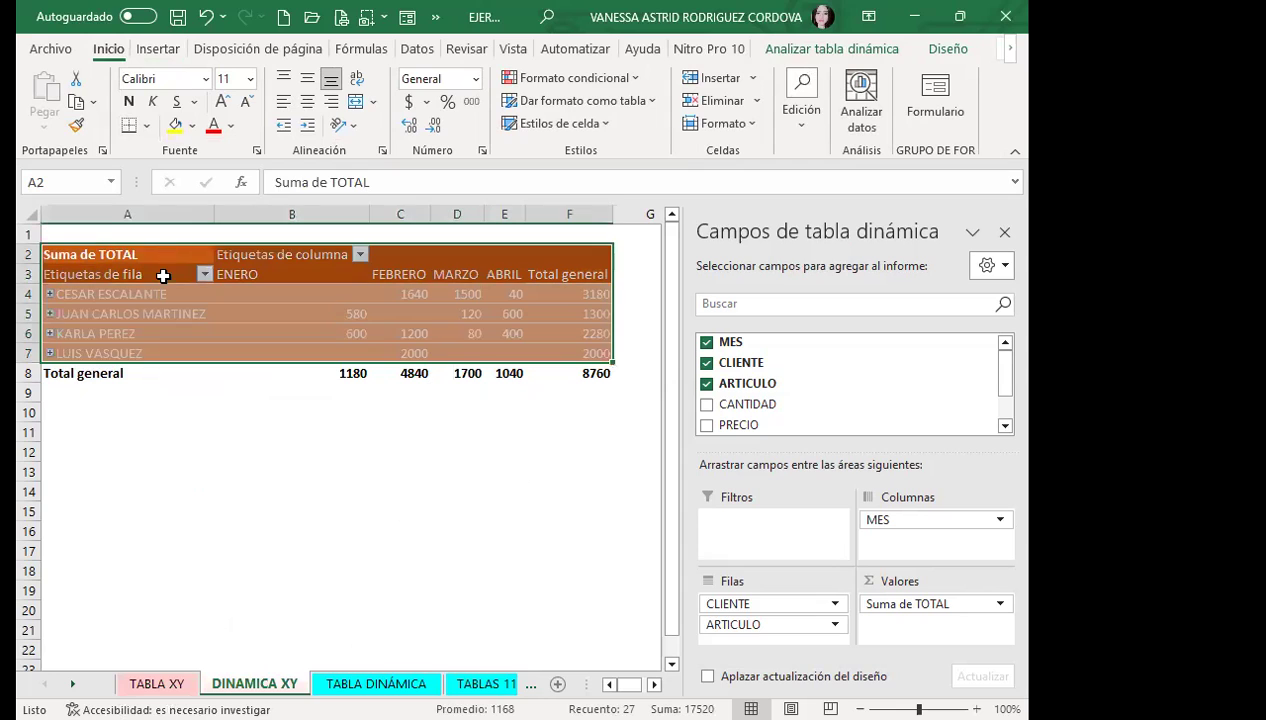
Apply dark double-line Contorno and Interior borders through Más bordes, then widen column C
click(148, 127)
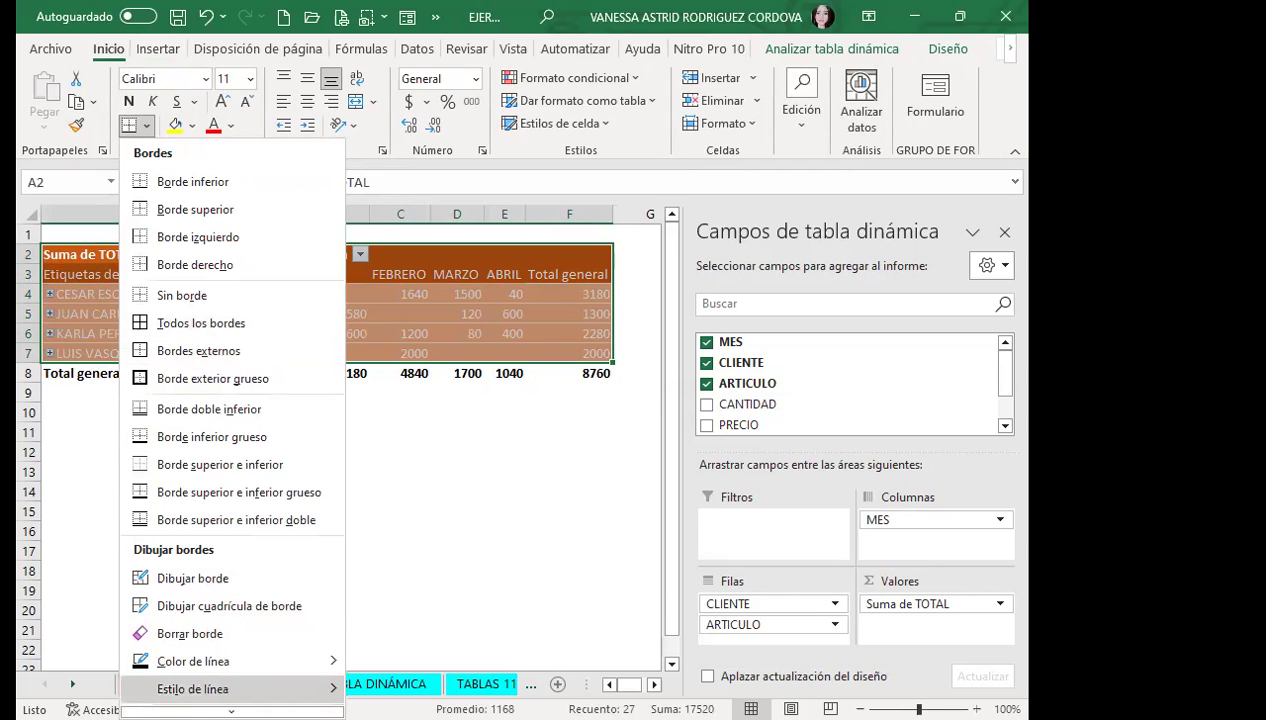
click(190, 711)
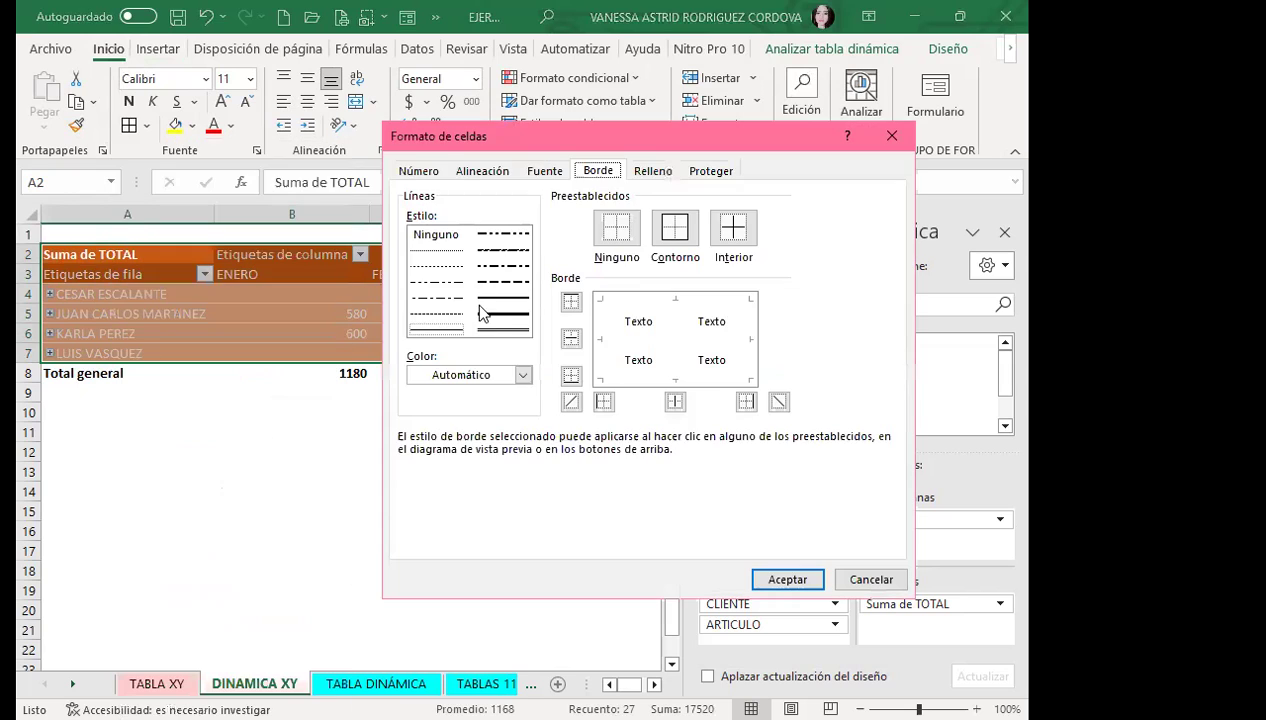
click(497, 330)
click(523, 376)
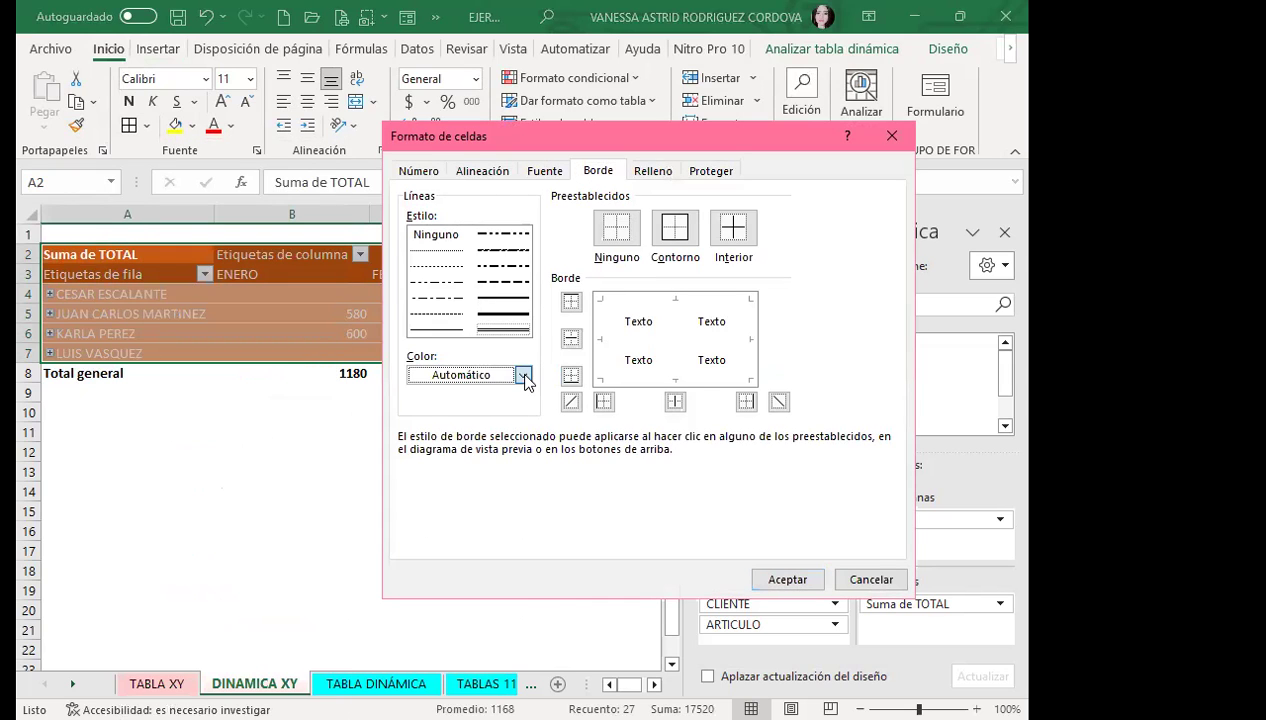
click(524, 378)
click(468, 527)
click(674, 230)
click(738, 240)
click(785, 580)
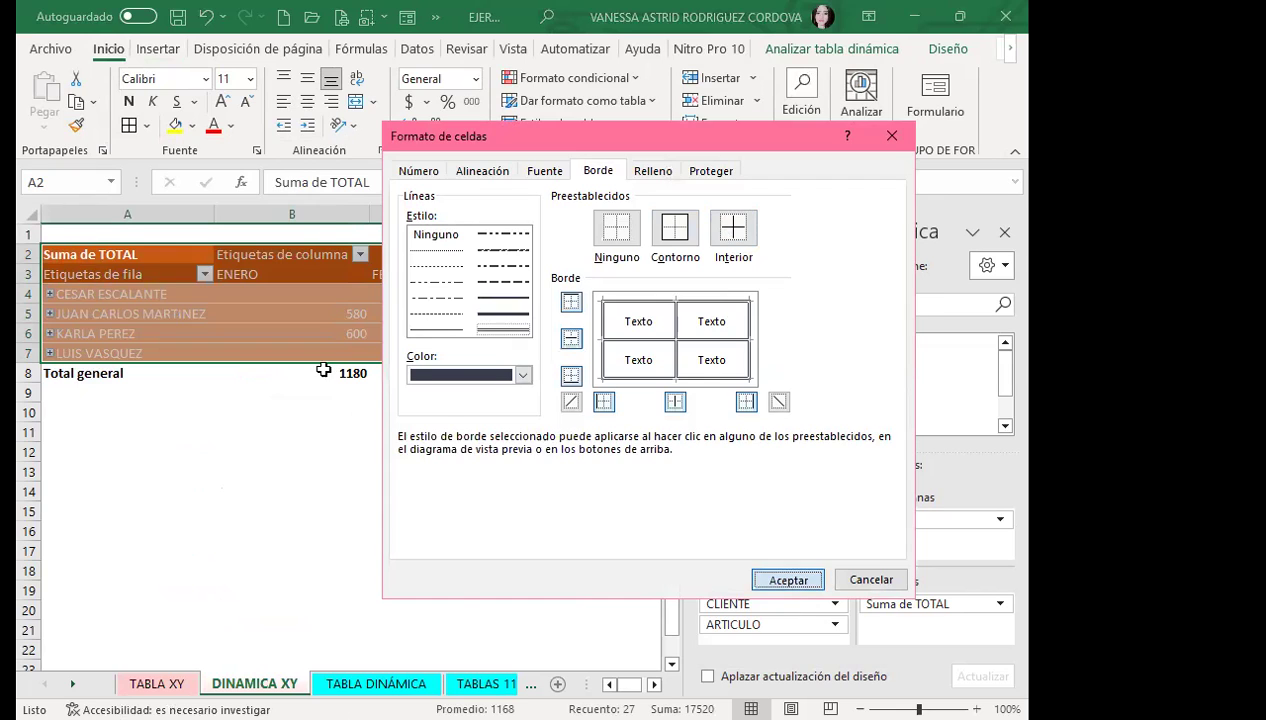
click(291, 343)
drag(431, 214, 602, 214)
Make the pivot data rows black, bold and centred, with client names A4:A7 left-aligned
drag(462, 218, 438, 216)
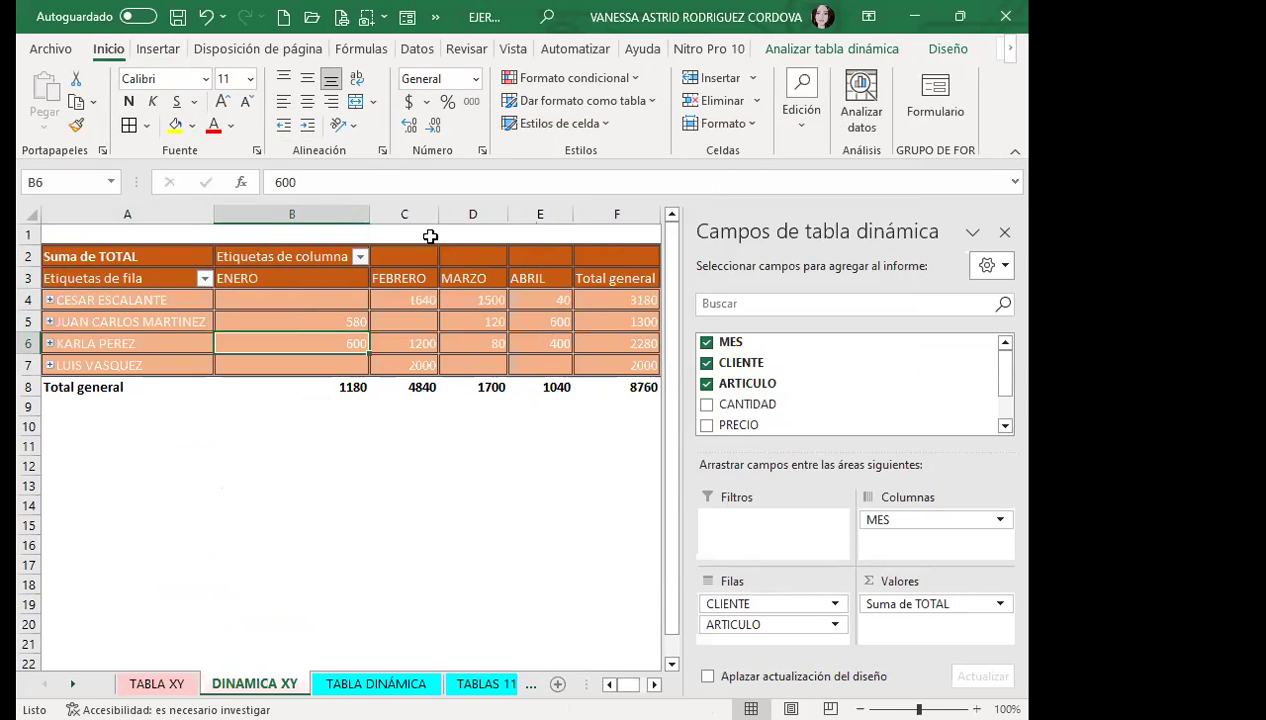
drag(82, 300, 610, 370)
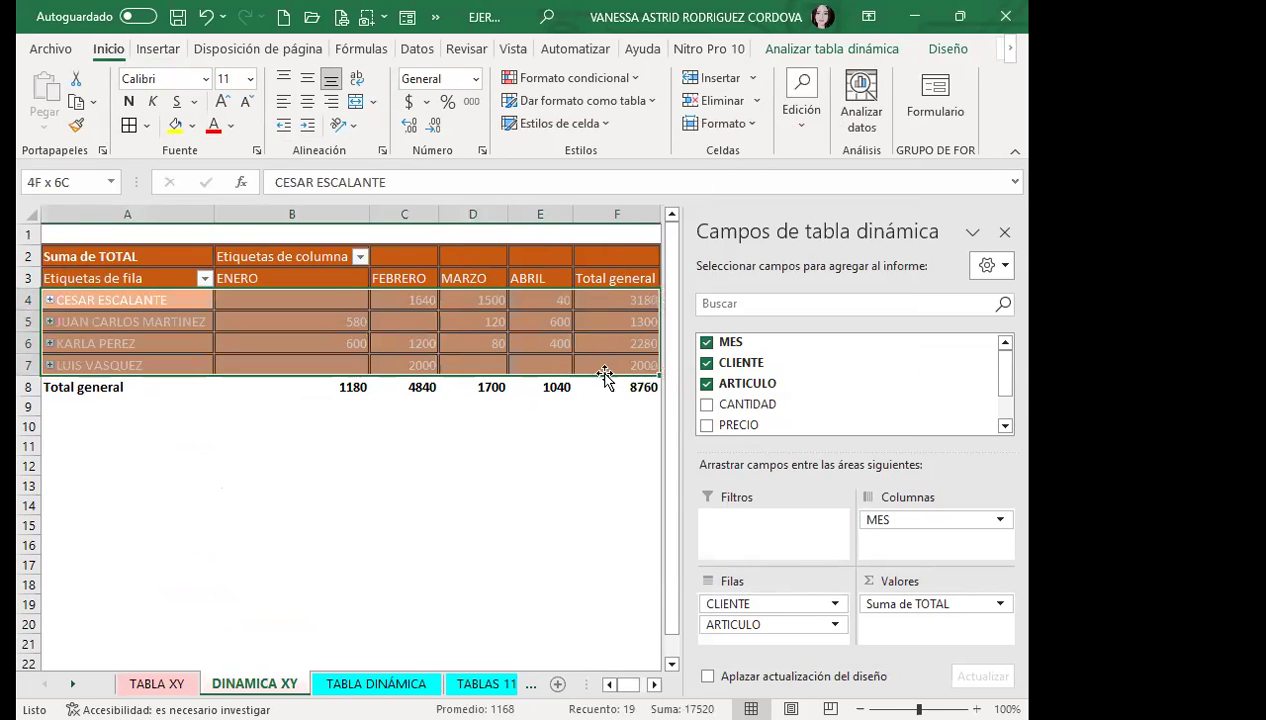
click(231, 125)
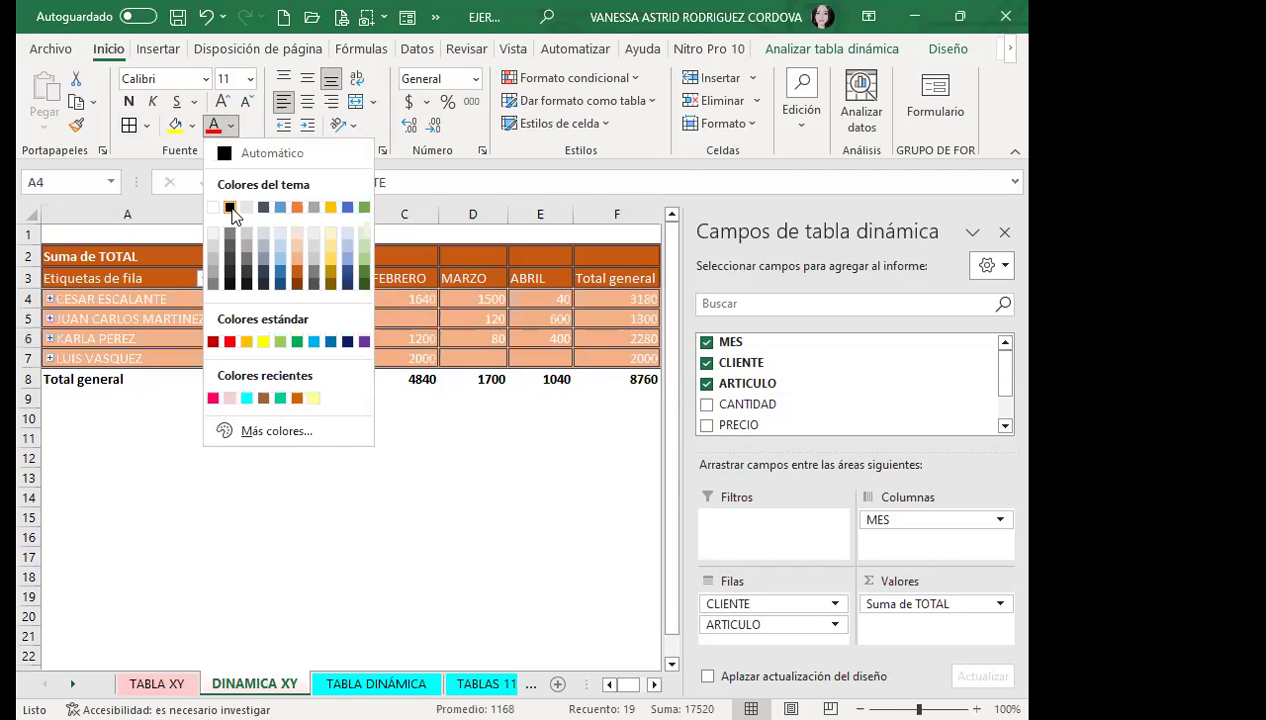
click(245, 152)
click(233, 126)
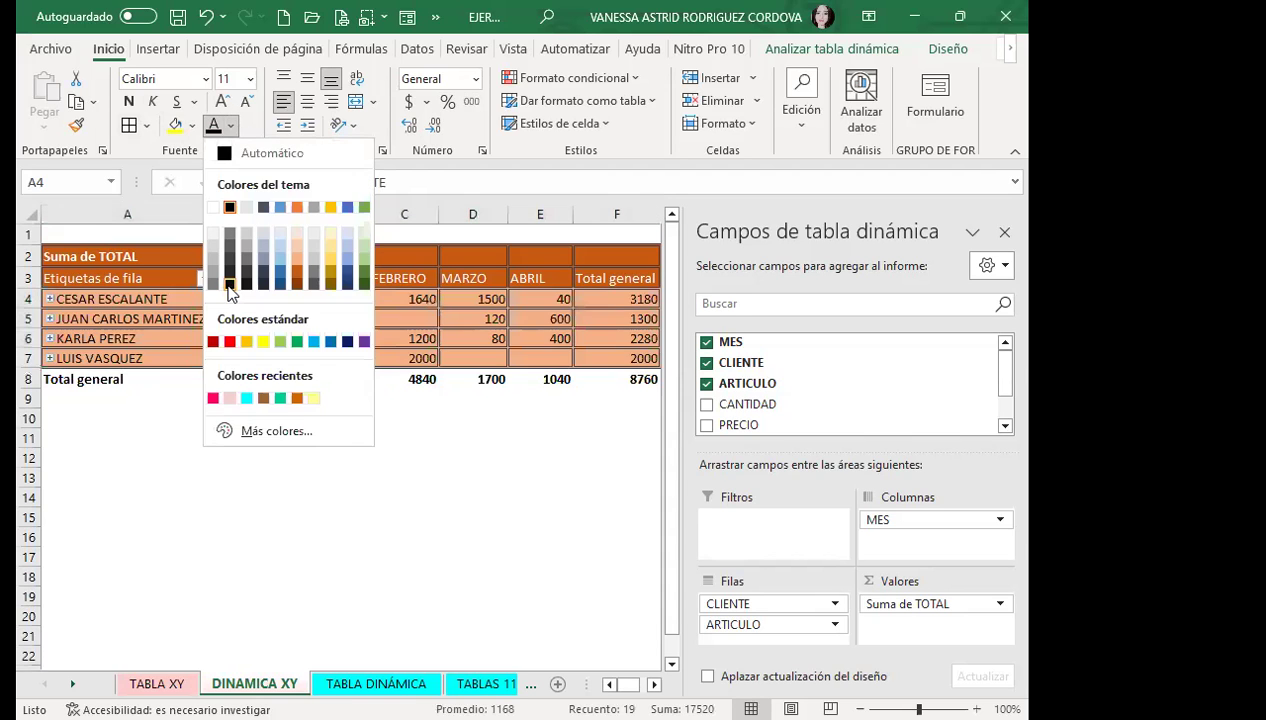
click(230, 155)
click(127, 103)
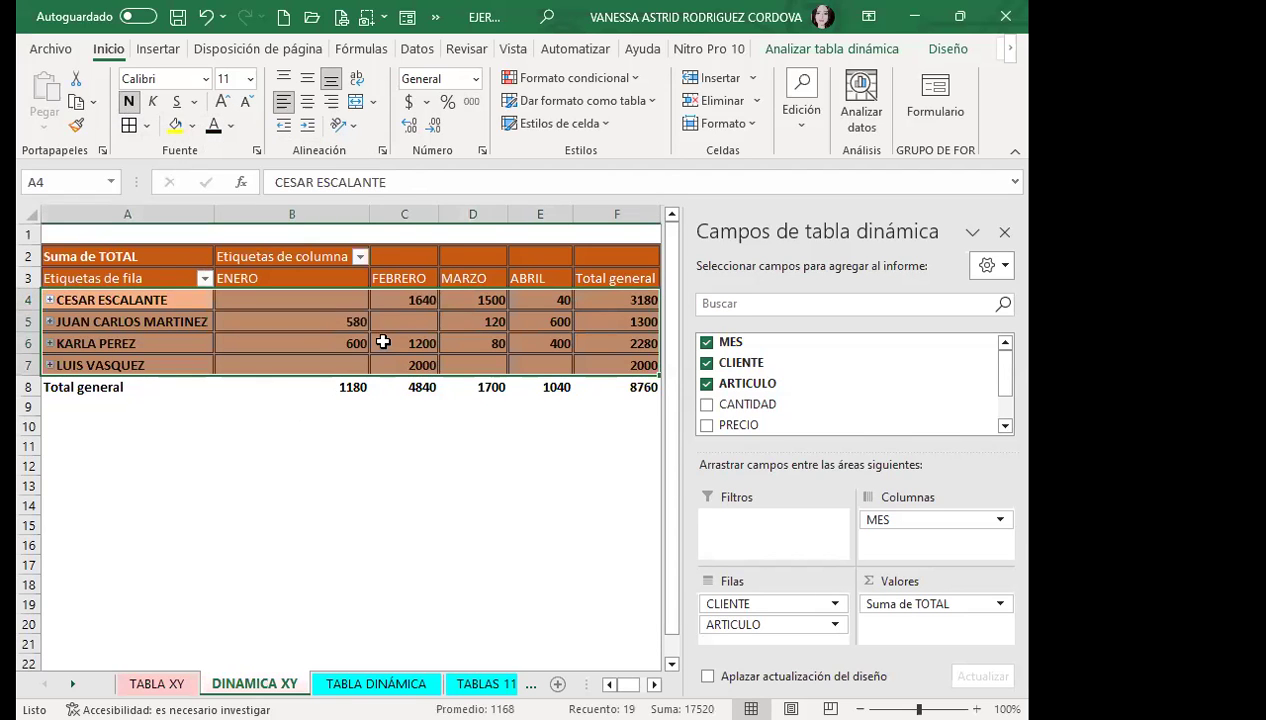
click(307, 101)
click(309, 78)
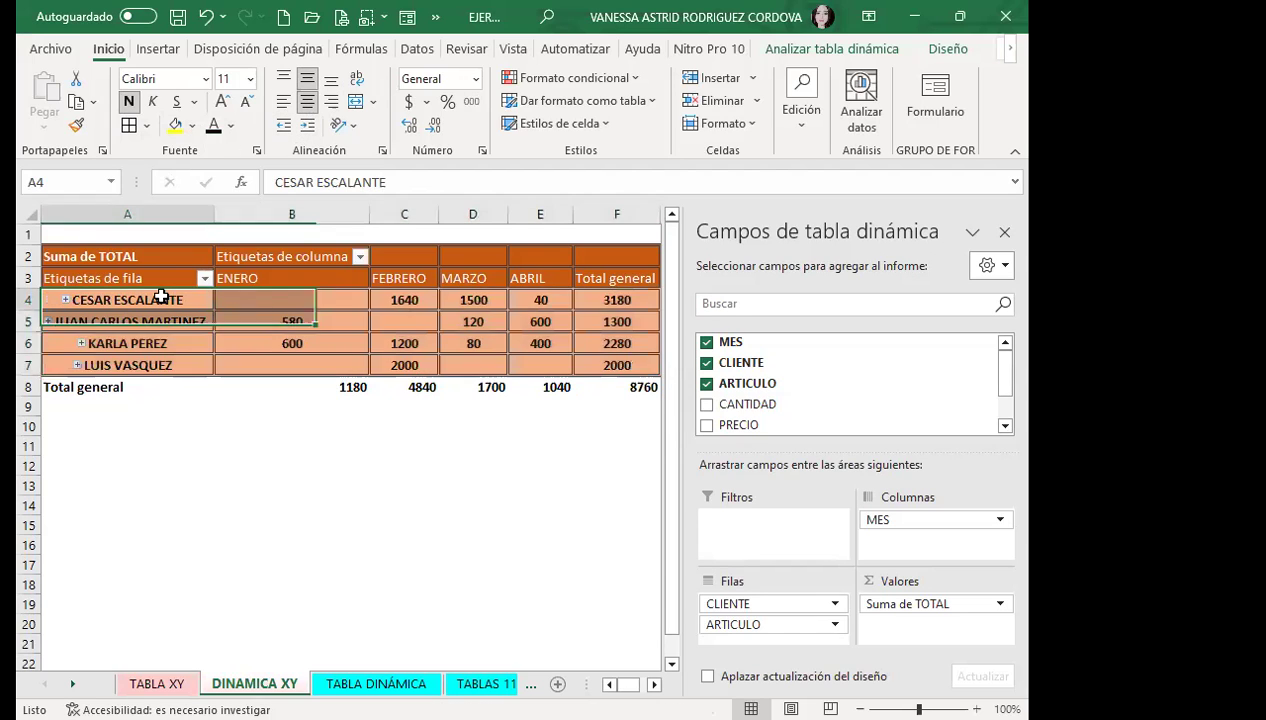
drag(155, 298, 145, 366)
click(283, 112)
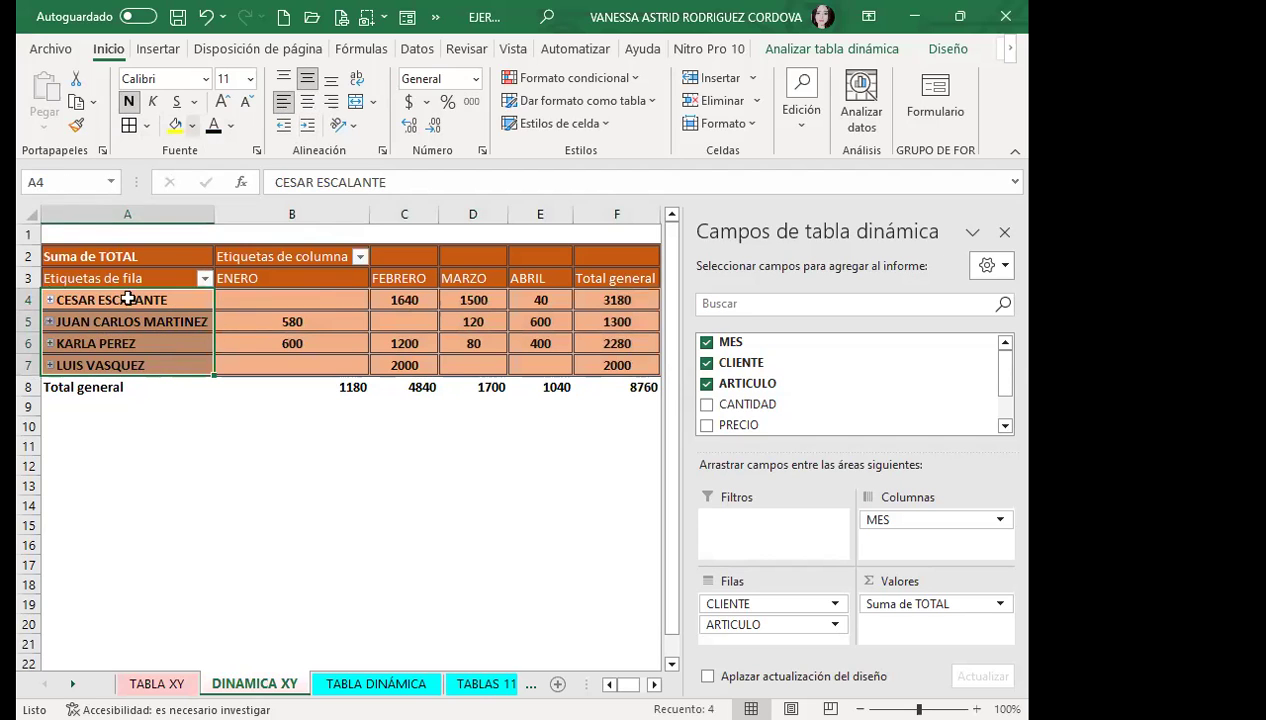
Give the pivot table's header rows a light orange font colour
drag(104, 255, 600, 275)
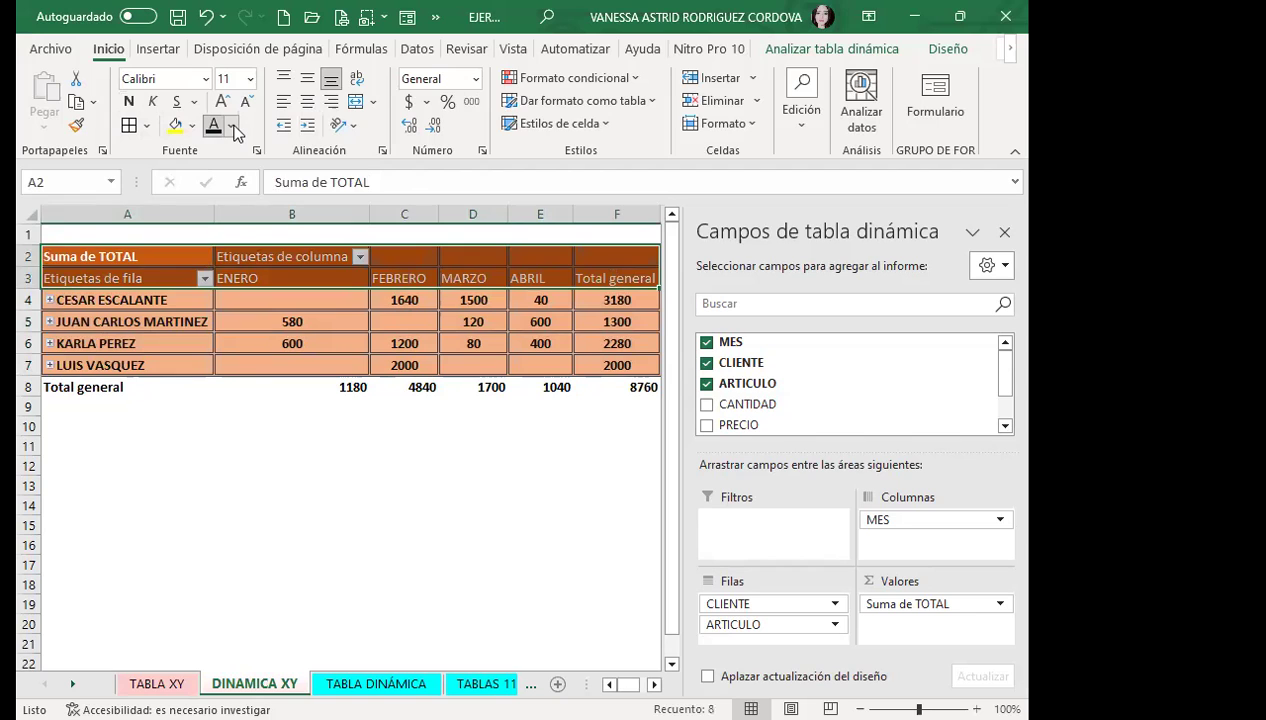
click(232, 126)
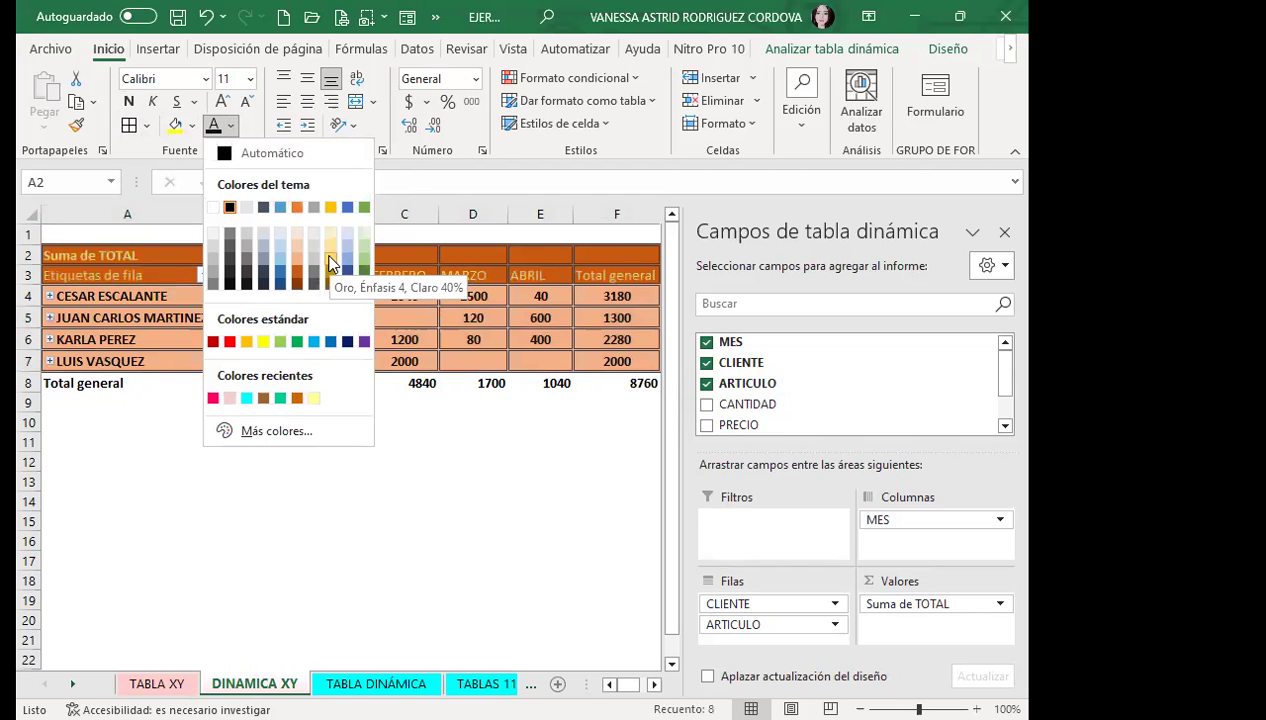
click(255, 483)
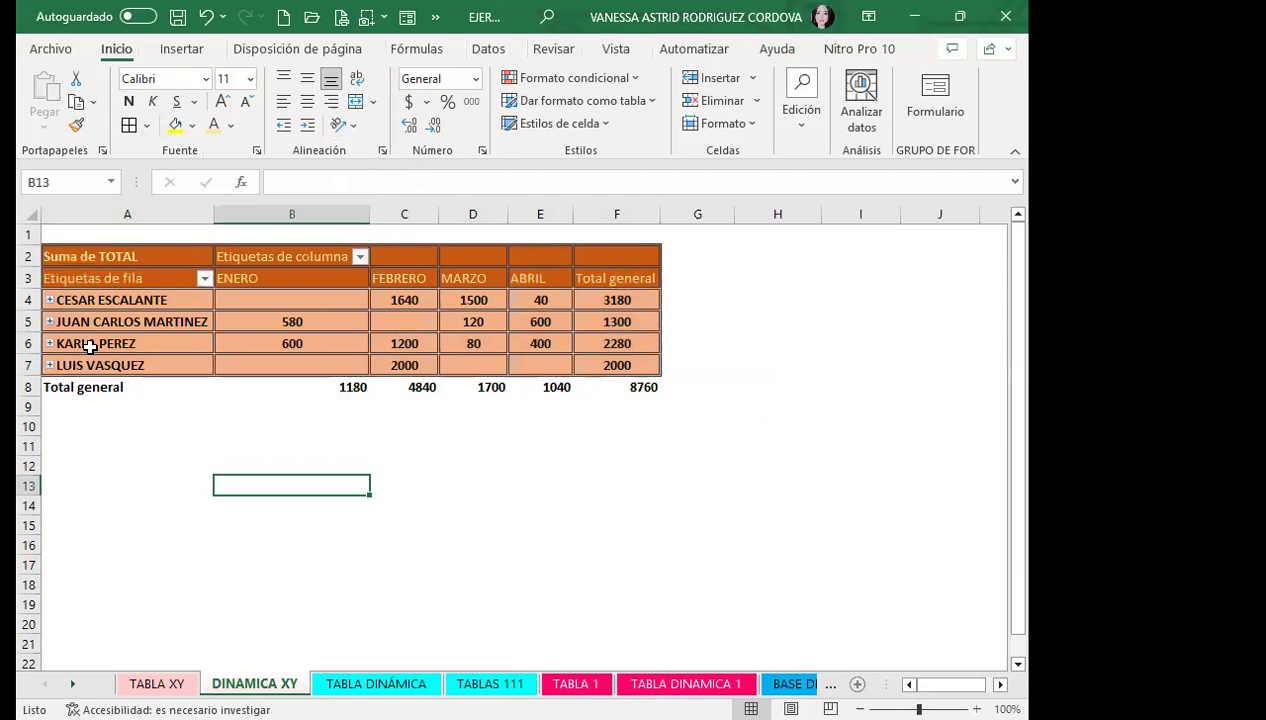
key(Right)
key(Right)
key(Right)
click(753, 395)
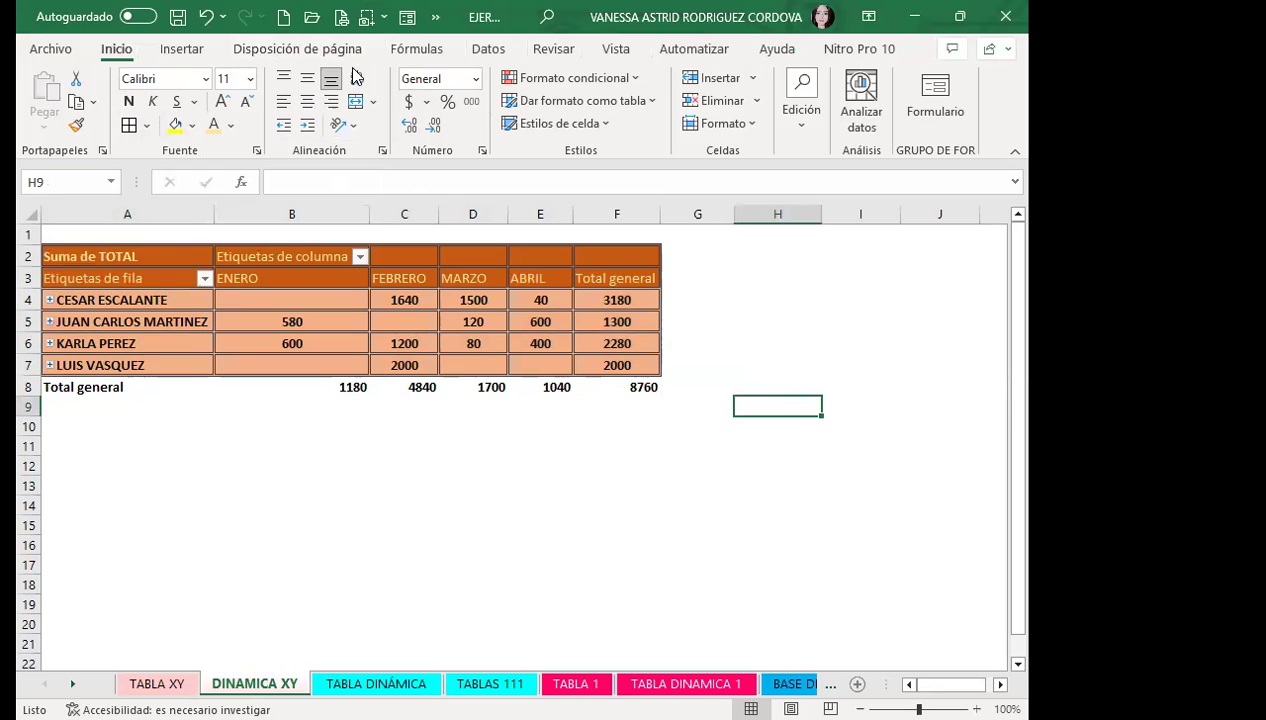
click(292, 50)
Open the sheet Fondo picture dialog and its Bing online image search
click(460, 95)
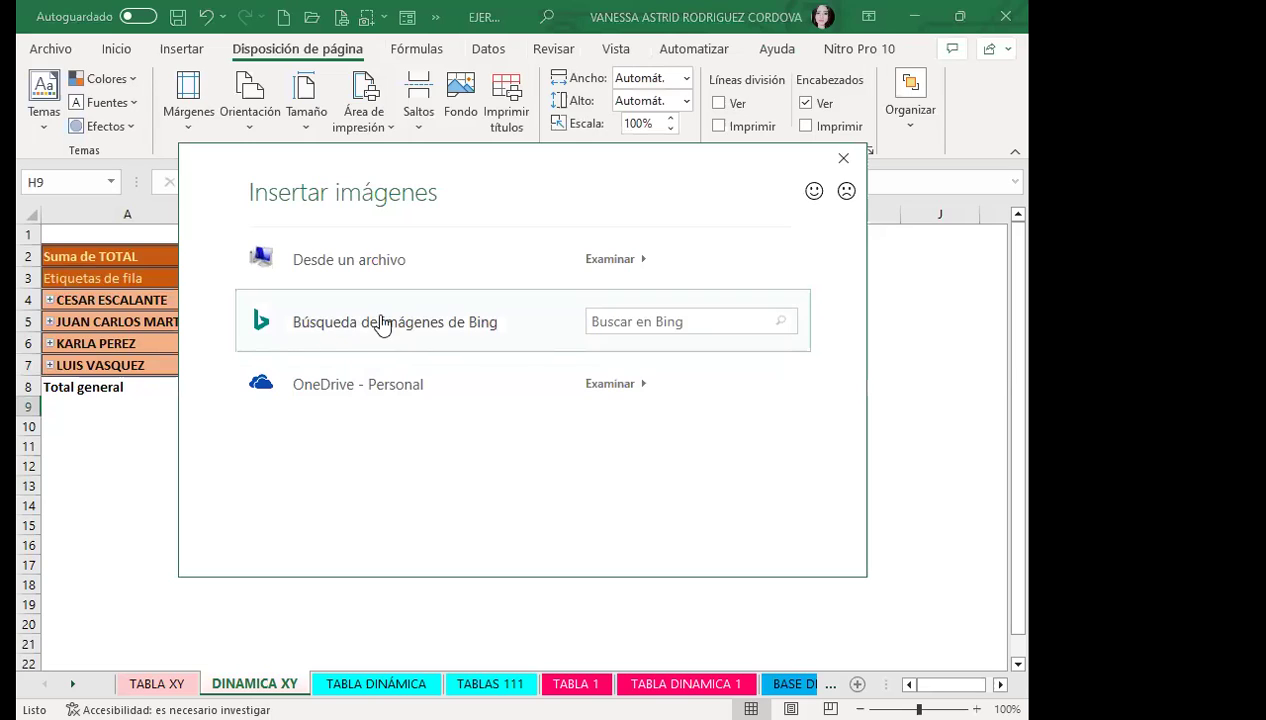
click(534, 359)
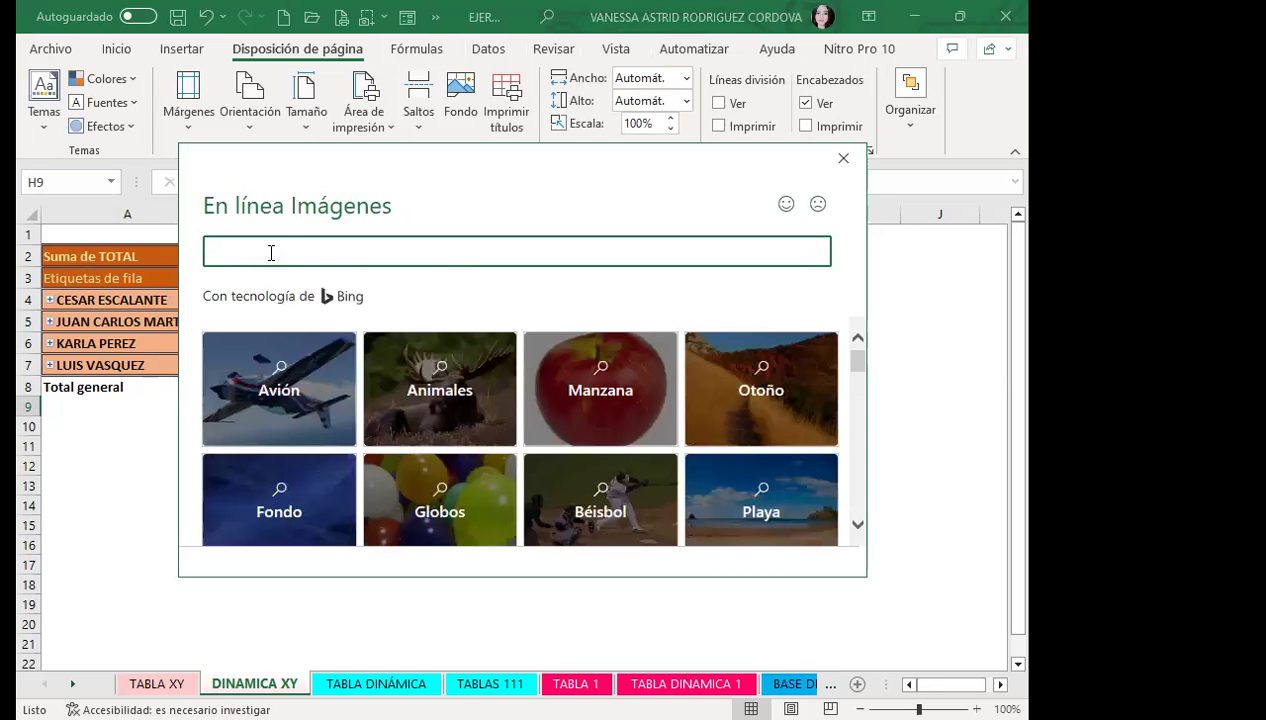
scroll(537, 486, down, 3)
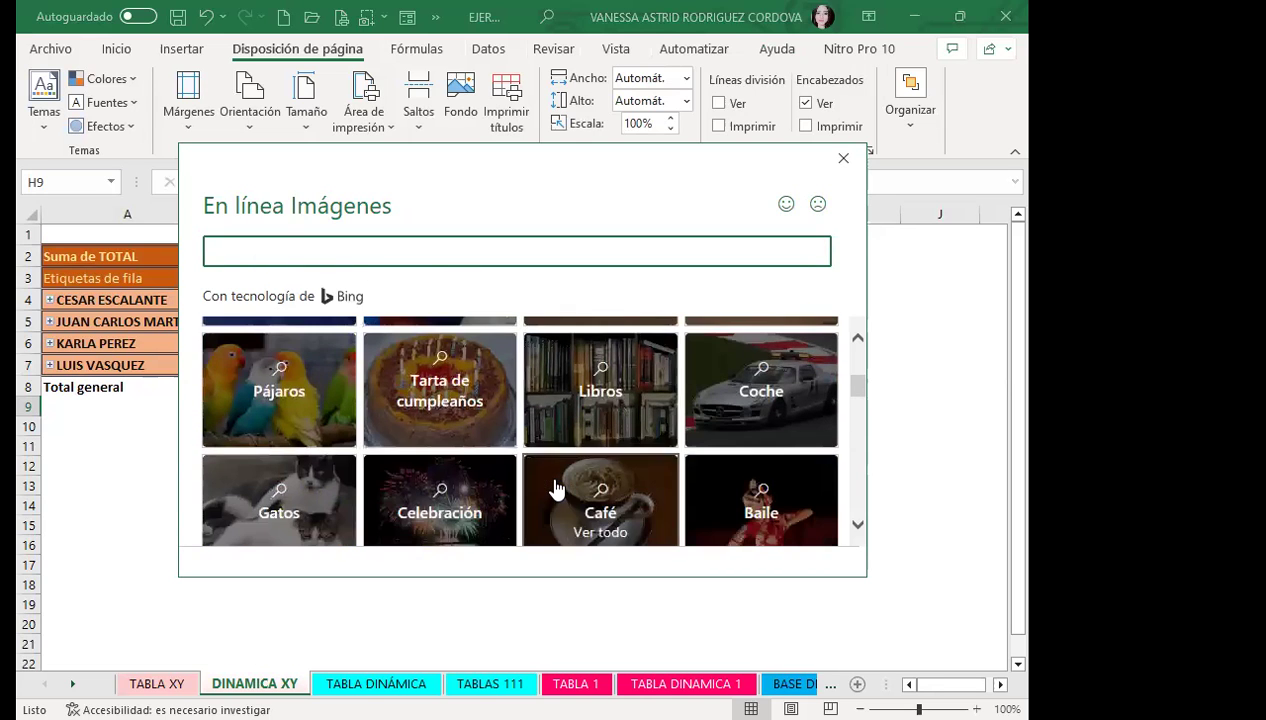
scroll(535, 487, down, 1)
scroll(470, 465, down, 2)
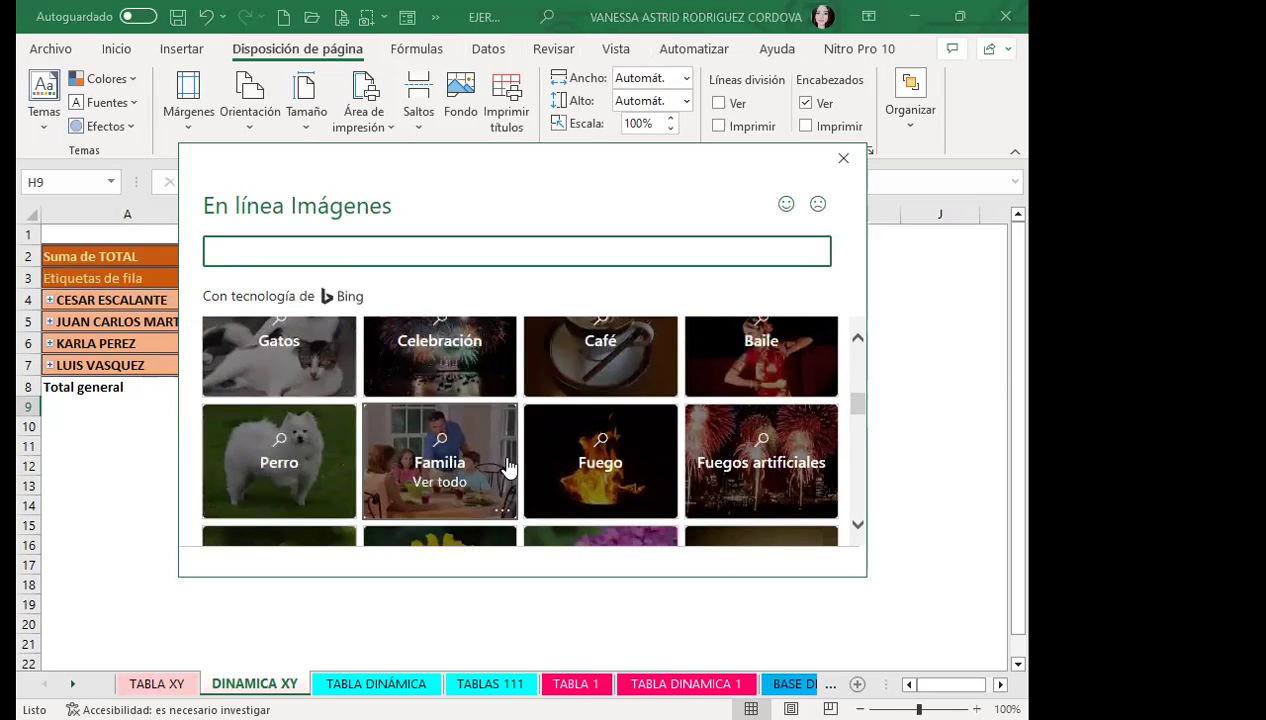
scroll(505, 475, down, 1)
scroll(533, 490, up, 1)
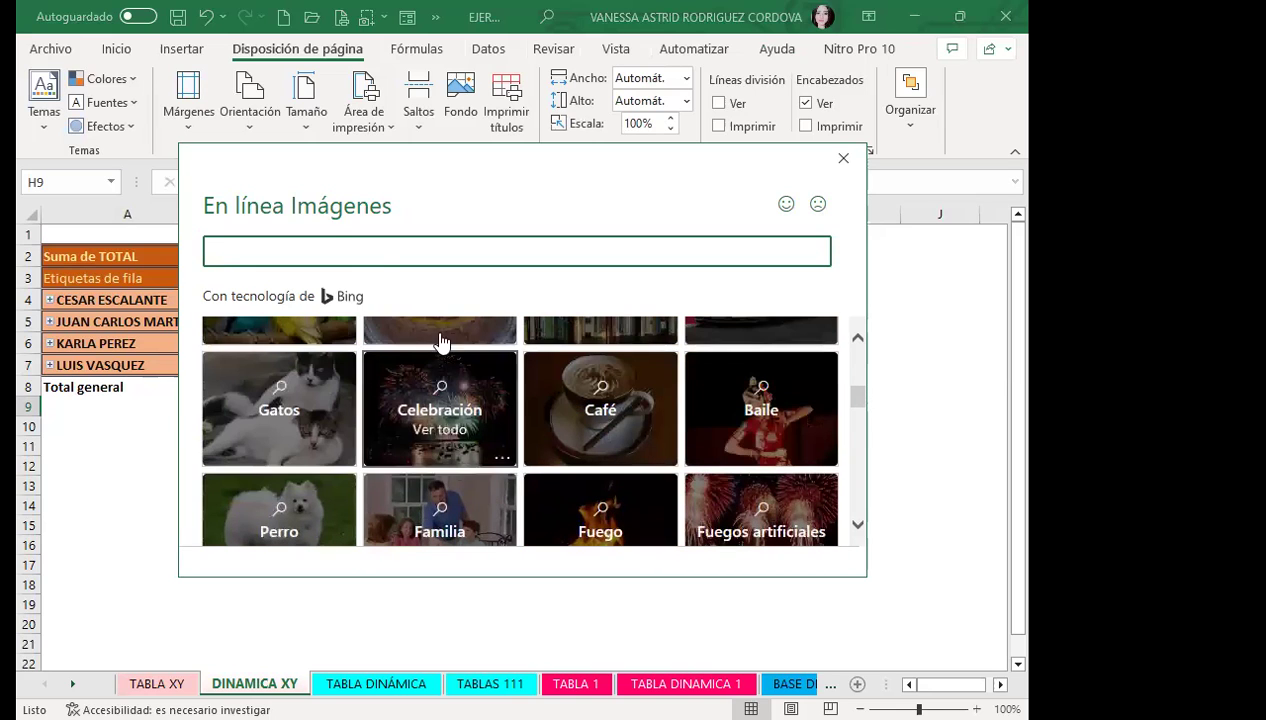
Search for COLORES pictures and insert the dark spectrum image as the sheet background
text(cORES)
key(Return)
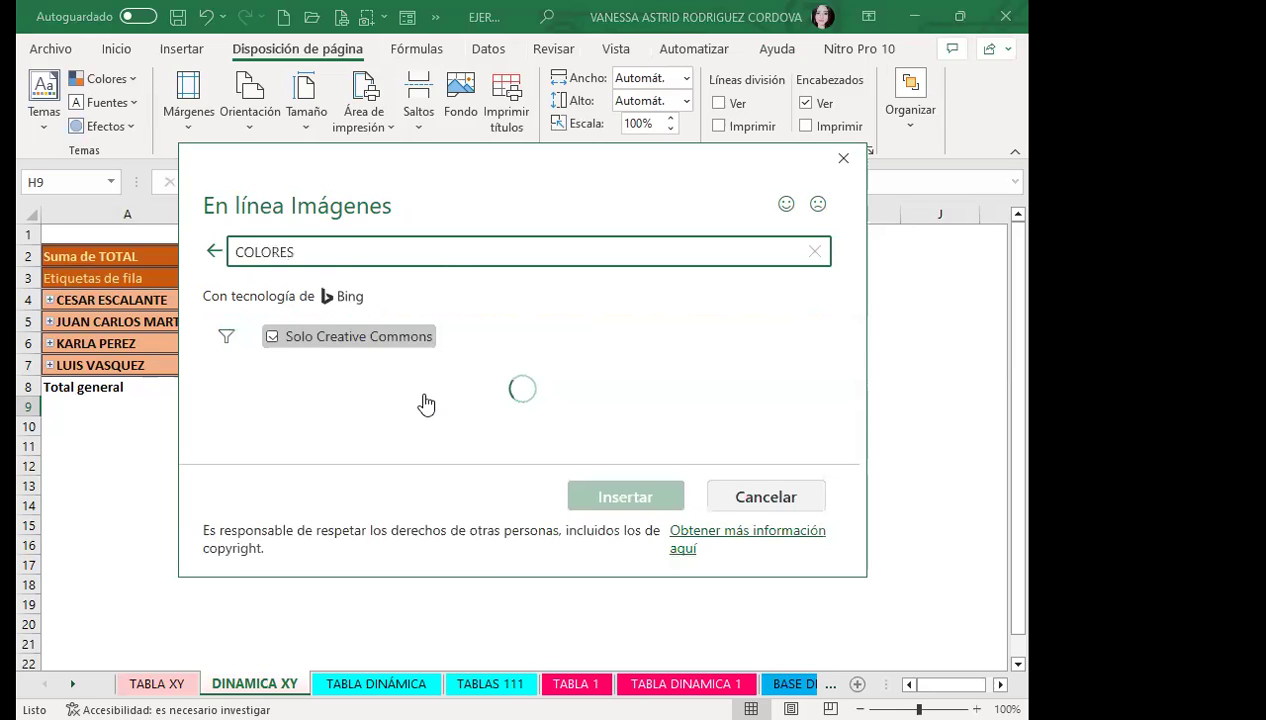
scroll(562, 424, down, 2)
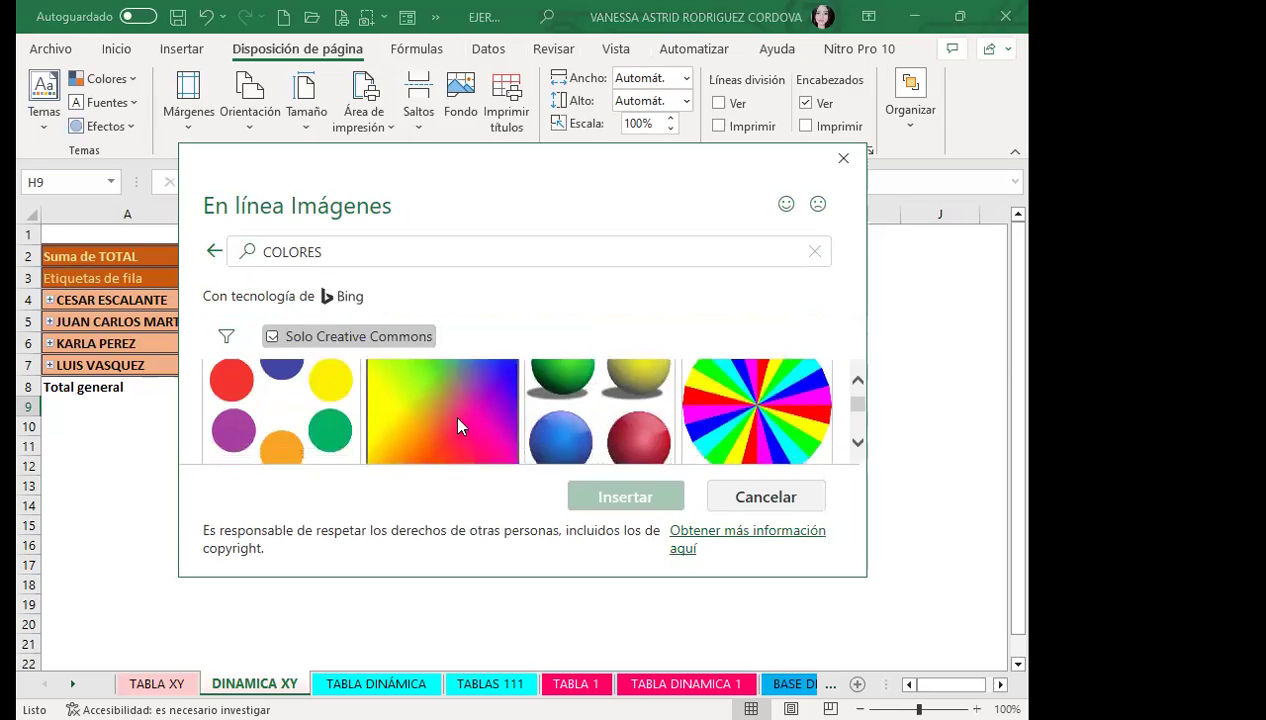
scroll(458, 426, down, 2)
scroll(458, 428, down, 1)
scroll(458, 428, down, 2)
scroll(457, 431, down, 2)
scroll(455, 430, up, 2)
scroll(455, 430, down, 2)
scroll(455, 430, down, 1)
click(682, 412)
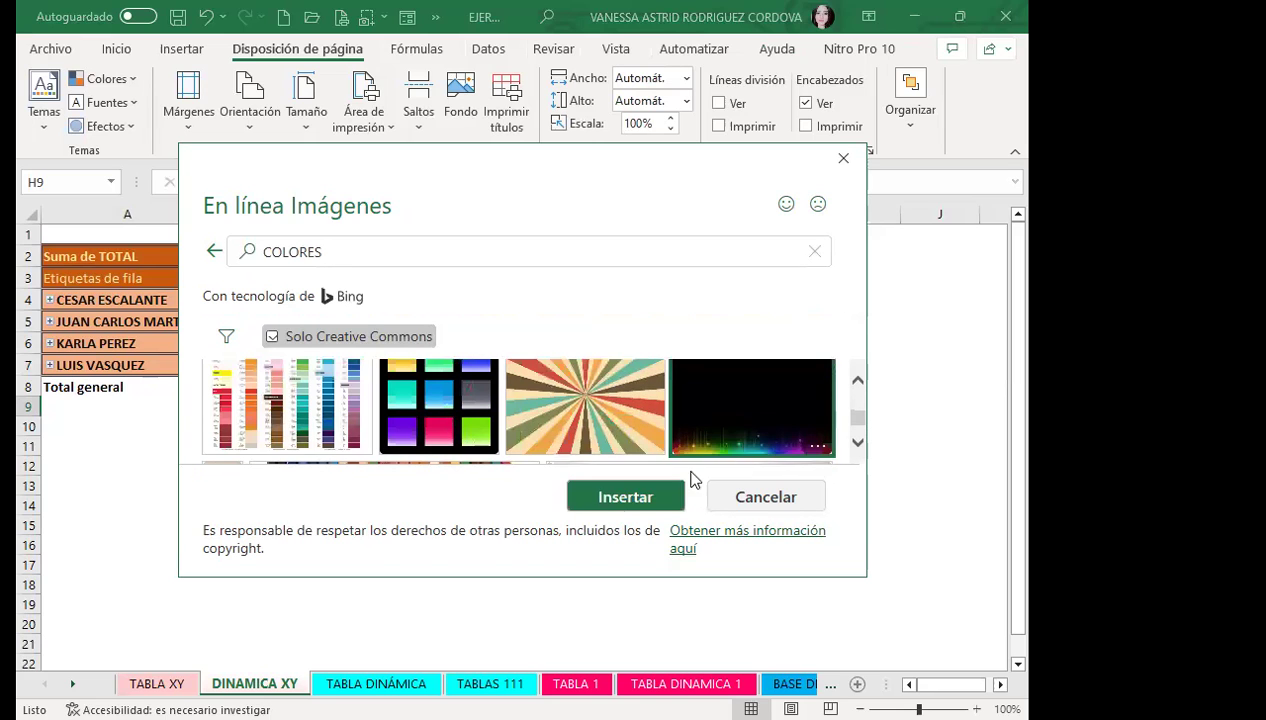
click(608, 500)
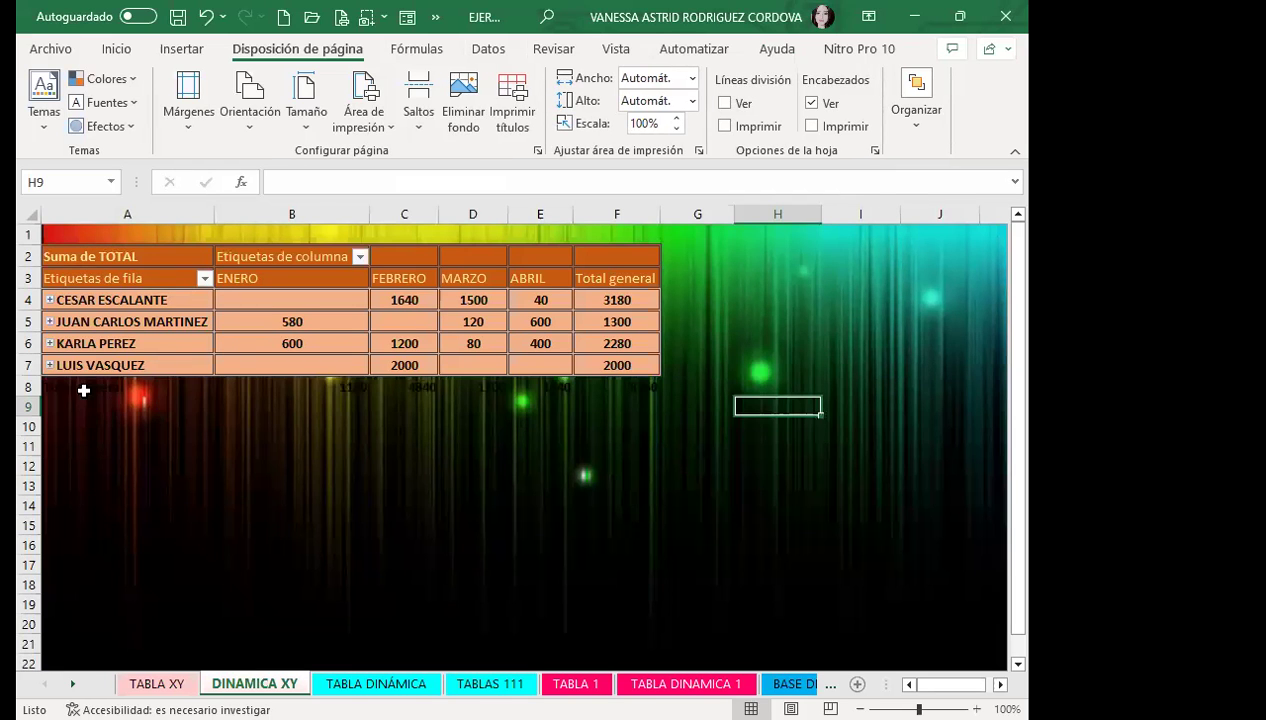
drag(84, 391, 652, 390)
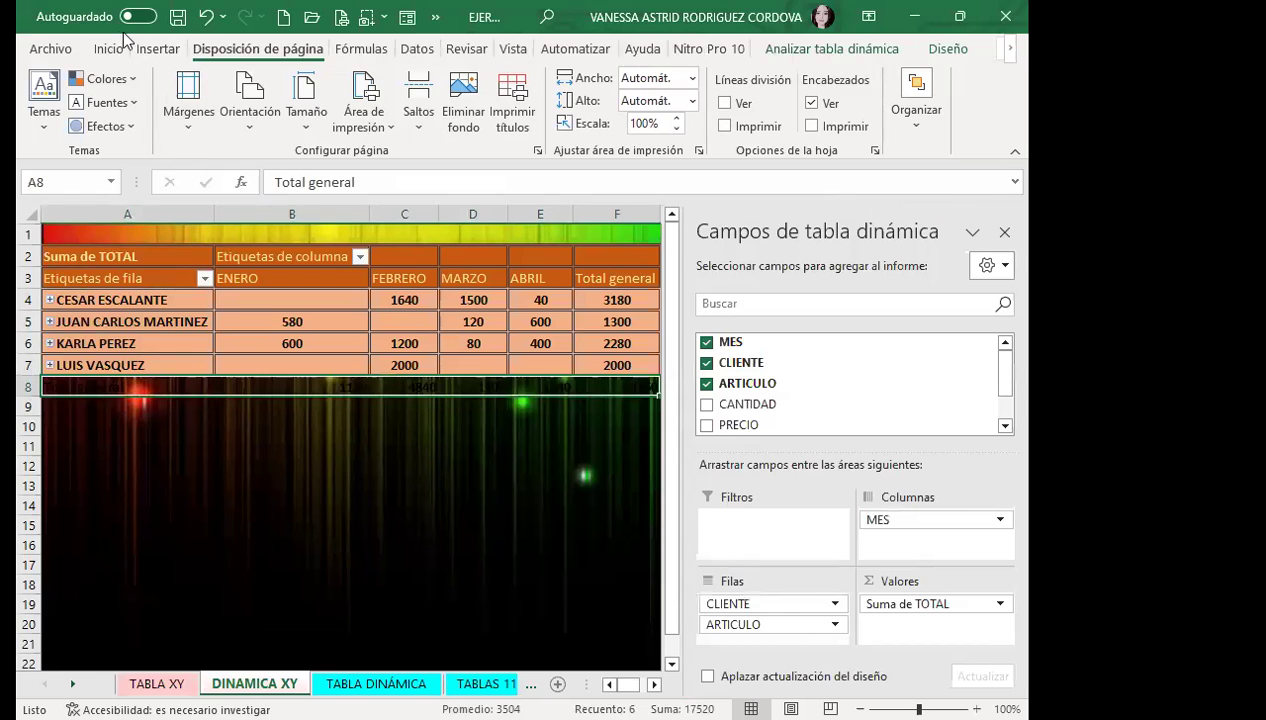
Fill the Total general row A8:F8 with yellow, then click around the table to review it
click(107, 48)
click(175, 124)
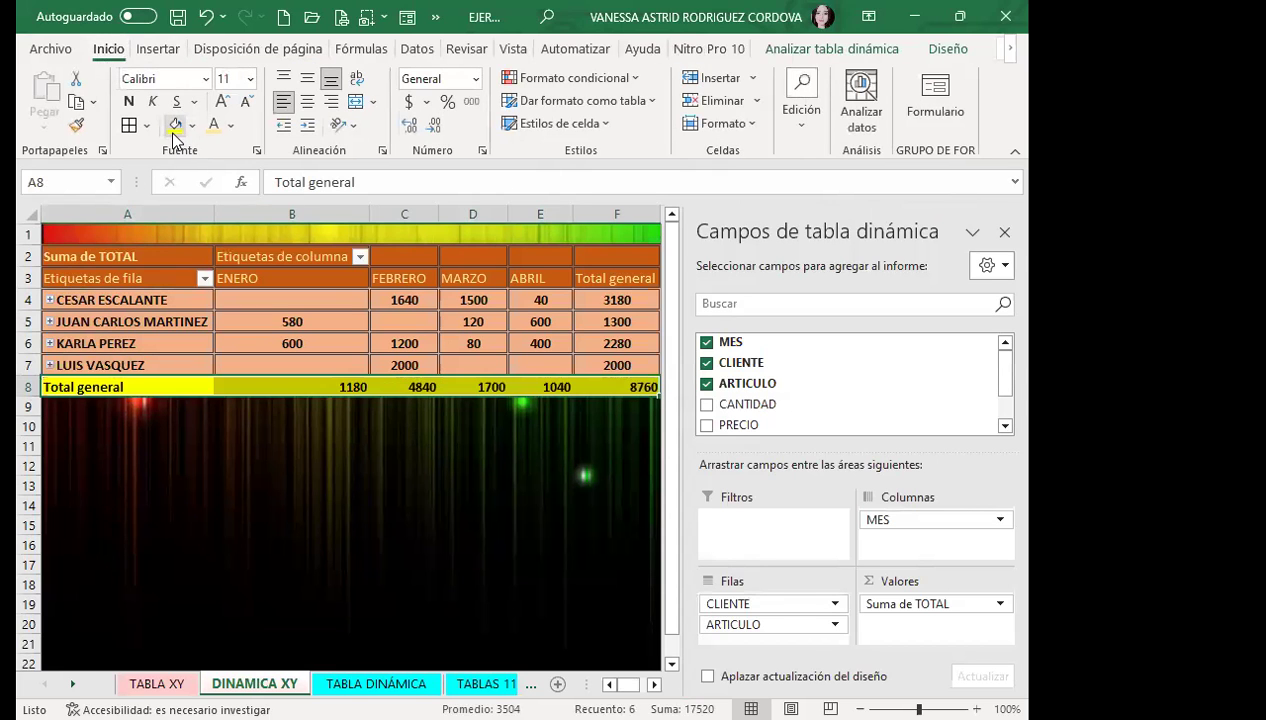
click(466, 482)
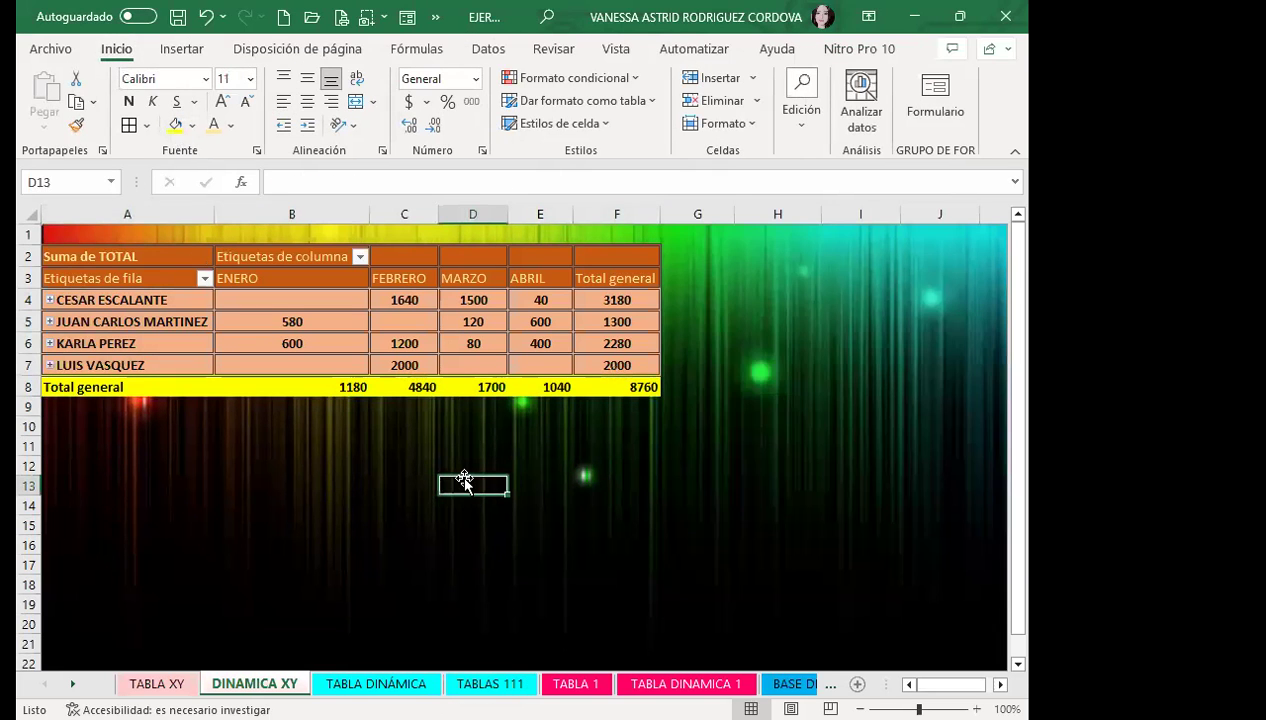
click(224, 238)
click(605, 465)
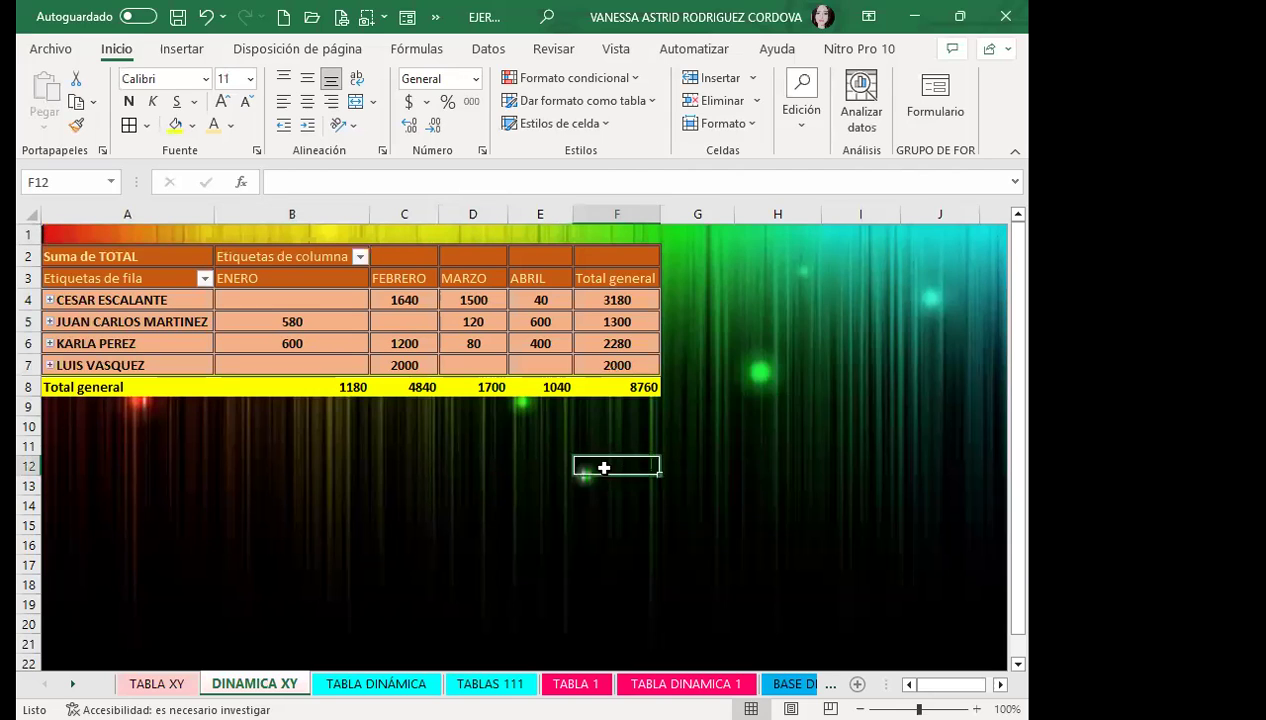
click(376, 336)
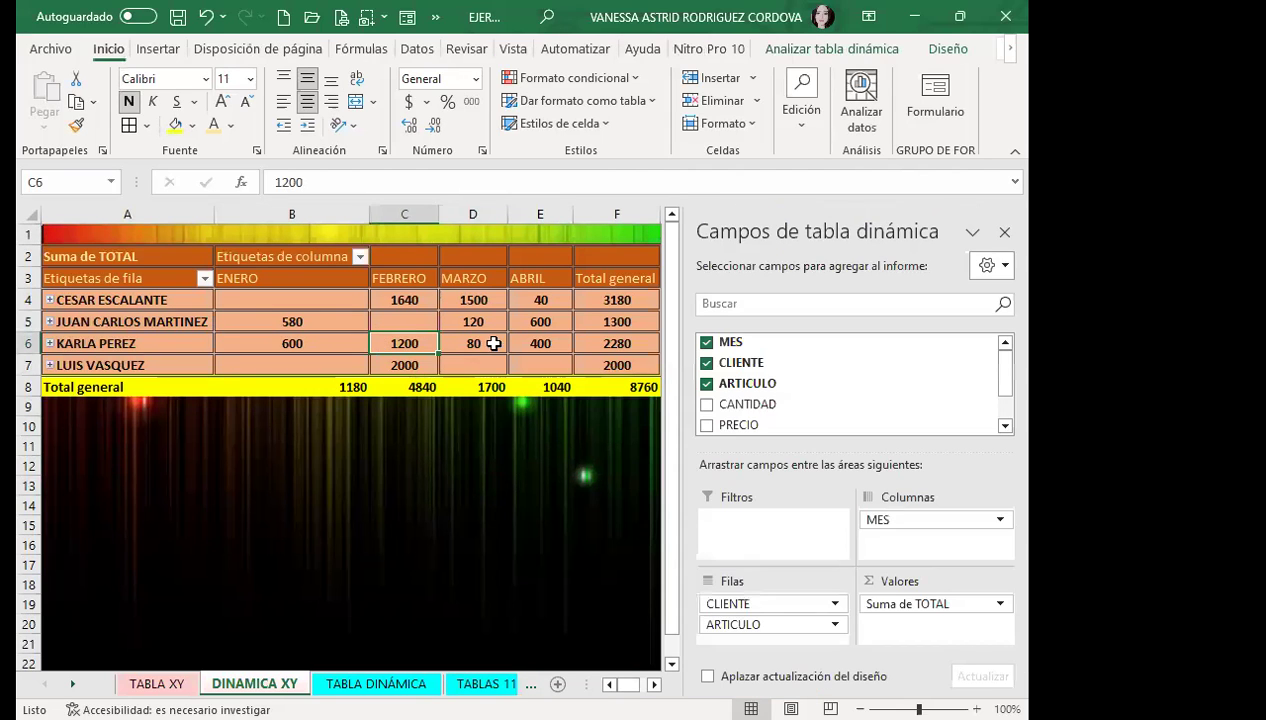
click(448, 440)
click(470, 255)
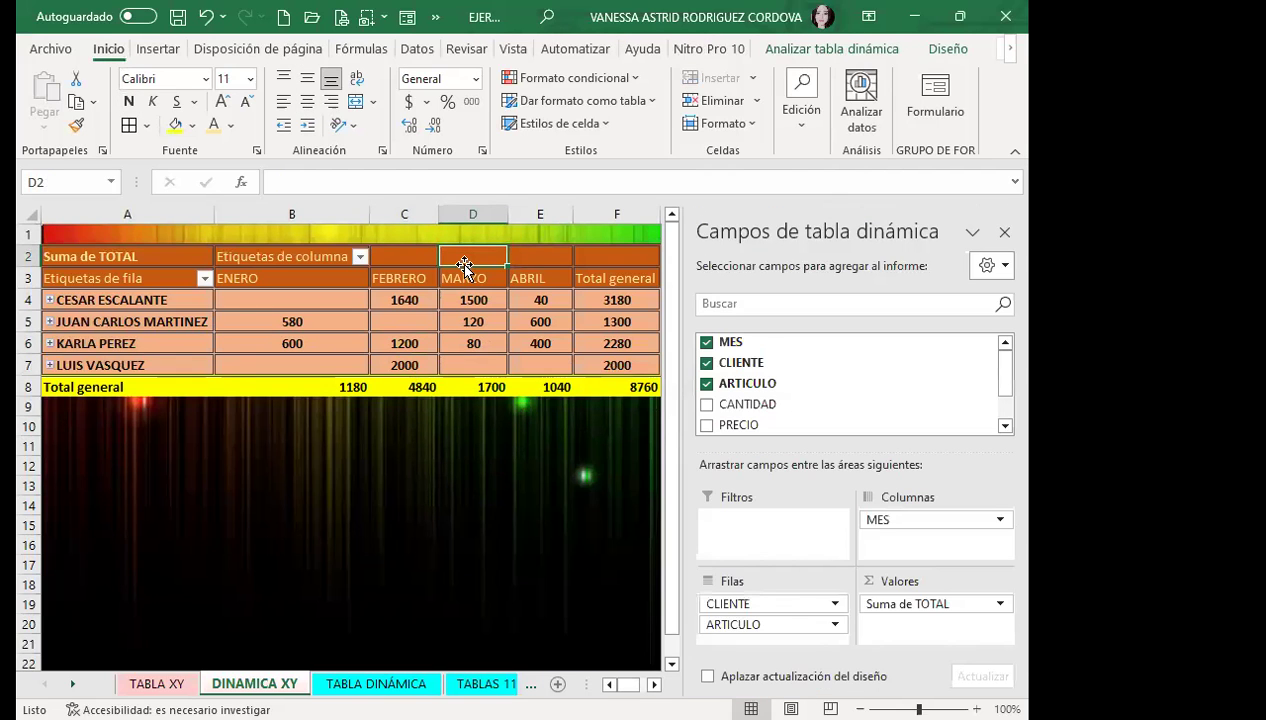
Close the PivotTable Fields pane, restore it via Analizar > Mostrar, then close it again
click(1005, 232)
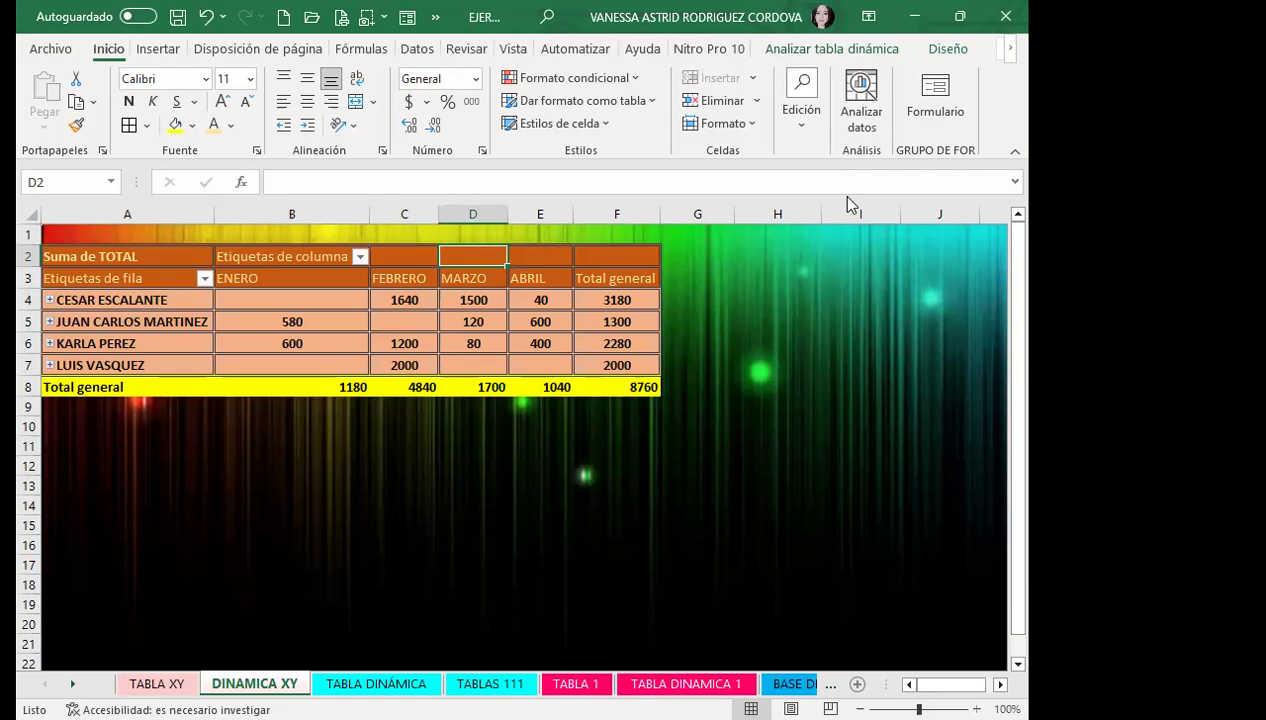
click(432, 503)
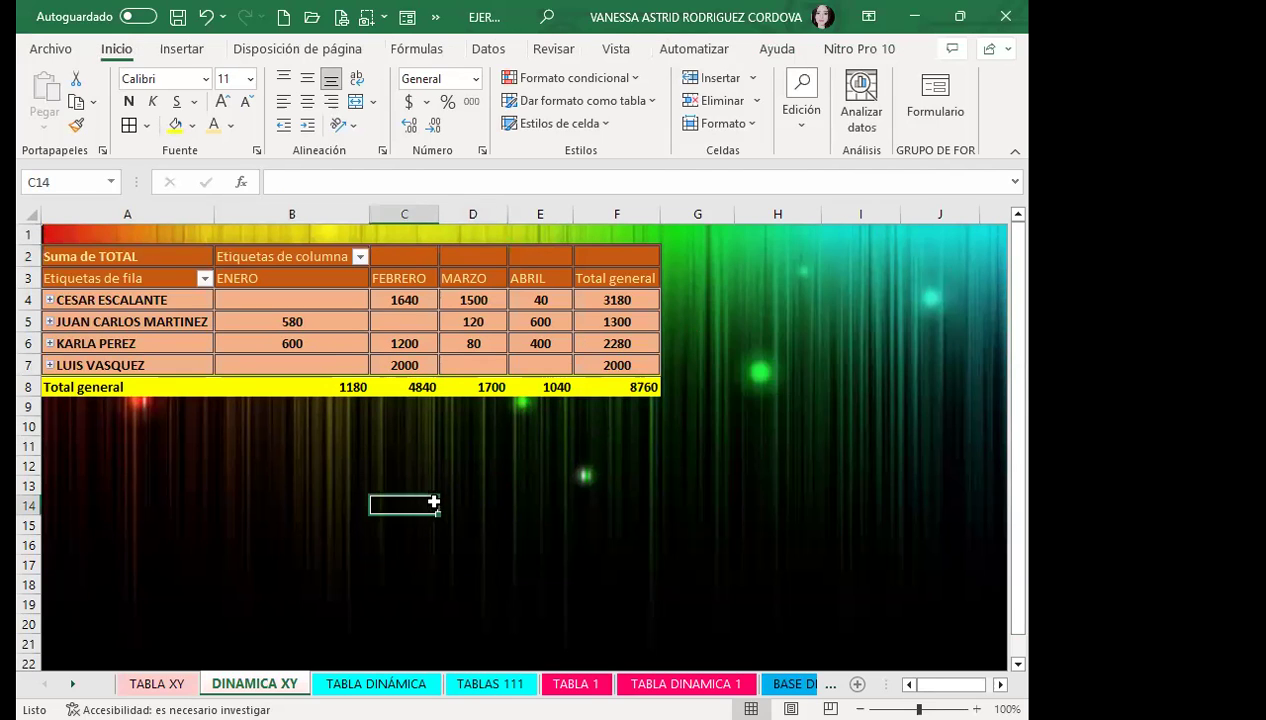
click(280, 365)
click(300, 323)
click(470, 300)
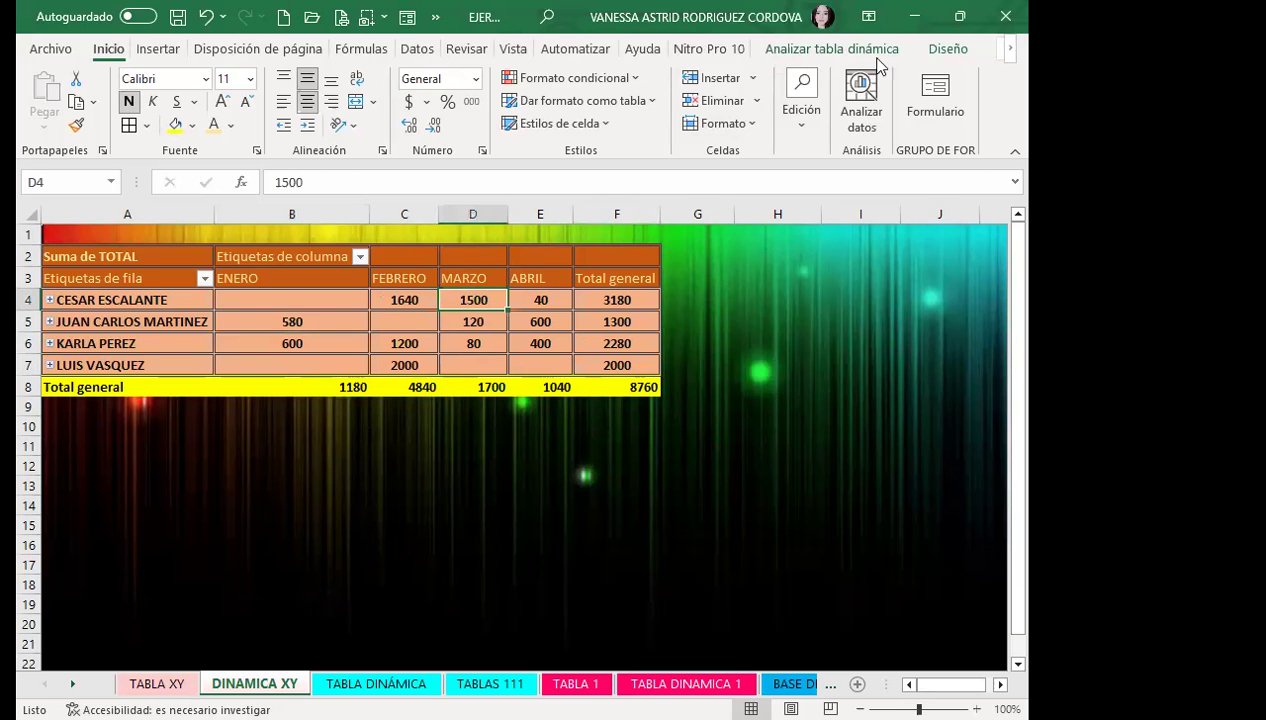
click(948, 49)
click(882, 49)
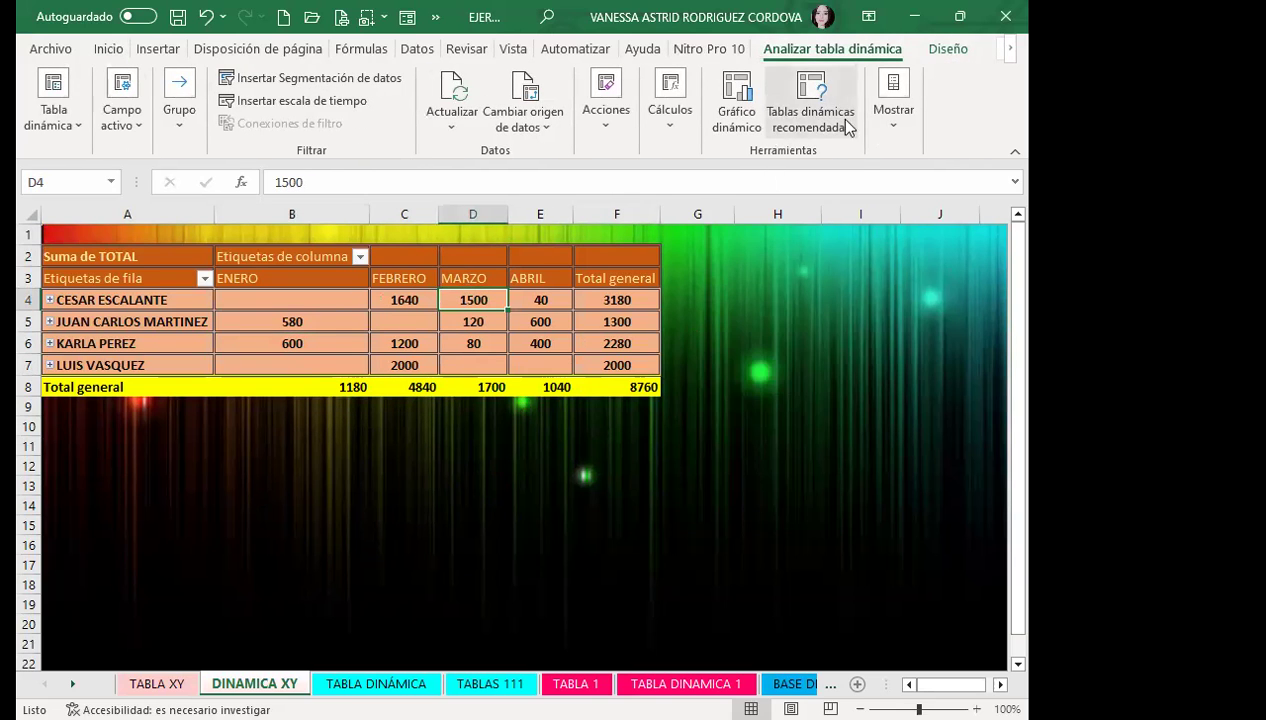
click(875, 140)
click(876, 200)
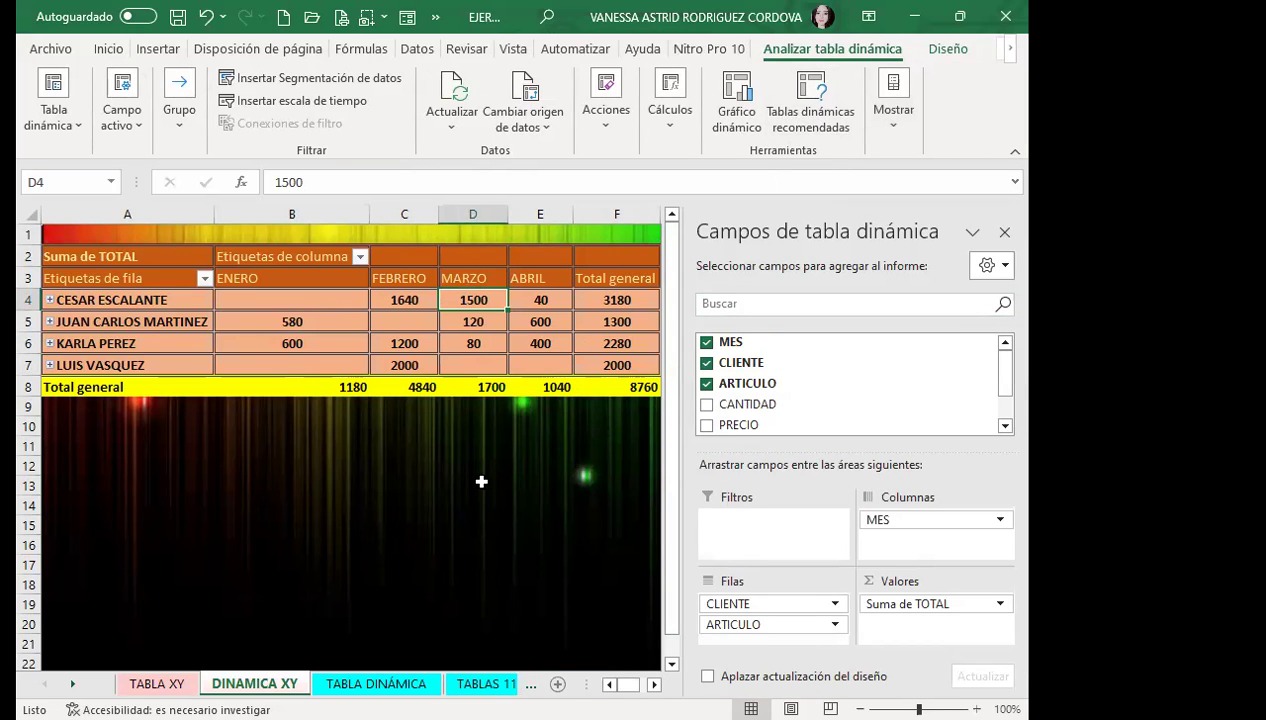
click(343, 304)
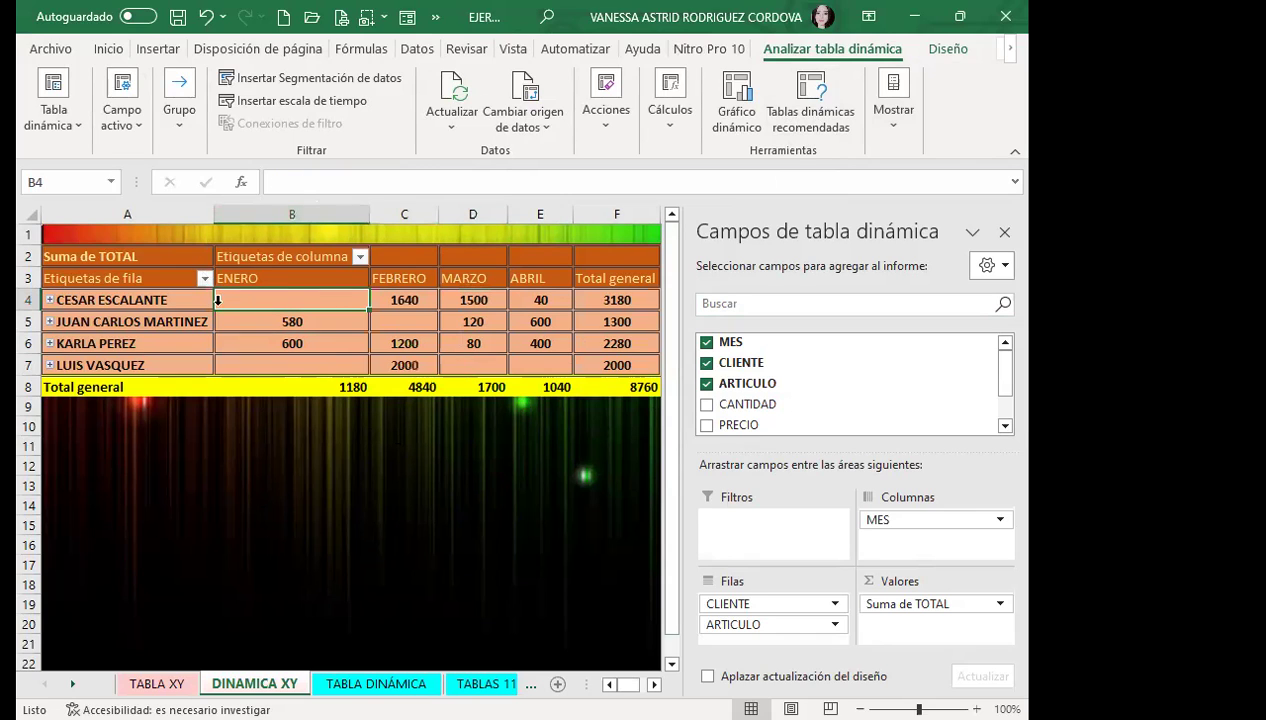
click(1004, 232)
click(410, 305)
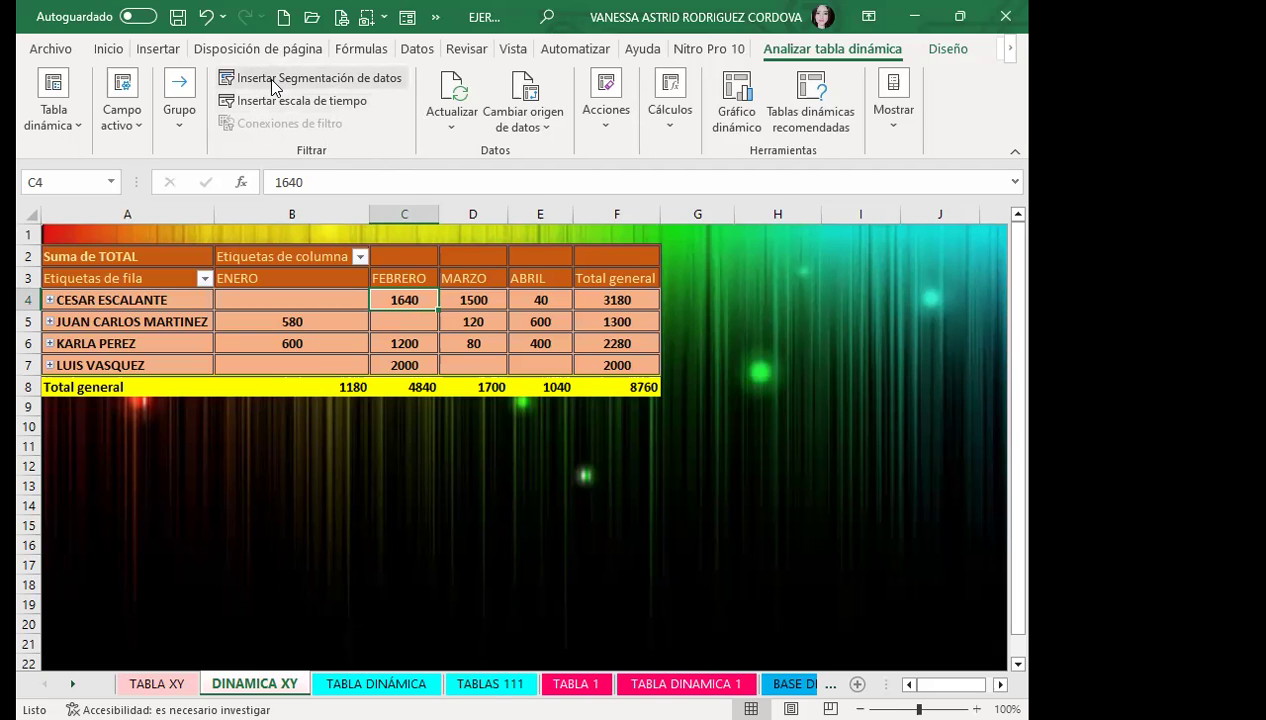
Insert CLIENTE and TOTAL slicers for the DINAMICA XY pivot table
click(273, 84)
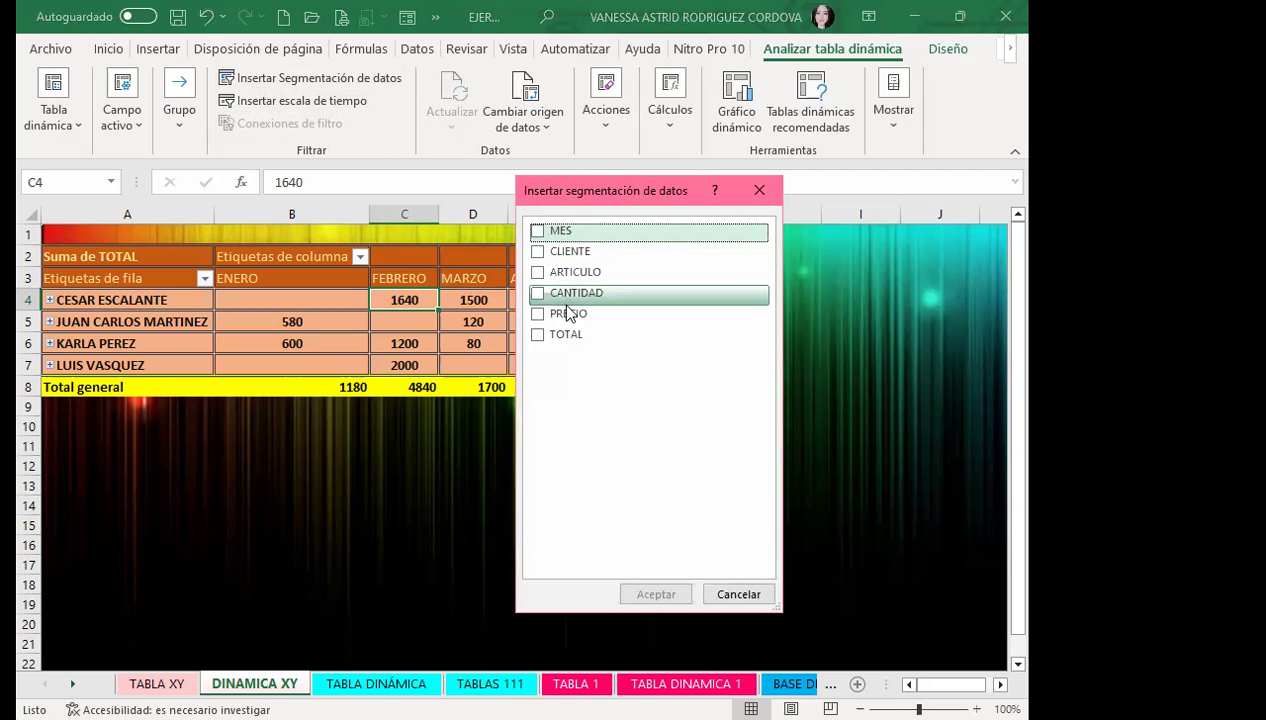
click(538, 252)
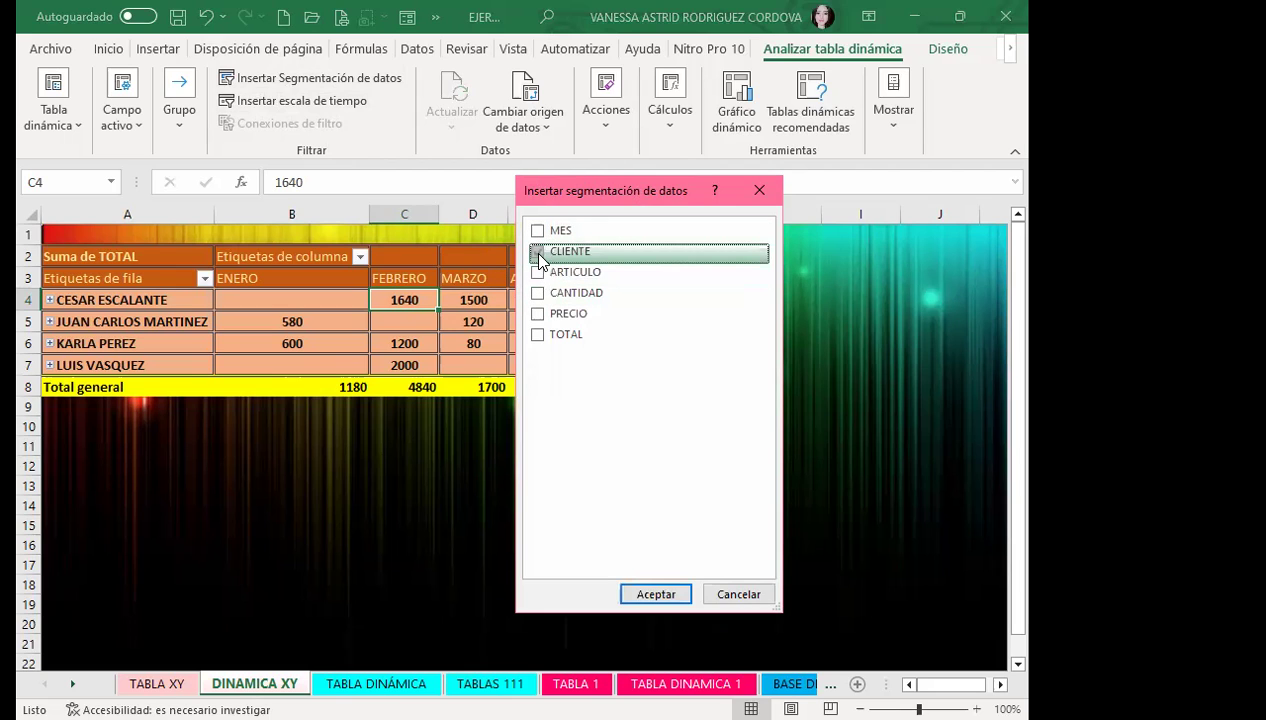
click(537, 334)
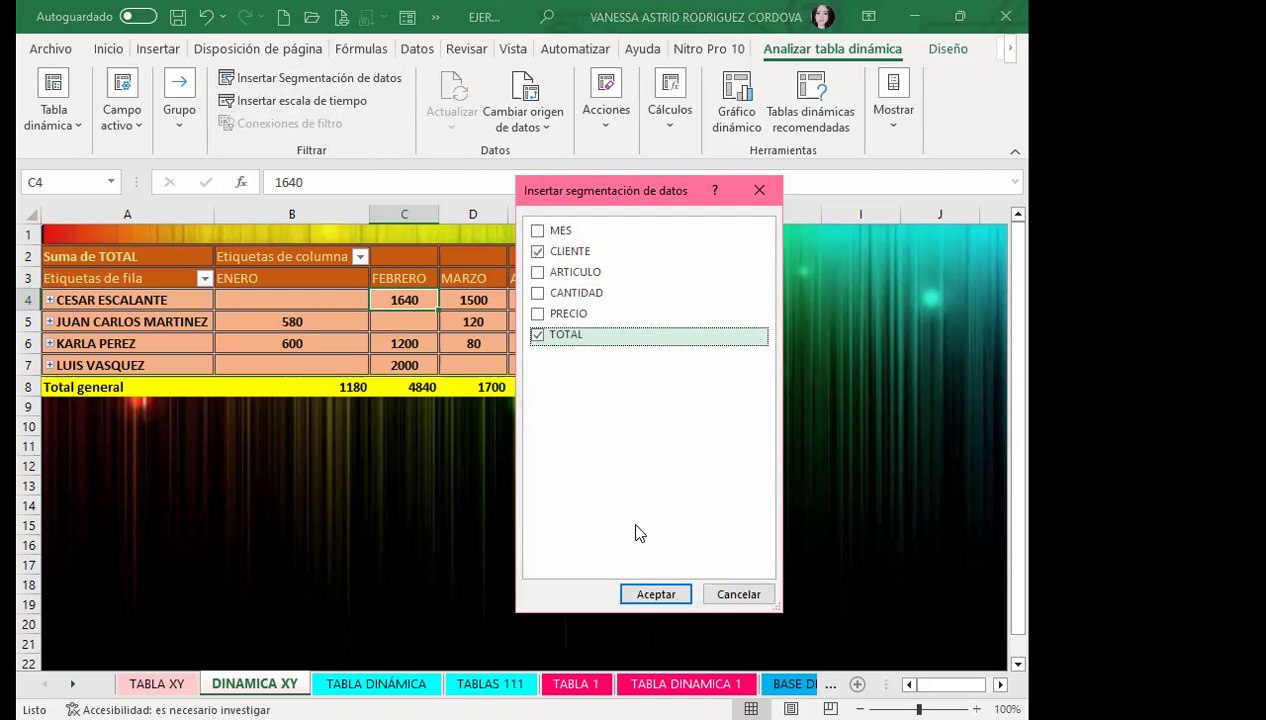
click(655, 594)
Drag the CLIENTE and TOTAL slicers next to each other beneath the pivot table, then deselect them
drag(566, 365, 918, 256)
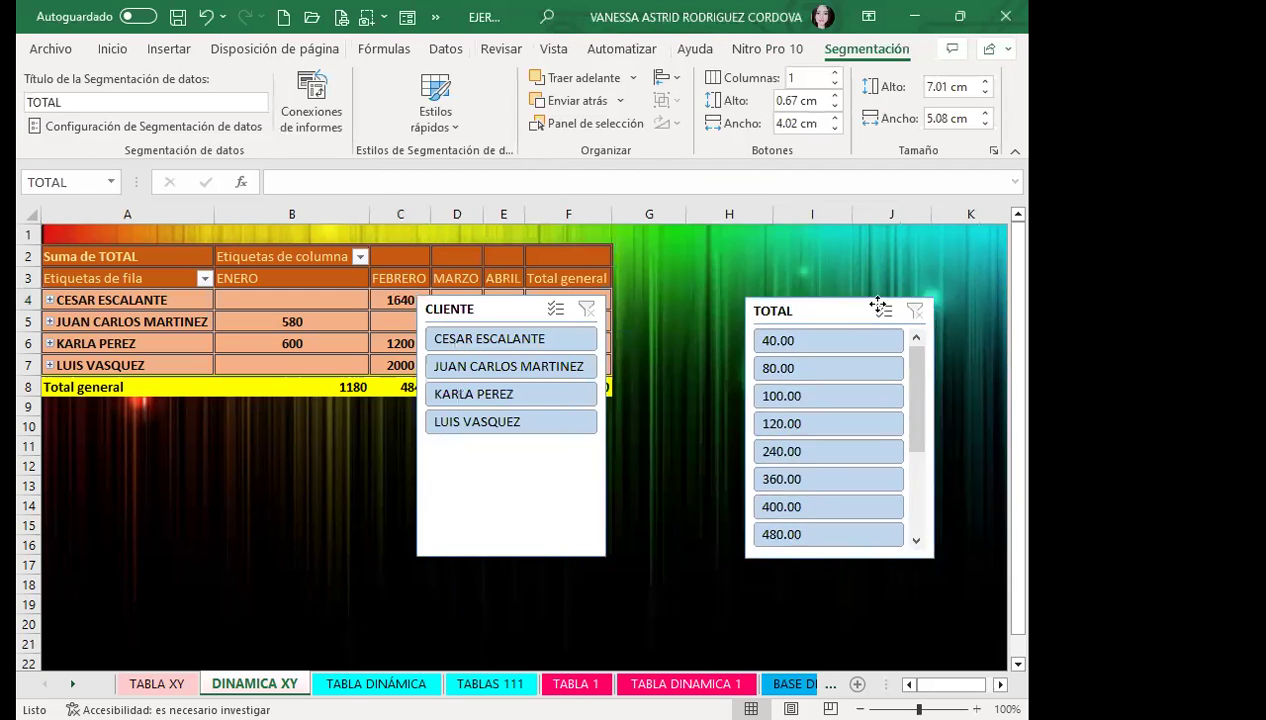
drag(503, 311, 137, 427)
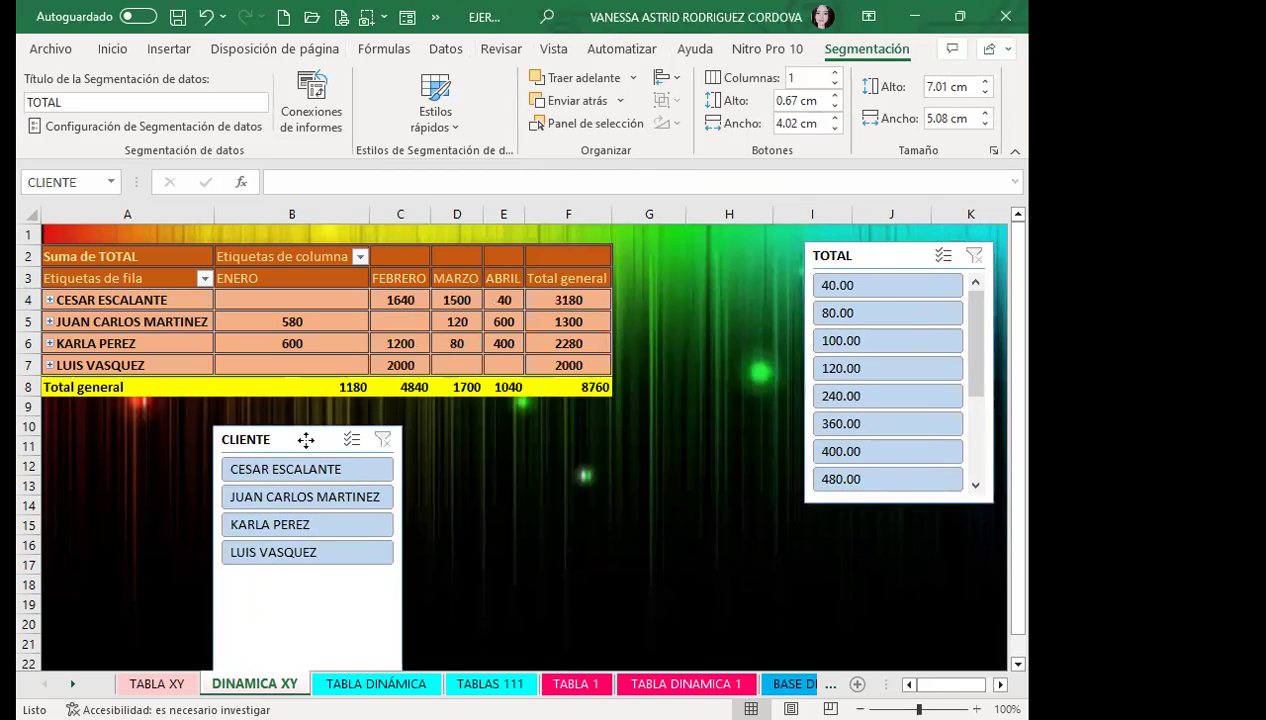
mouse_move(856, 256)
mouse_down()
mouse_move(462, 404)
mouse_move(411, 410)
mouse_up()
drag(139, 424, 186, 415)
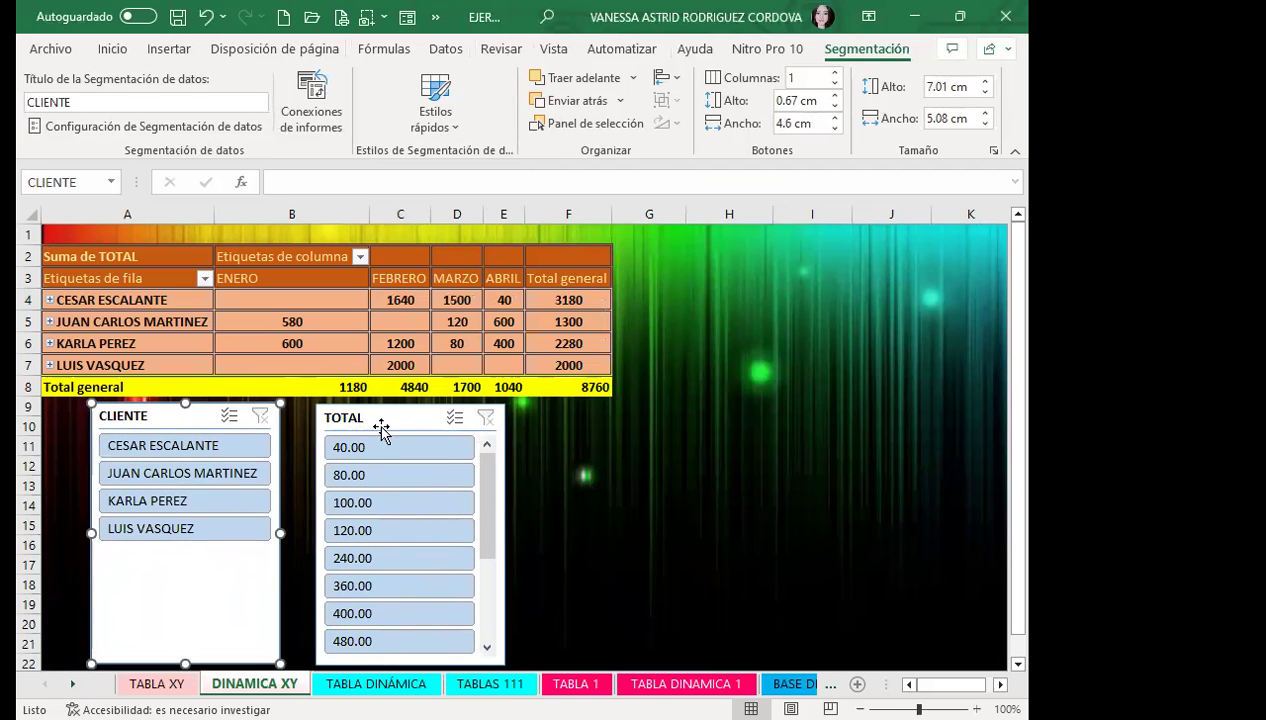
drag(392, 415, 369, 413)
click(576, 468)
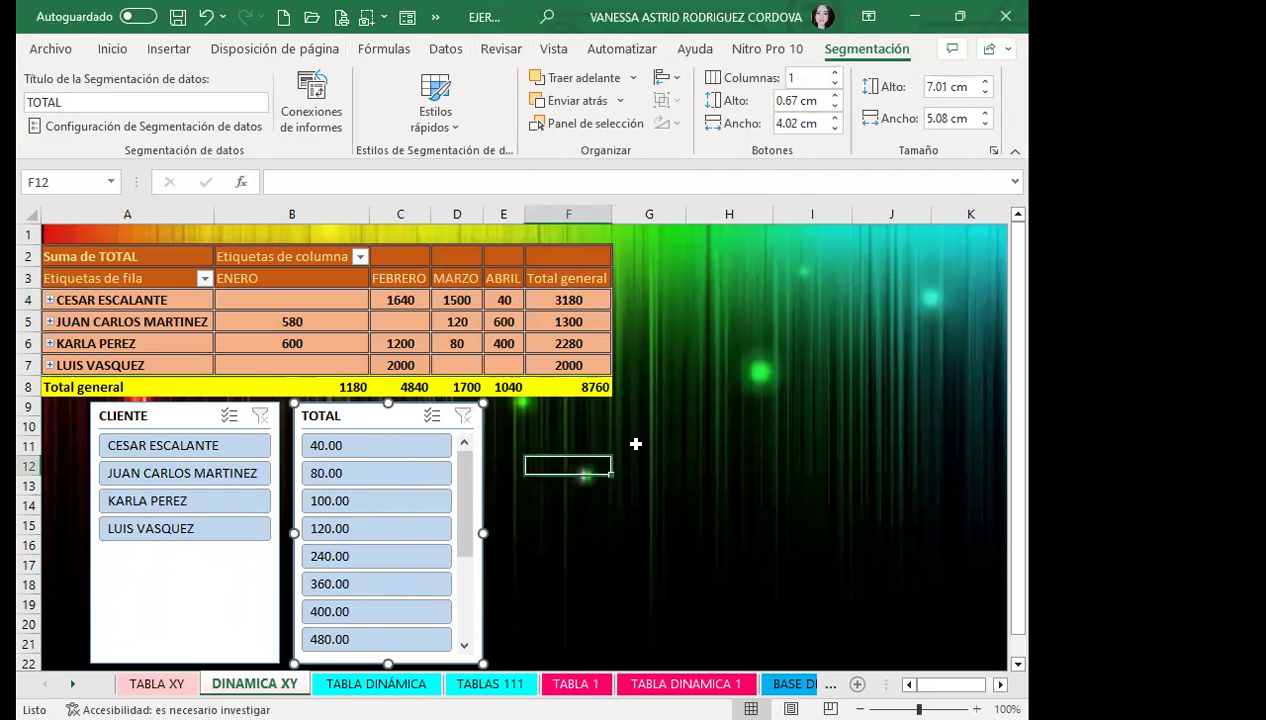
click(462, 300)
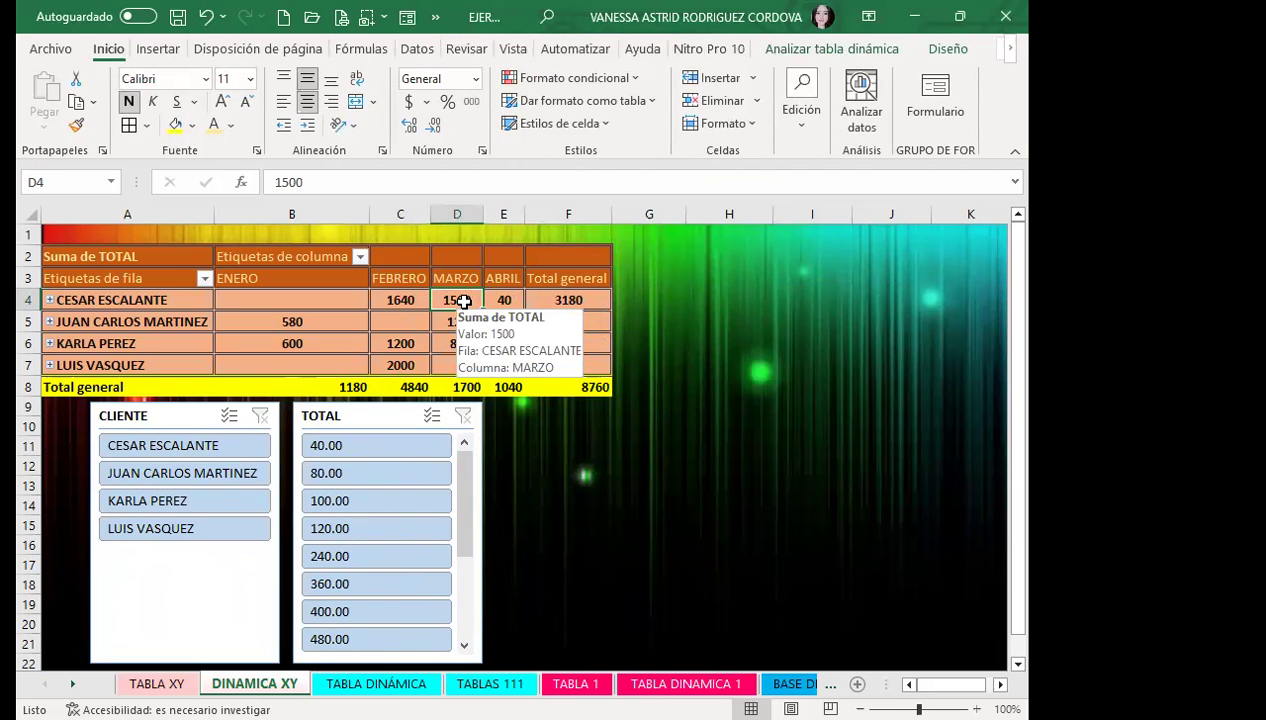
click(325, 301)
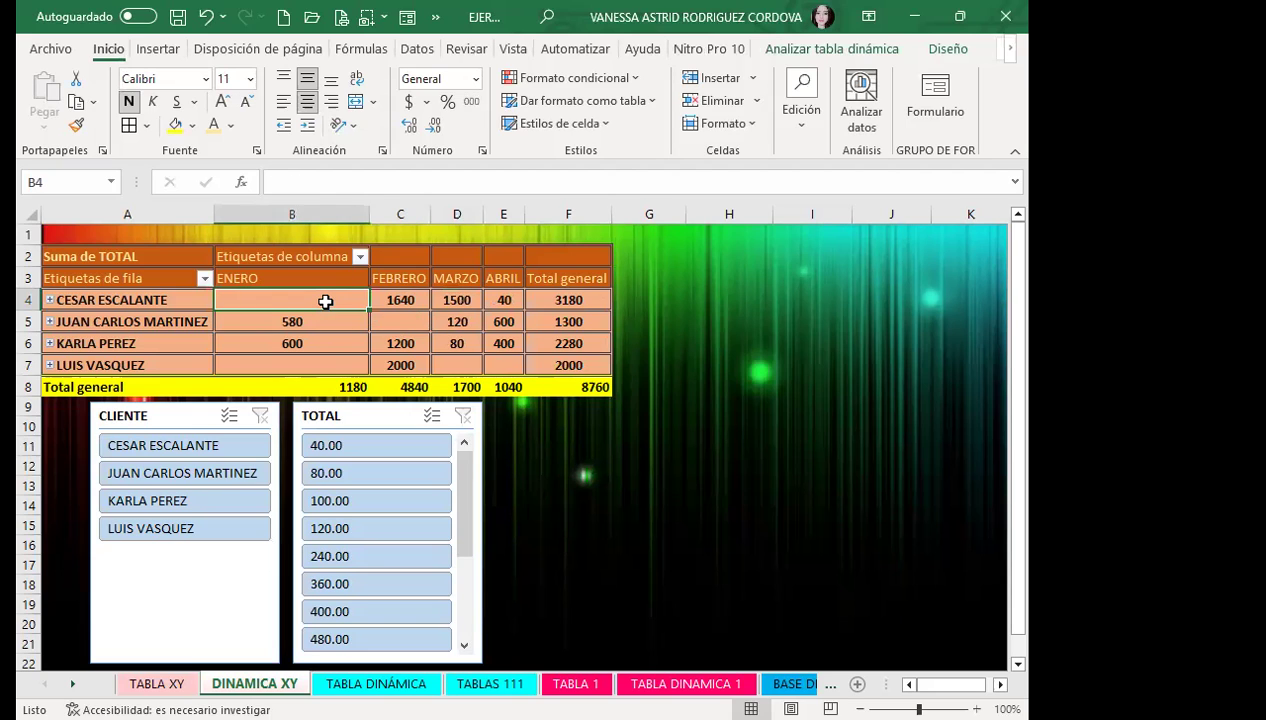
mouse_move(325, 301)
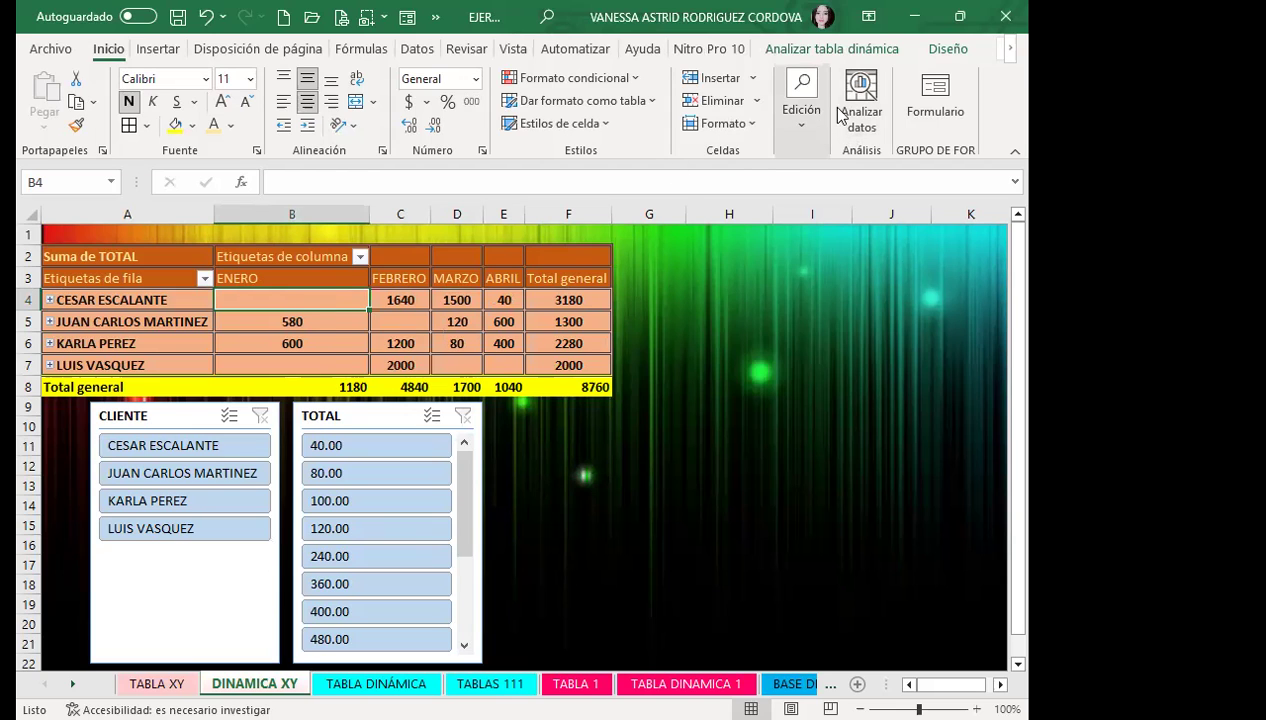
Show the pivot table field list and try TOTAL slicer values 40, 100, 360 and 400
click(860, 48)
click(886, 119)
click(882, 186)
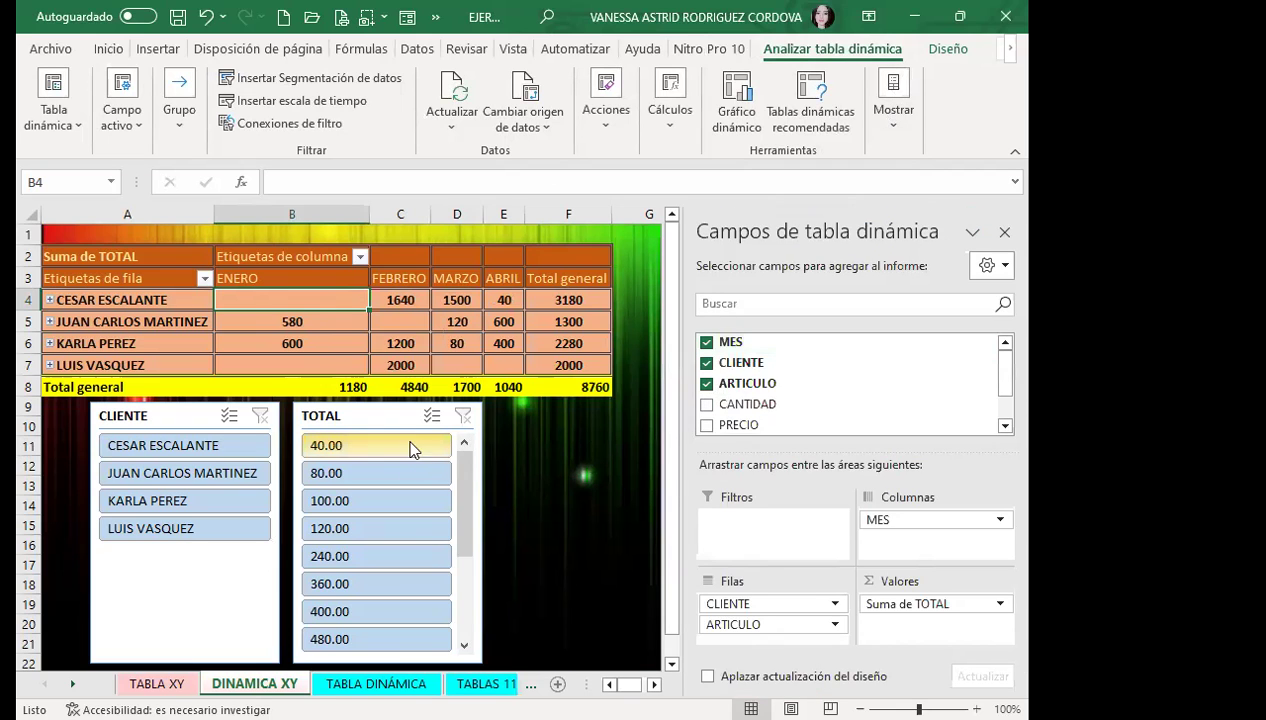
click(412, 447)
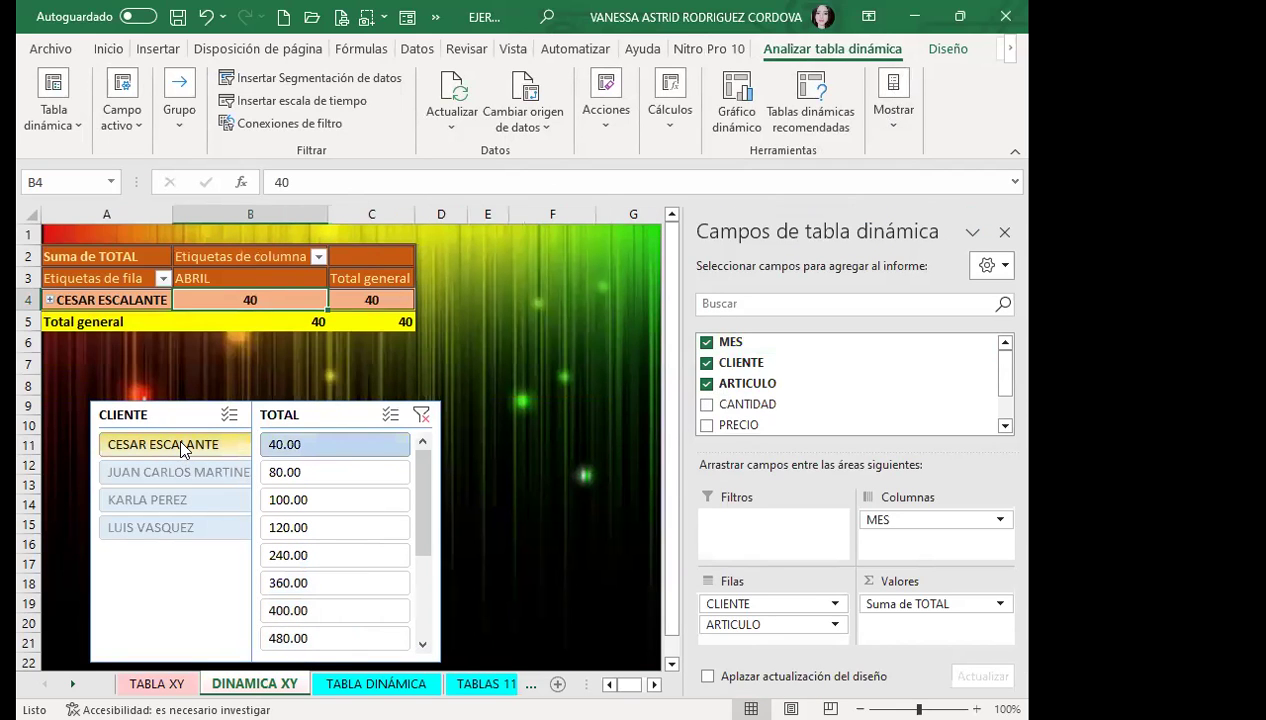
click(306, 506)
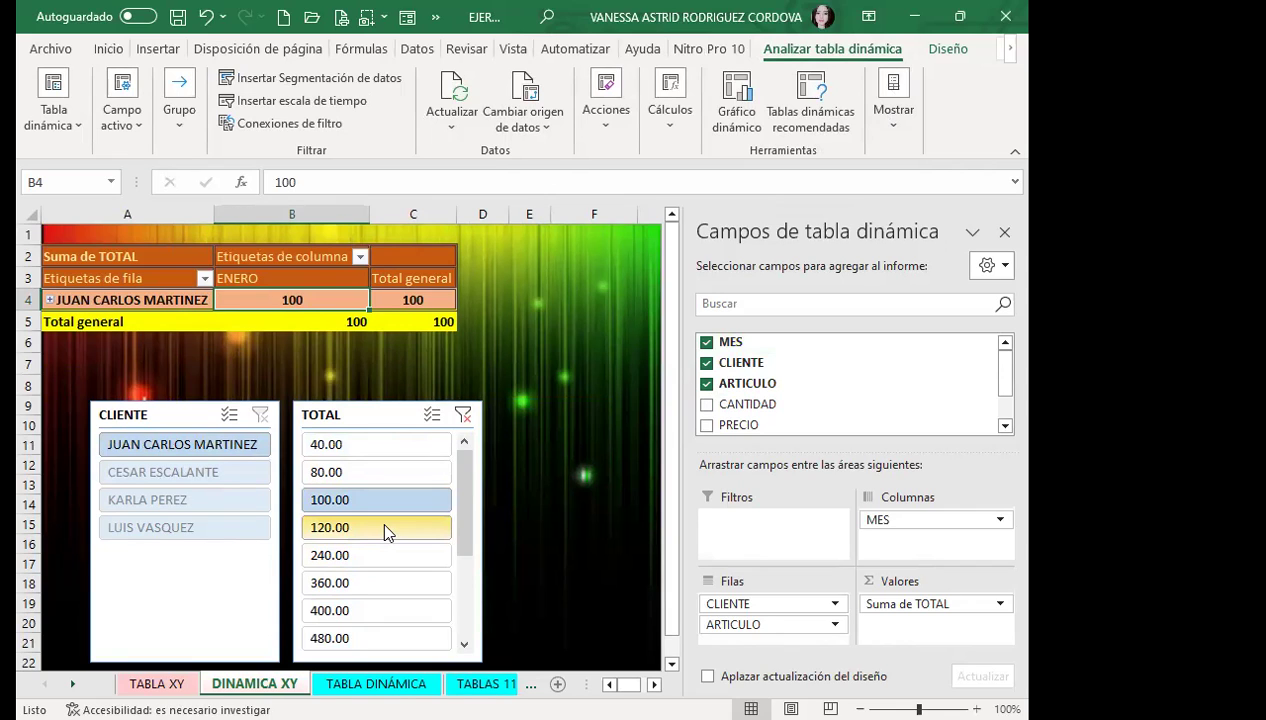
click(354, 580)
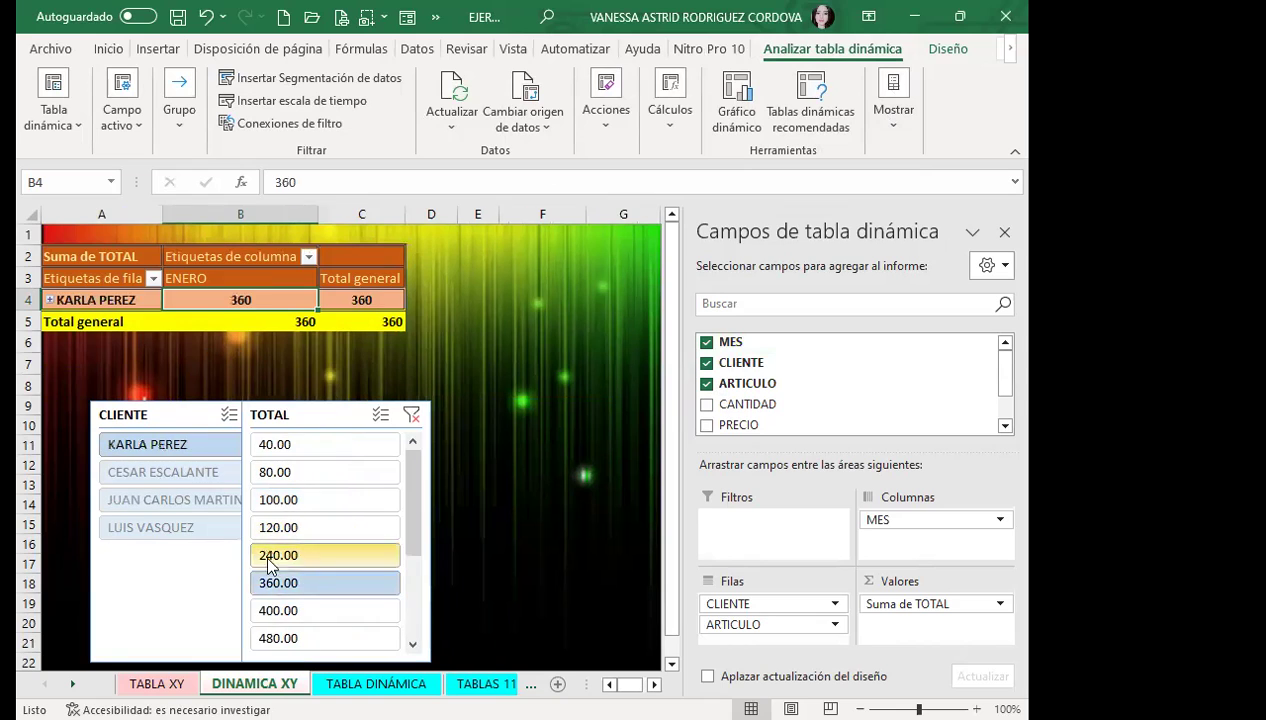
click(300, 610)
Filter the pivot to each client in turn using the CLIENTE slicer
click(200, 497)
click(186, 471)
click(140, 498)
click(136, 527)
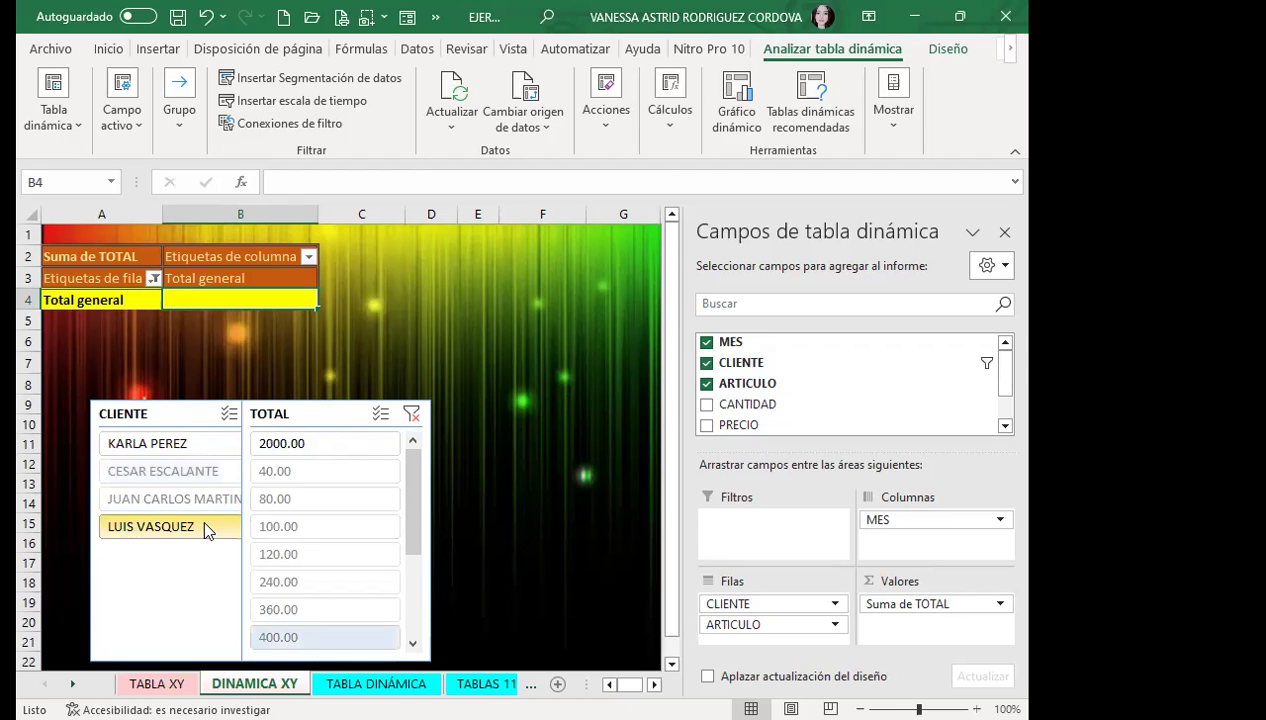
scroll(342, 576, down, 2)
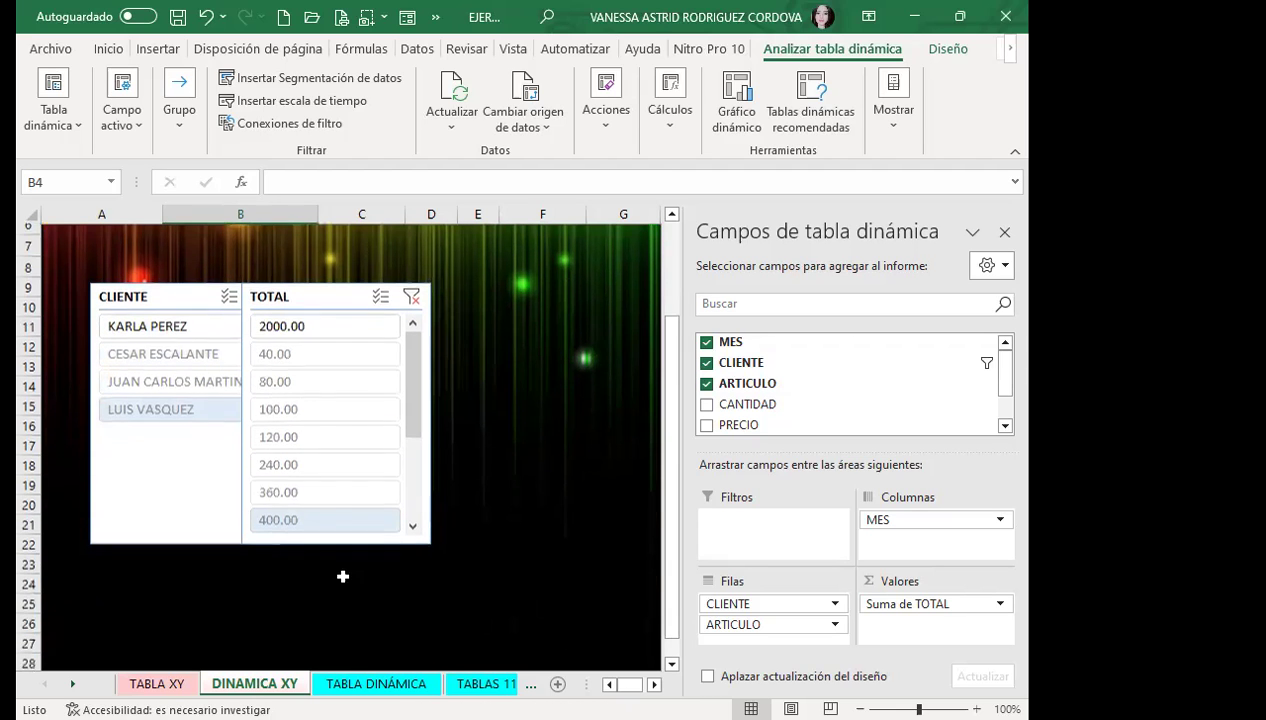
click(159, 383)
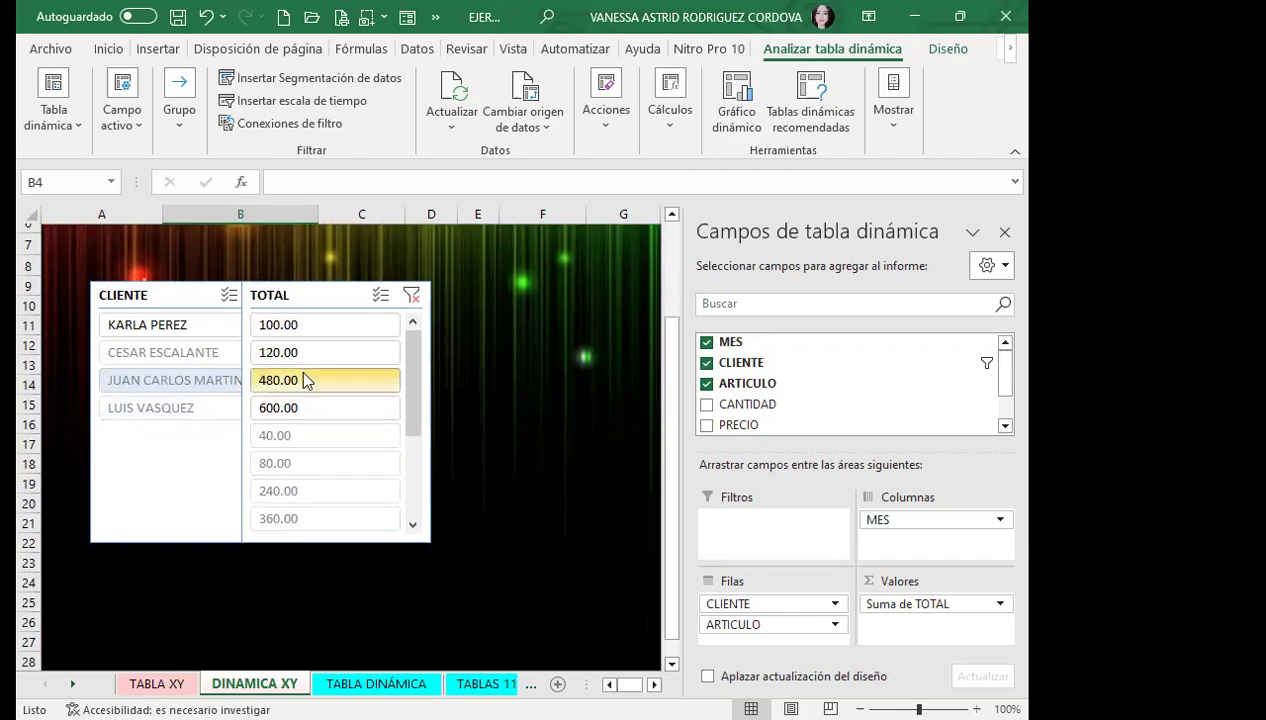
scroll(370, 339, up, 2)
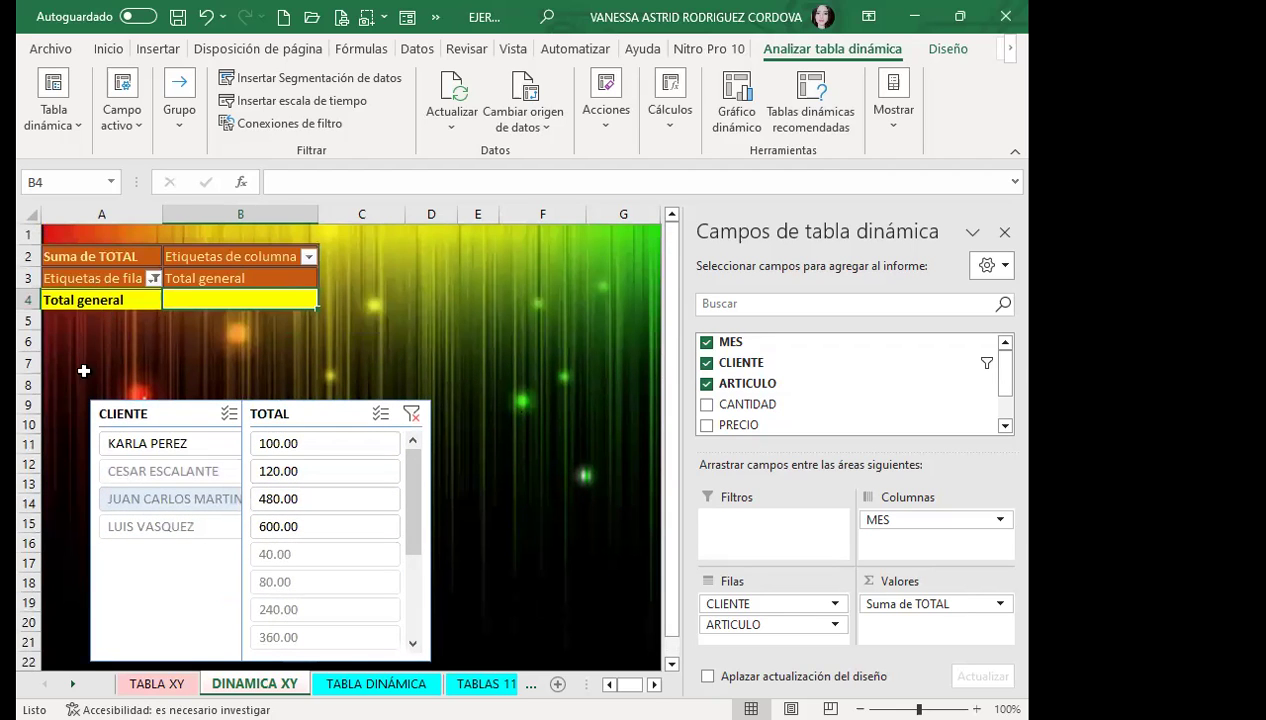
click(176, 474)
click(170, 499)
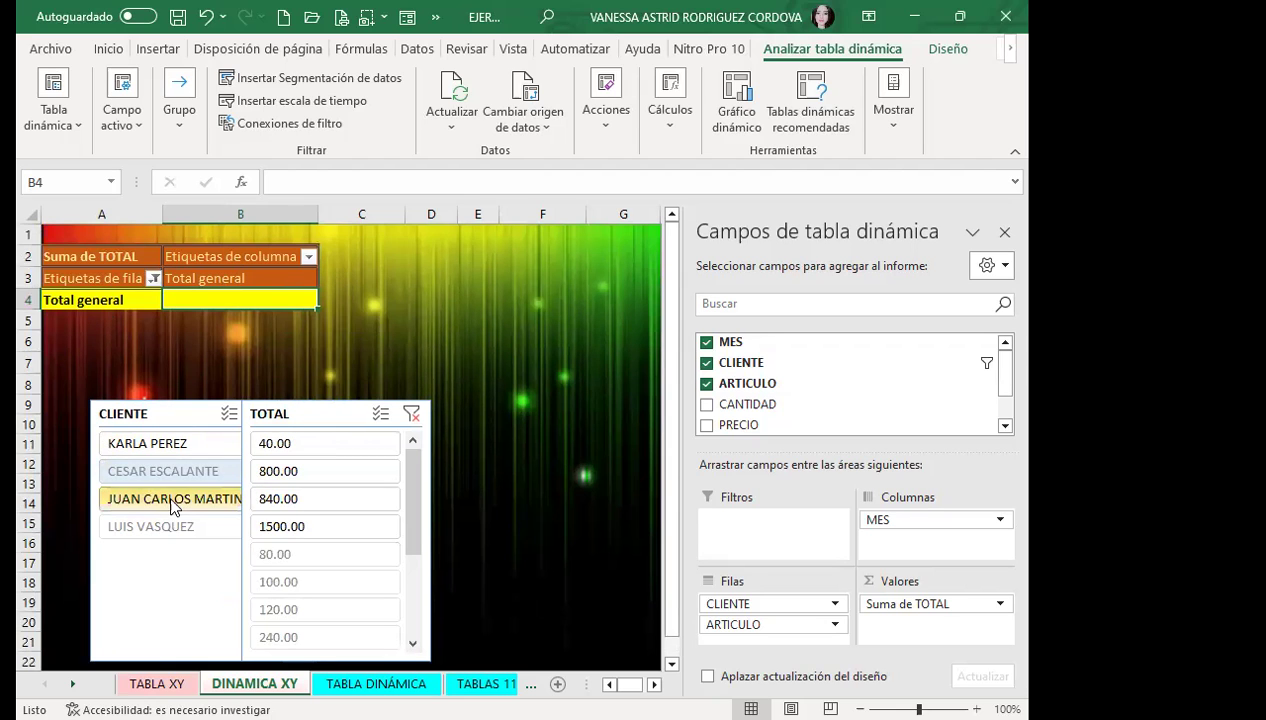
click(172, 527)
click(174, 446)
click(174, 447)
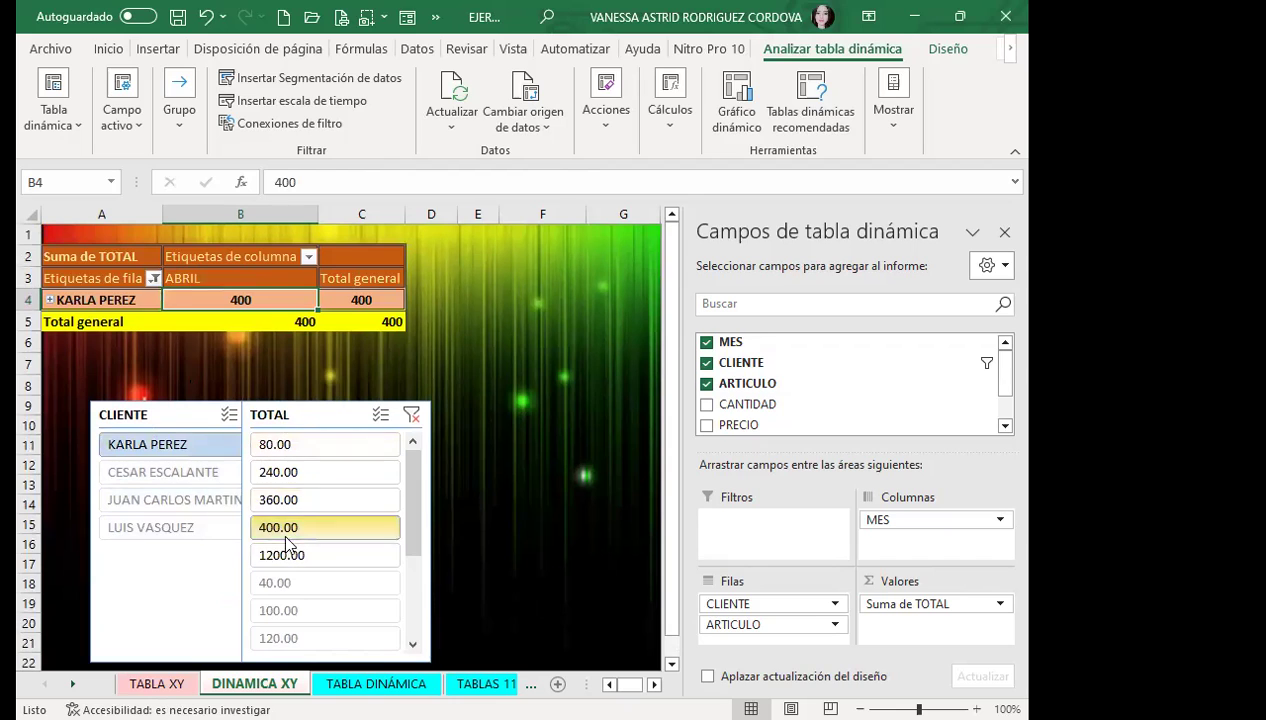
Filter TOTAL to 360, clear it, and use multi-select to pick several clients
click(277, 505)
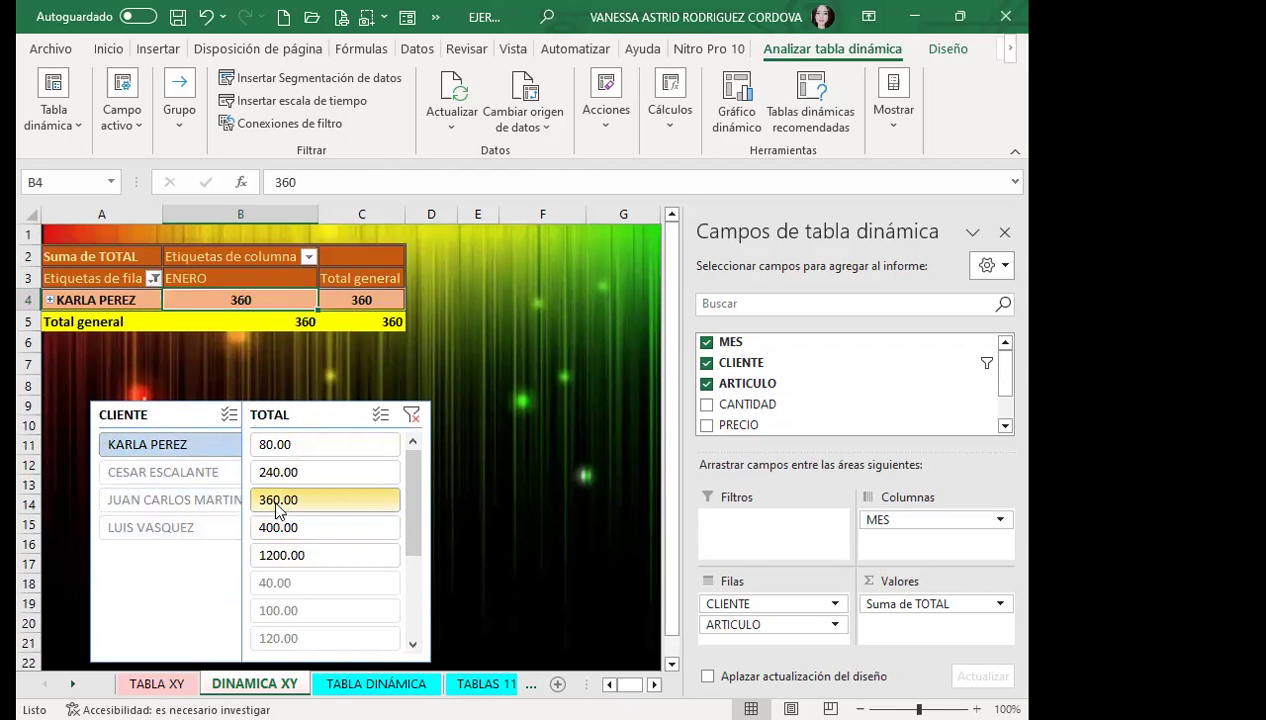
click(412, 414)
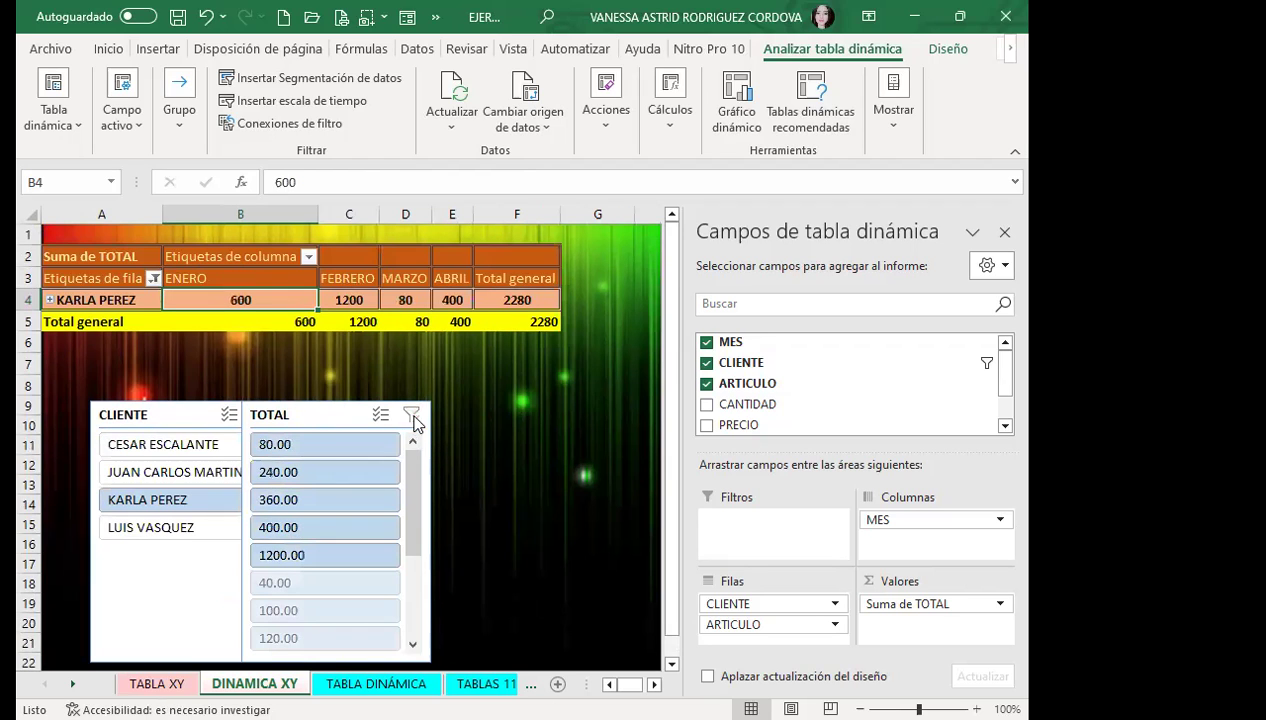
click(229, 414)
click(137, 446)
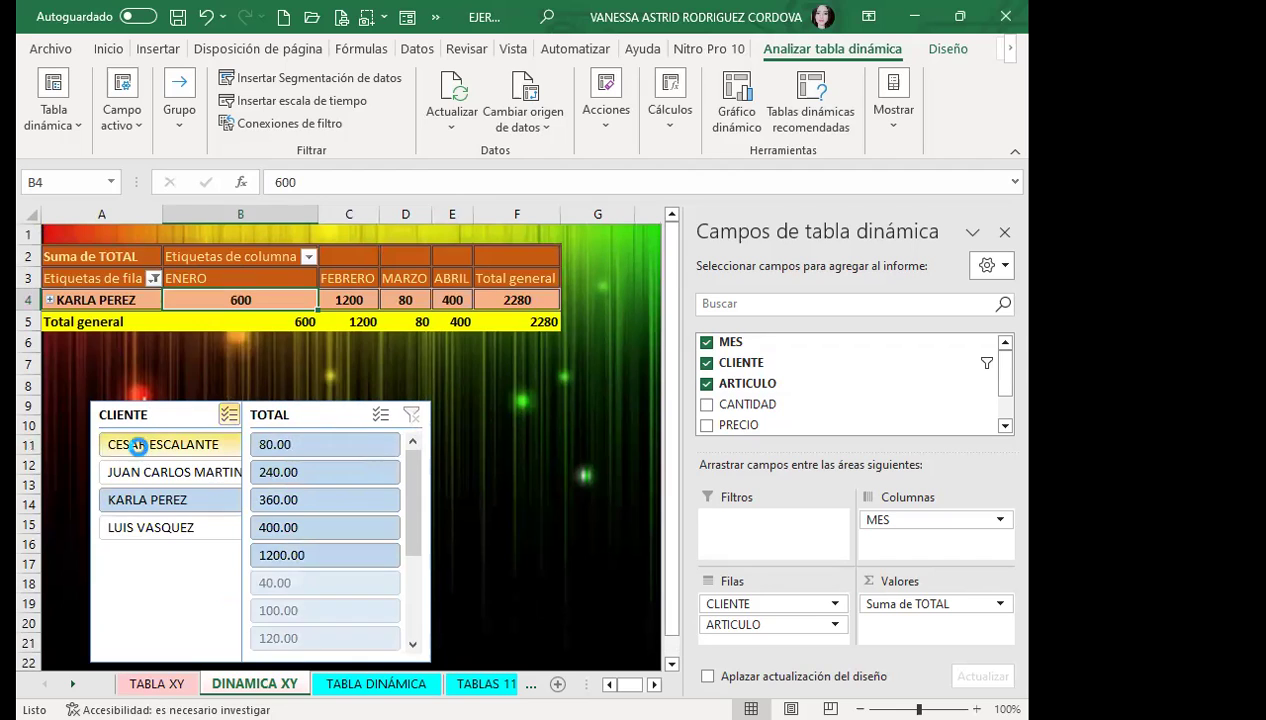
click(150, 472)
click(166, 533)
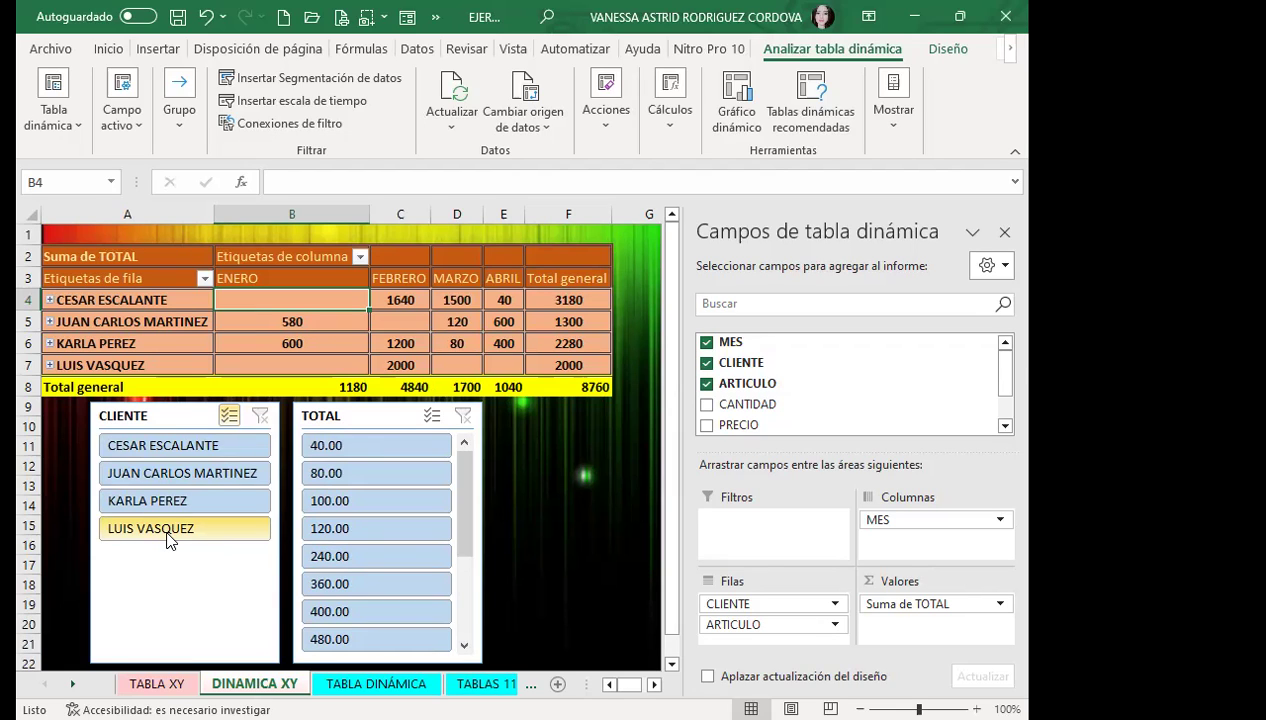
Remove and re-add clients in the filter, then filter TOTAL to 240.00
click(212, 476)
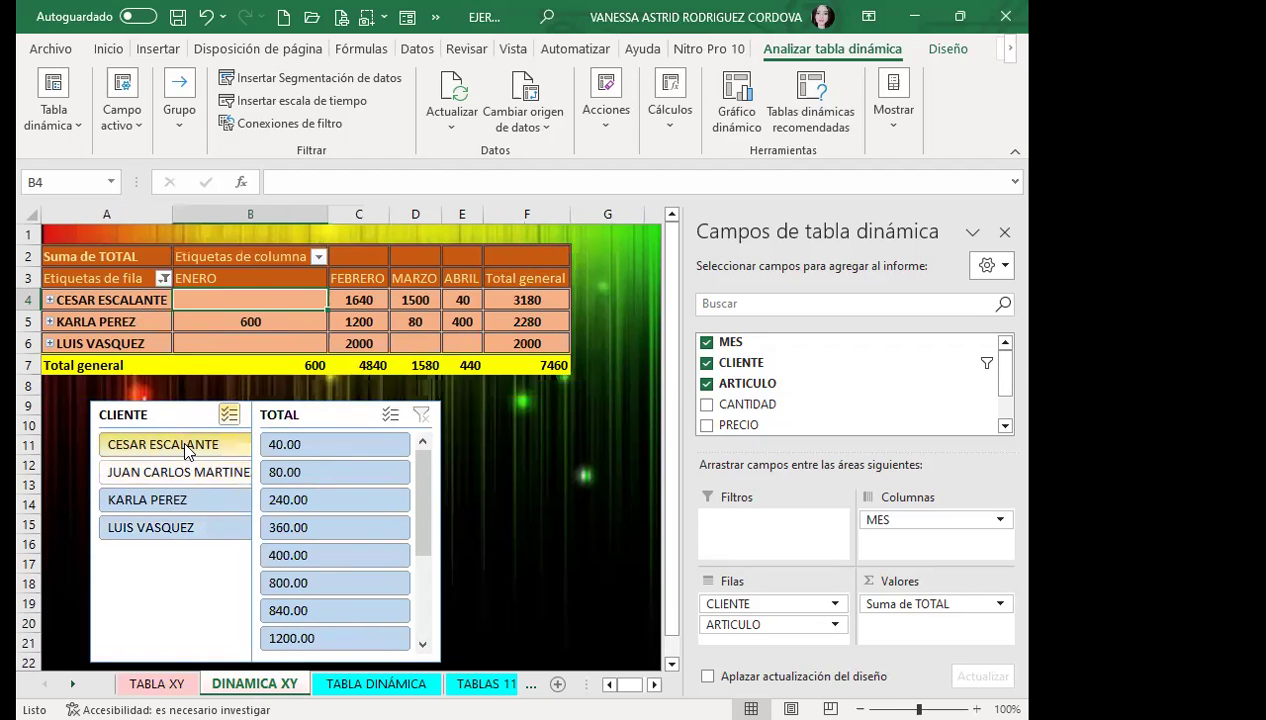
click(185, 448)
click(170, 527)
click(168, 466)
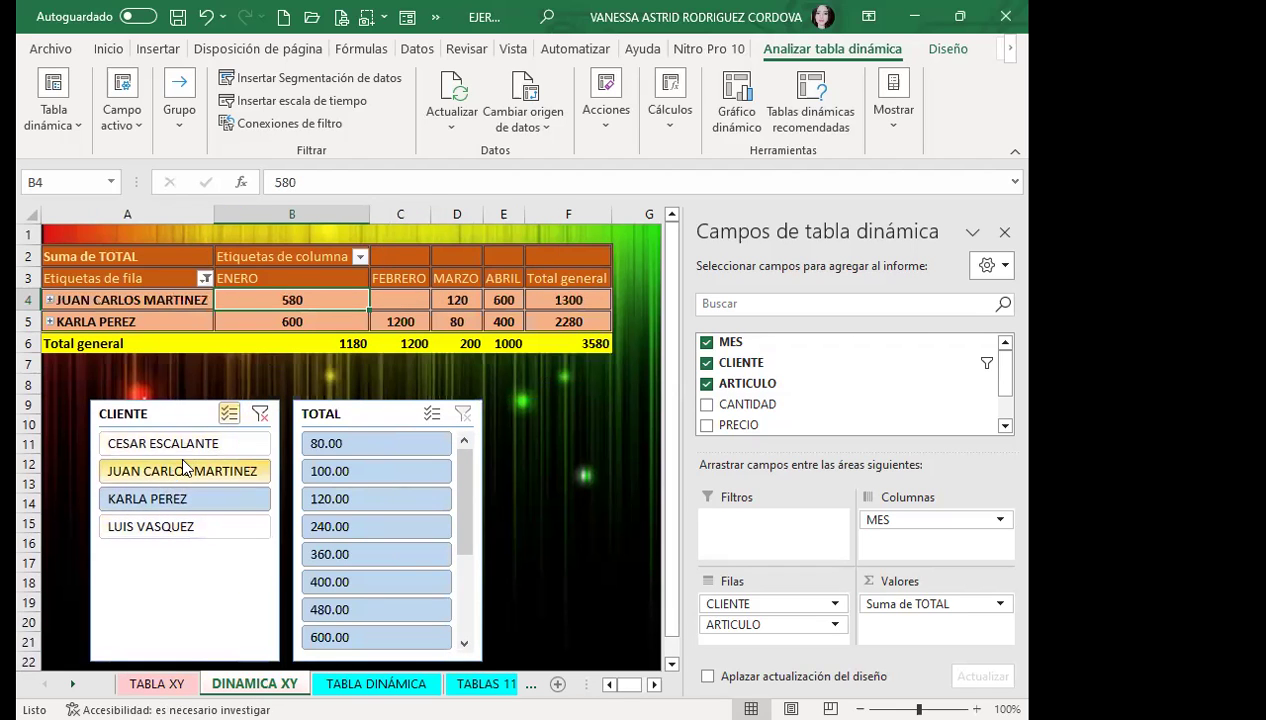
click(186, 442)
click(189, 528)
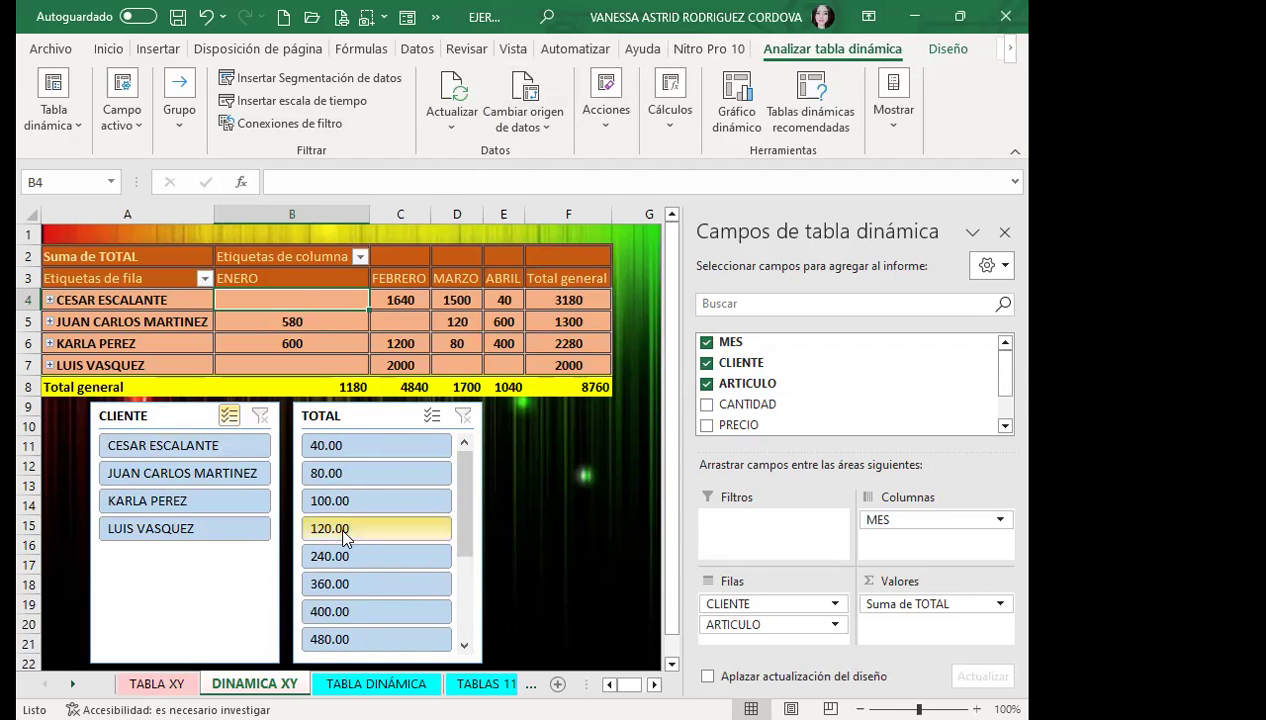
click(376, 556)
click(947, 49)
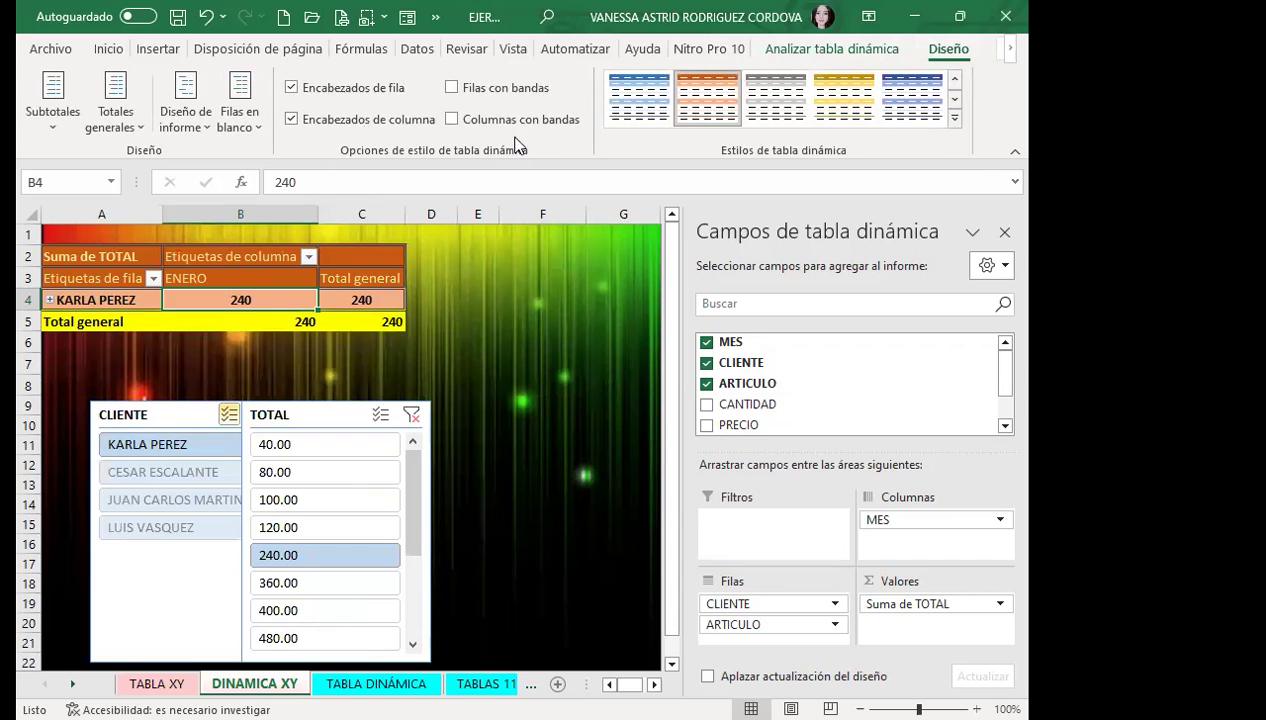
click(622, 103)
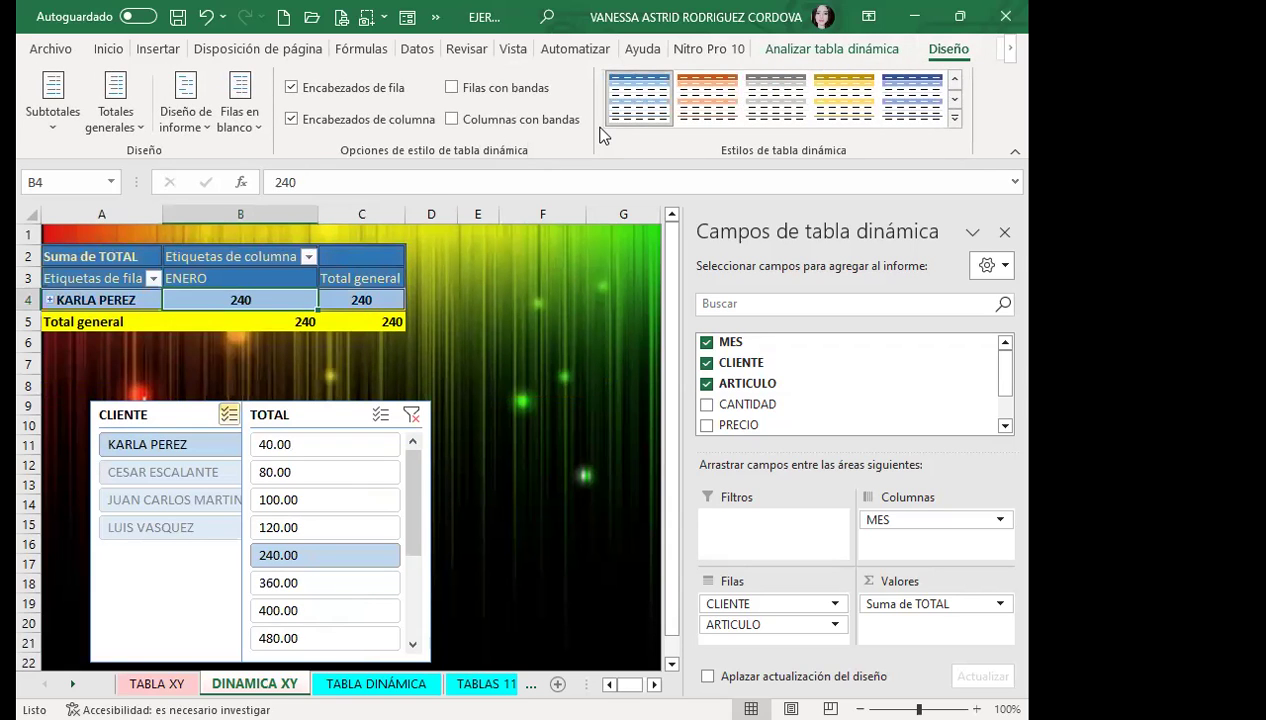
key(ctrl+z)
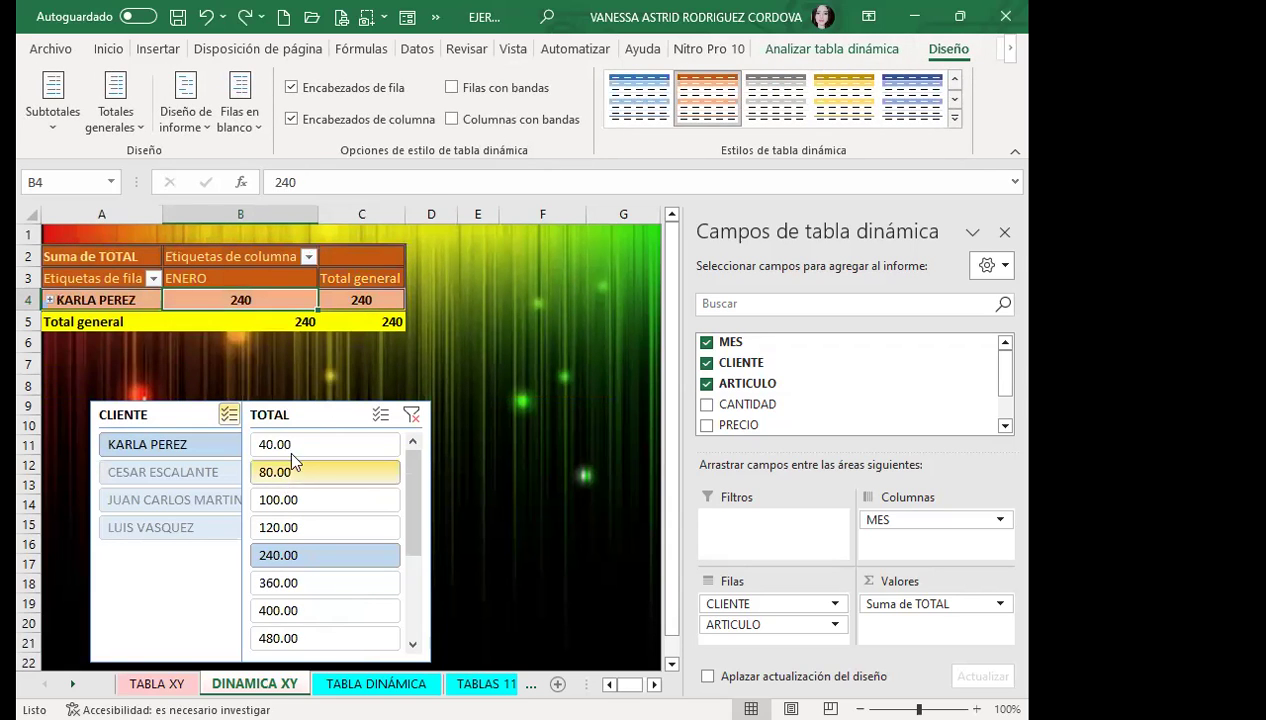
click(302, 428)
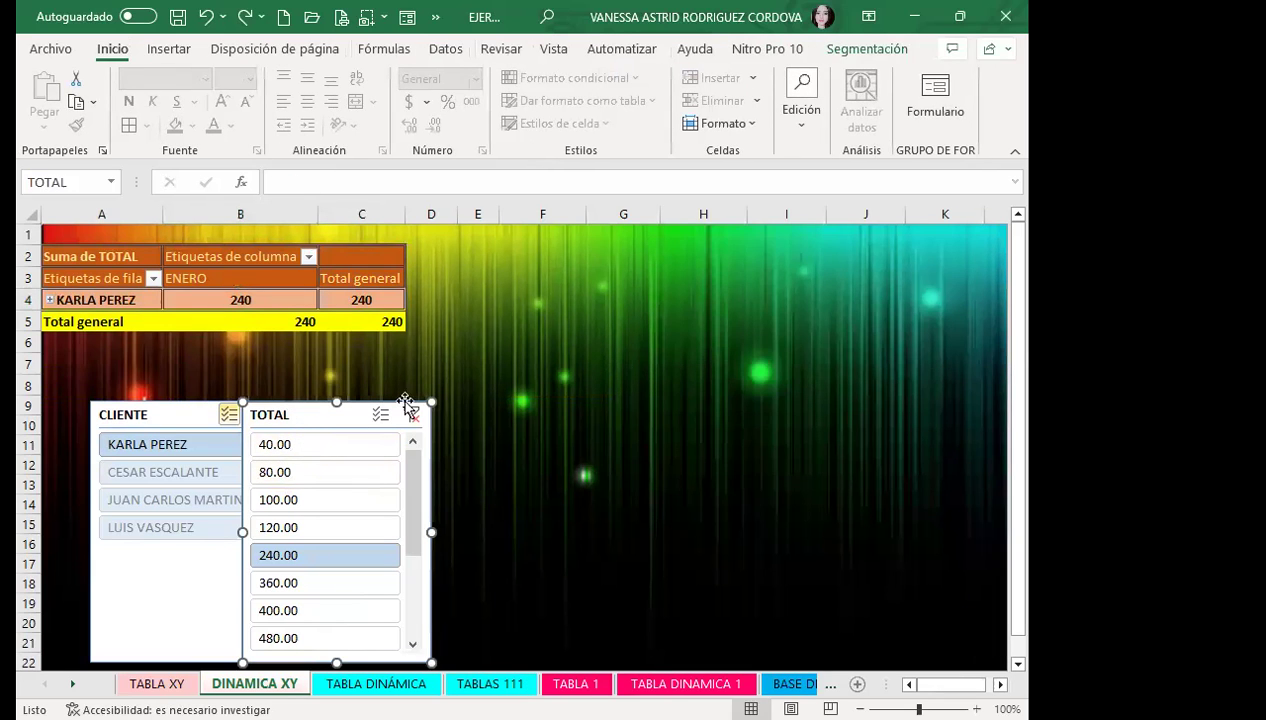
Apply a light orange style to TOTAL, then give the CLIENTE slicer the dark orange style
click(862, 50)
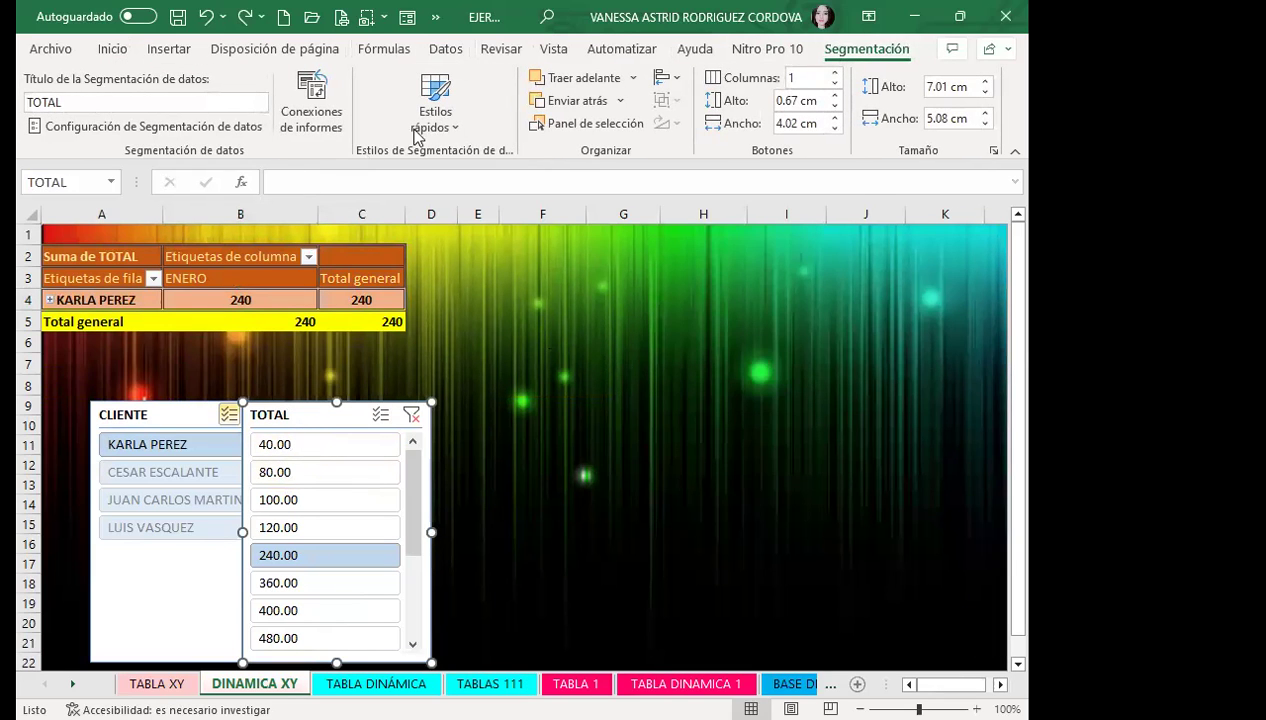
click(435, 100)
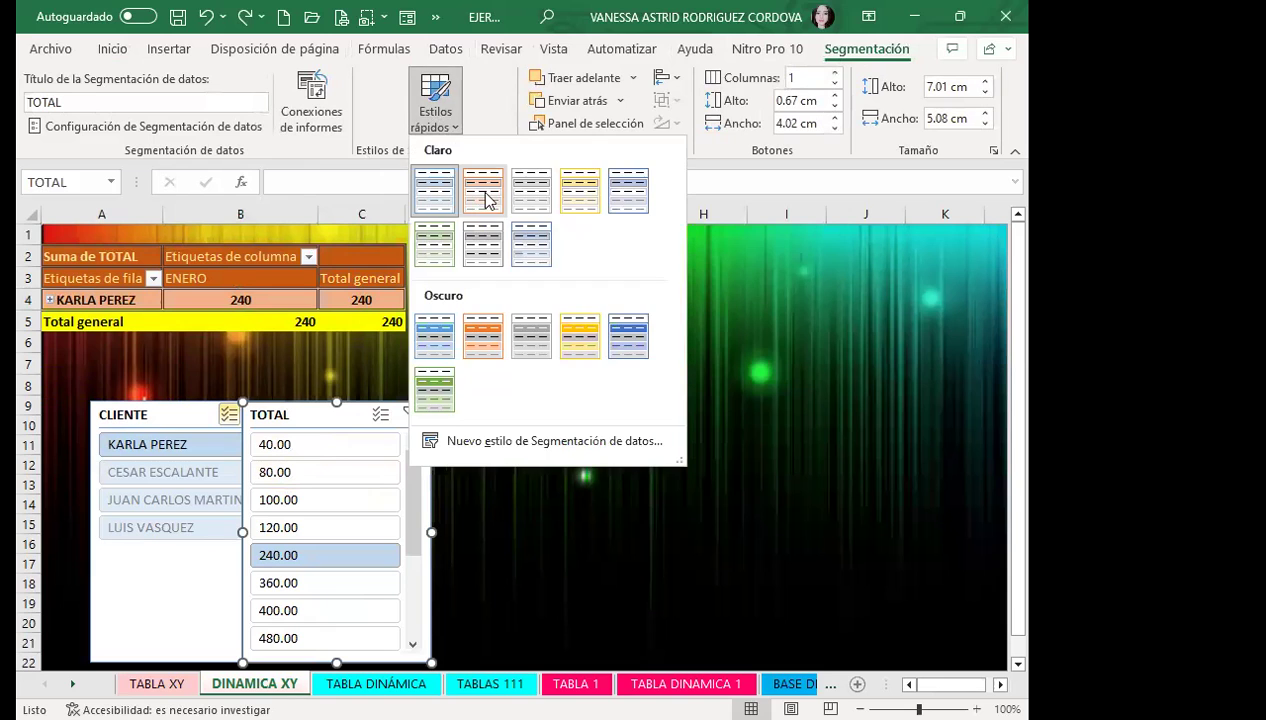
click(489, 198)
click(180, 414)
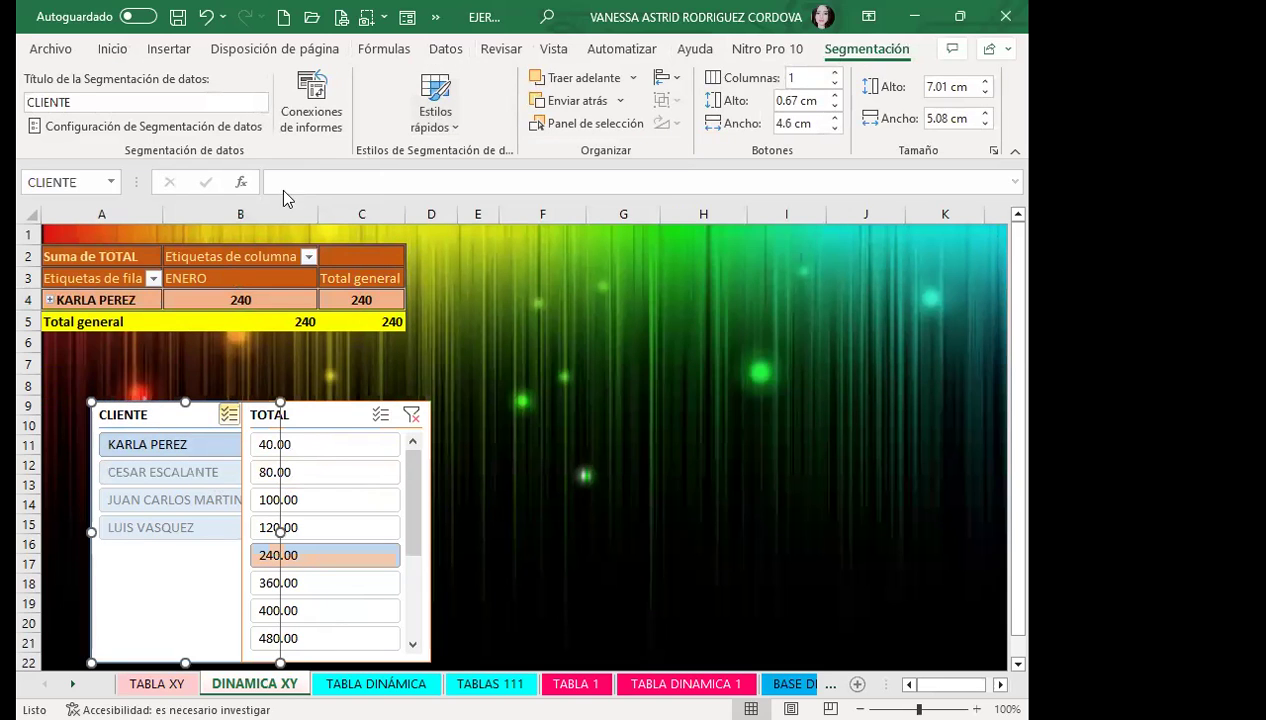
click(440, 118)
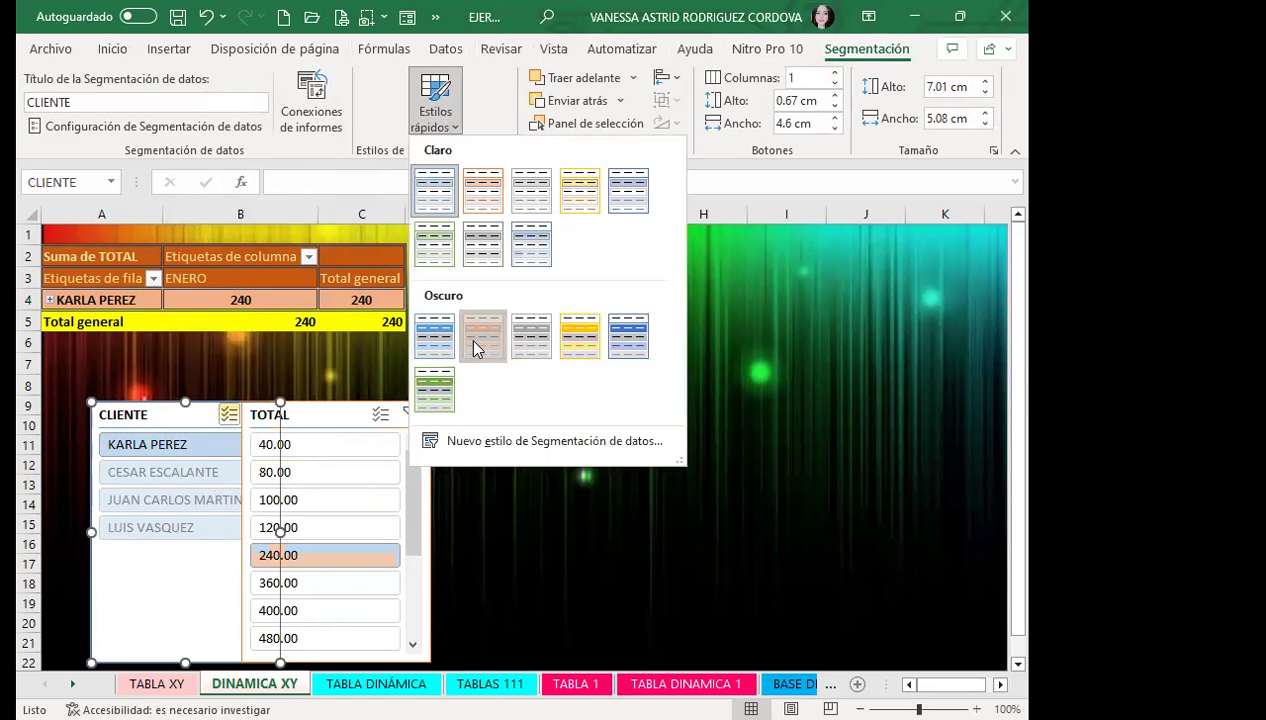
click(474, 347)
Apply the same dark orange slicer style to the TOTAL slicer
click(330, 414)
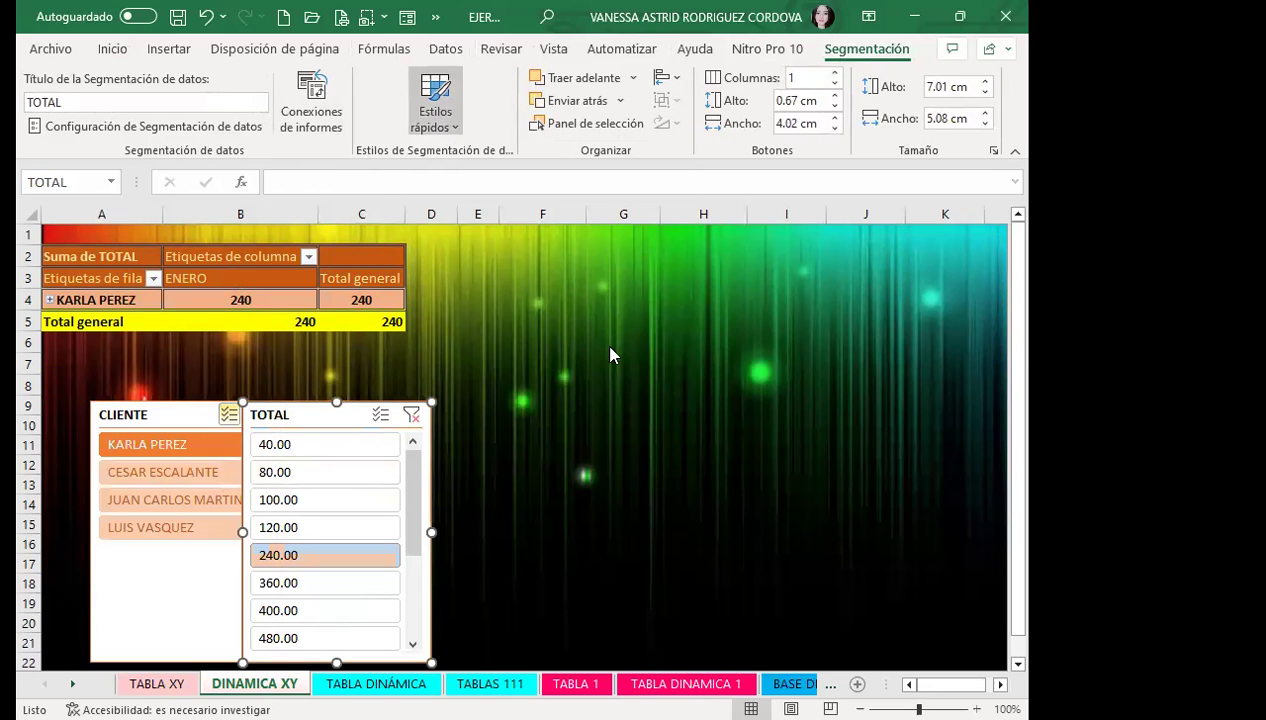
click(435, 100)
click(486, 336)
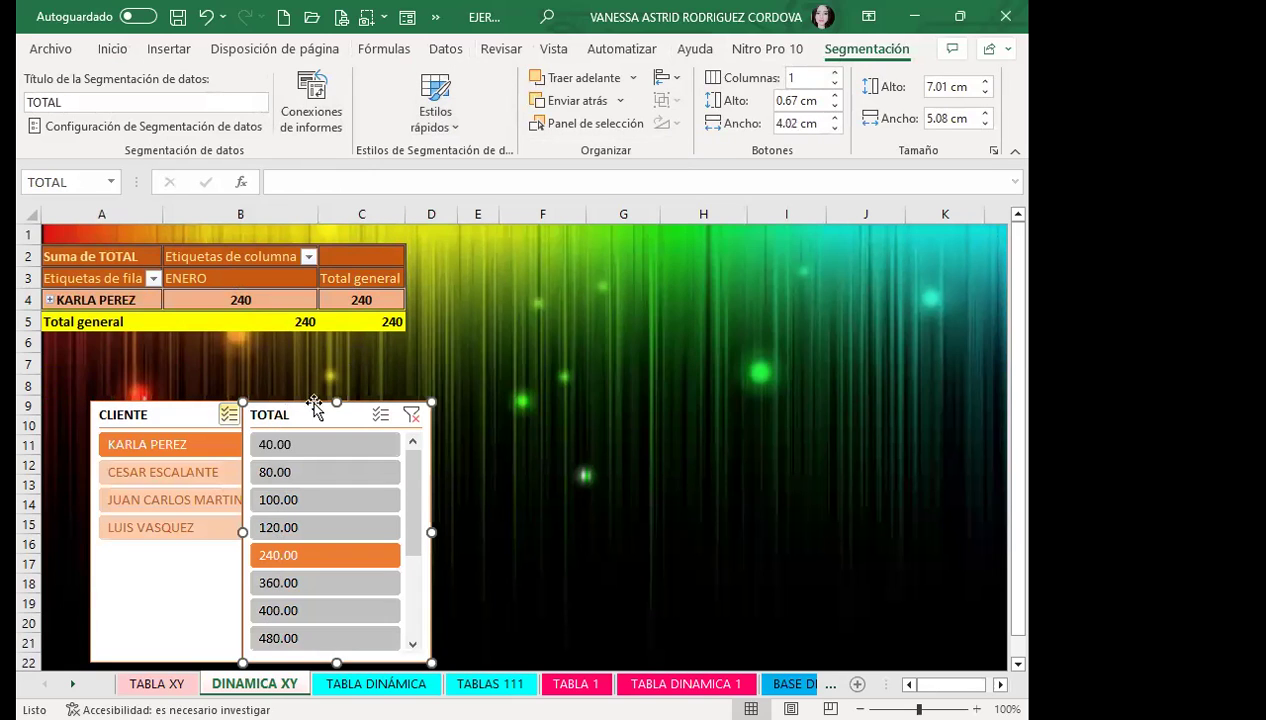
click(189, 424)
Move the CLIENTE slicer to A6 and align the TOTAL slicer beside it with matching tops
mouse_move(334, 418)
mouse_down()
mouse_move(353, 407)
mouse_move(352, 372)
mouse_up()
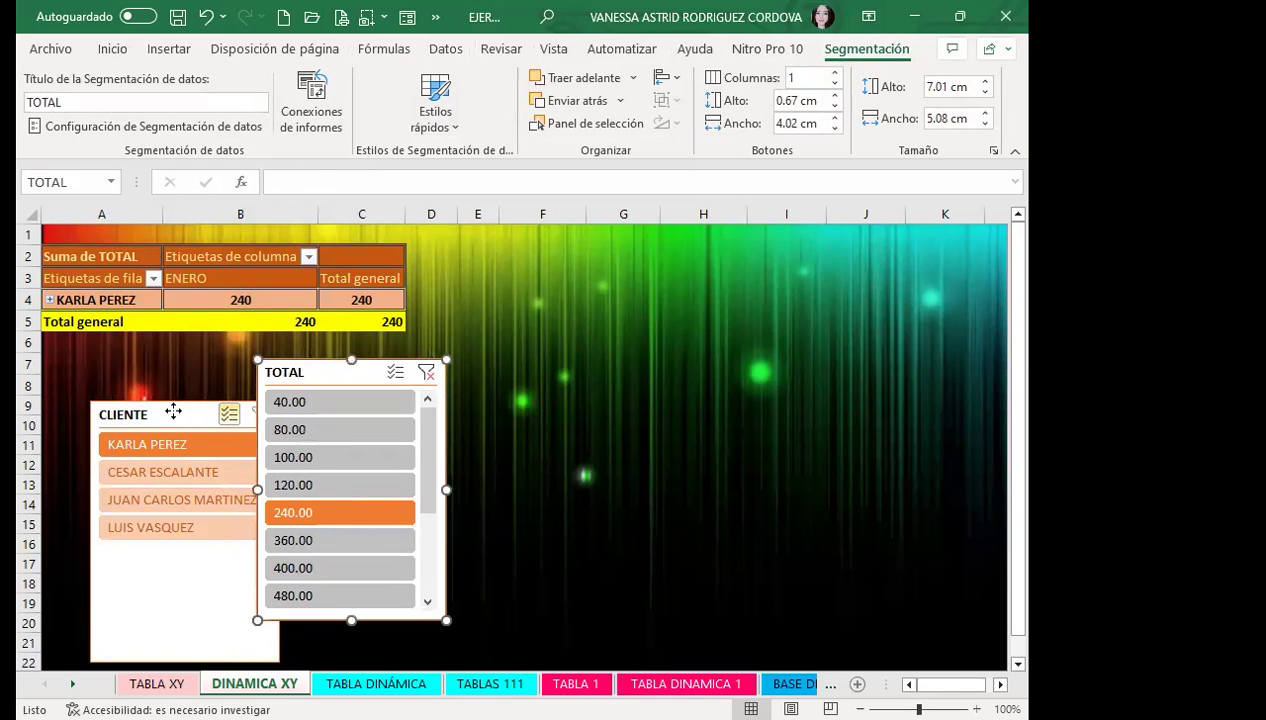
drag(173, 411, 123, 349)
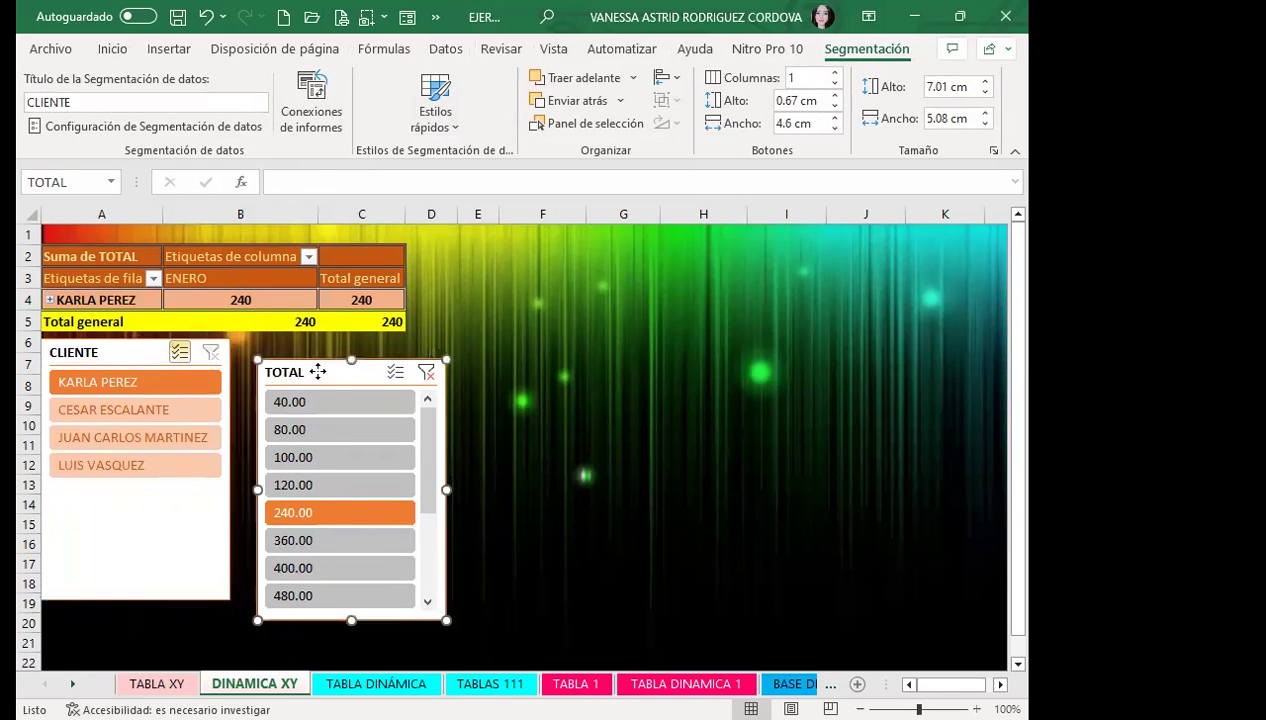
drag(317, 372, 301, 364)
click(323, 294)
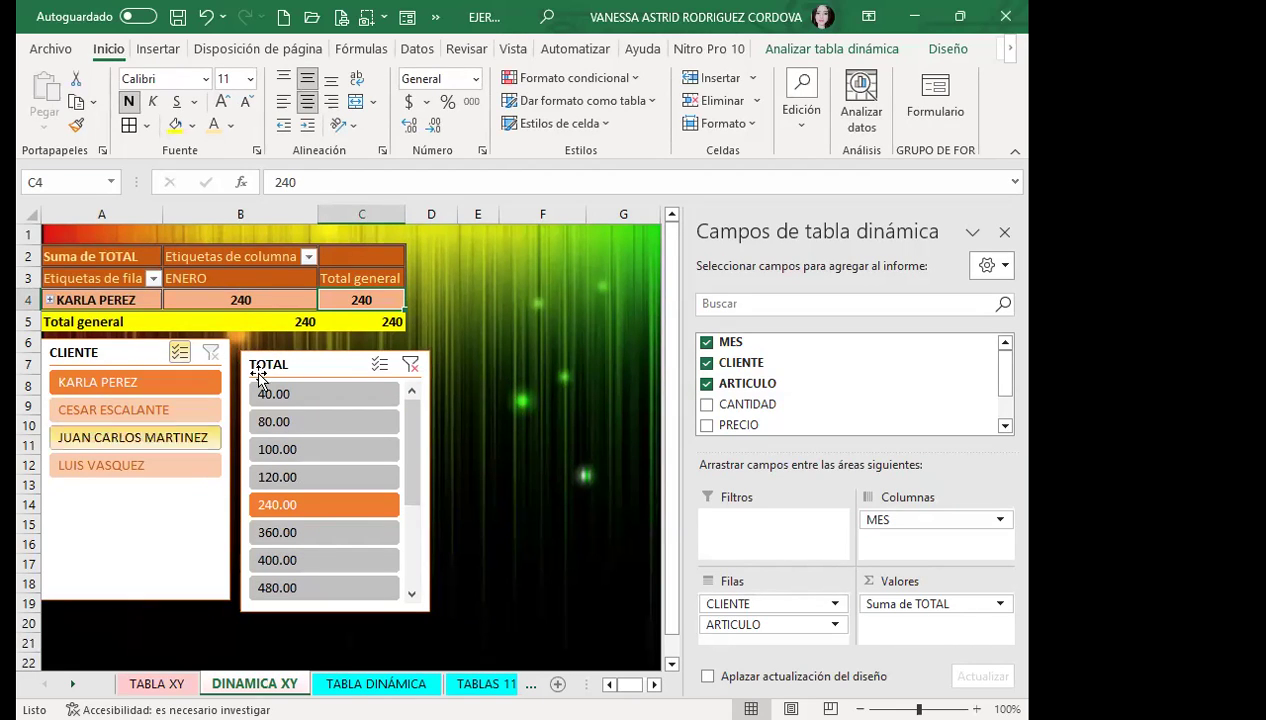
drag(315, 366, 308, 352)
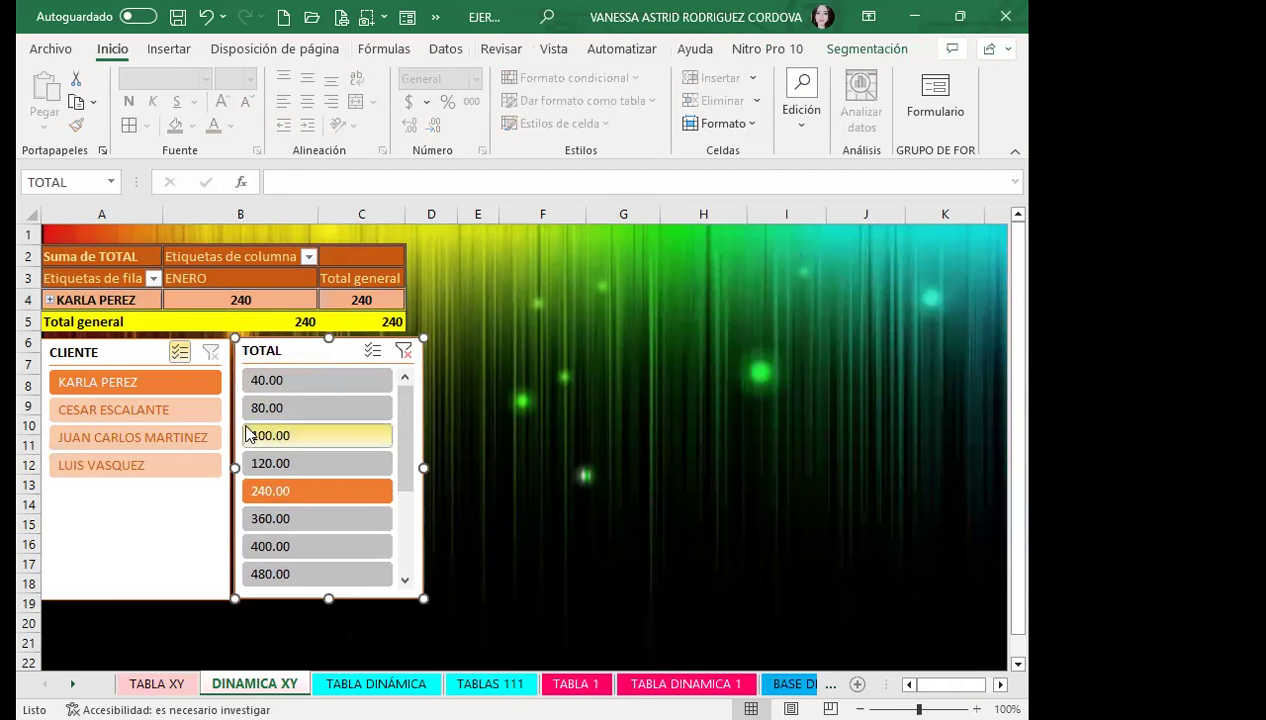
click(136, 358)
click(866, 48)
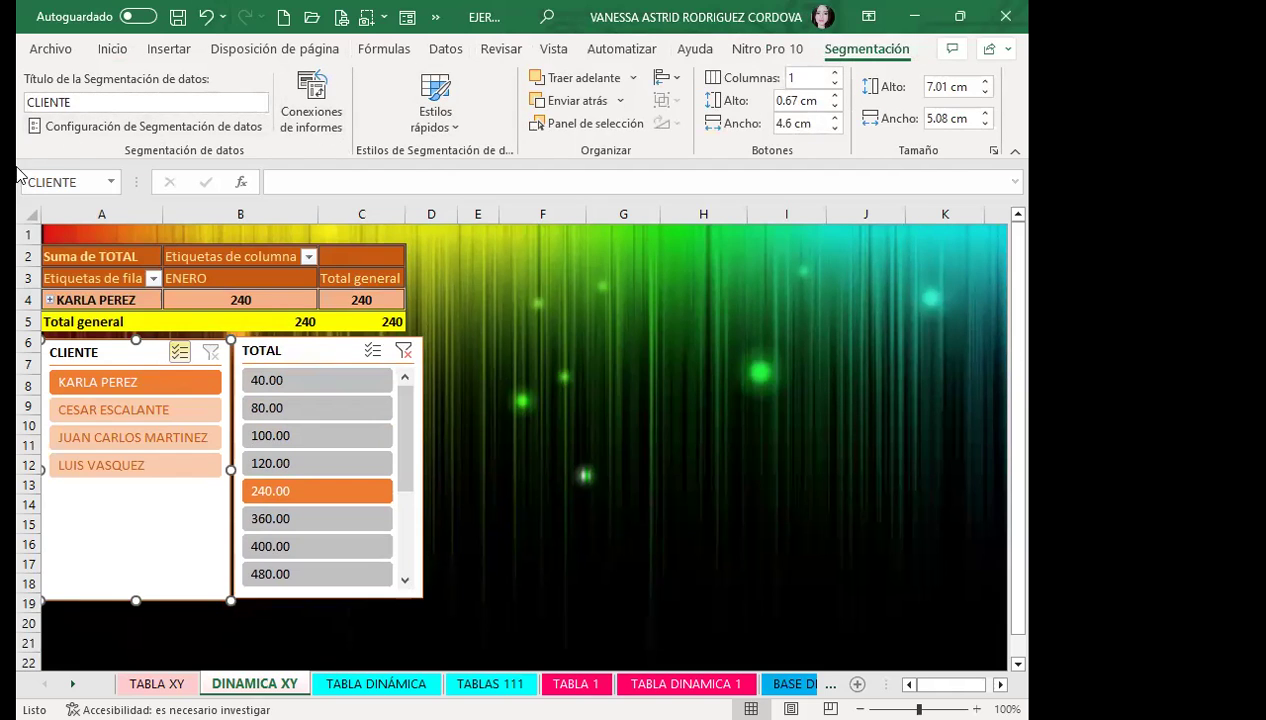
click(328, 350)
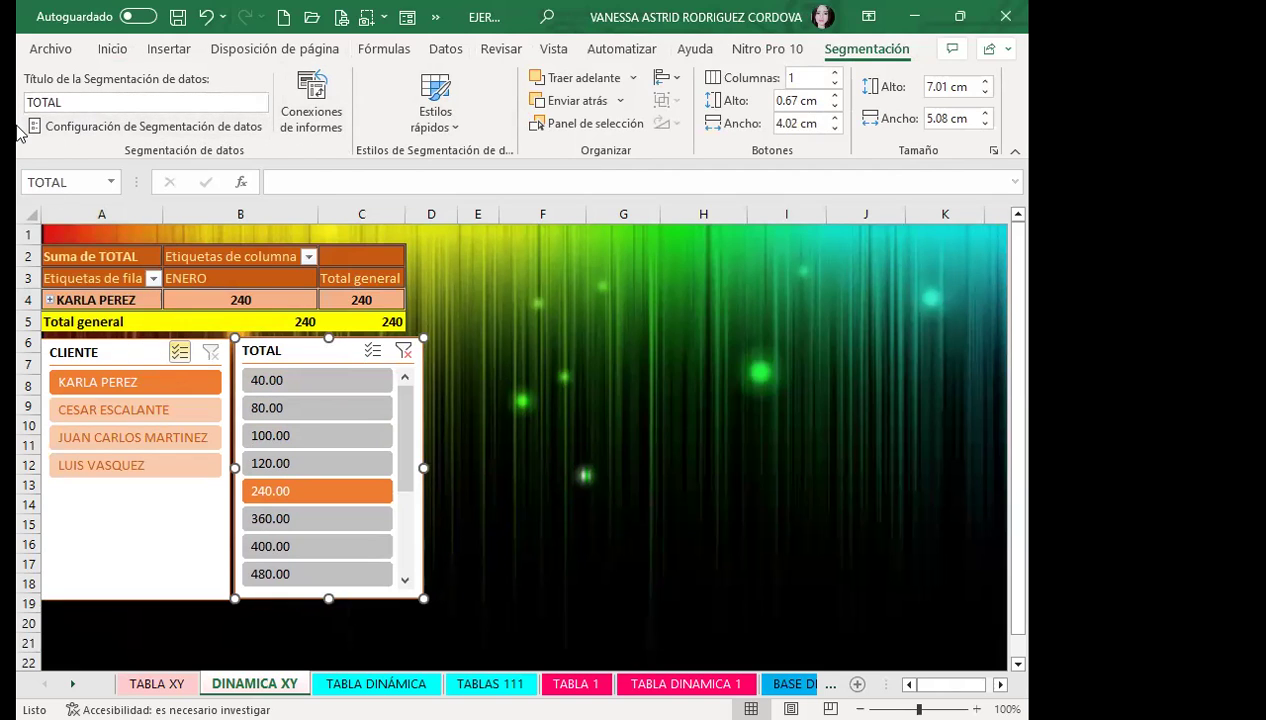
click(101, 360)
click(293, 348)
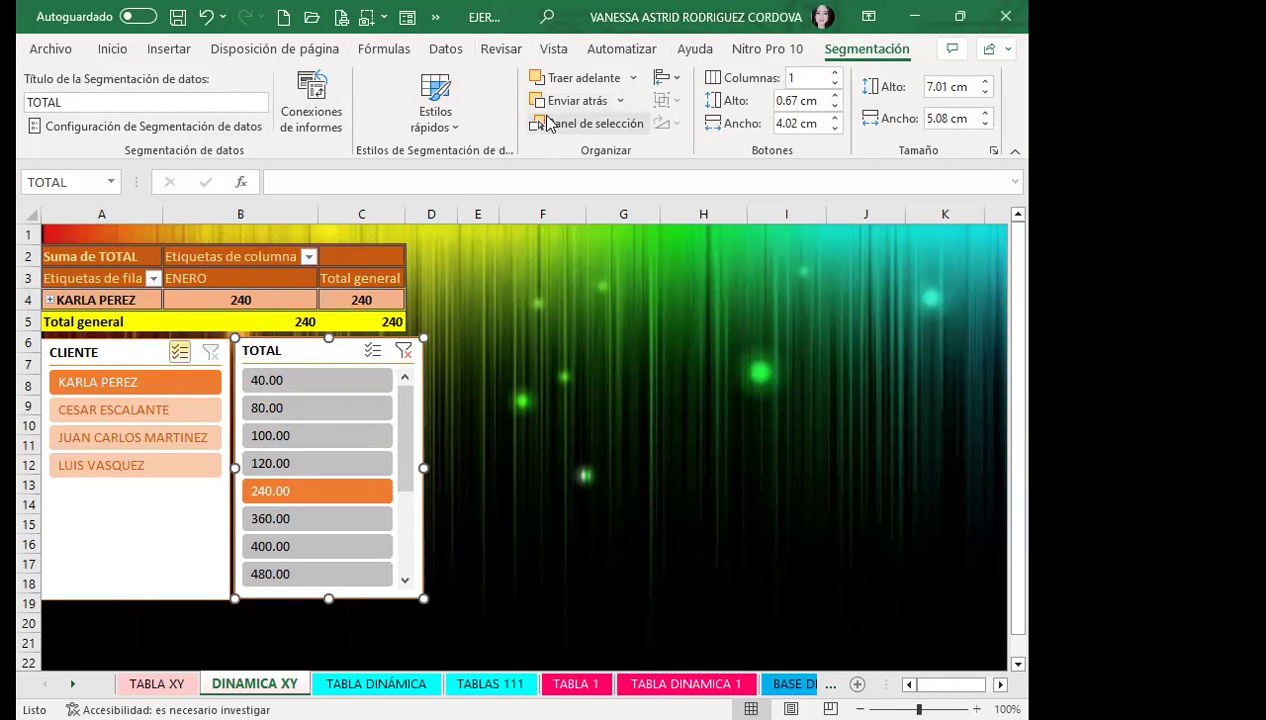
click(422, 116)
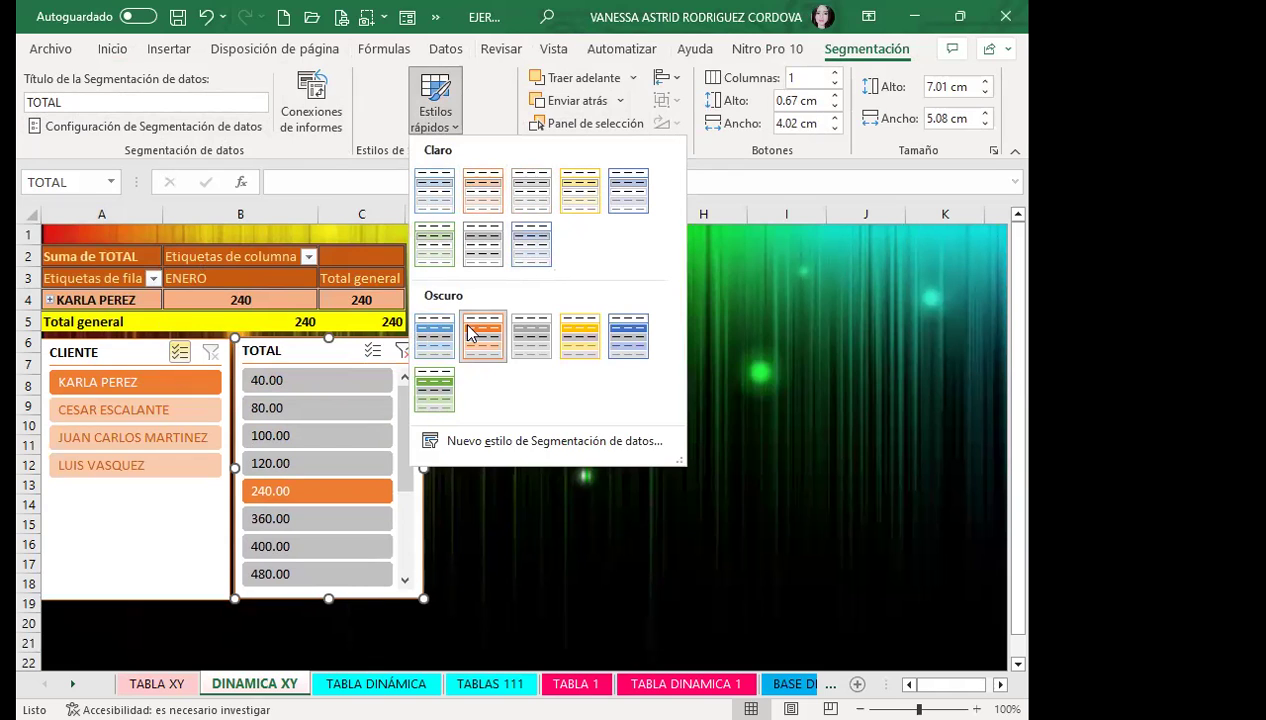
click(121, 356)
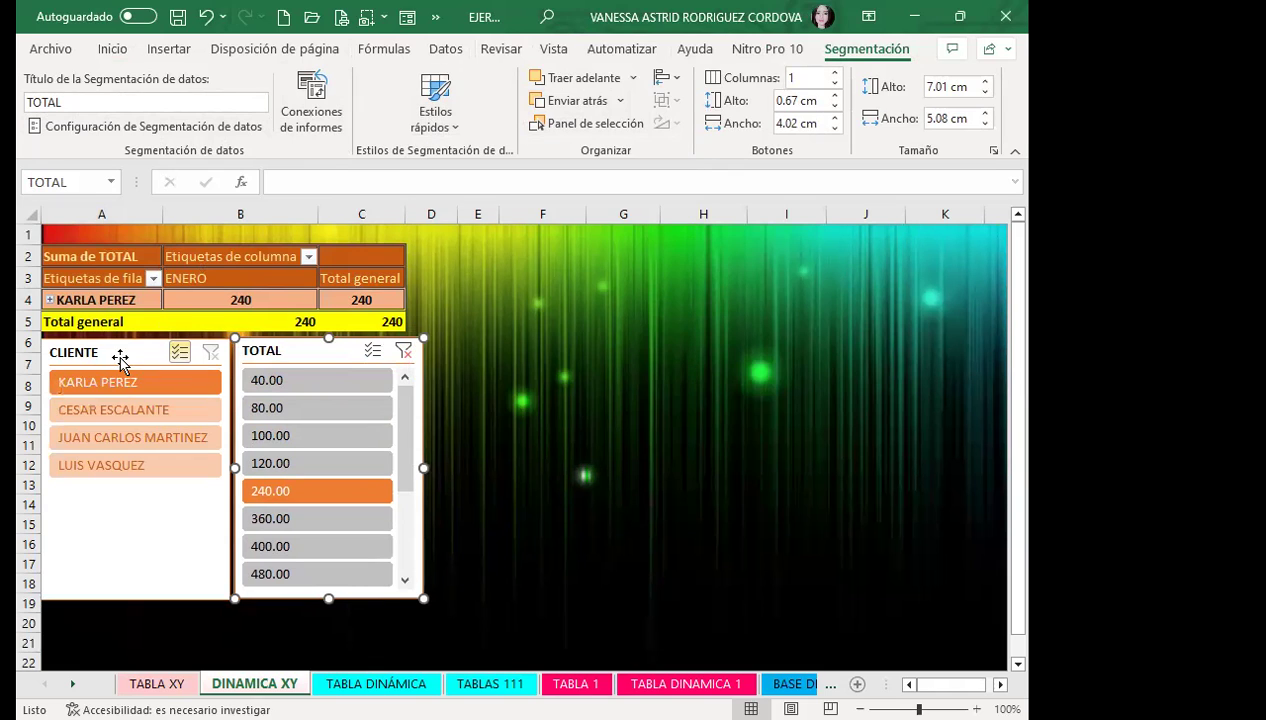
click(121, 356)
click(318, 279)
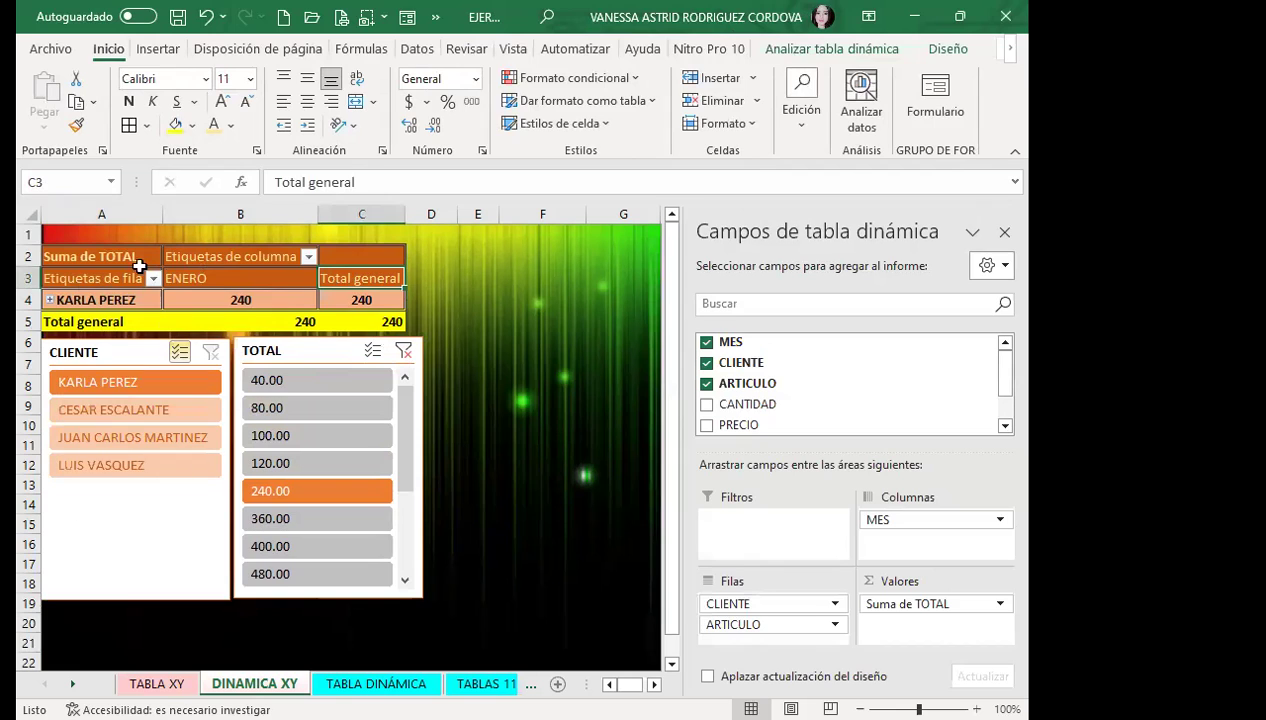
click(244, 280)
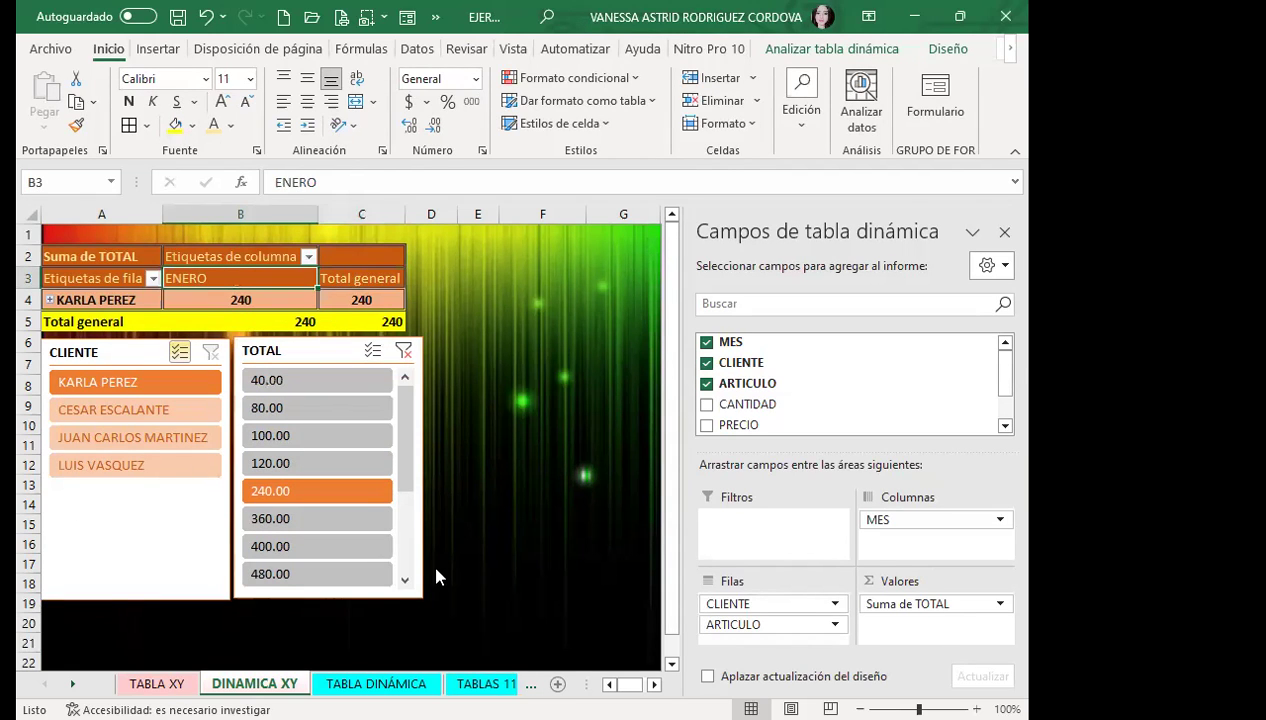
click(480, 683)
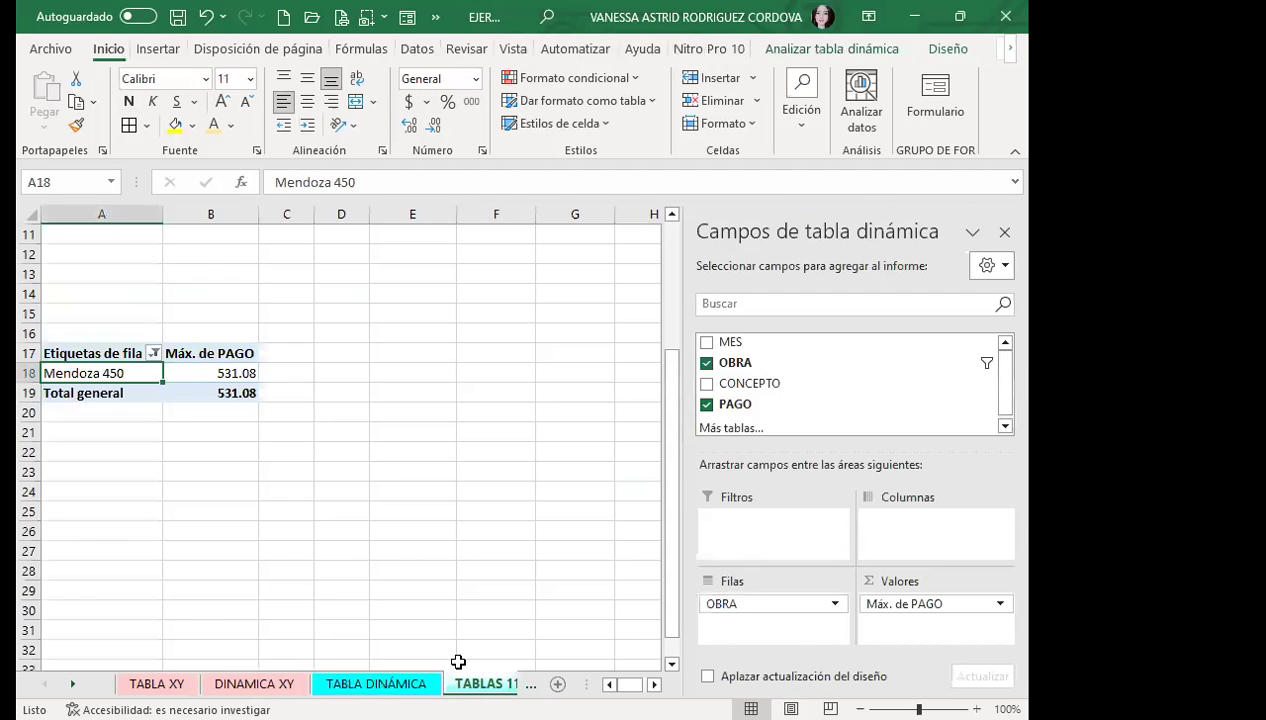
Scroll to the top of TABLAS 111 so both pivot tables are in view
scroll(350, 452, up, 3)
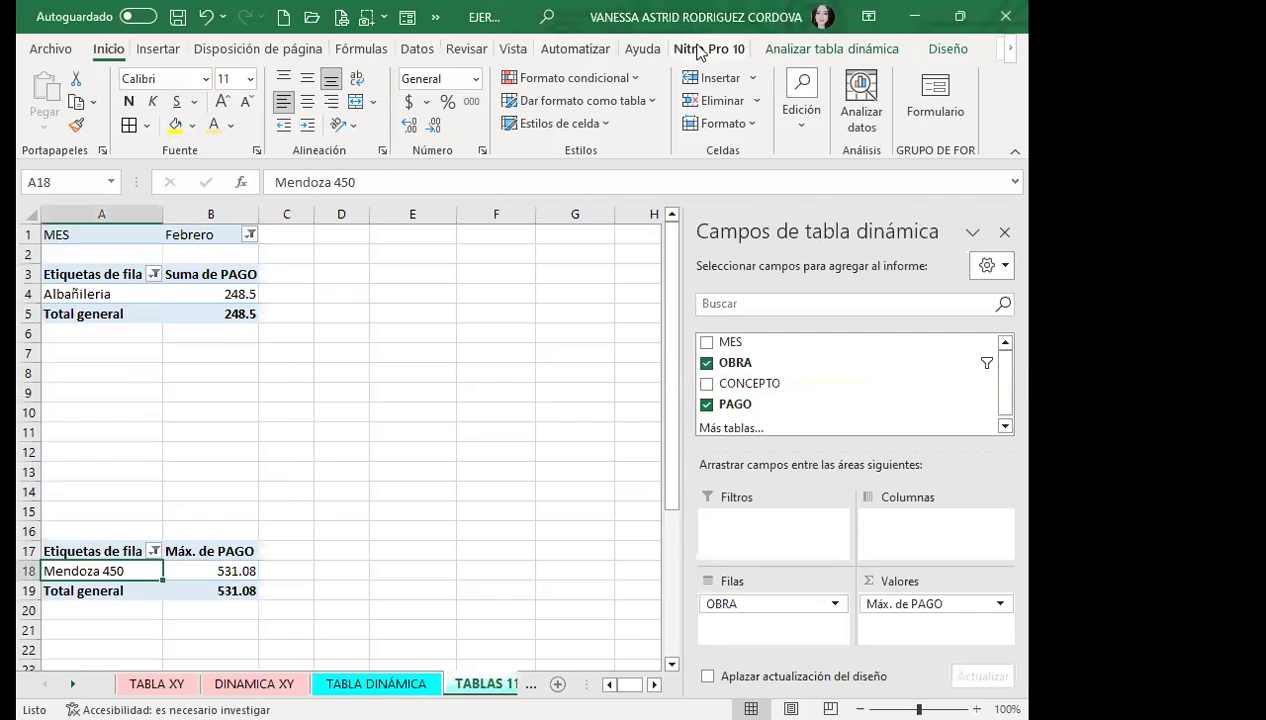
click(797, 55)
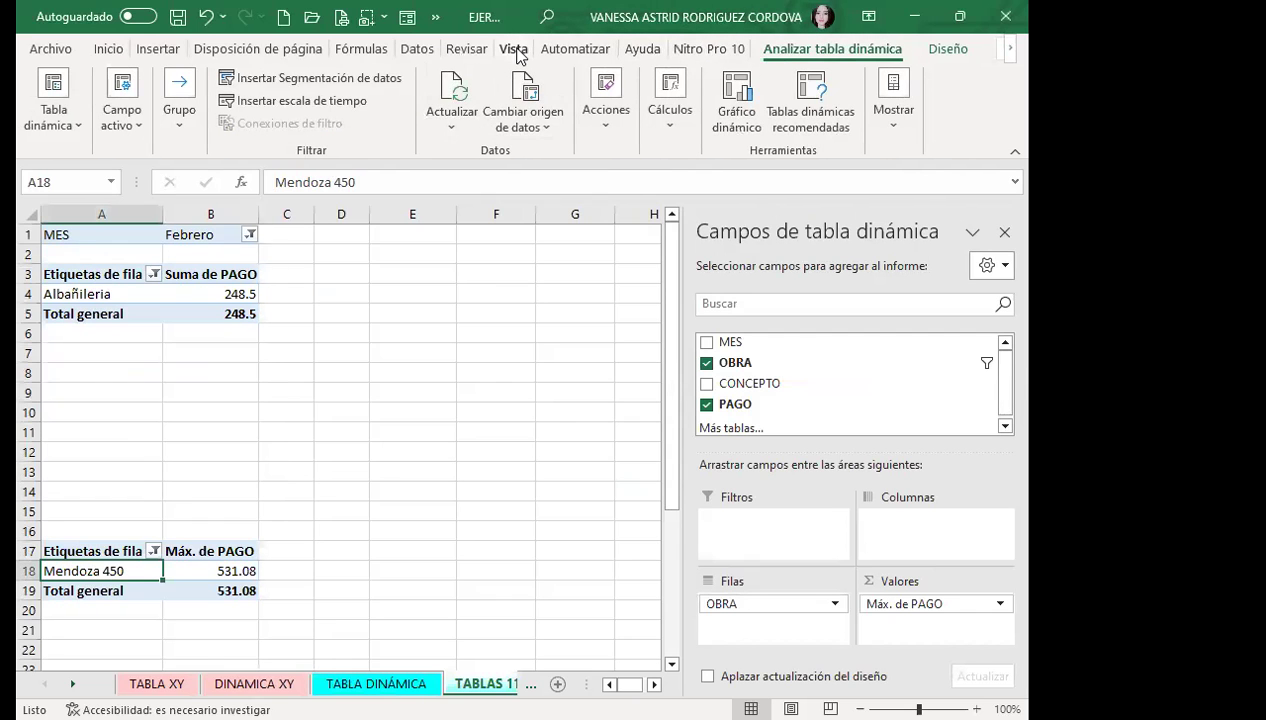
click(515, 50)
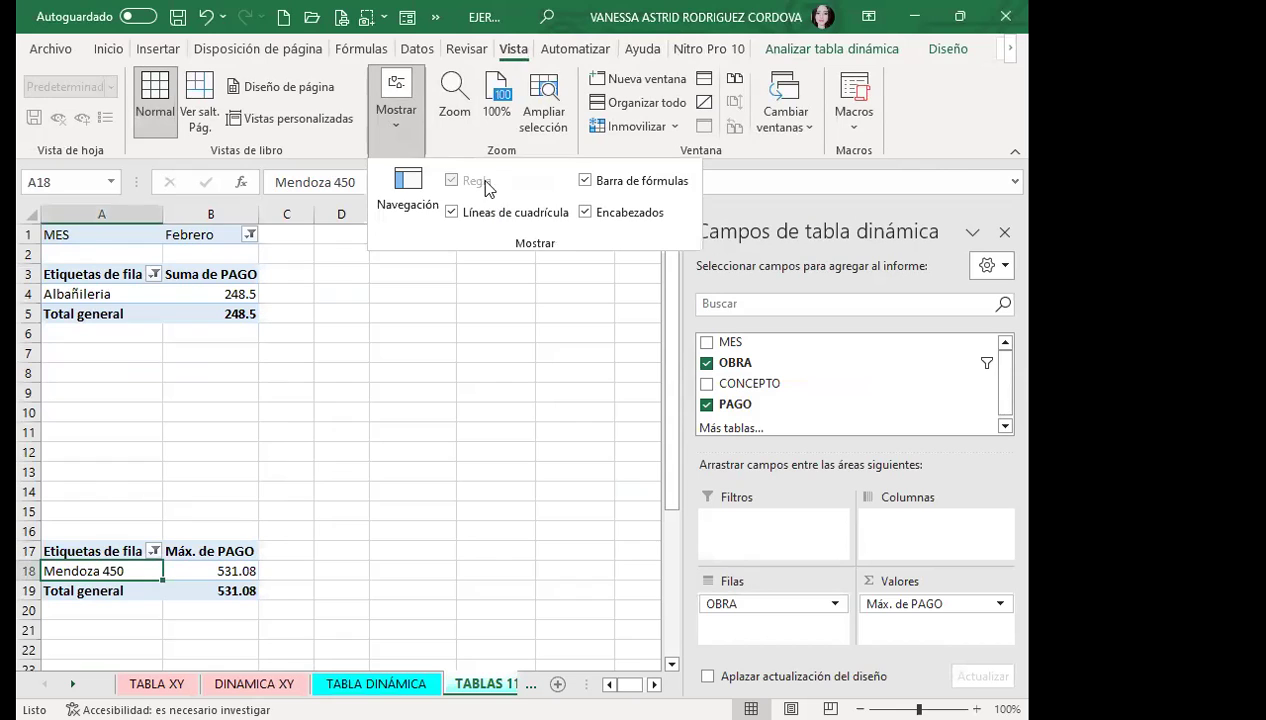
Hide the gridlines on the TABLAS 111 sheet
click(451, 215)
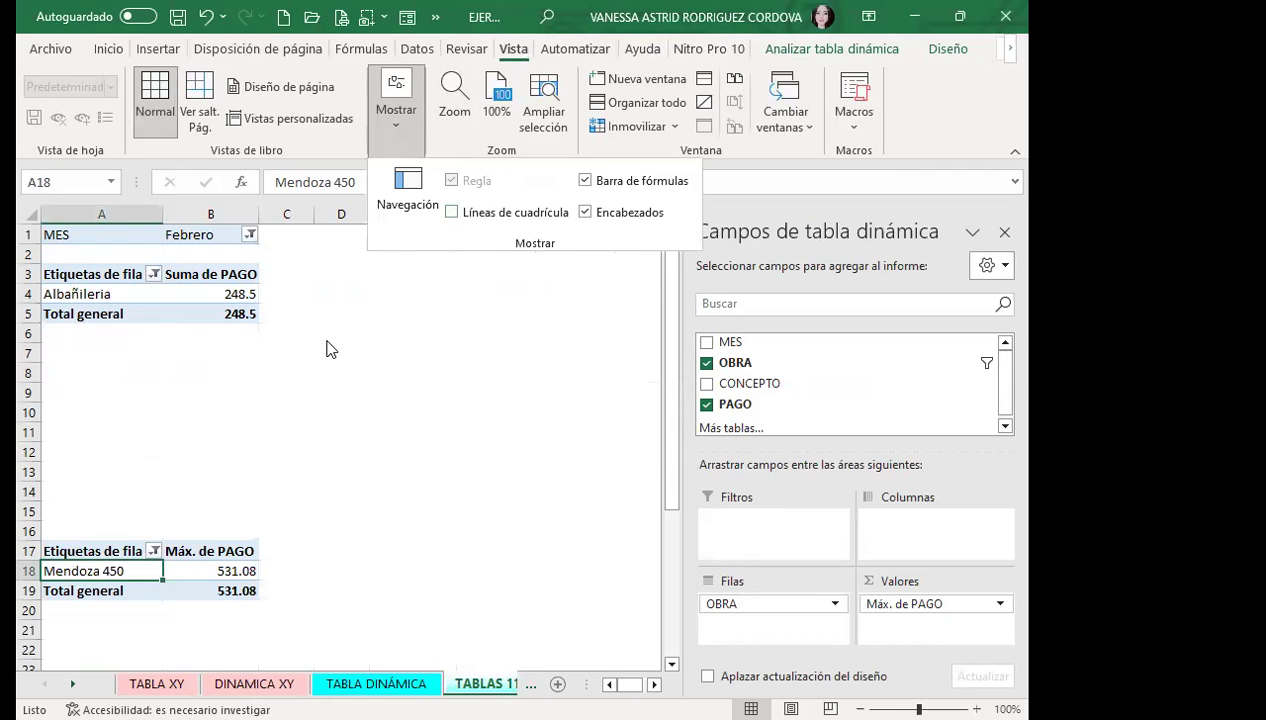
click(158, 50)
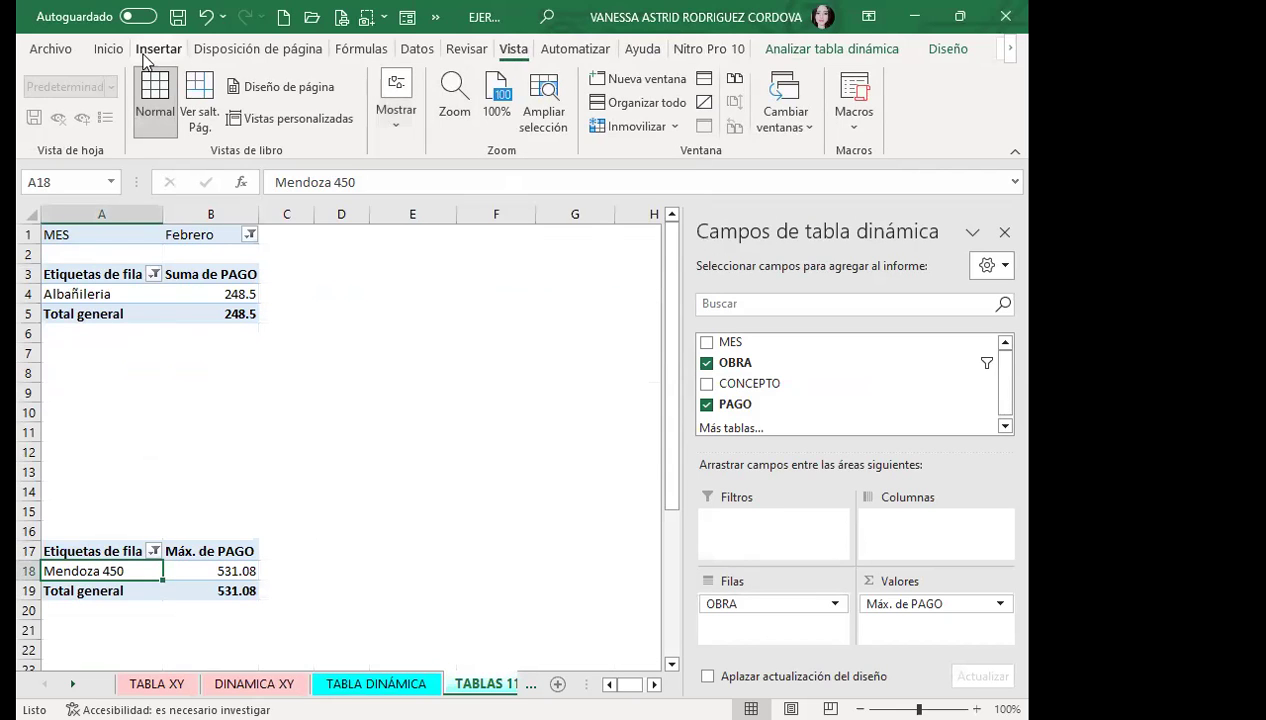
click(50, 50)
click(45, 60)
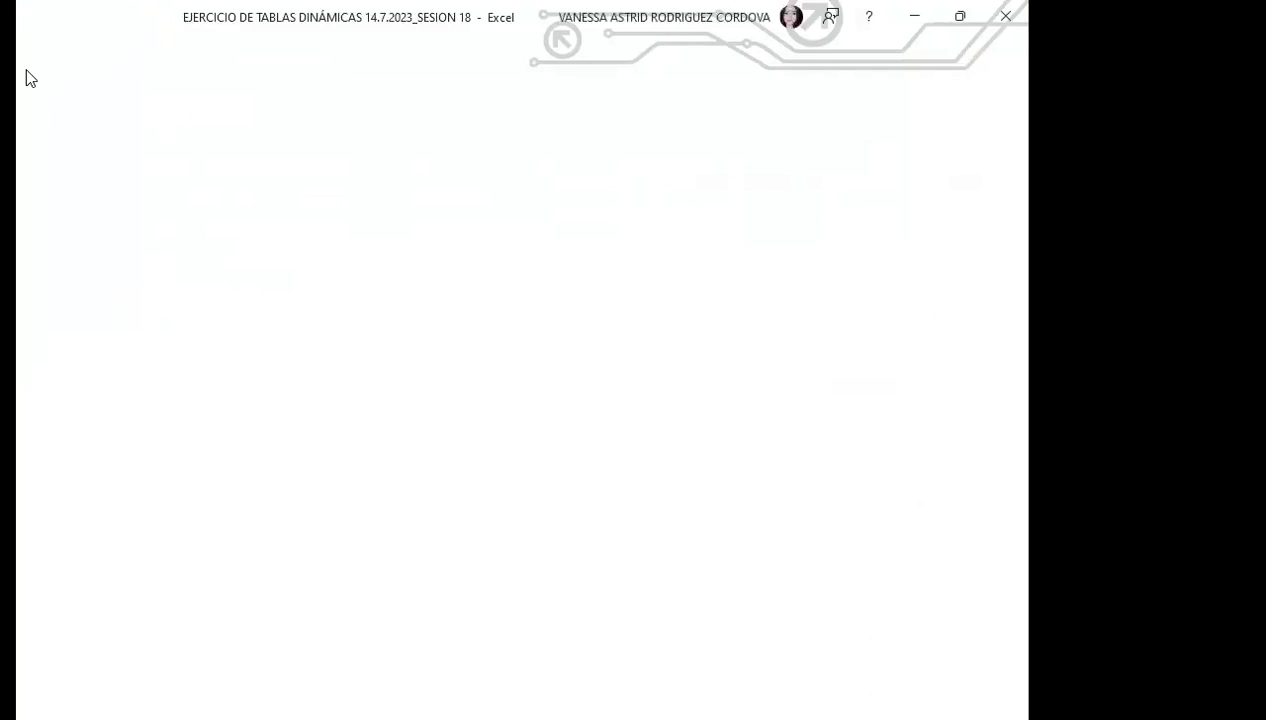
Fill the whole sheet light green, after undoing a gold font and a brown fill
click(30, 215)
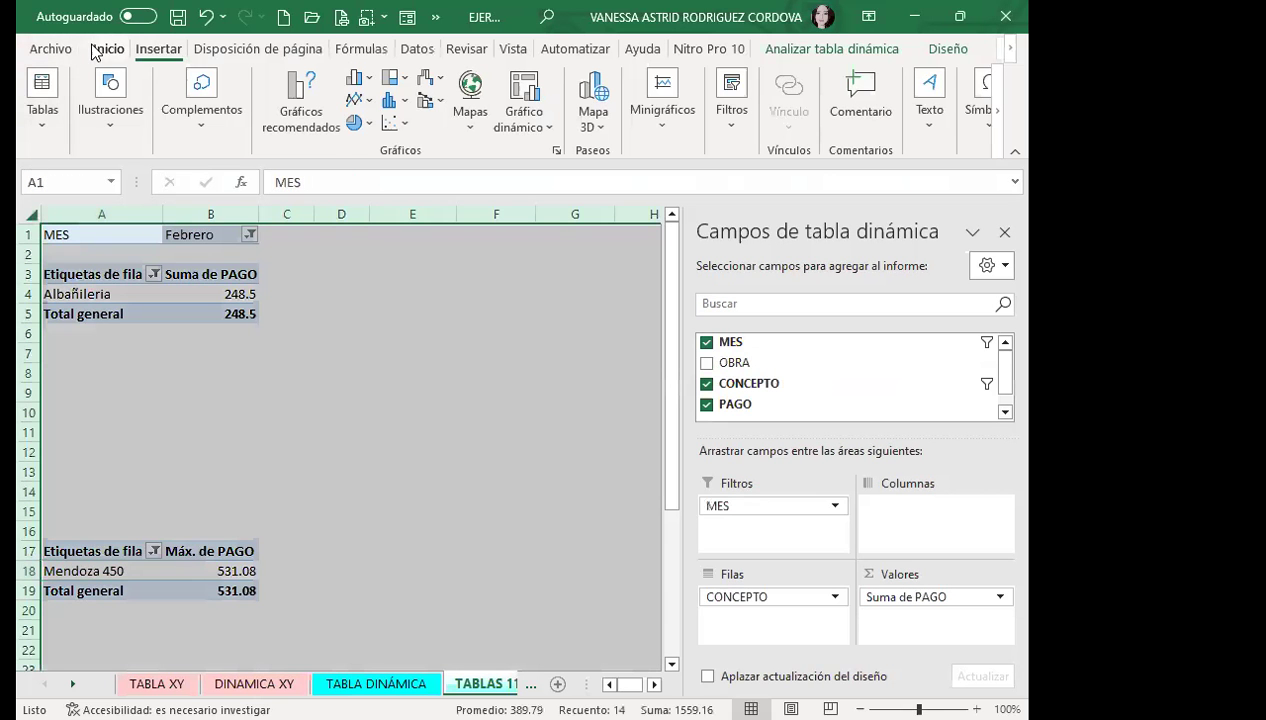
click(108, 49)
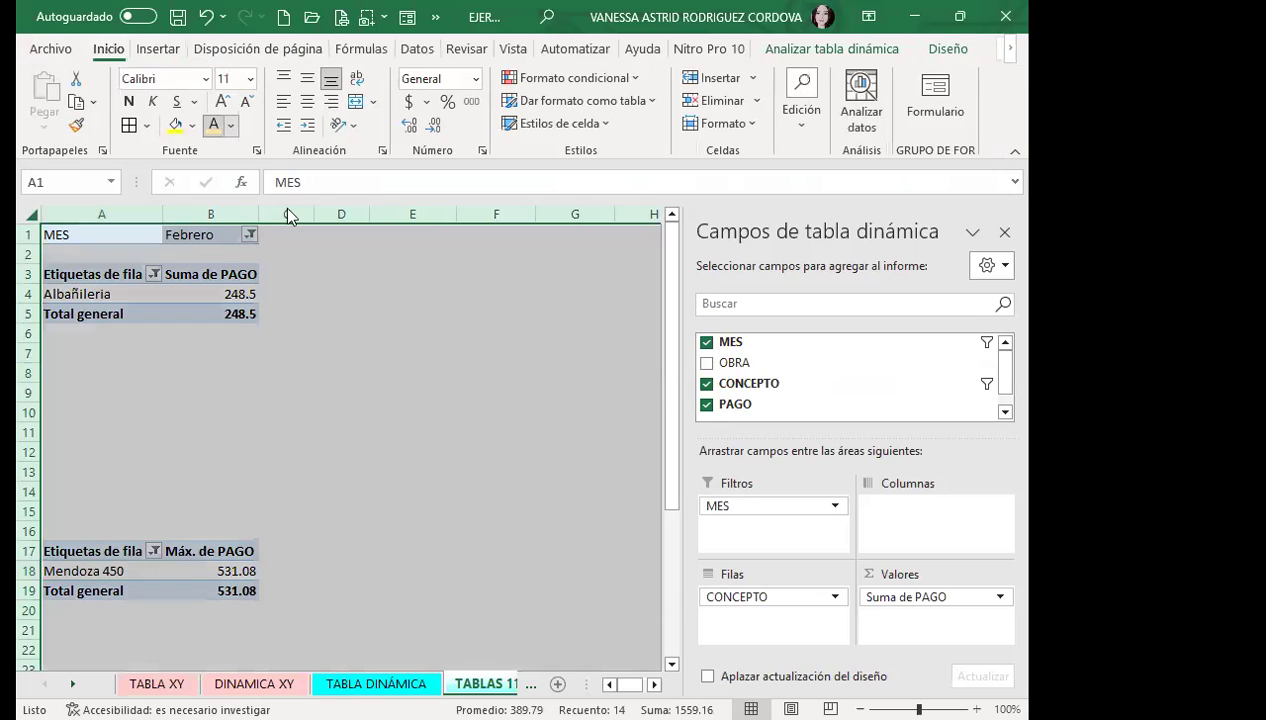
click(230, 125)
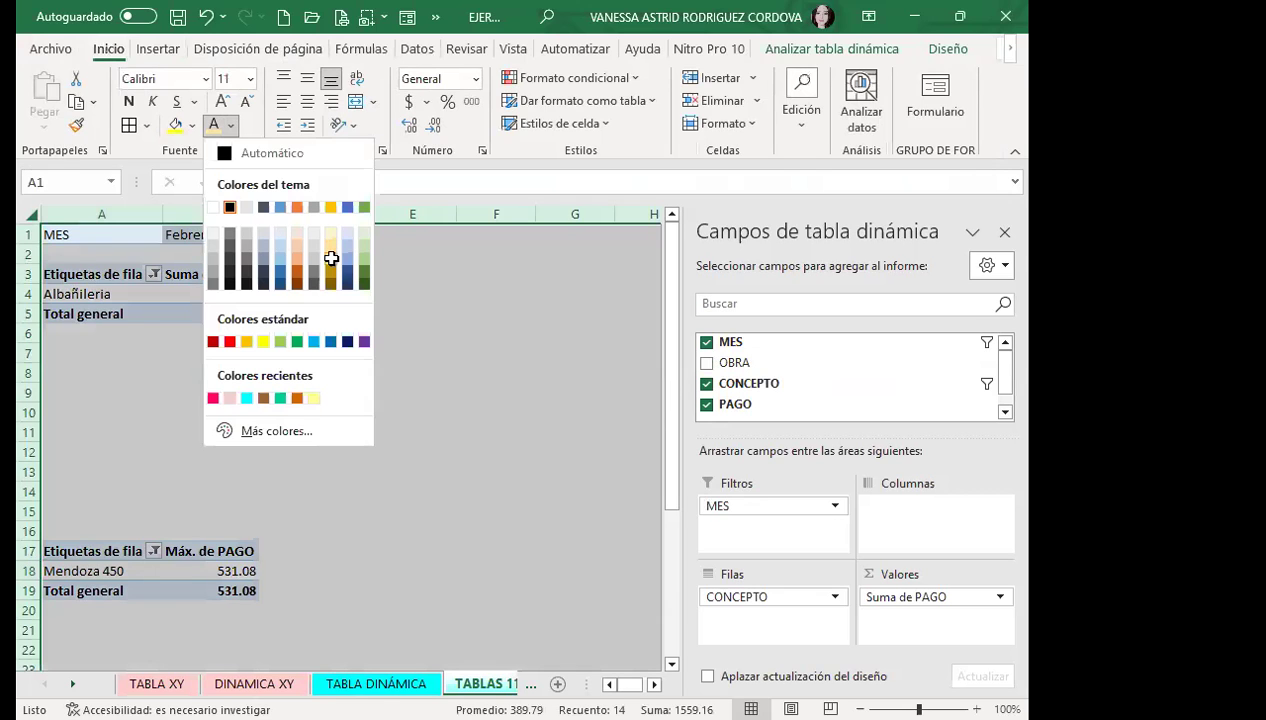
click(331, 259)
key(ctrl+z)
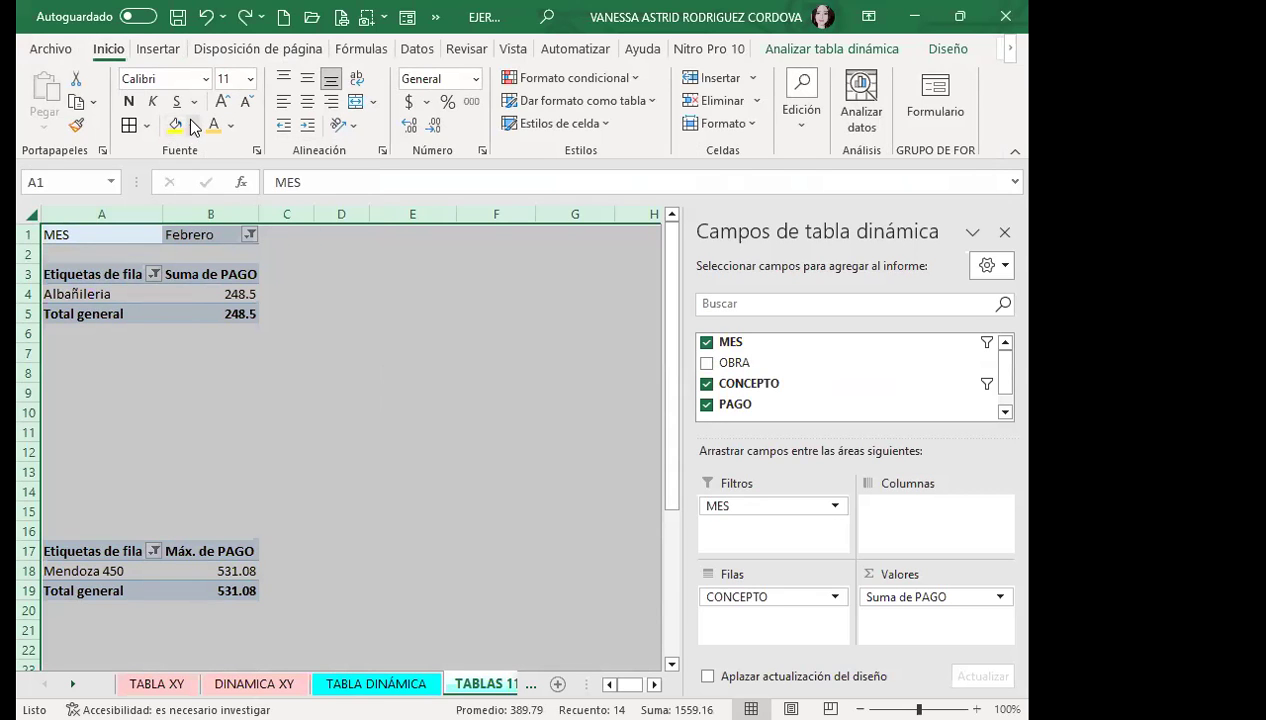
click(192, 125)
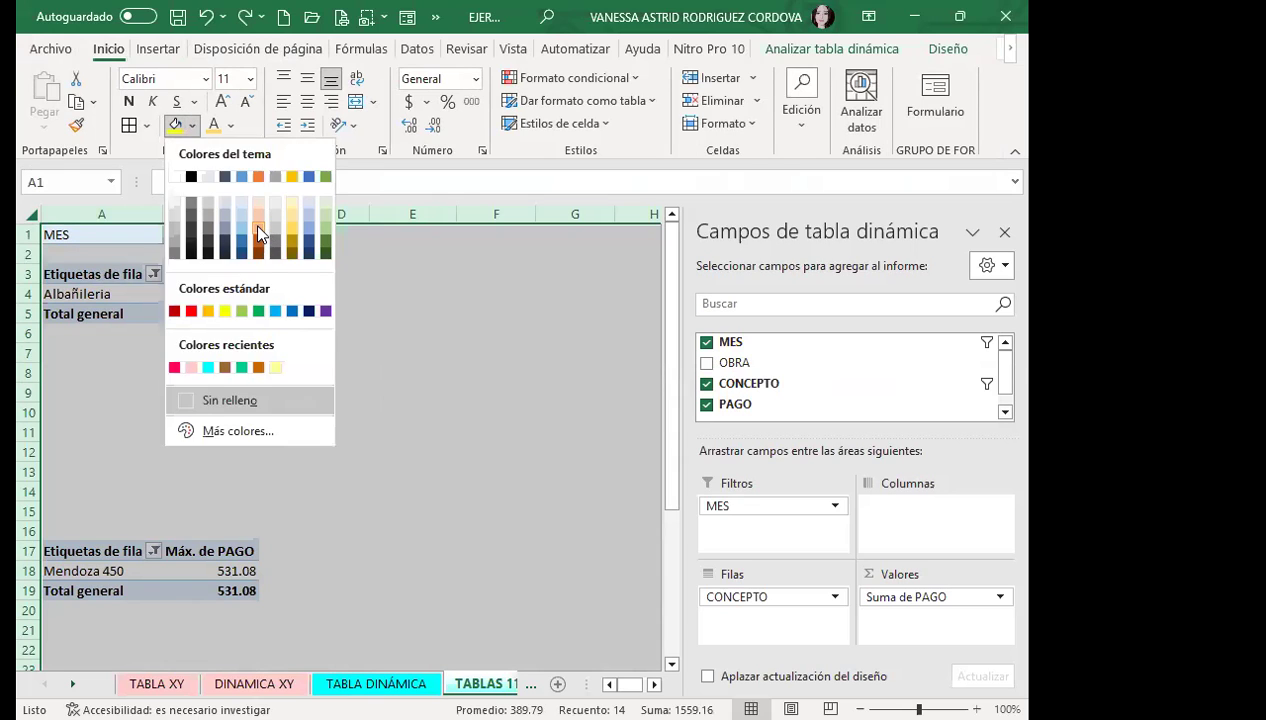
click(256, 229)
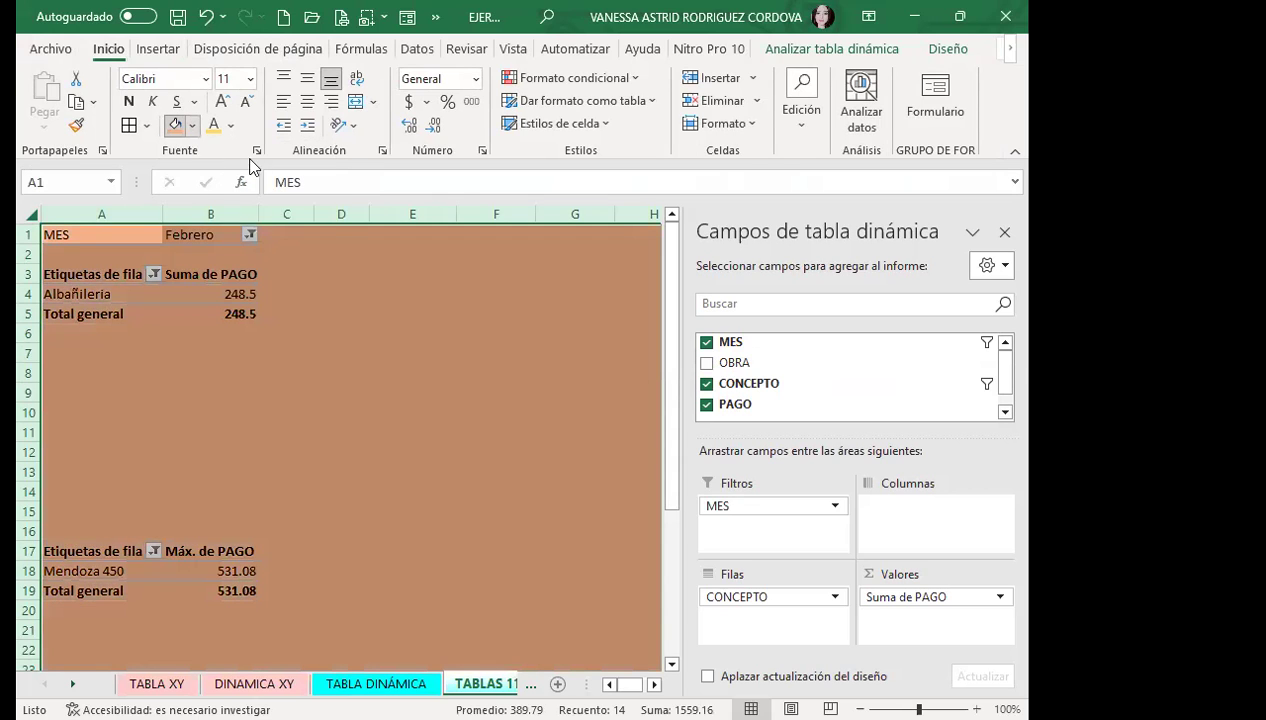
click(192, 125)
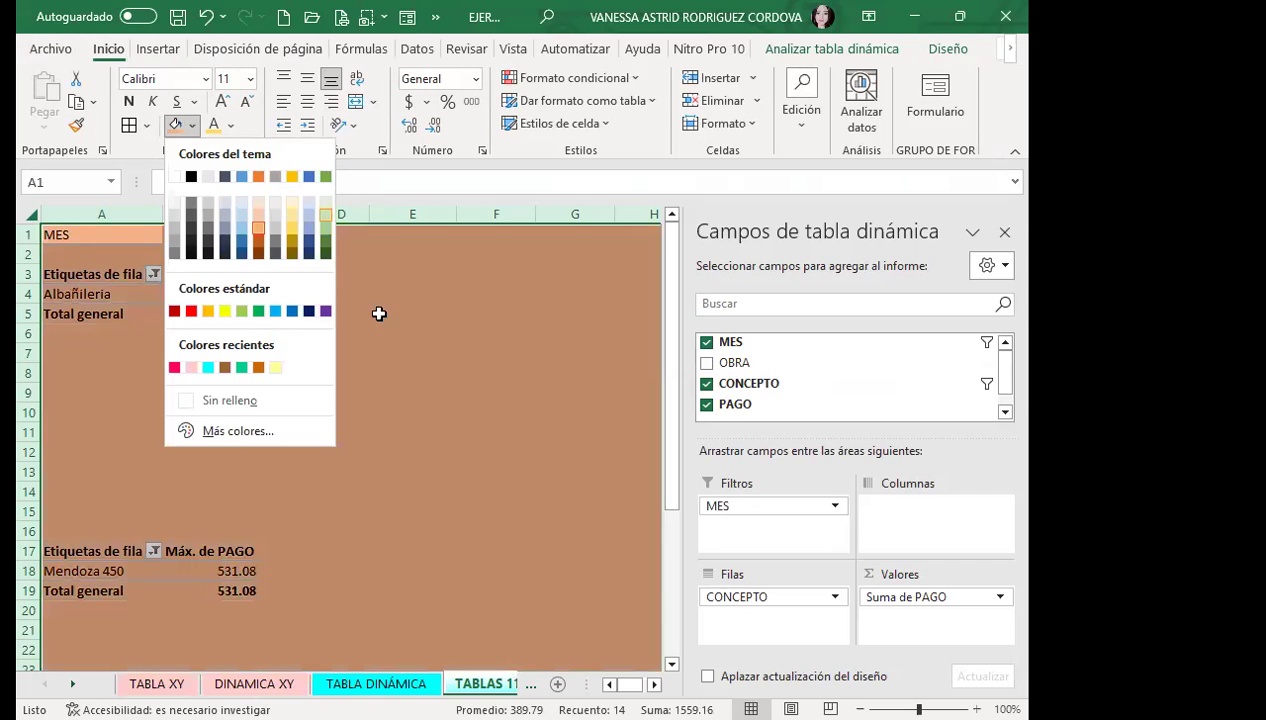
click(325, 215)
drag(107, 237, 237, 313)
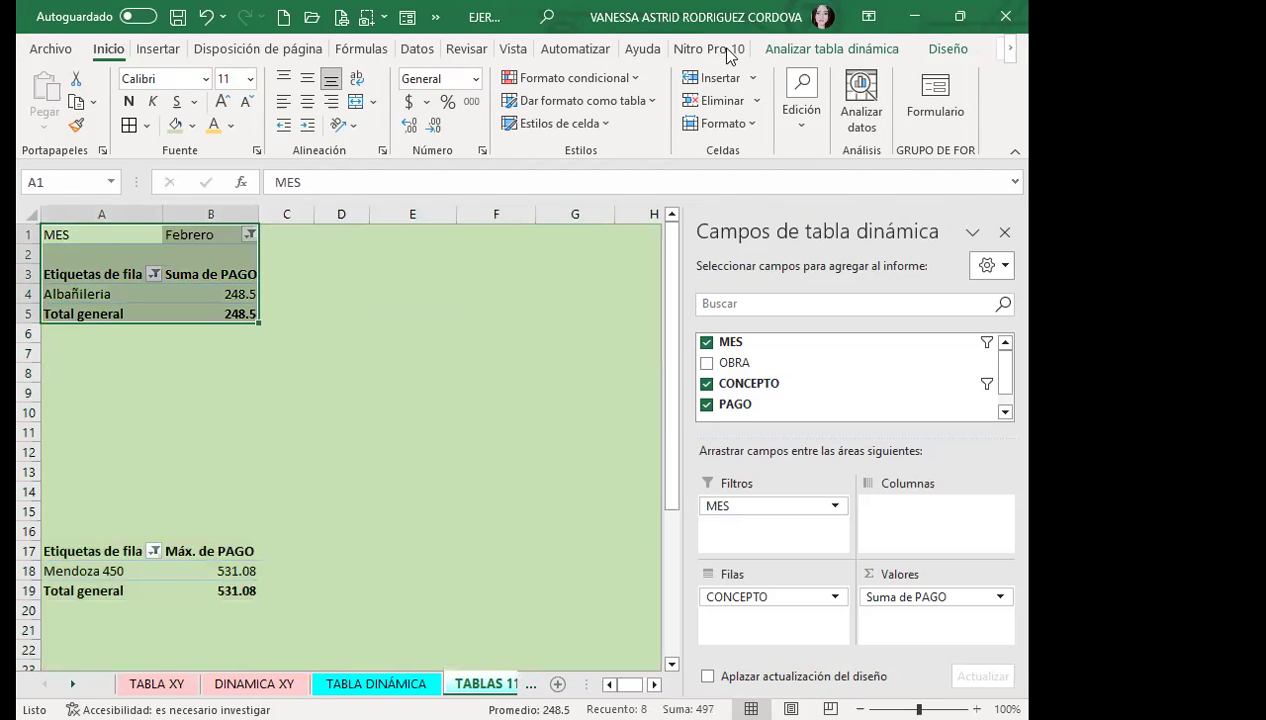
Apply a dark blue Oscuro PivotTable style to the upper Febrero pivot table
click(795, 52)
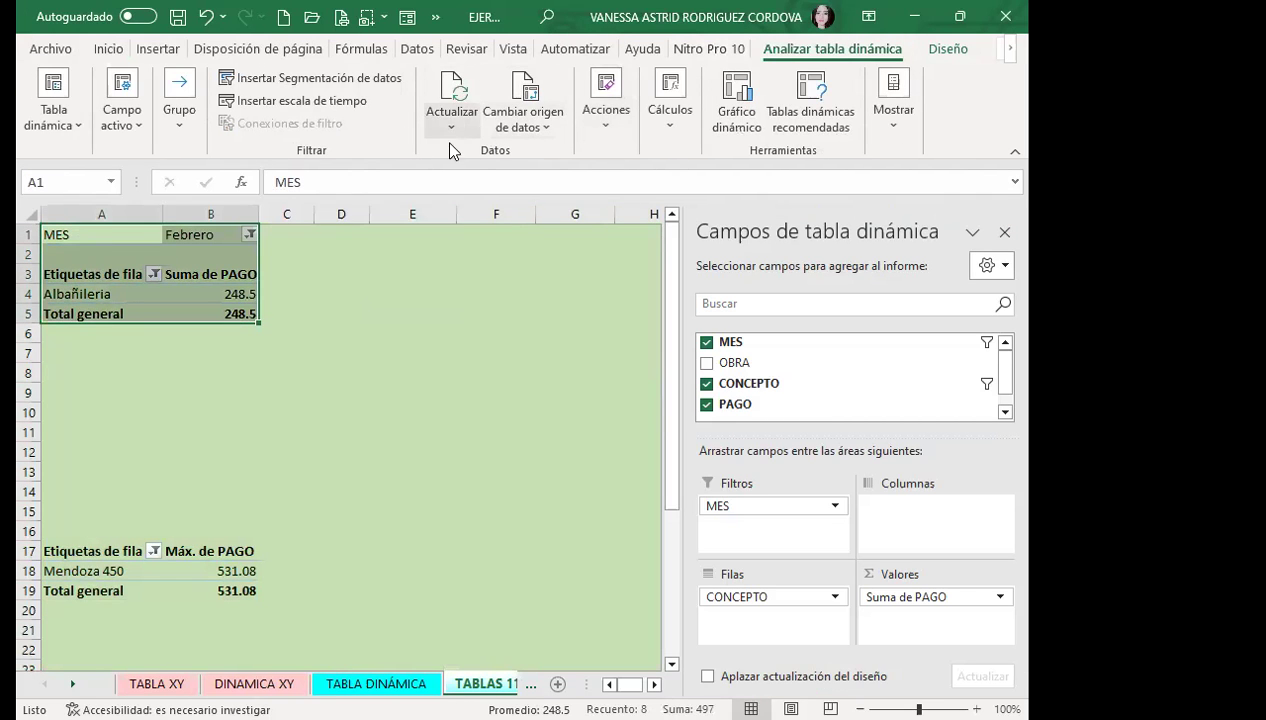
click(601, 129)
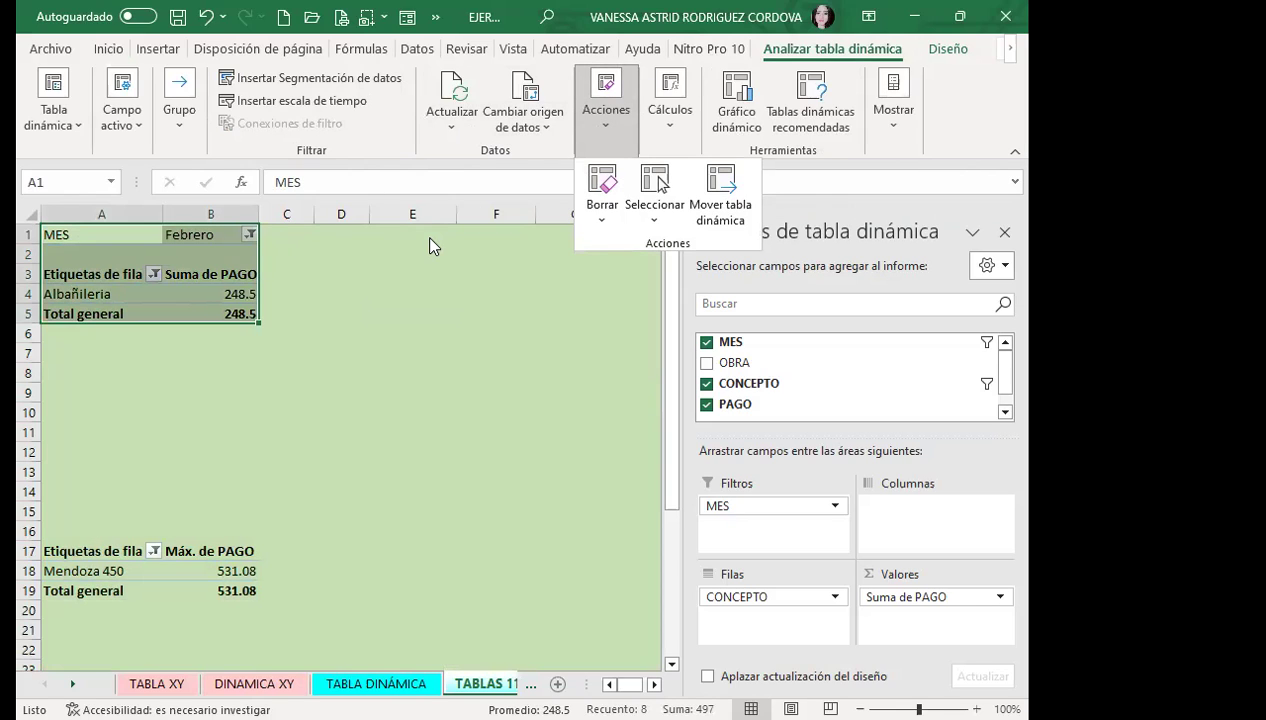
click(171, 295)
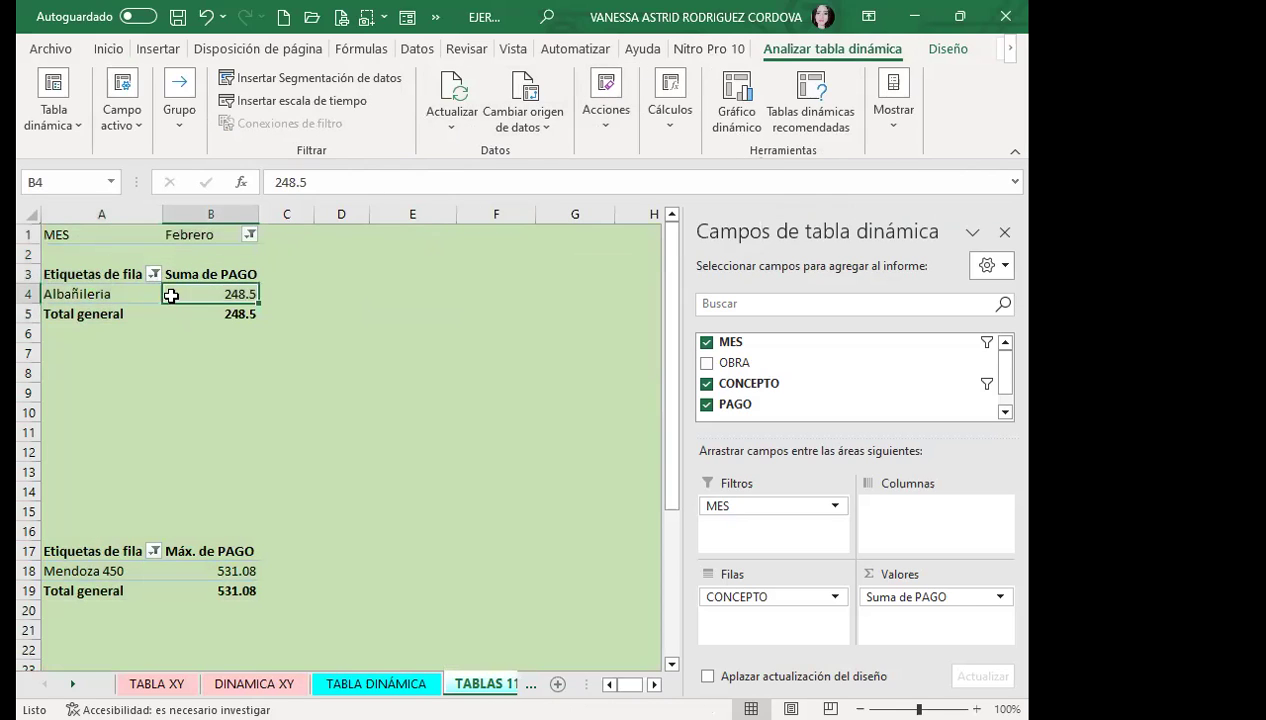
click(945, 50)
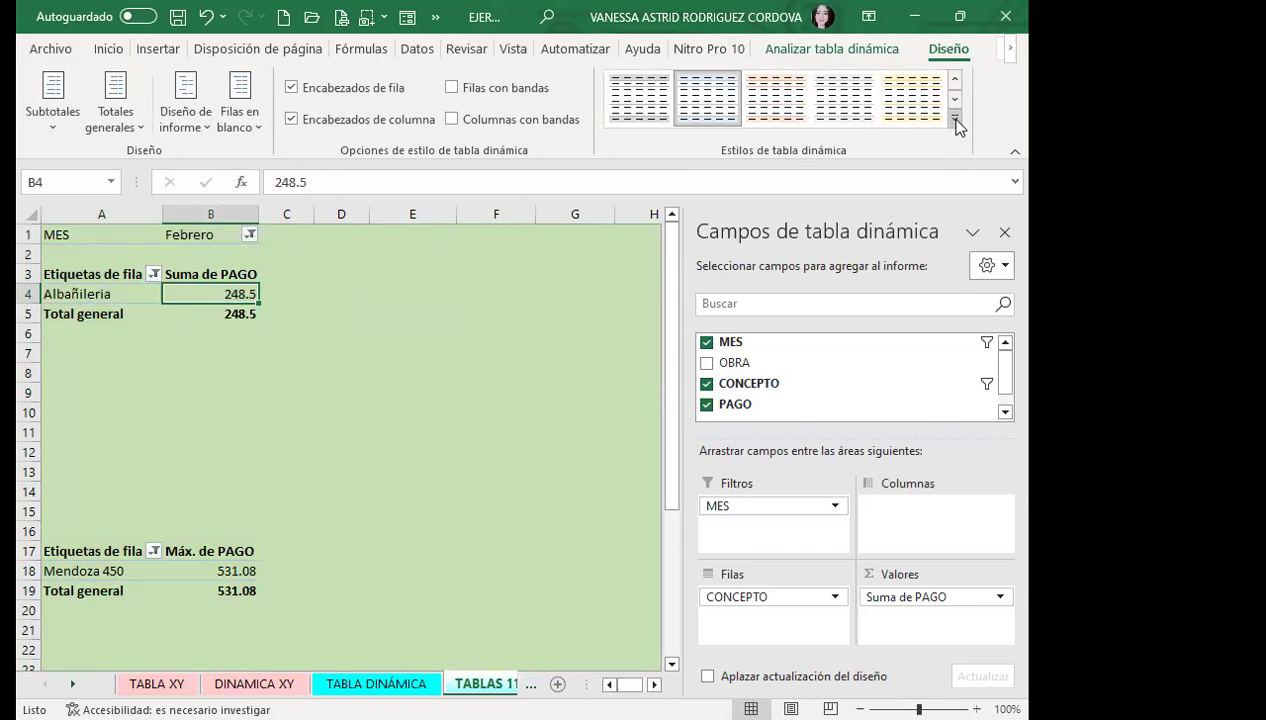
click(955, 121)
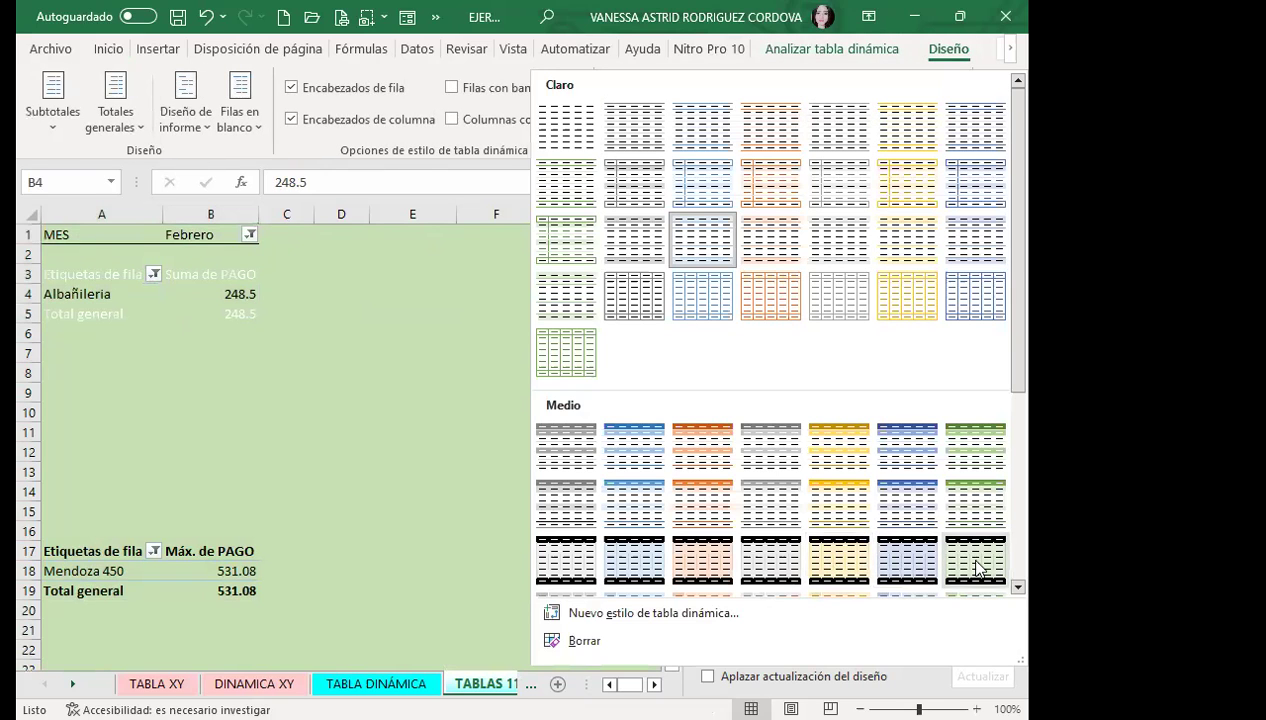
scroll(700, 555, down, 3)
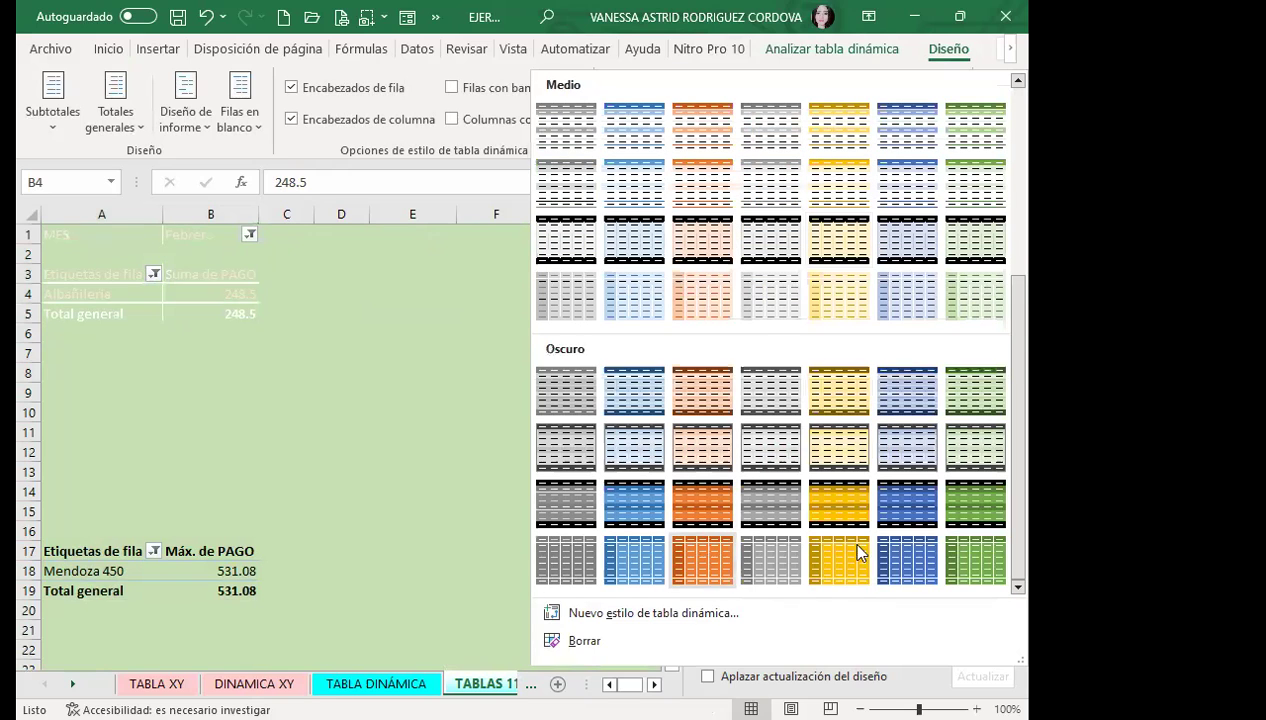
click(918, 552)
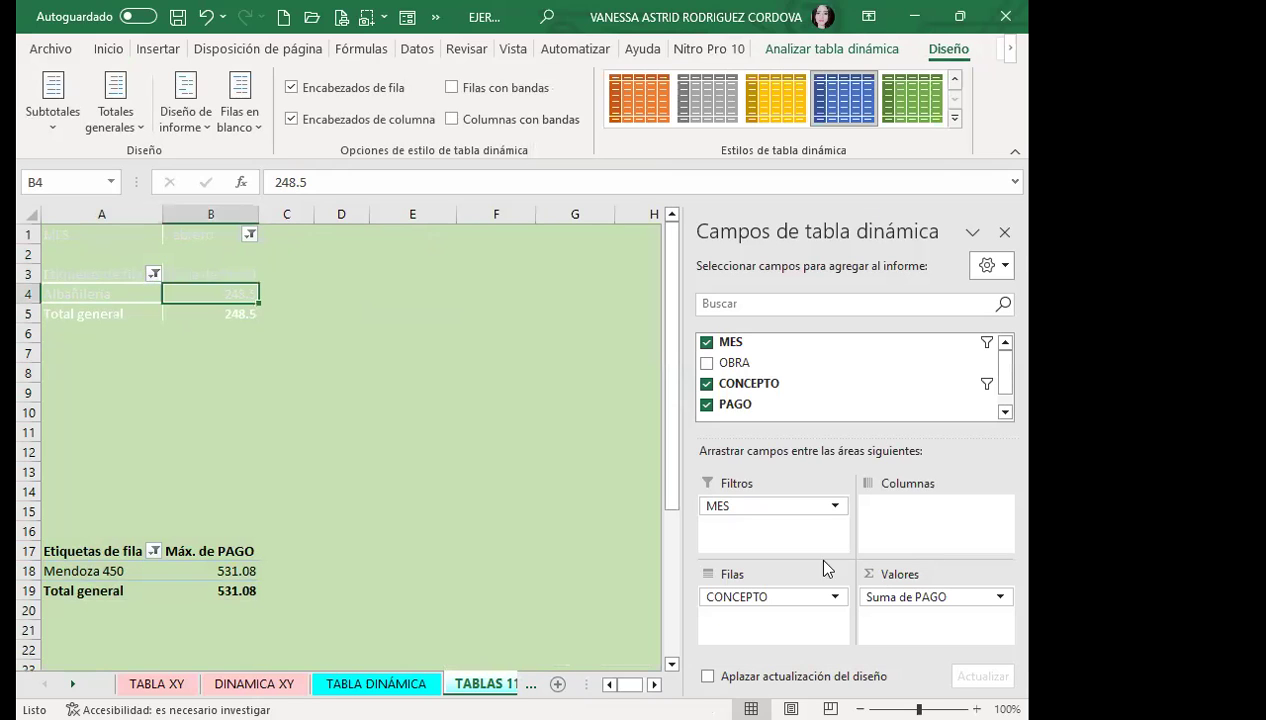
click(120, 270)
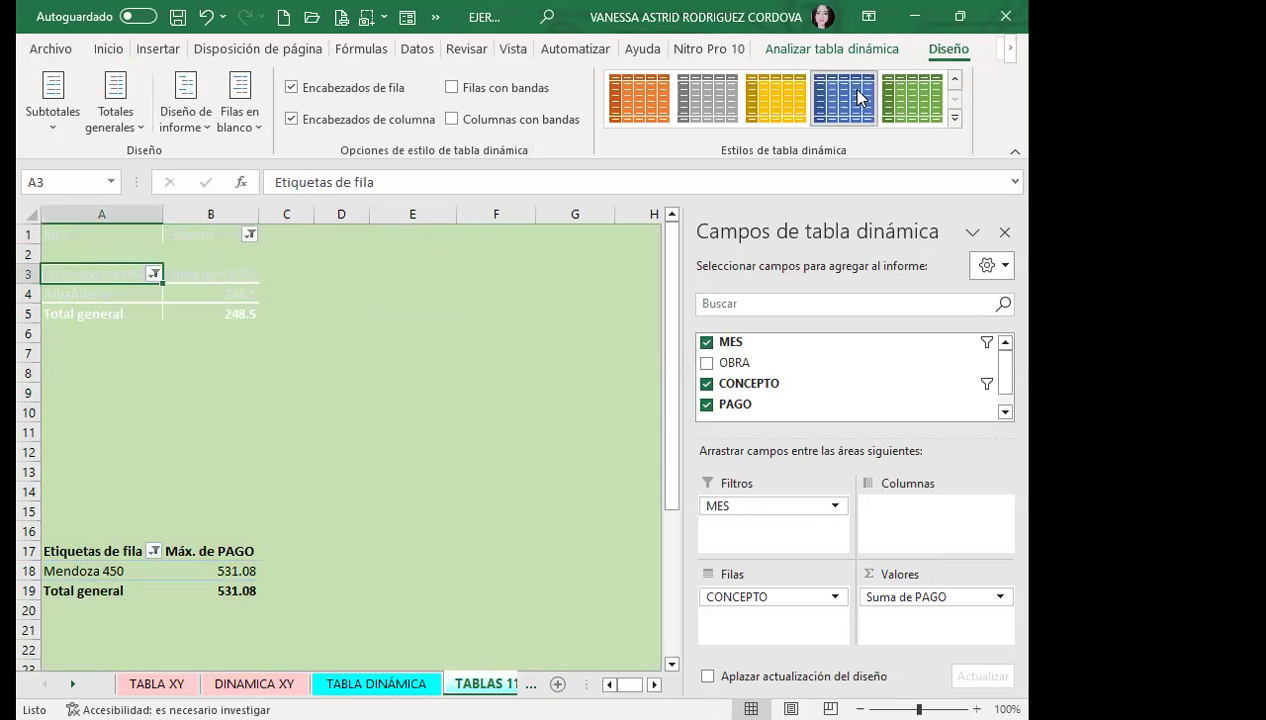
mouse_move(100, 235)
mouse_down()
mouse_move(250, 293)
mouse_move(252, 313)
mouse_up()
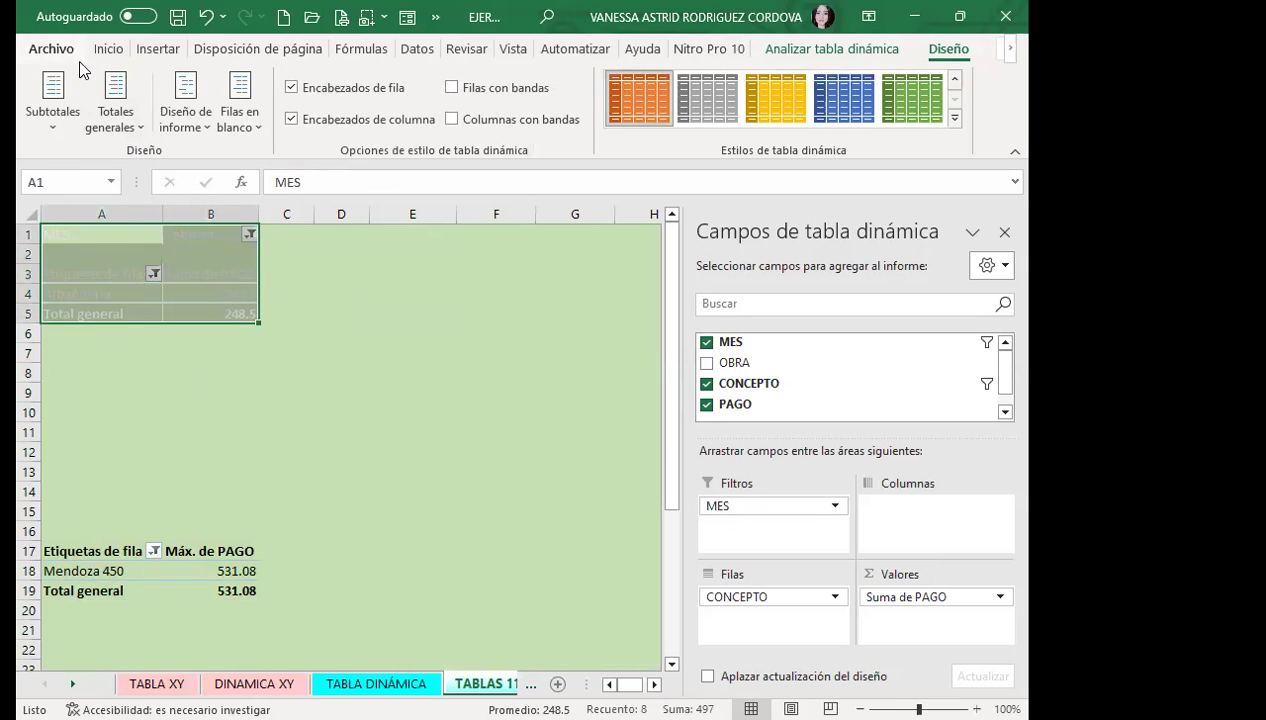
Make the Febrero pivot table's text black and bold
click(108, 48)
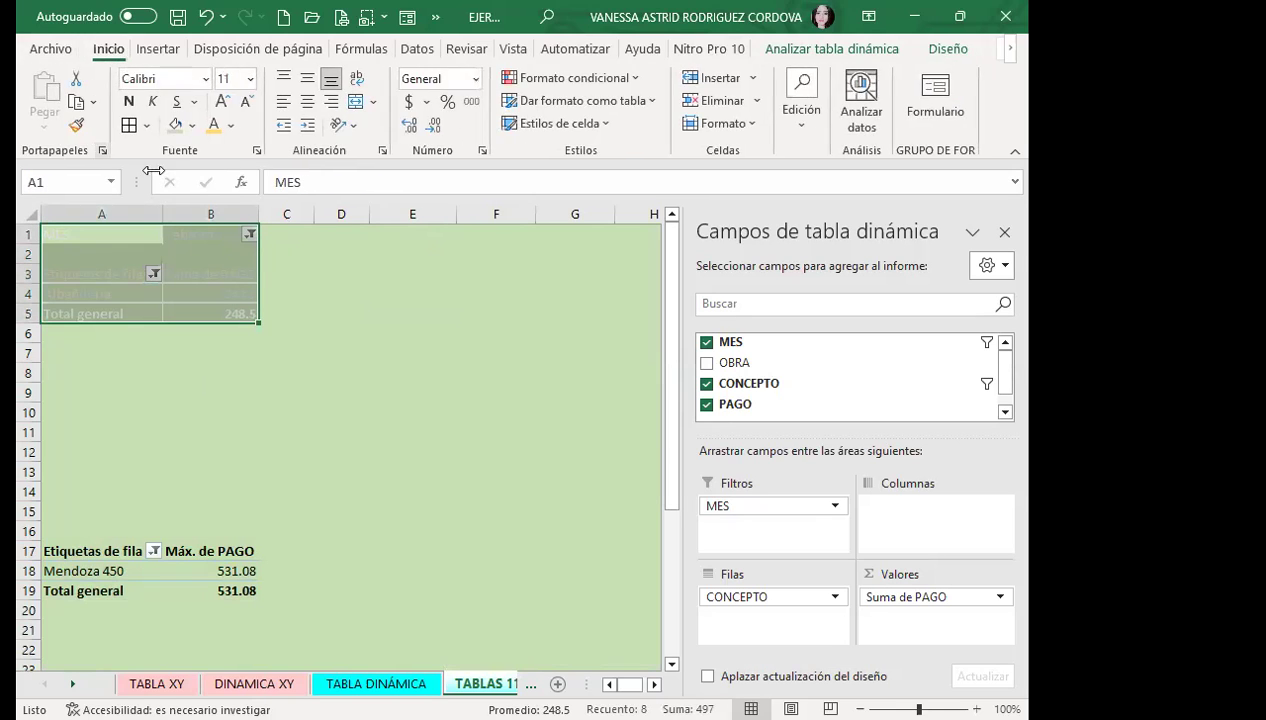
click(232, 125)
click(255, 77)
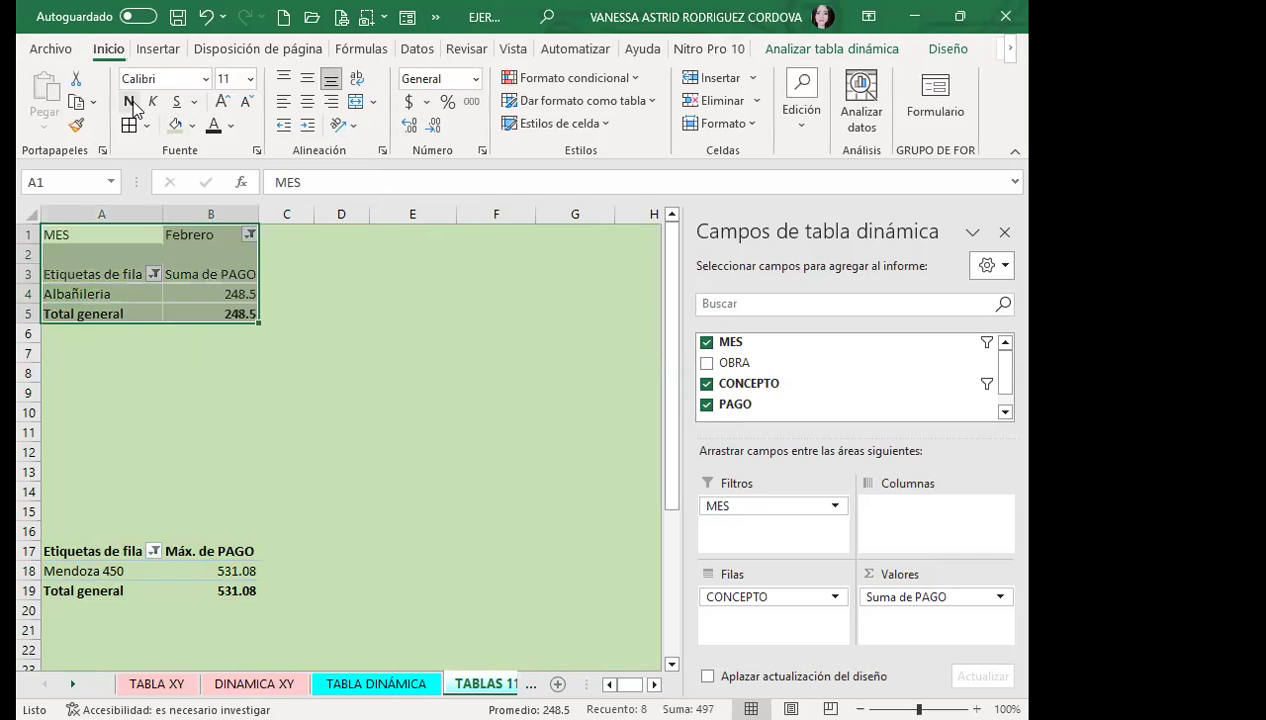
click(130, 102)
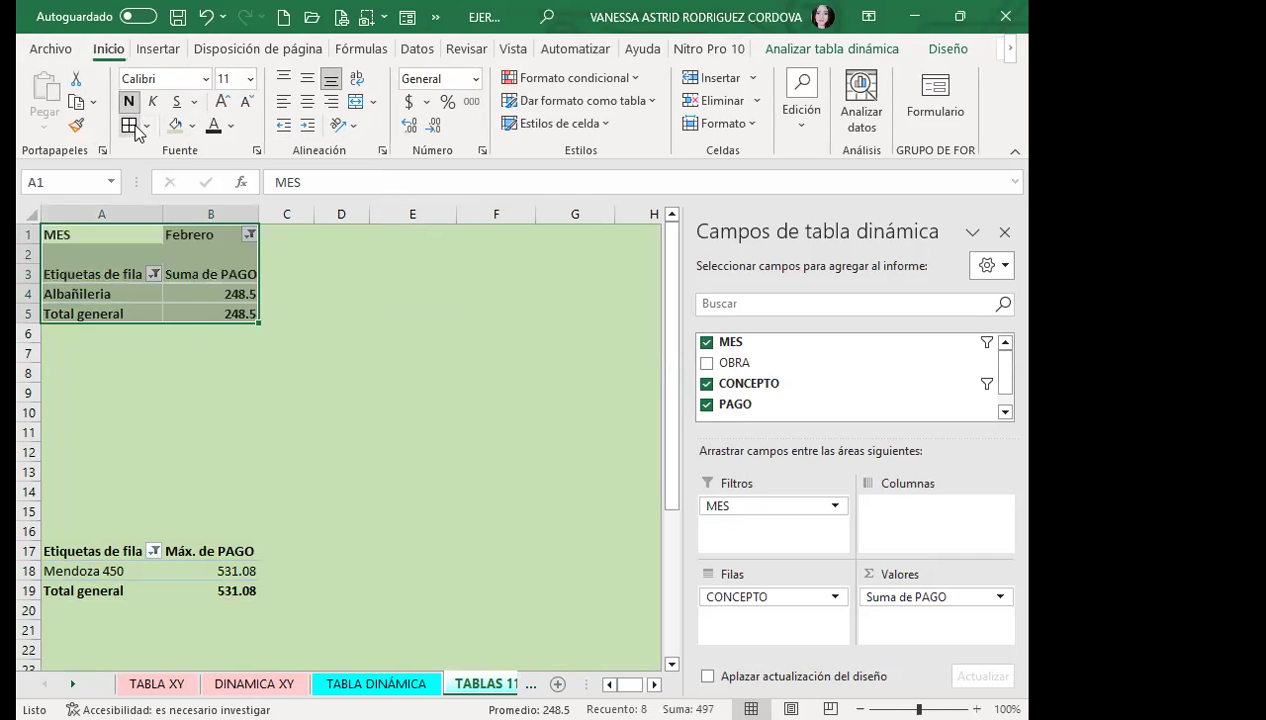
Add red outline and inside borders to every cell of the pivot table
key(ctrl+1)
click(524, 376)
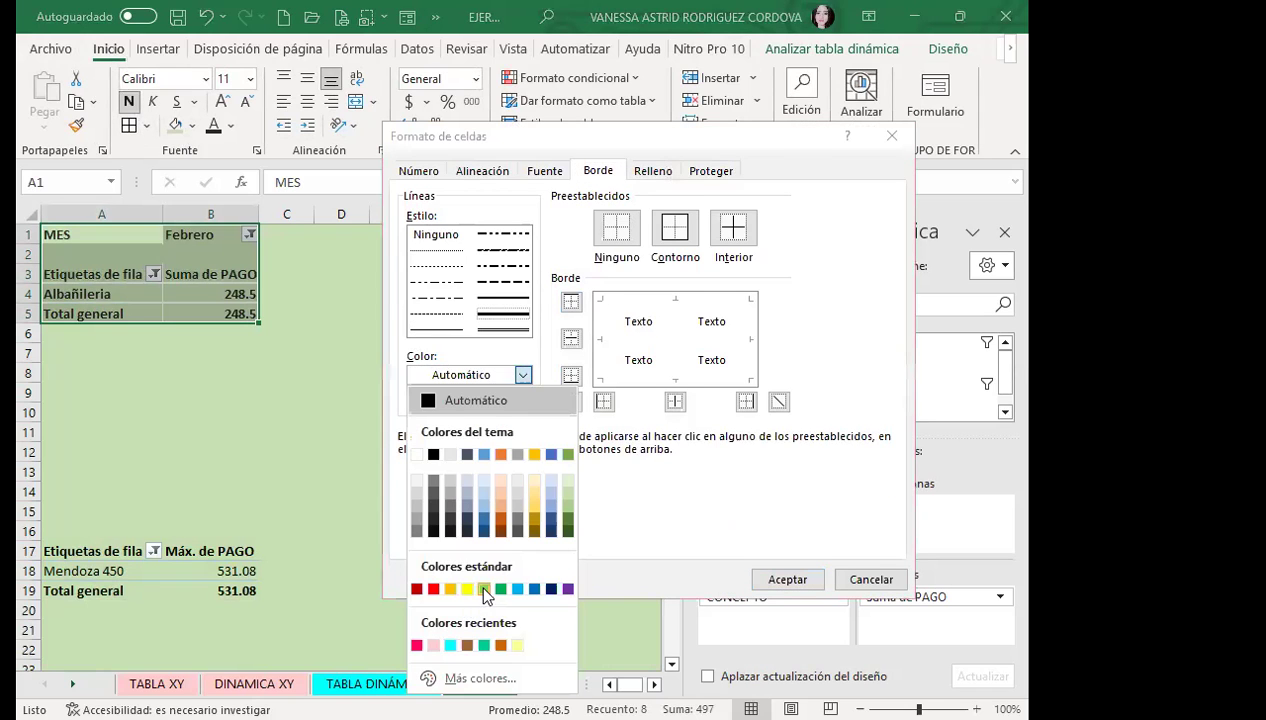
click(433, 590)
click(675, 228)
click(733, 228)
click(760, 579)
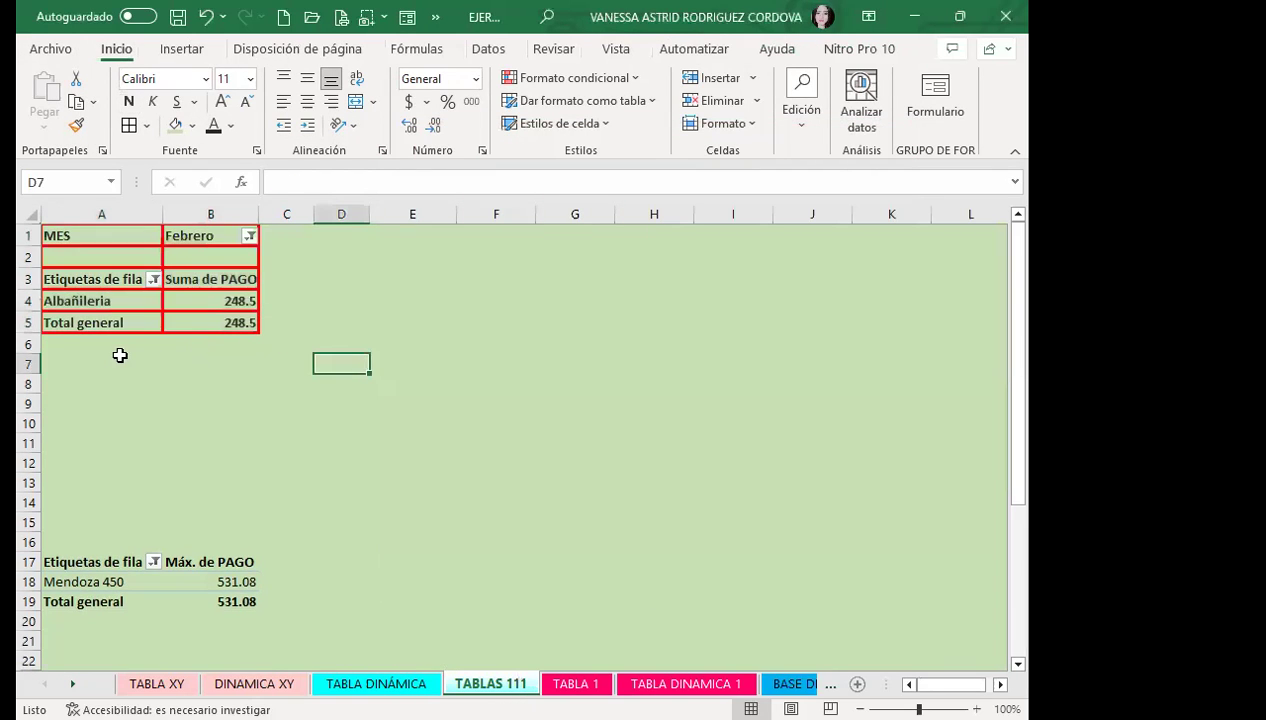
scroll(113, 485, down, 2)
click(106, 461)
drag(106, 461, 226, 500)
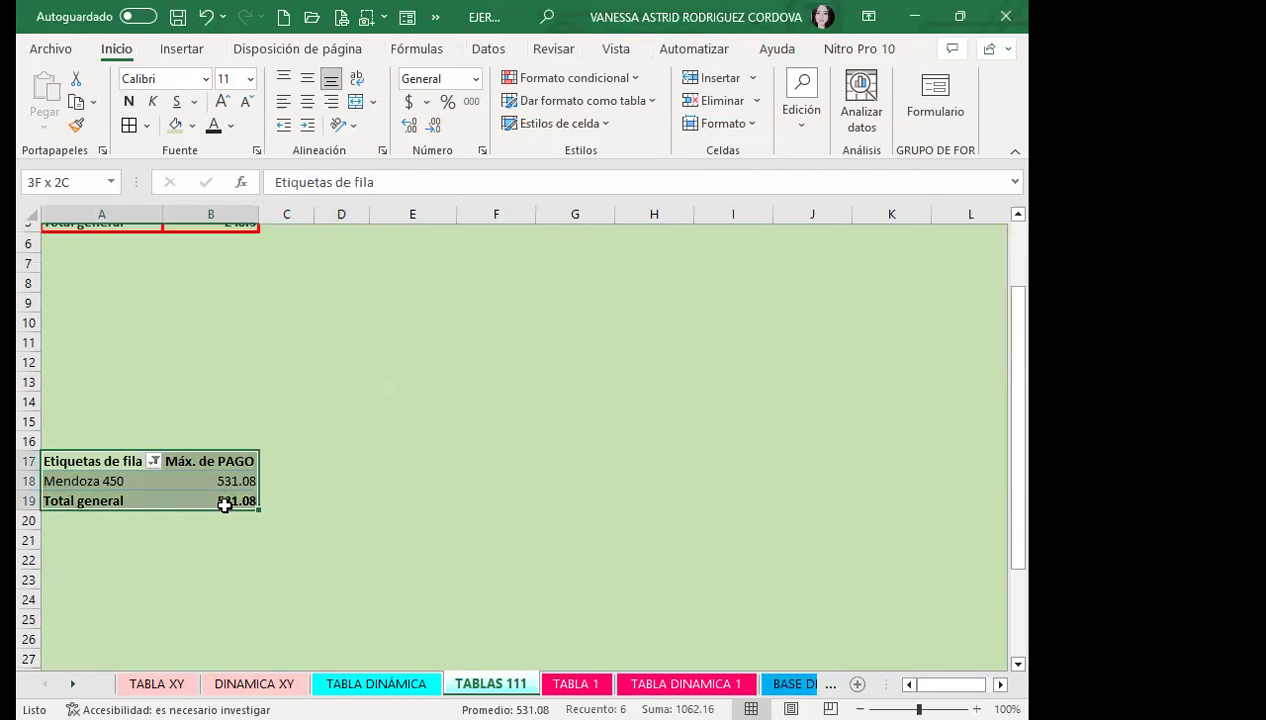
click(950, 52)
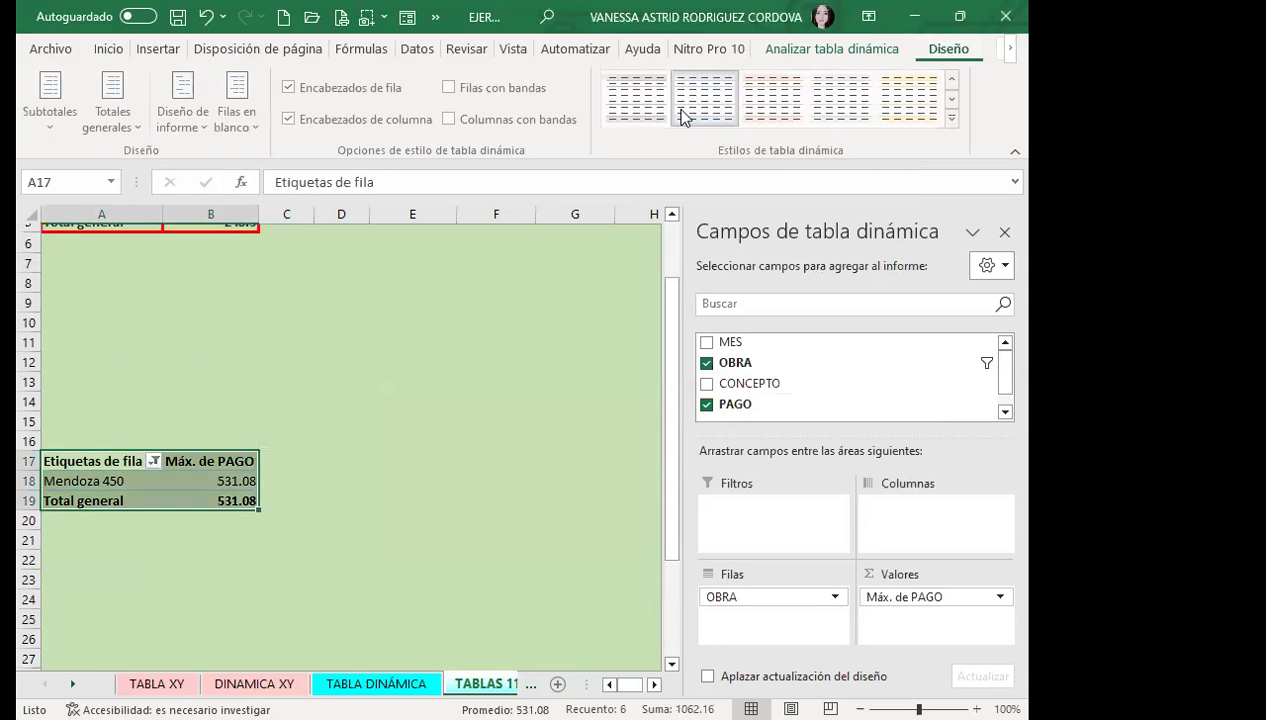
click(954, 119)
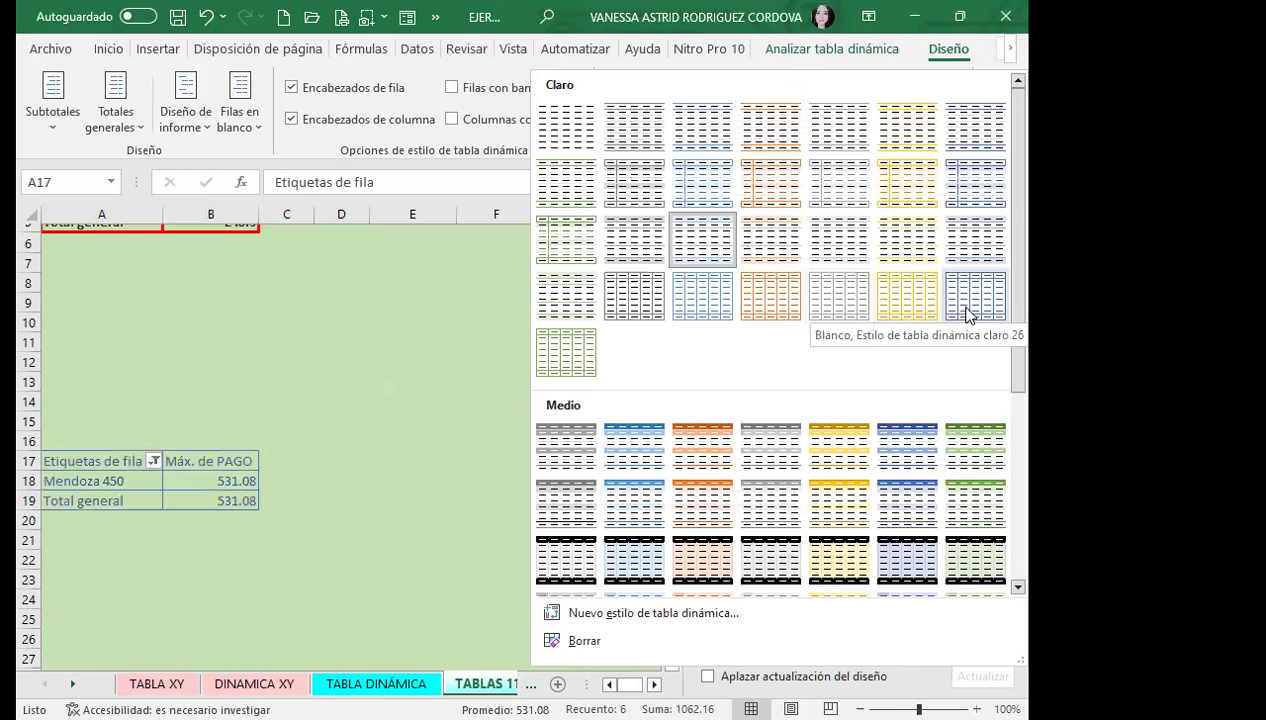
click(122, 47)
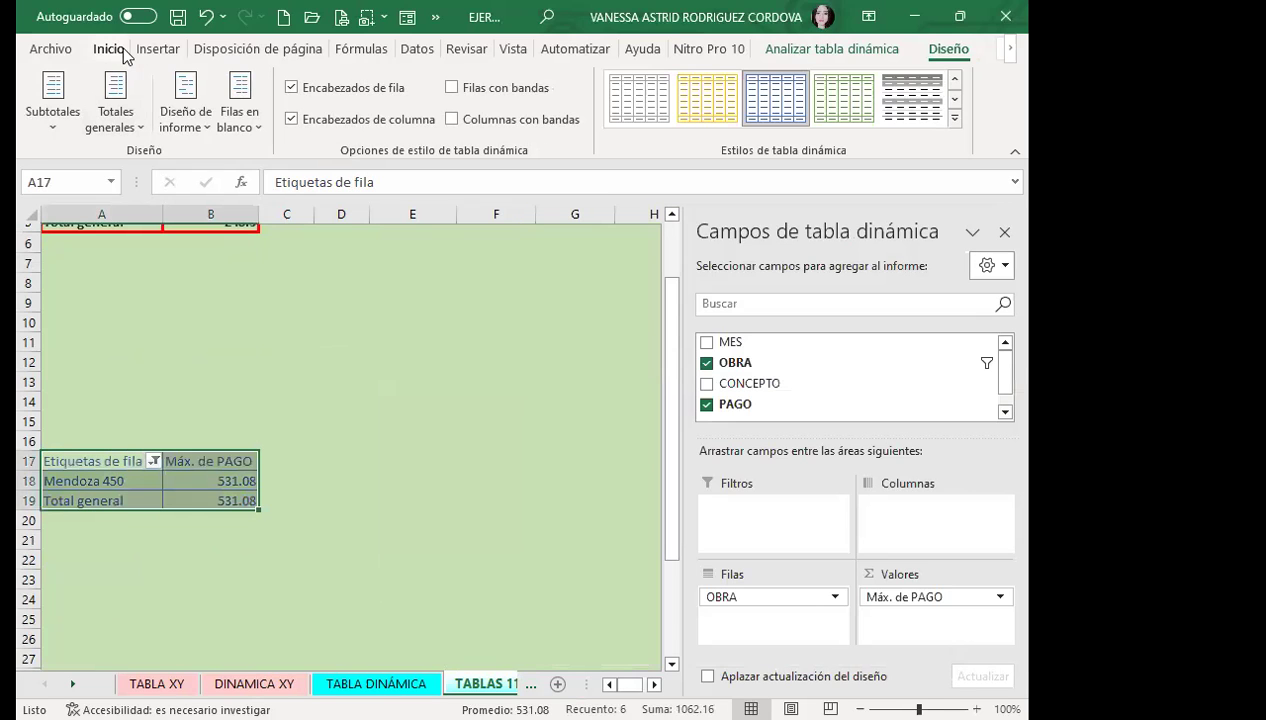
click(122, 47)
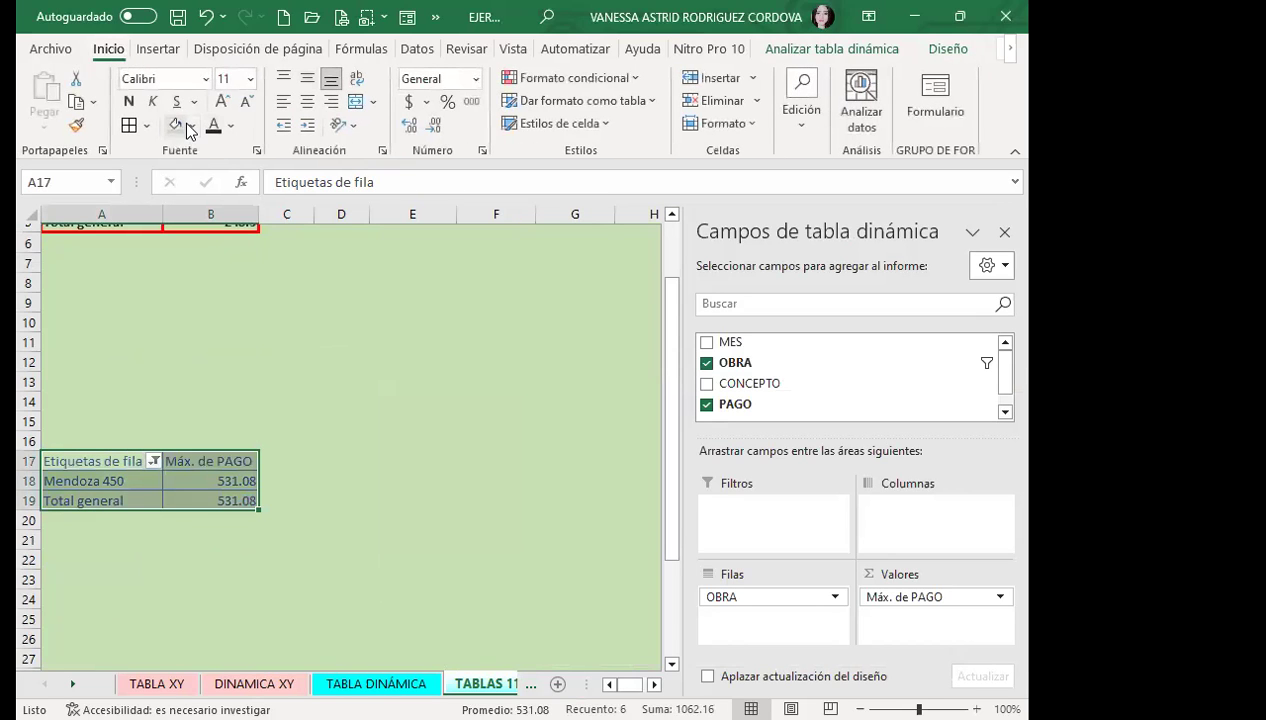
click(194, 124)
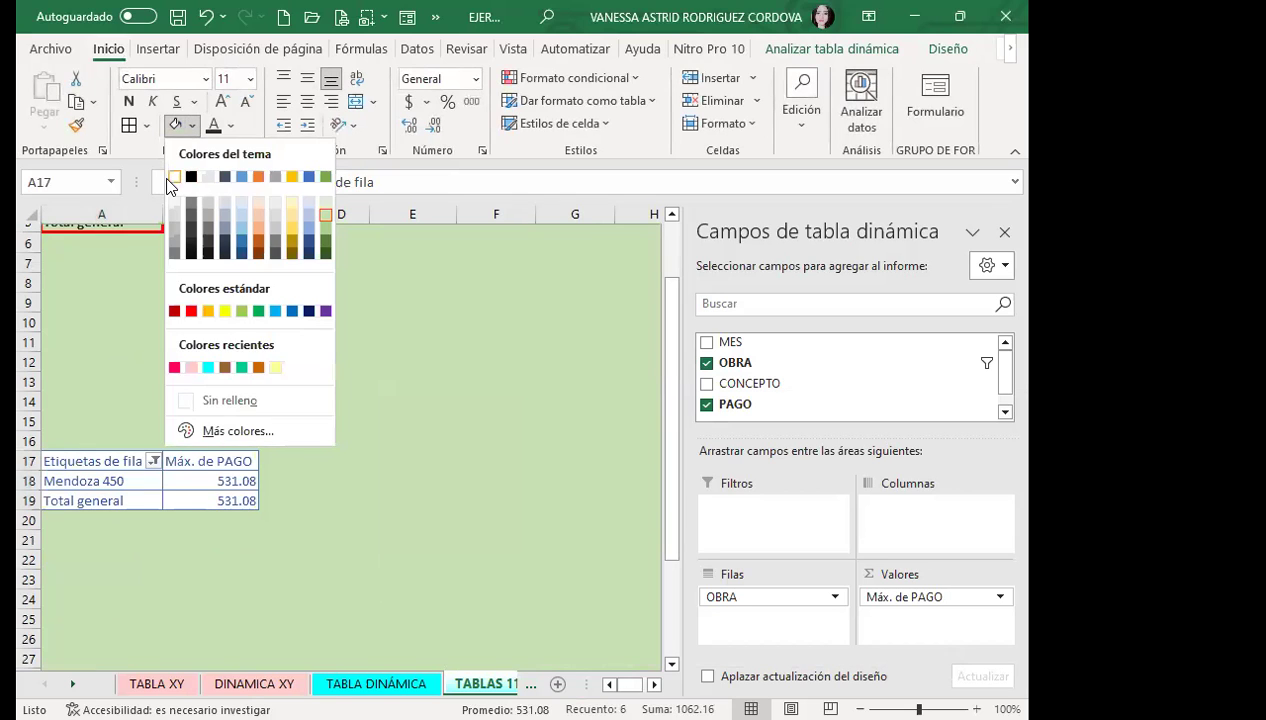
click(310, 464)
scroll(249, 387, up, 2)
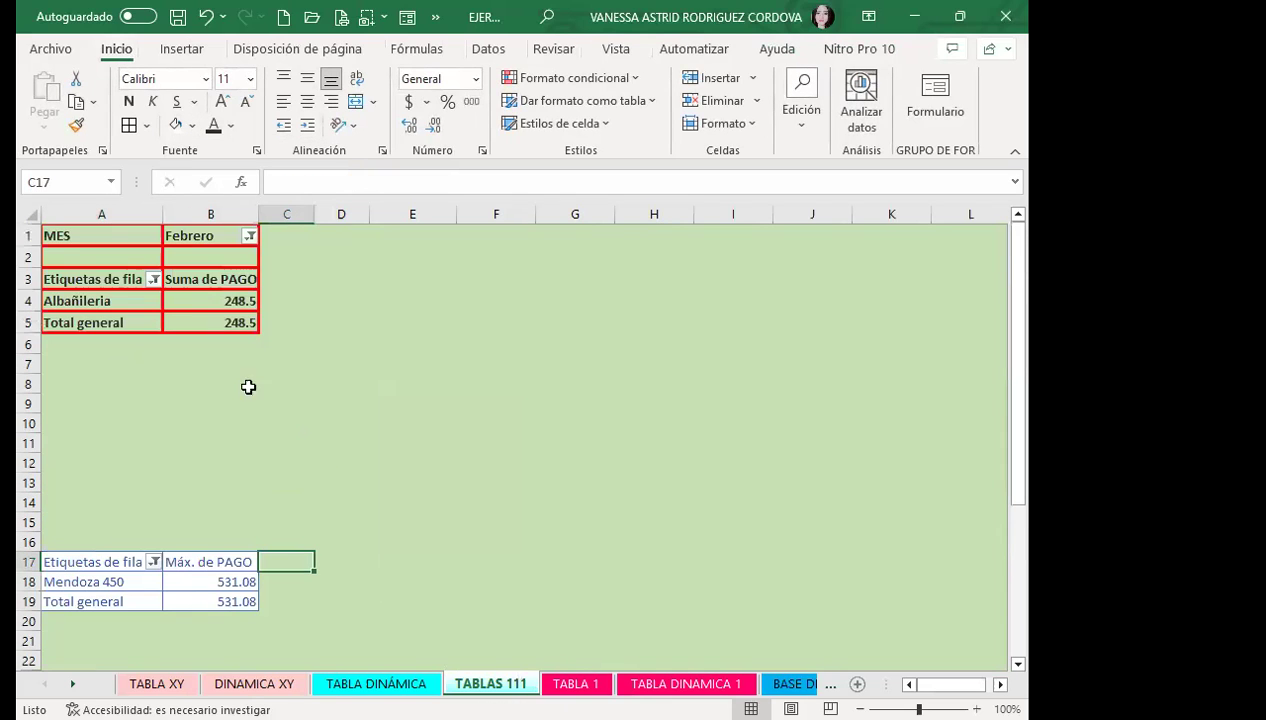
drag(100, 236, 206, 317)
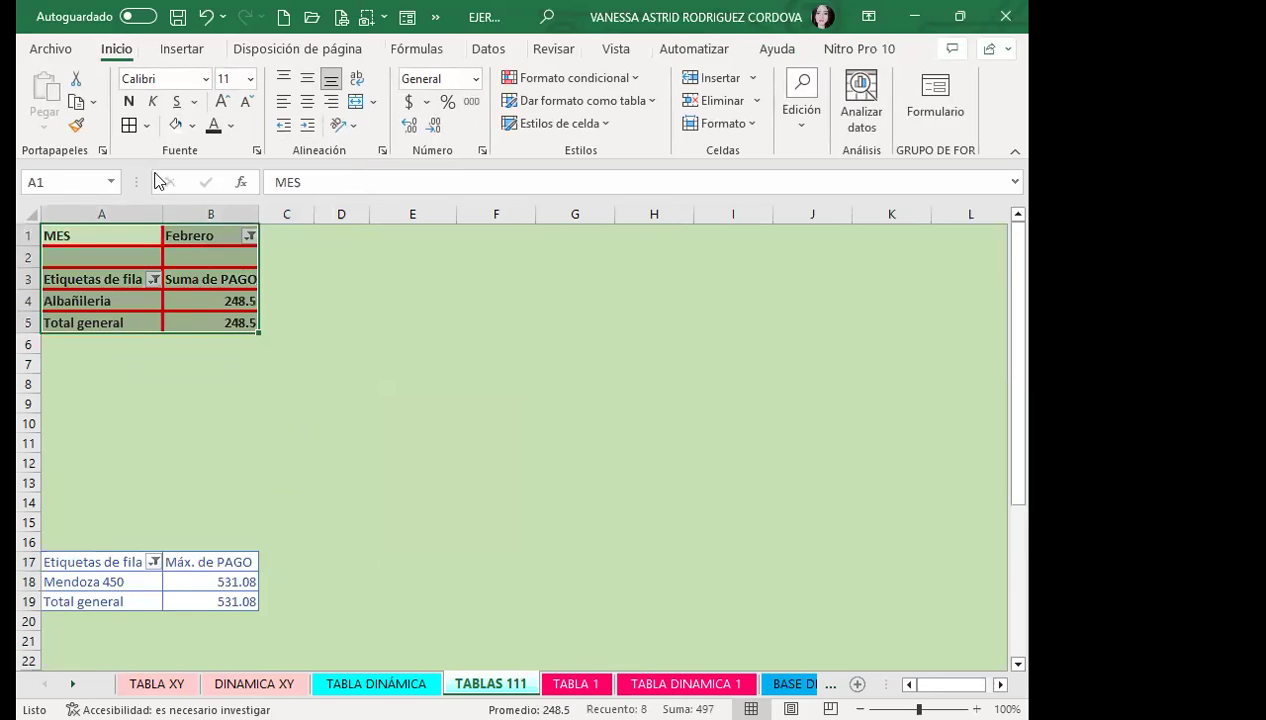
click(192, 121)
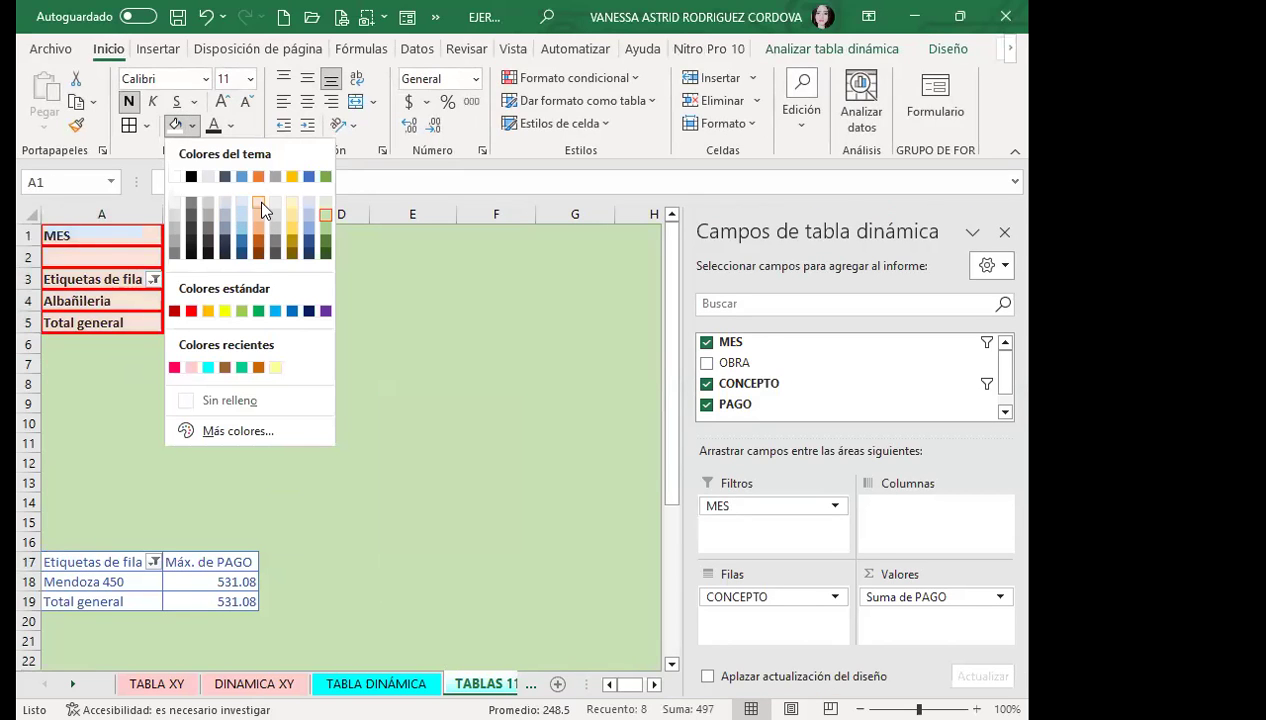
click(341, 384)
scroll(183, 523, down, 2)
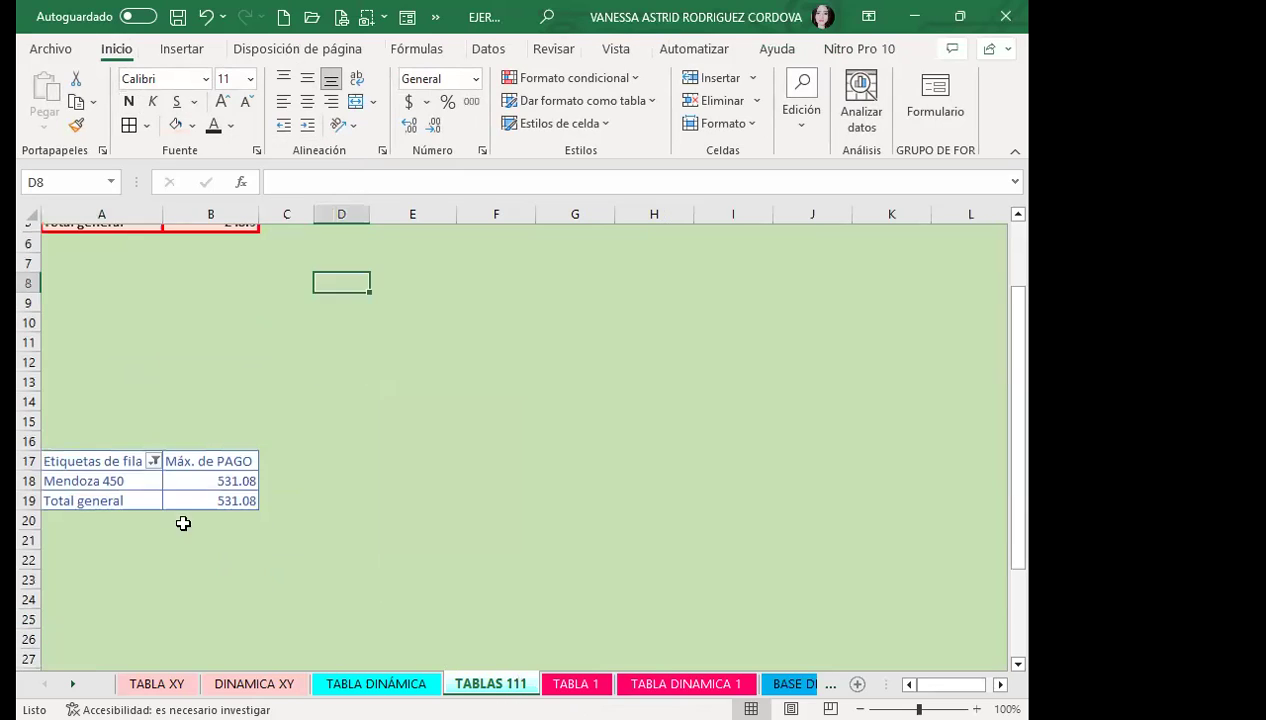
click(187, 498)
scroll(218, 457, up, 2)
click(201, 305)
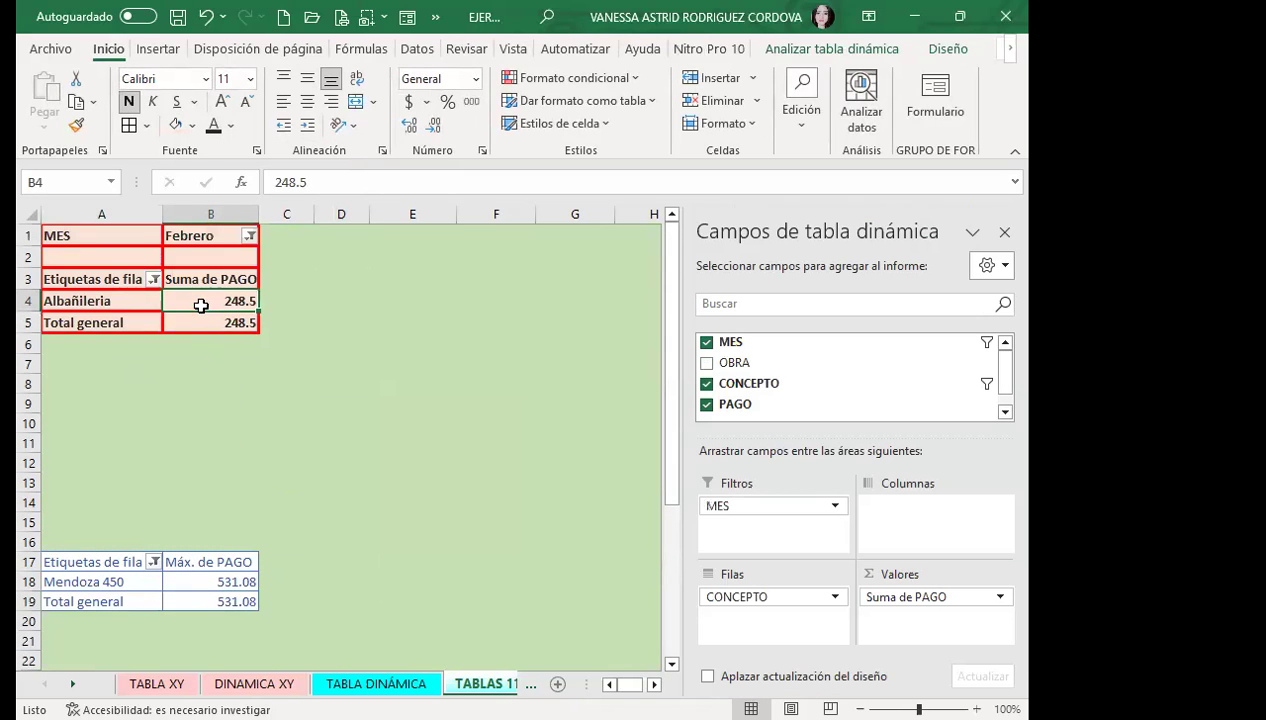
click(430, 425)
click(345, 404)
click(172, 296)
click(153, 271)
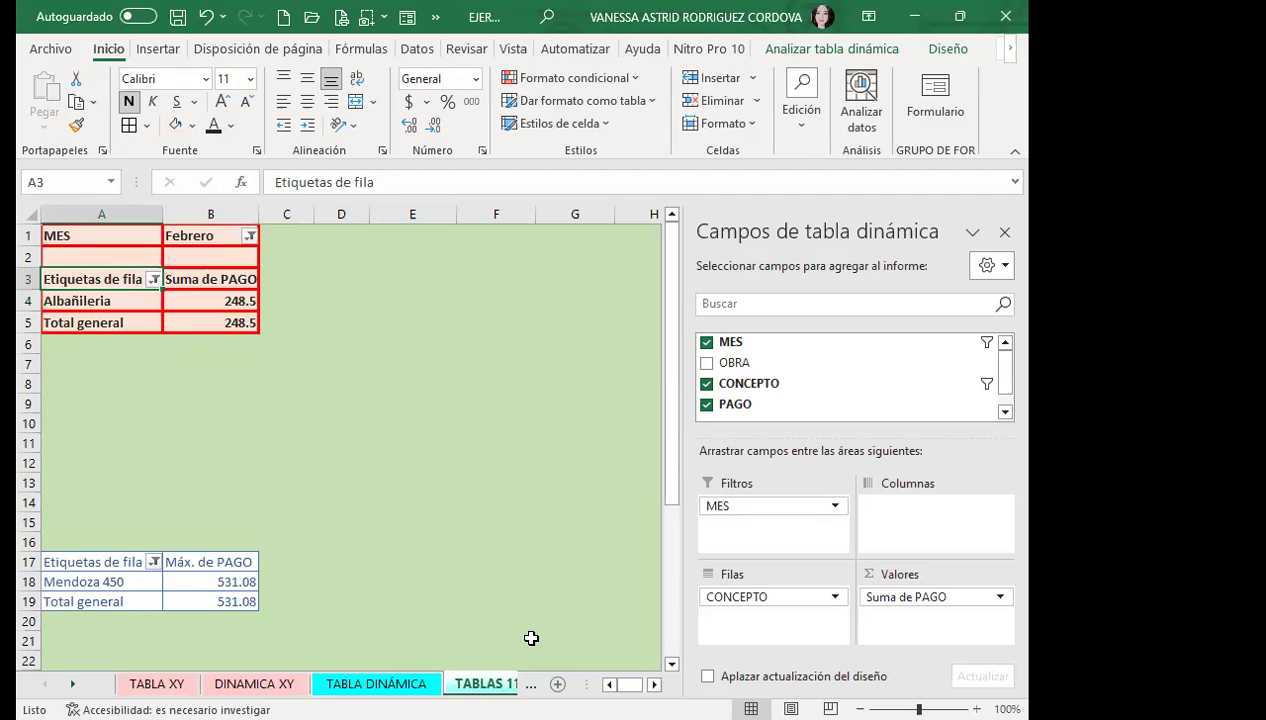
Browse the TABLA DINAMICA 1, TABLAS 111 and DINAMICA XY sheets, ending on TABLA 1
click(531, 683)
click(480, 683)
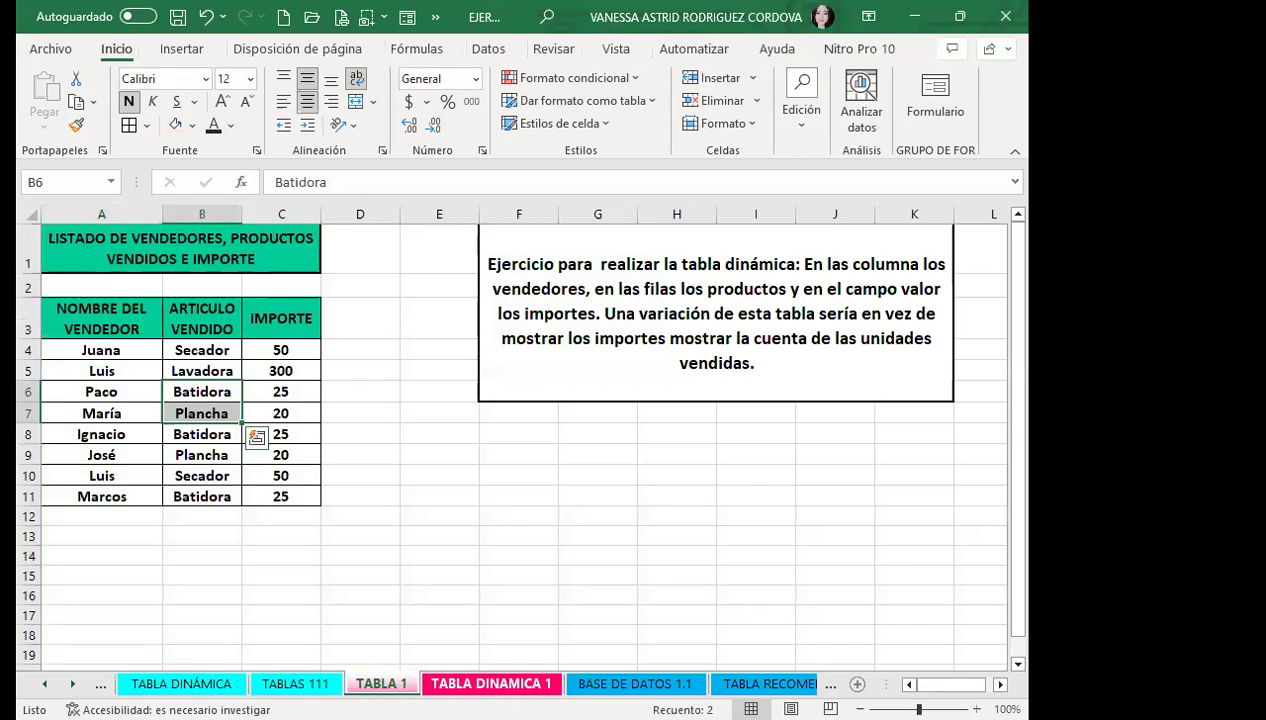
click(478, 683)
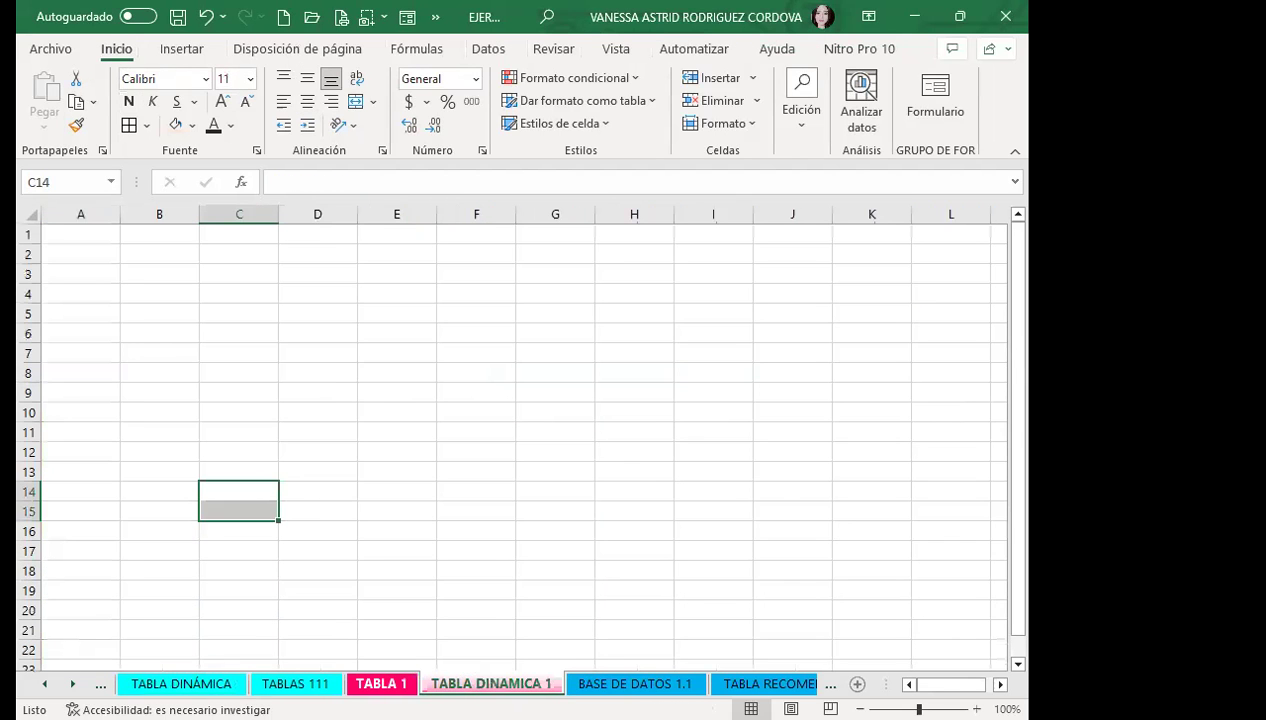
click(295, 683)
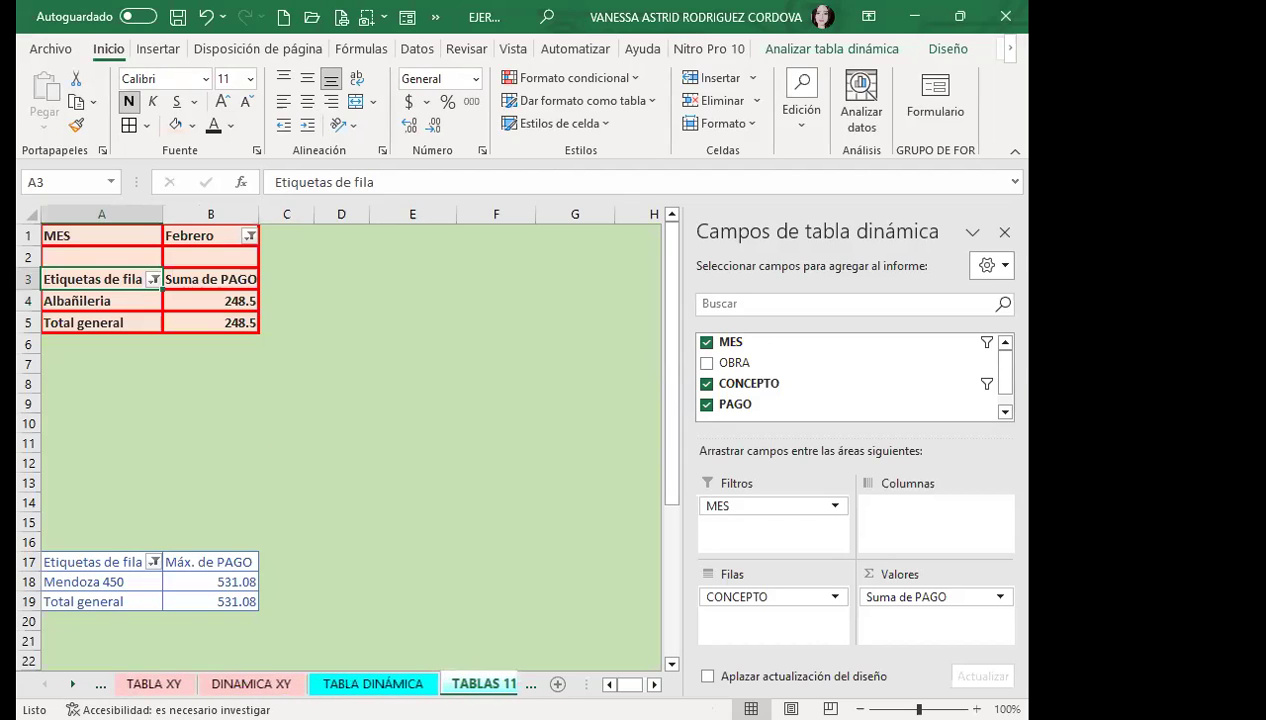
click(251, 683)
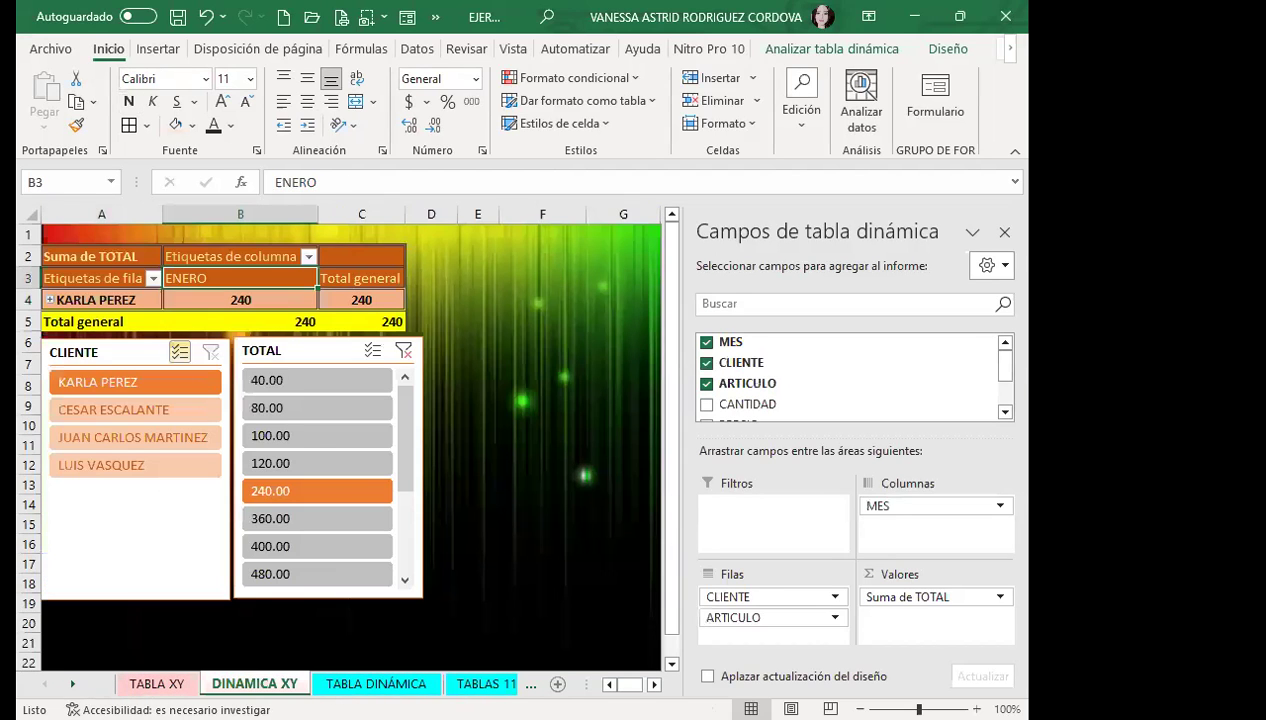
click(486, 683)
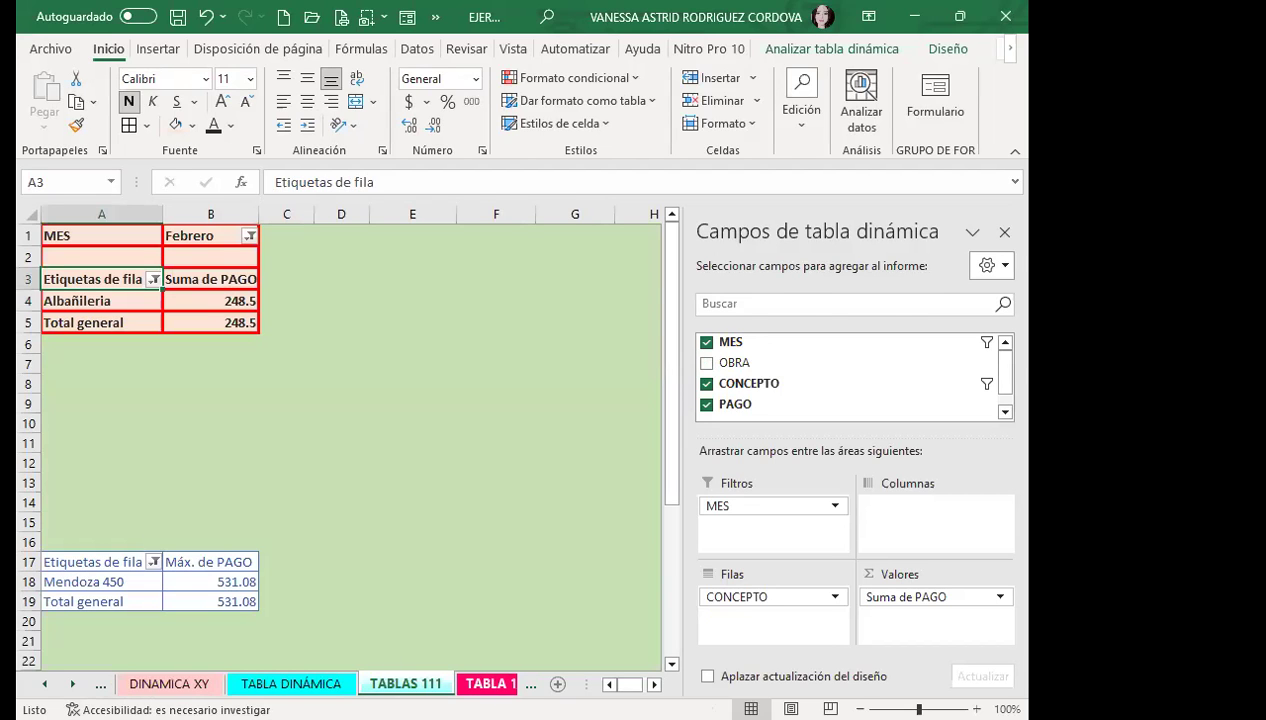
click(490, 683)
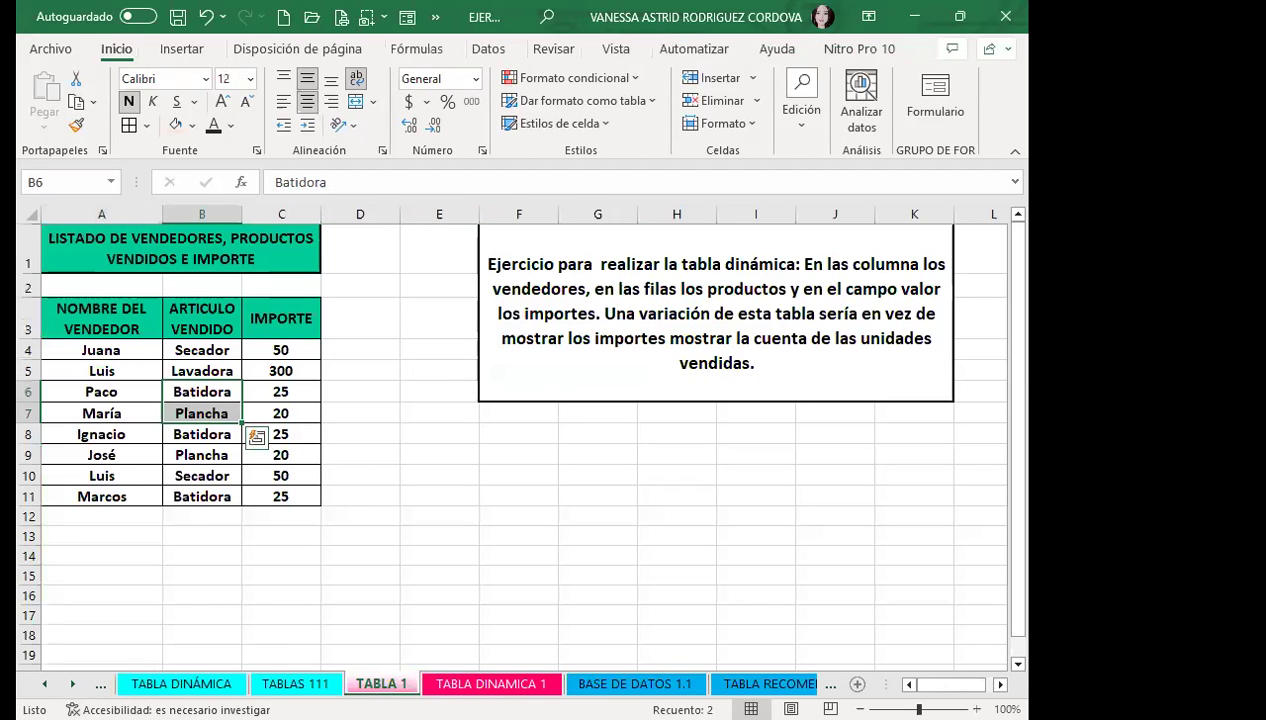
click(490, 683)
click(390, 681)
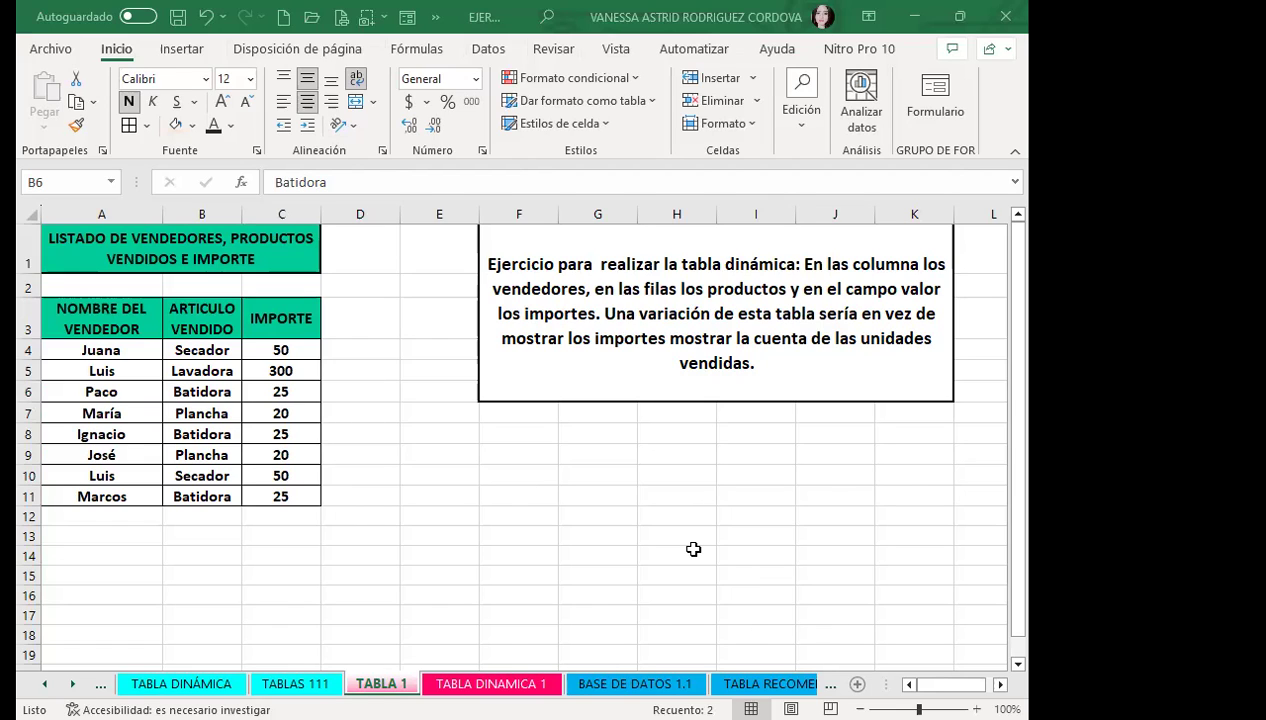
Switch to the BASE DE DATOS 1.1 sheet and scroll through the employee records down to row 115 and back to the top-left
key(ctrl+Page_Down)
key(ctrl+Page_Down)
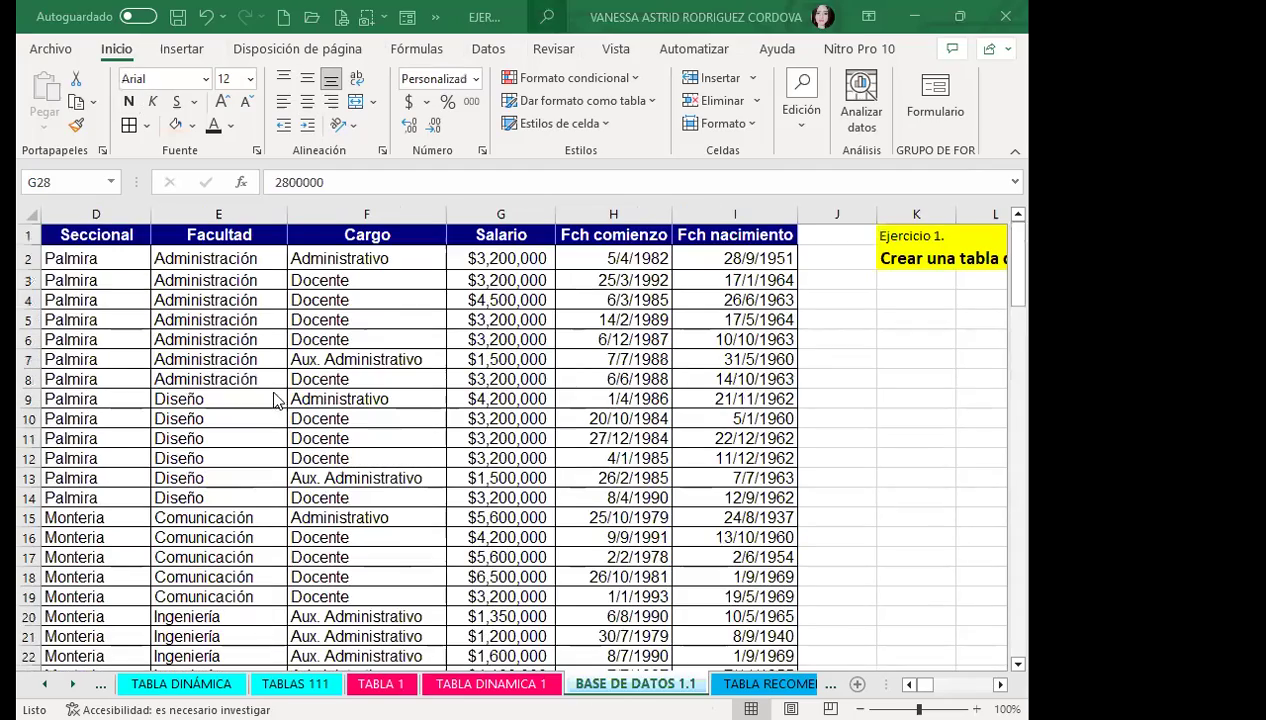
scroll(500, 491, down, 2)
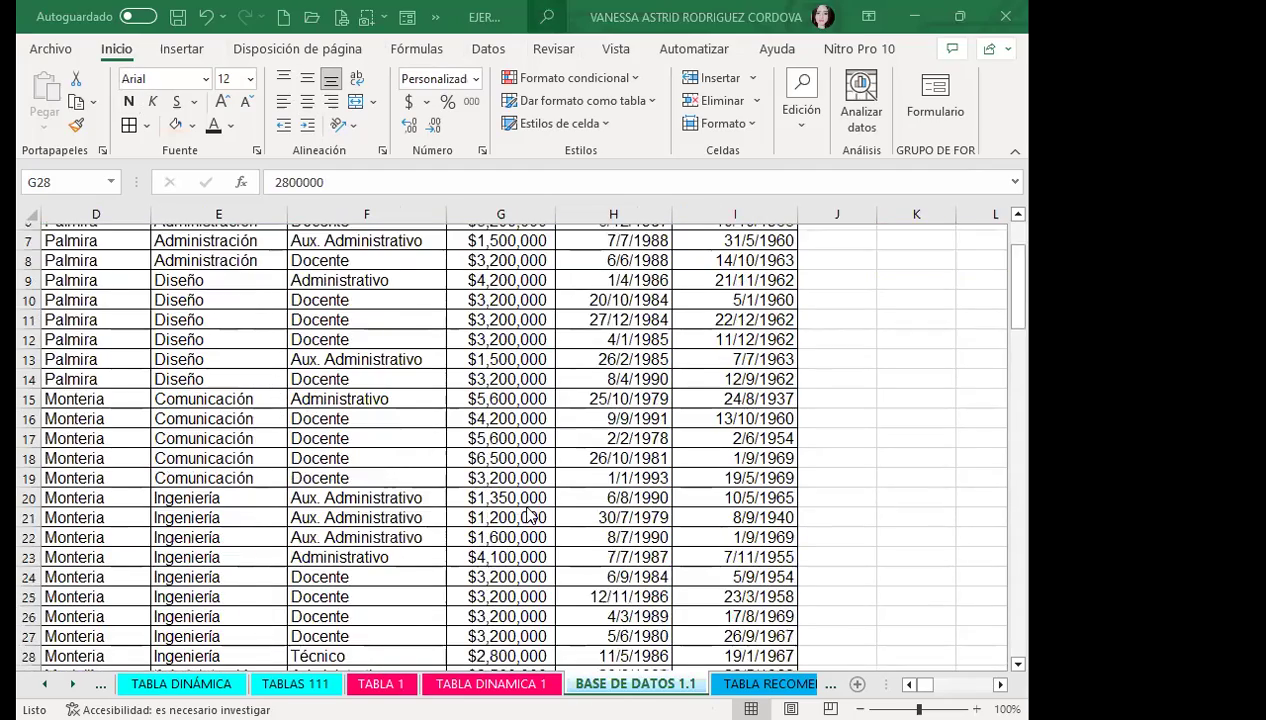
scroll(530, 515, down, 4)
scroll(530, 515, down, 9)
scroll(530, 515, down, 8)
scroll(530, 515, down, 5)
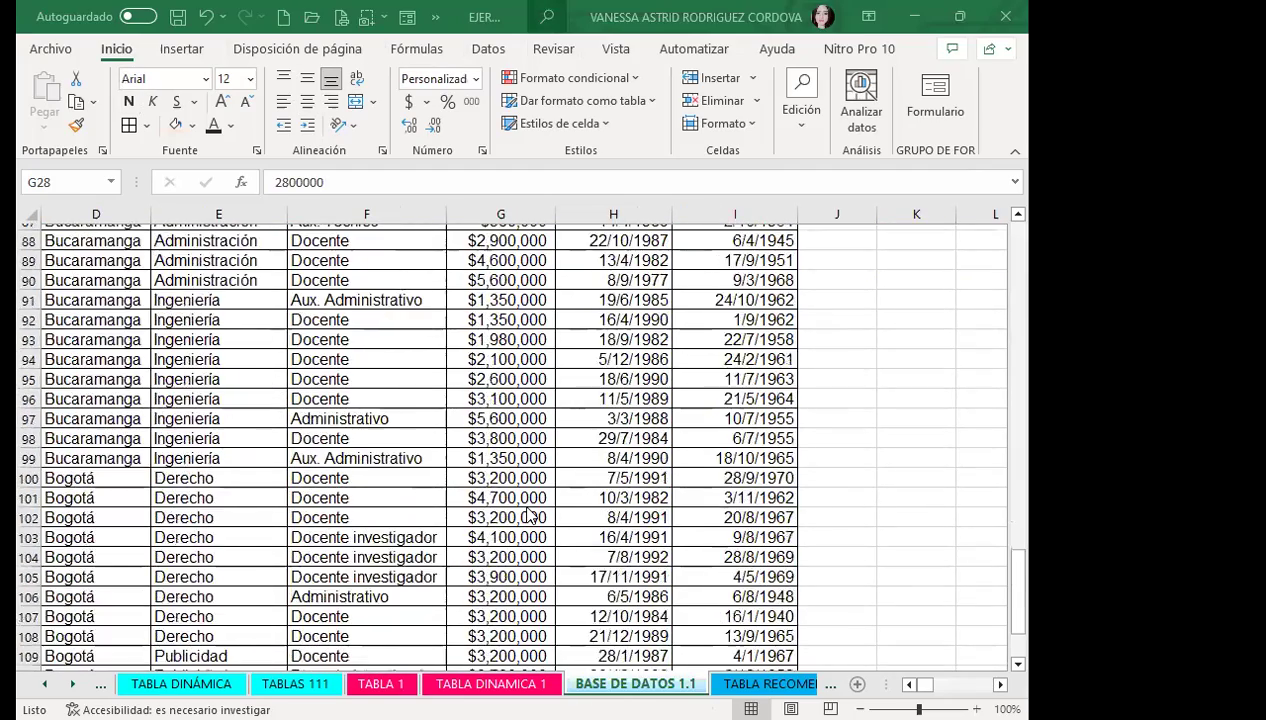
scroll(530, 515, down, 9)
scroll(297, 514, up, 2)
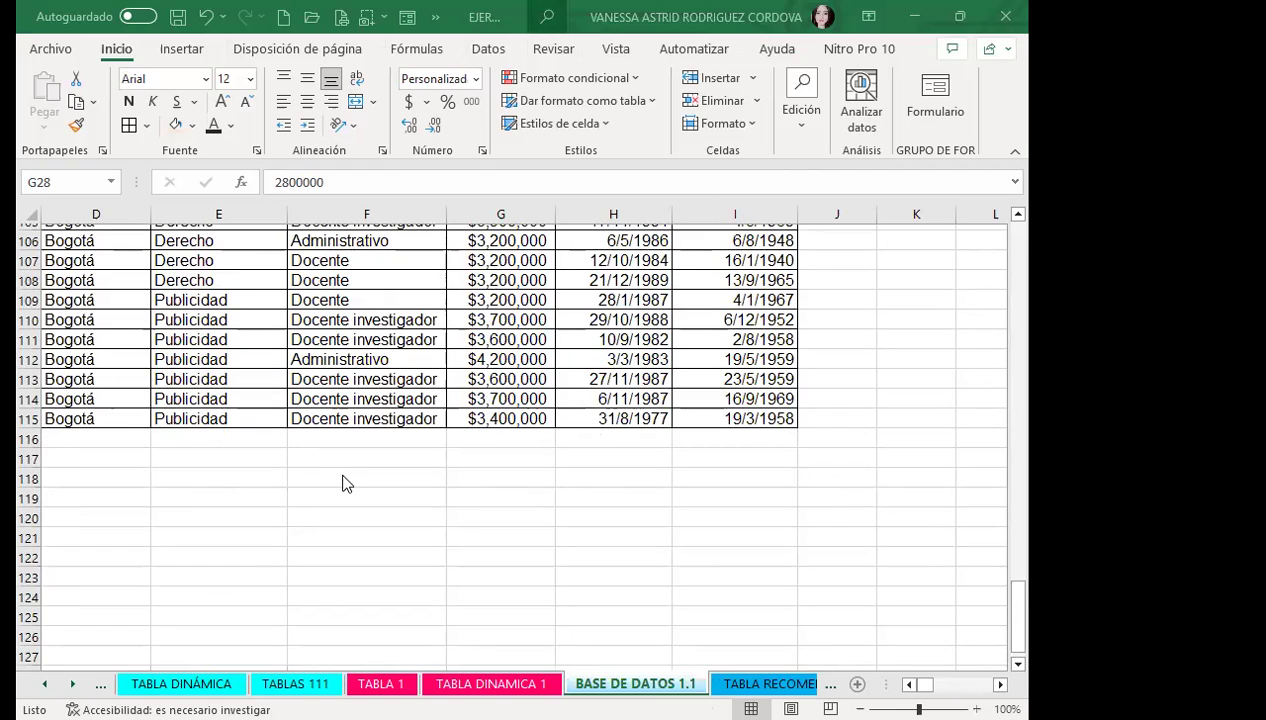
scroll(344, 482, up, 10)
scroll(342, 480, up, 7)
scroll(340, 476, up, 12)
scroll(340, 476, up, 6)
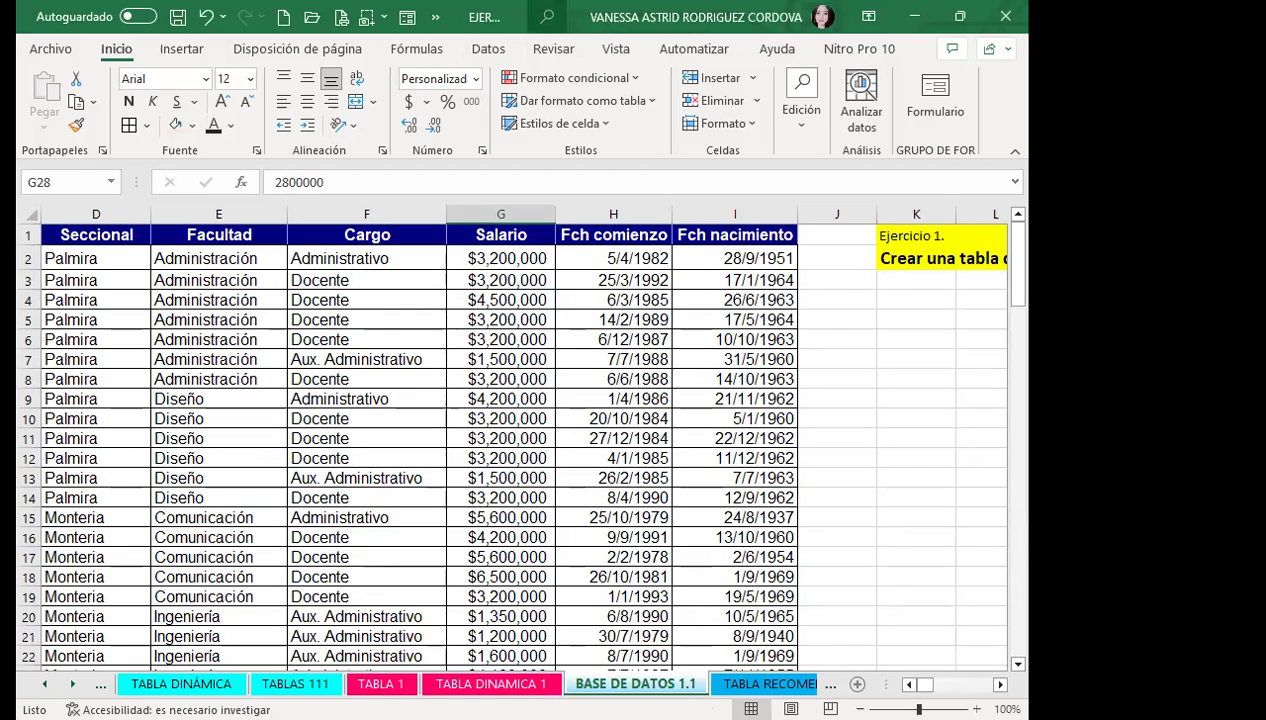
scroll(911, 640, left, 3)
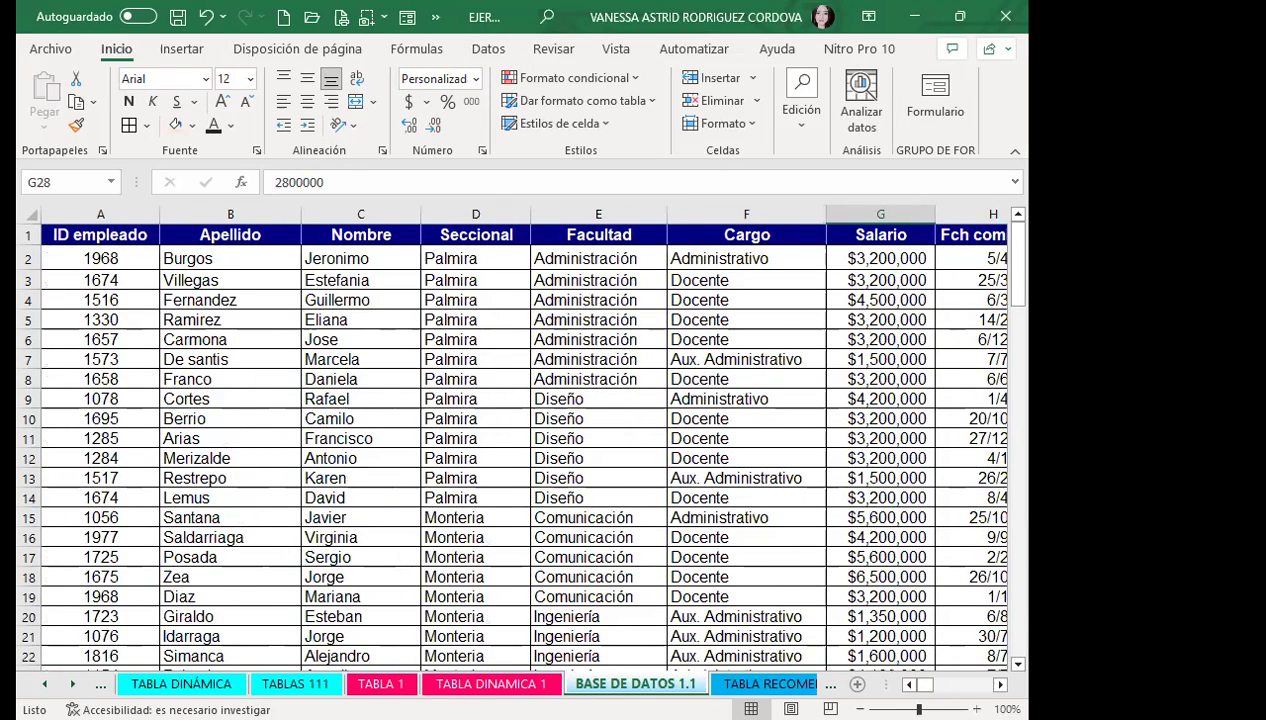
Autofit column A (ID empleado) and narrow the Apellido, Nombre, Facultad and Cargo columns
double_click(160, 214)
drag(285, 214, 250, 218)
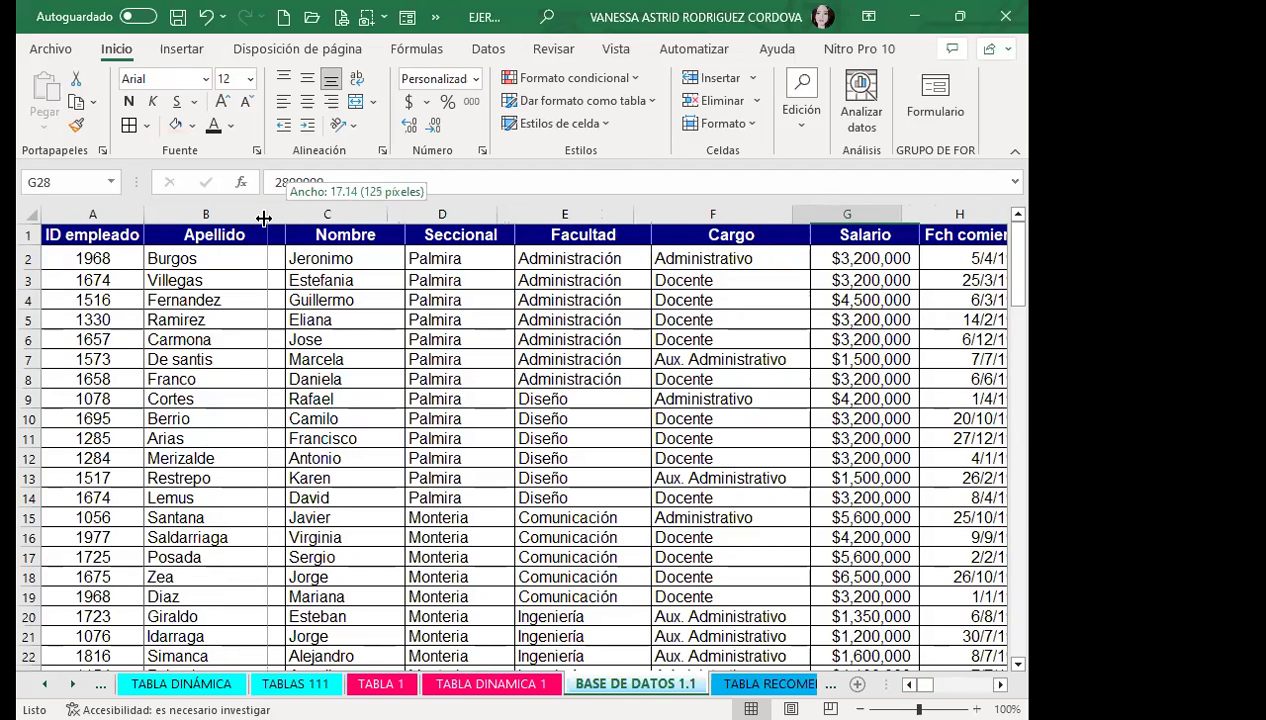
drag(368, 214, 345, 214)
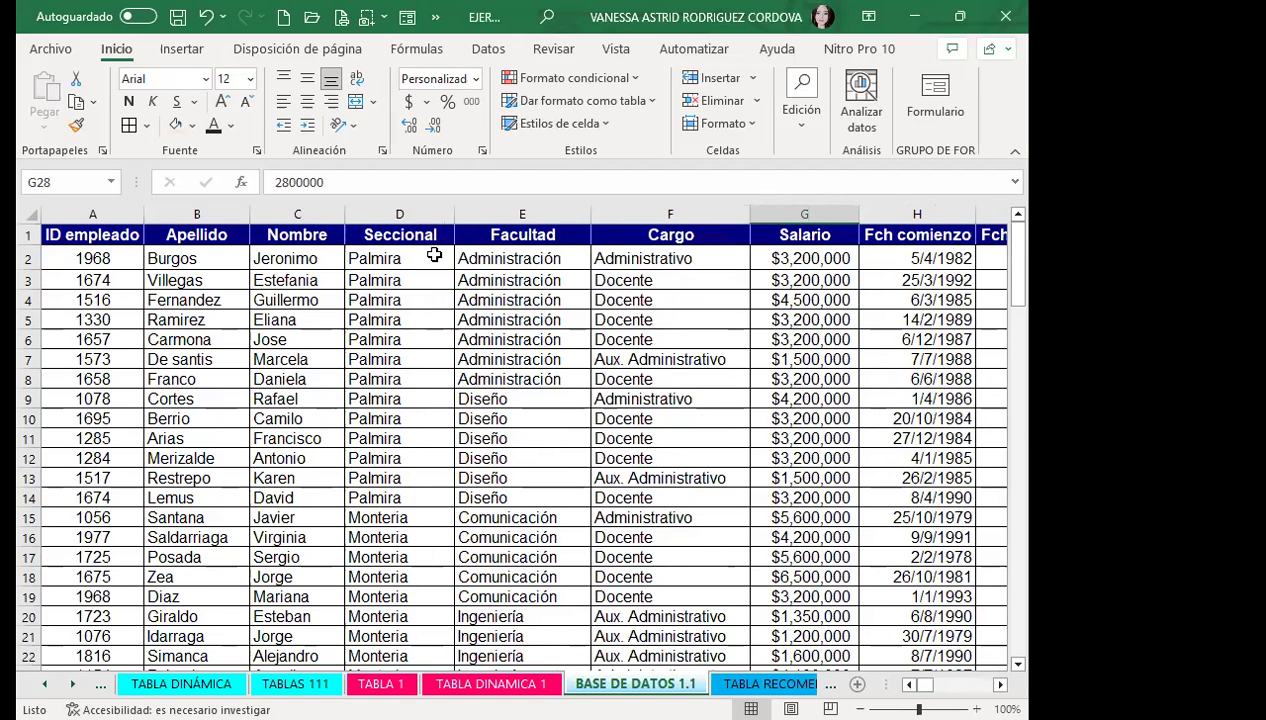
drag(589, 212, 568, 209)
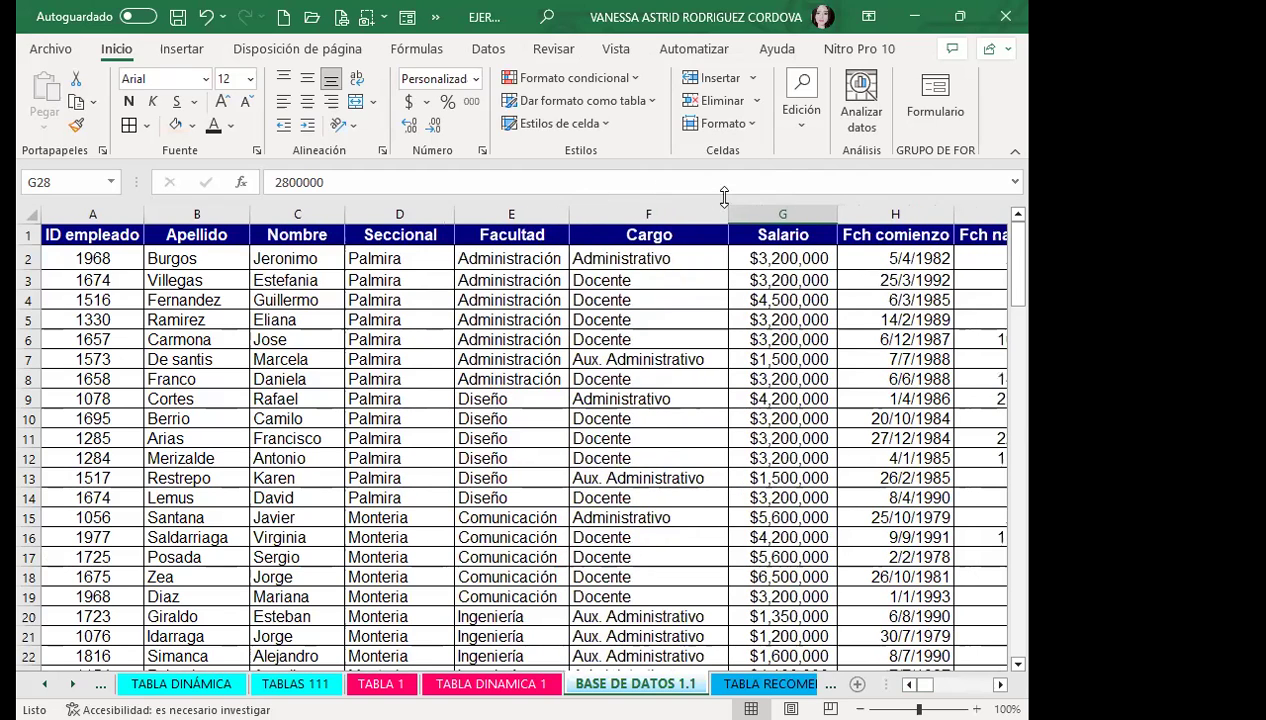
drag(727, 214, 715, 220)
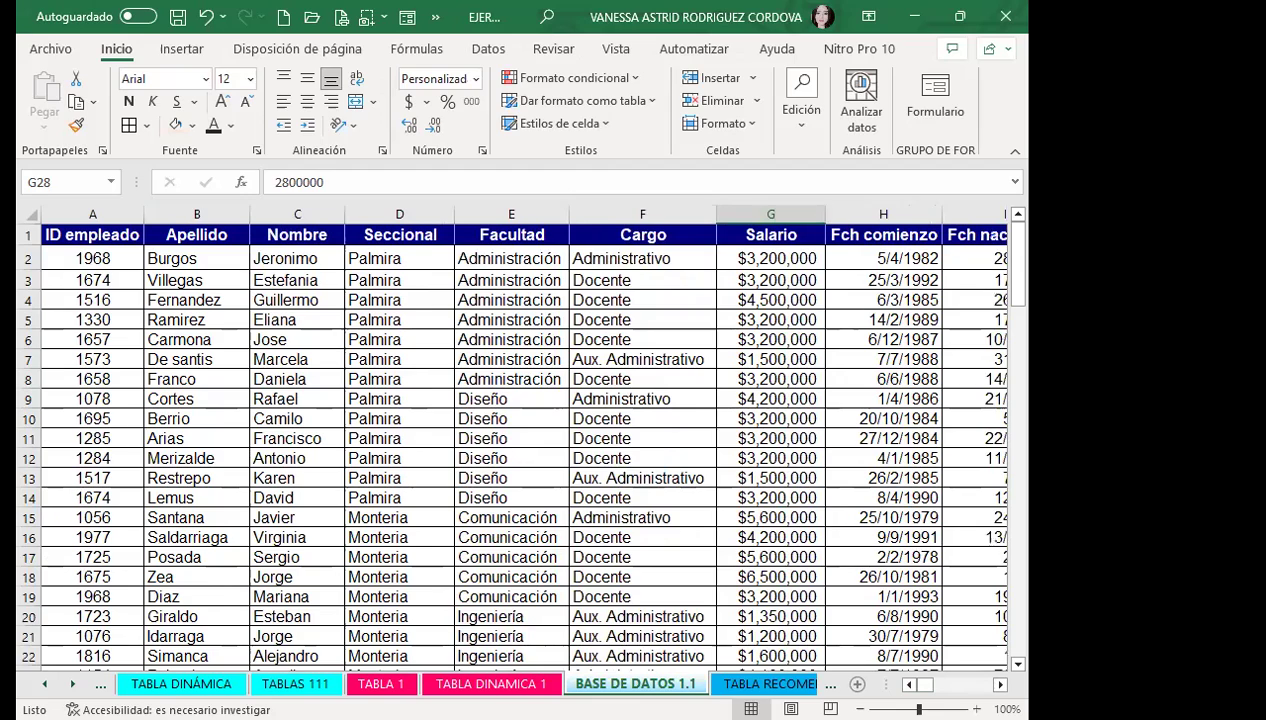
Check the dates in H2 and I2, then autofit the Fch nacimiento column
scroll(544, 400, right, 4)
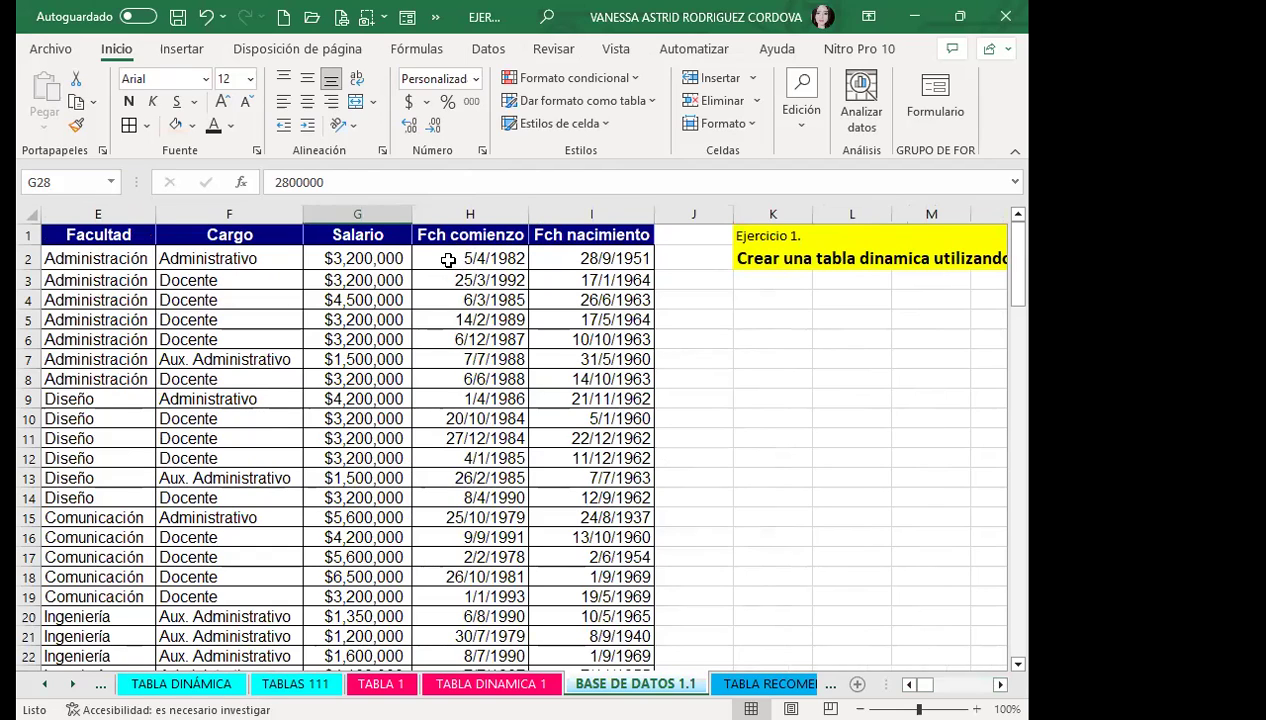
click(448, 260)
click(577, 255)
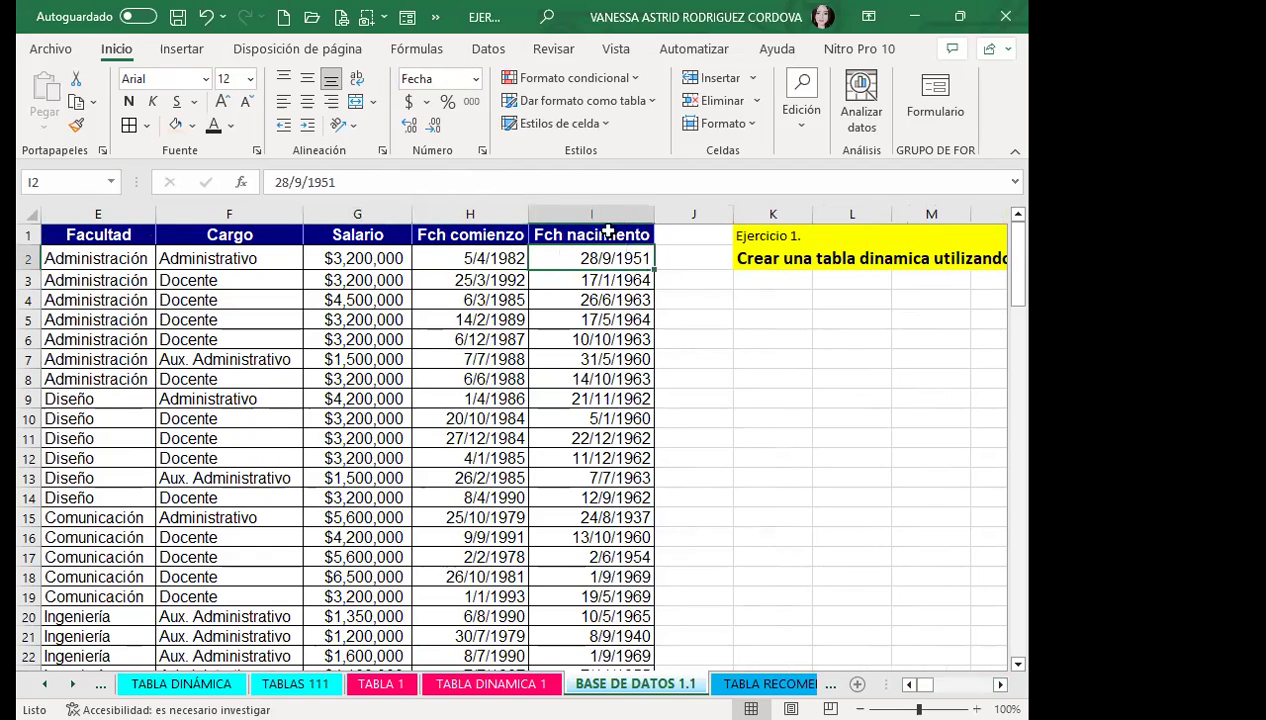
double_click(653, 214)
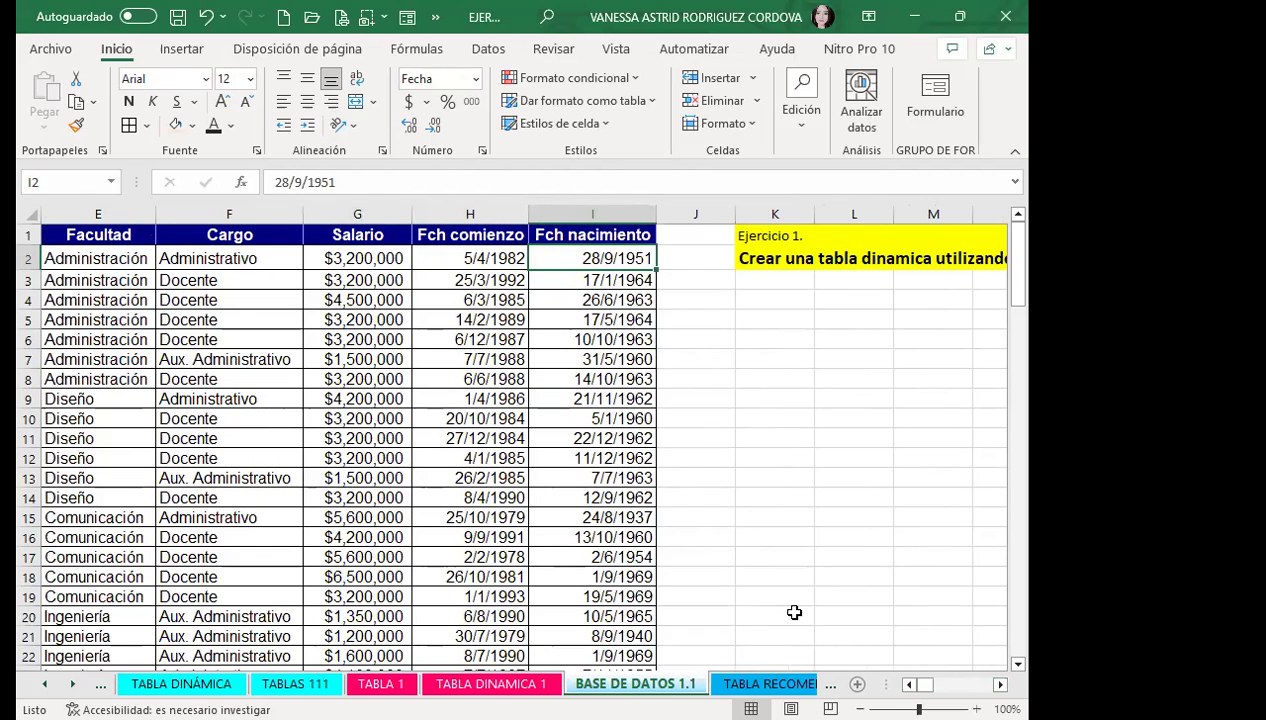
Review the resized columns, checking the Palmira entry in D11 and Administración in E8
scroll(520, 440, left, 4)
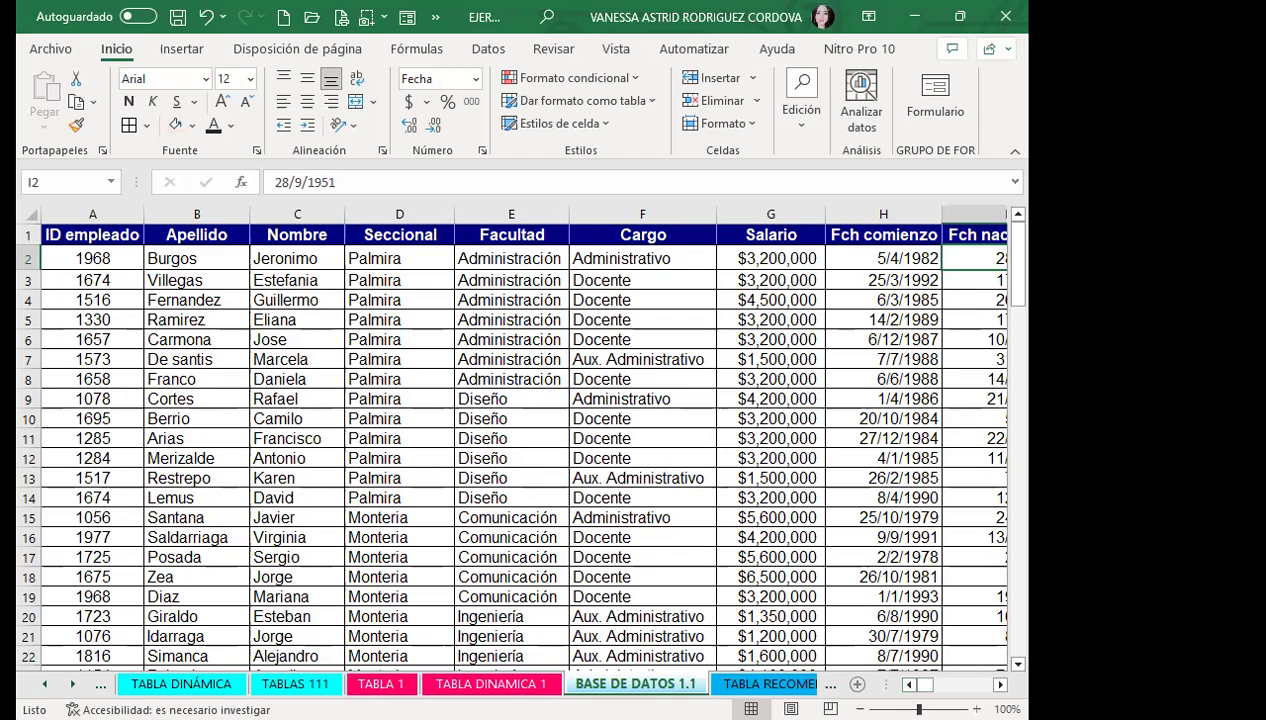
scroll(520, 440, right, 2)
scroll(520, 440, right, 1)
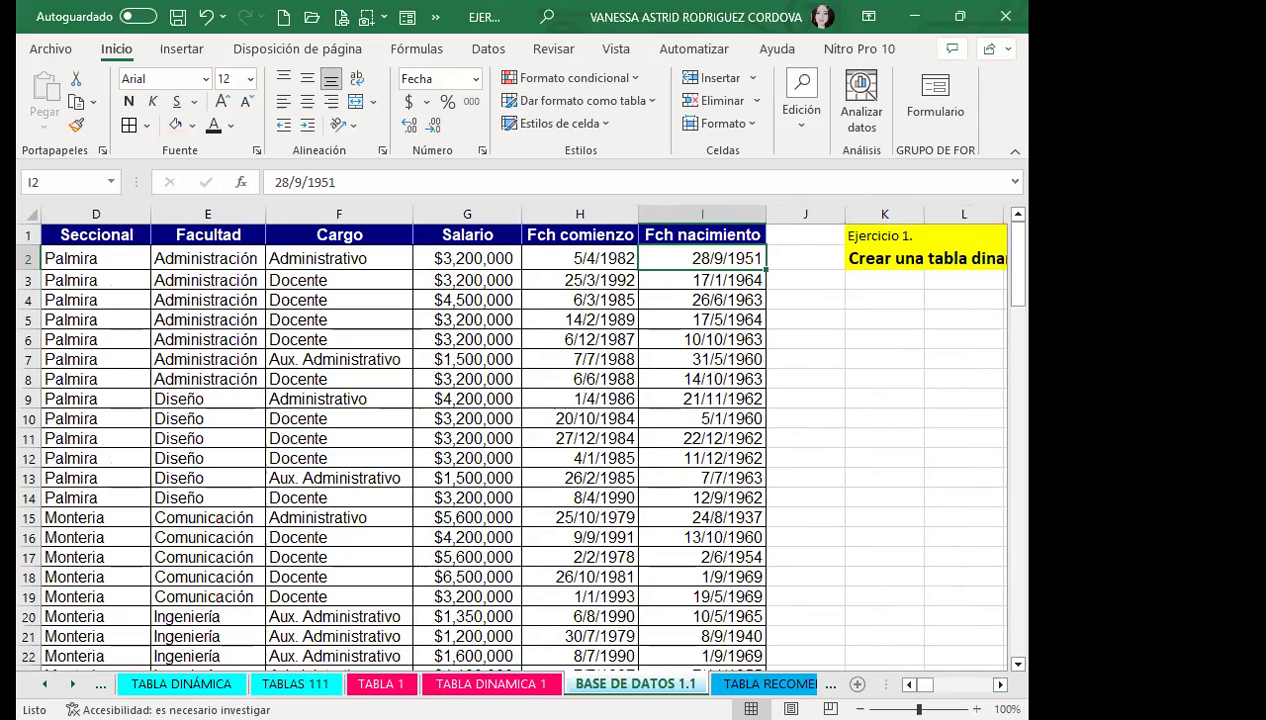
scroll(900, 681, left, 3)
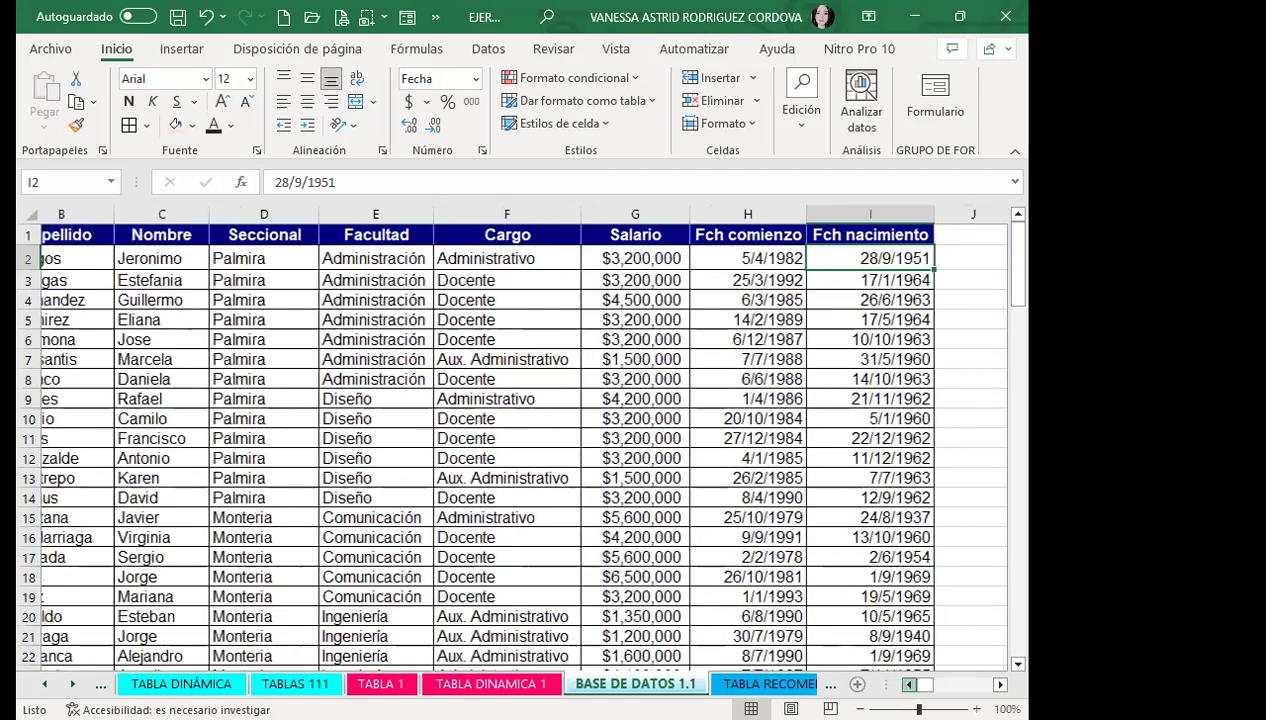
click(370, 449)
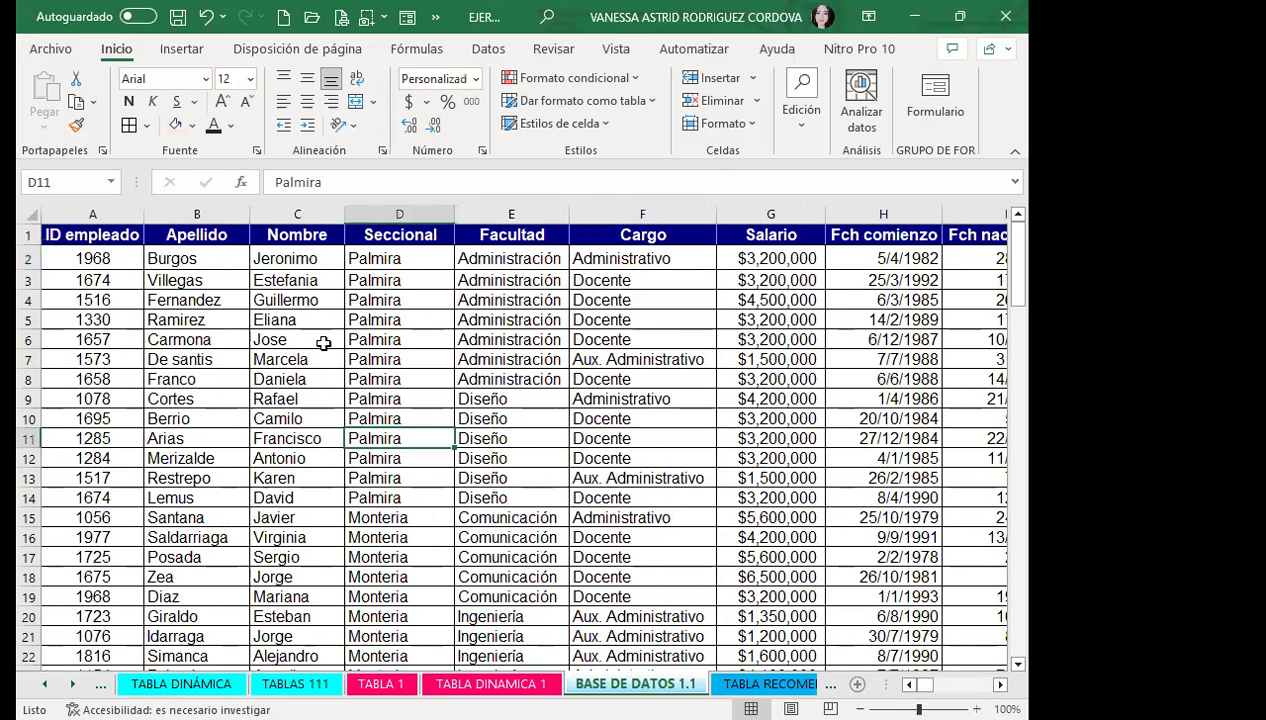
click(527, 375)
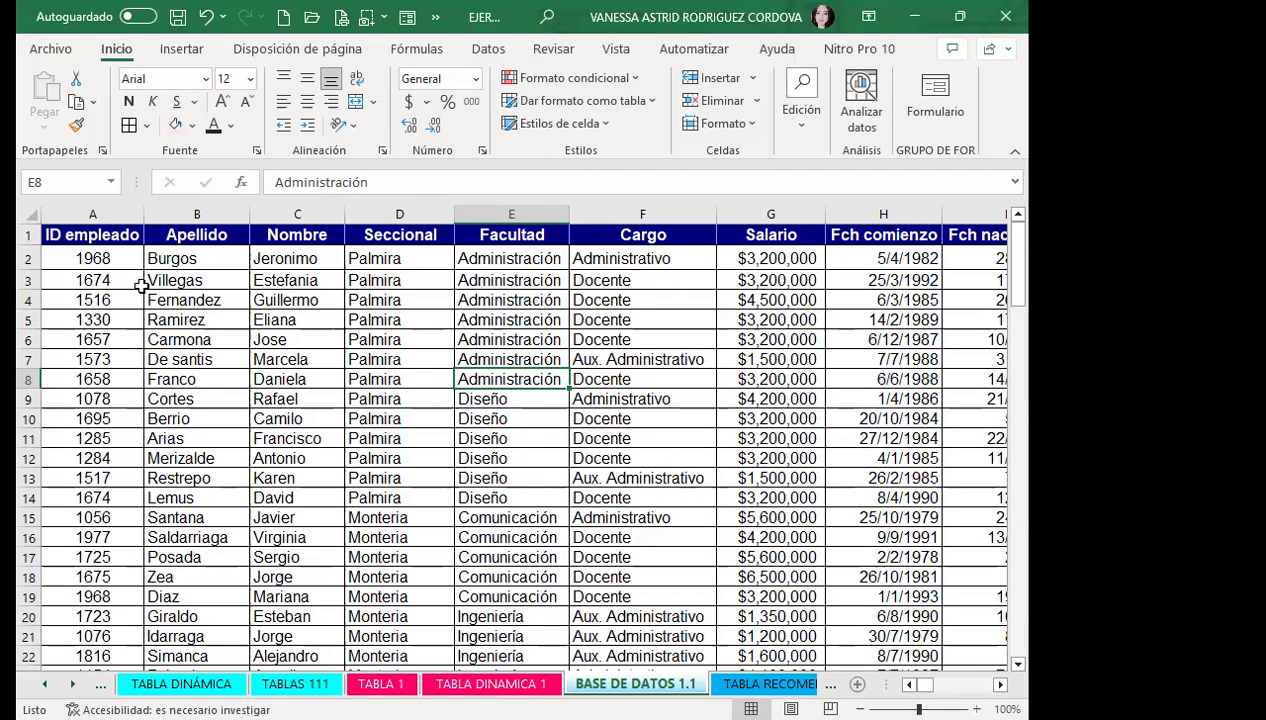
Insert a PivotTable from the employee data, placing it at cell A2 of the TABLA RECOMENDADA sheet
click(533, 359)
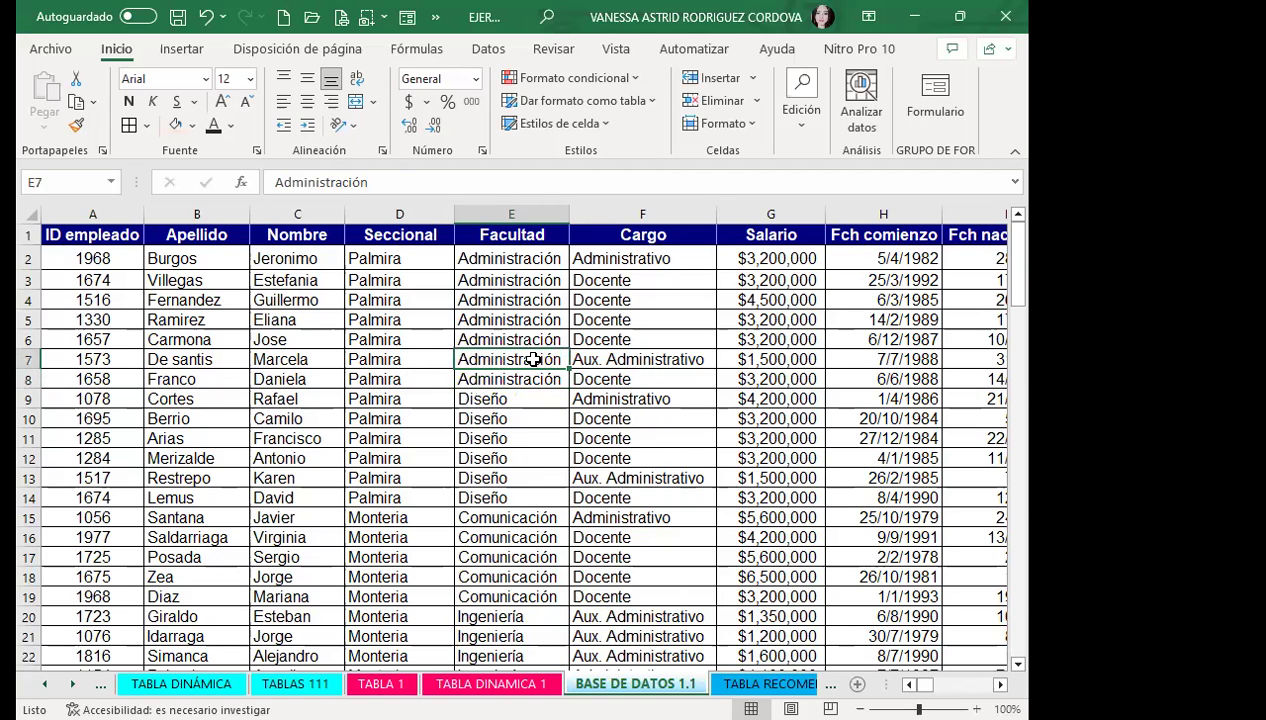
click(182, 49)
click(42, 120)
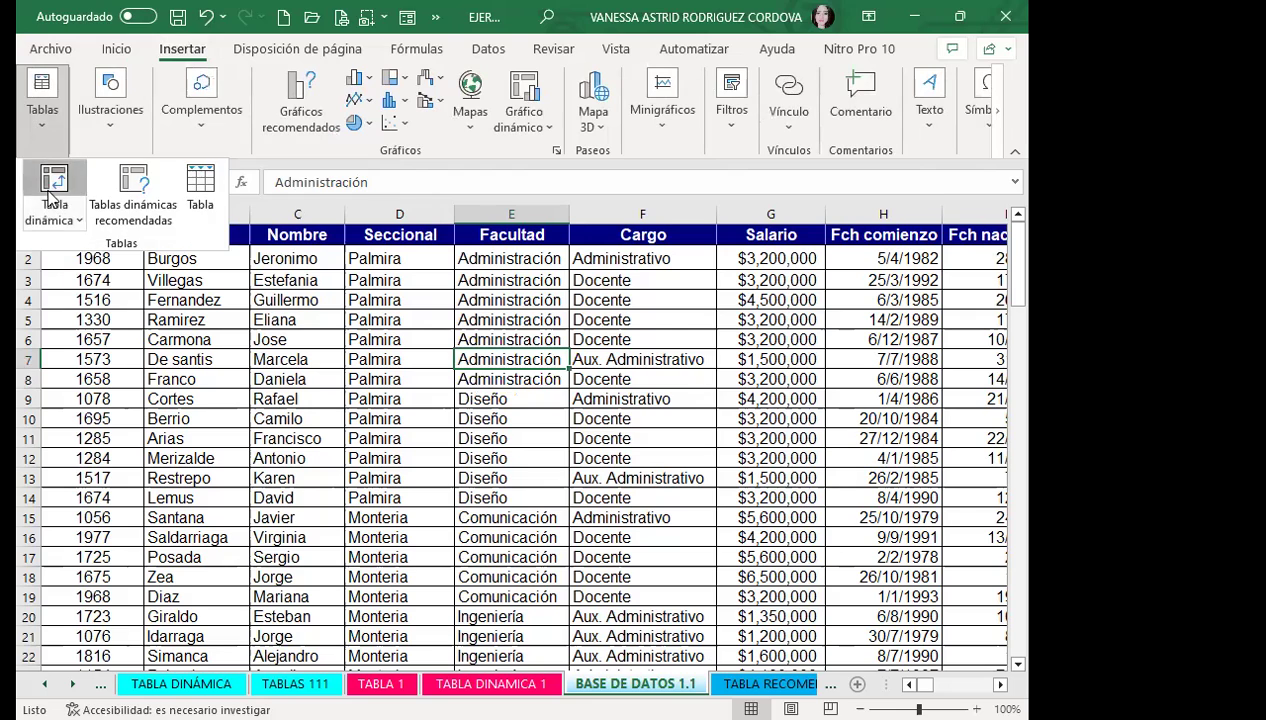
click(52, 192)
click(476, 405)
click(549, 427)
click(762, 684)
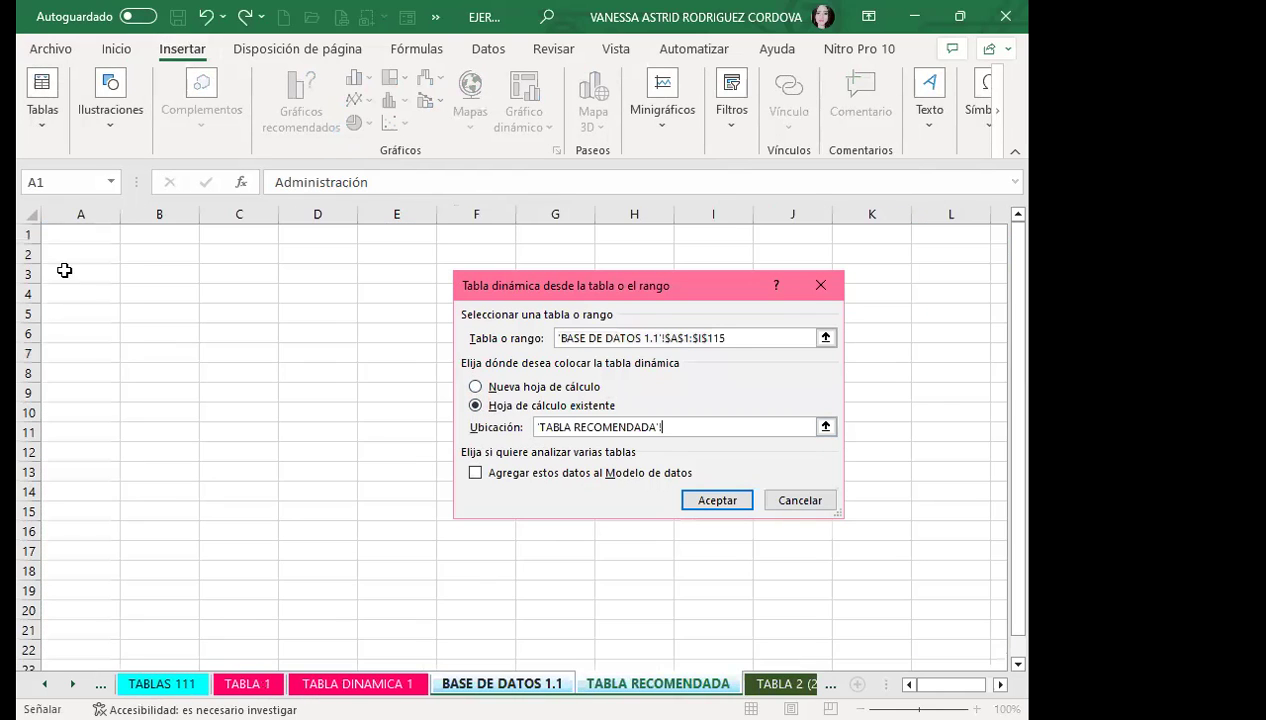
click(68, 250)
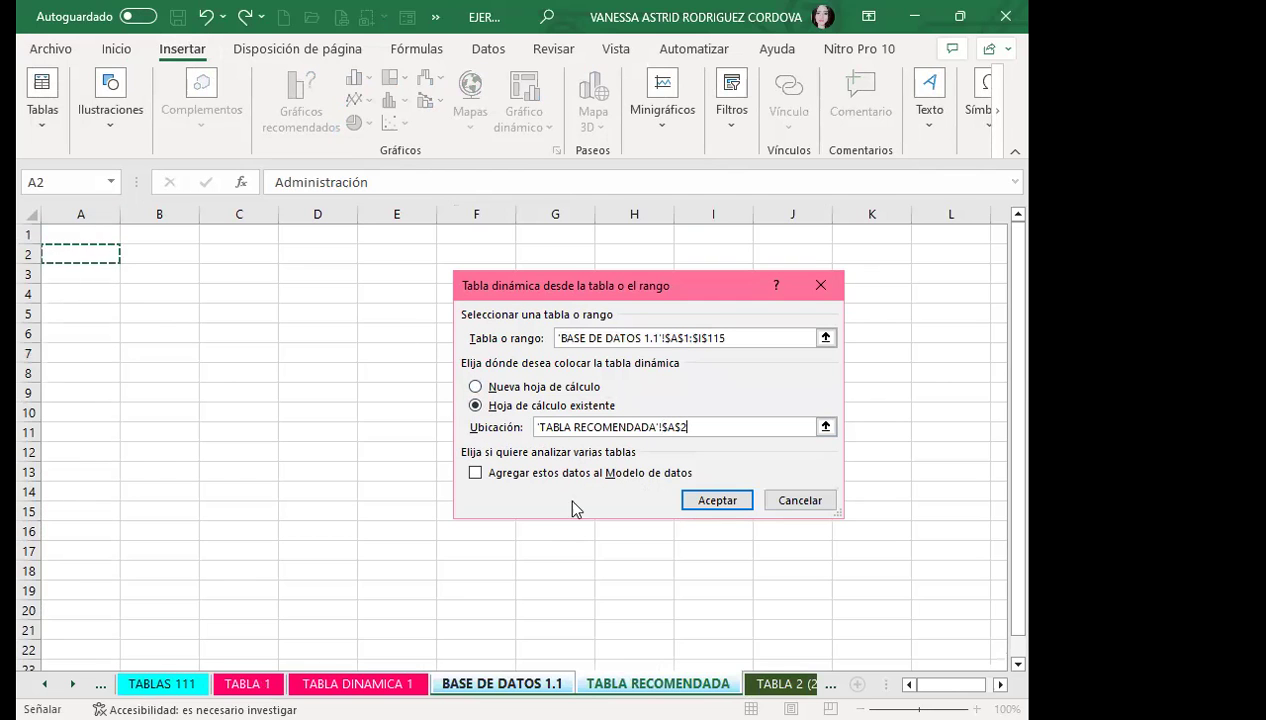
click(728, 503)
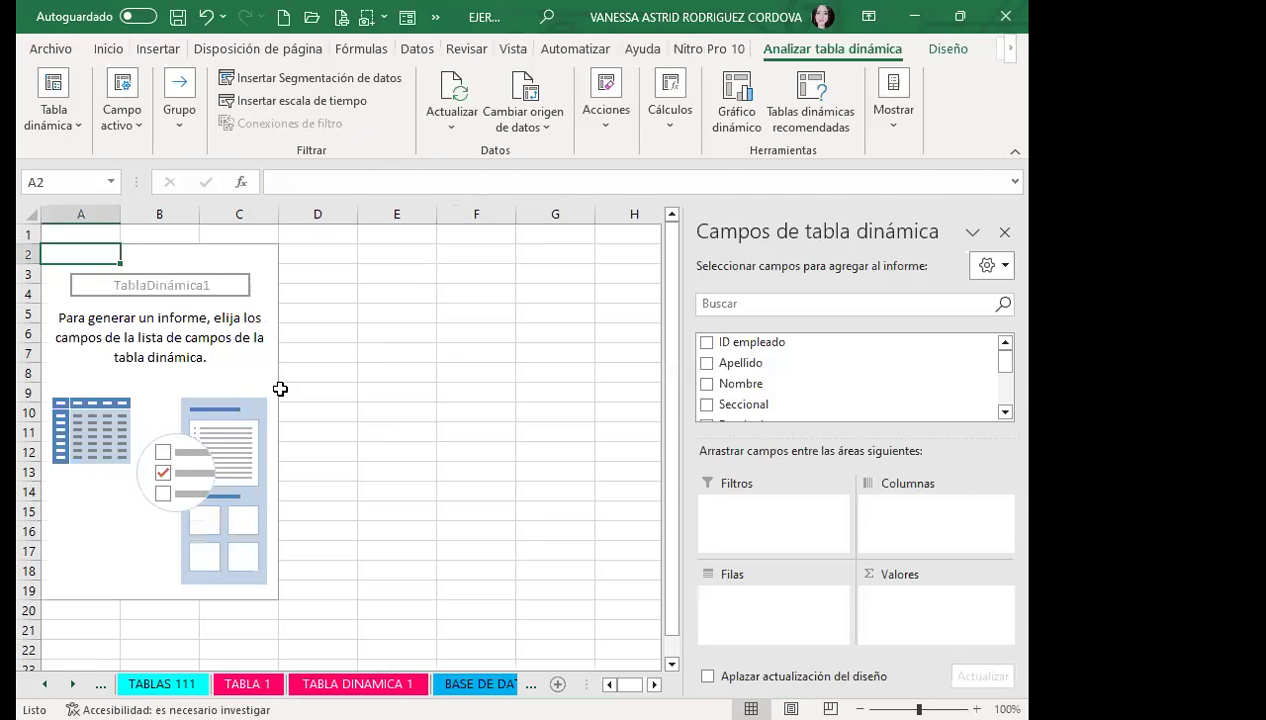
scroll(800, 367, down, 1)
scroll(797, 373, down, 2)
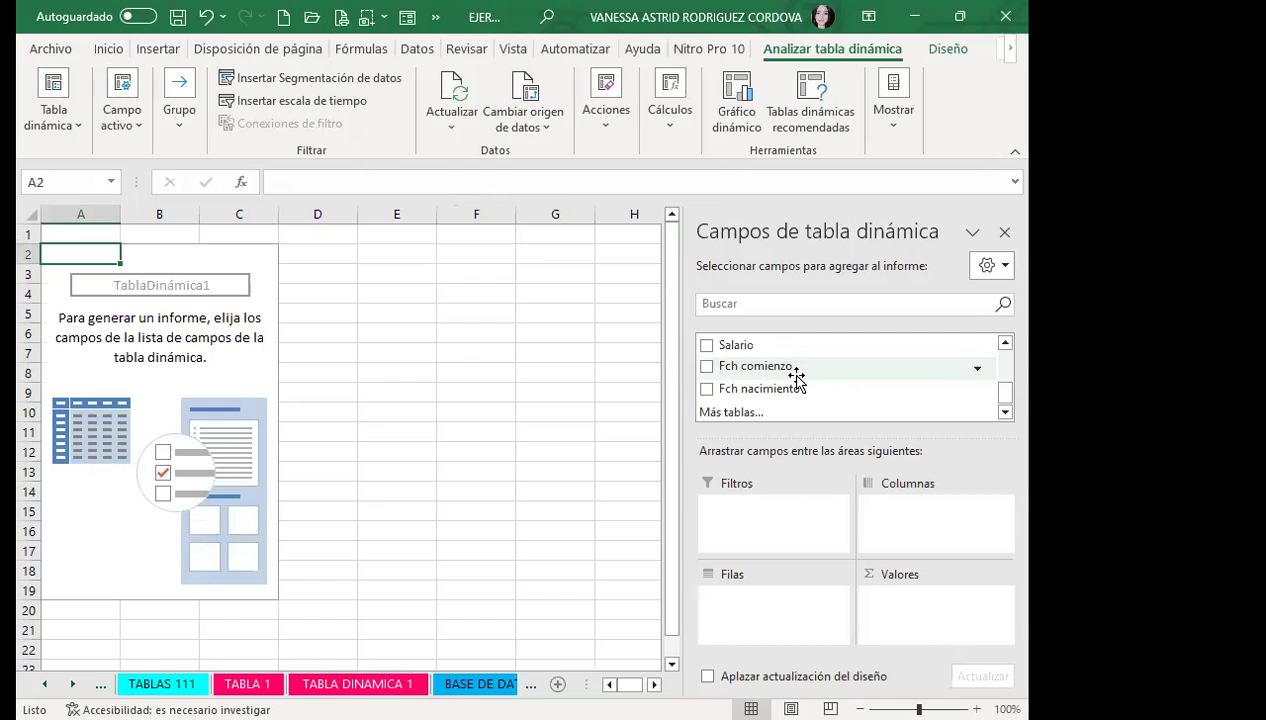
scroll(790, 396, up, 2)
scroll(790, 396, down, 2)
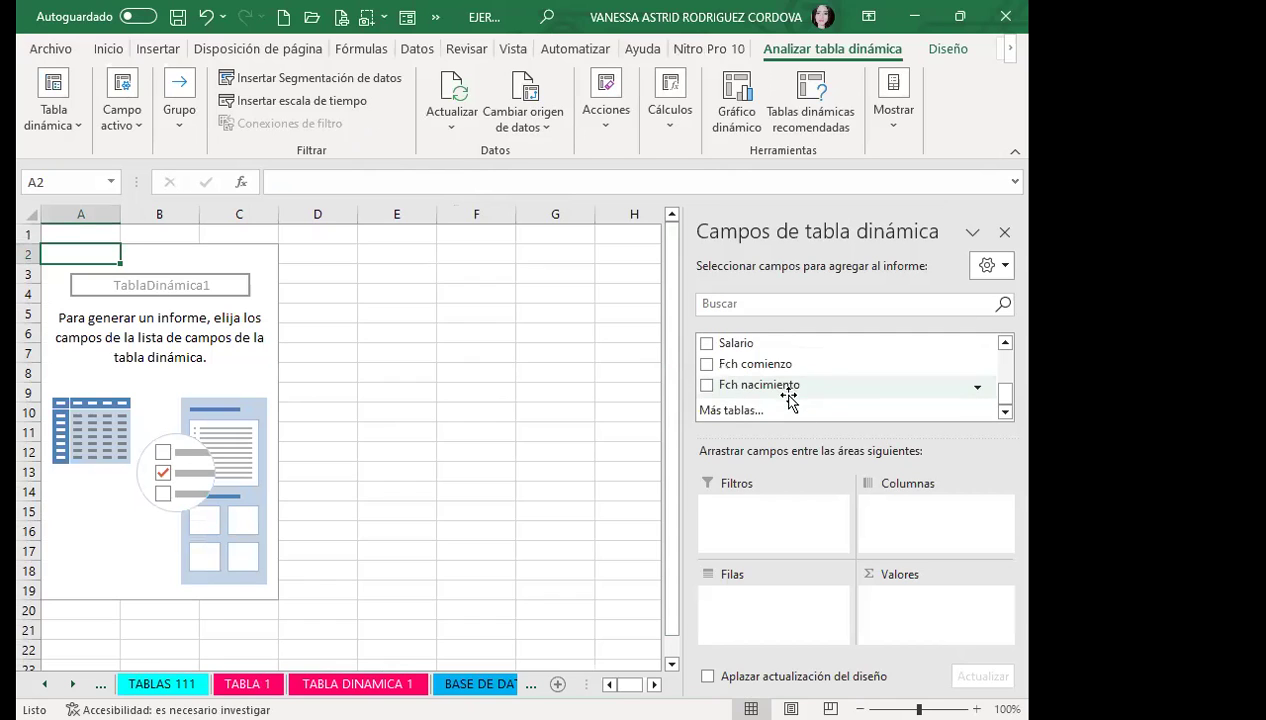
click(733, 411)
click(843, 316)
scroll(745, 400, up, 3)
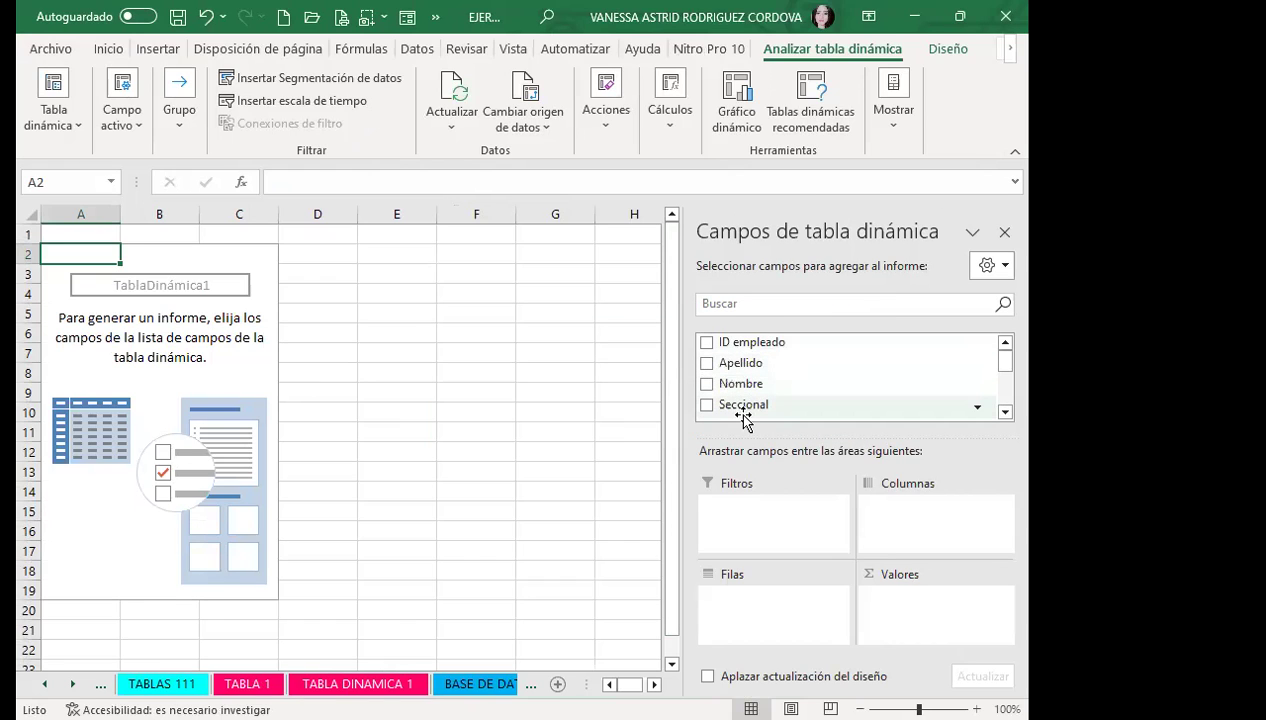
click(246, 376)
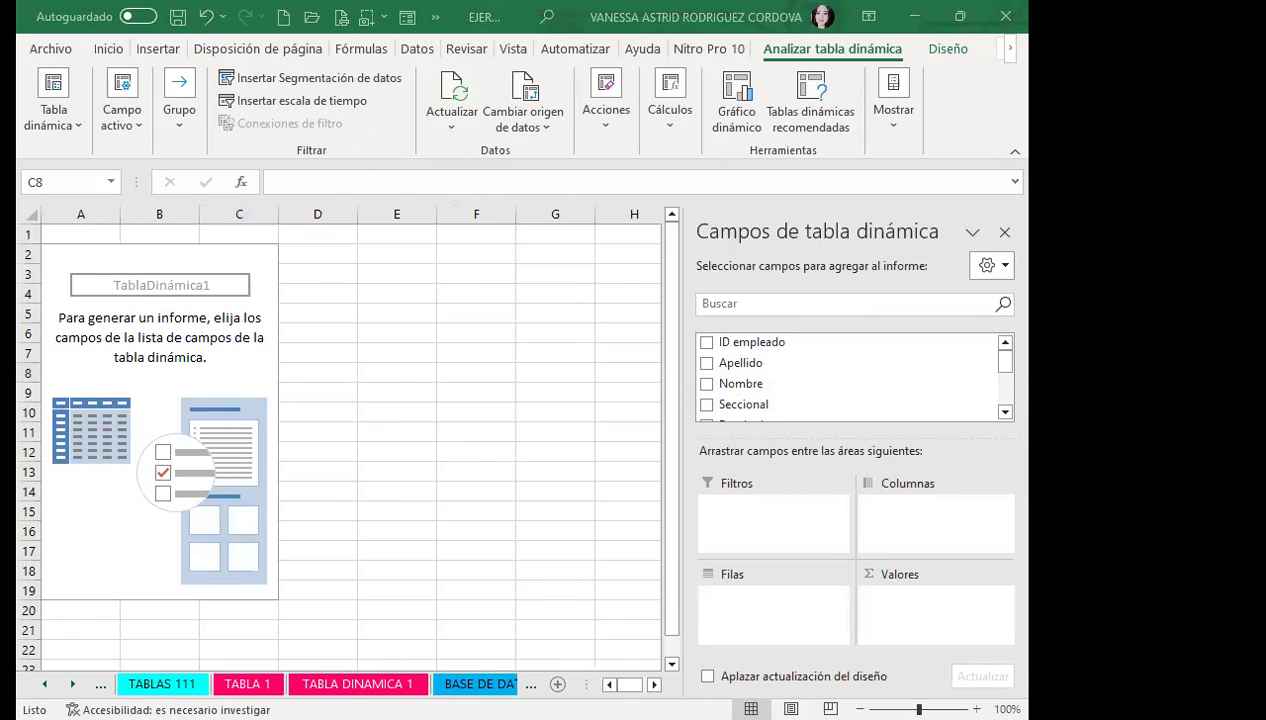
click(470, 683)
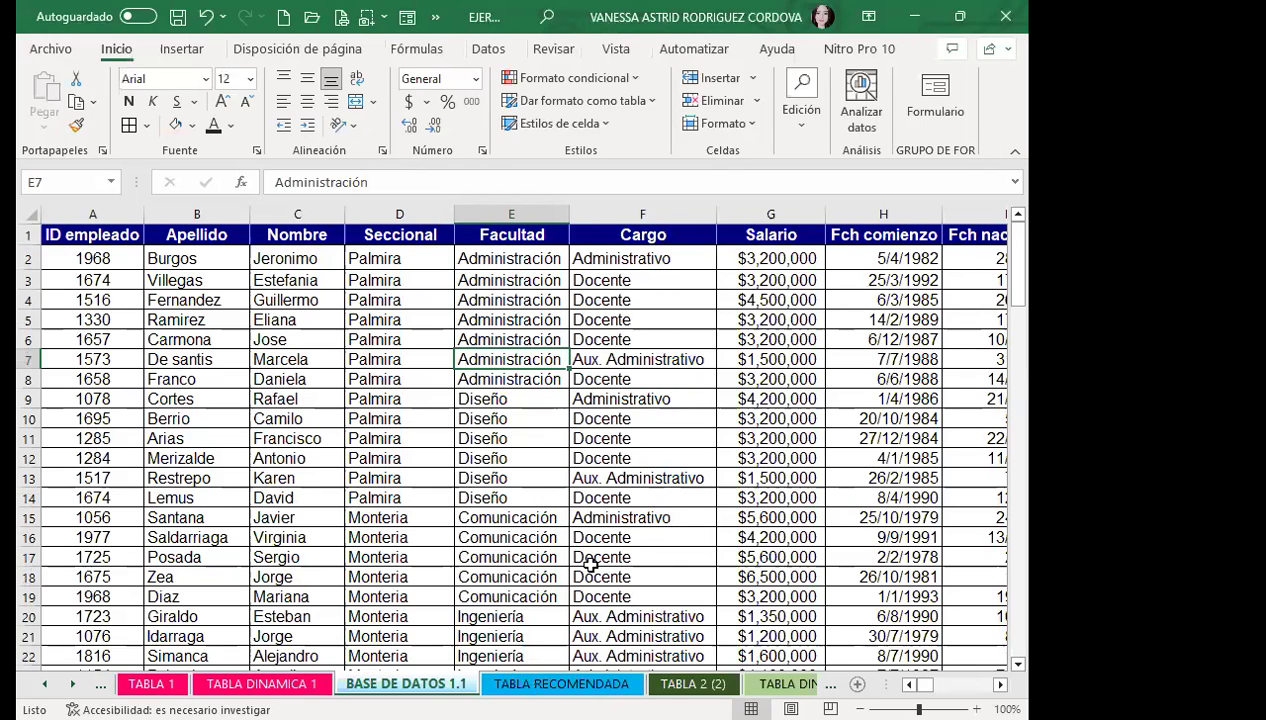
click(562, 683)
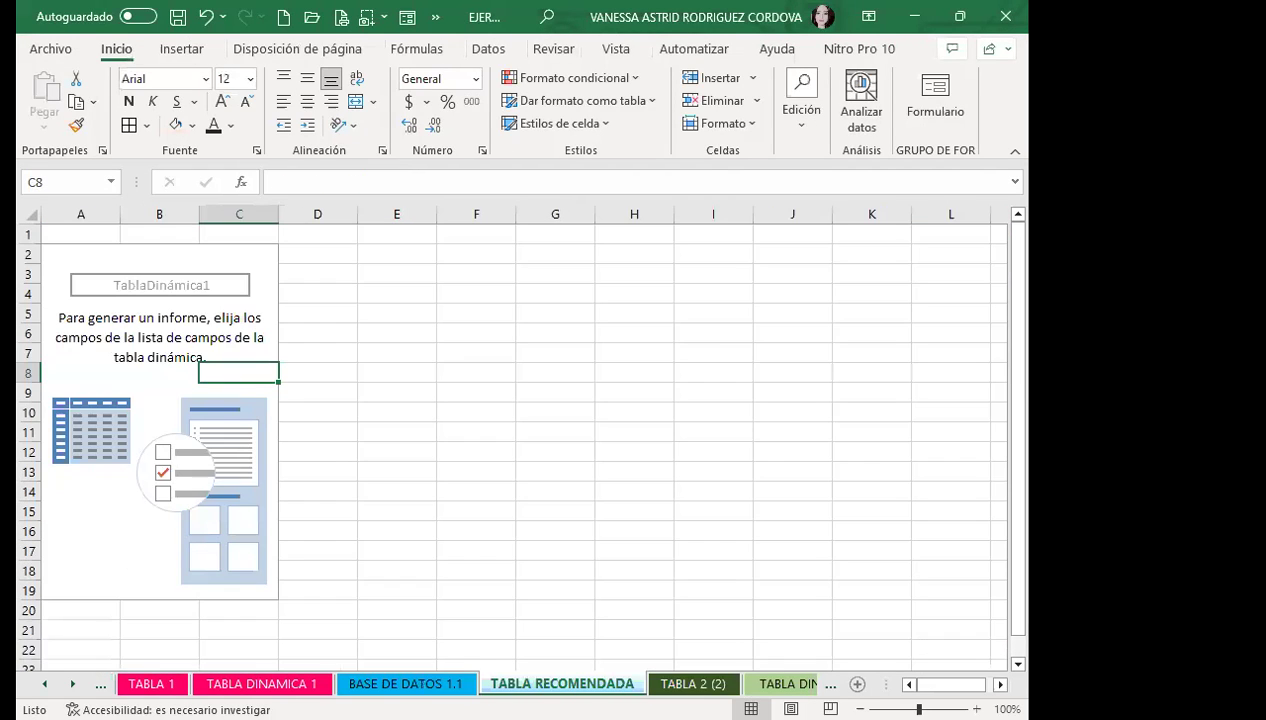
click(256, 351)
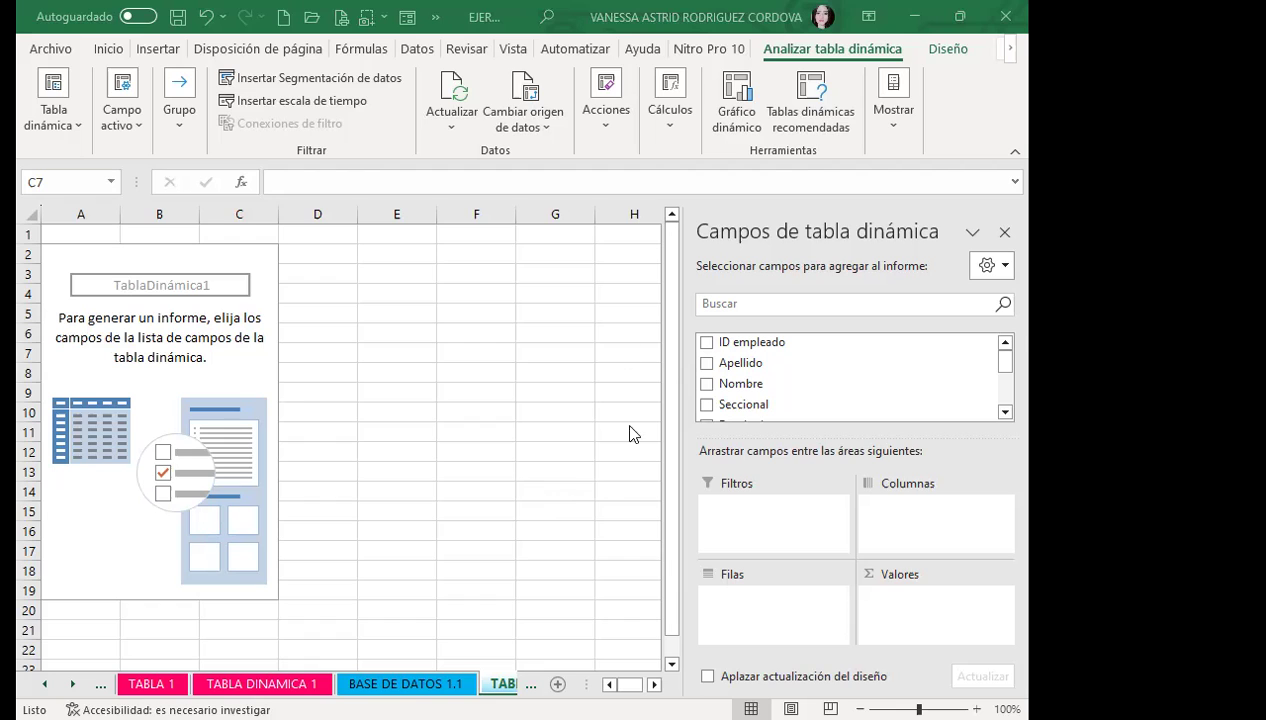
Put Nombre, then Apellido beneath it, in the pivot rows and switch to BASE DE DATOS 1.1
click(707, 363)
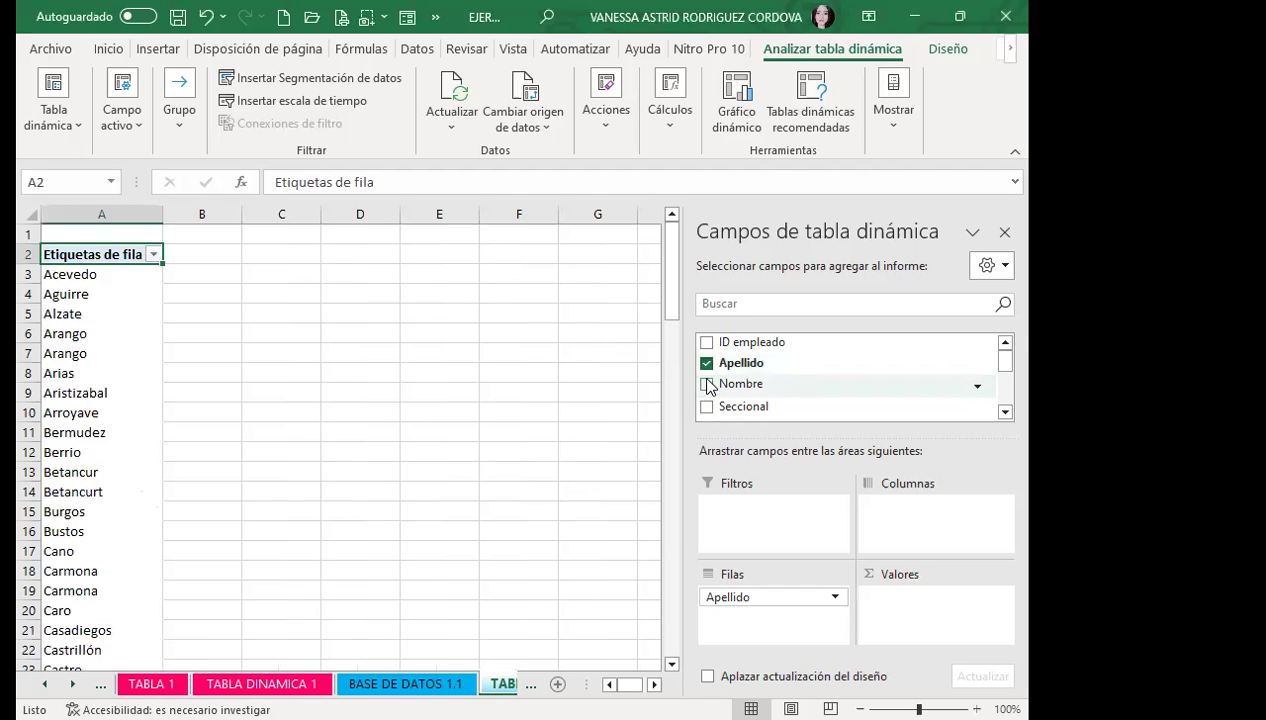
click(707, 363)
click(707, 385)
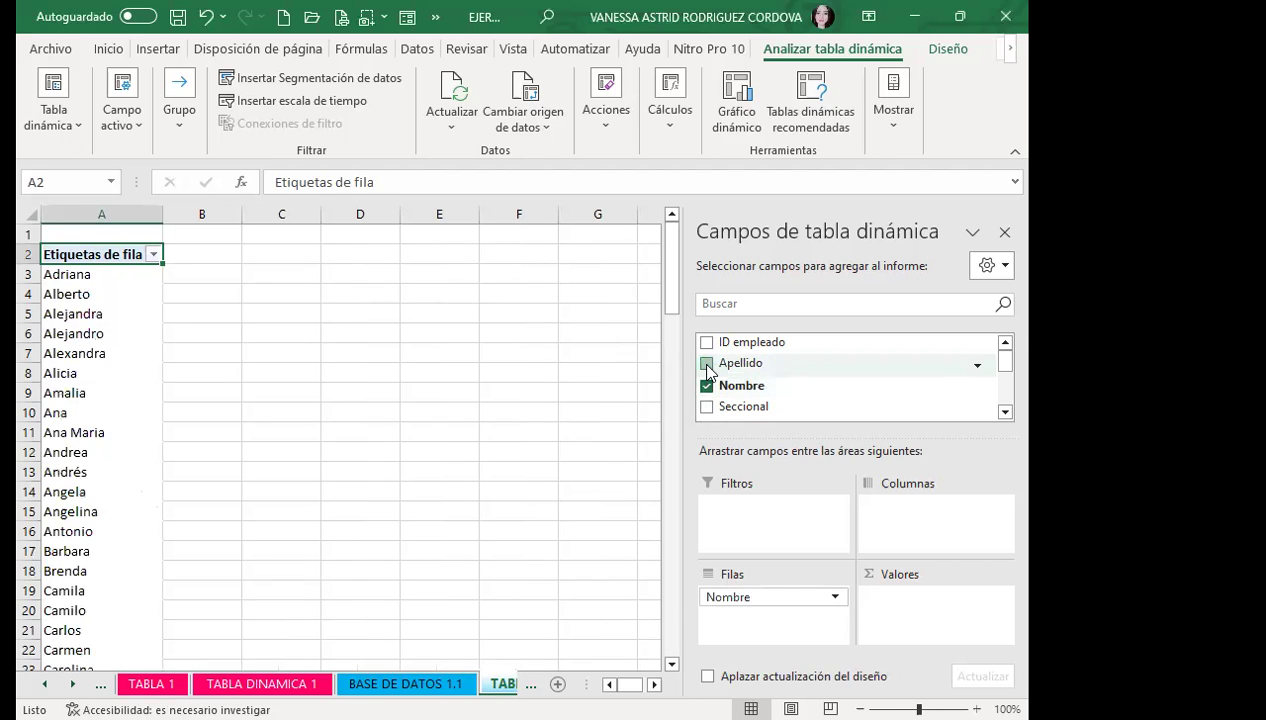
click(707, 364)
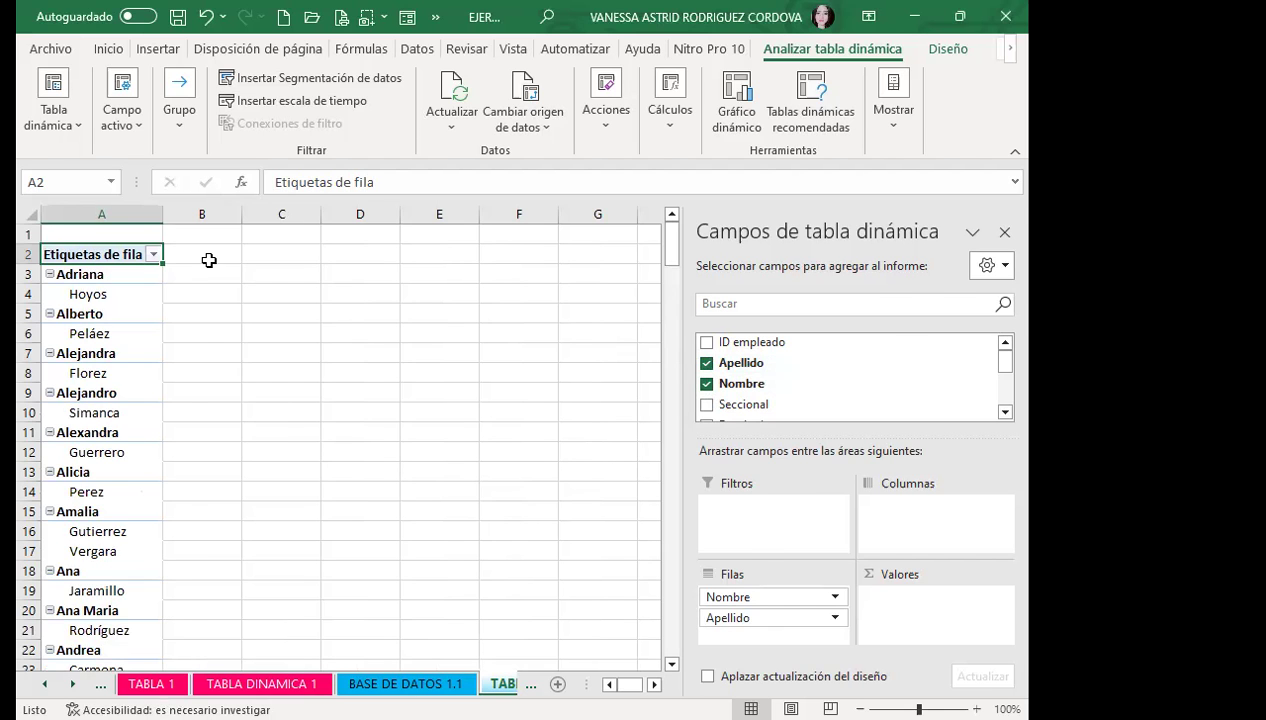
key(ctrl+Page_Up)
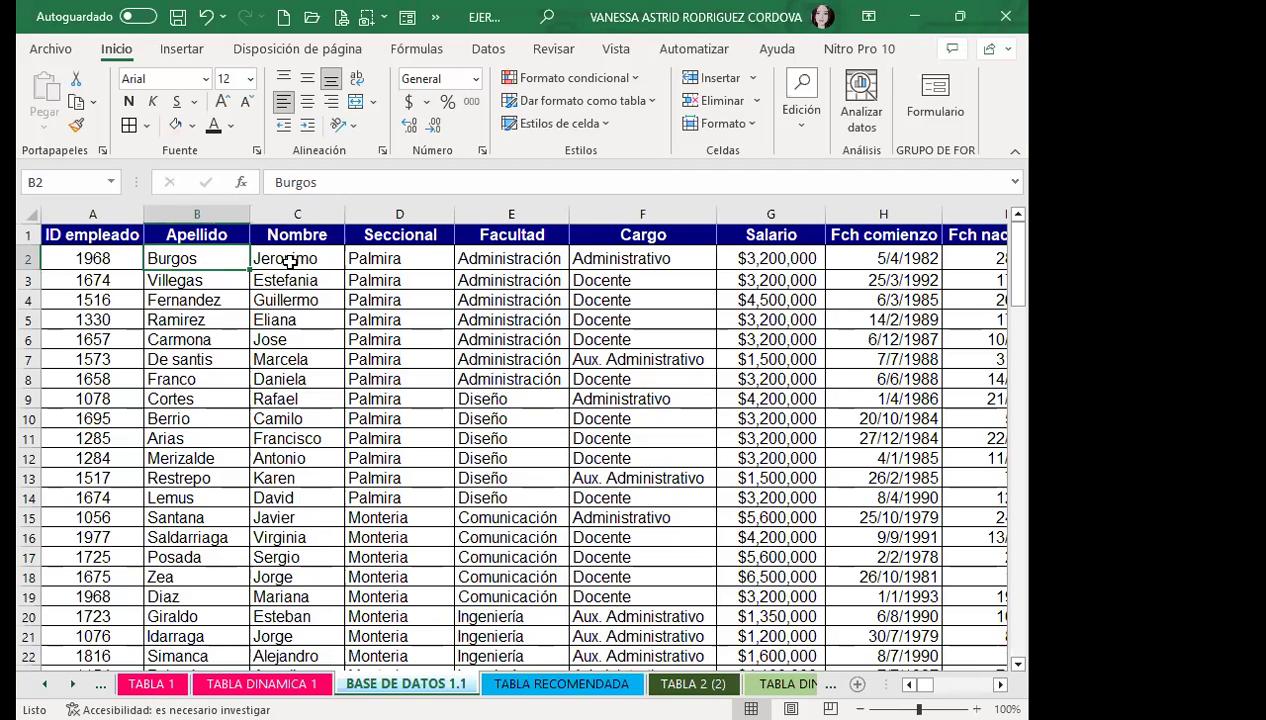
Select the Seccional column, then rearrange the Apellido row field on the pivot sheet
click(402, 214)
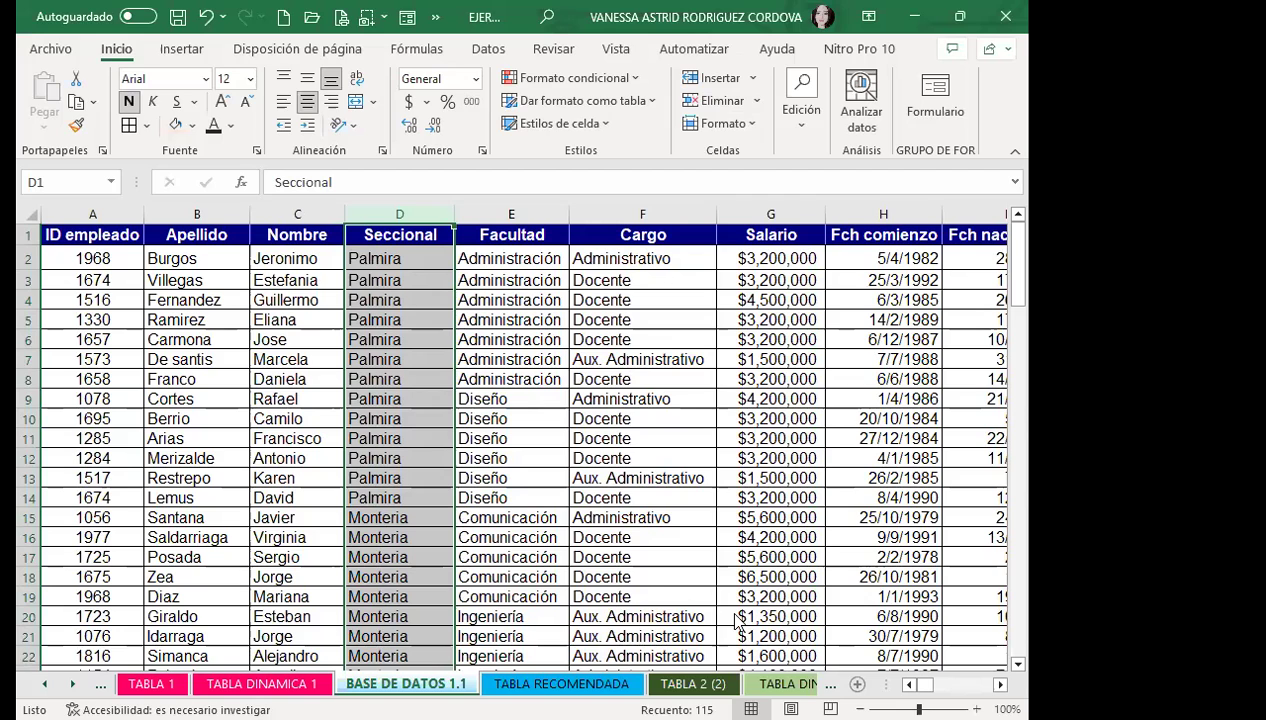
key(ctrl+Page_Down)
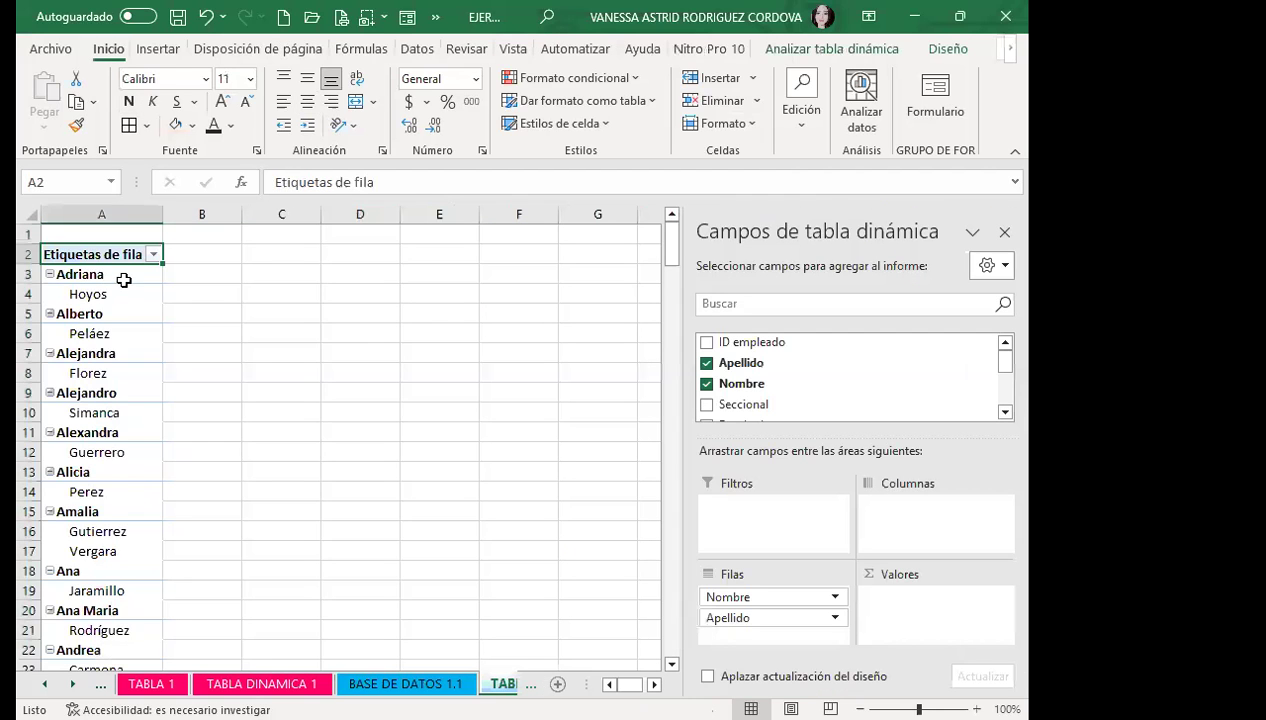
click(205, 333)
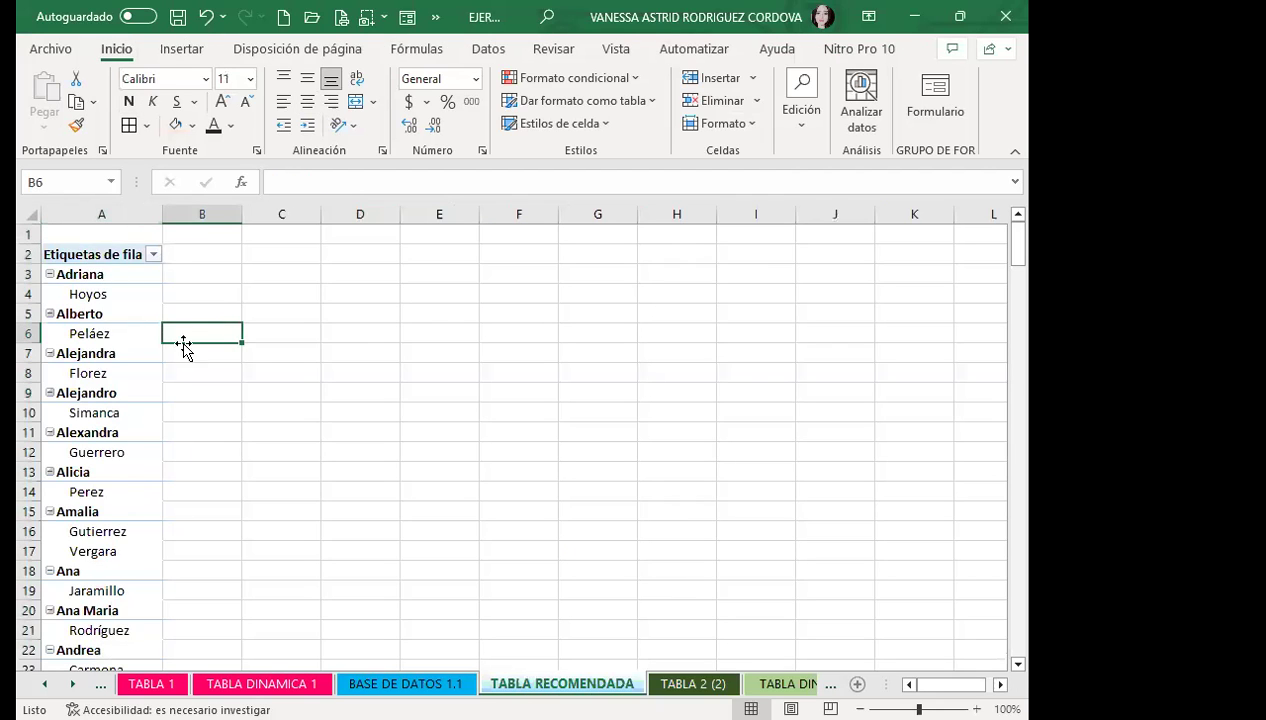
click(88, 311)
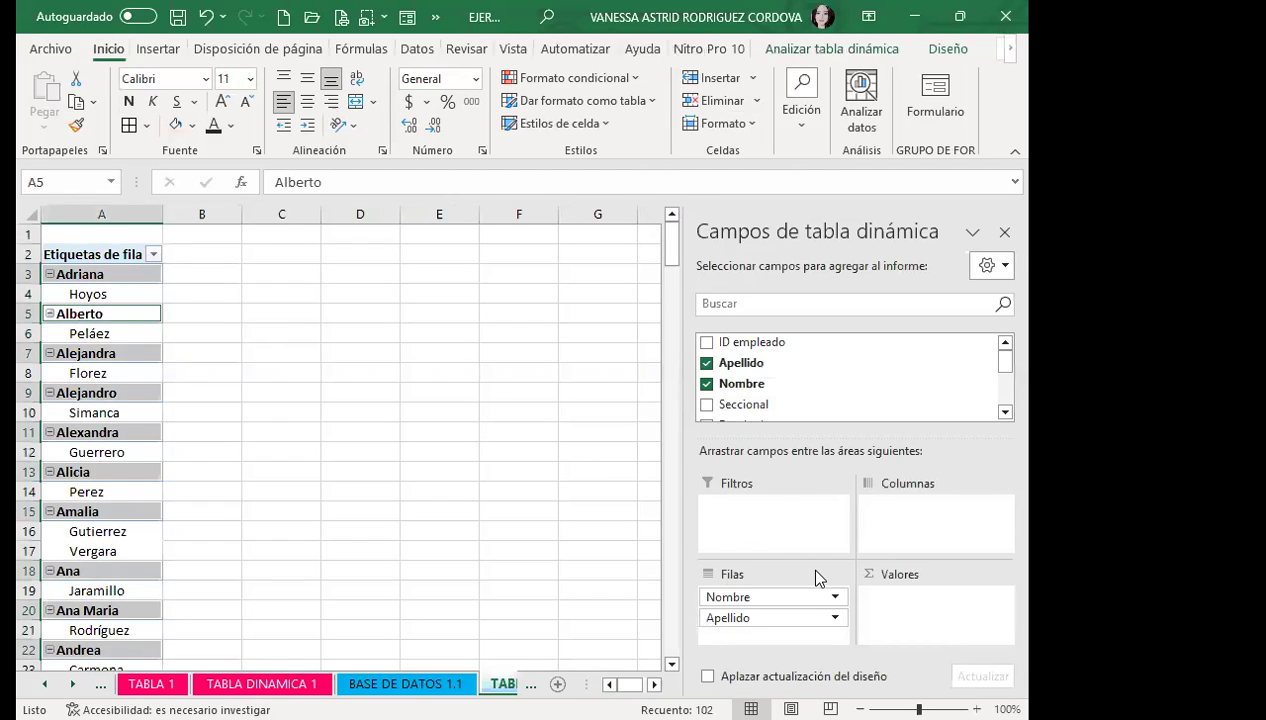
mouse_move(832, 614)
mouse_down()
mouse_move(773, 624)
mouse_move(921, 527)
mouse_move(800, 614)
mouse_up()
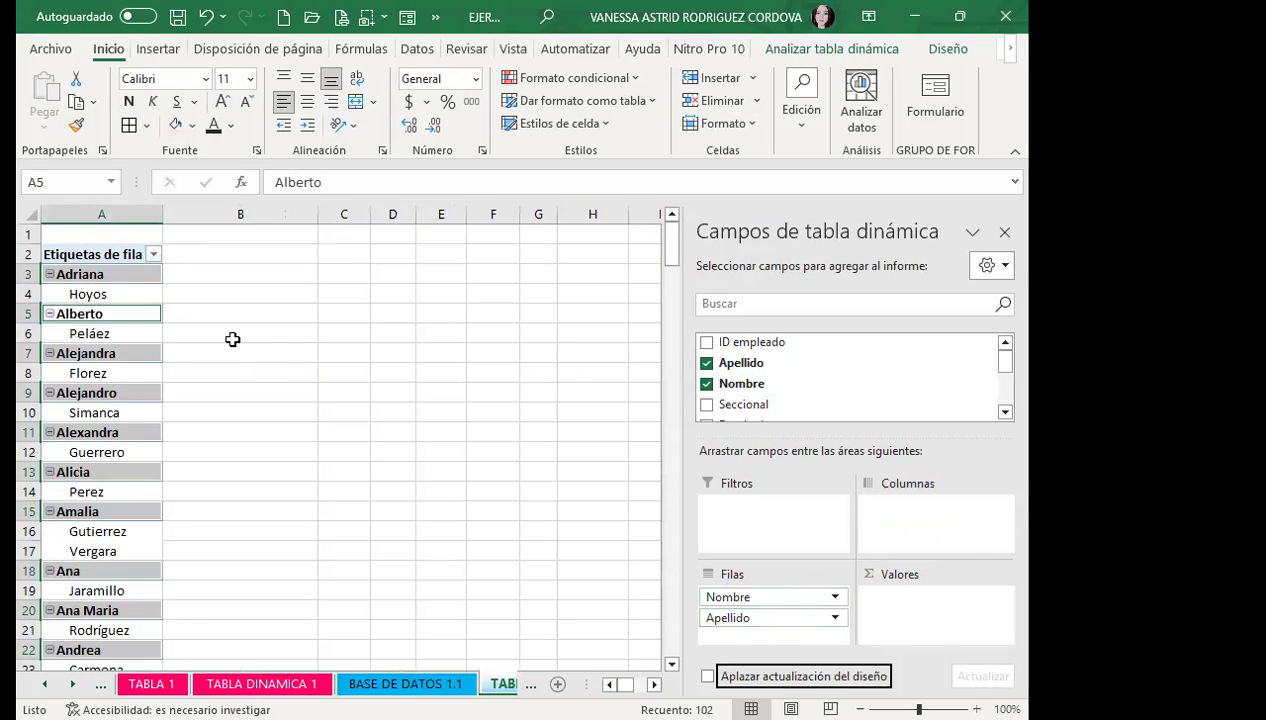
Remove Nombre and Apellido from the pivot and return to the BASE DE DATOS 1.1 sheet
click(272, 347)
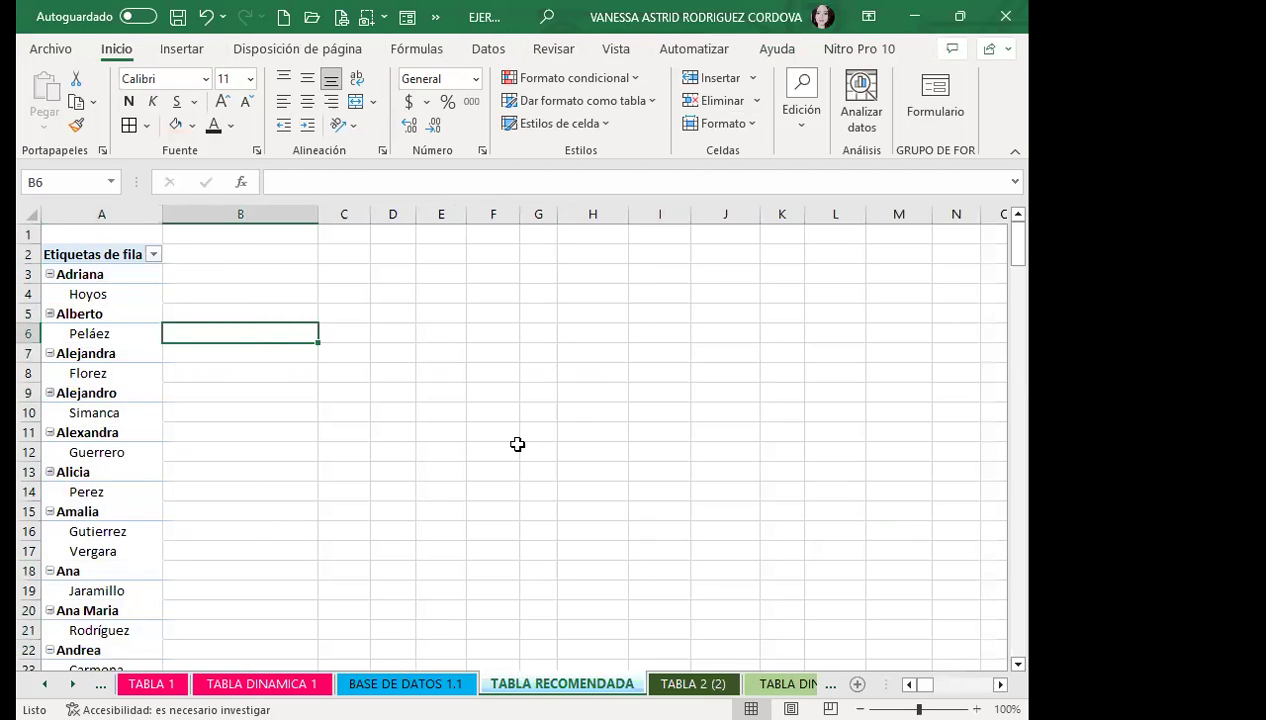
click(111, 415)
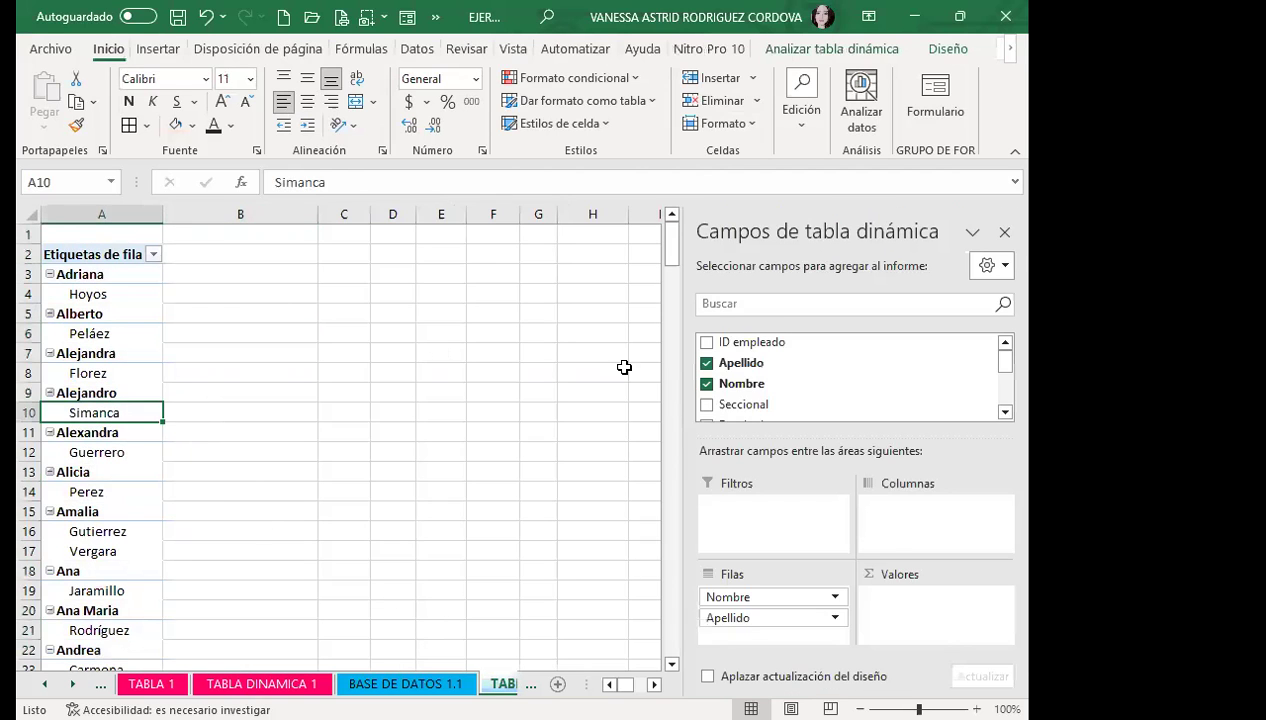
click(706, 384)
click(706, 363)
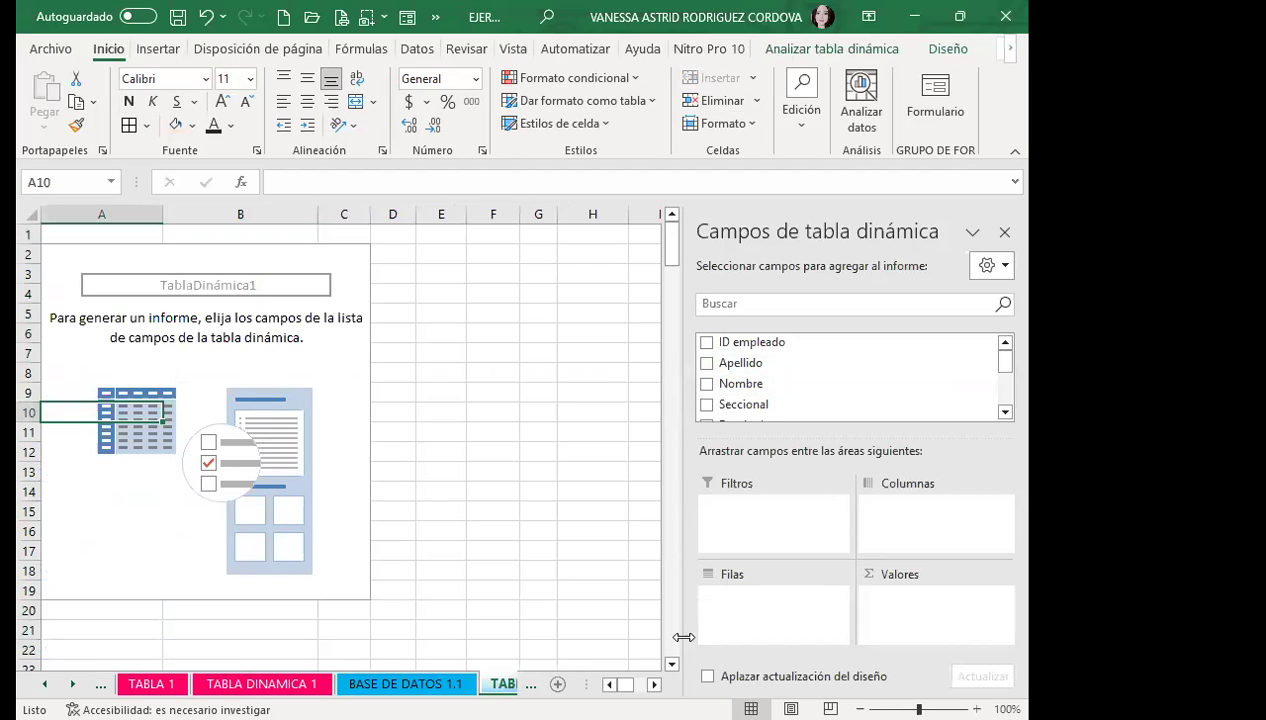
click(418, 684)
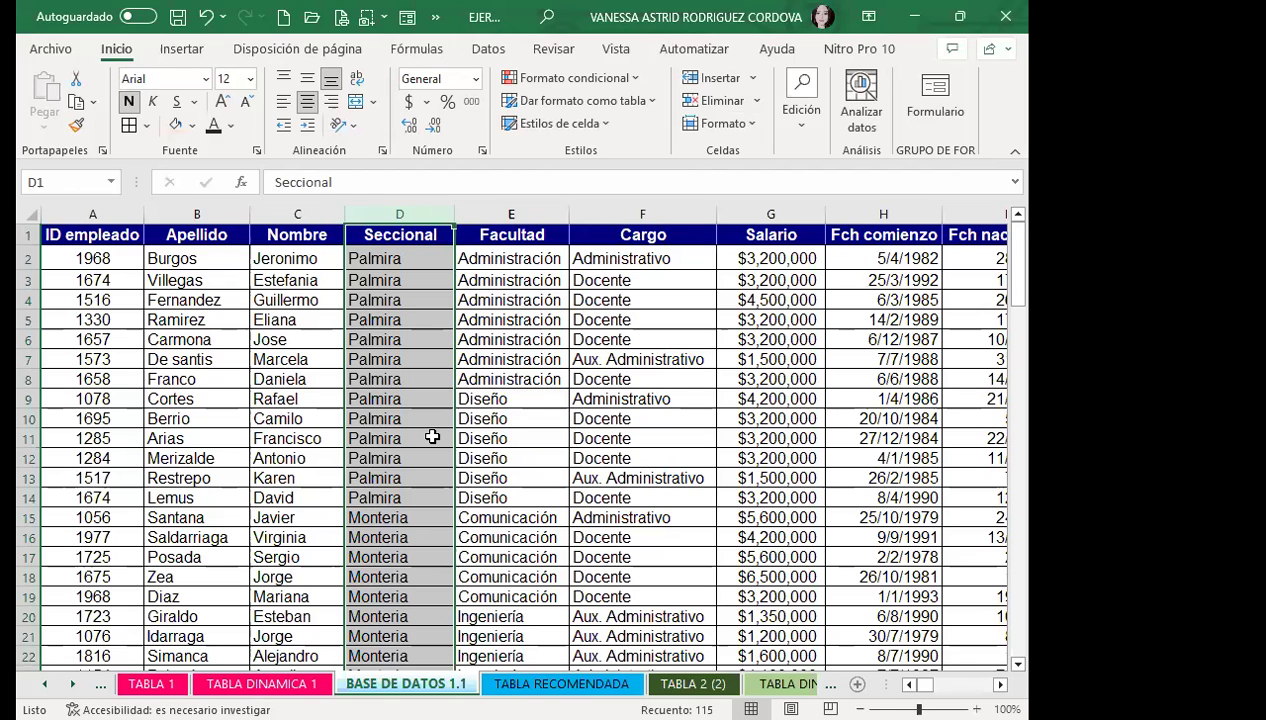
Insert a new column before Seccional with the header NOMBRES
click(716, 78)
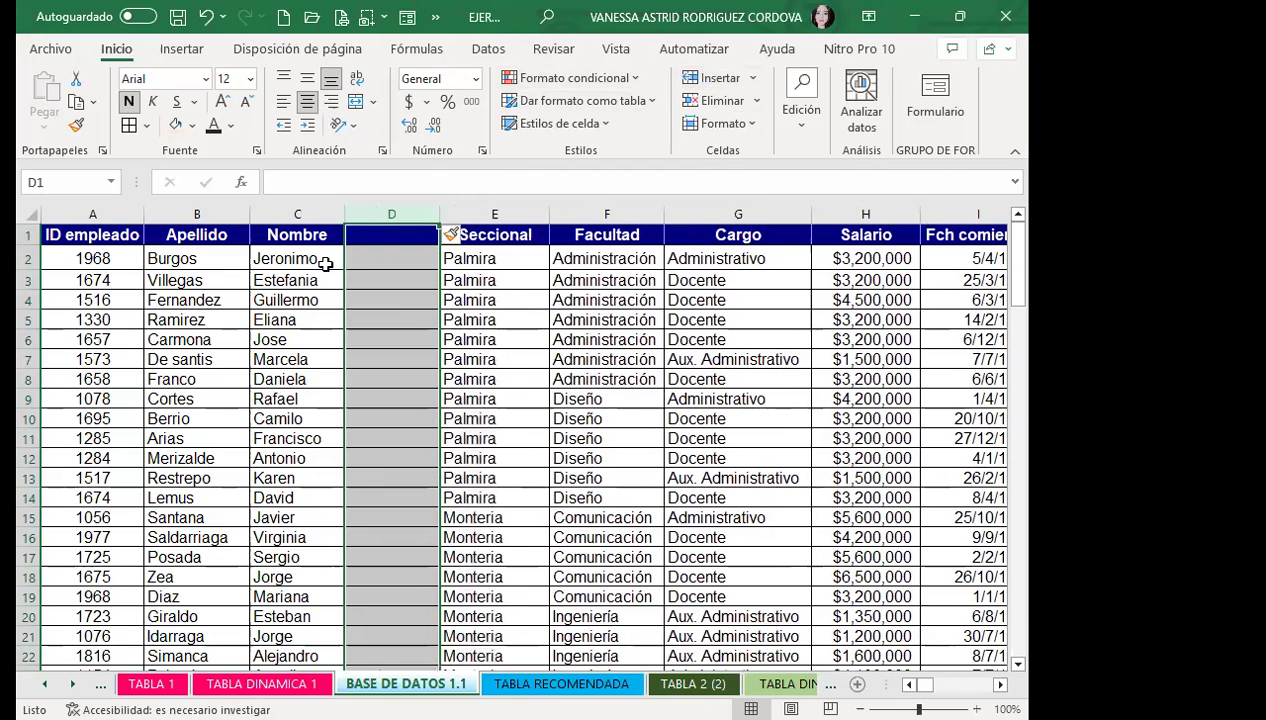
click(381, 255)
click(387, 237)
double_click(394, 237)
text(NOMBRES)
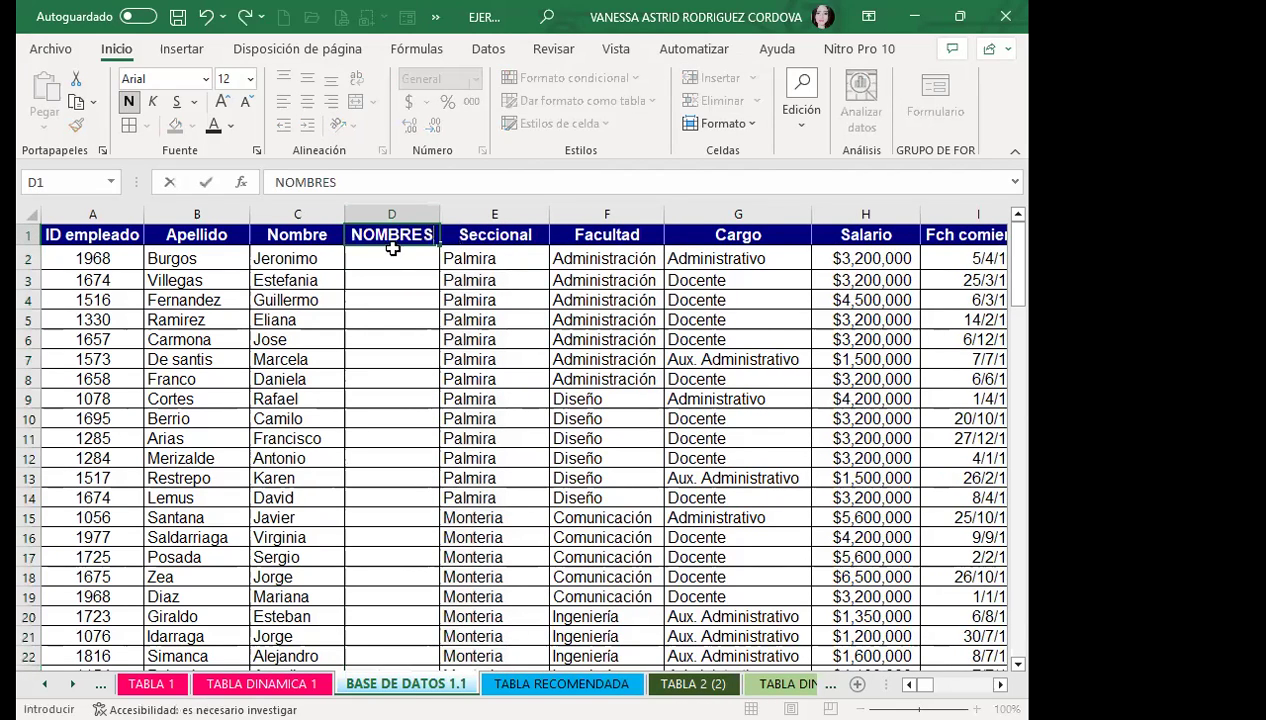
click(387, 260)
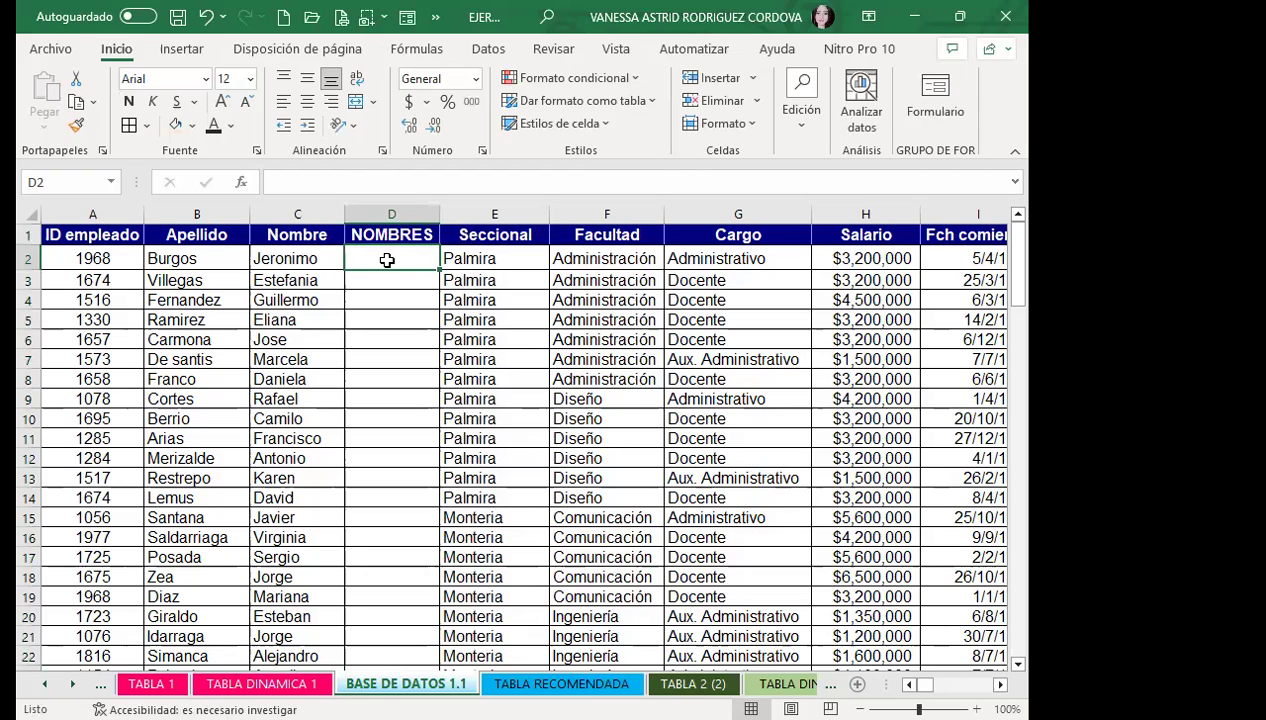
Enter =CONCAT(B2;" ";C2) in D2 and autofit column D to the joined name
text(=)
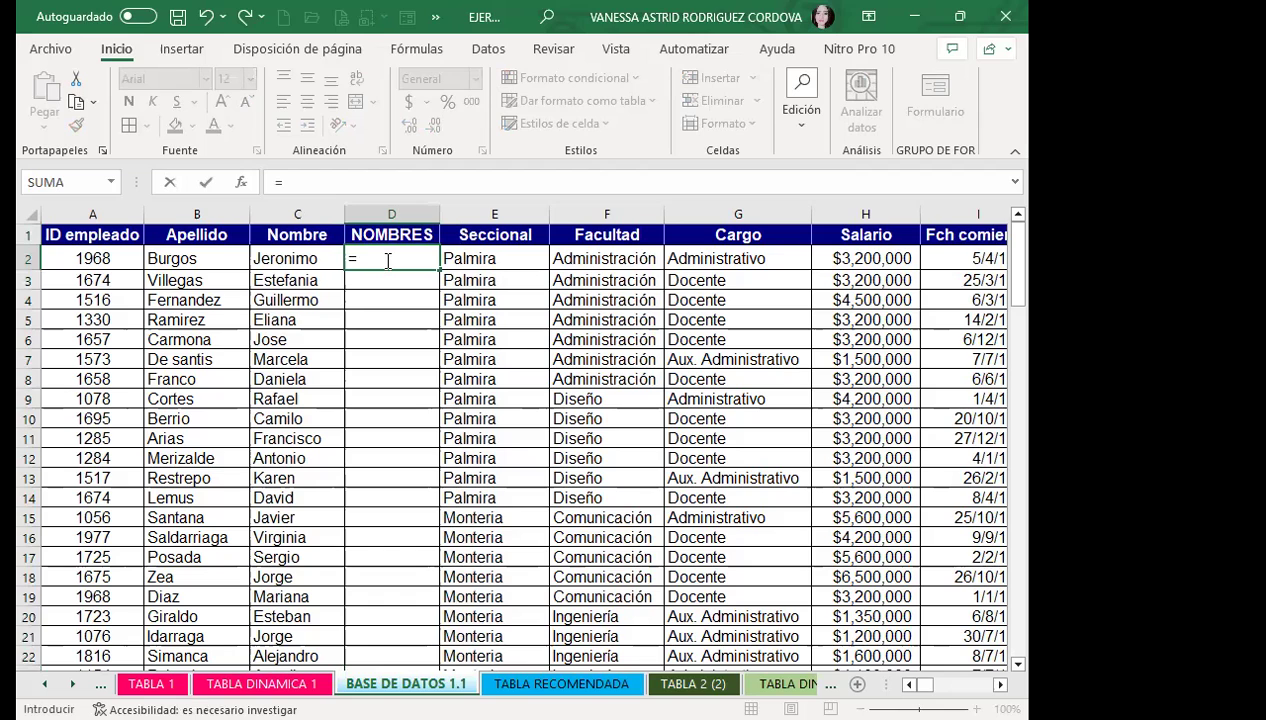
text(C)
text(ON)
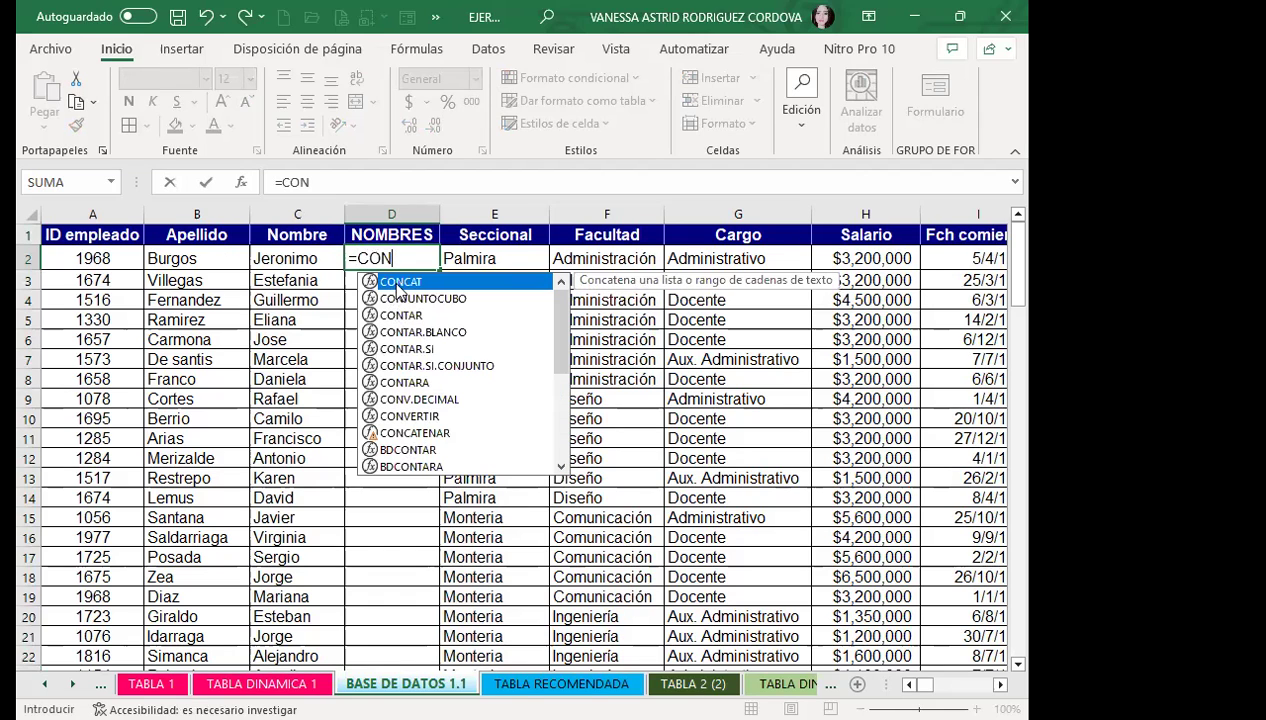
key(Tab)
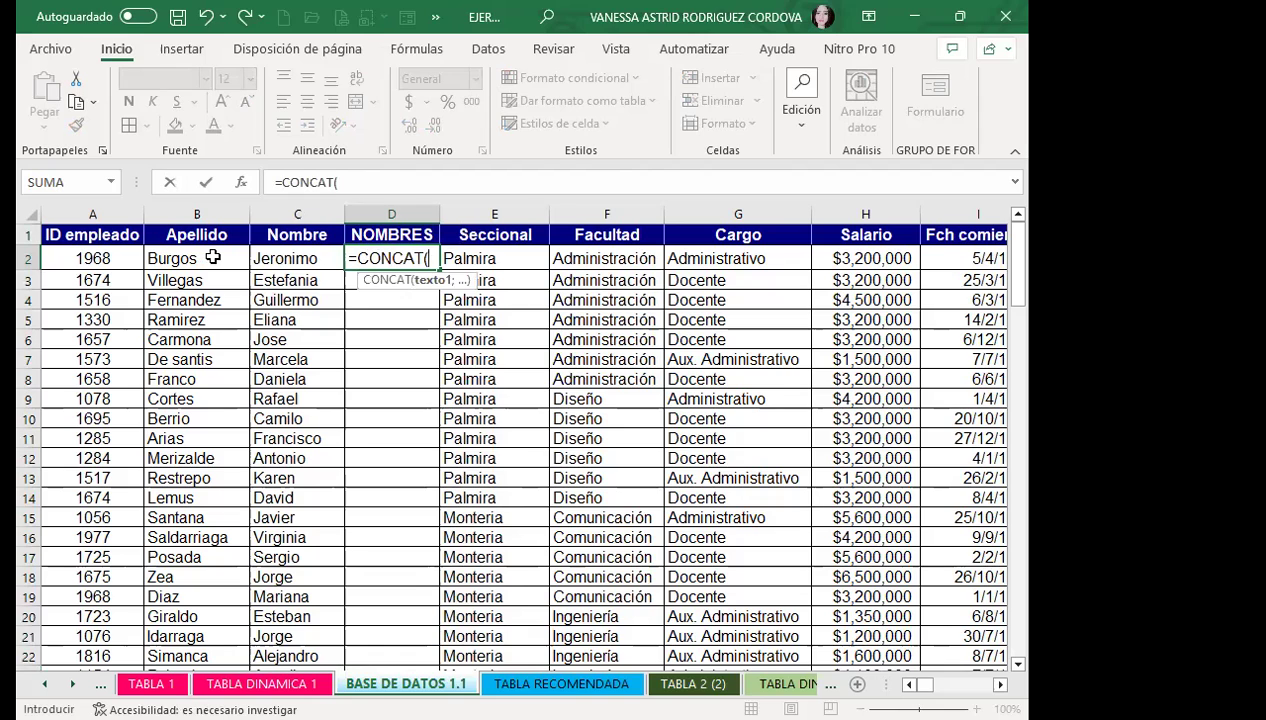
click(214, 257)
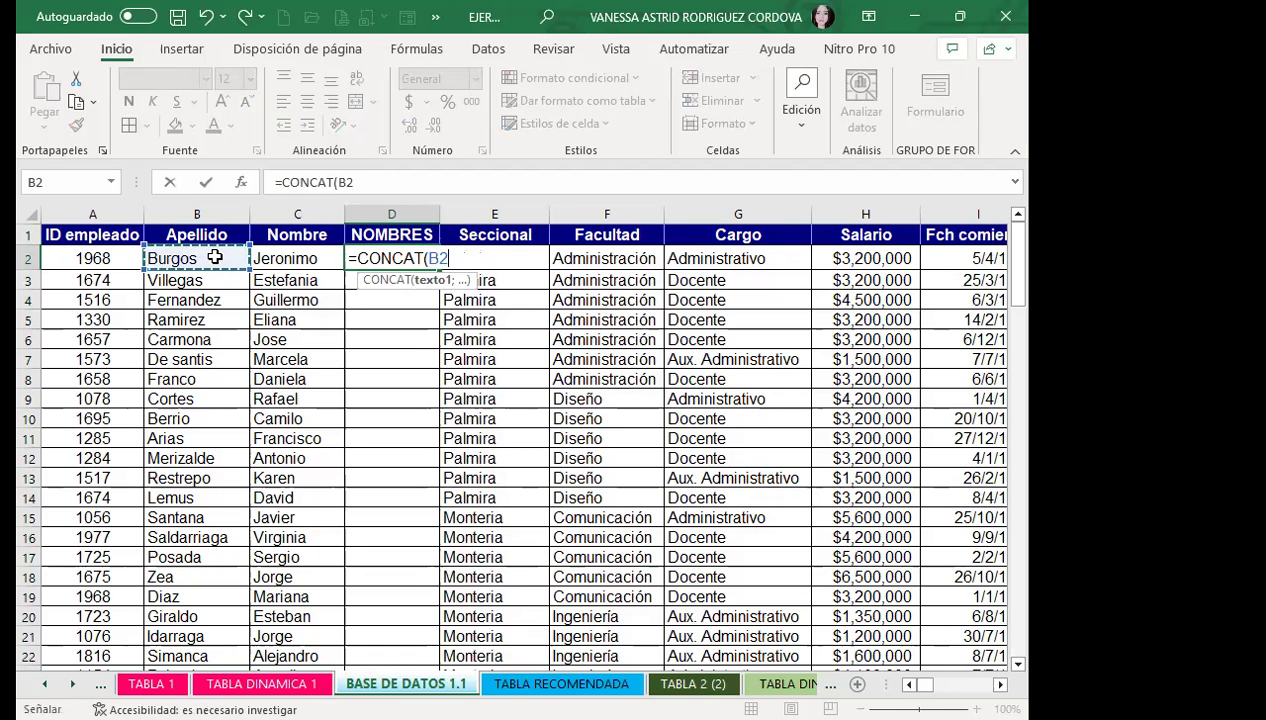
text(;")
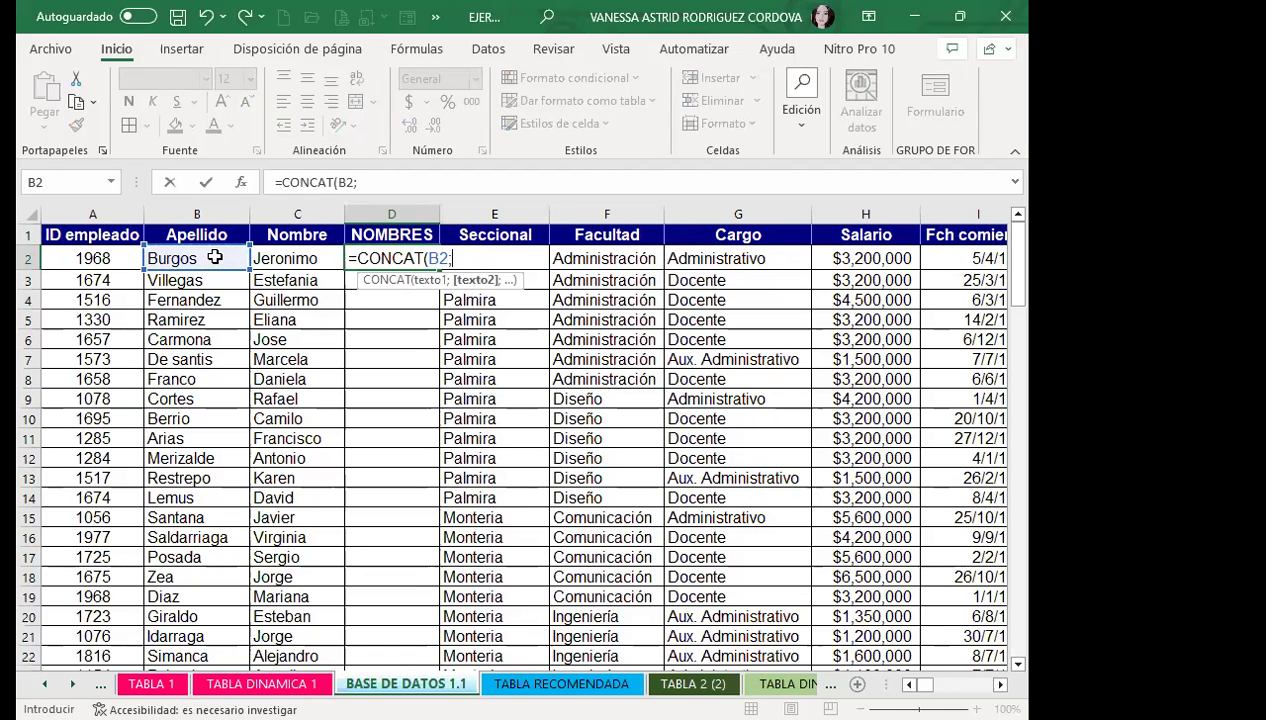
text( ")
text(;)
click(283, 260)
key(Return)
click(362, 256)
double_click(440, 214)
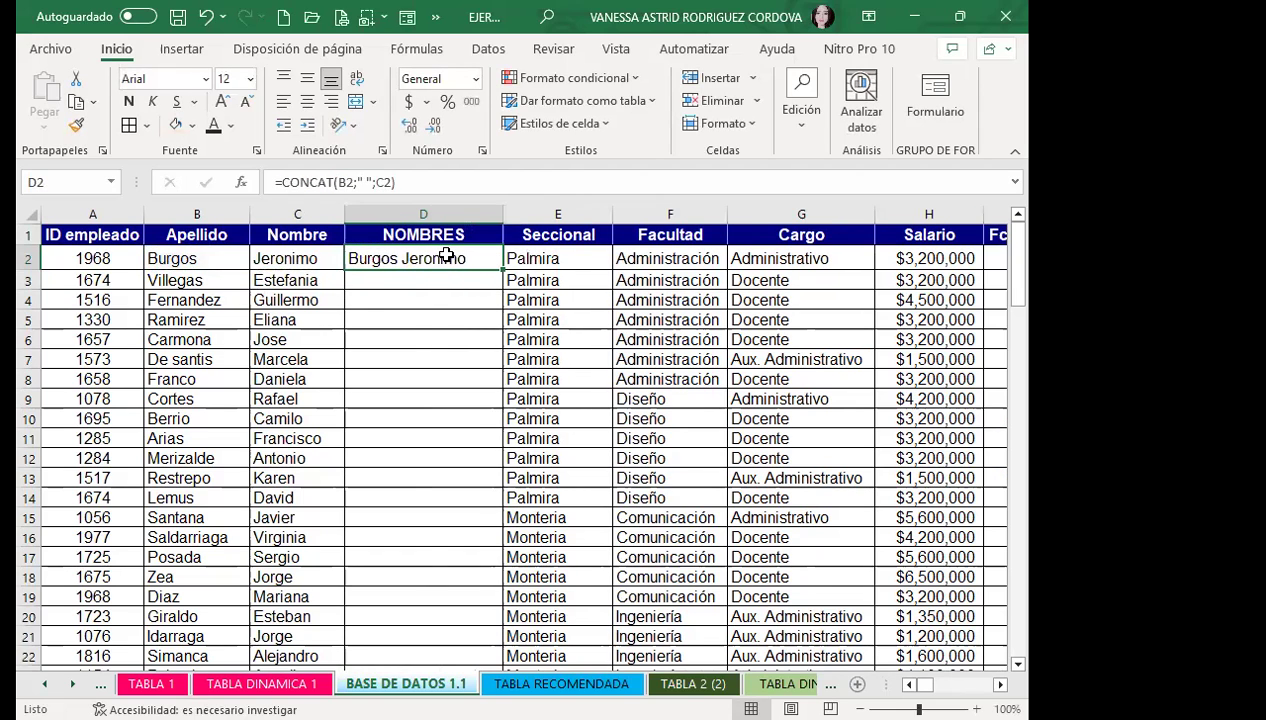
Fill the CONCAT formula down the whole NOMBRES column and check the copied results
double_click(503, 268)
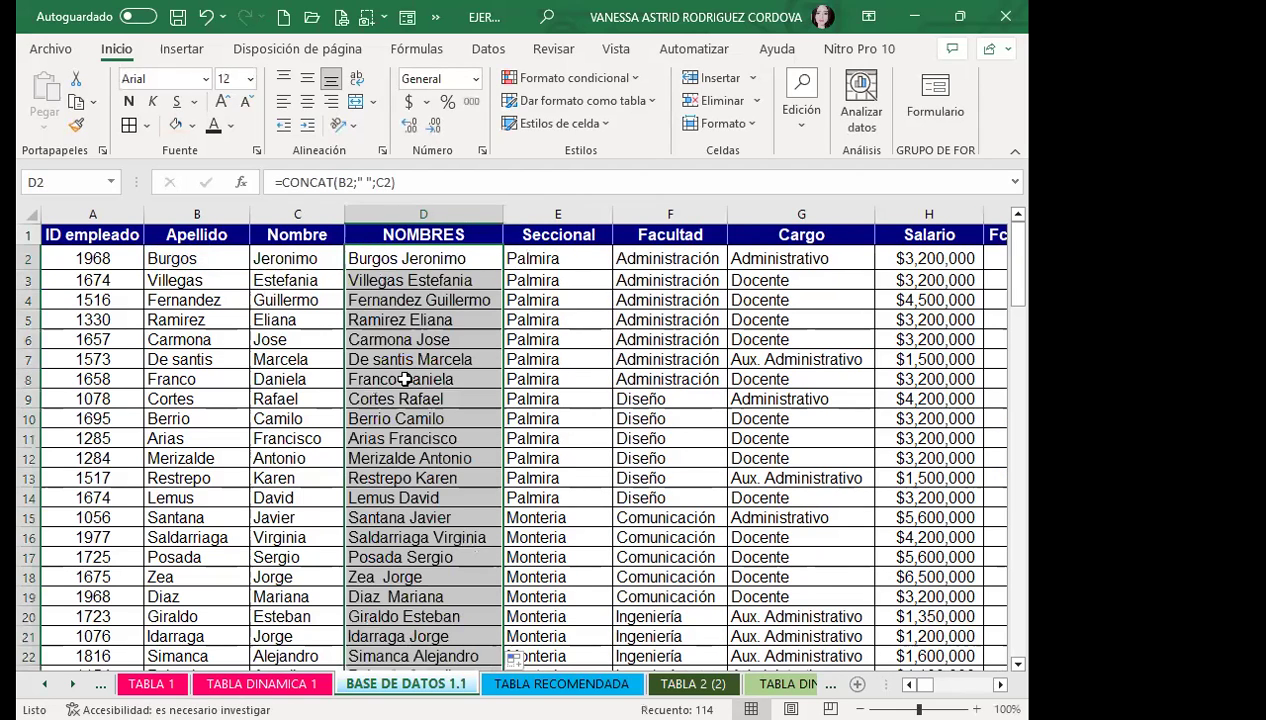
click(437, 382)
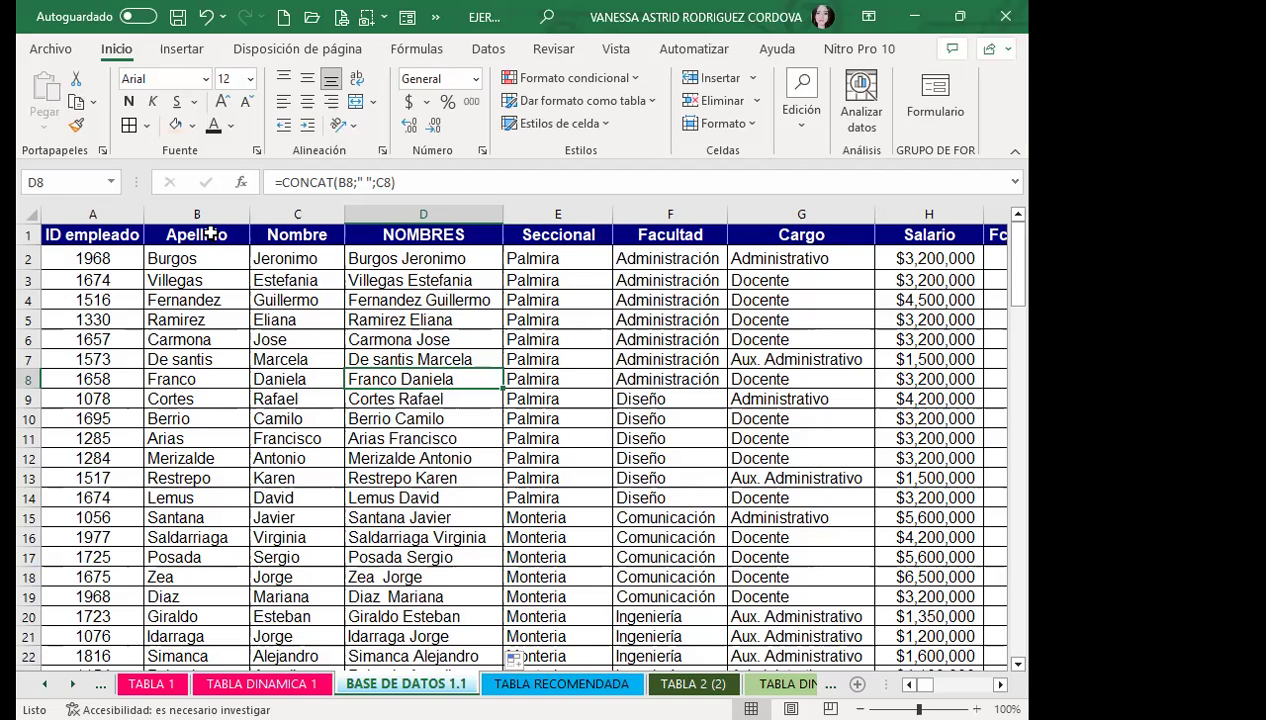
click(212, 232)
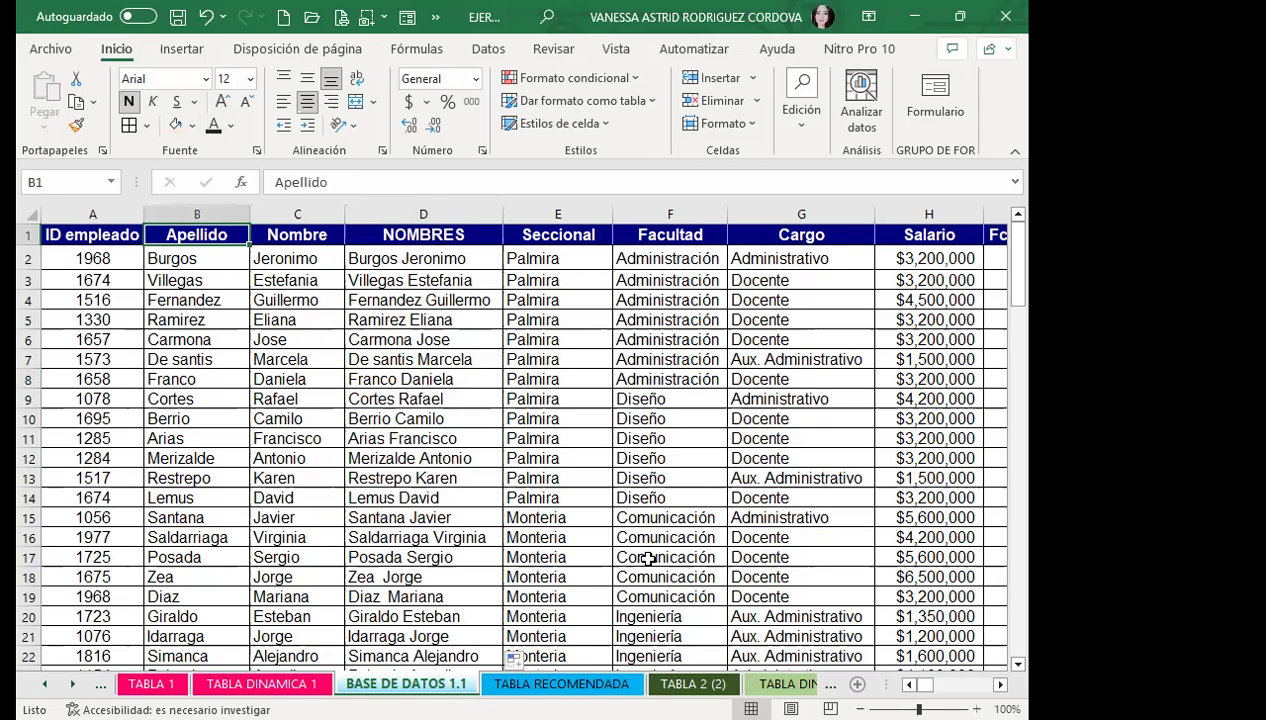
scroll(762, 388, down, 2)
scroll(765, 390, down, 1)
scroll(765, 390, up, 3)
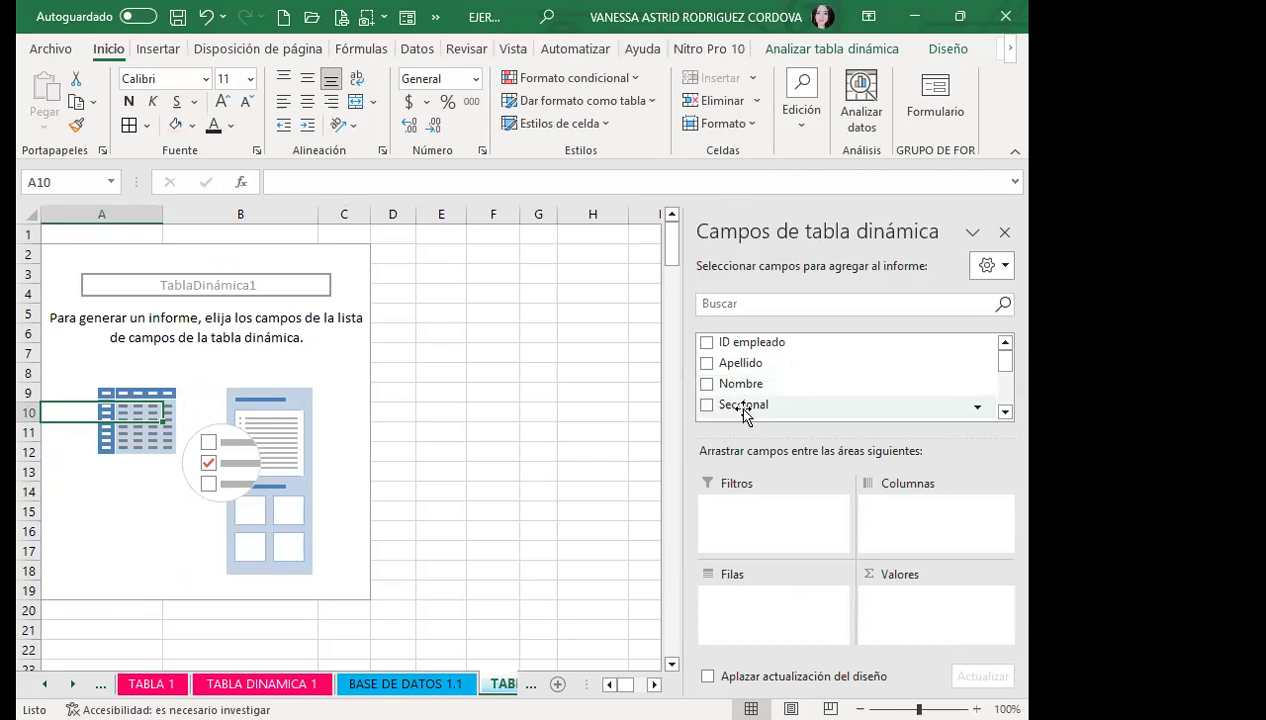
Refresh the pivot table on TABLA RECOMENDADA so NOMBRES appears in its field list
click(630, 452)
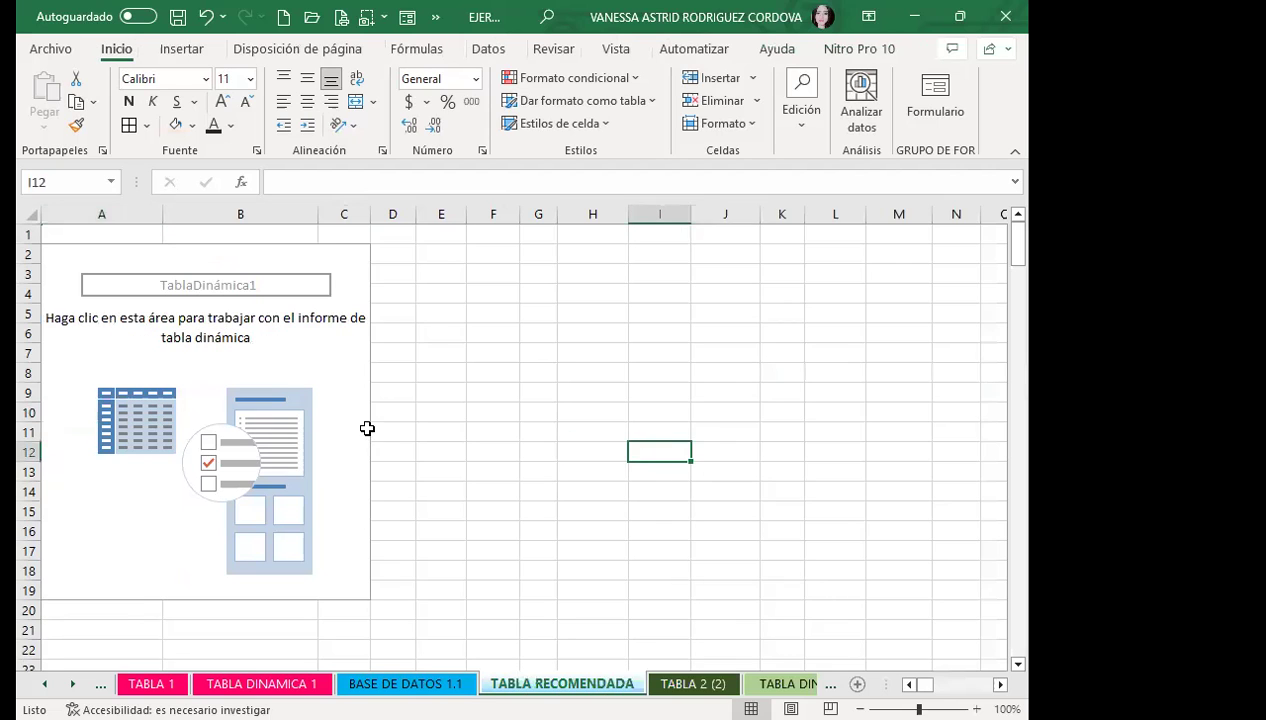
click(363, 425)
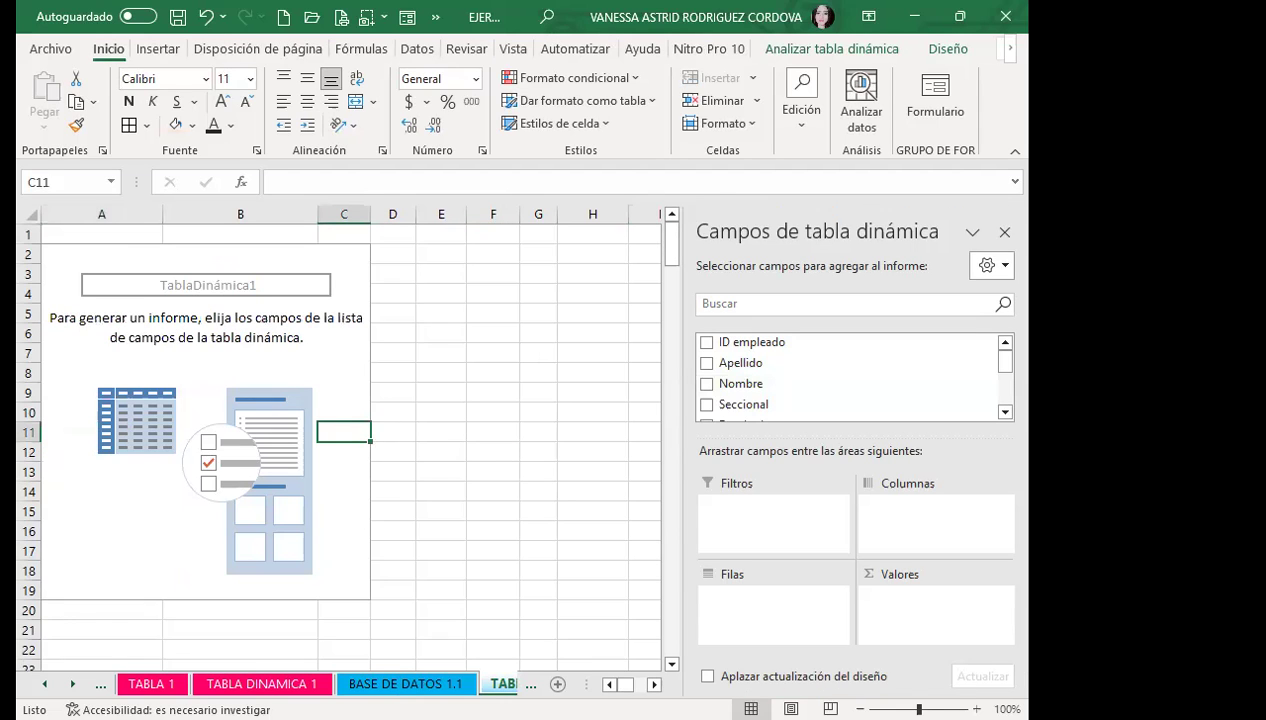
key(ctrl+Page_Up)
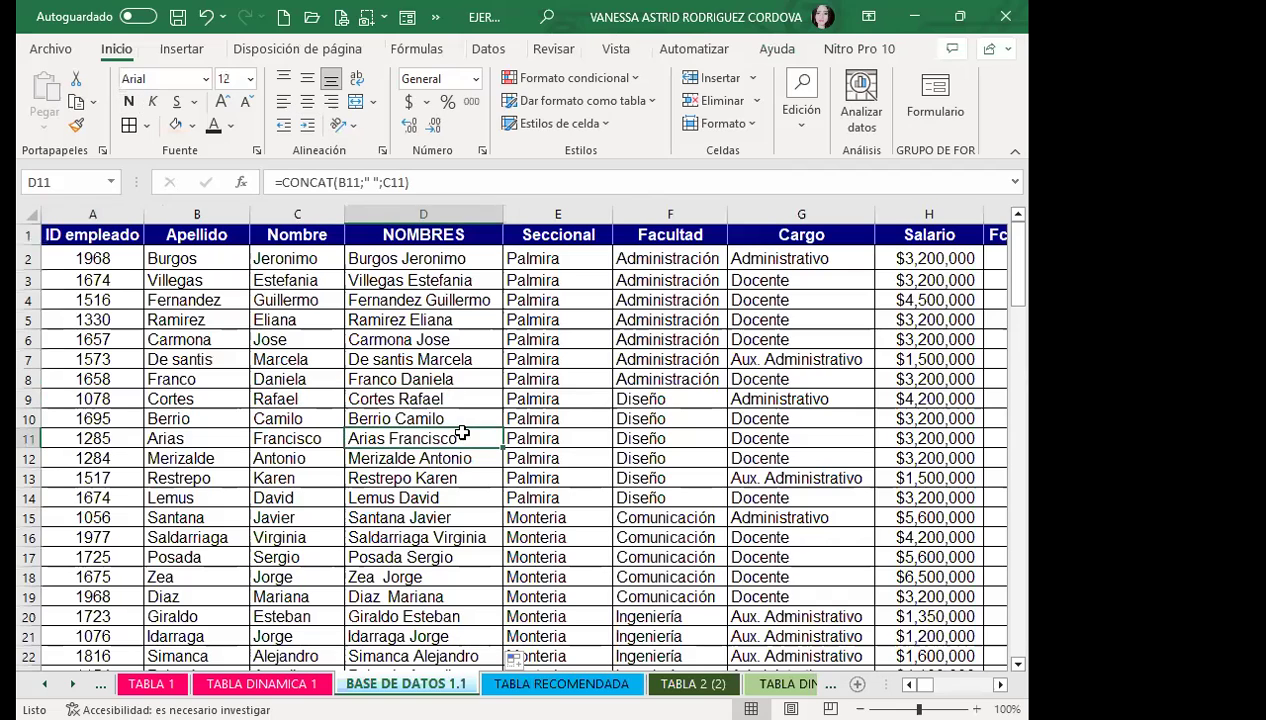
click(425, 361)
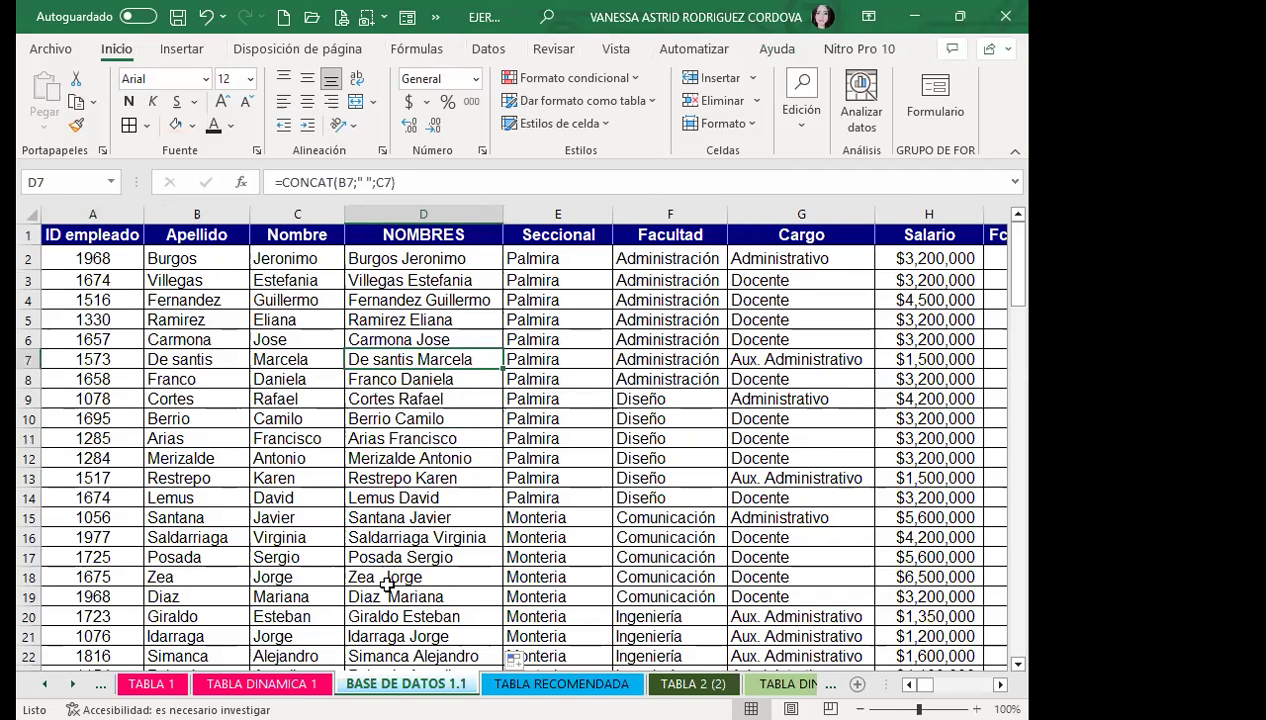
click(561, 684)
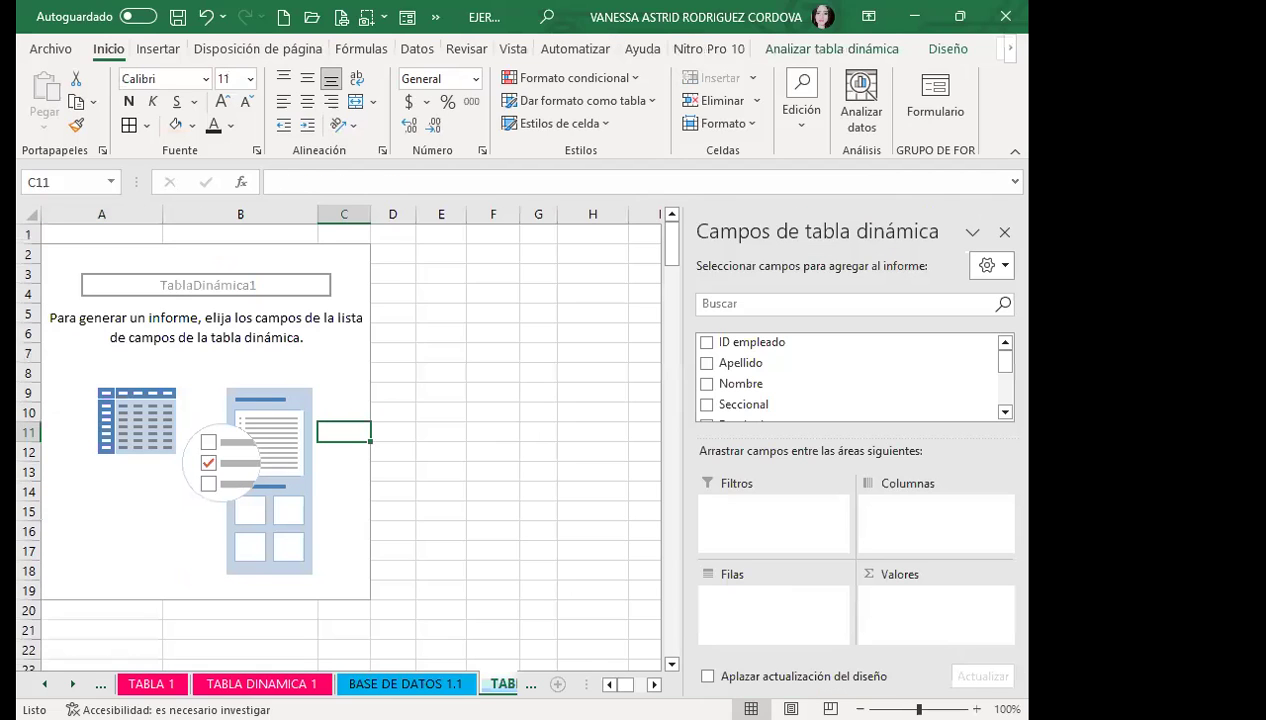
click(830, 48)
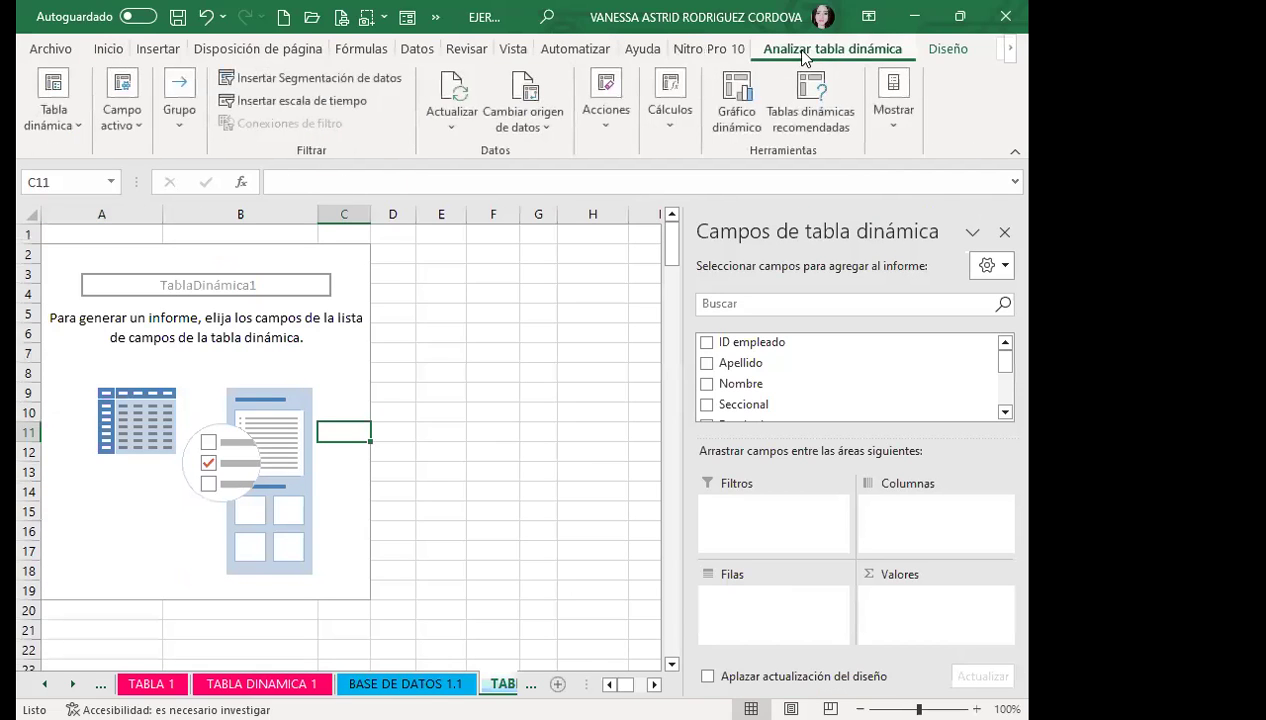
click(453, 100)
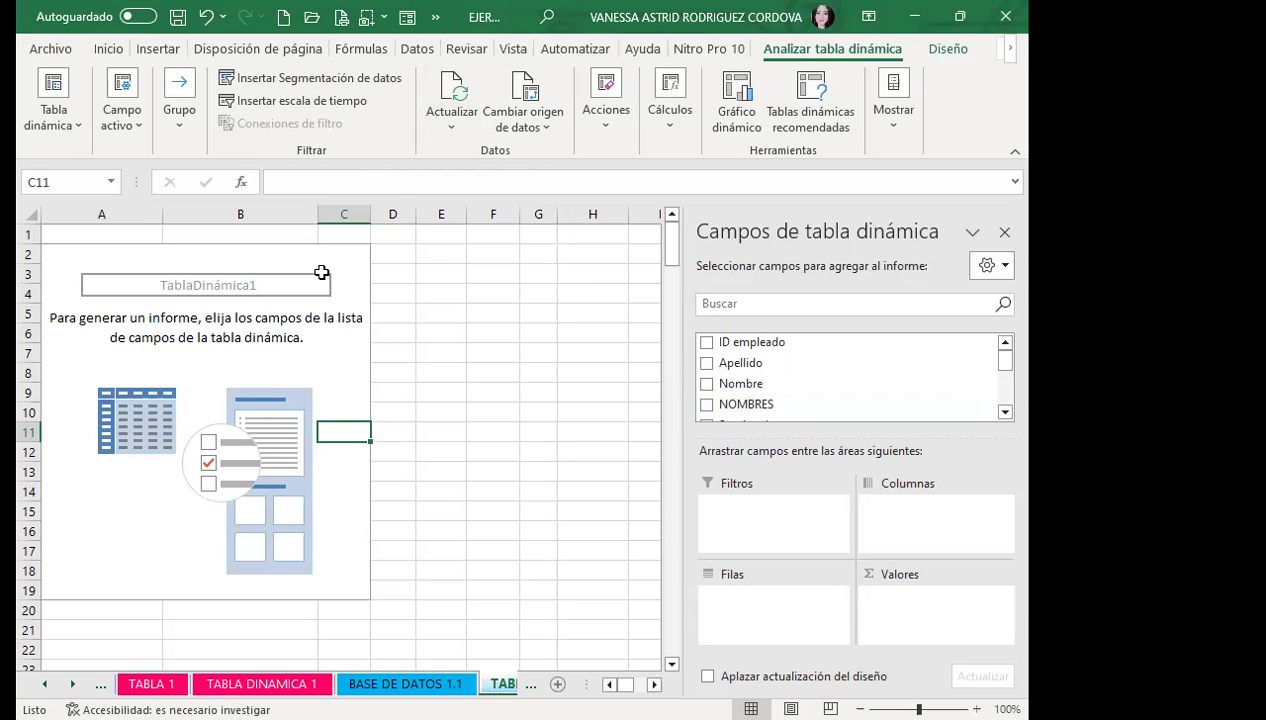
Change the pivot table's name from TablaDinámica1 to TablaDinámica_EJERCICIO55
click(62, 125)
click(131, 196)
key(BackSpace)
text(_)
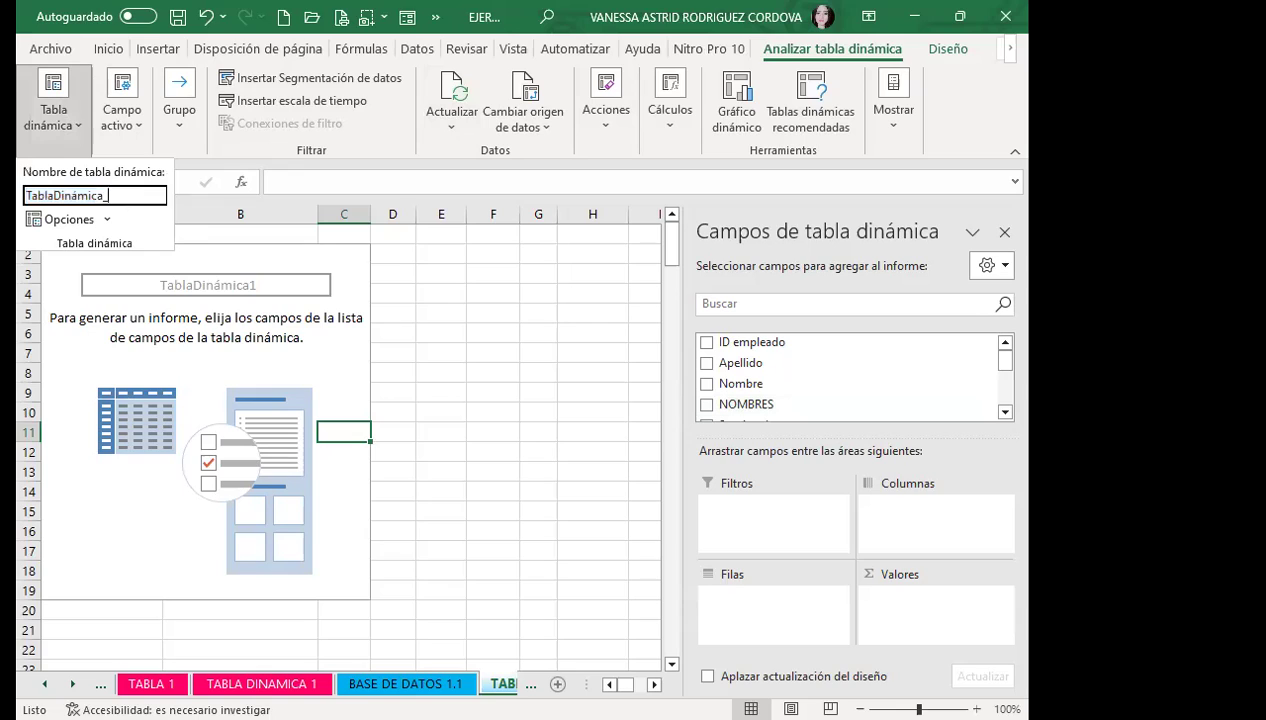
text(EJERCICIO)
text(55)
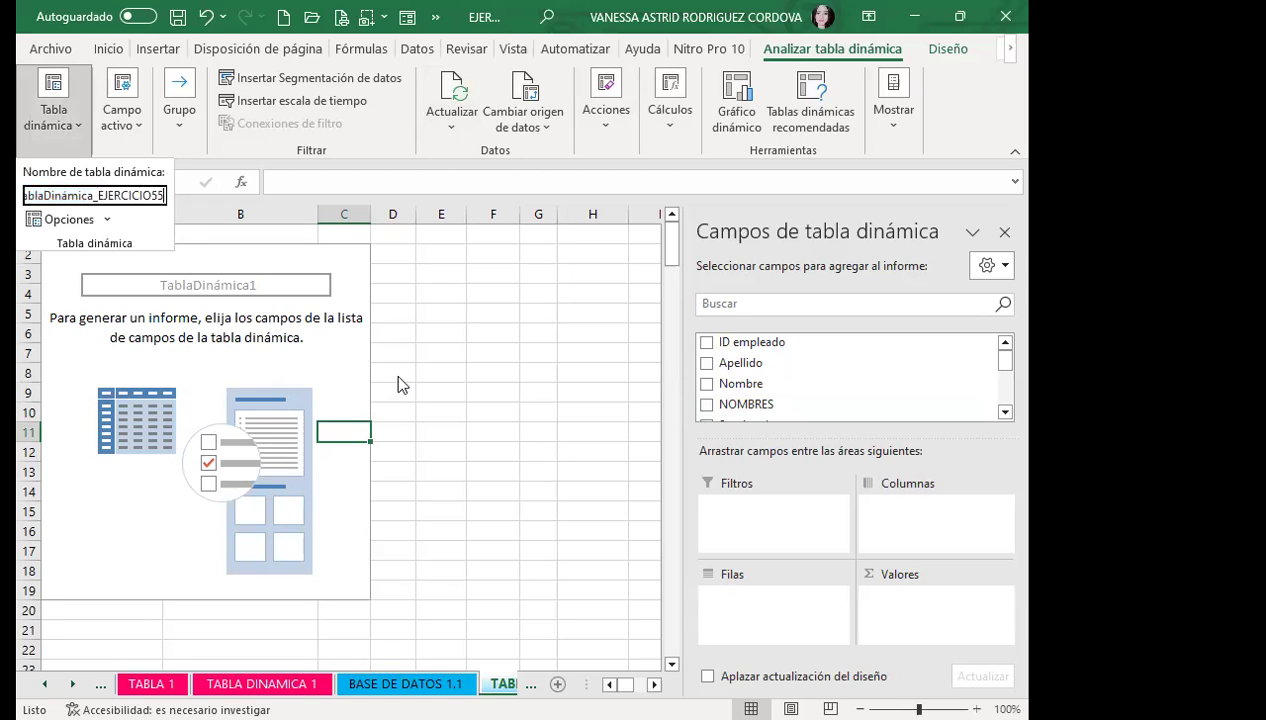
key(Return)
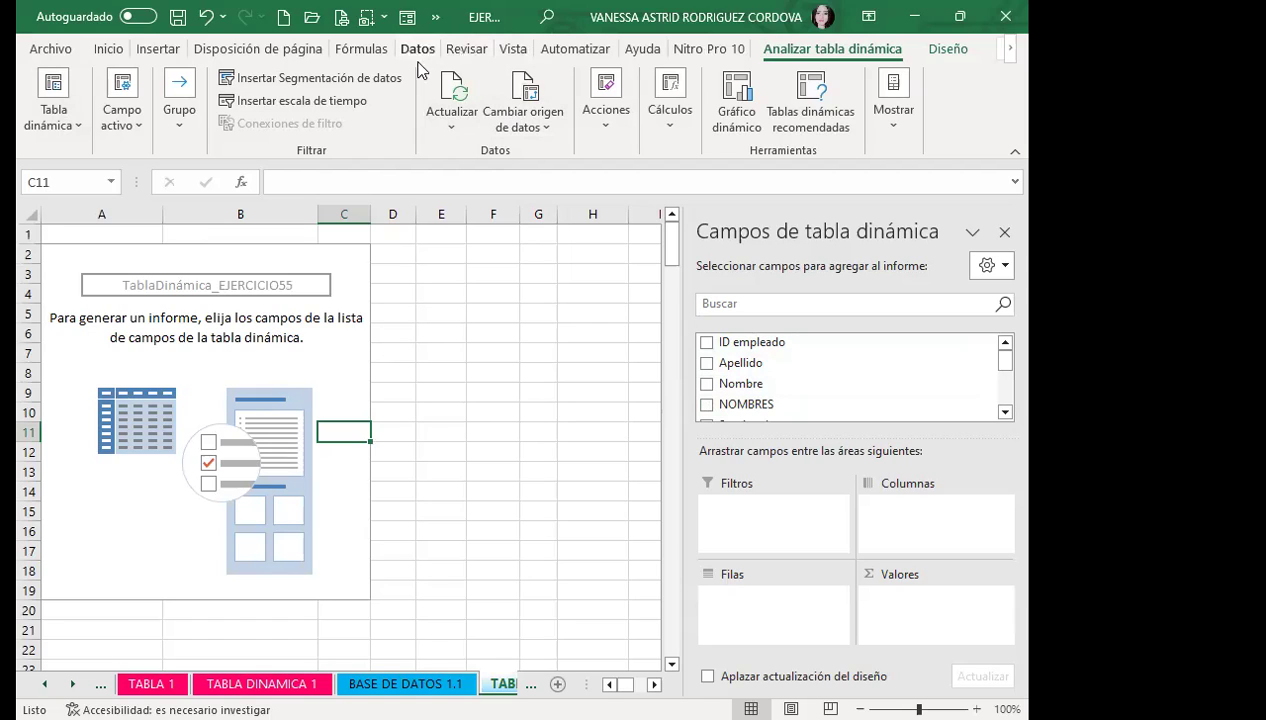
click(457, 132)
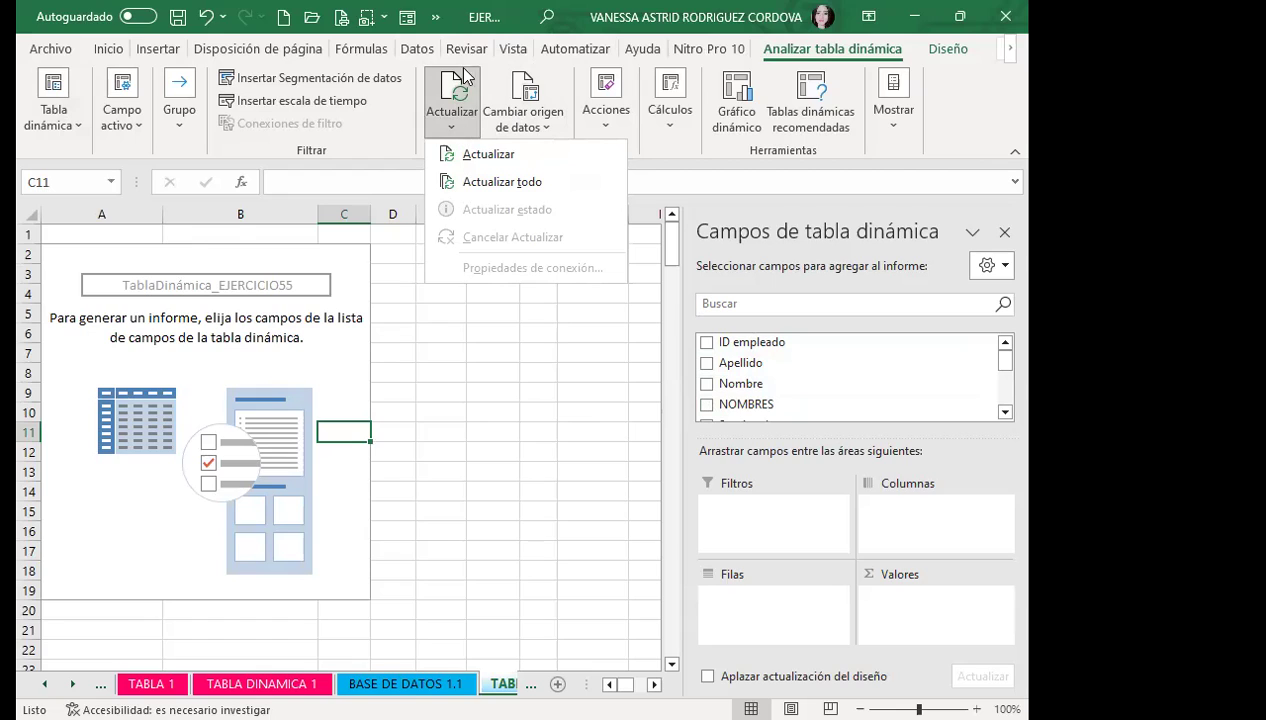
click(457, 90)
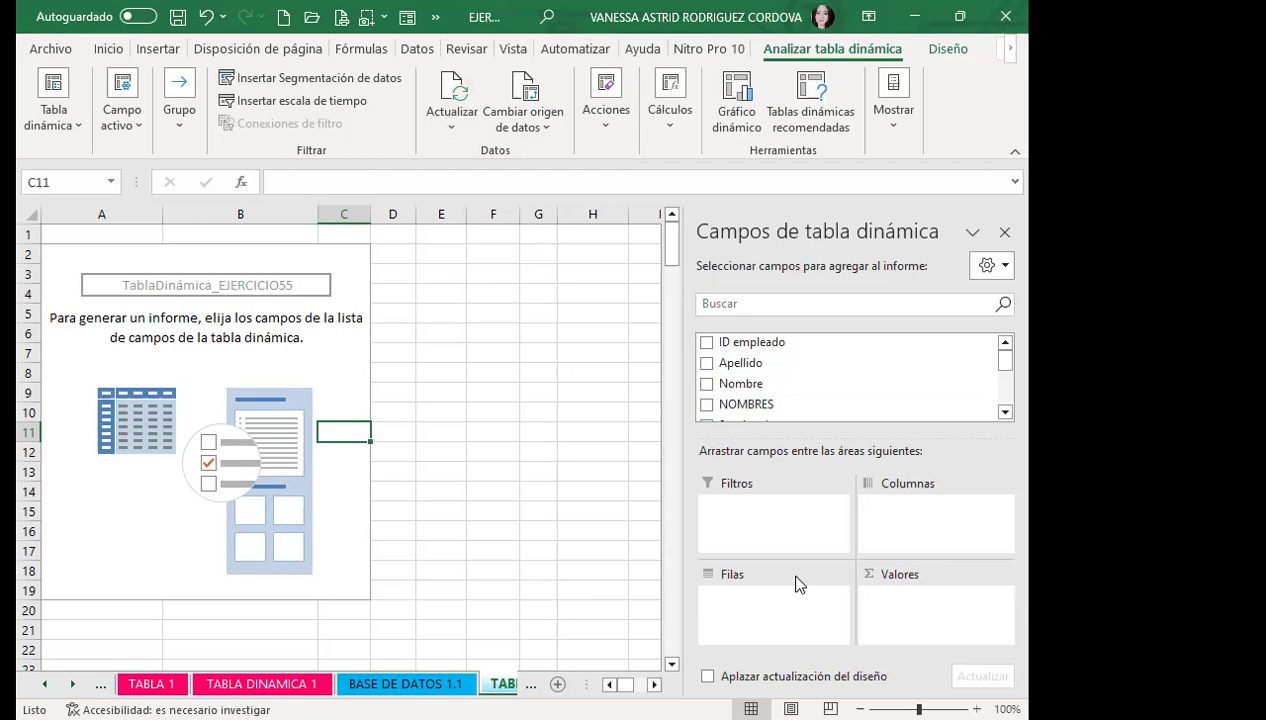
Add NOMBRES to the pivot rows, fit column A to the names, then go to BASE DE DATOS 1.1
click(707, 405)
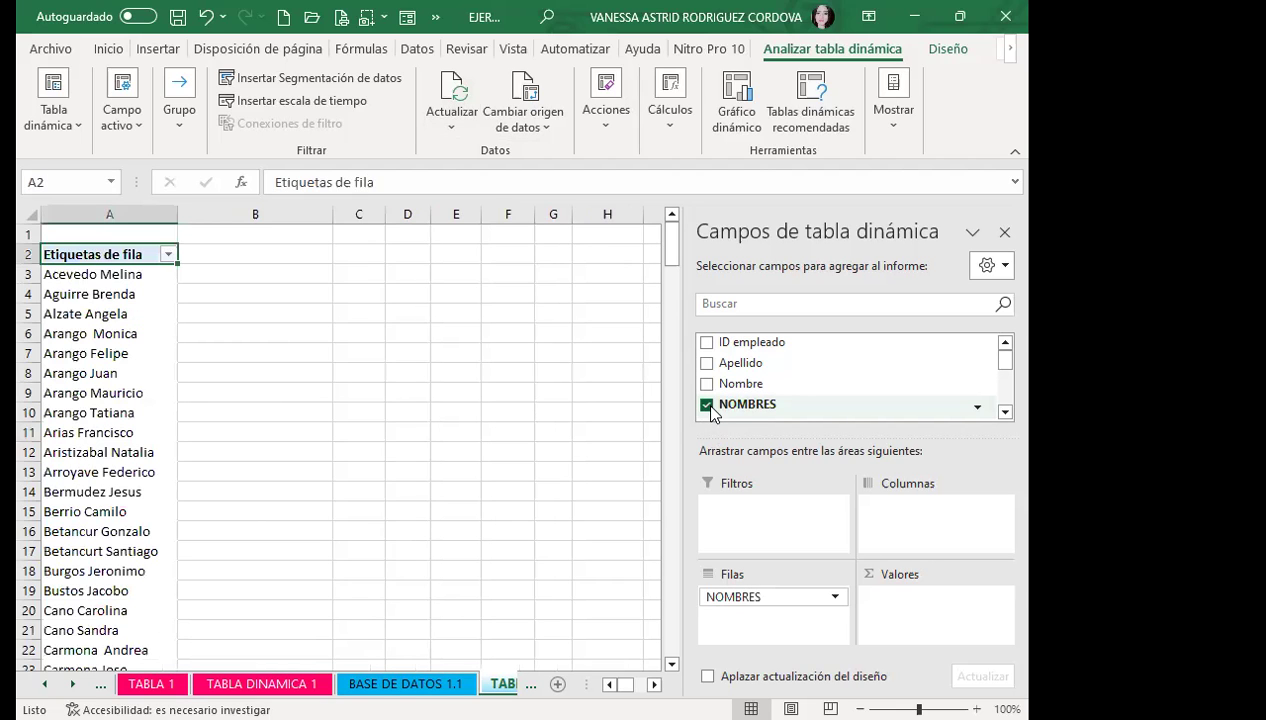
drag(178, 214, 238, 207)
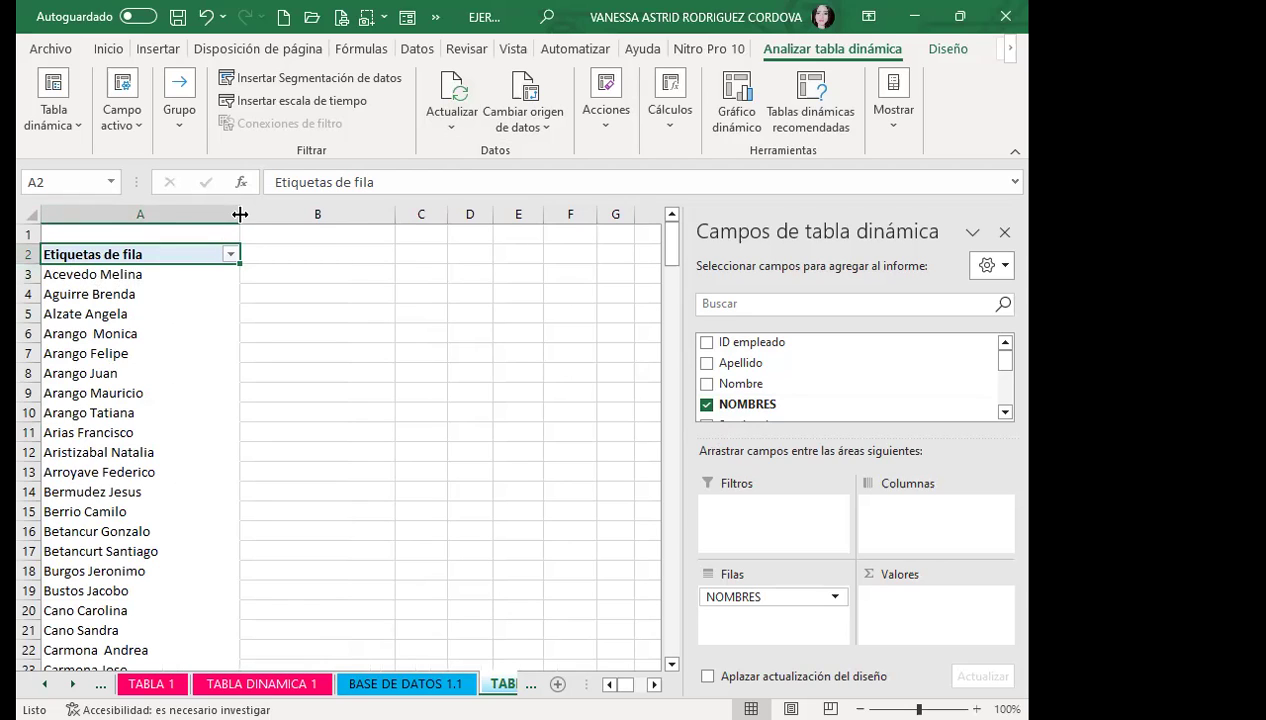
drag(240, 214, 207, 214)
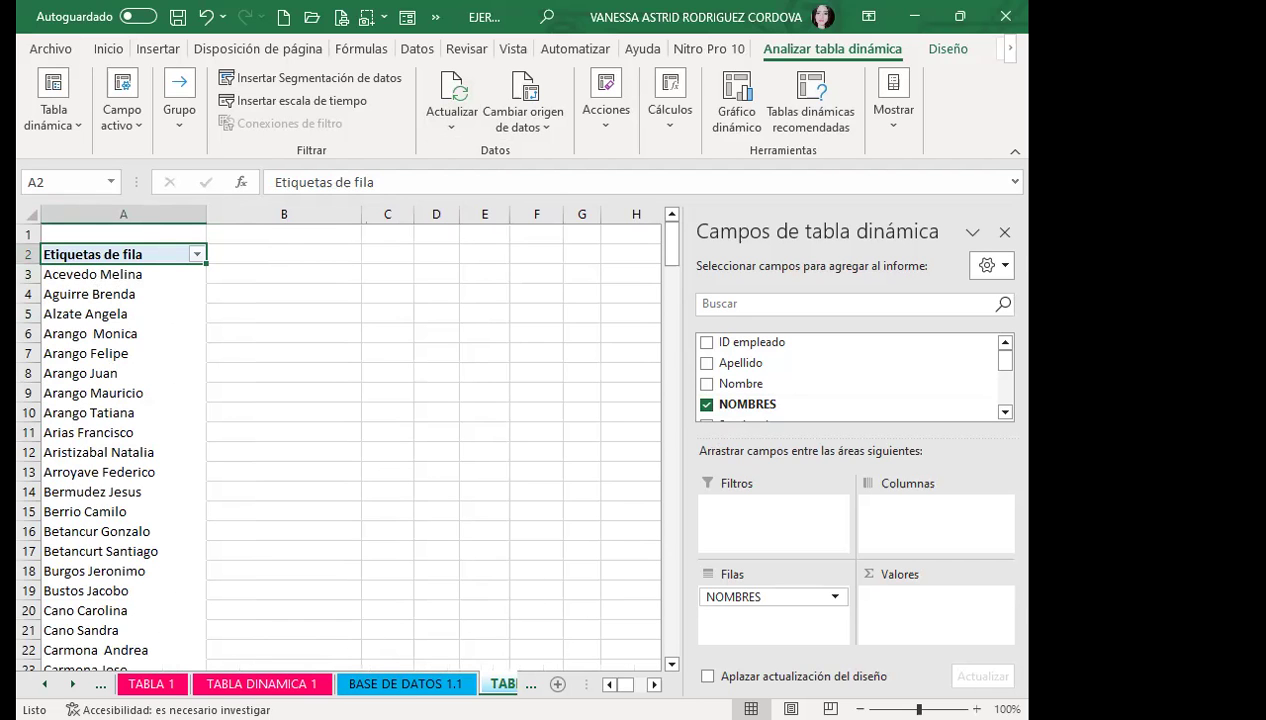
key(ctrl+Page_Up)
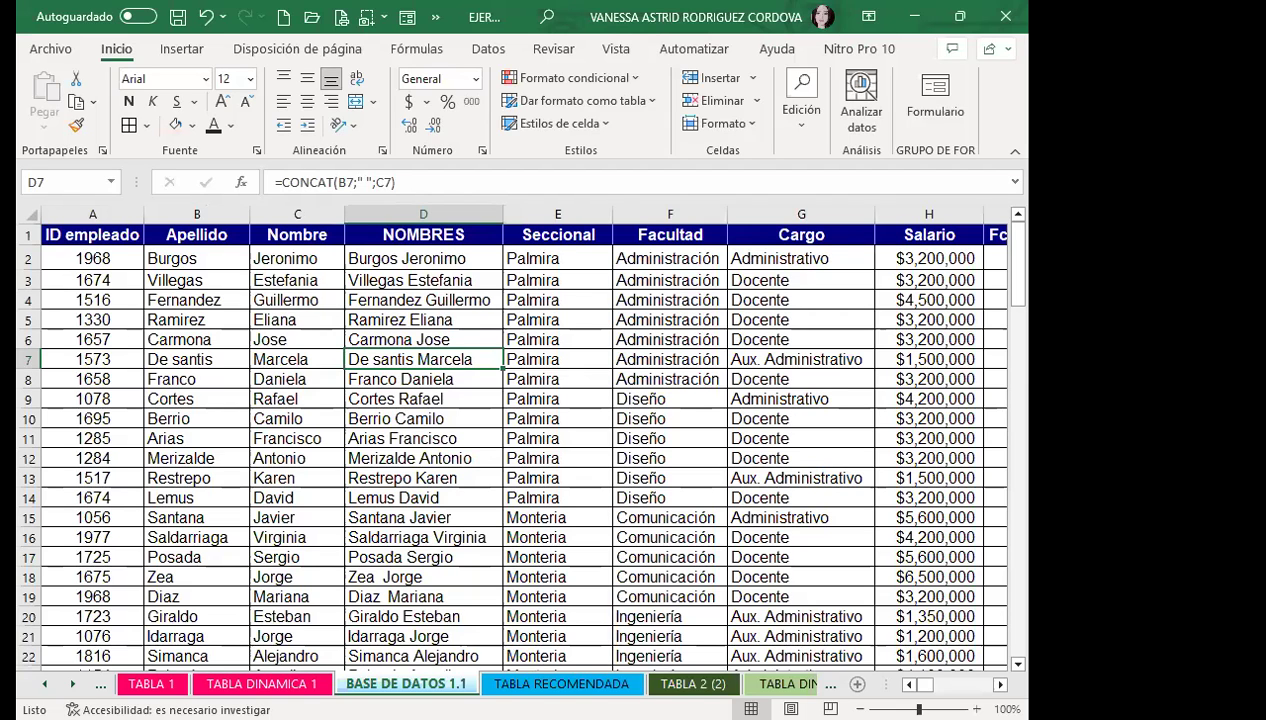
key(ctrl+Page_Down)
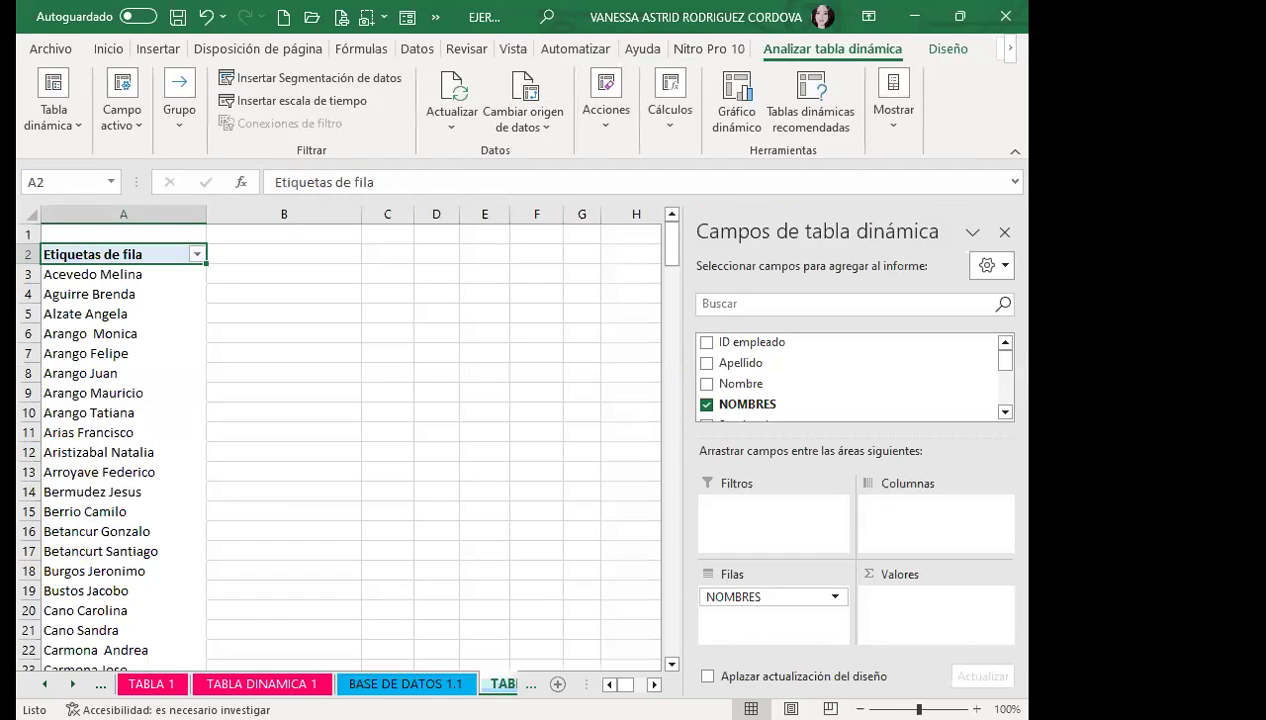
click(362, 683)
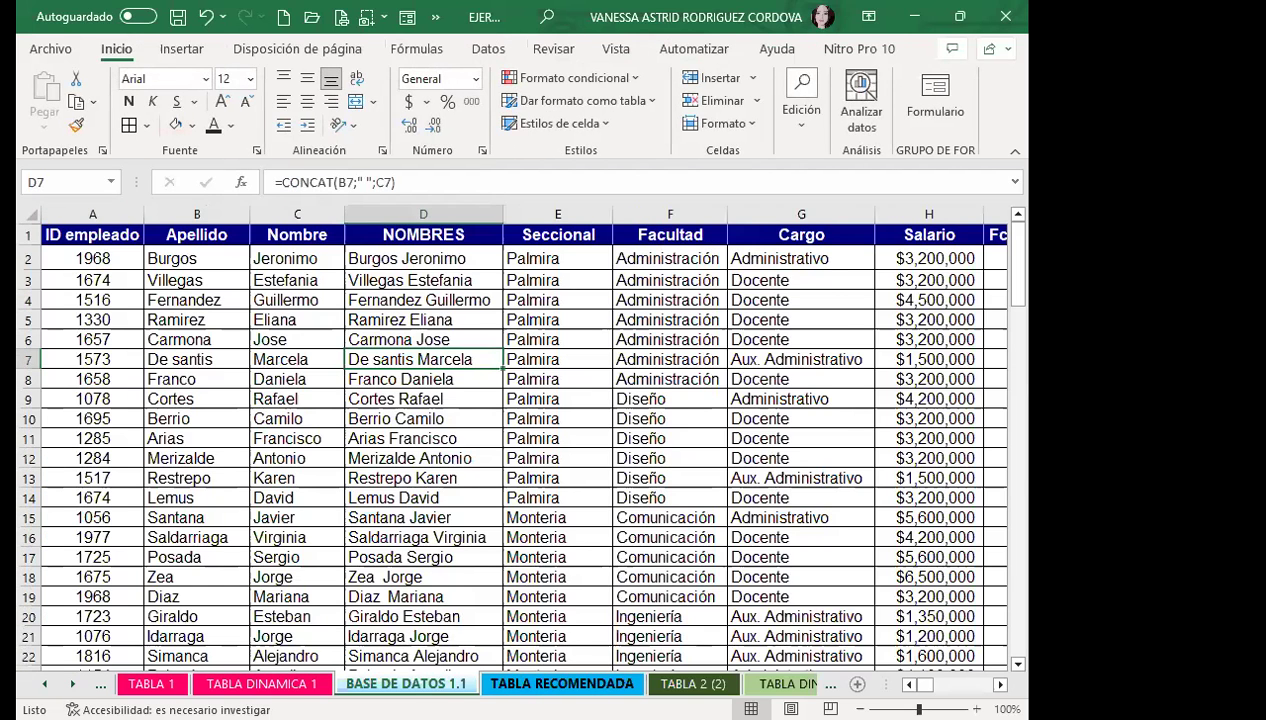
key(ctrl+Page_Down)
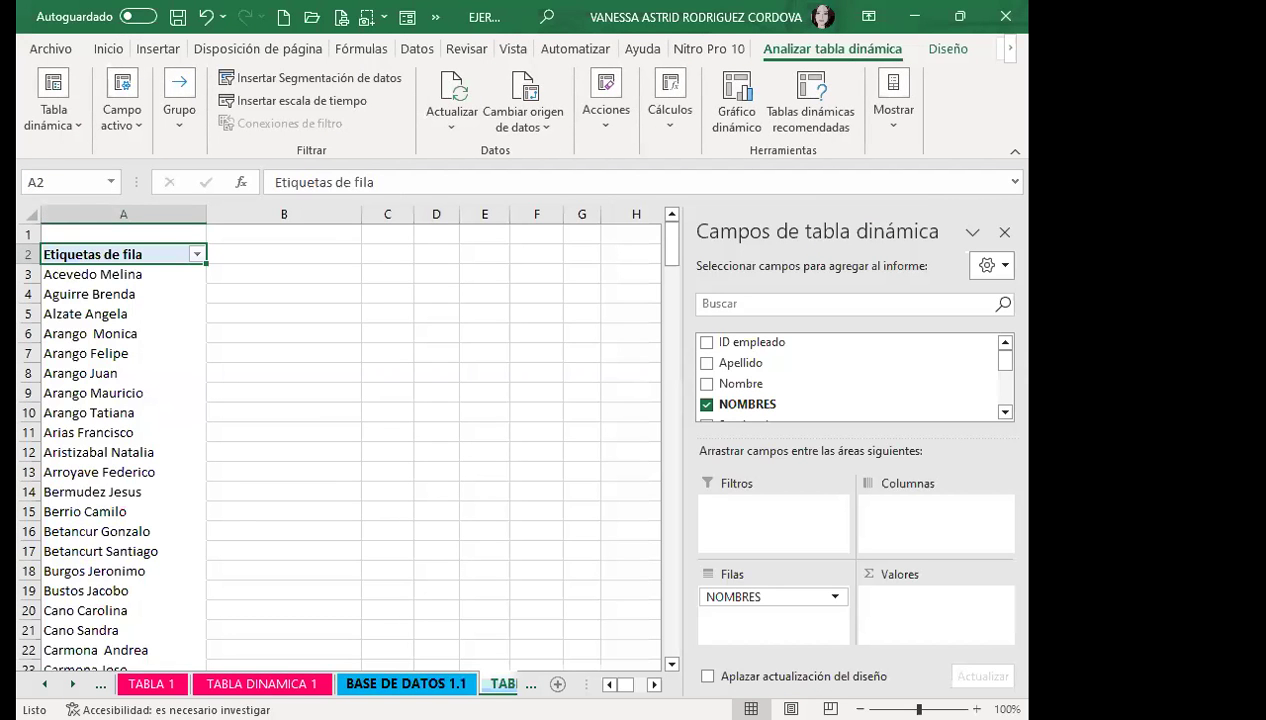
click(410, 683)
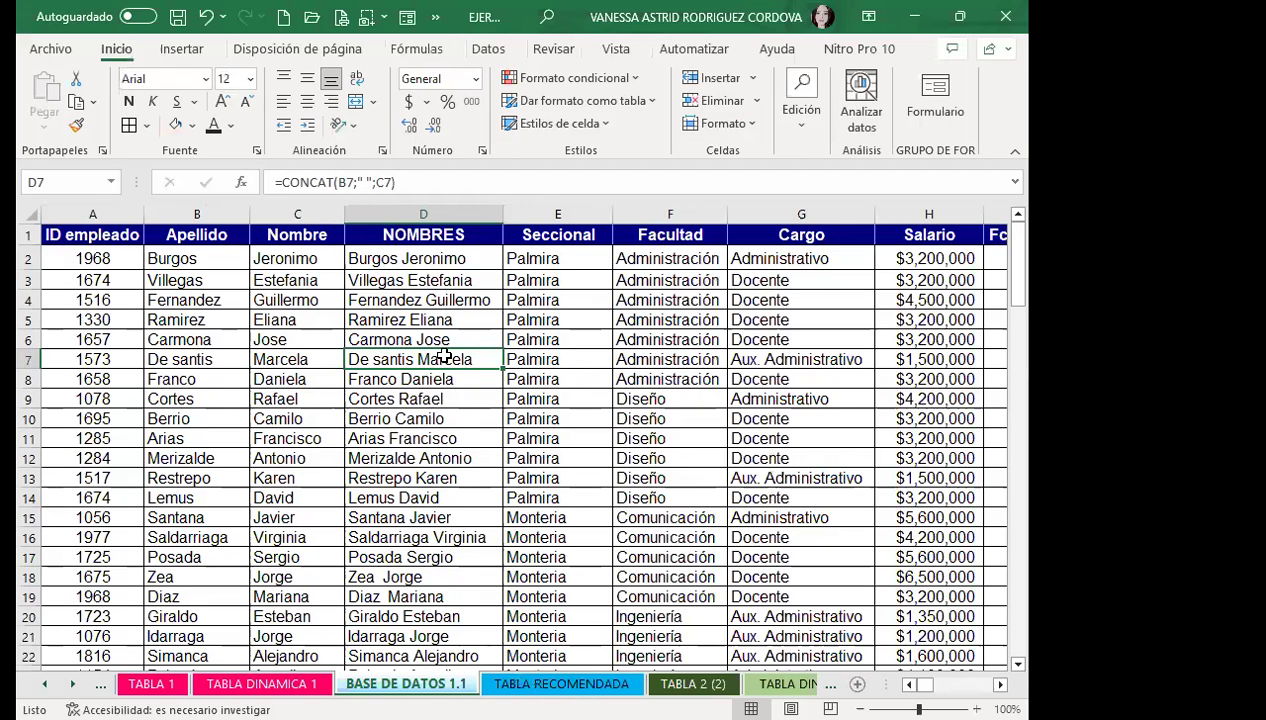
scroll(432, 425, down, 1)
scroll(432, 425, down, 2)
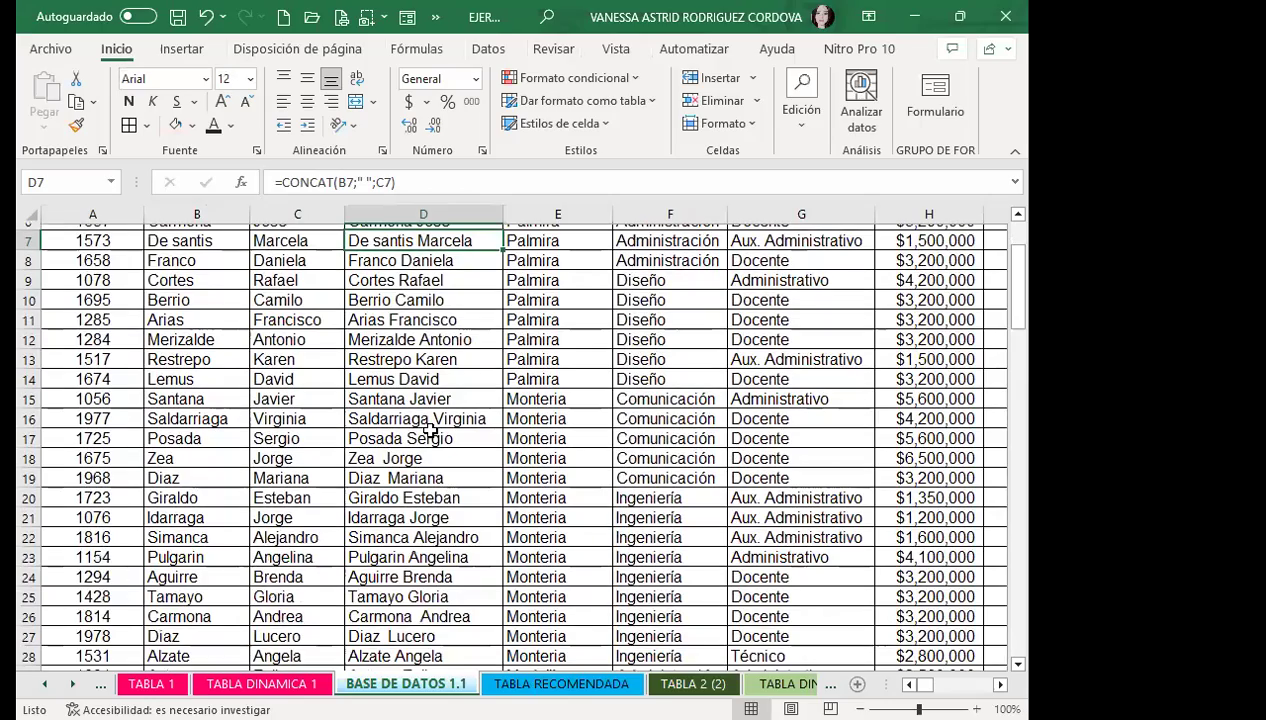
scroll(430, 430, down, 1)
scroll(430, 430, down, 1)
scroll(430, 437, down, 1)
scroll(430, 437, down, 1)
scroll(430, 437, down, 3)
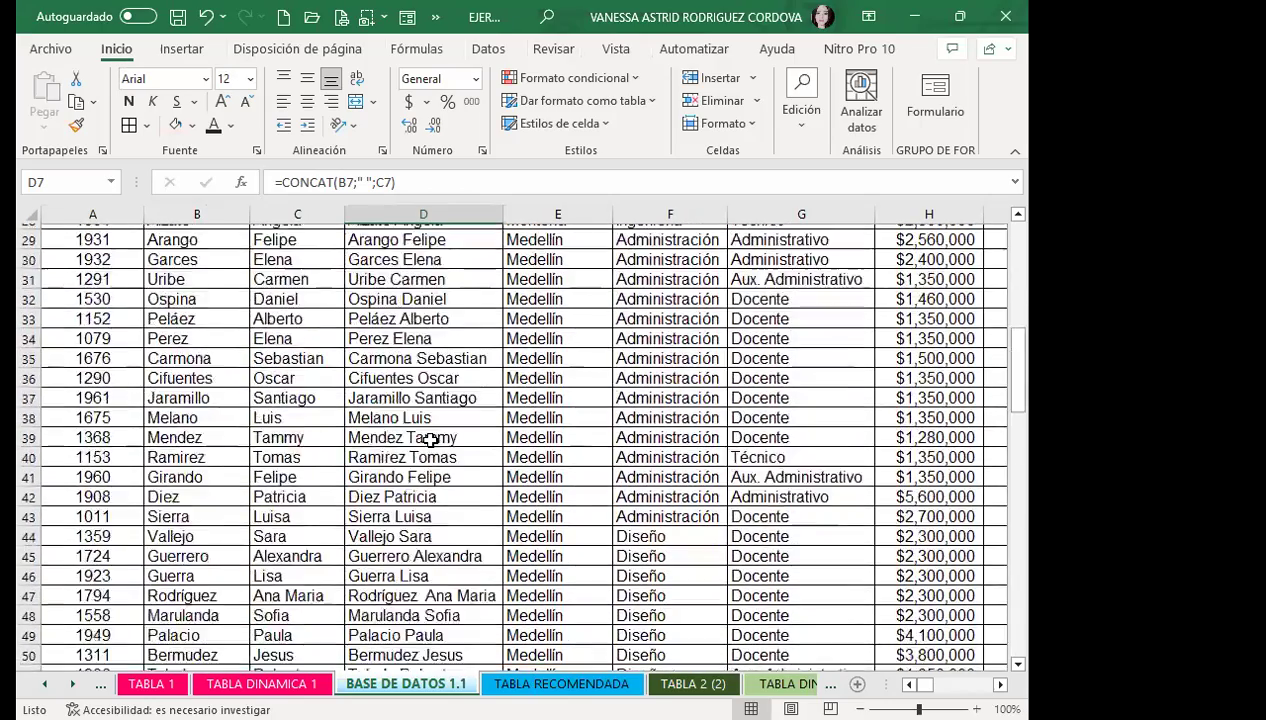
scroll(430, 437, down, 2)
scroll(430, 437, down, 4)
scroll(430, 440, down, 2)
scroll(430, 440, down, 1)
scroll(430, 440, down, 3)
scroll(425, 408, up, 8)
scroll(425, 408, up, 10)
scroll(416, 372, up, 2)
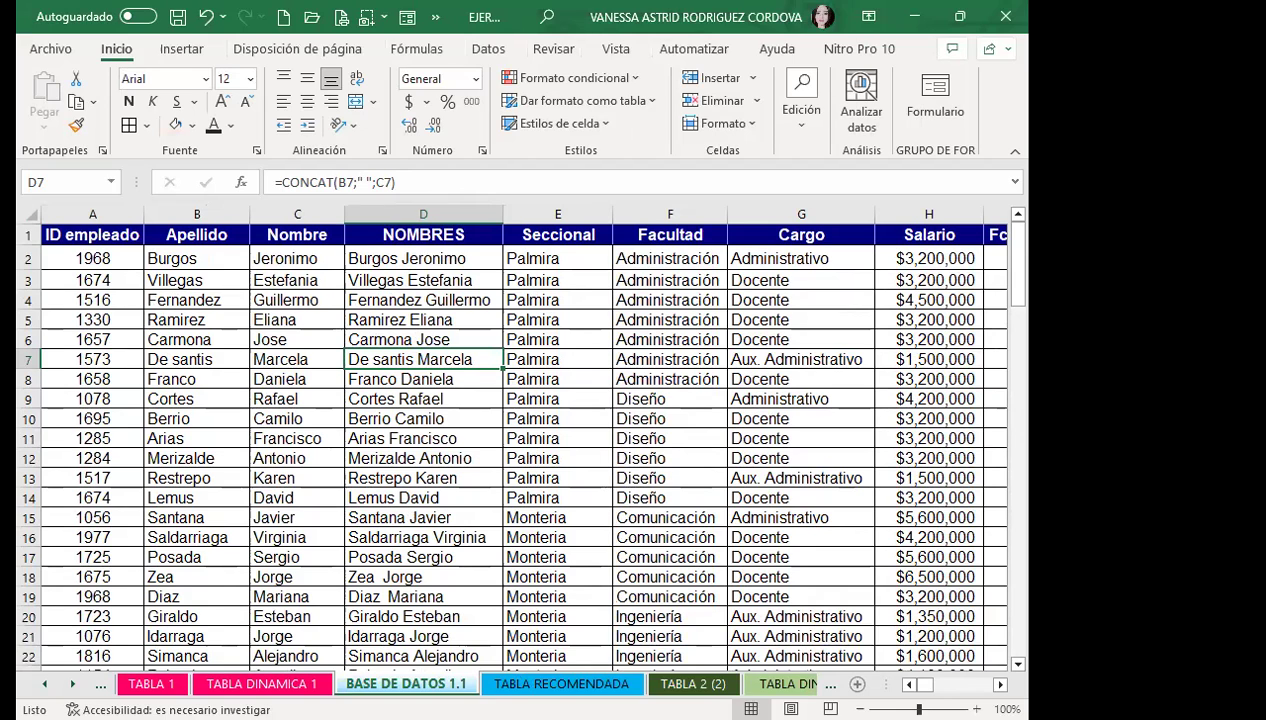
key(ctrl+Page_Down)
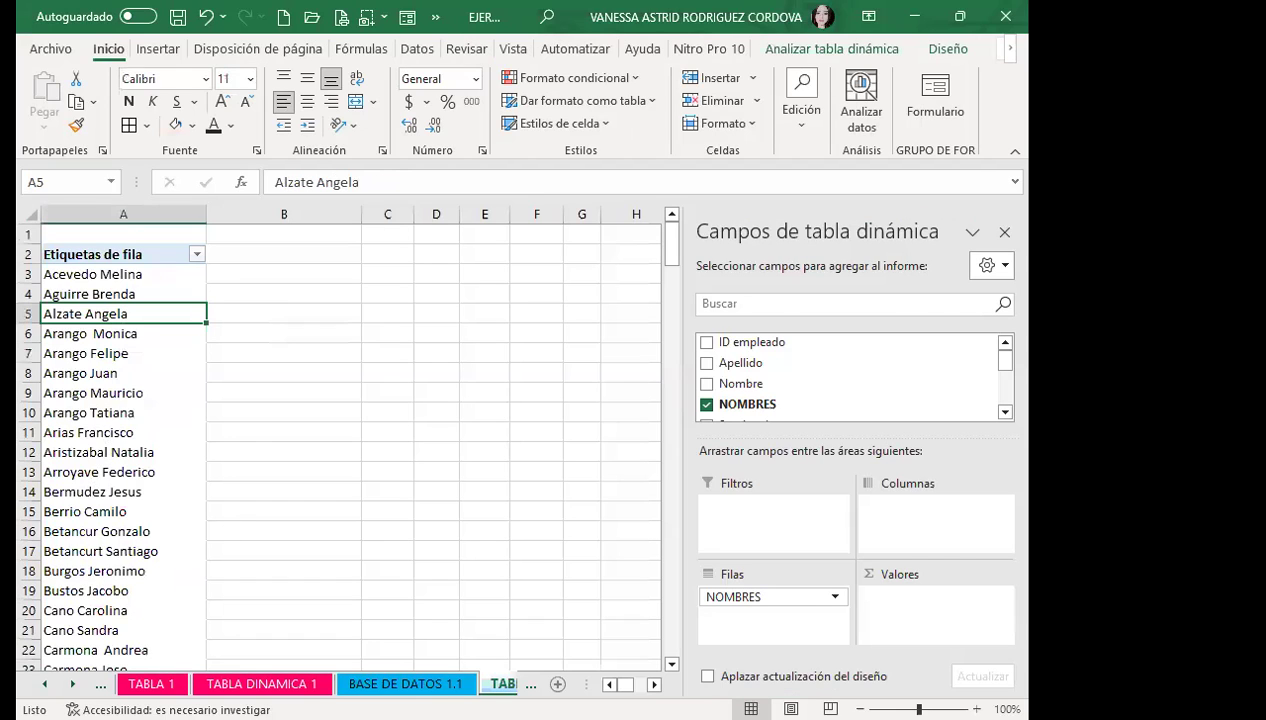
key(ctrl+Page_Up)
click(523, 684)
scroll(96, 456, down, 1)
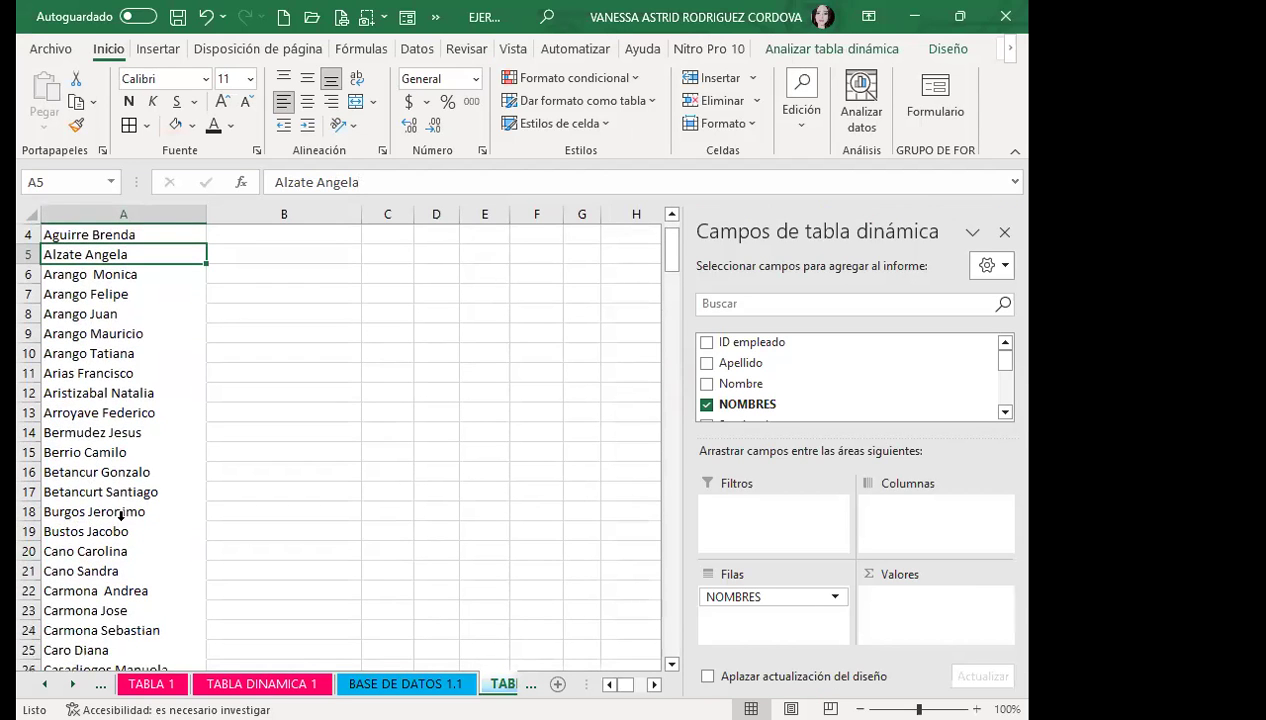
click(120, 520)
scroll(138, 390, up, 1)
click(136, 350)
click(148, 288)
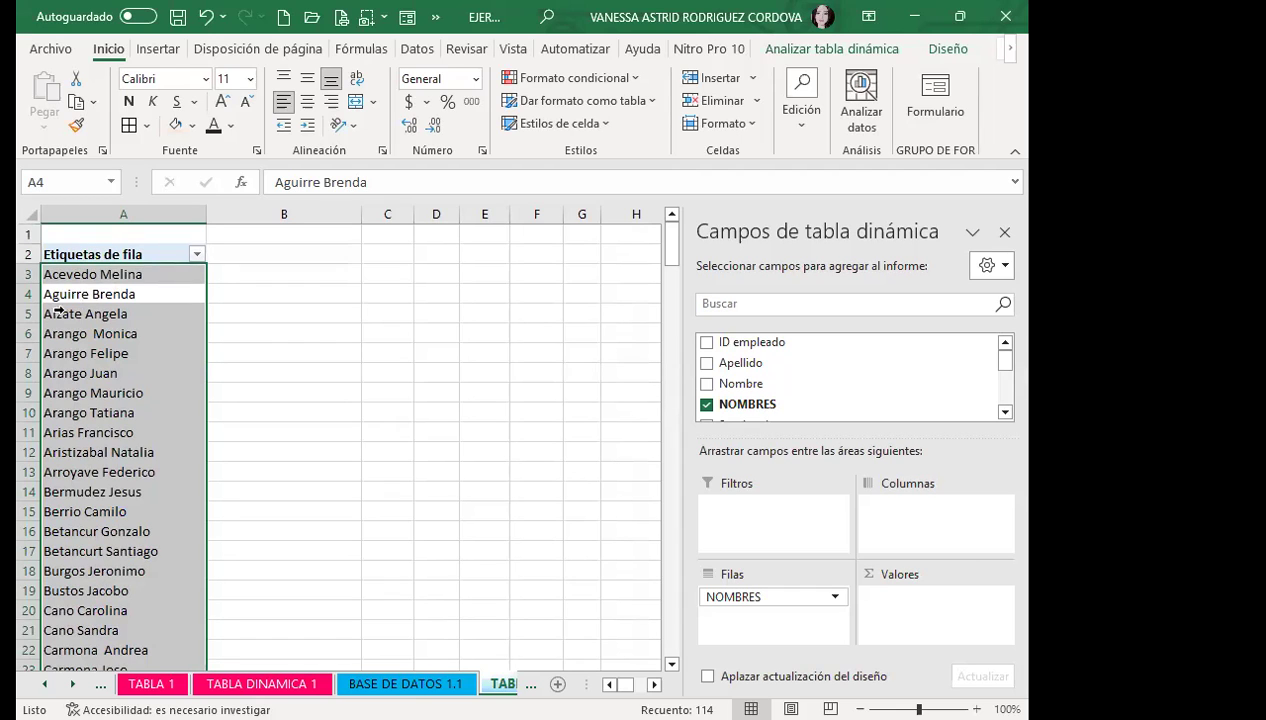
click(90, 276)
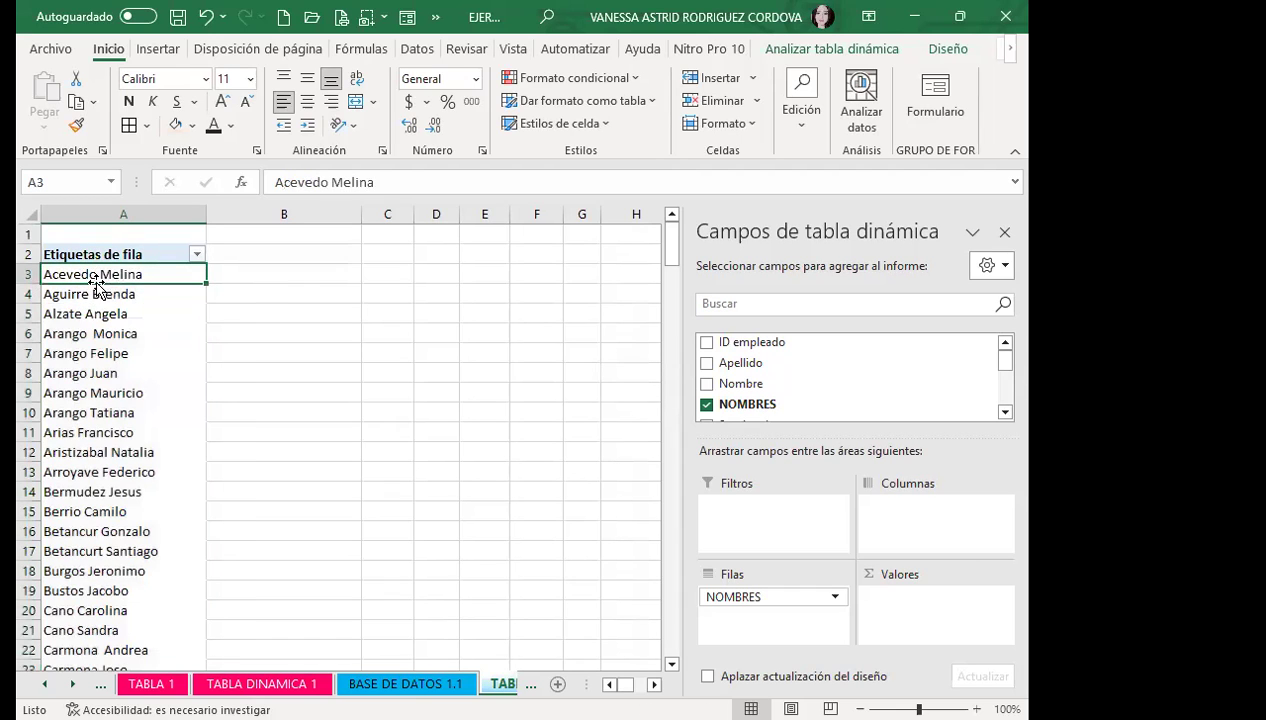
click(405, 683)
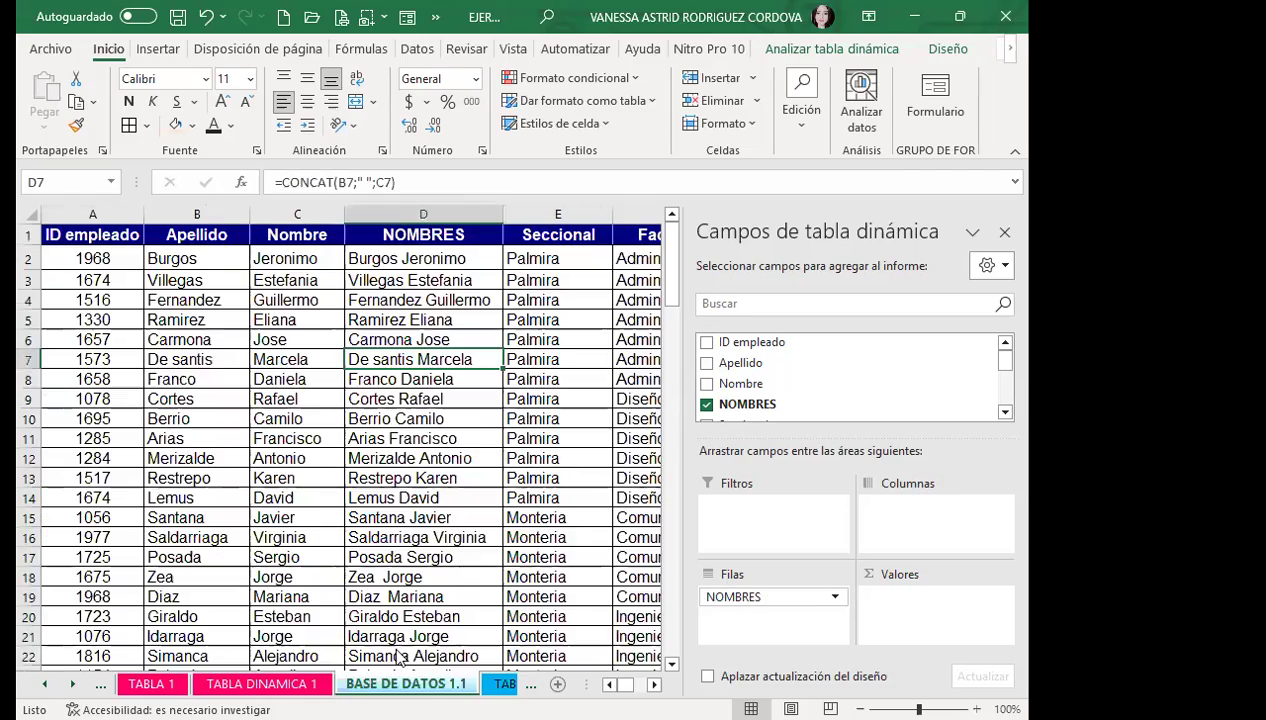
scroll(426, 454, down, 6)
scroll(426, 454, down, 7)
scroll(424, 452, down, 4)
scroll(424, 462, down, 4)
scroll(381, 432, down, 2)
scroll(409, 457, down, 2)
scroll(404, 486, down, 1)
scroll(412, 483, down, 8)
scroll(412, 483, down, 5)
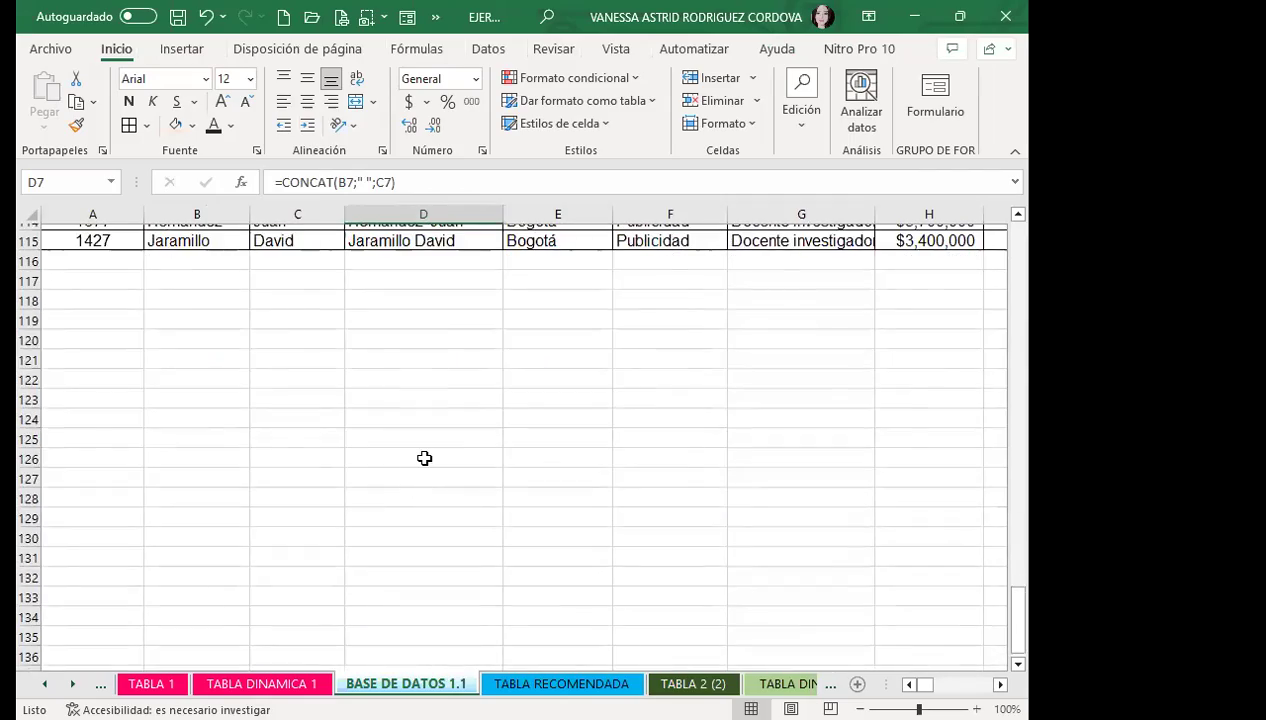
scroll(424, 458, up, 12)
scroll(424, 440, up, 7)
scroll(446, 497, up, 9)
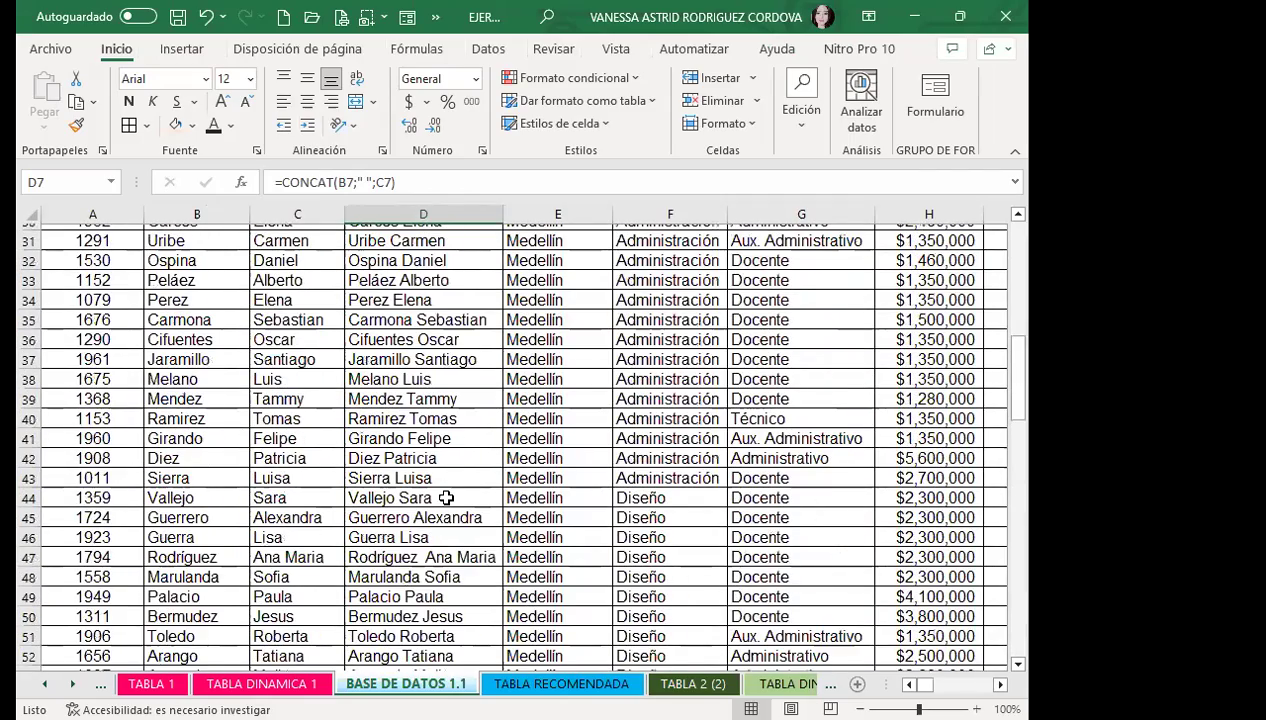
key(ctrl+Page_Down)
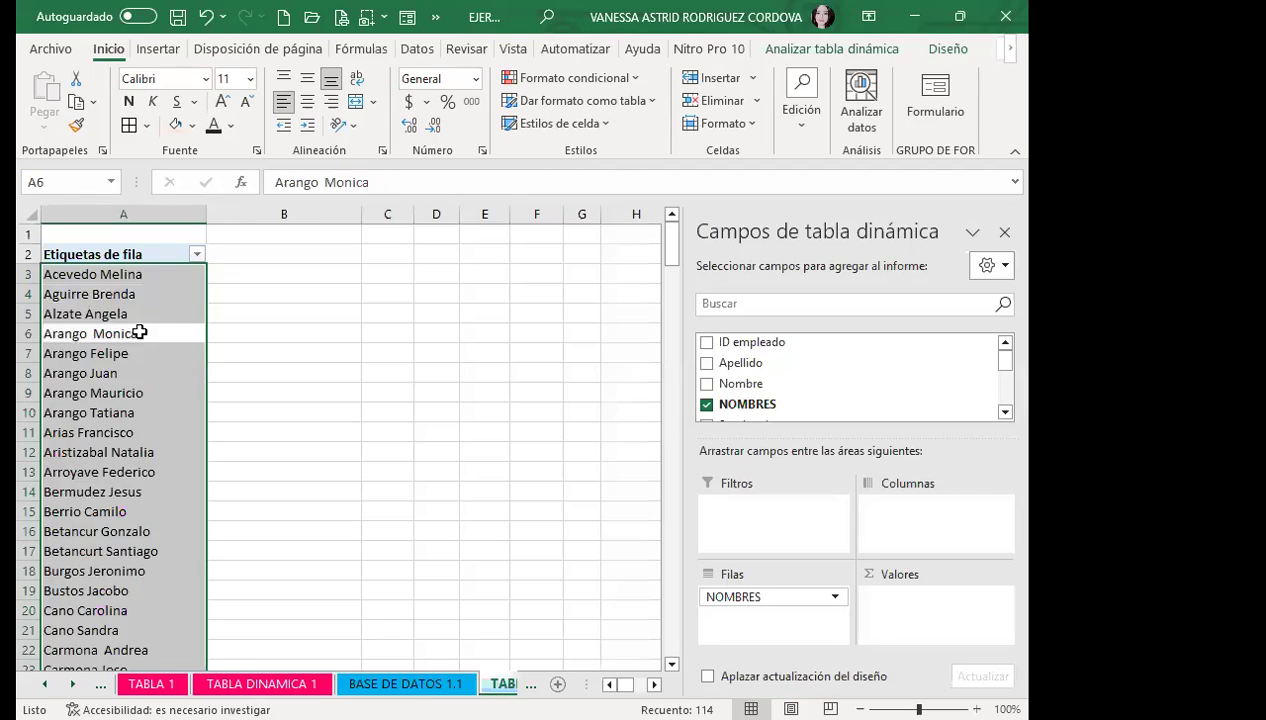
click(70, 328)
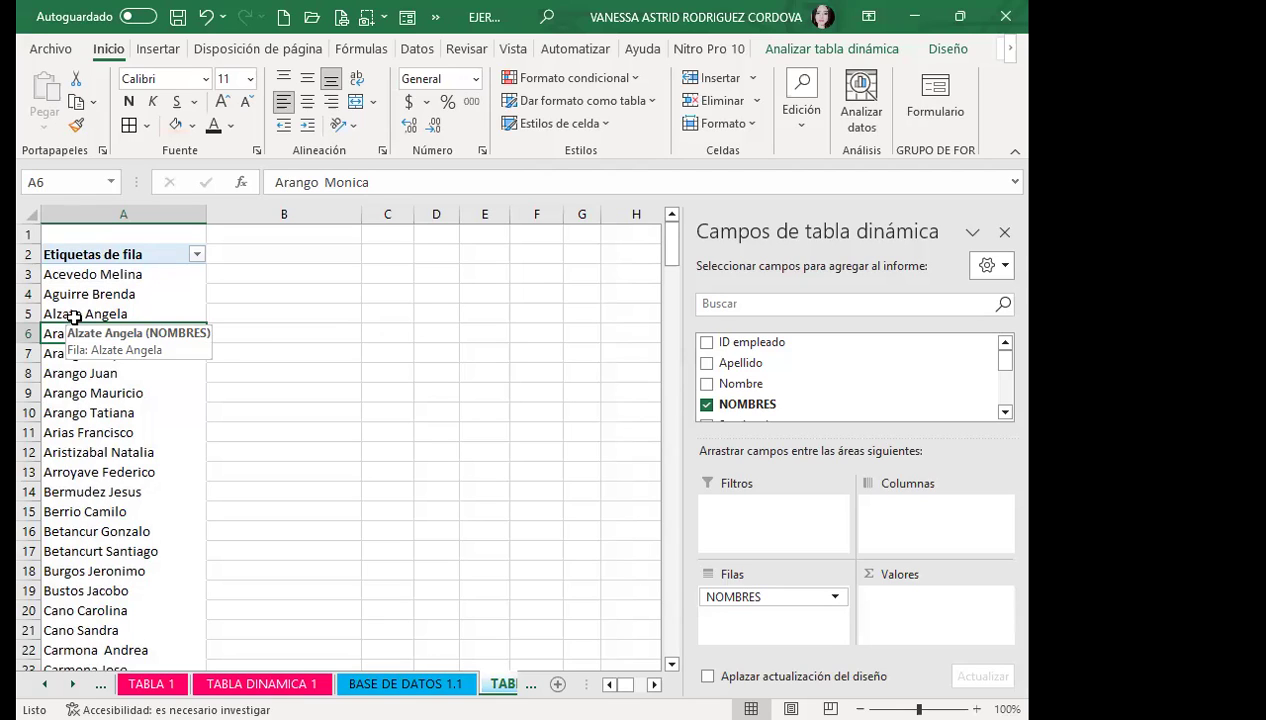
click(115, 276)
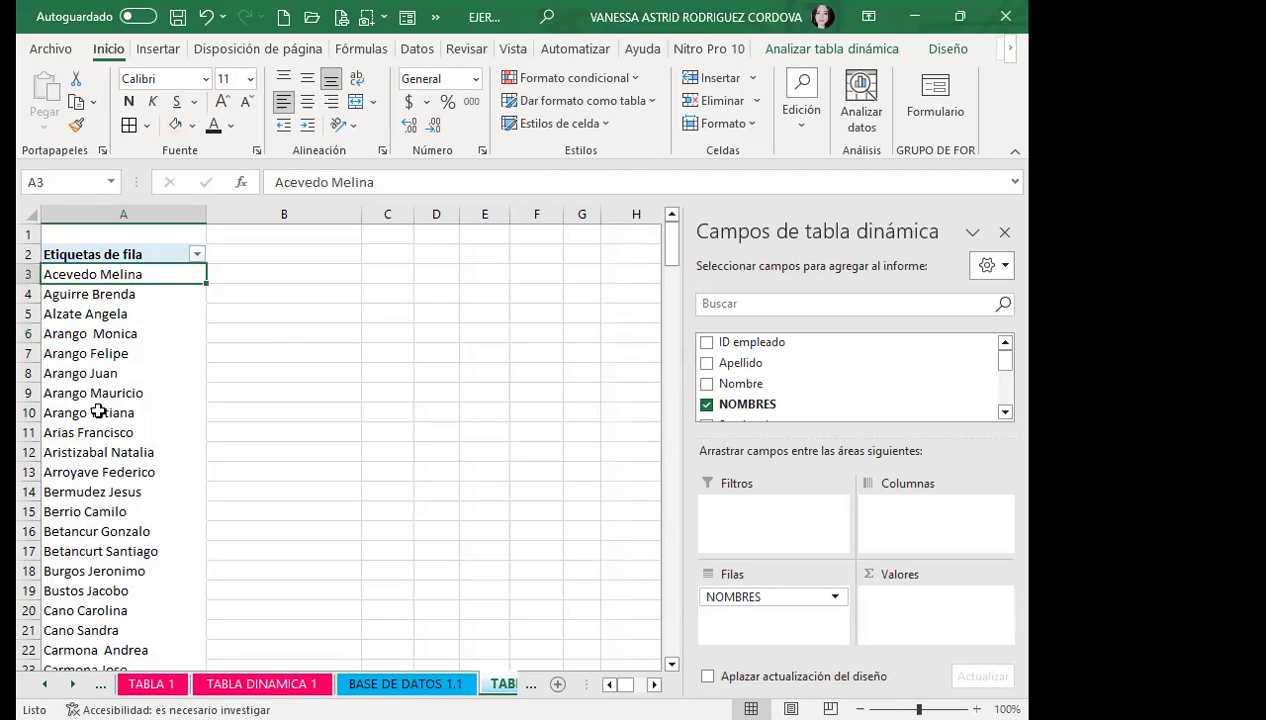
scroll(99, 480, down, 7)
click(405, 684)
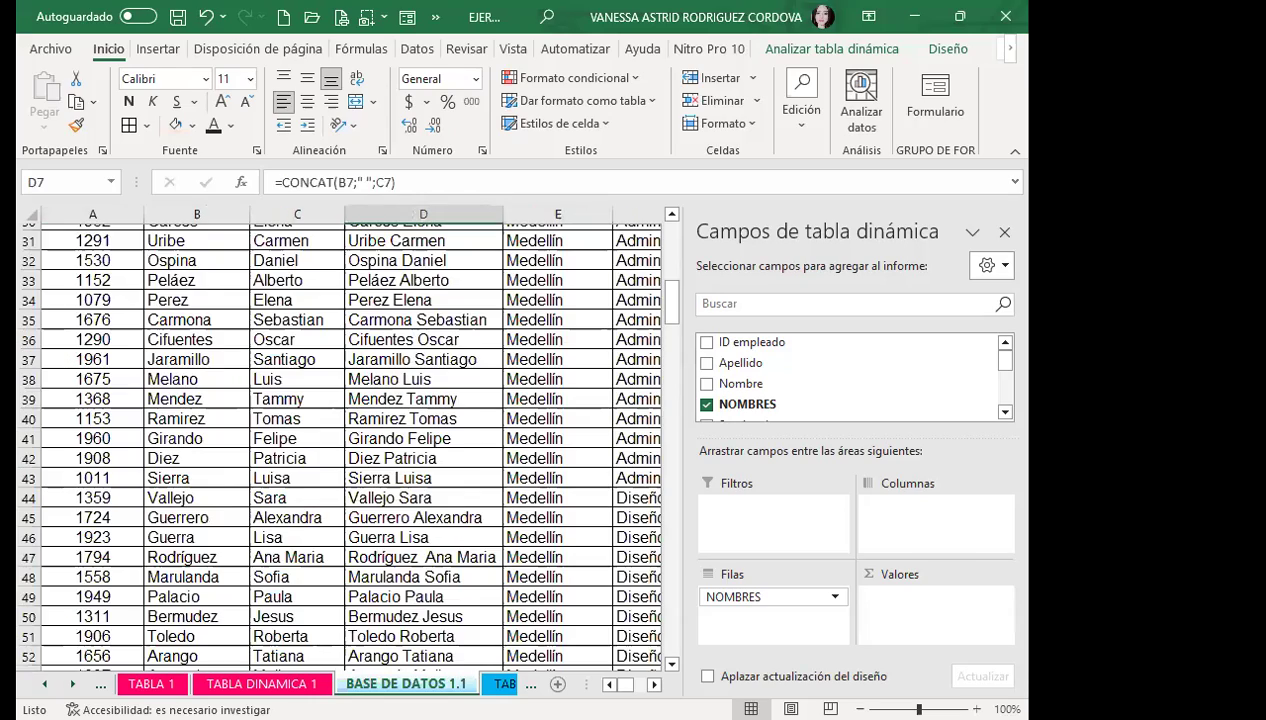
scroll(395, 385, up, 7)
scroll(402, 340, up, 9)
scroll(401, 341, up, 1)
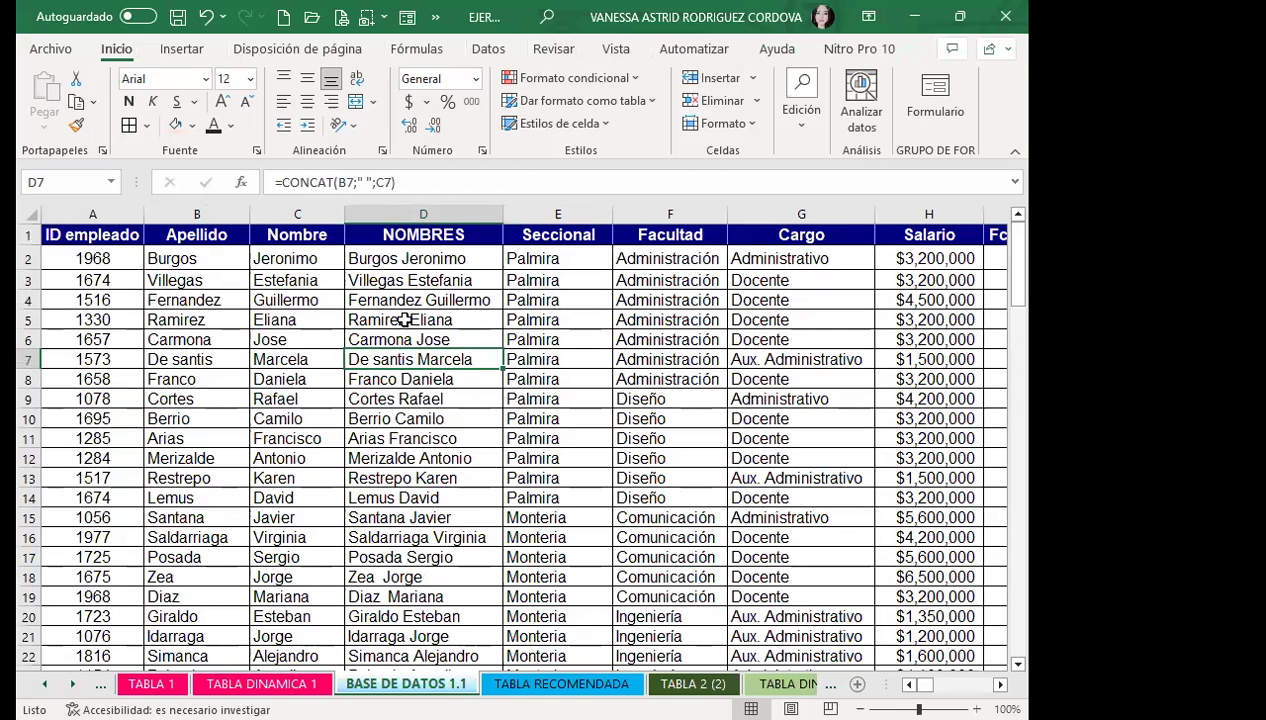
key(ctrl+Page_Down)
click(127, 274)
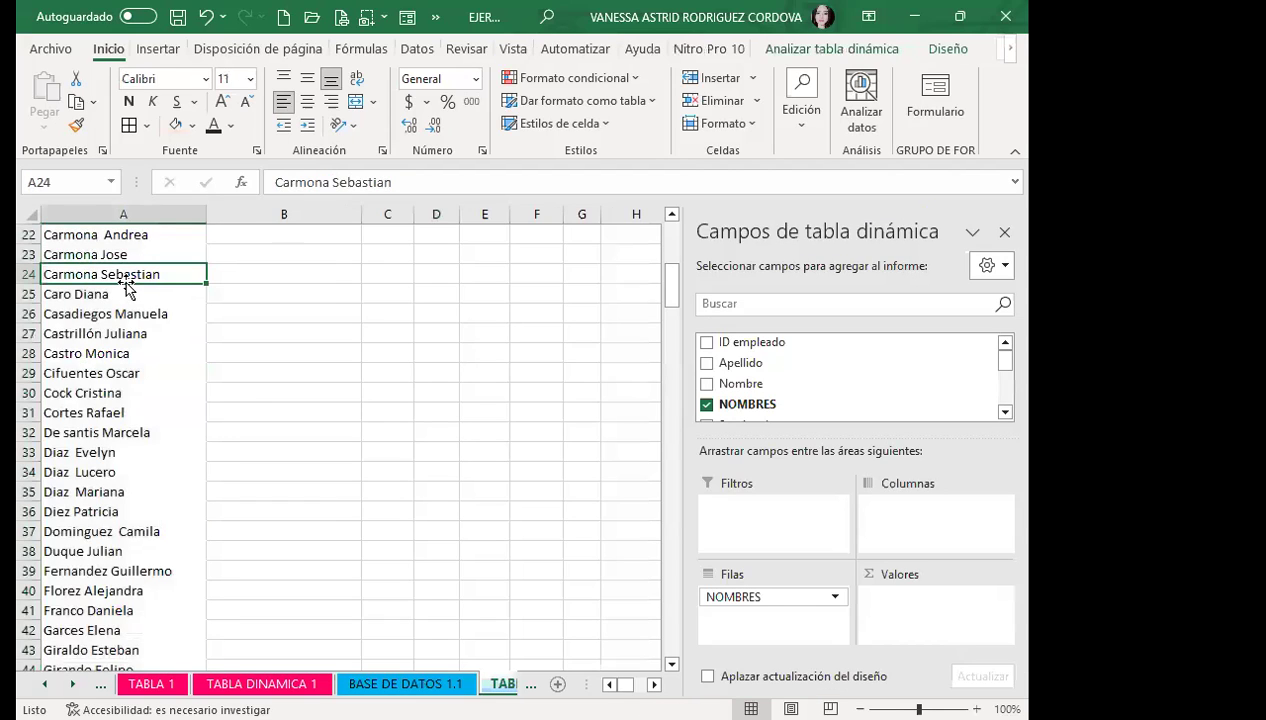
scroll(122, 278, up, 3)
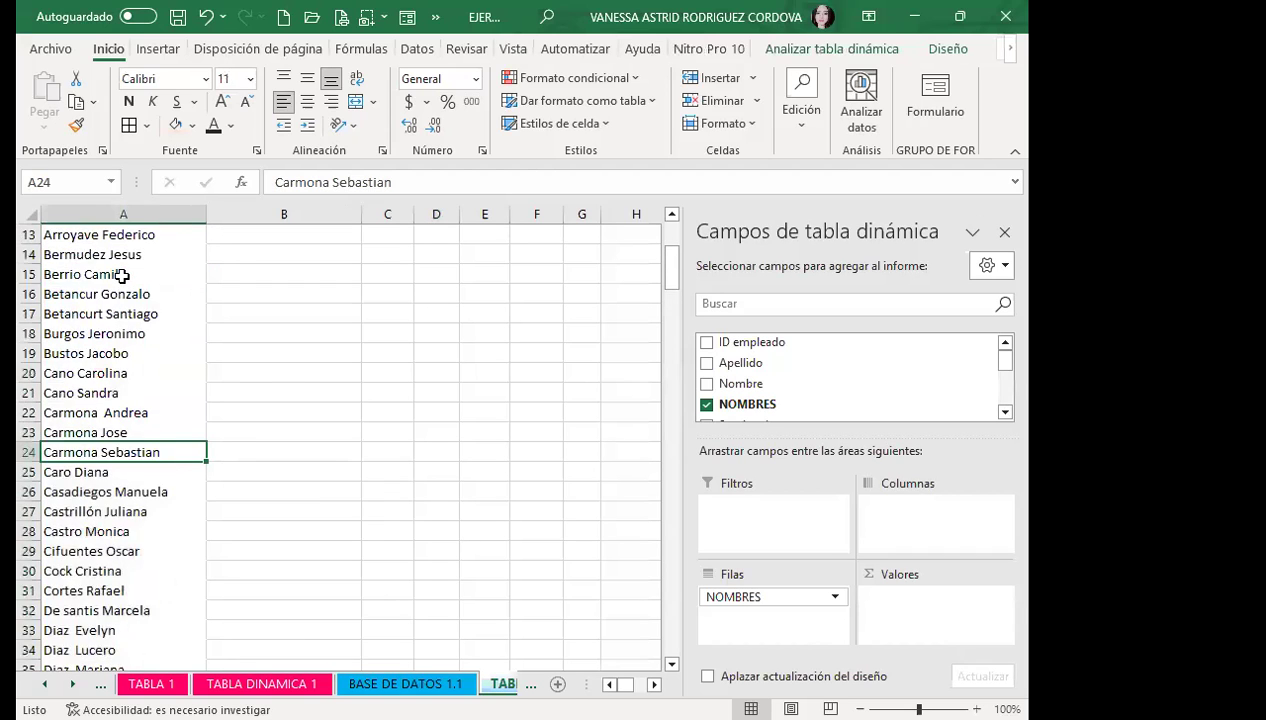
scroll(122, 278, up, 4)
click(122, 278)
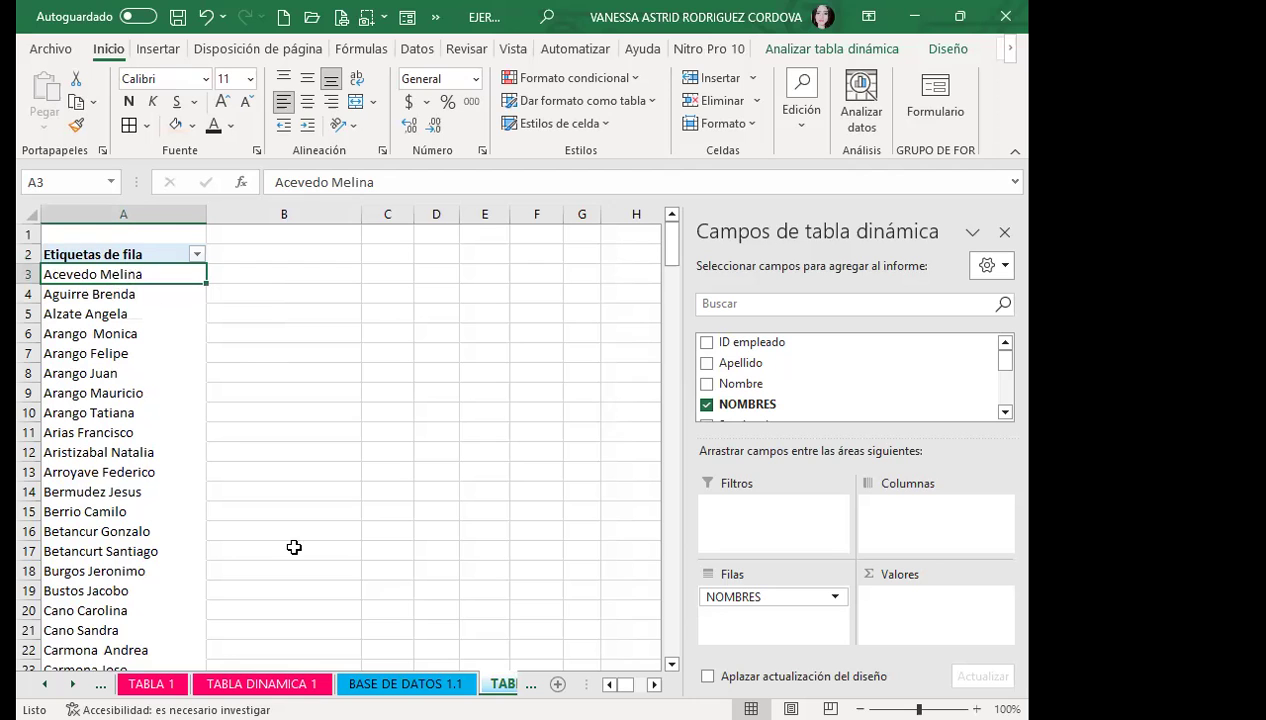
click(395, 682)
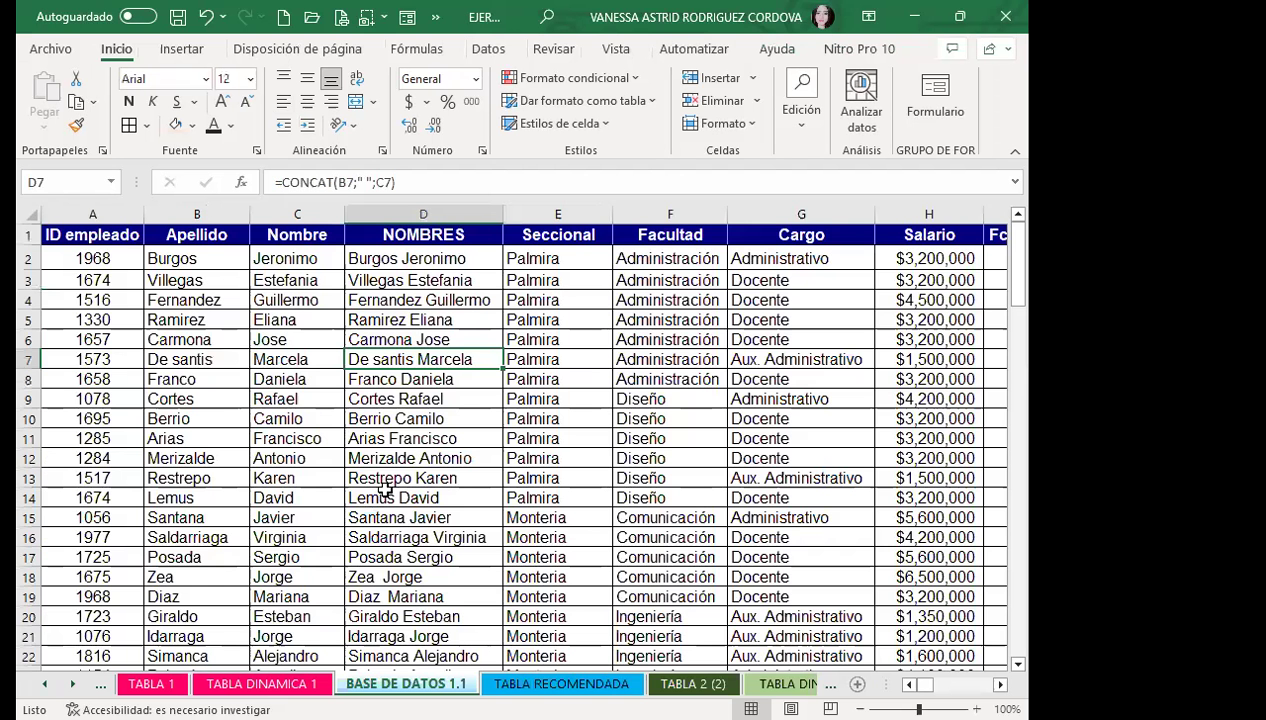
click(450, 481)
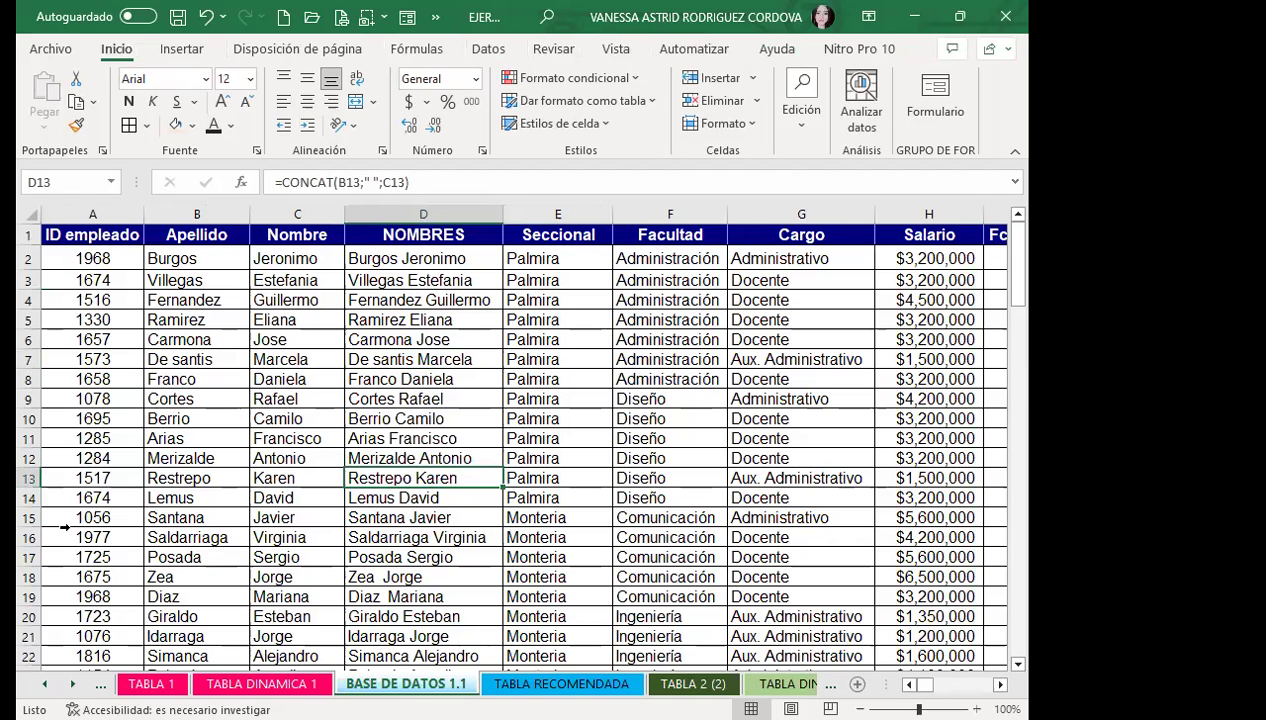
key(ctrl+Page_Down)
scroll(64, 515, down, 8)
scroll(64, 515, down, 9)
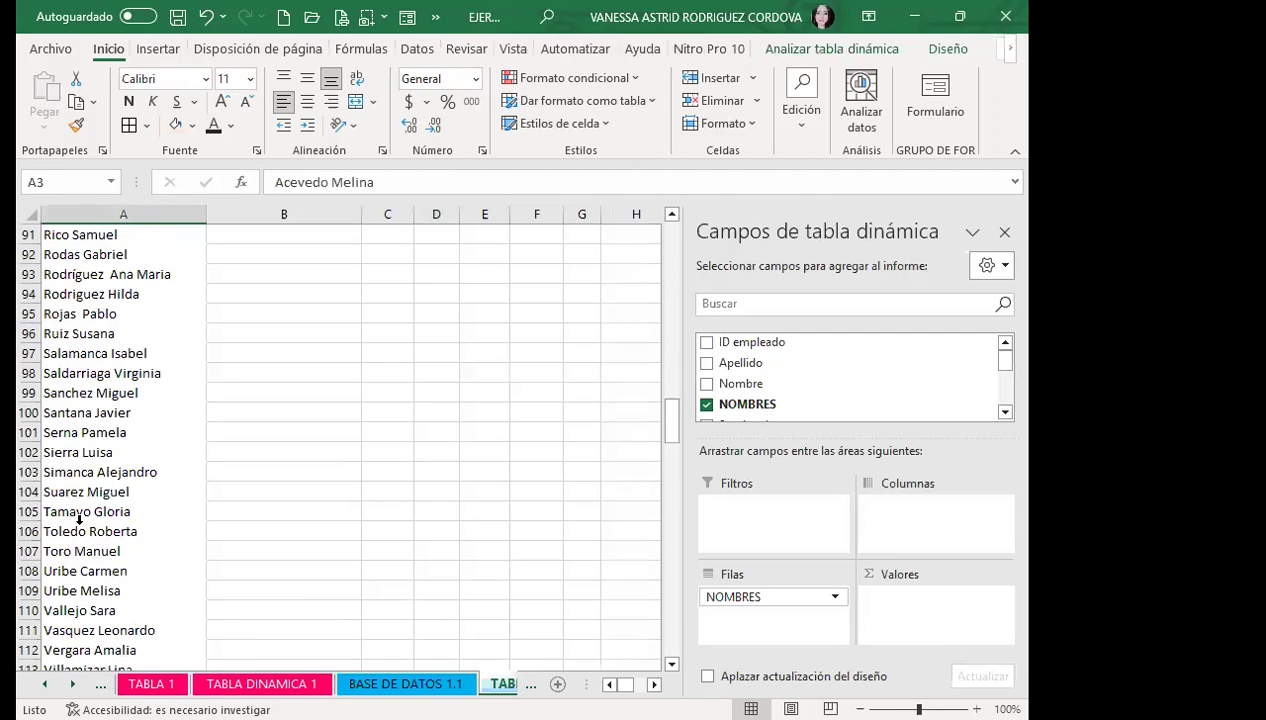
scroll(55, 340, up, 2)
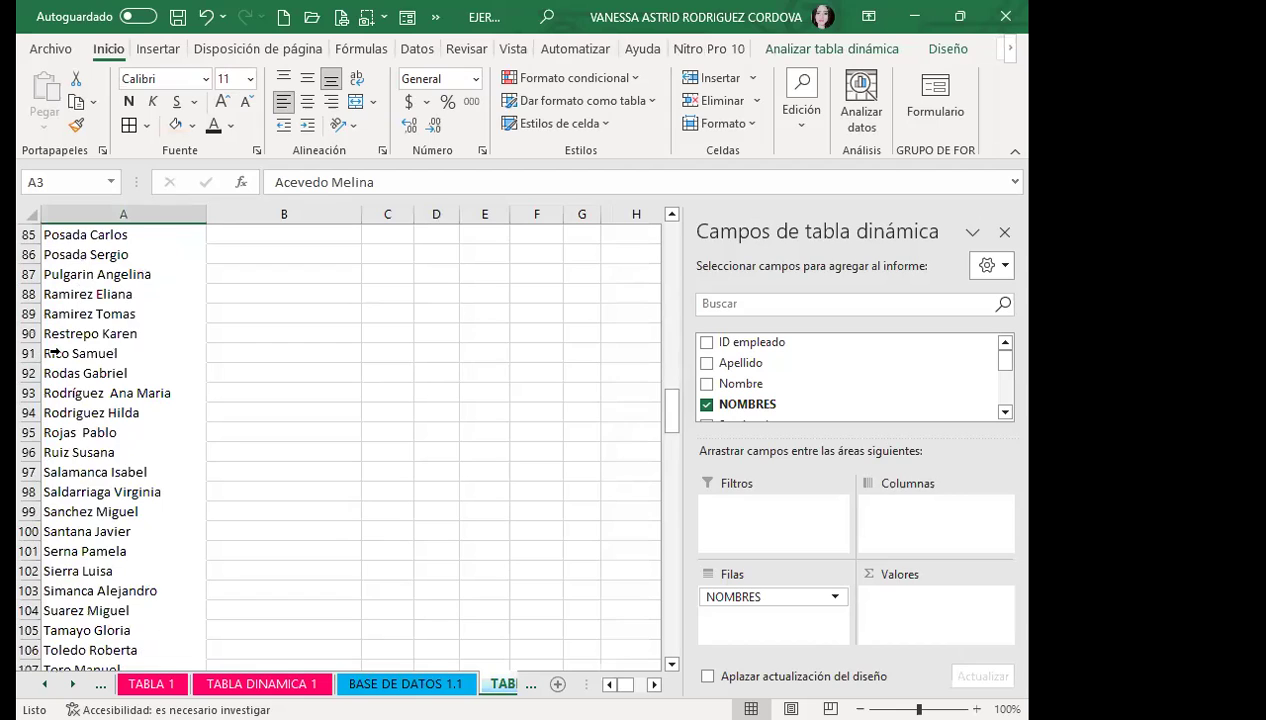
click(30, 333)
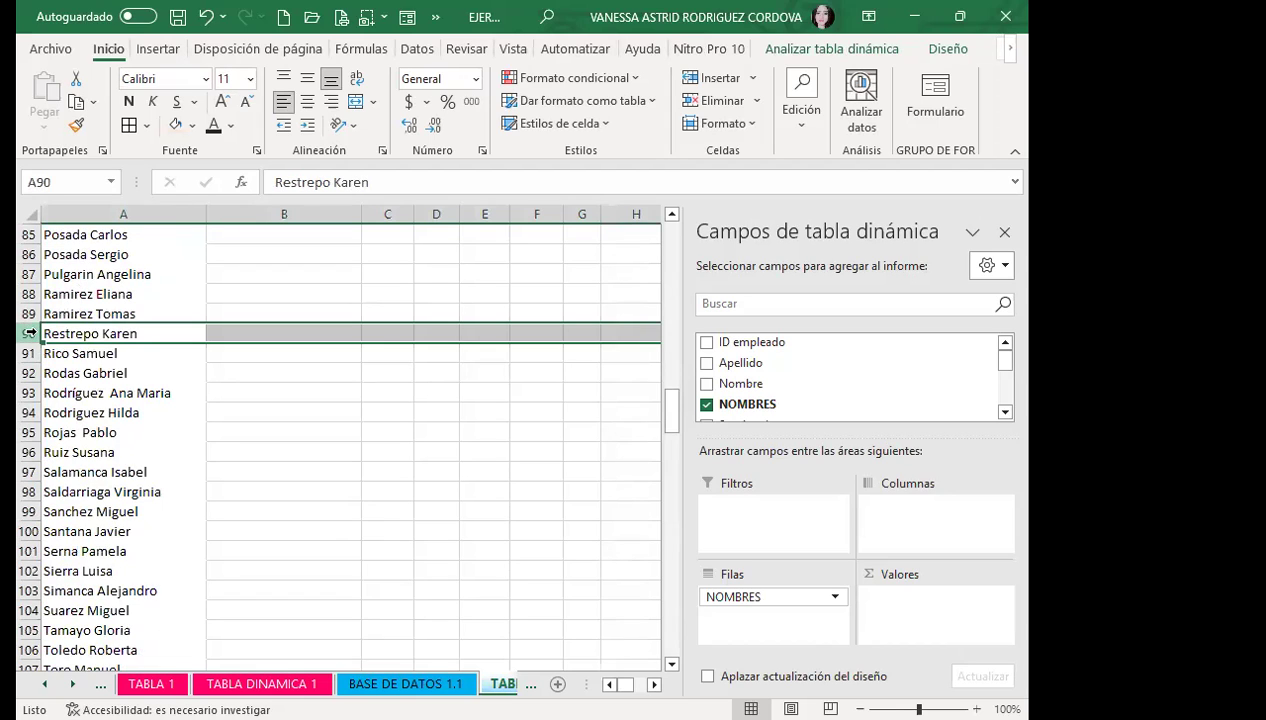
click(306, 458)
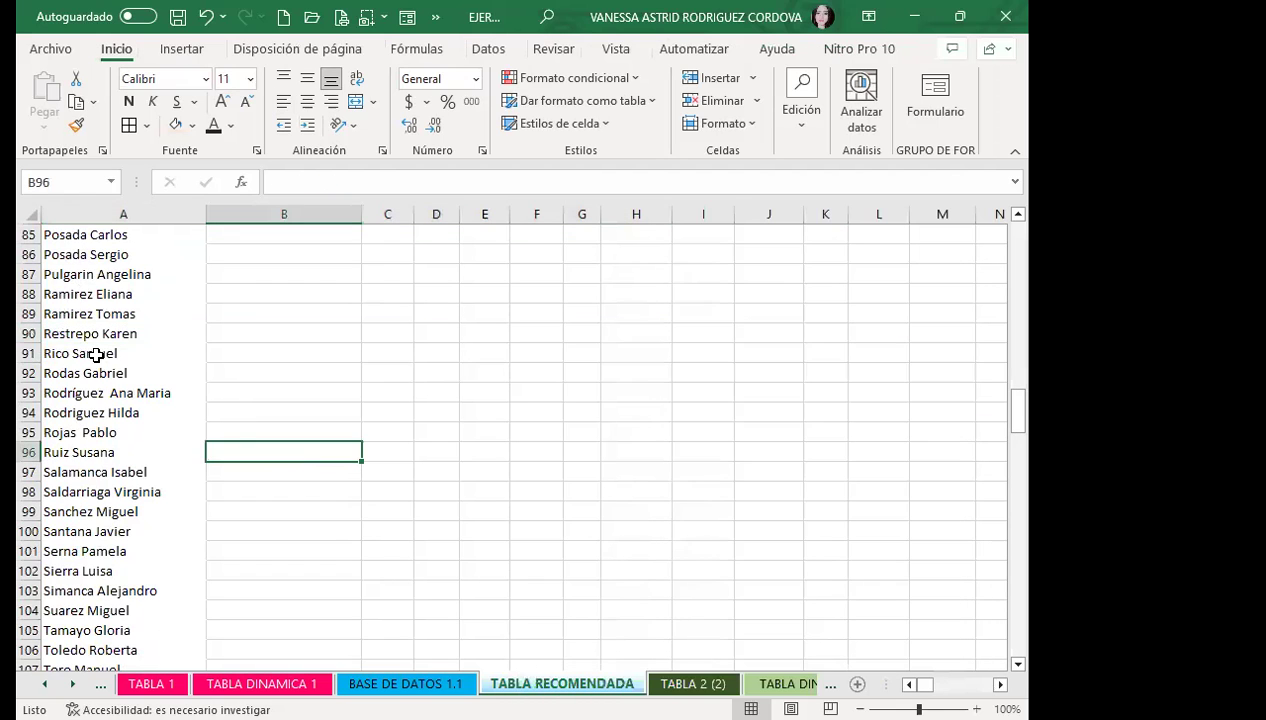
click(81, 355)
click(420, 683)
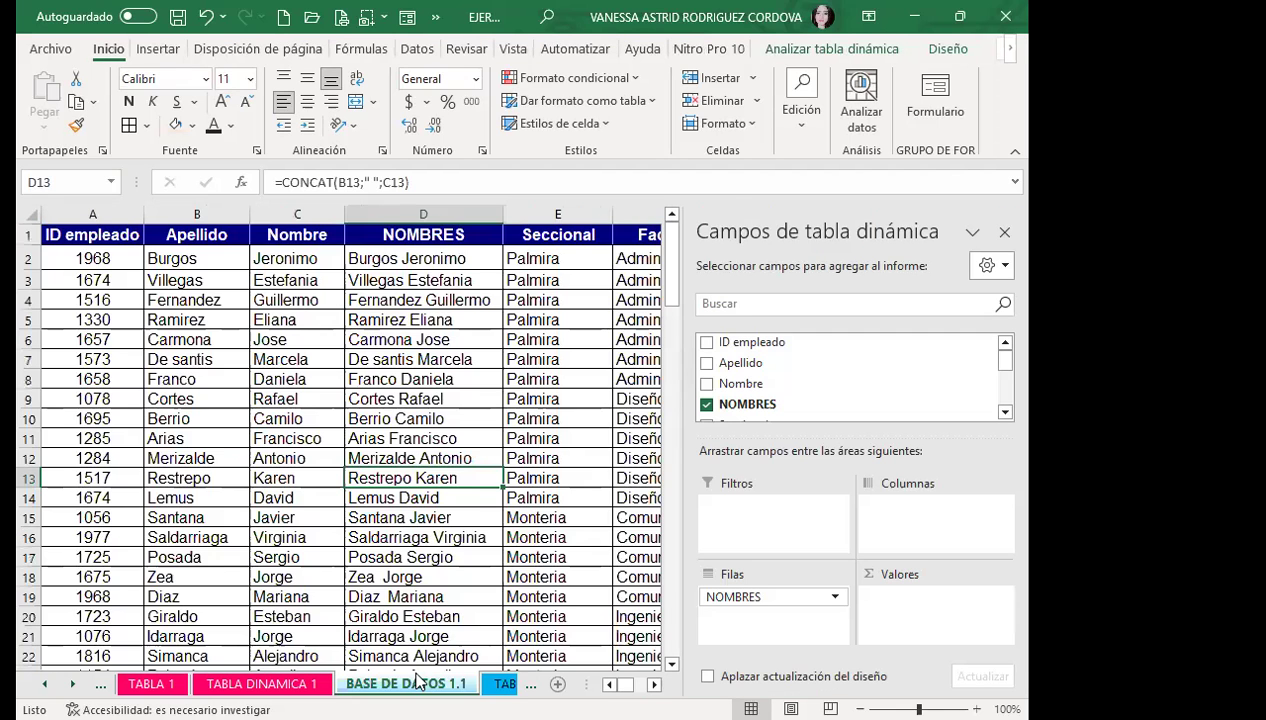
Scroll through the data sheet and inspect the CONCAT formulas filling the NOMBRES column
scroll(423, 438, down, 3)
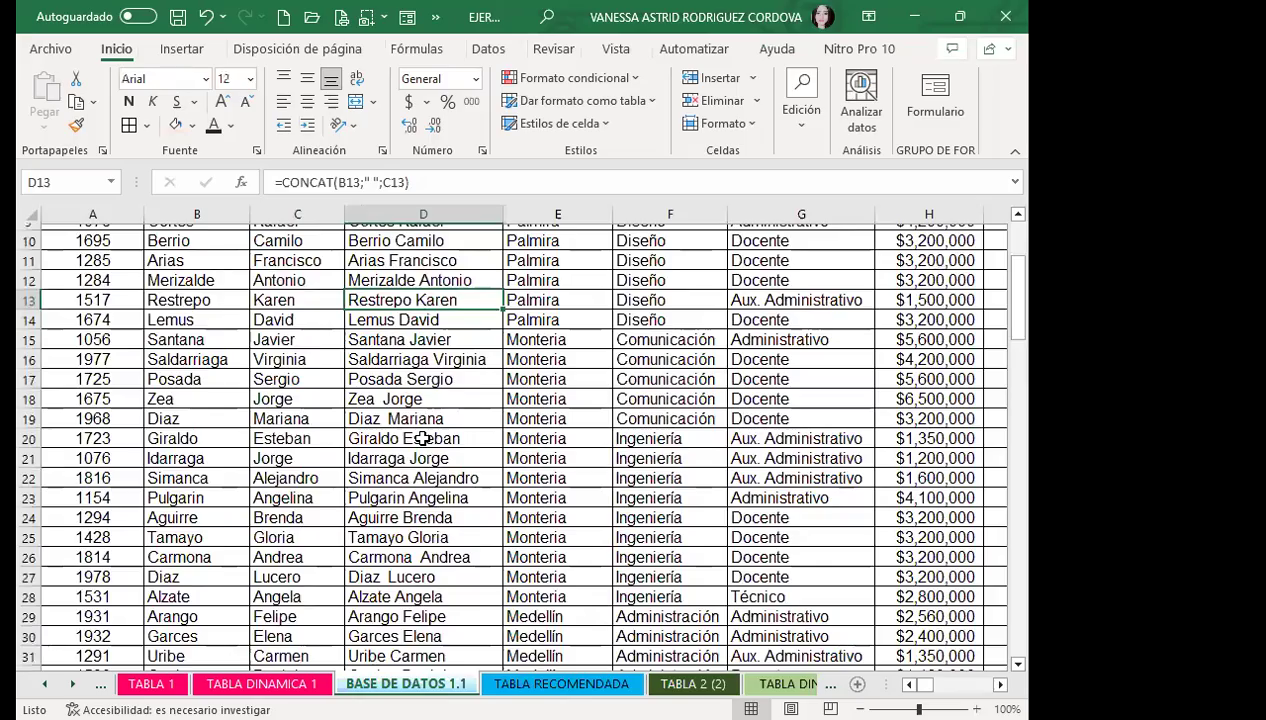
scroll(423, 438, down, 1)
scroll(423, 438, down, 1)
scroll(423, 438, down, 1)
scroll(423, 438, down, 1)
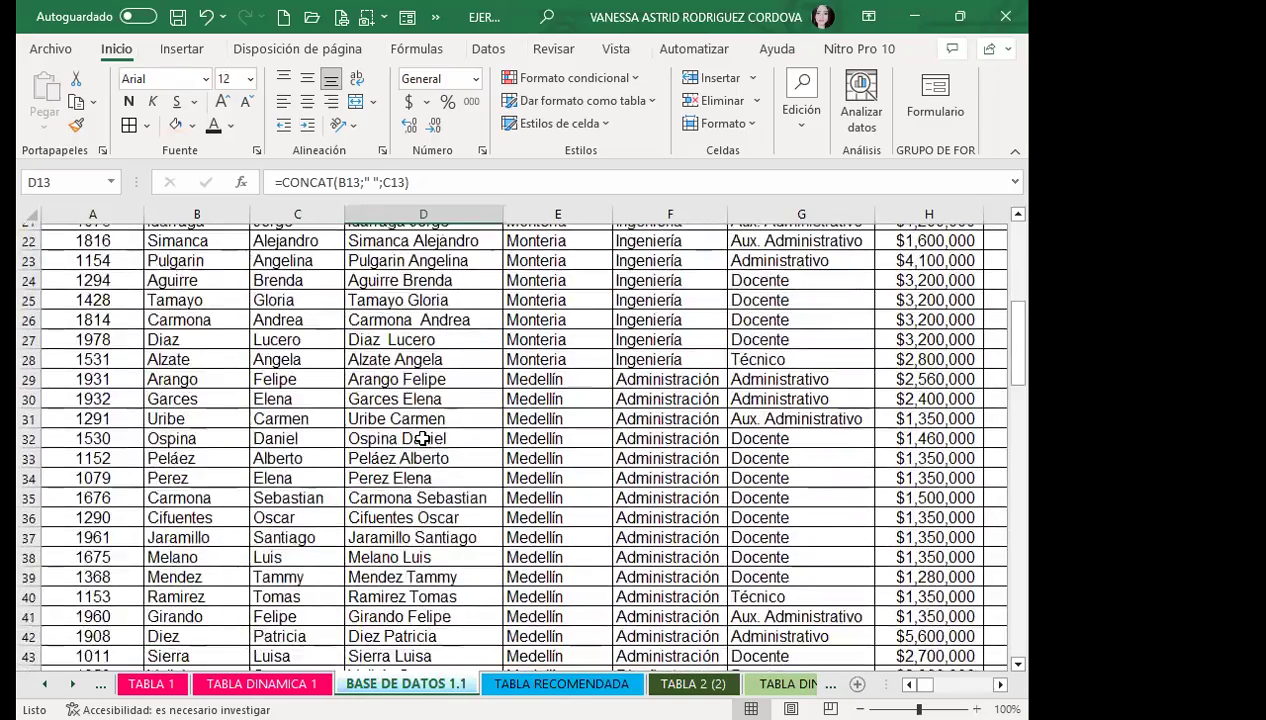
scroll(423, 438, down, 1)
scroll(423, 438, down, 1)
scroll(423, 438, down, 1)
scroll(423, 438, down, 1)
scroll(423, 438, down, 1)
scroll(423, 438, down, 1)
scroll(425, 438, down, 2)
scroll(425, 438, down, 1)
scroll(425, 438, down, 4)
scroll(425, 438, down, 1)
scroll(425, 438, down, 1)
scroll(425, 438, down, 3)
scroll(425, 438, down, 1)
scroll(425, 438, down, 1)
scroll(425, 440, up, 4)
scroll(425, 440, up, 7)
scroll(425, 440, up, 10)
scroll(425, 440, up, 6)
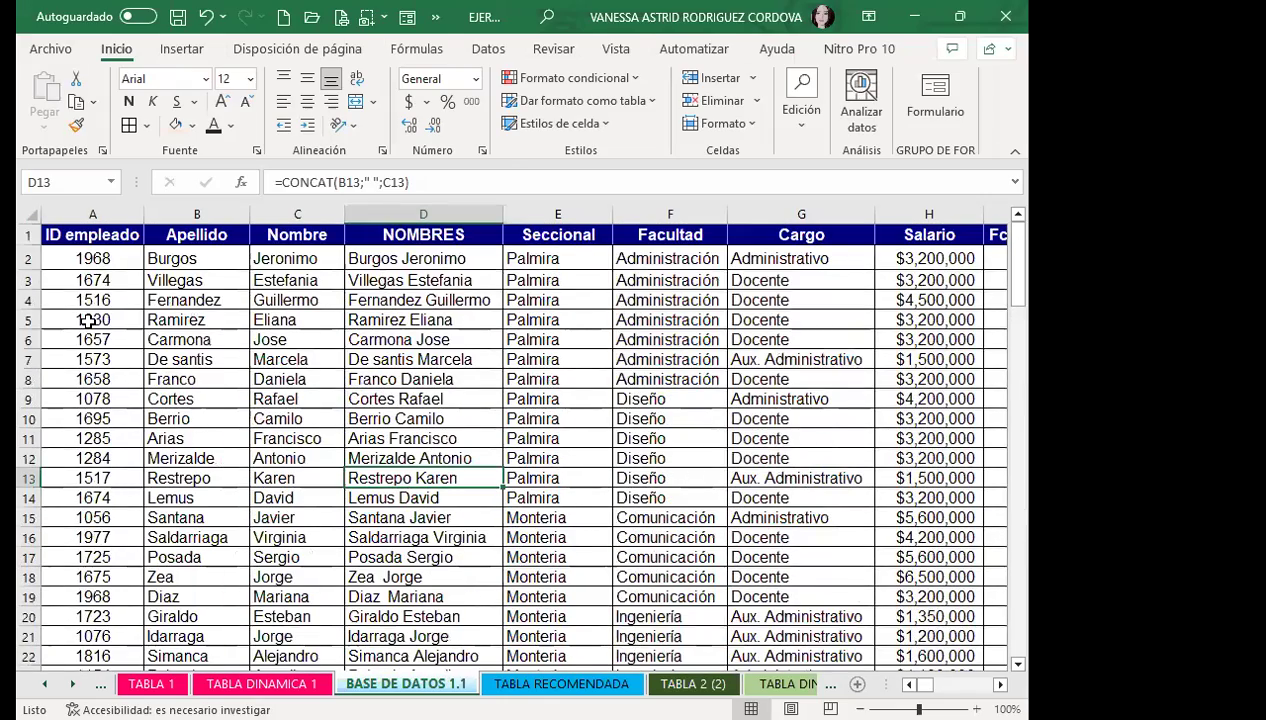
key(ctrl+Page_Down)
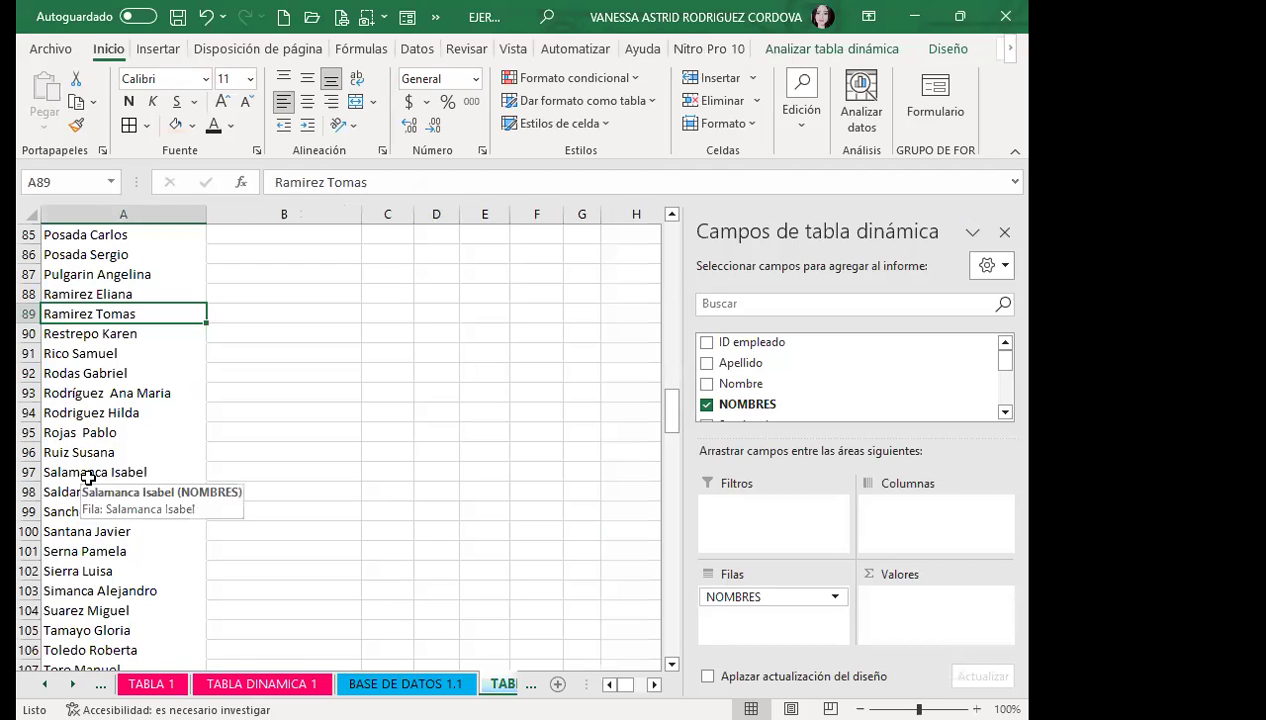
click(360, 684)
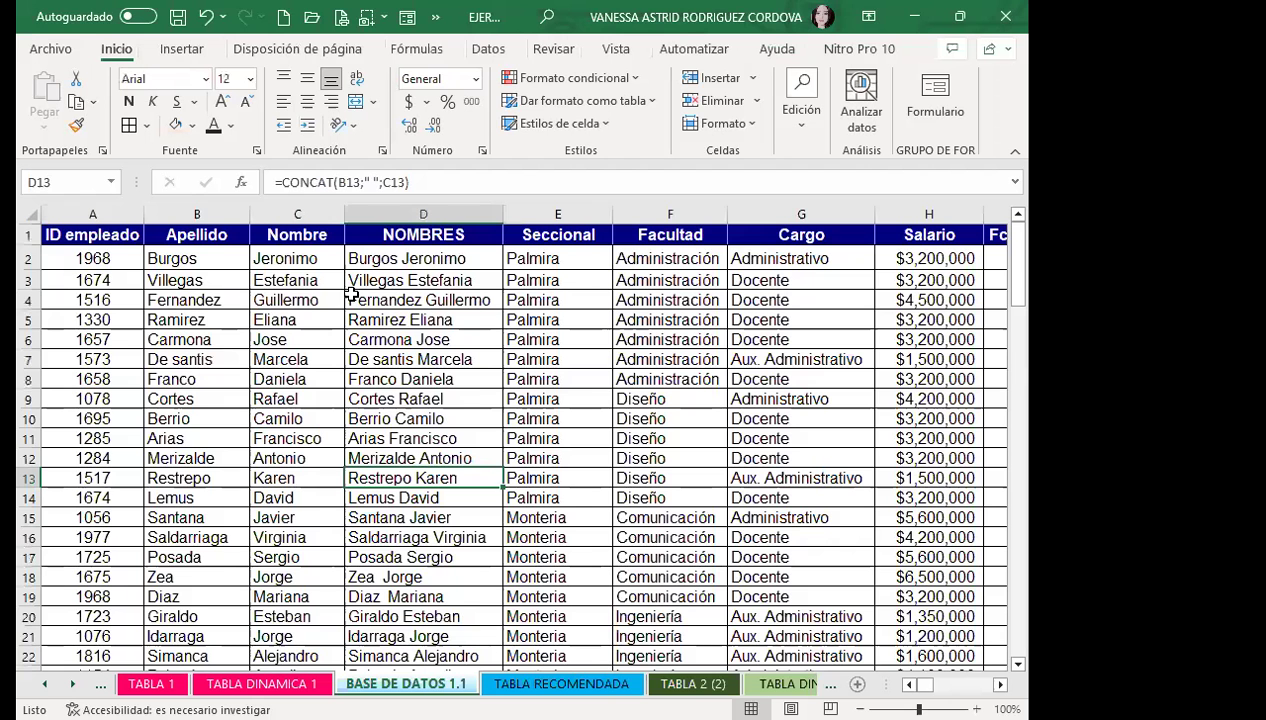
click(362, 262)
click(388, 300)
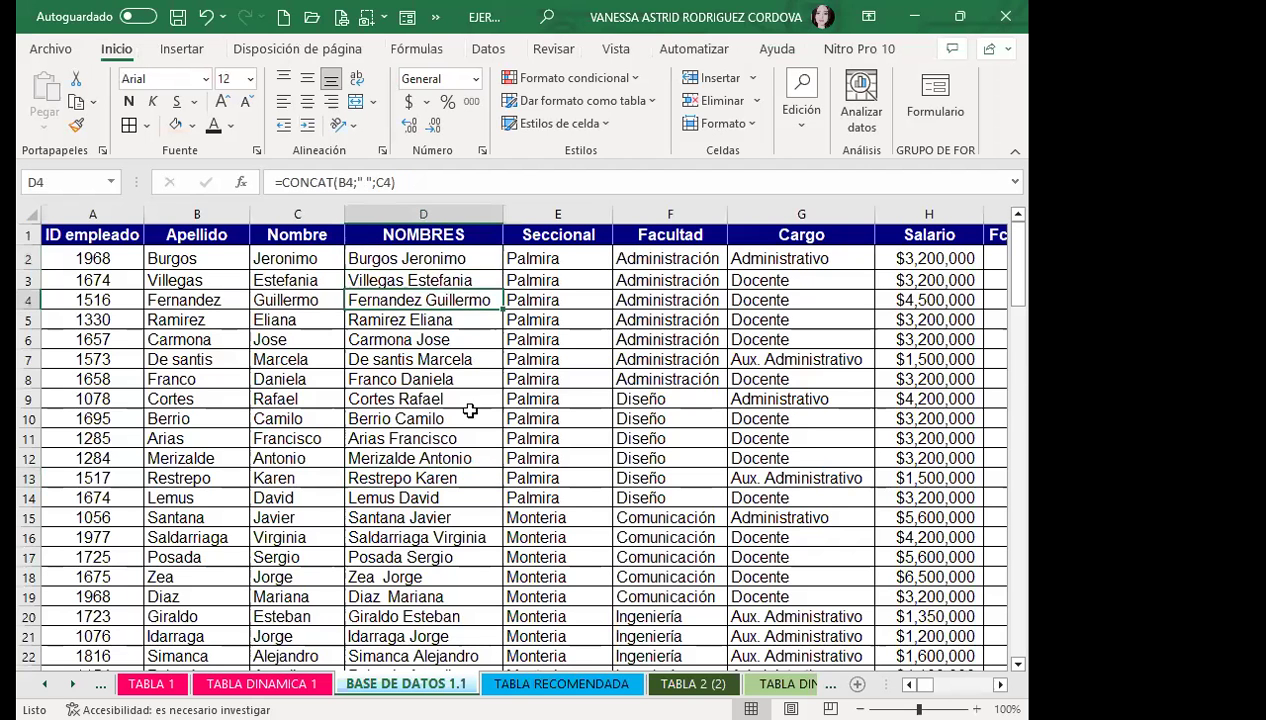
click(550, 684)
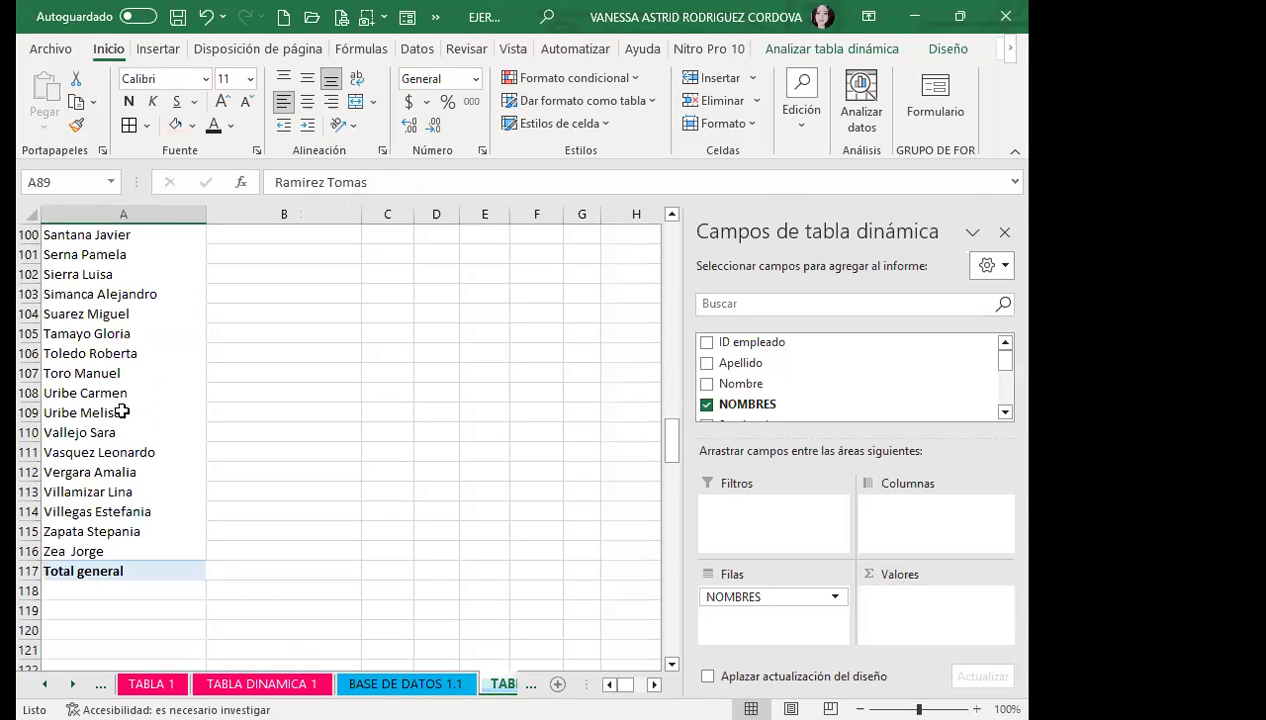
scroll(122, 412, up, 10)
scroll(105, 330, up, 4)
scroll(90, 295, up, 5)
scroll(82, 278, up, 2)
scroll(82, 278, up, 4)
scroll(85, 395, up, 2)
scroll(85, 350, up, 6)
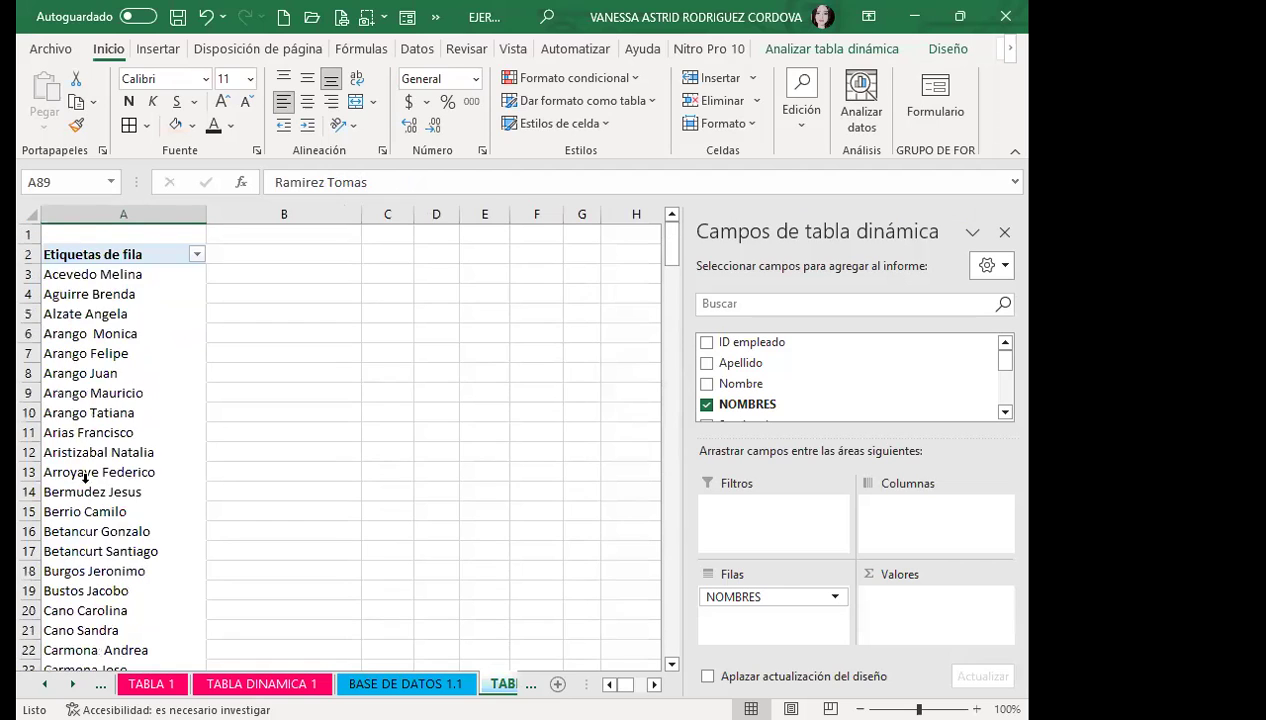
scroll(85, 478, down, 4)
scroll(63, 488, down, 4)
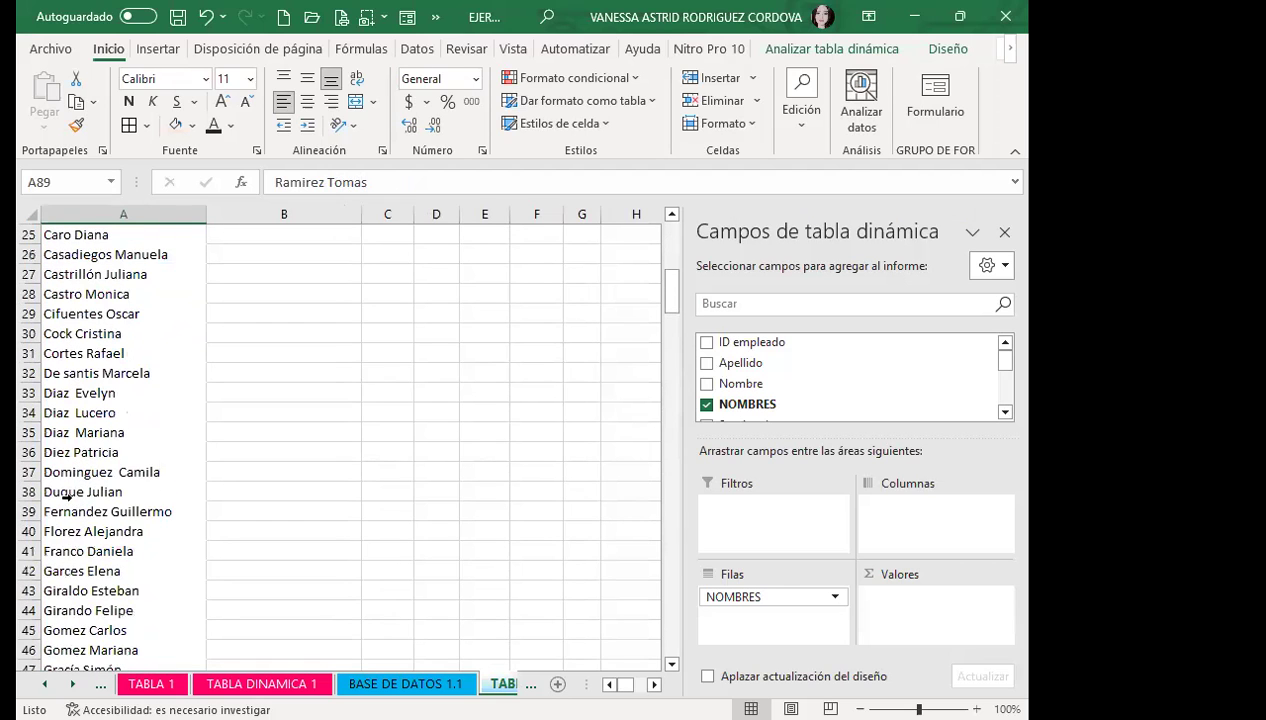
click(29, 531)
drag(29, 521, 29, 520)
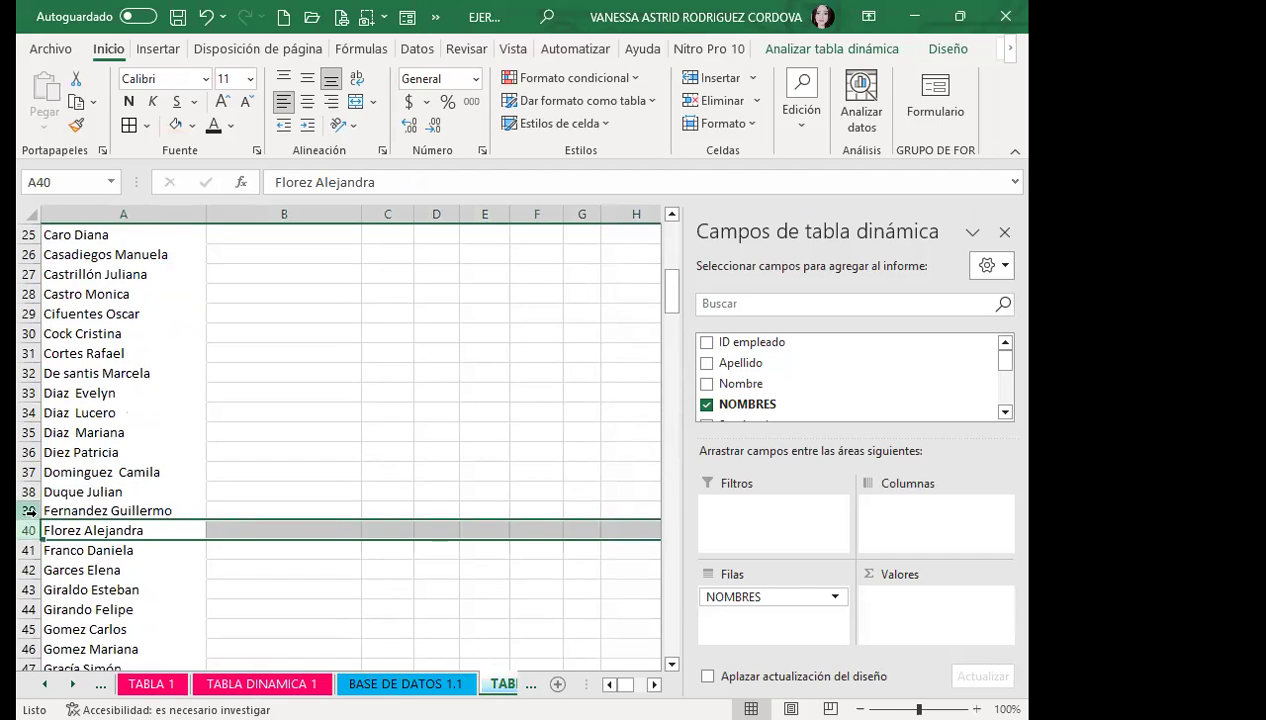
scroll(110, 490, up, 5)
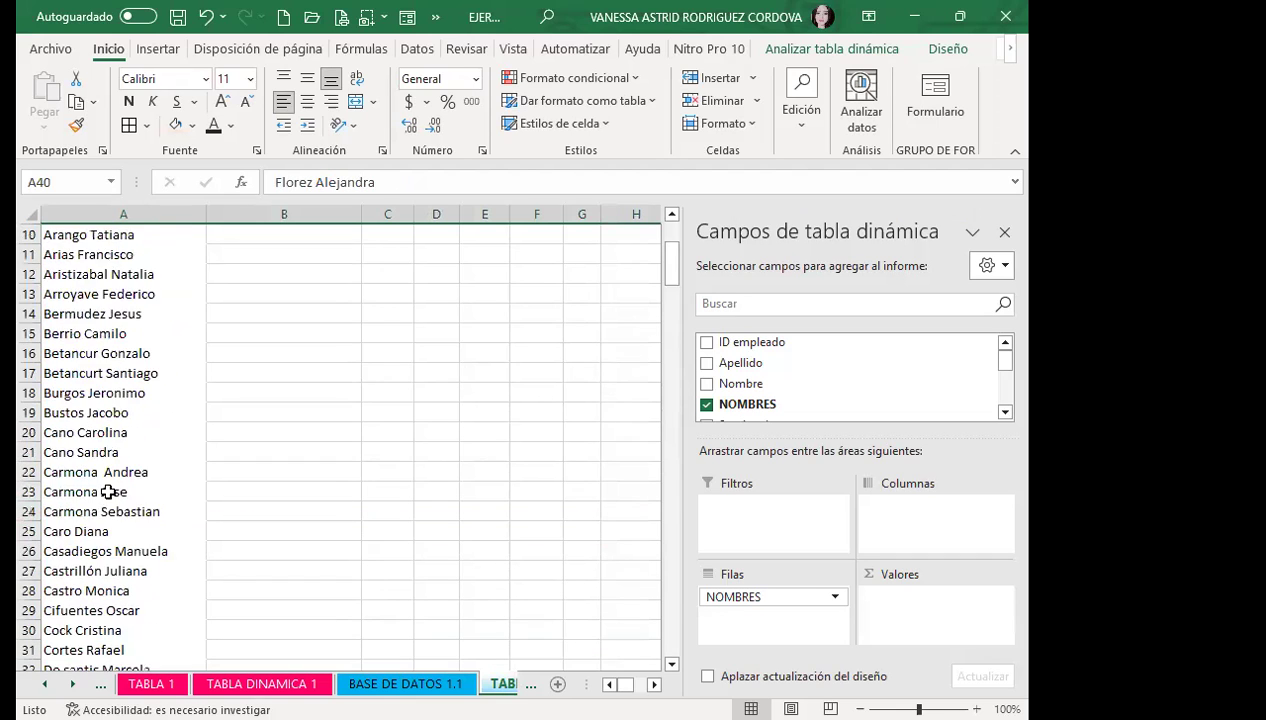
scroll(110, 420, up, 3)
click(114, 358)
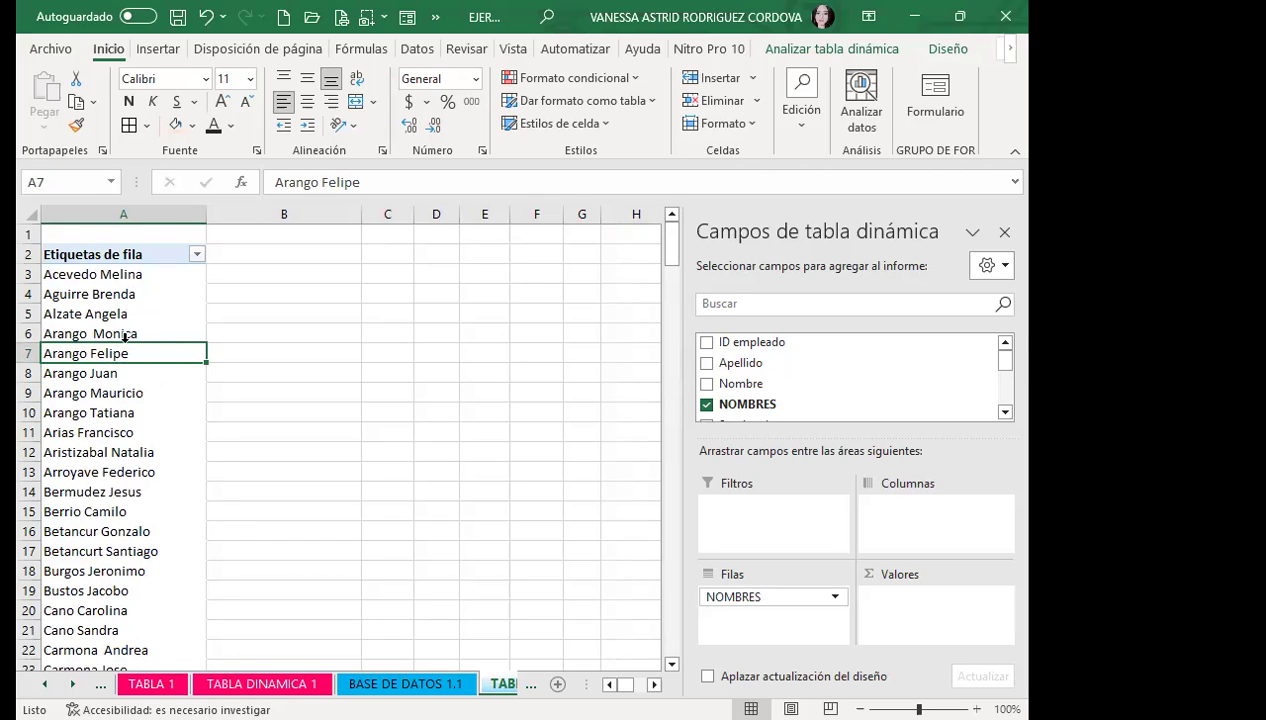
click(125, 274)
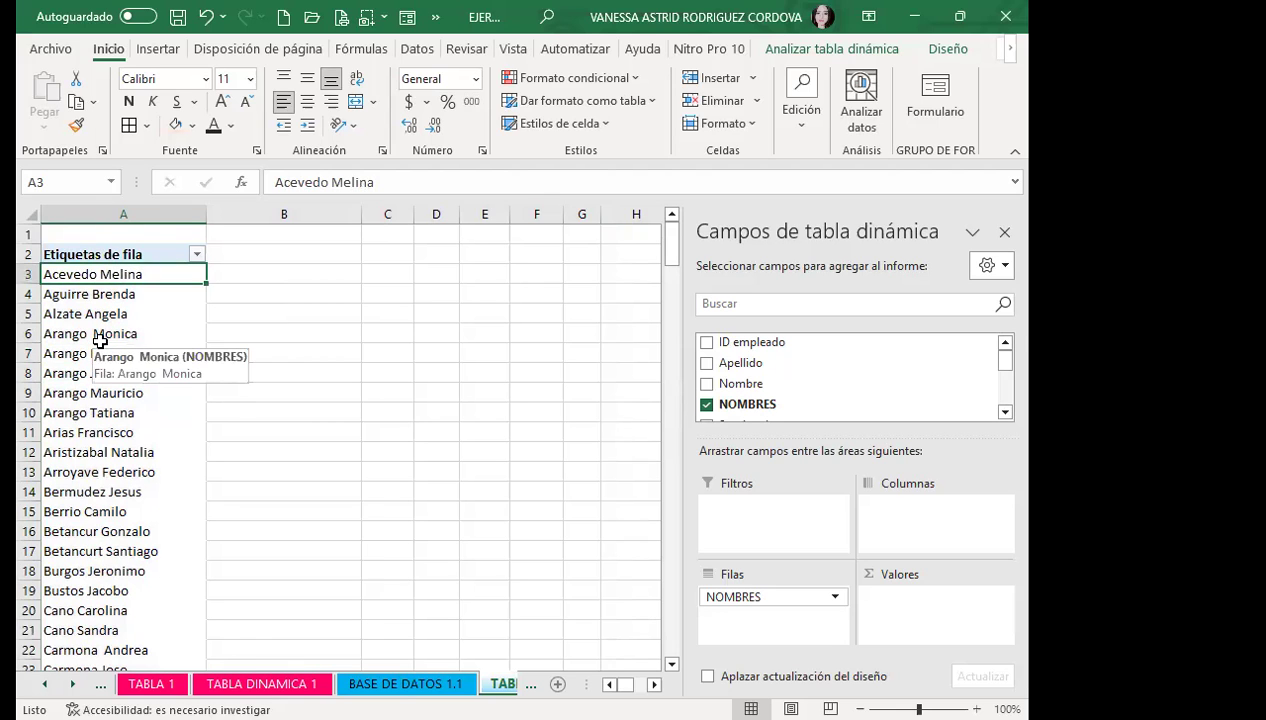
scroll(78, 540, down, 4)
scroll(90, 550, up, 4)
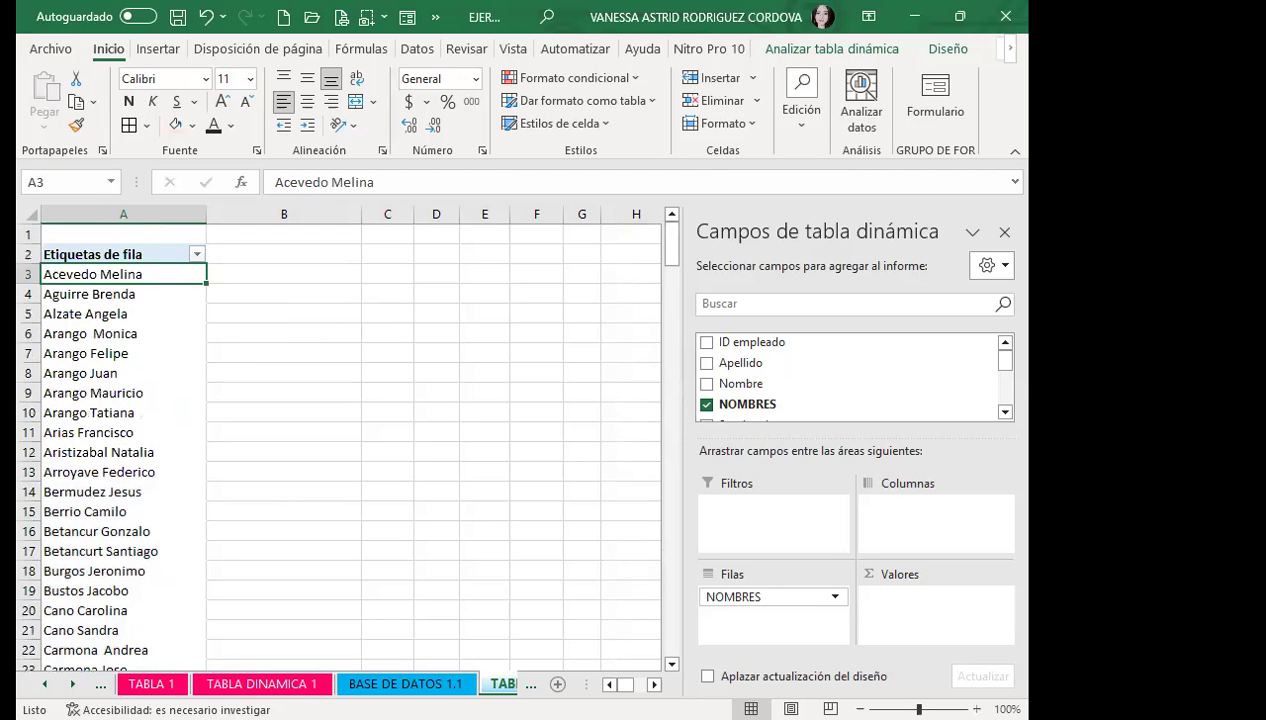
key(ctrl+Page_Up)
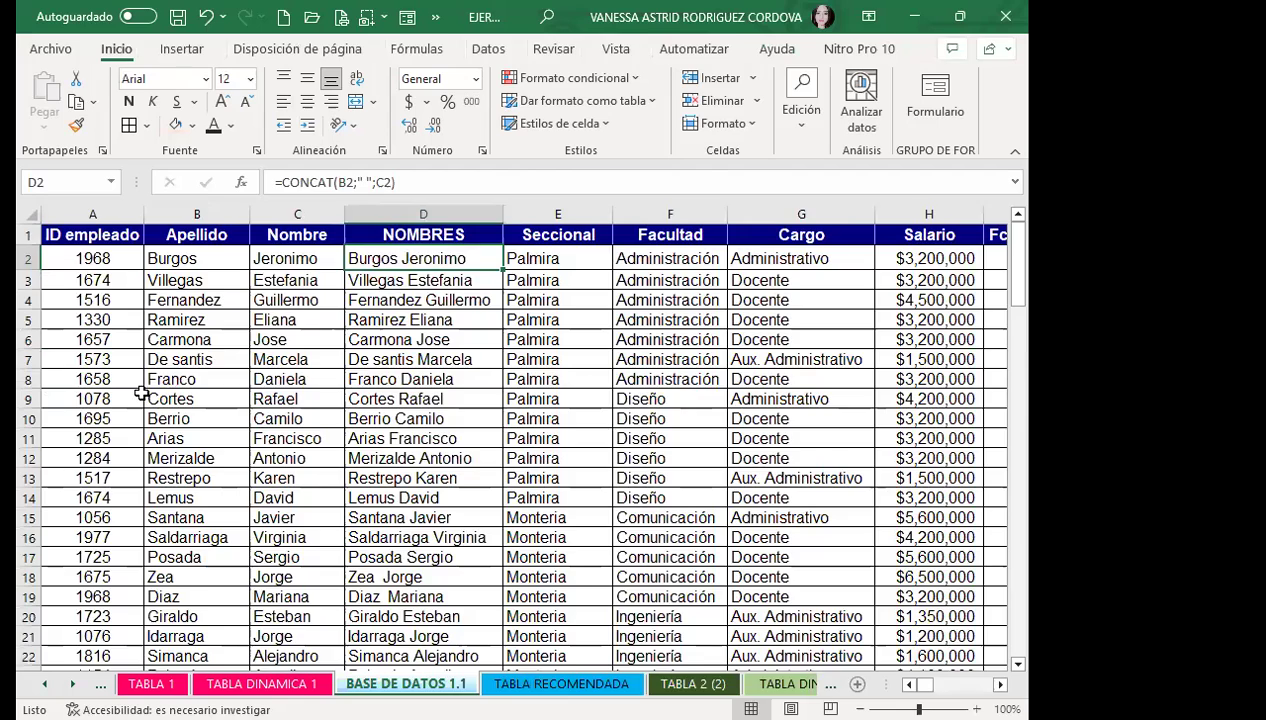
key(ctrl+Page_Down)
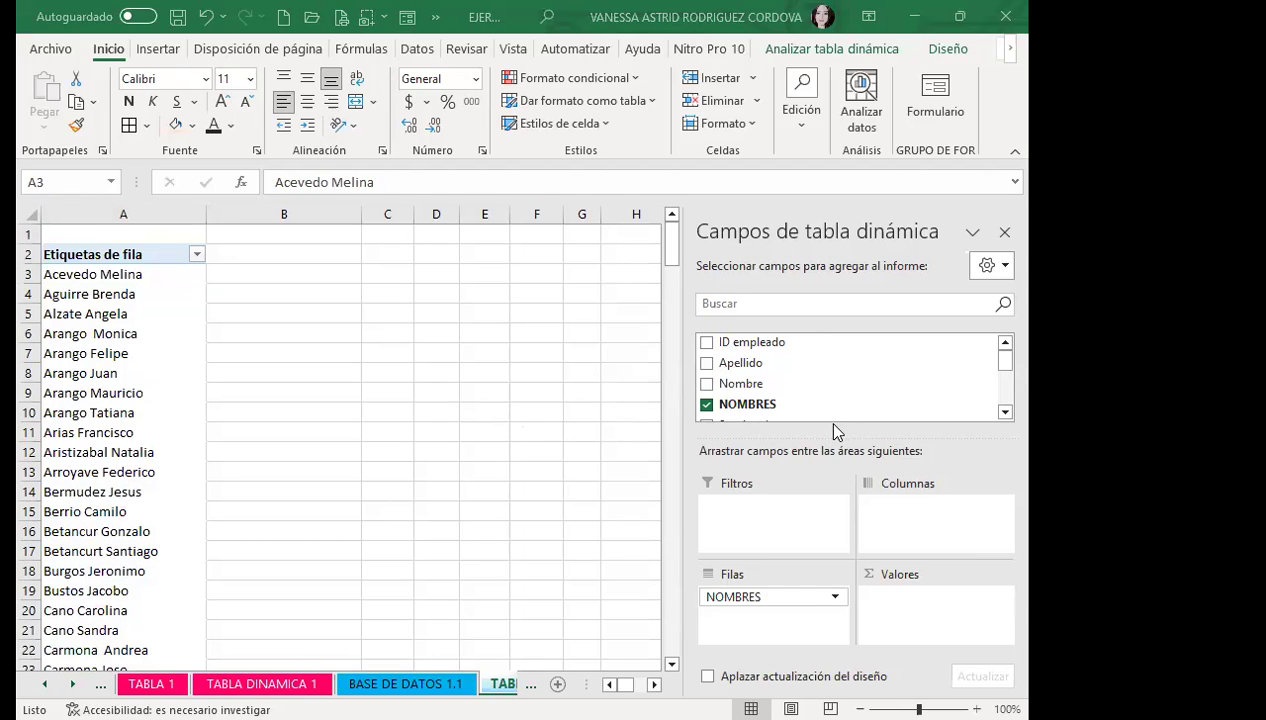
Scroll the PivotTable Fields list down until Cargo and Salario are visible
click(1005, 413)
click(1005, 413)
click(1005, 413)
click(1005, 413)
click(1005, 413)
click(1005, 413)
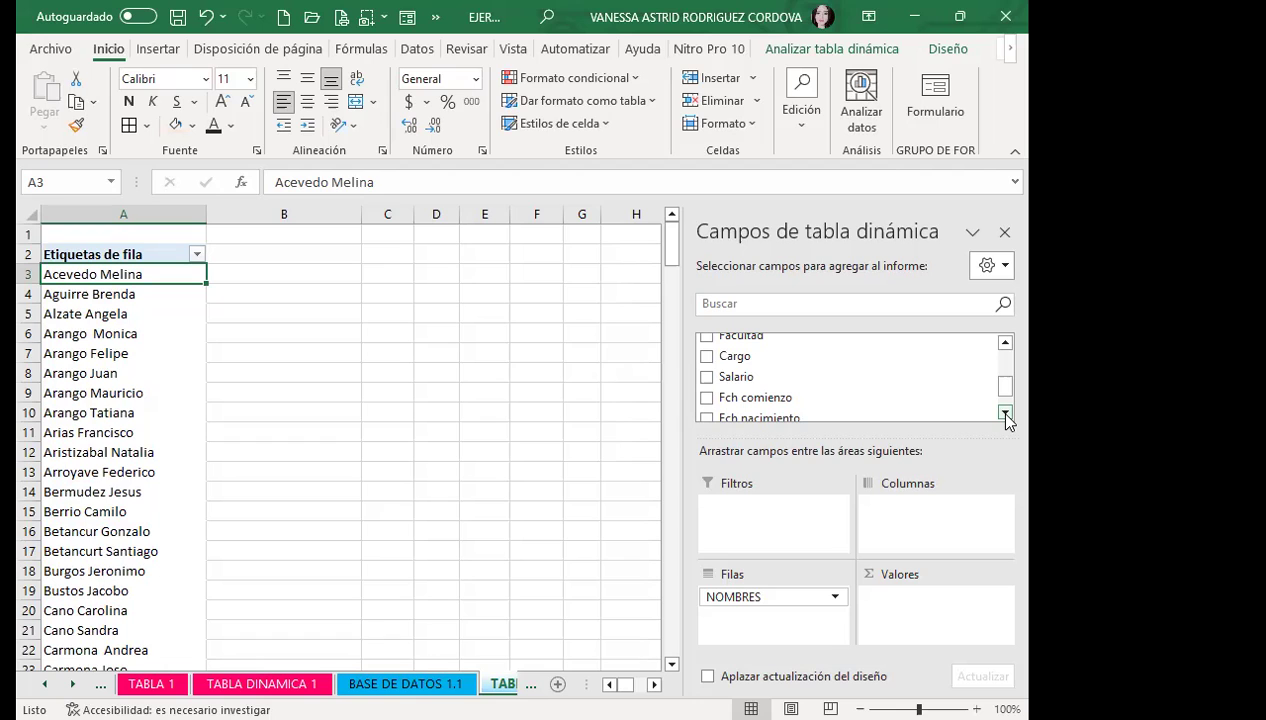
Add Salario as summed values and Cargo, moving Cargo from rows into the columns area
click(706, 377)
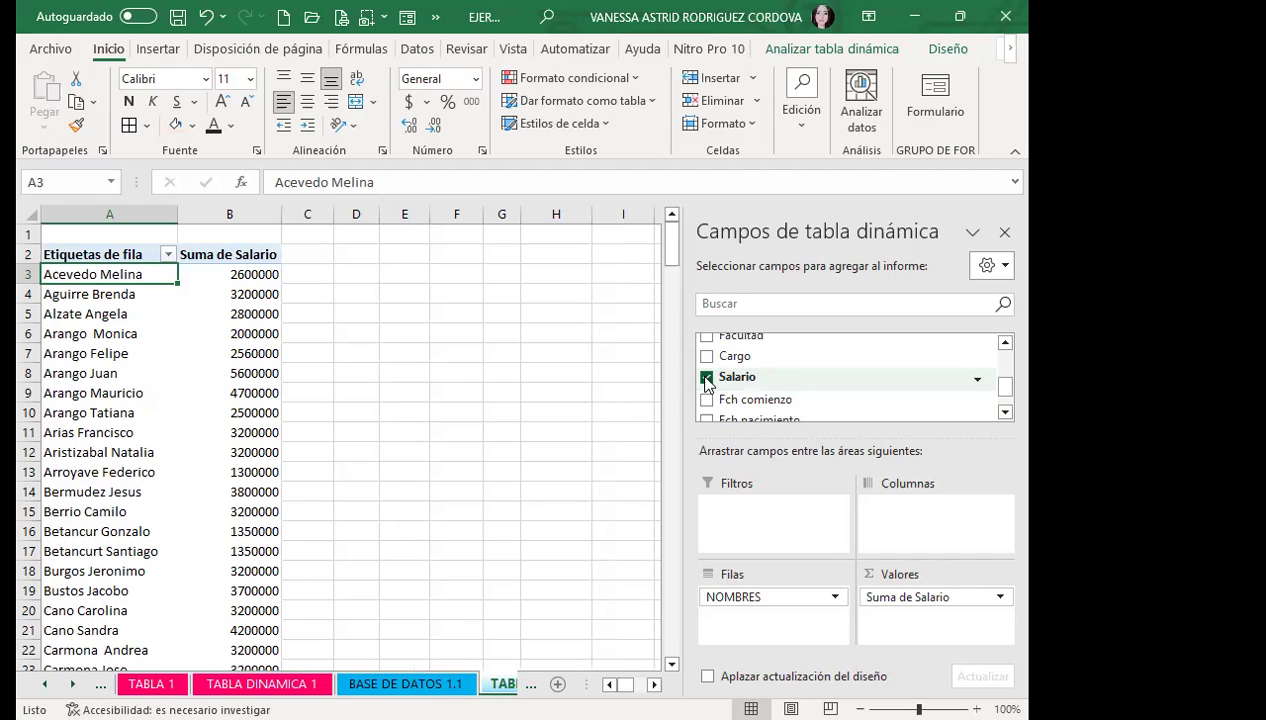
click(707, 357)
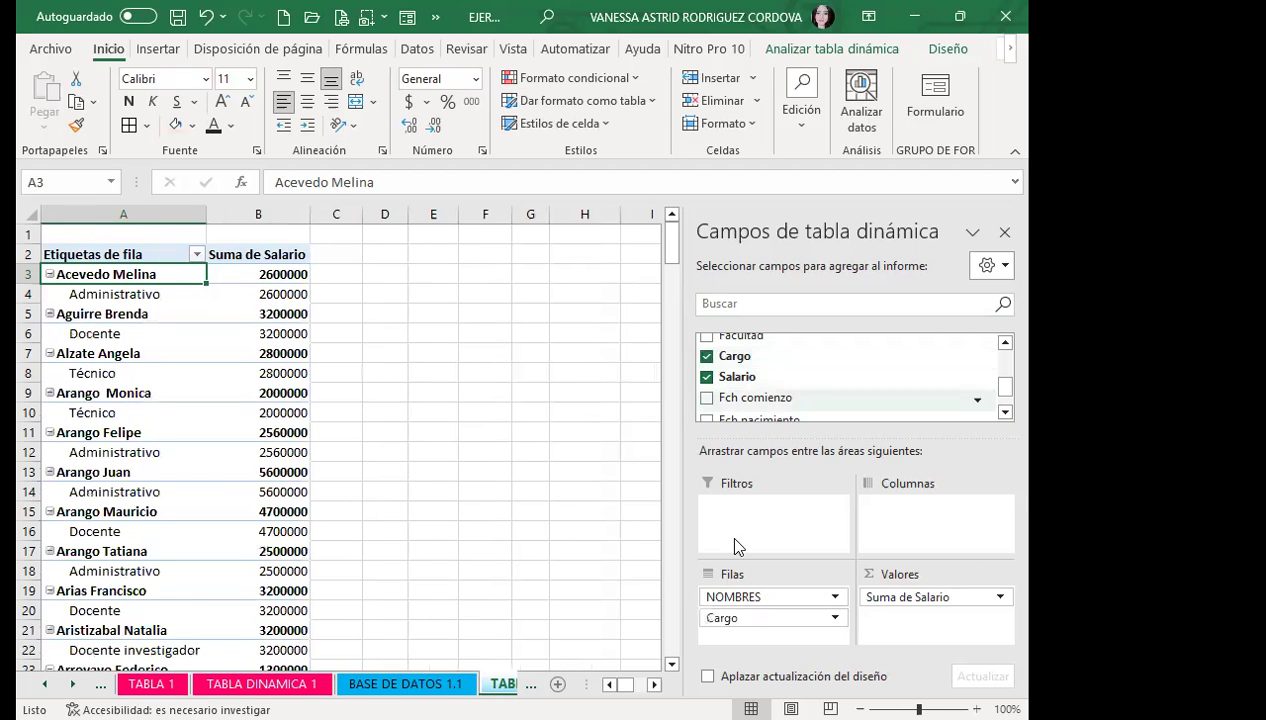
mouse_move(752, 618)
mouse_down()
mouse_move(907, 558)
mouse_move(917, 510)
mouse_up()
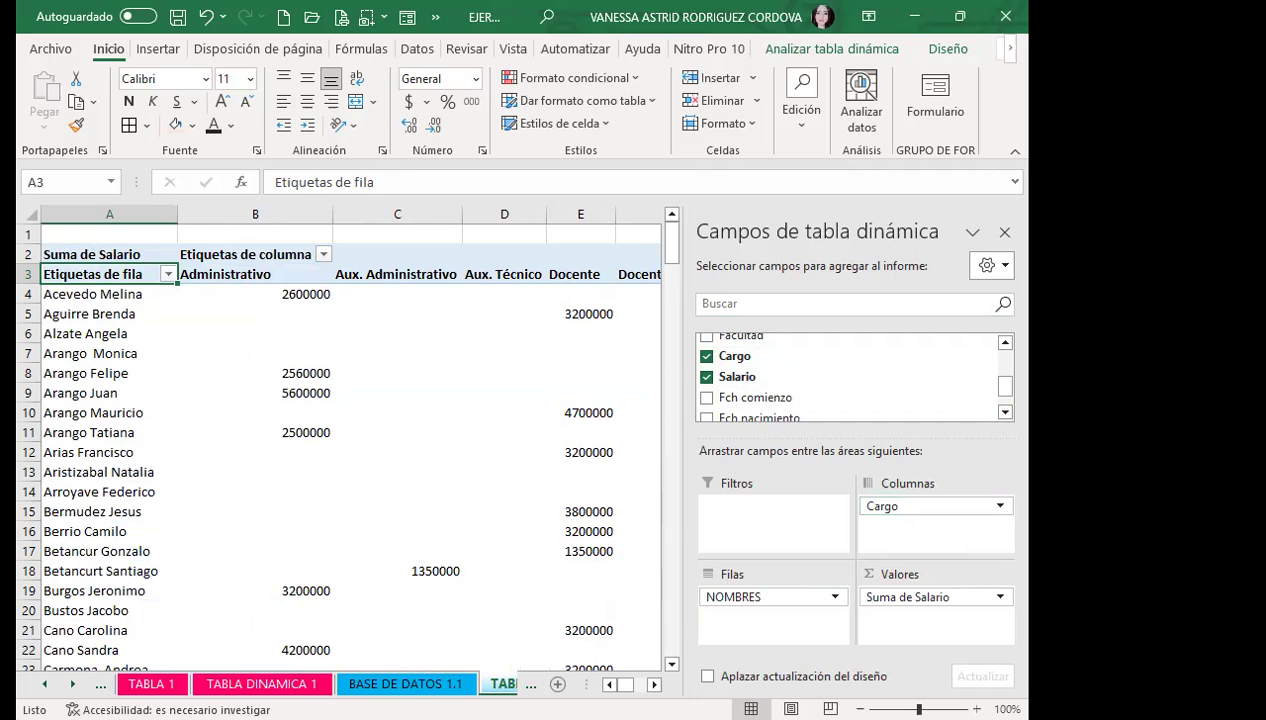
key(ctrl+Page_Up)
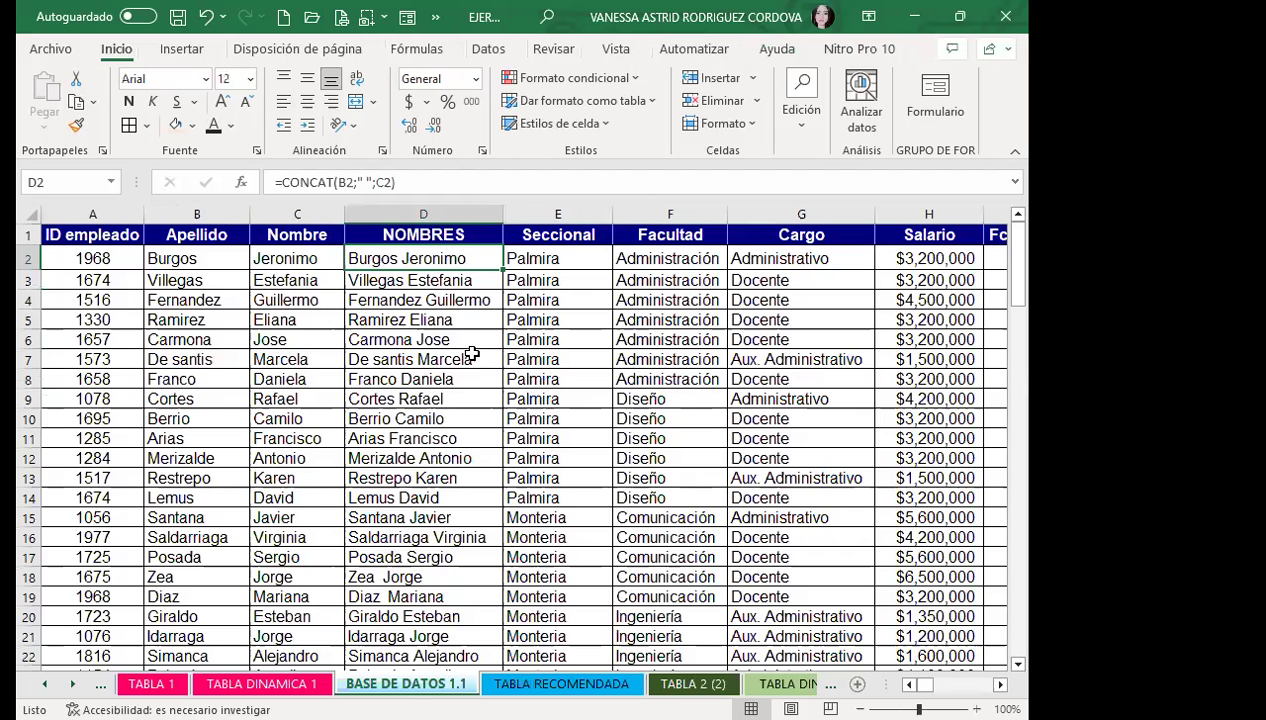
click(668, 358)
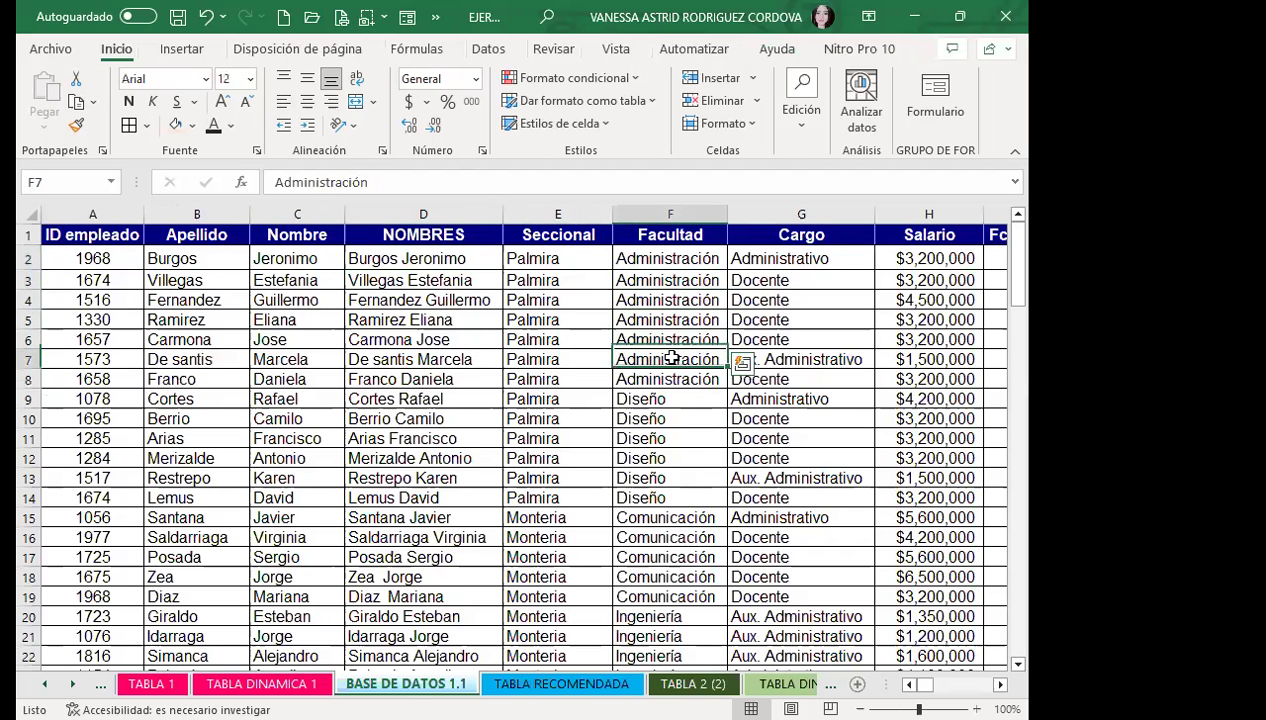
drag(671, 358, 670, 360)
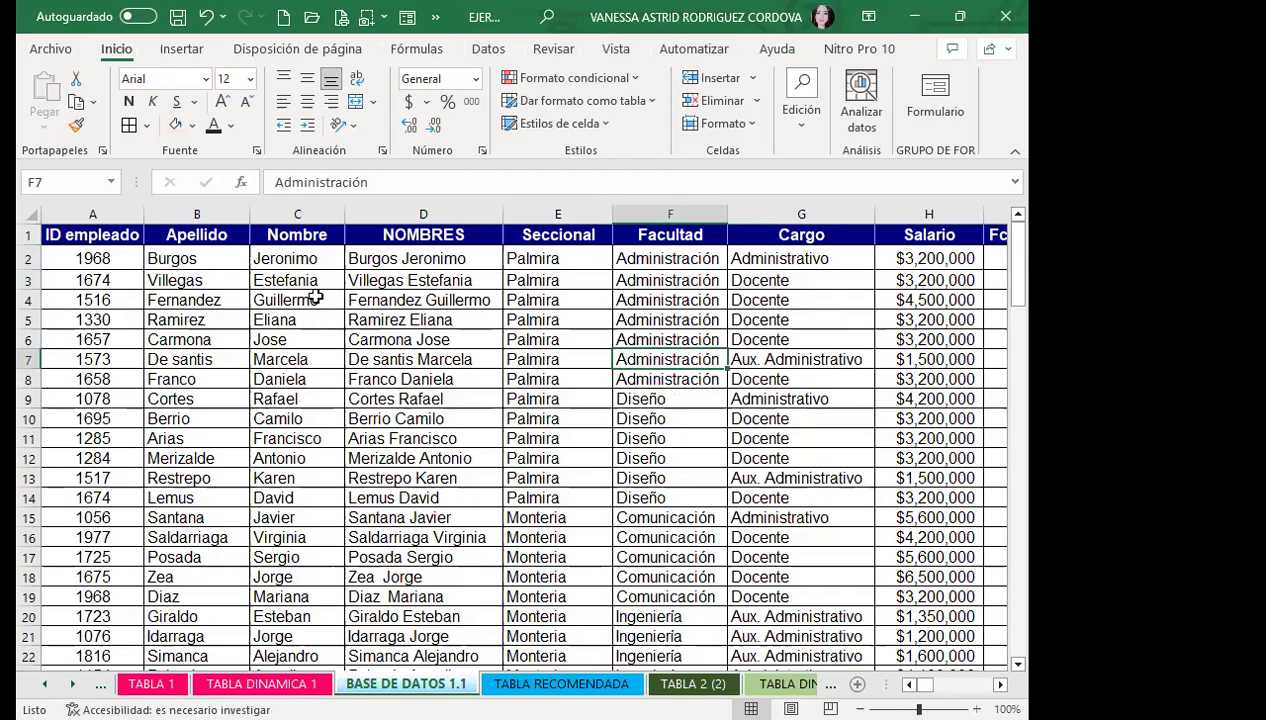
key(ctrl+Page_Down)
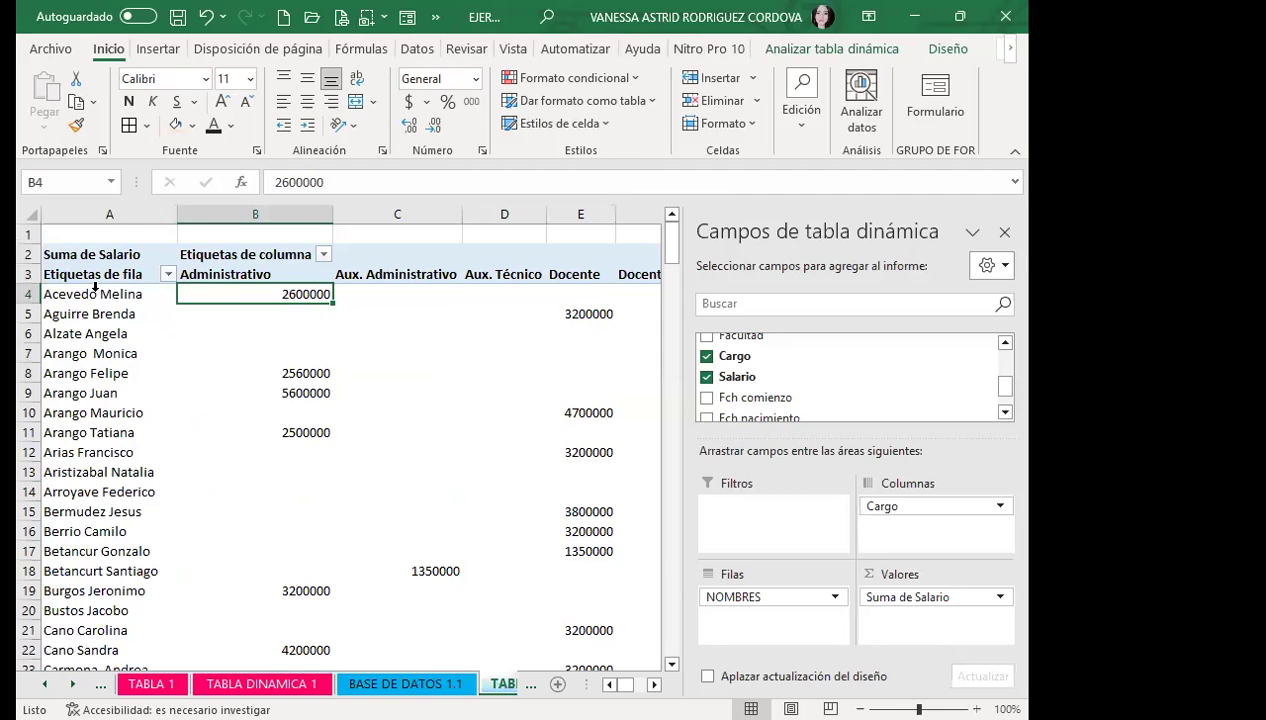
click(93, 285)
drag(119, 295, 116, 372)
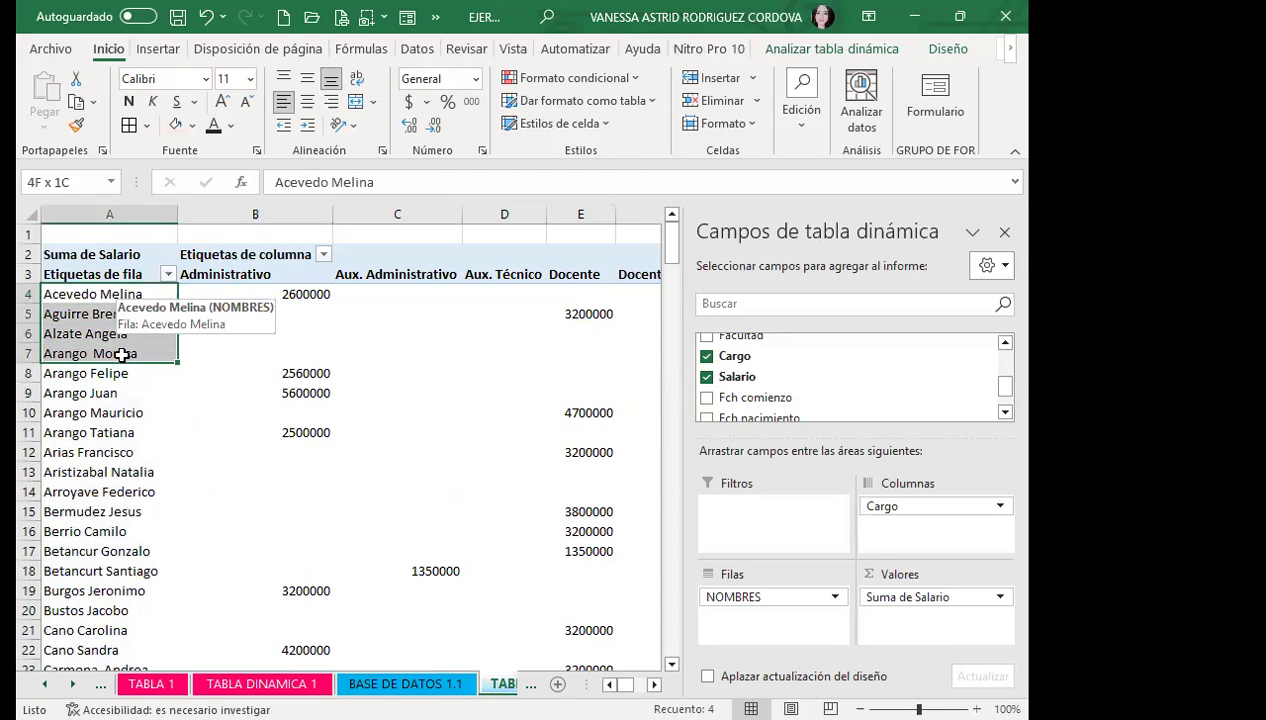
drag(116, 372, 121, 354)
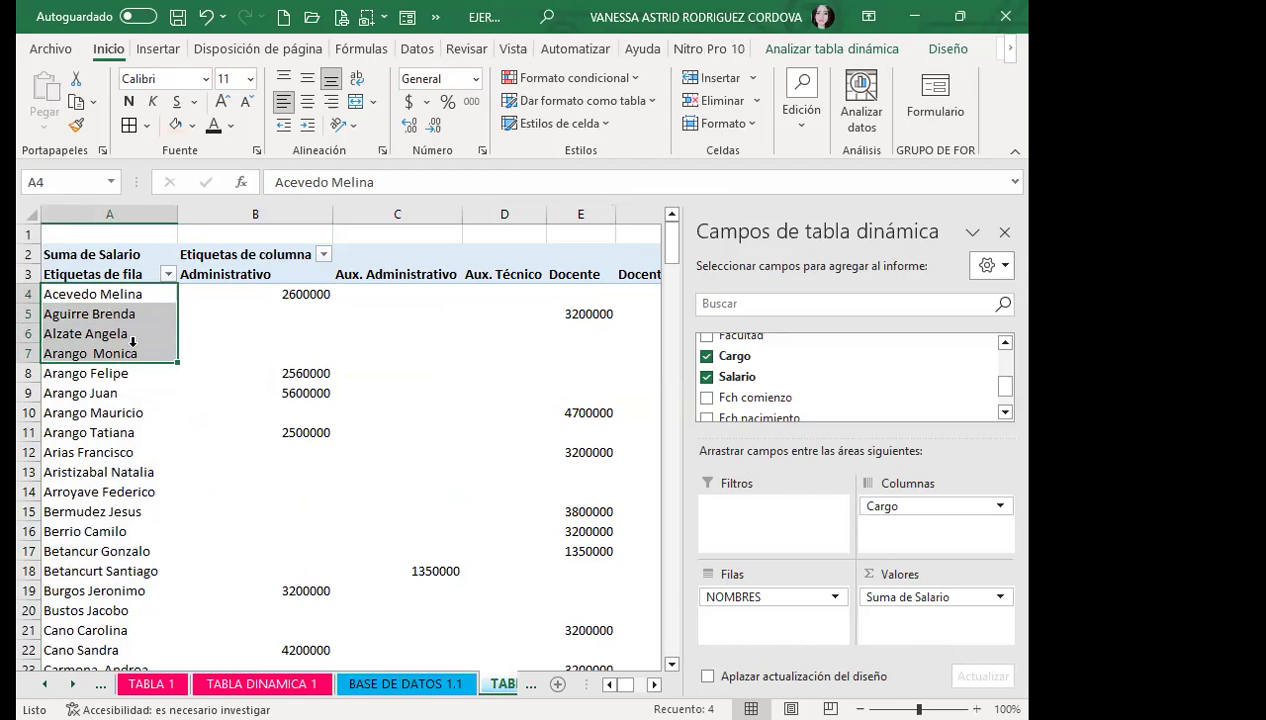
click(315, 330)
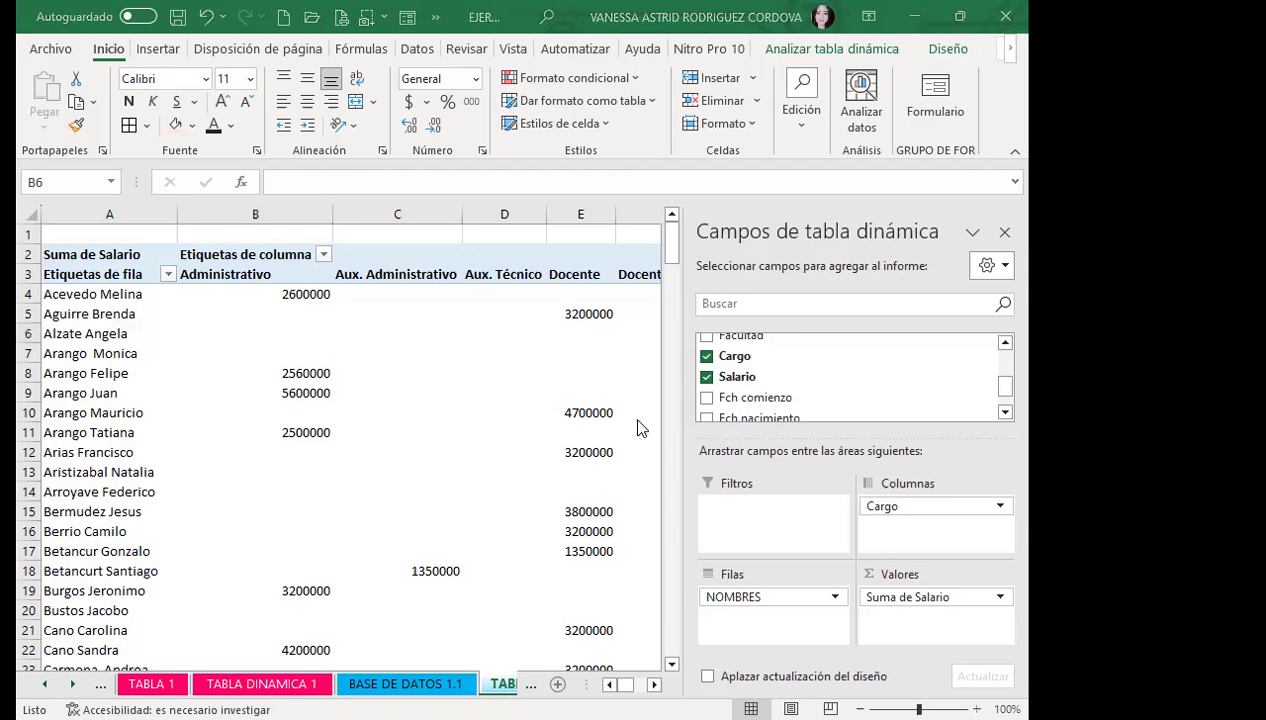
scroll(765, 390, up, 1)
scroll(768, 389, up, 1)
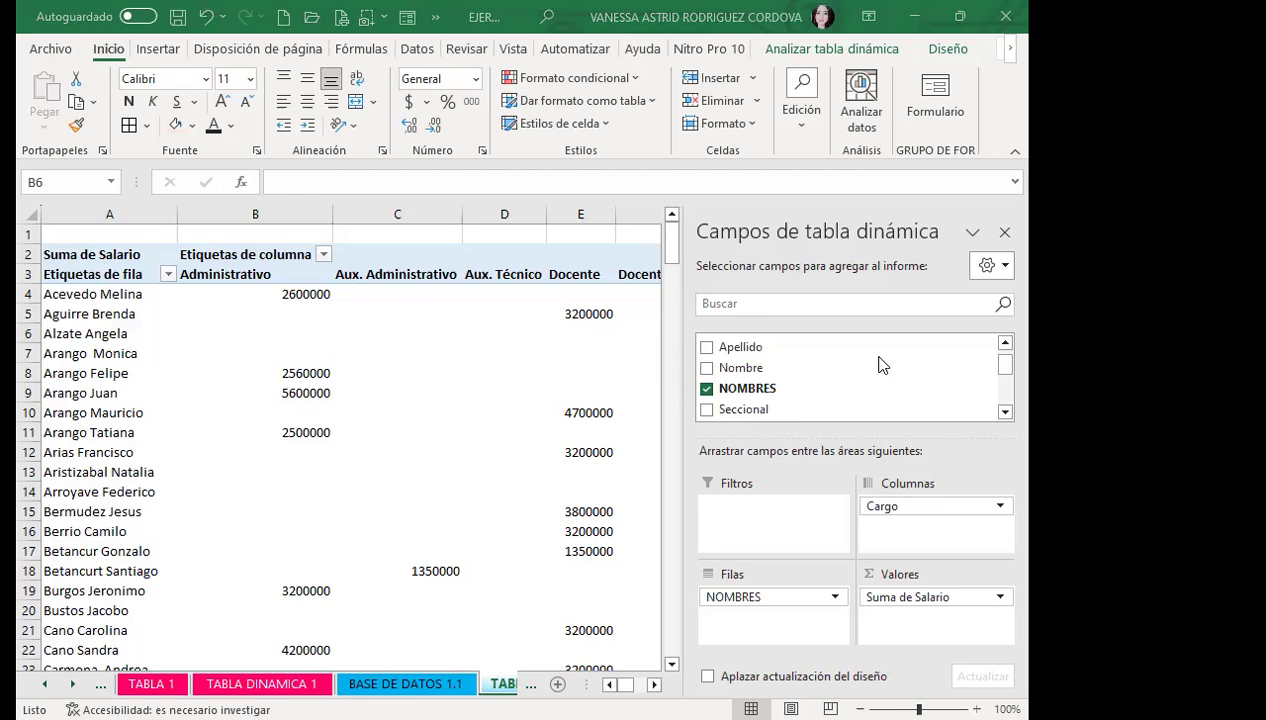
scroll(528, 474, down, 3)
scroll(465, 540, up, 3)
click(1005, 233)
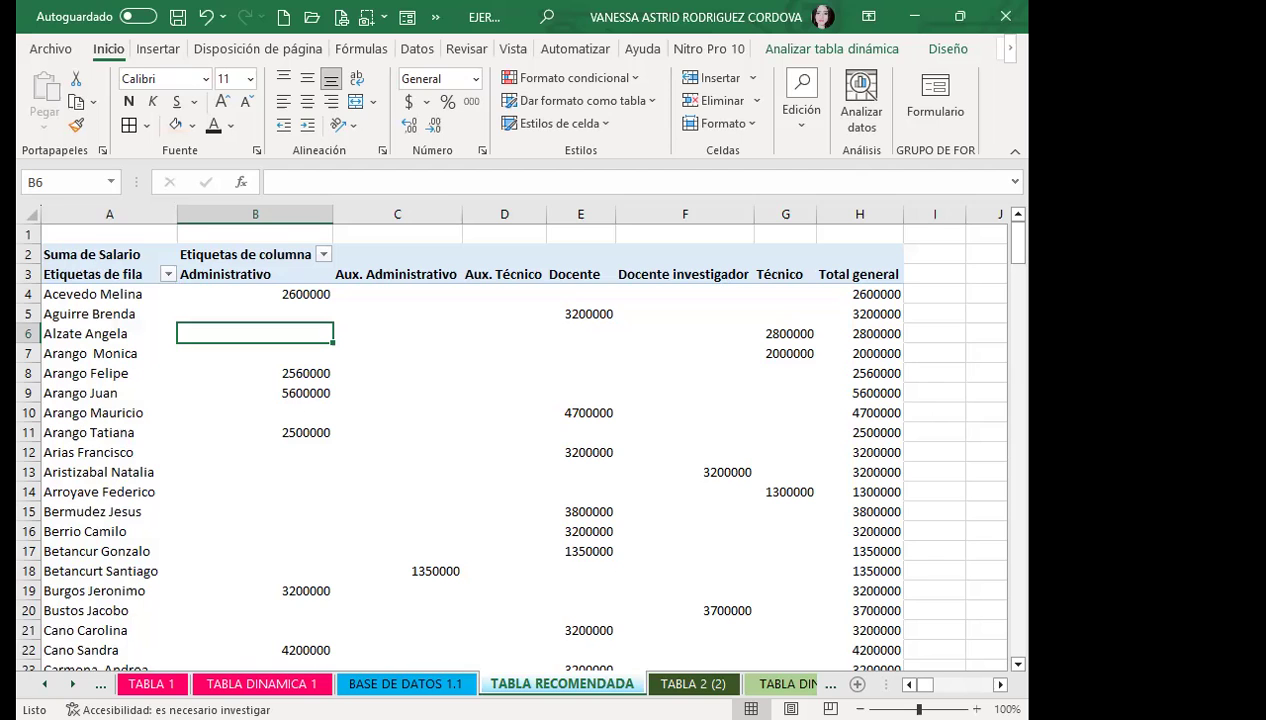
key(ctrl+Page_Up)
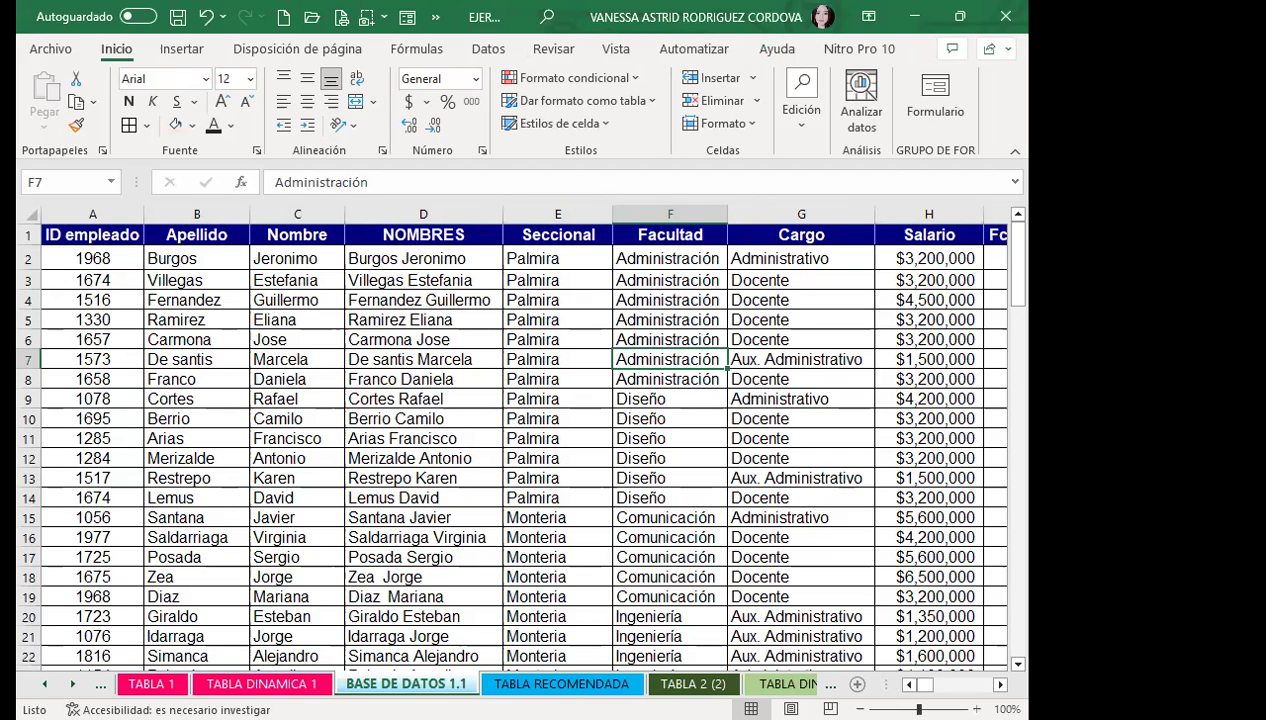
key(ctrl+Page_Down)
click(448, 381)
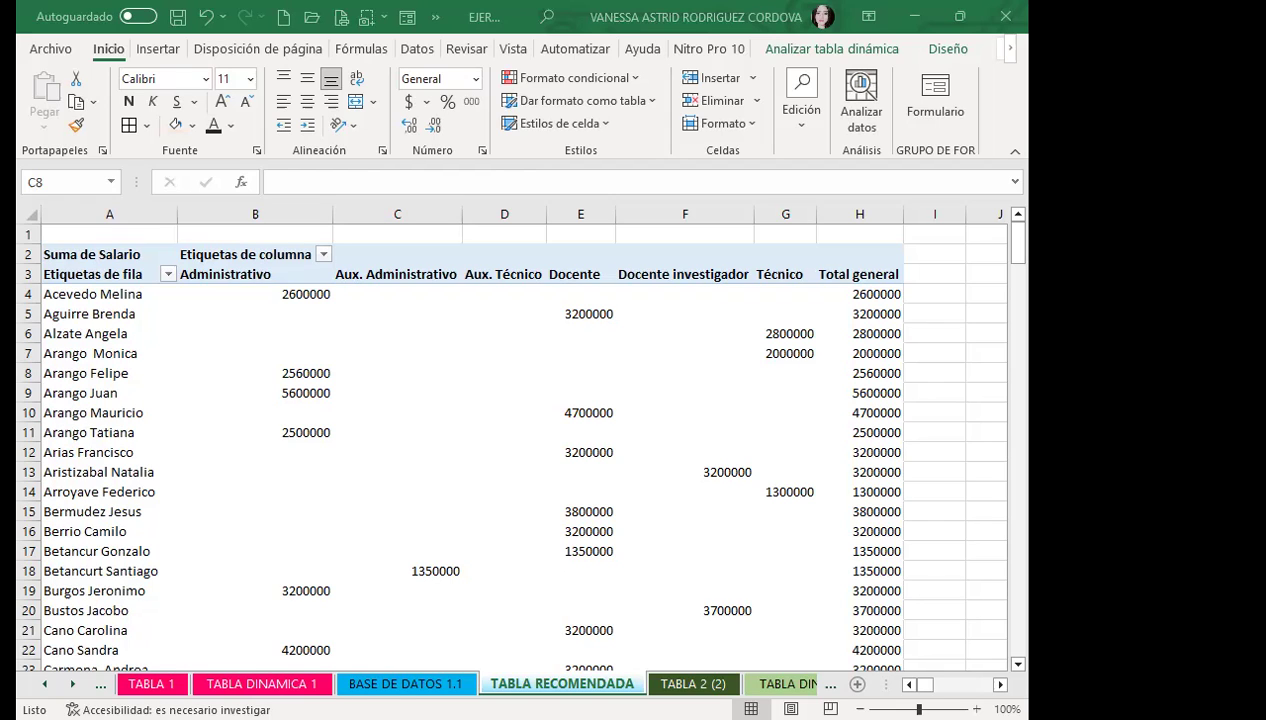
scroll(950, 410, down, 1)
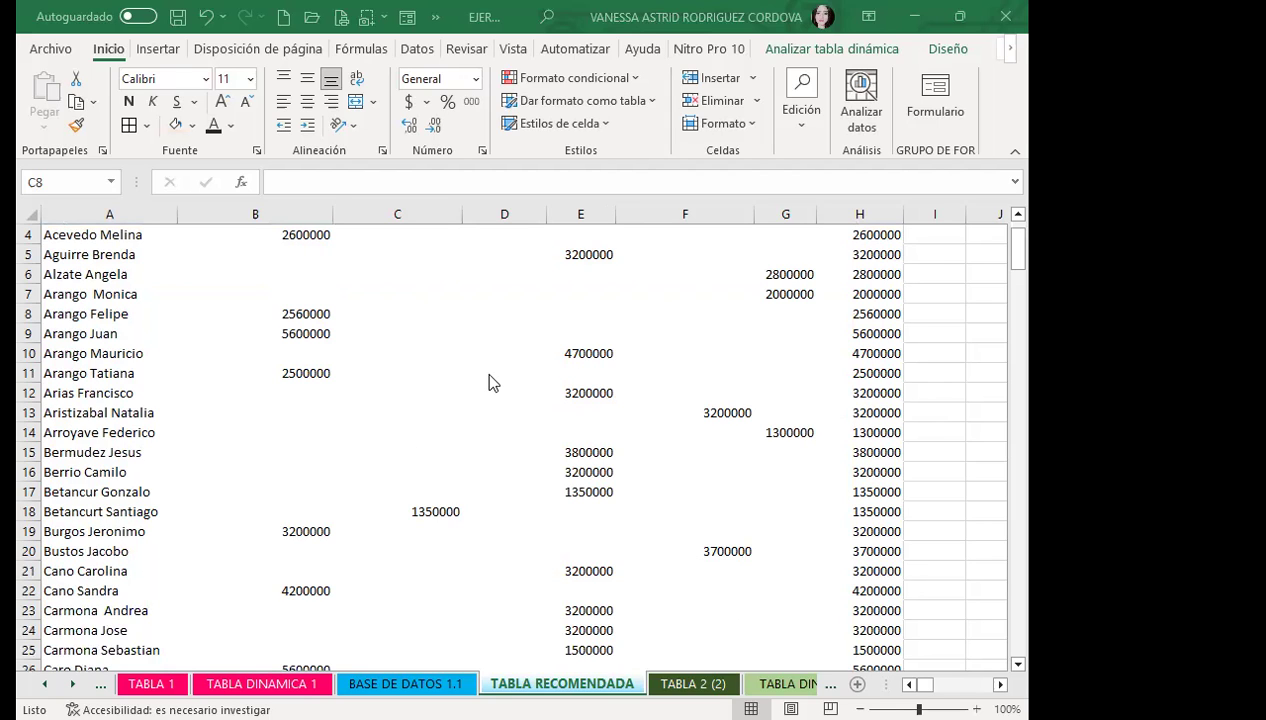
scroll(480, 368, up, 1)
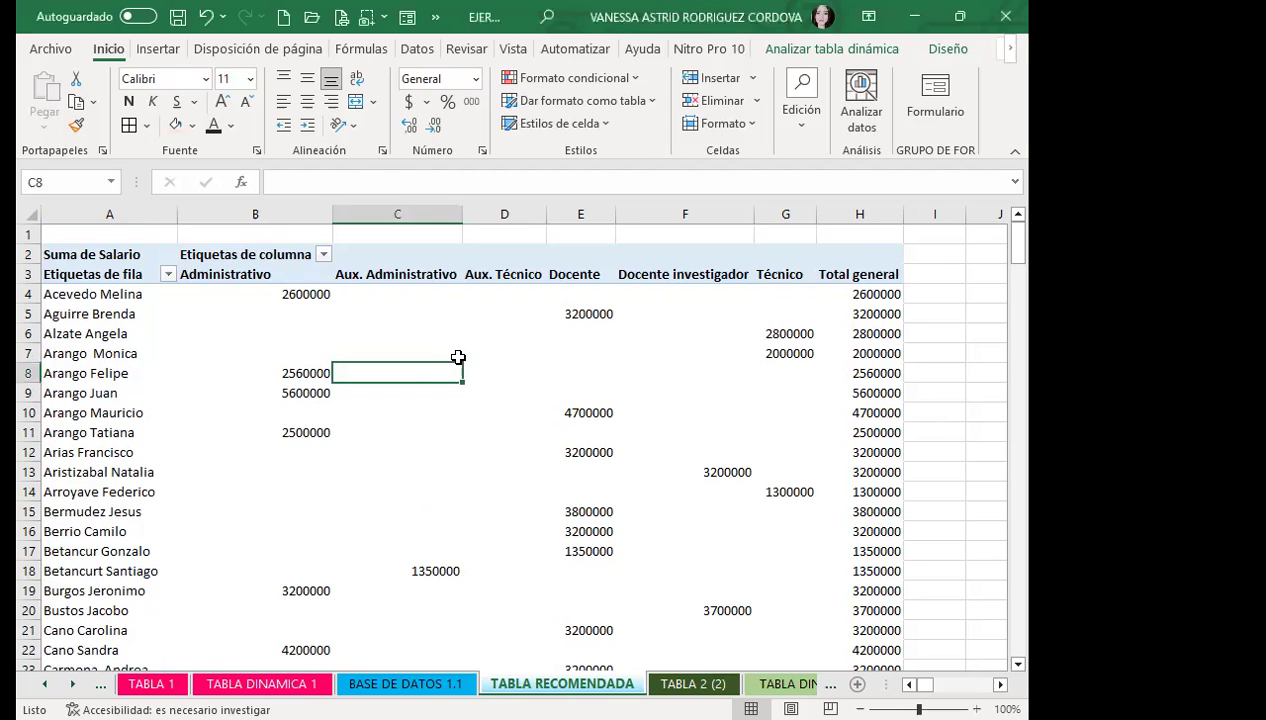
mouse_move(458, 357)
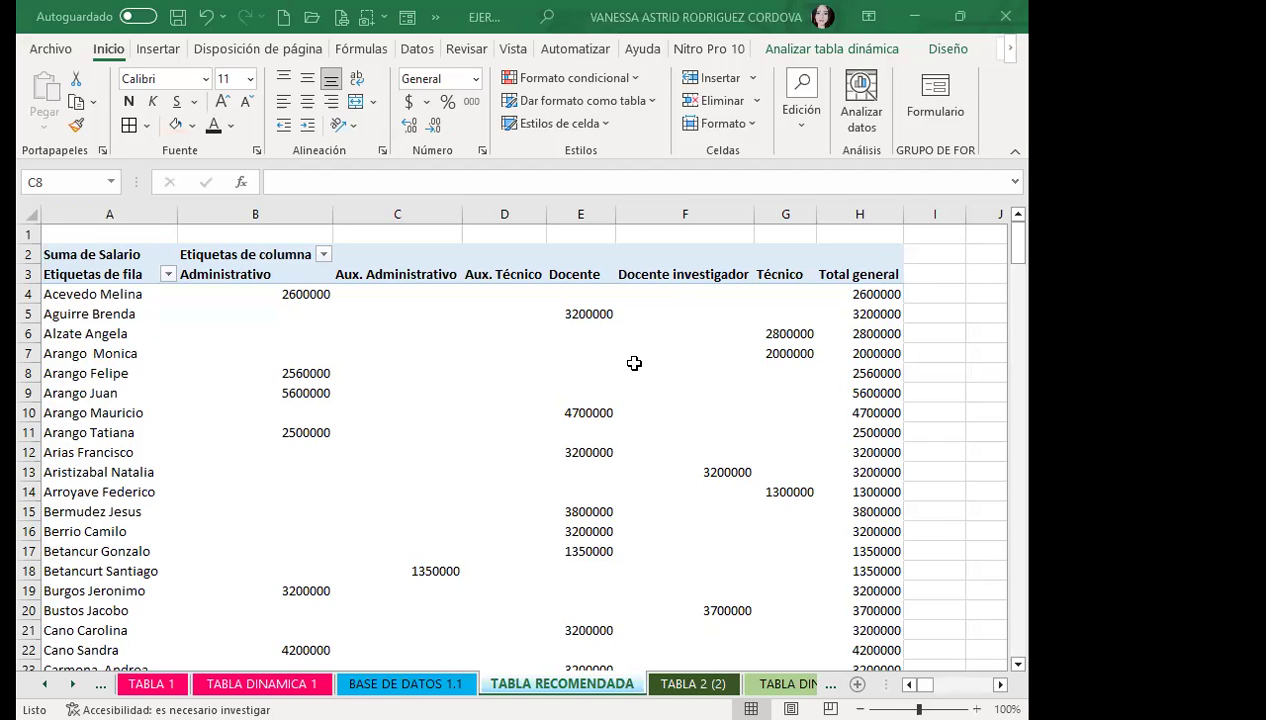
scroll(413, 430, down, 3)
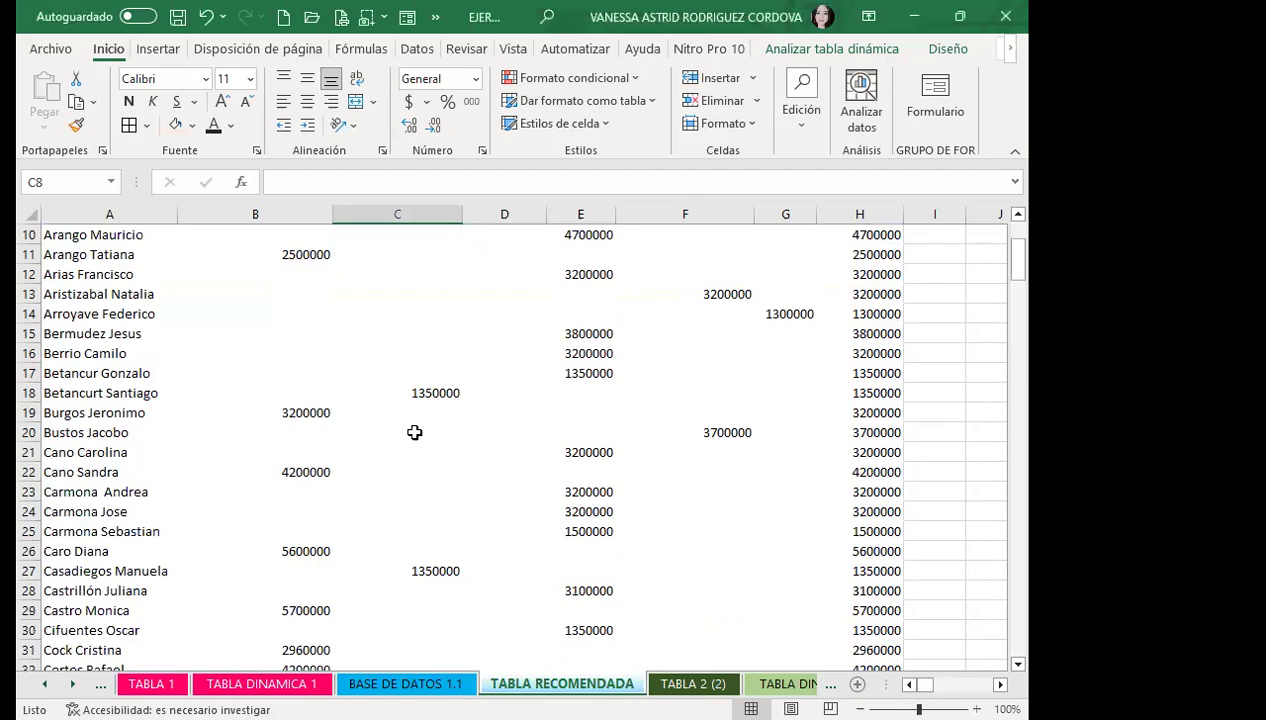
scroll(415, 432, down, 4)
scroll(427, 458, down, 5)
scroll(458, 472, down, 11)
scroll(458, 472, down, 5)
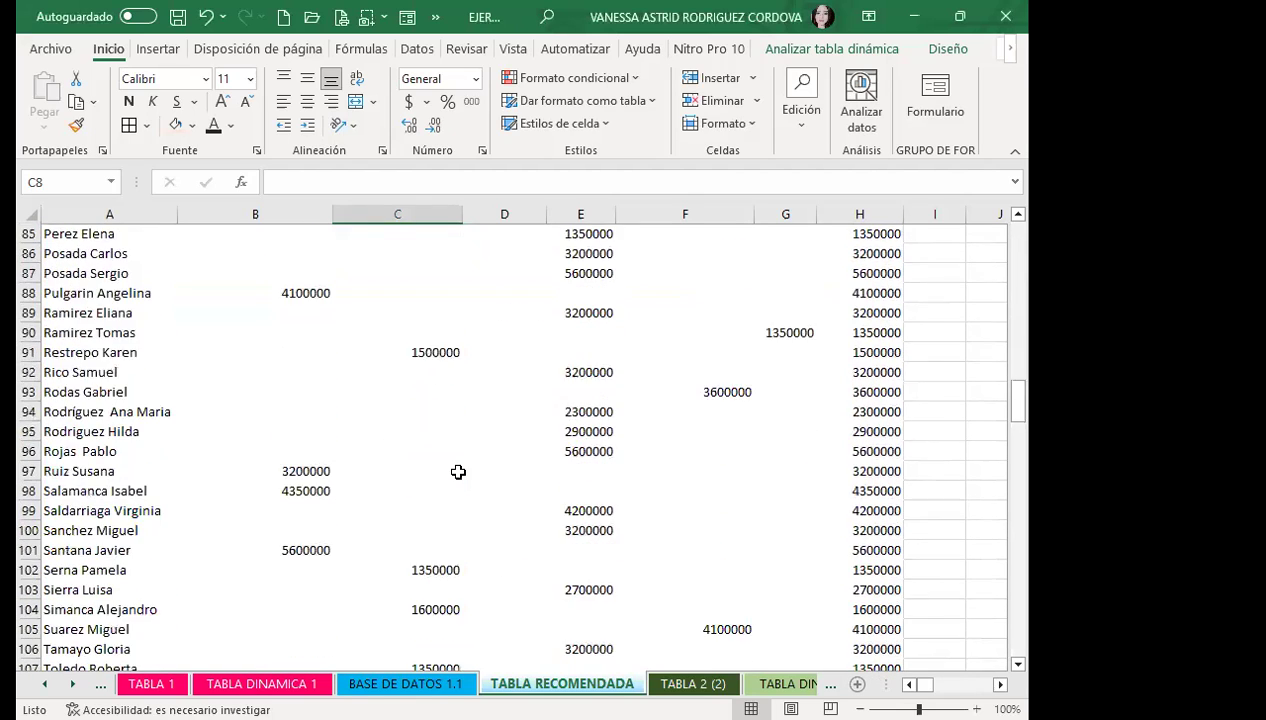
scroll(458, 472, down, 11)
scroll(458, 472, up, 4)
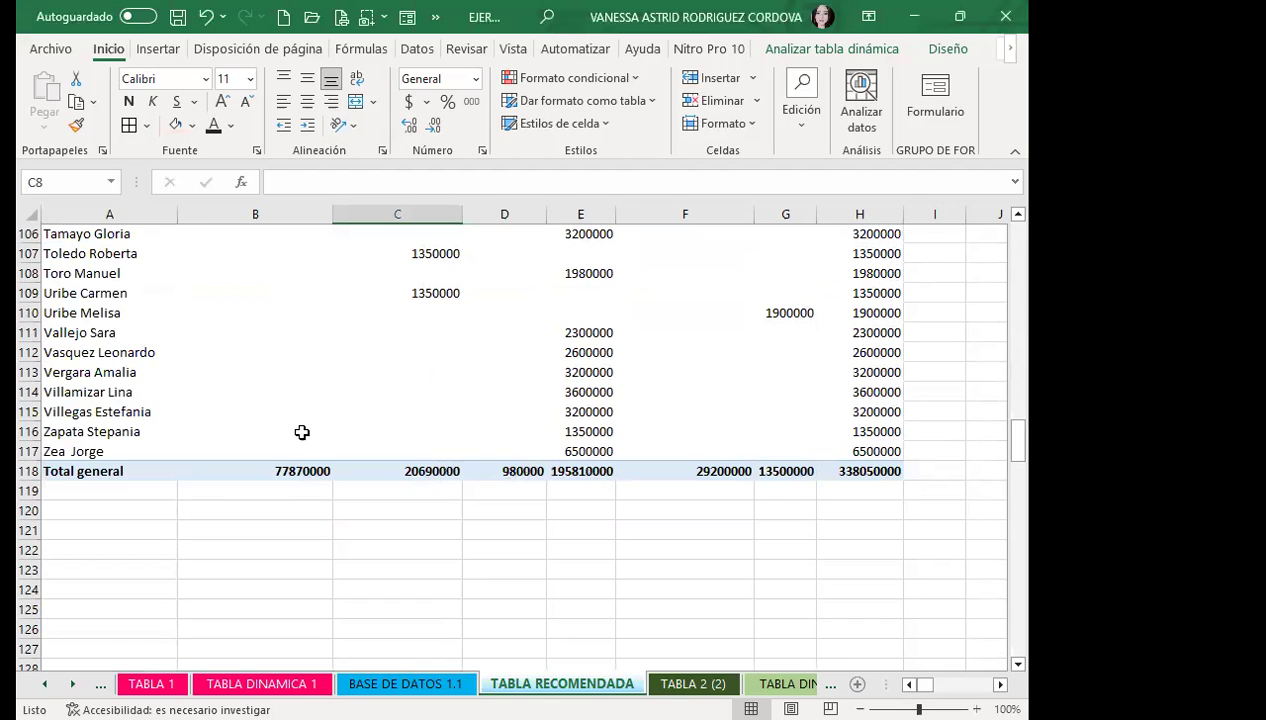
mouse_move(416, 478)
scroll(268, 497, up, 8)
scroll(268, 494, up, 4)
scroll(280, 470, up, 10)
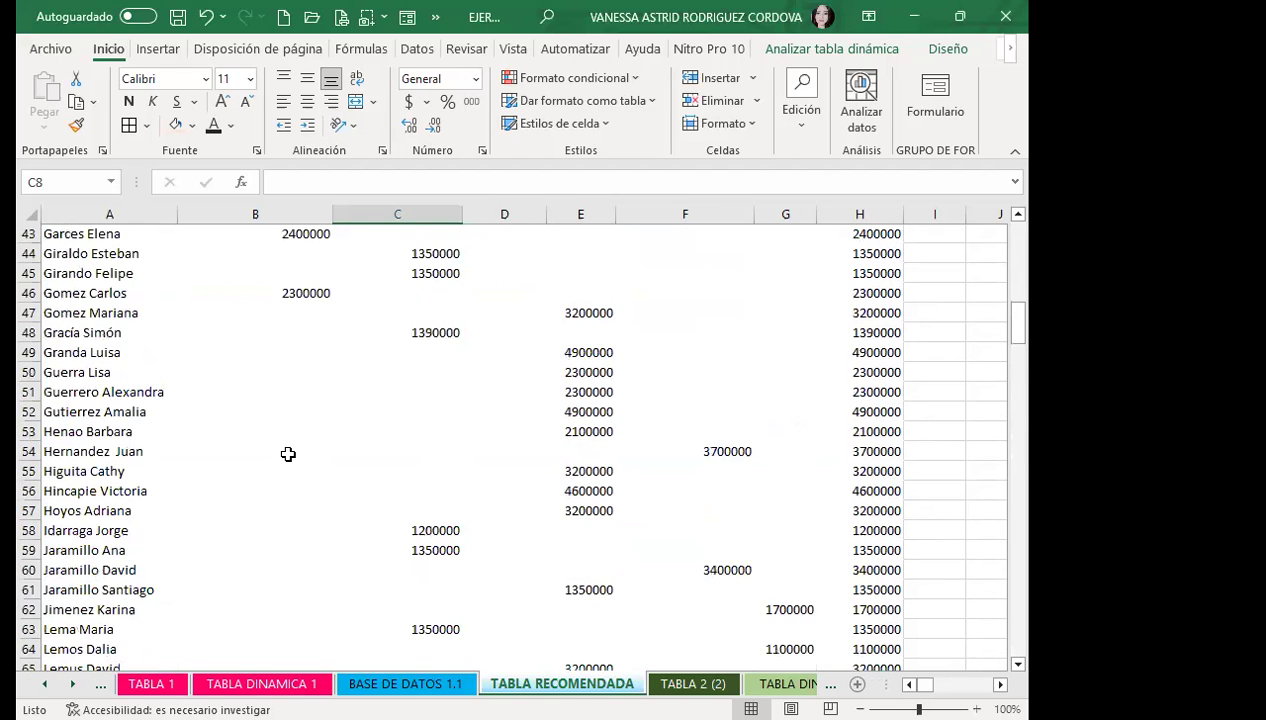
scroll(292, 440, up, 10)
scroll(298, 411, up, 3)
click(408, 258)
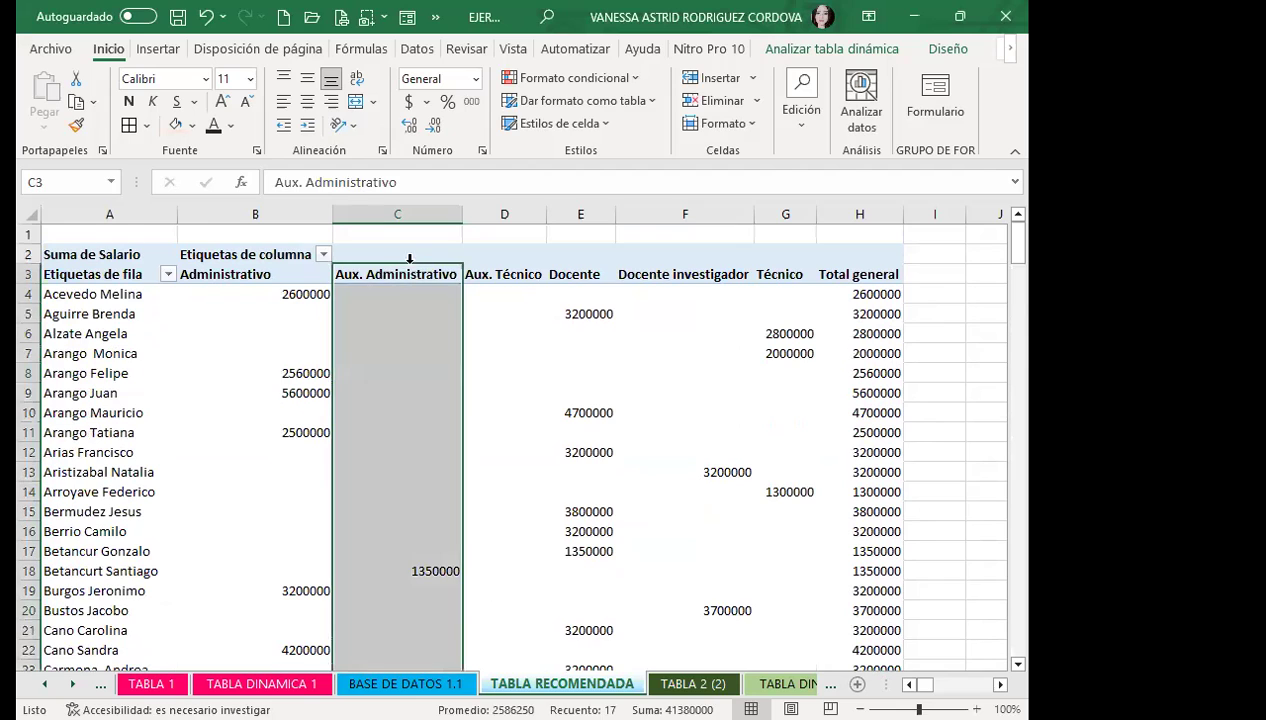
click(395, 256)
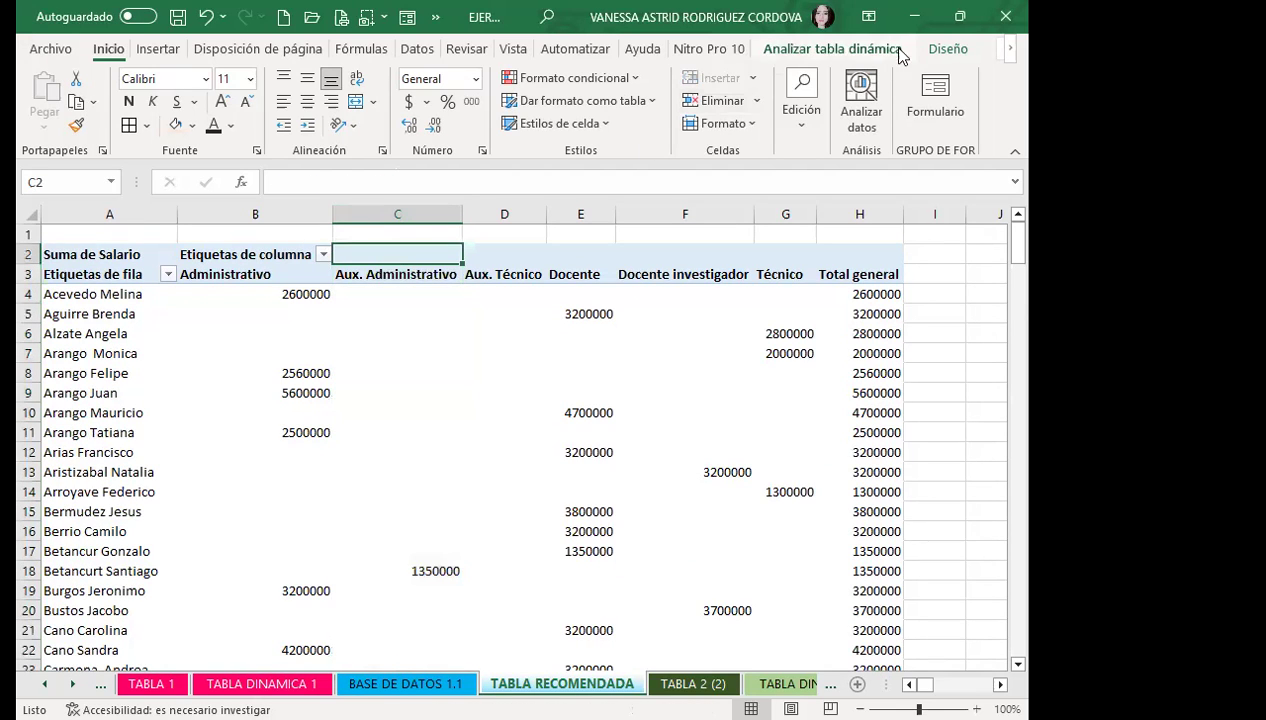
Apply Estilo de tabla dinámica oscuro 21 (dark green) to the pivot and select A2:H118
click(845, 55)
click(945, 50)
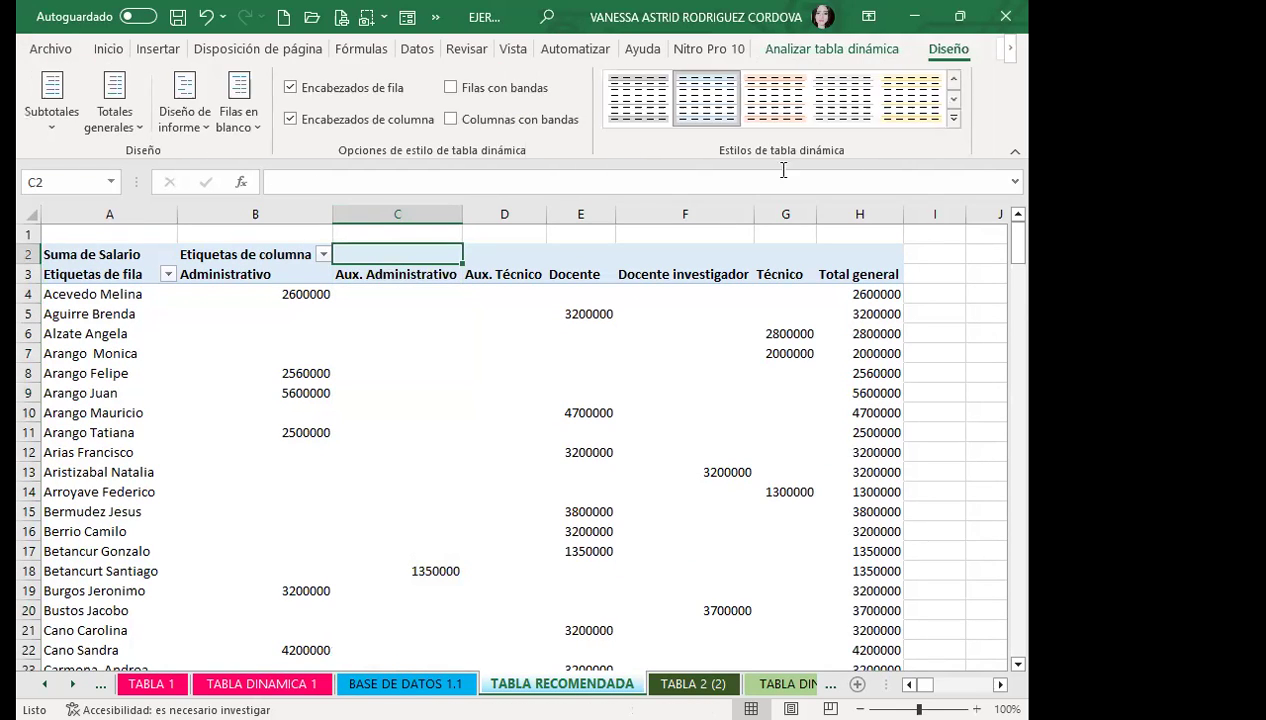
click(955, 119)
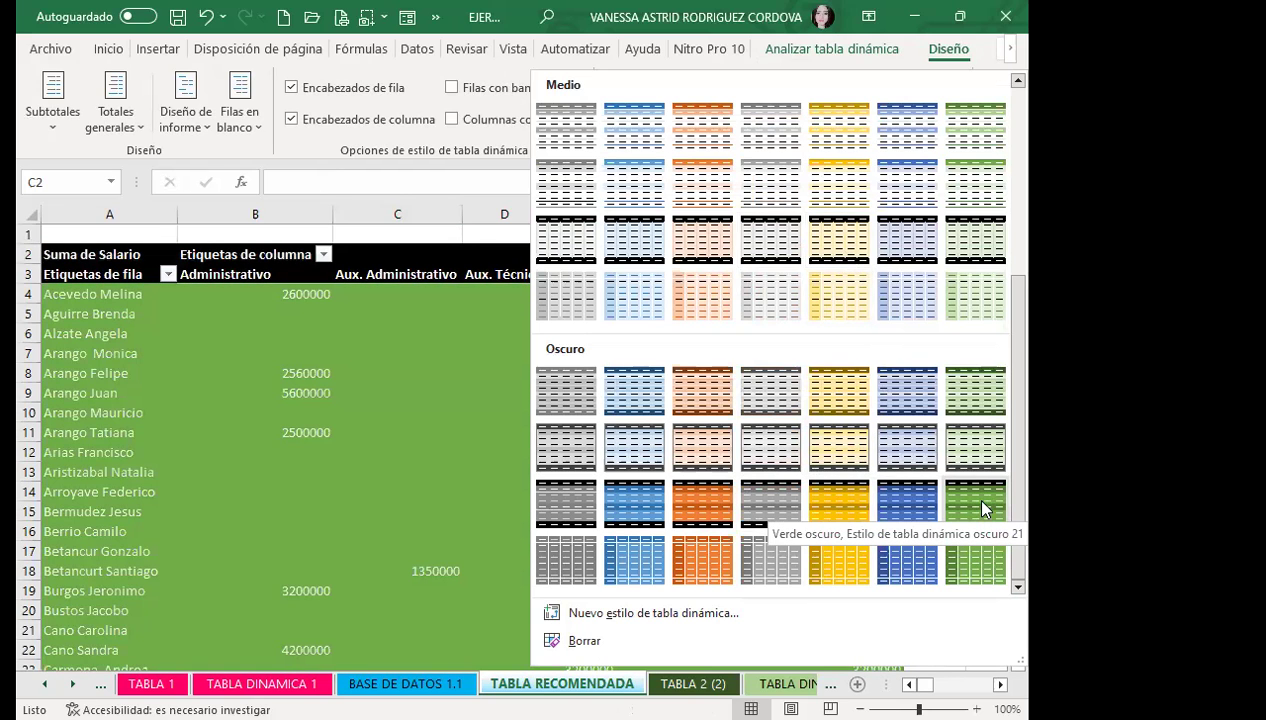
click(965, 510)
mouse_move(60, 254)
mouse_down()
mouse_move(880, 640)
mouse_move(859, 672)
mouse_move(859, 636)
mouse_up()
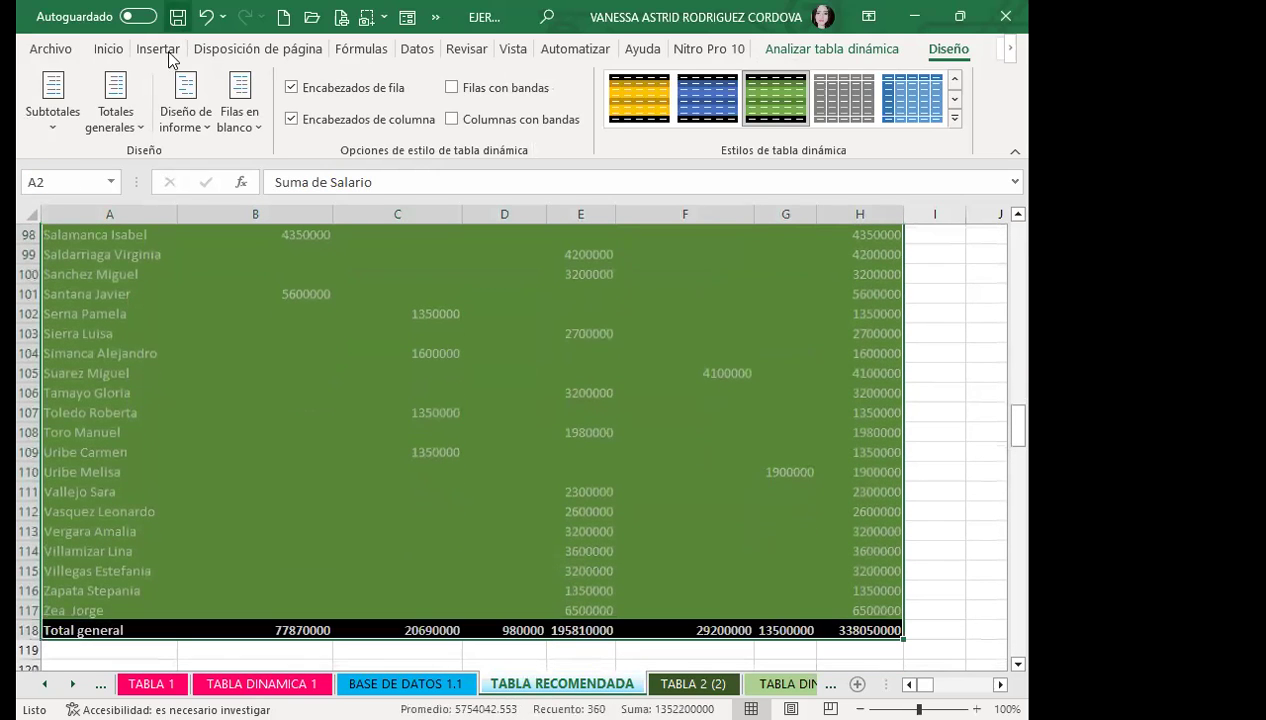
Extend the selection through Total general and give it dark outline and inner borders
click(108, 48)
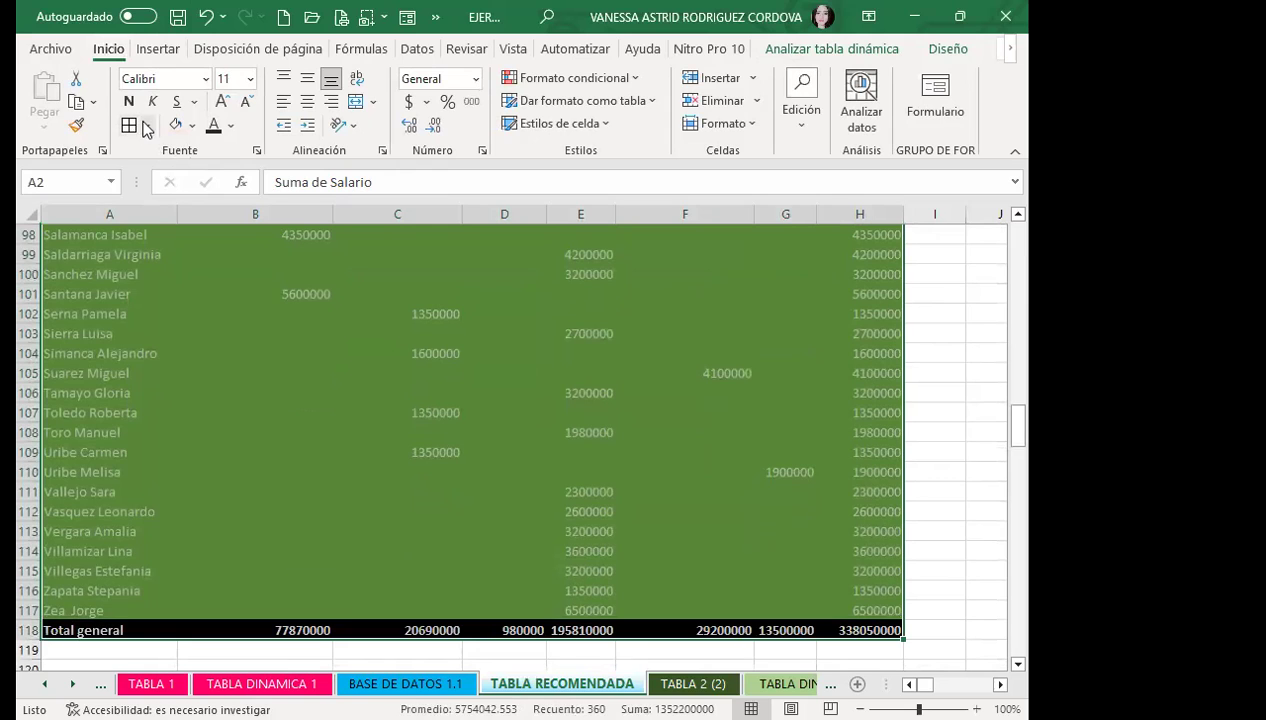
click(147, 127)
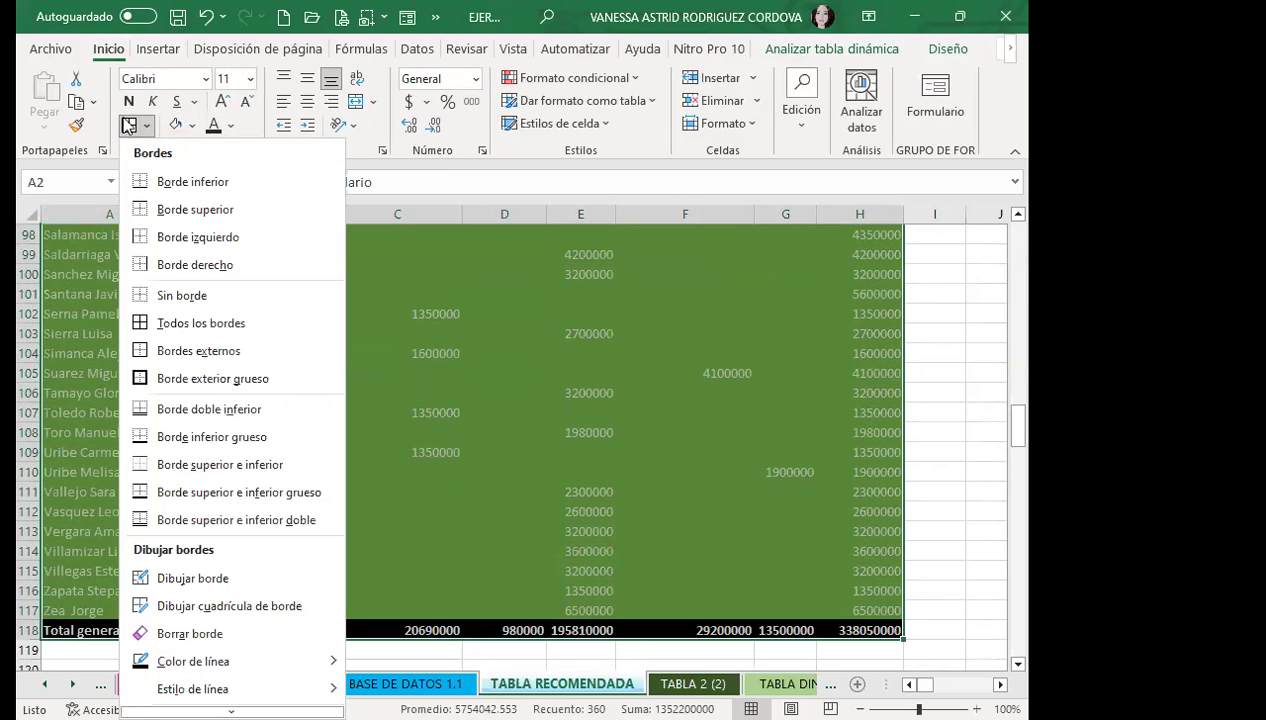
key(m)
click(497, 328)
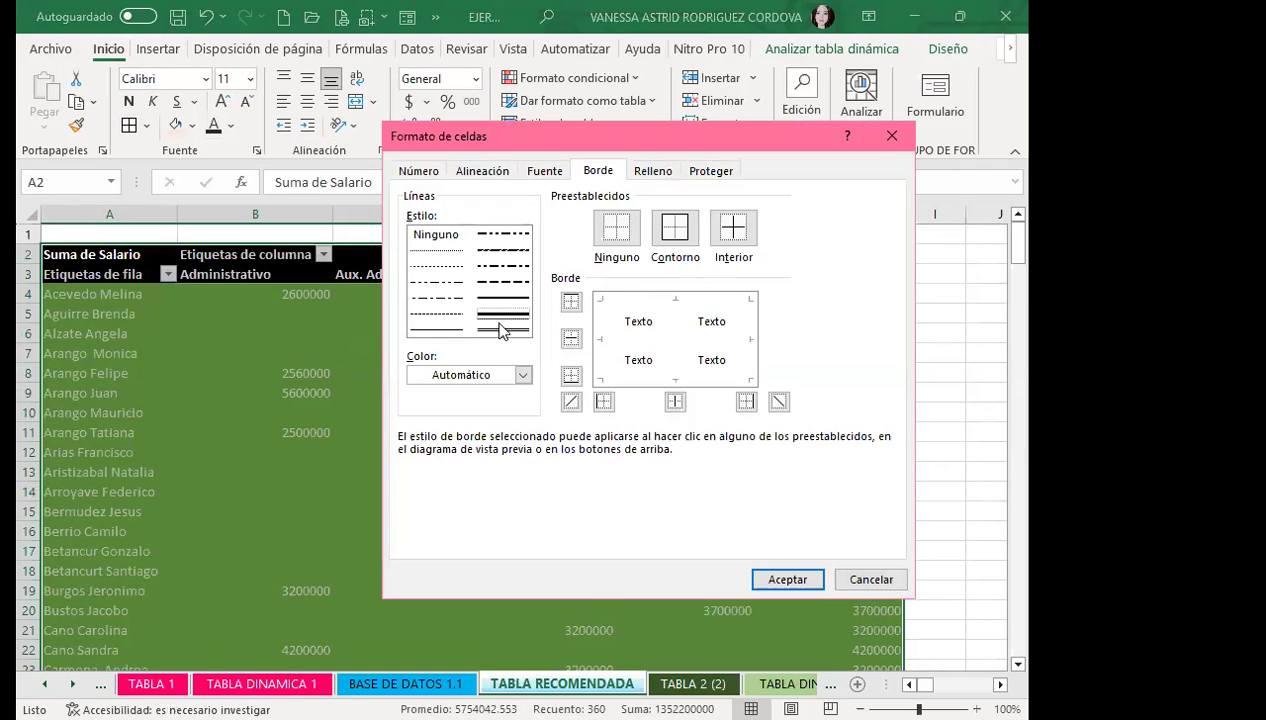
click(522, 375)
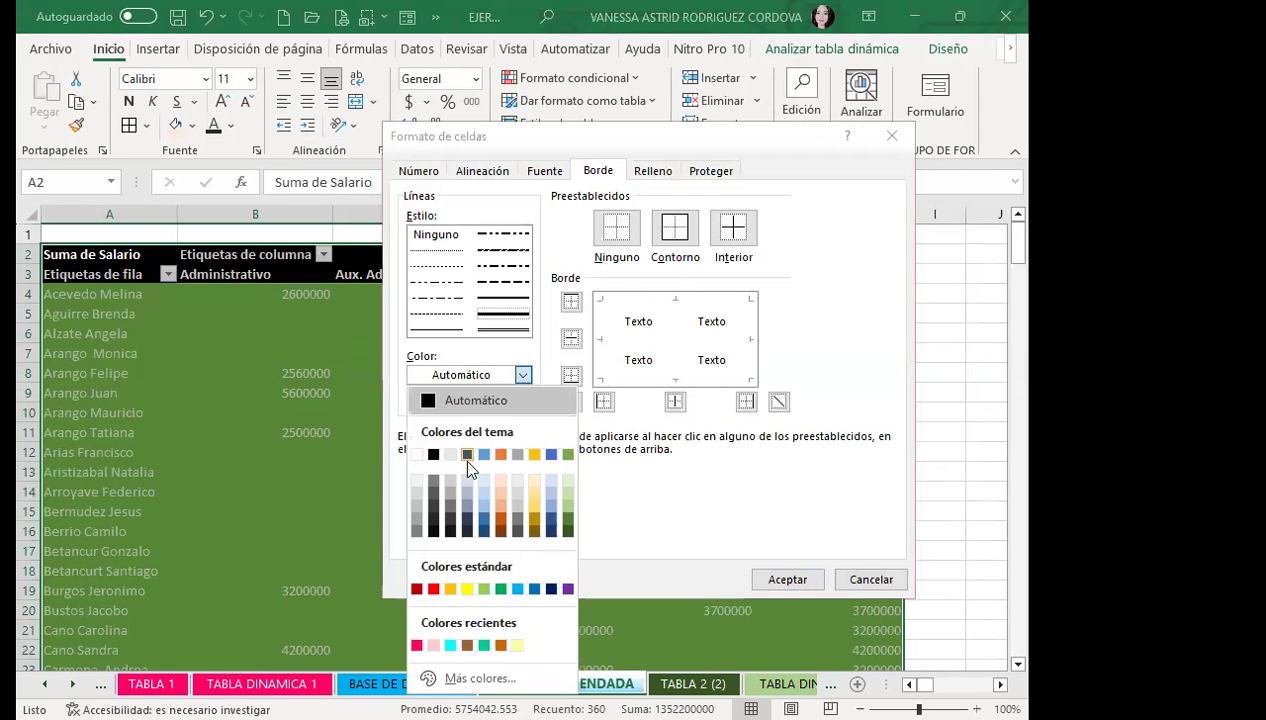
click(467, 533)
click(733, 228)
click(787, 579)
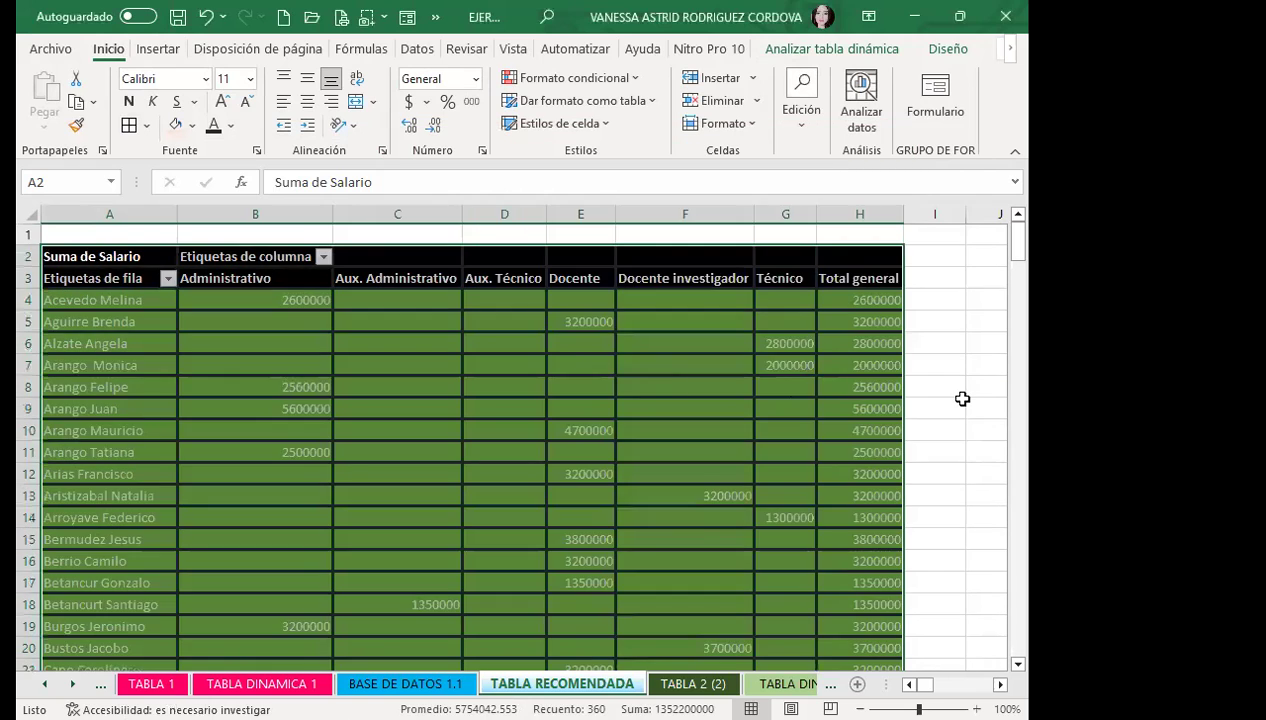
Turn off the worksheet gridlines and select the whole sheet
click(950, 405)
click(612, 50)
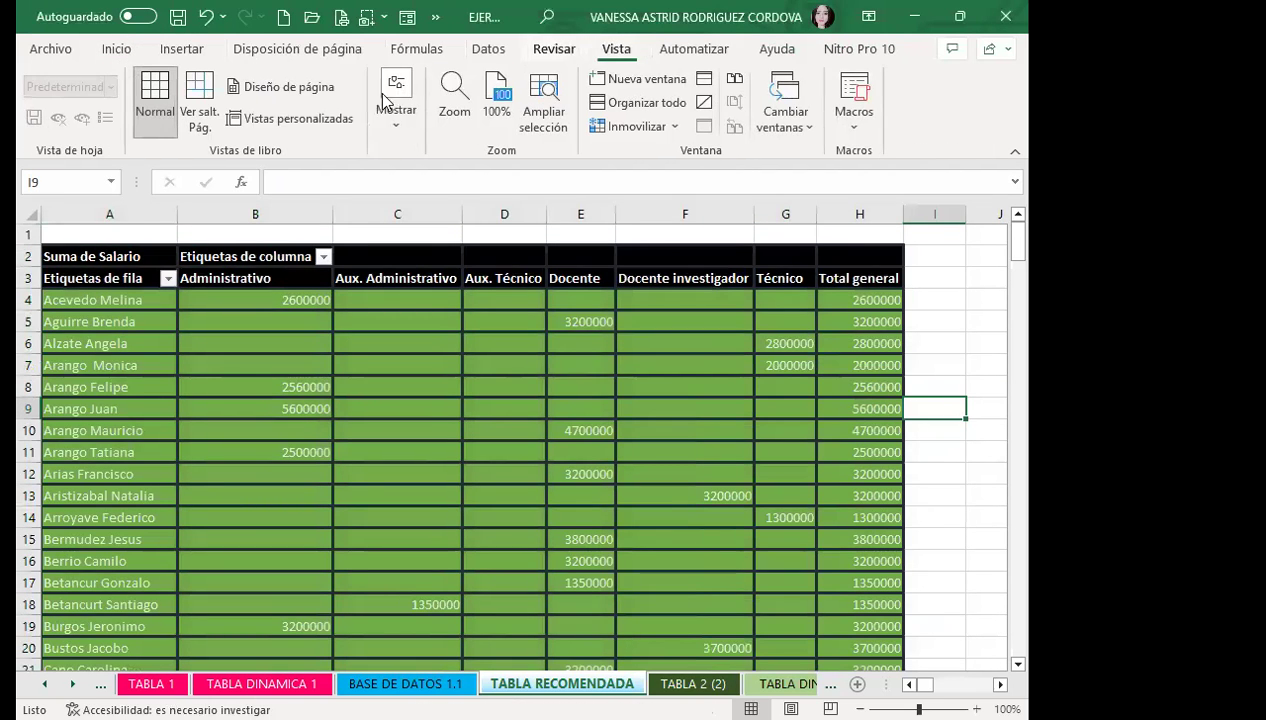
click(396, 105)
click(453, 214)
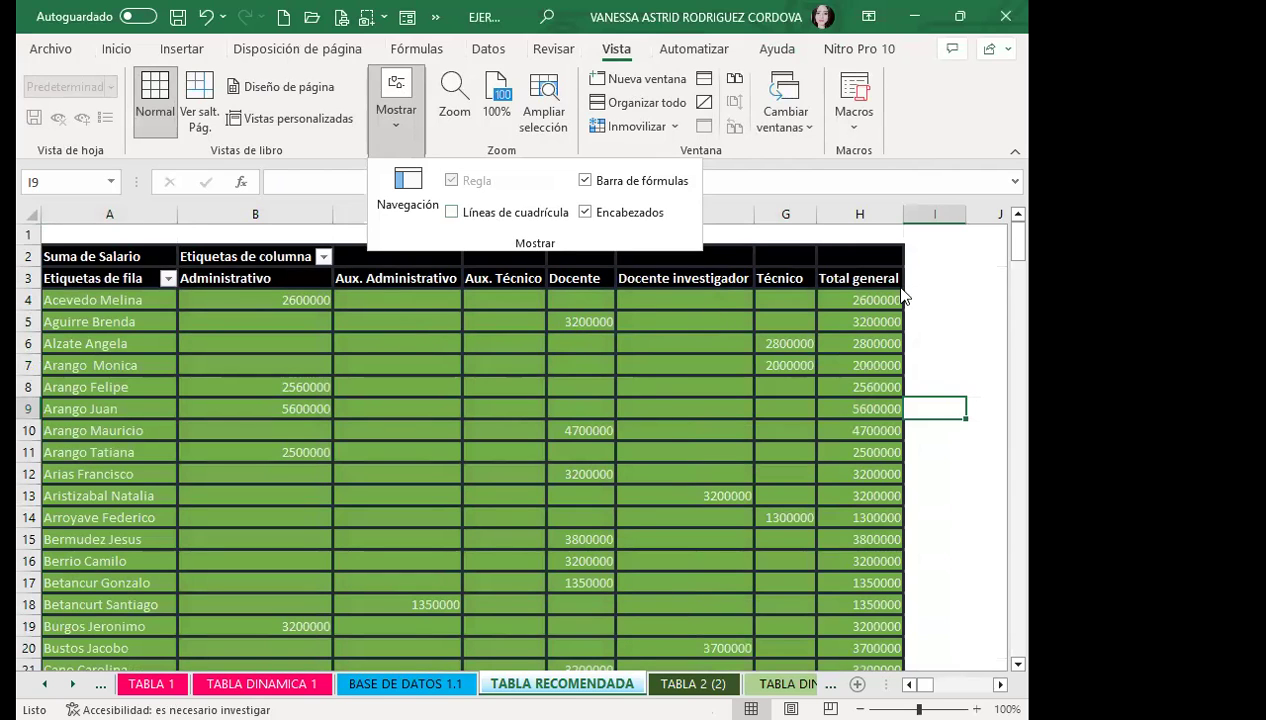
click(31, 214)
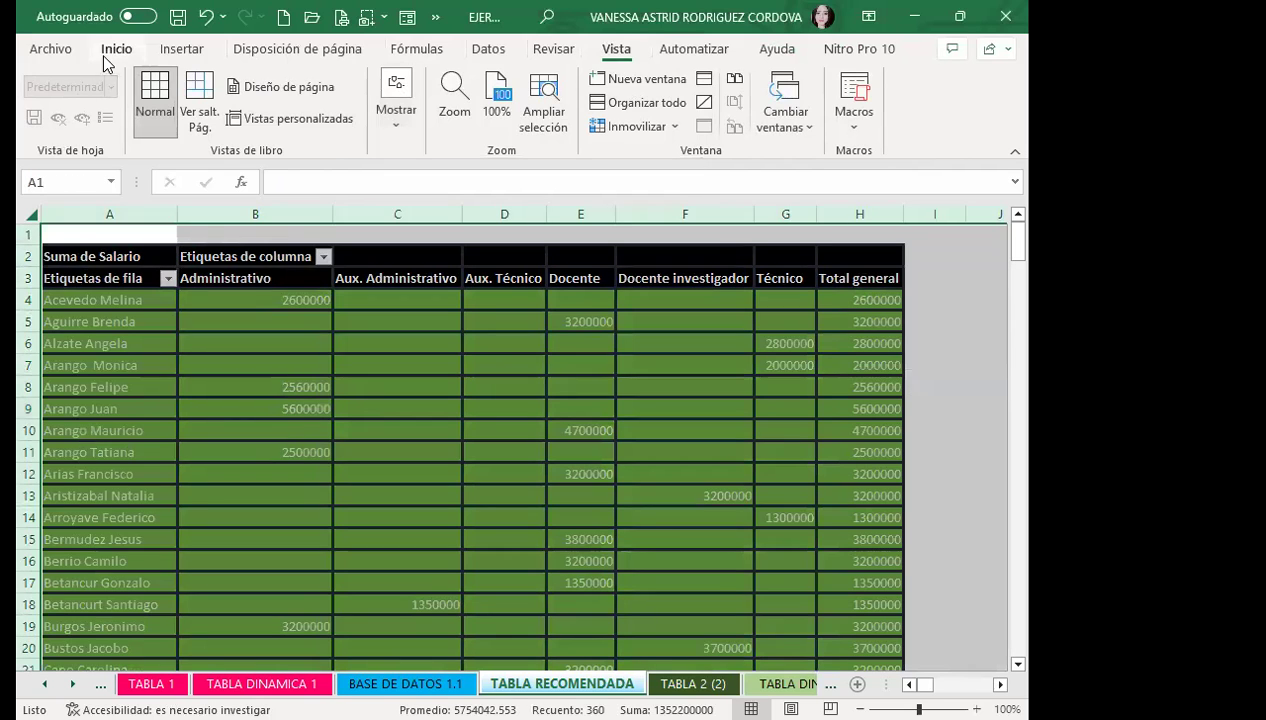
click(116, 48)
Make the sheet's text bold, white, and centred horizontally and vertically
click(128, 101)
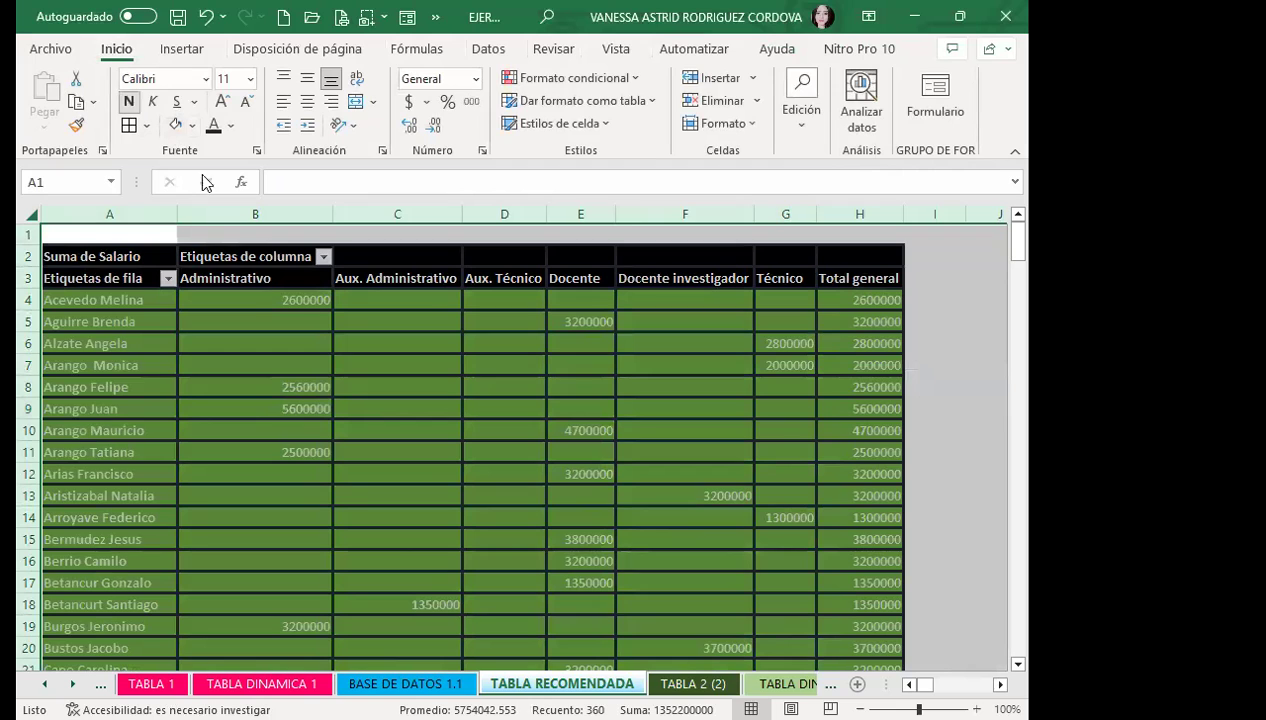
click(307, 101)
click(307, 78)
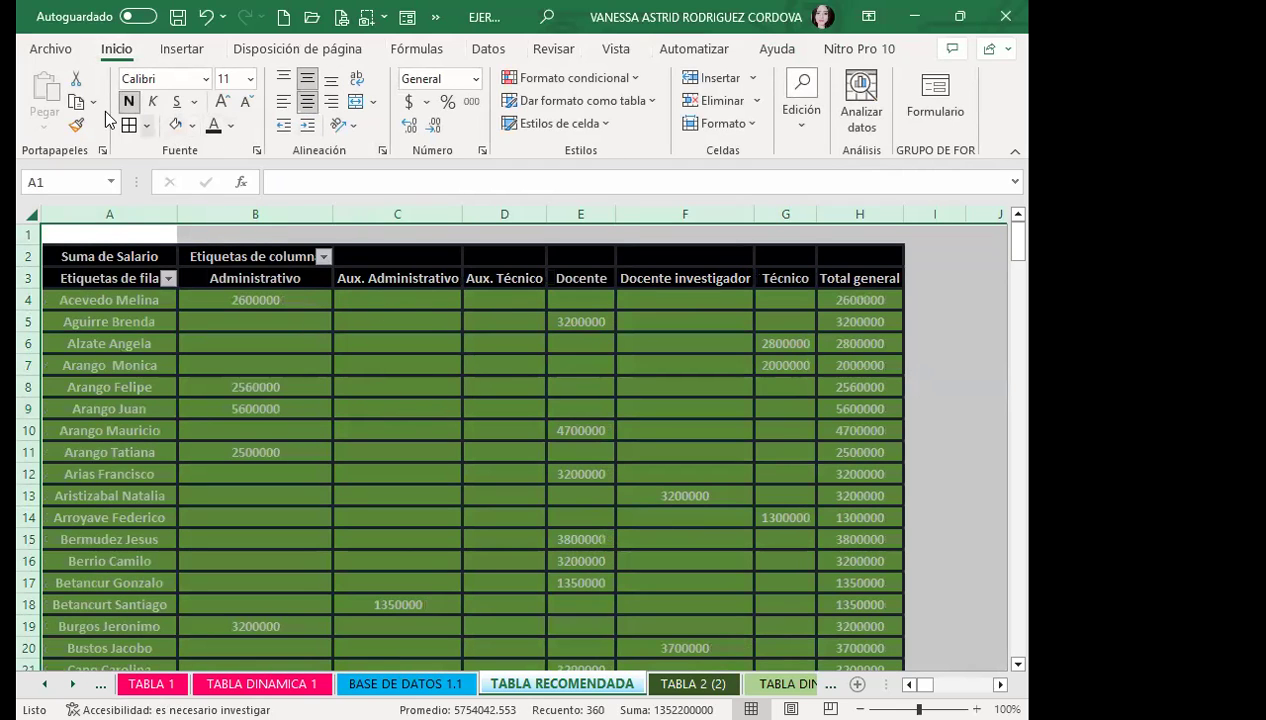
click(232, 132)
click(213, 206)
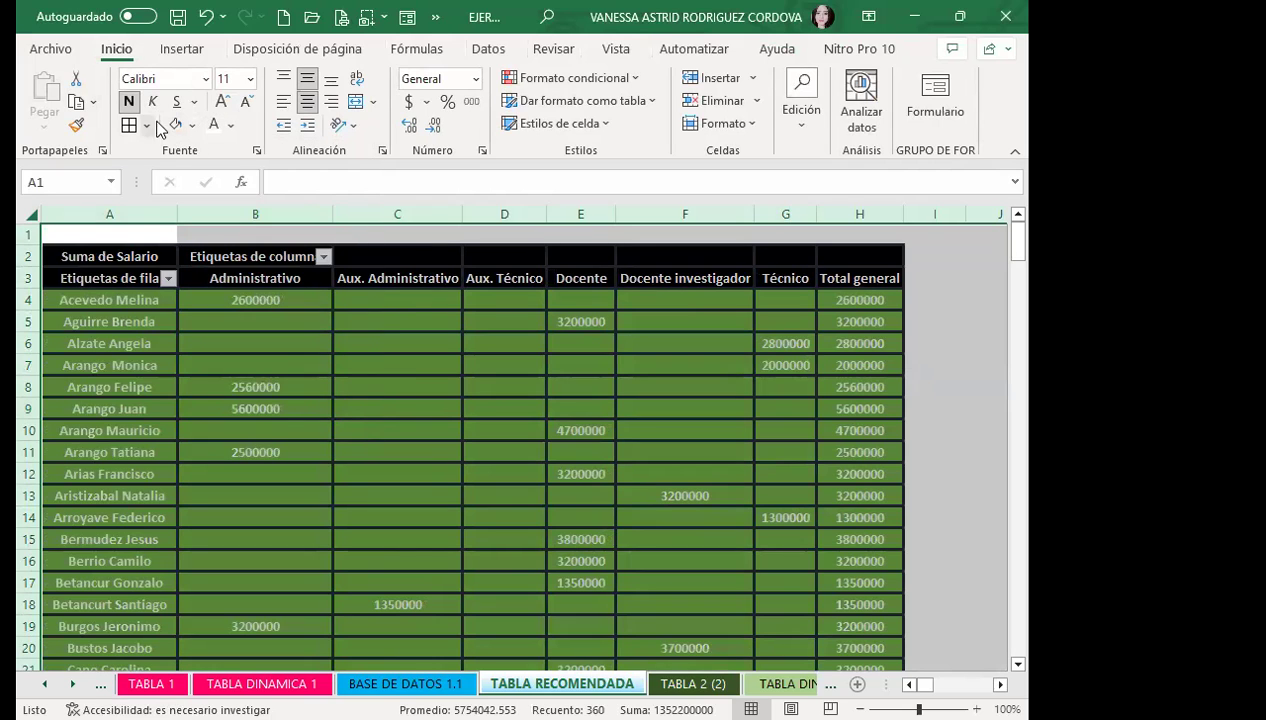
Select the employee names in column A, left-align them, then deselect the pivot
click(260, 329)
click(280, 297)
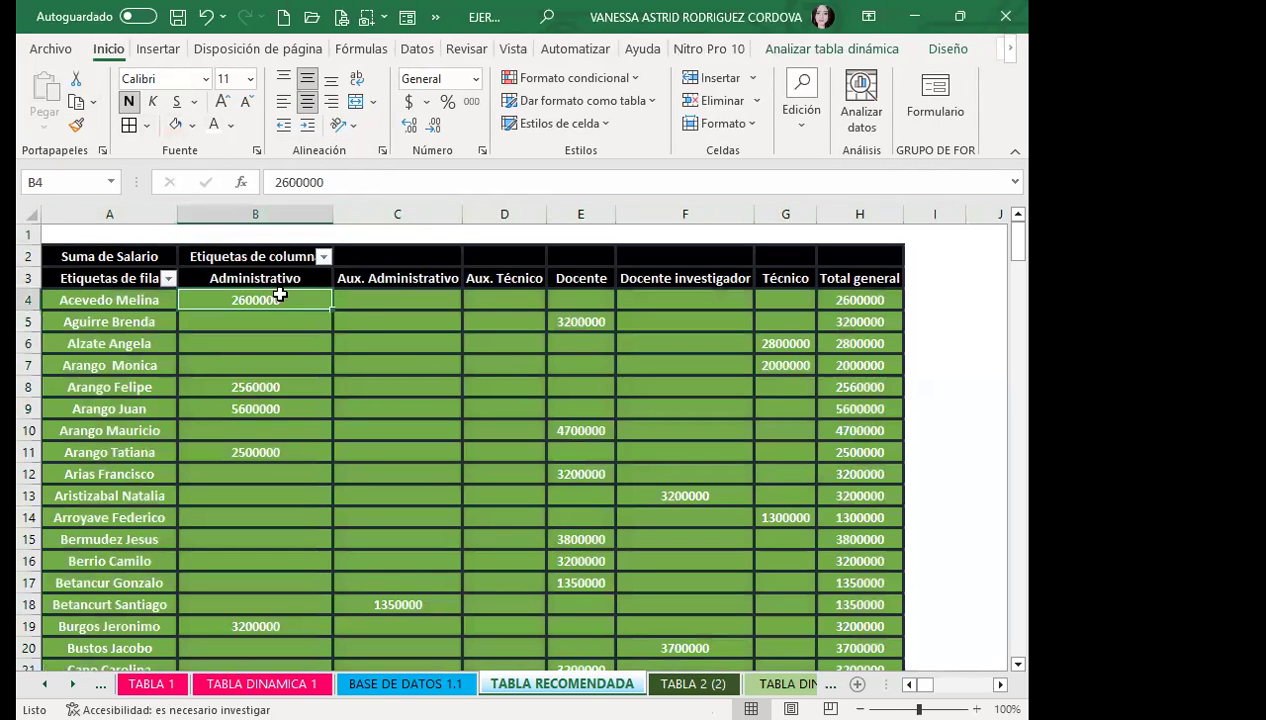
click(283, 318)
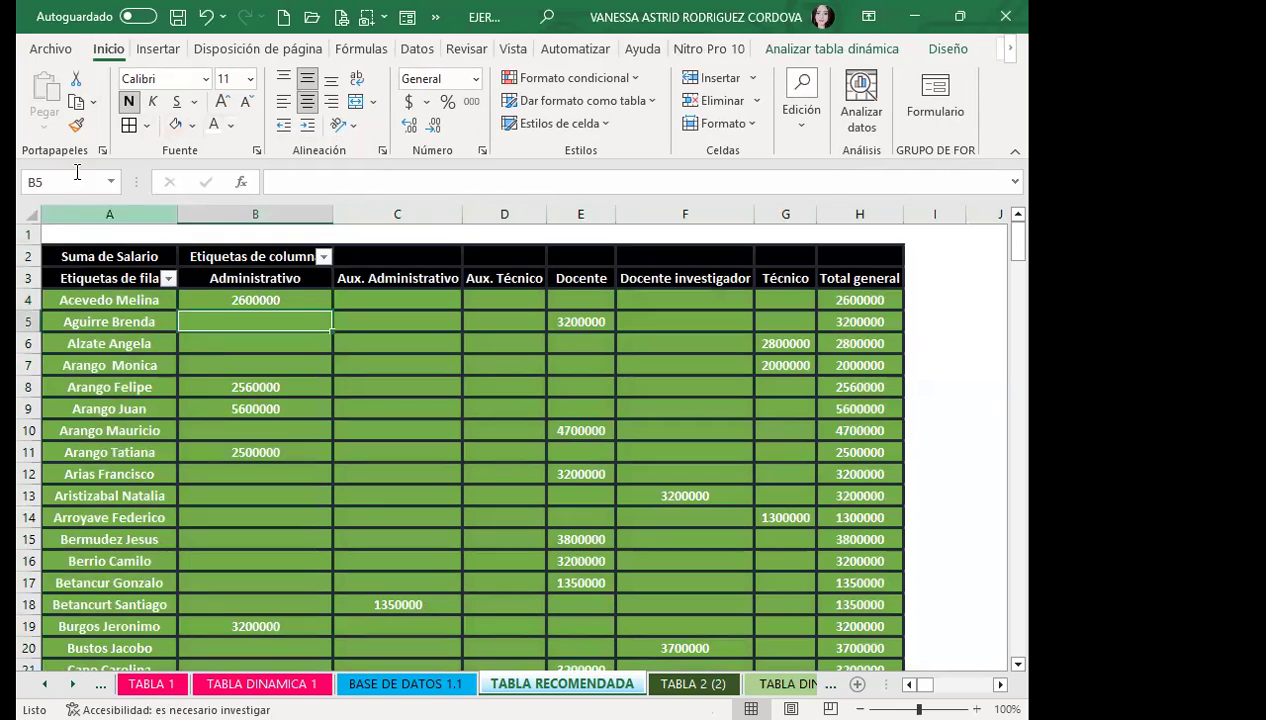
scroll(434, 460, down, 1)
scroll(434, 460, down, 8)
scroll(434, 460, down, 7)
scroll(434, 460, down, 7)
scroll(434, 460, down, 8)
scroll(113, 313, up, 4)
scroll(113, 313, up, 6)
scroll(113, 313, up, 9)
scroll(113, 313, up, 7)
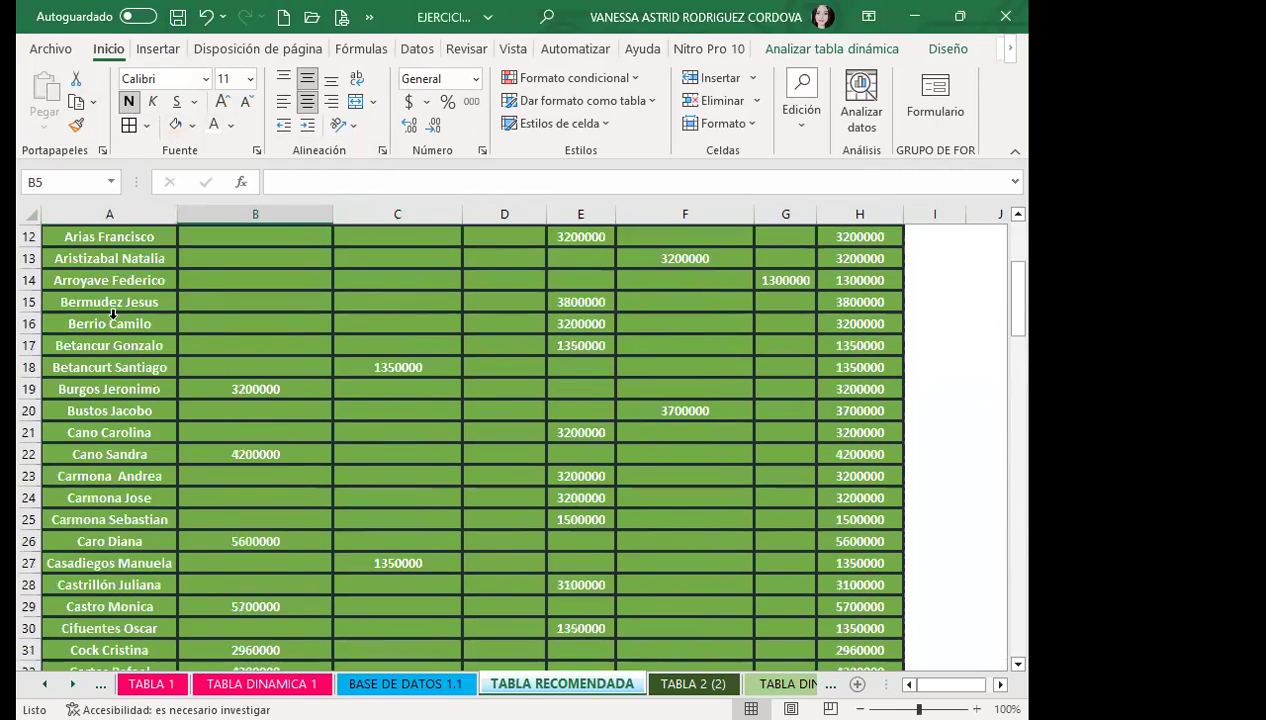
scroll(113, 313, up, 4)
mouse_move(135, 300)
mouse_down()
mouse_move(170, 655)
mouse_move(140, 684)
mouse_move(136, 580)
mouse_up()
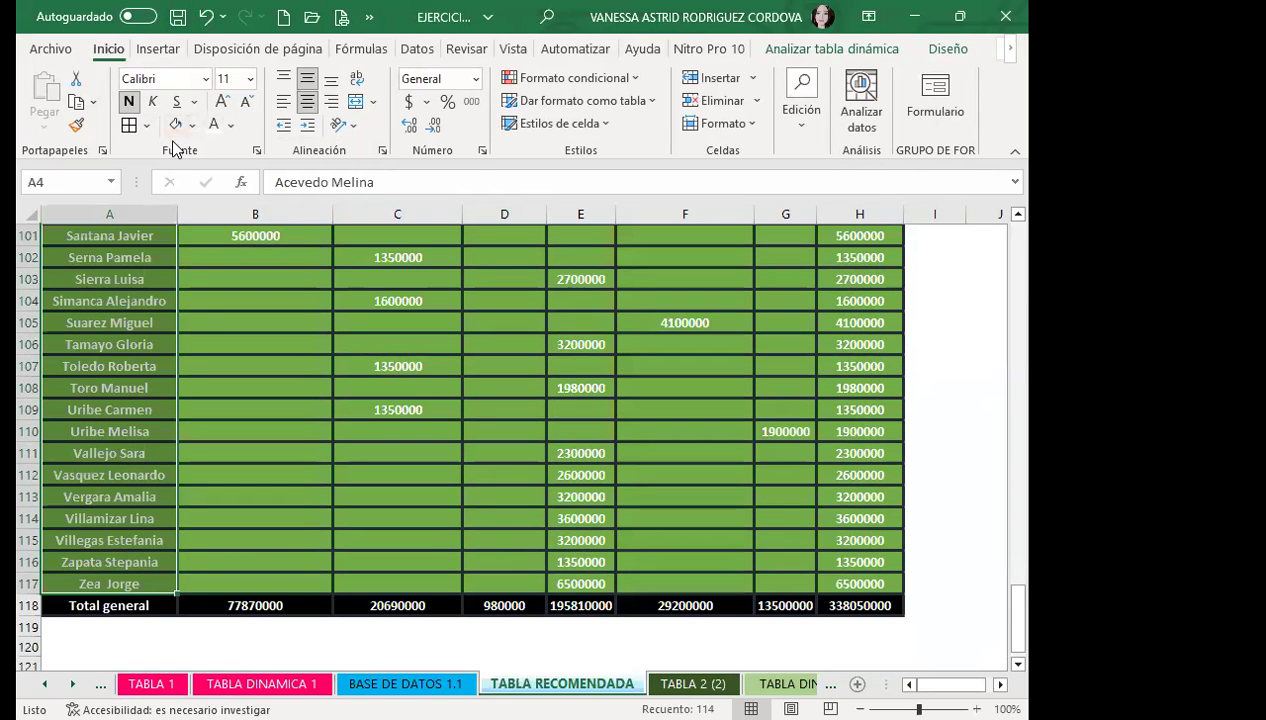
click(284, 101)
scroll(343, 389, up, 20)
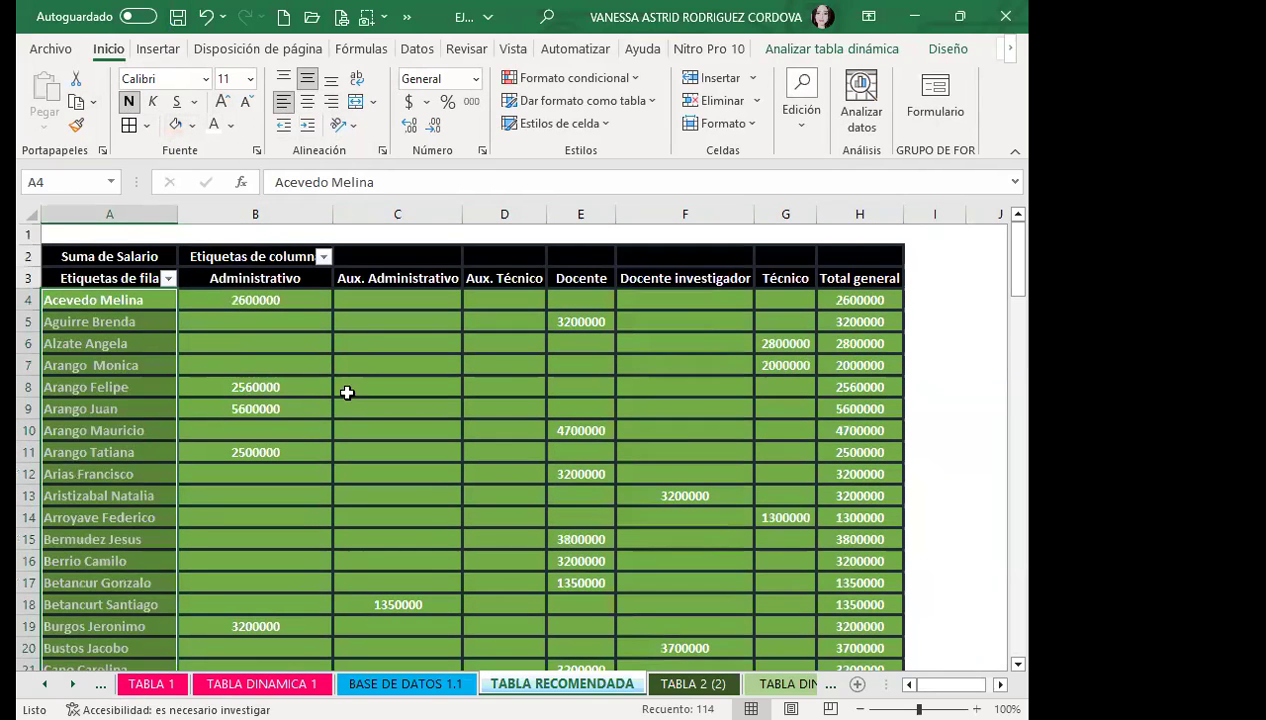
click(397, 387)
click(949, 298)
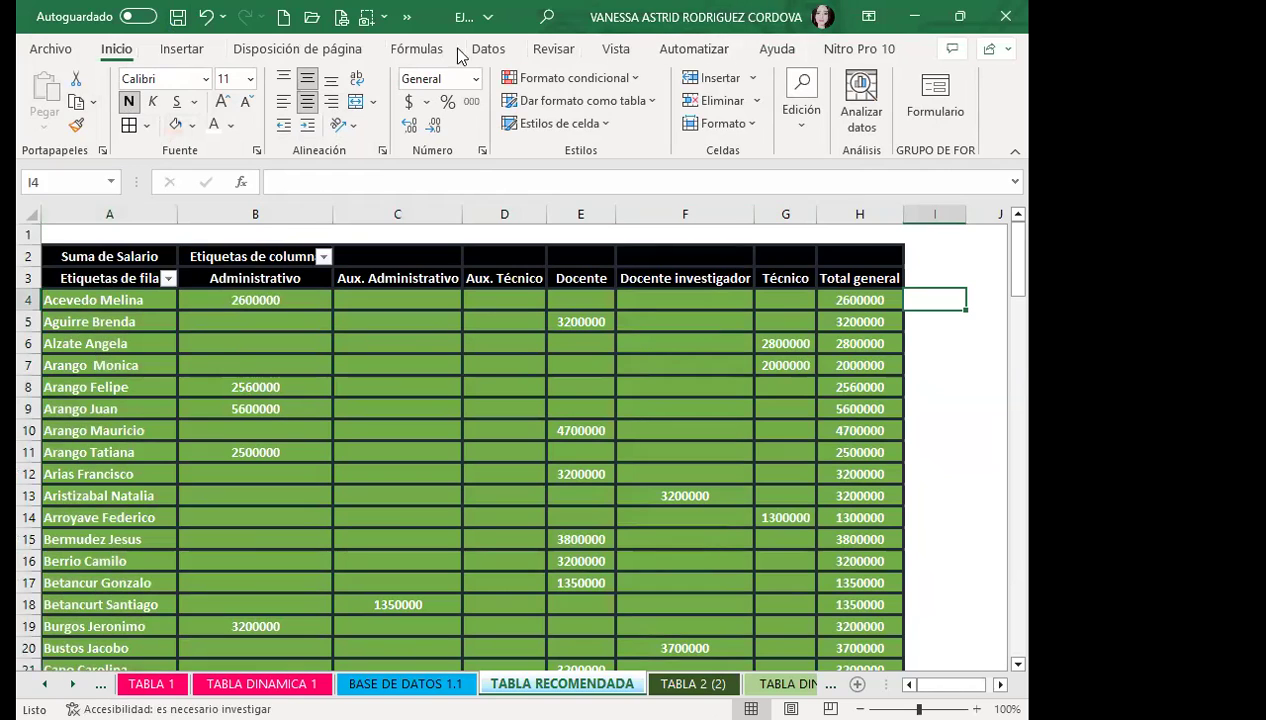
In Page Setup's custom header, add line breaks in Sección central and choose Insertar imagen
click(300, 49)
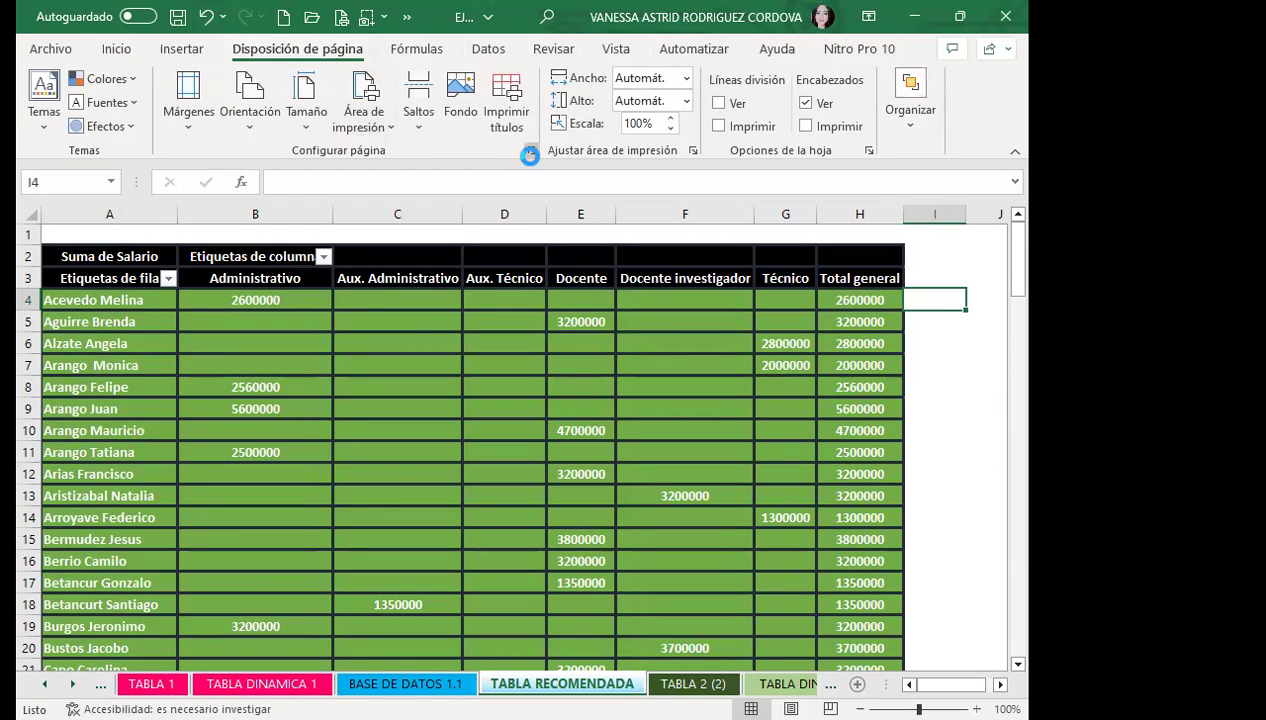
click(531, 152)
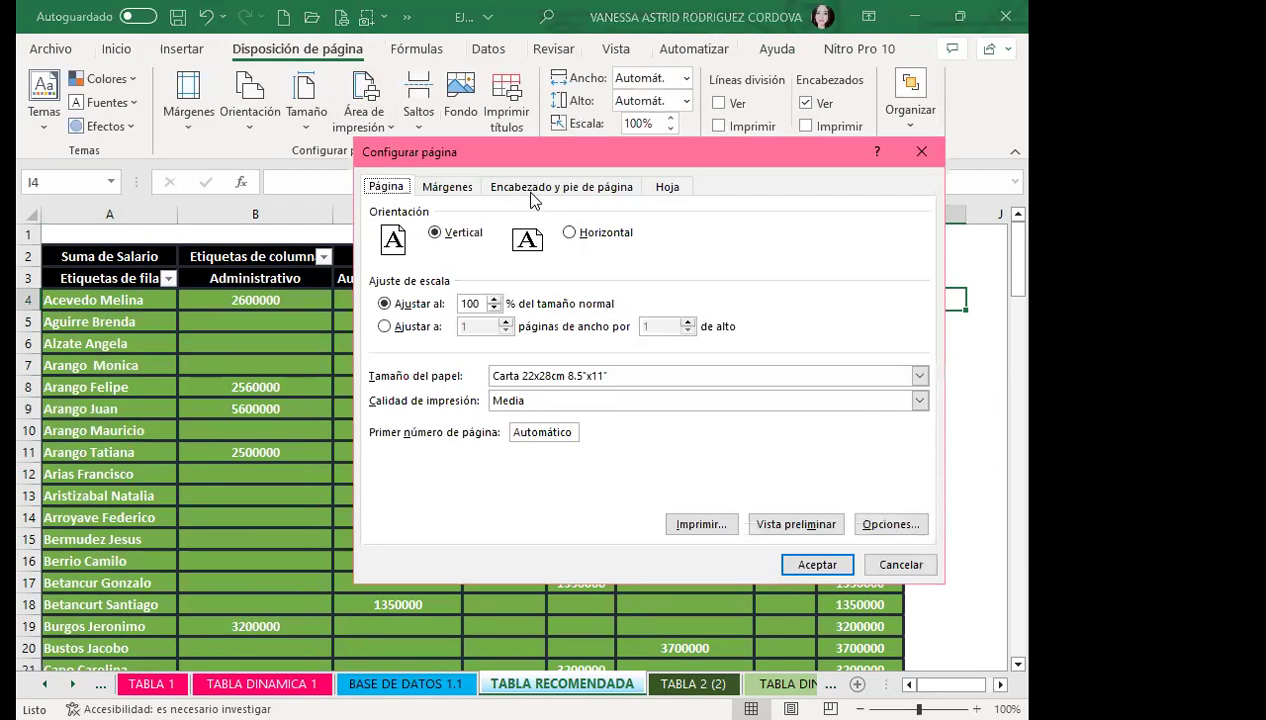
click(537, 189)
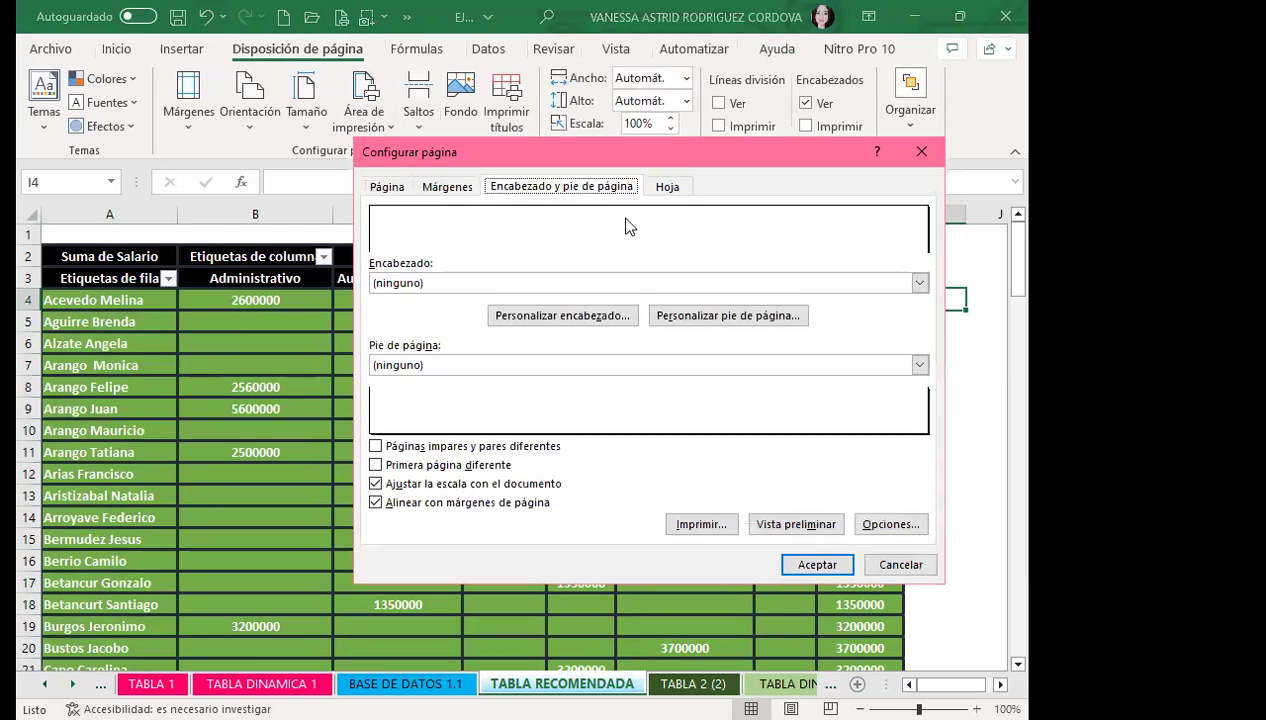
click(545, 316)
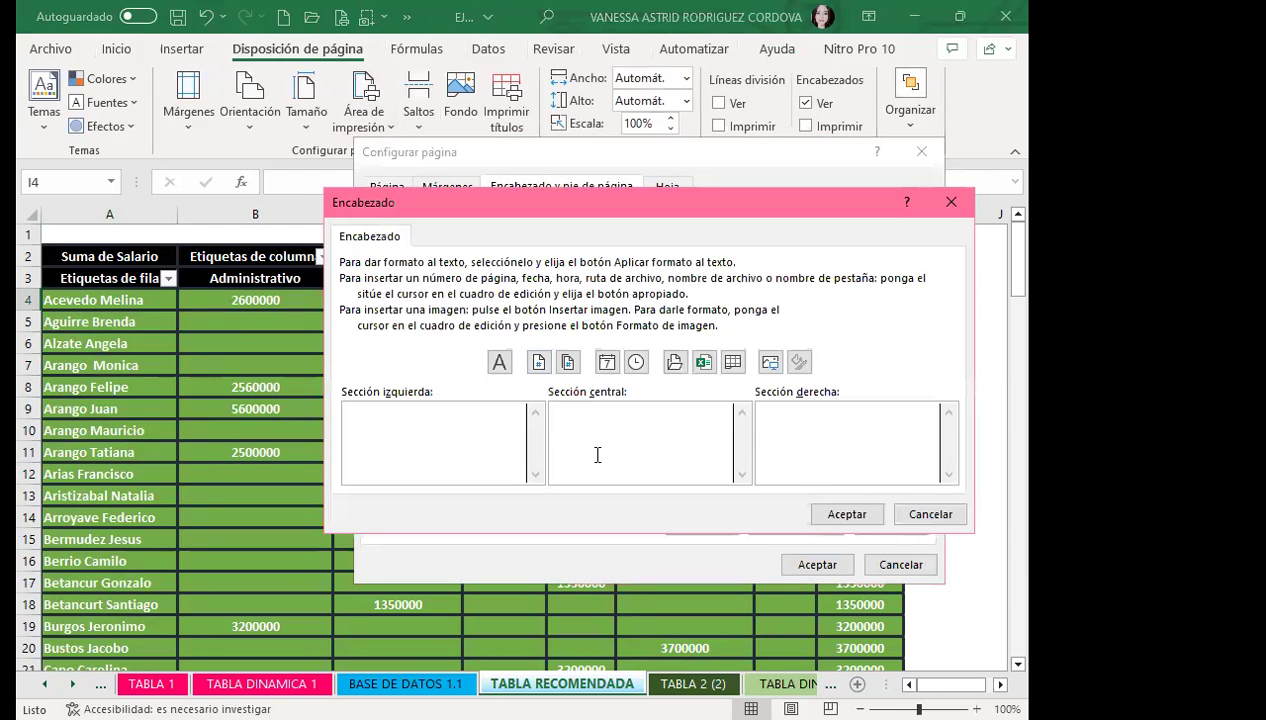
key(Return)
key(Return)
key(Return)
key(Return)
key(Return)
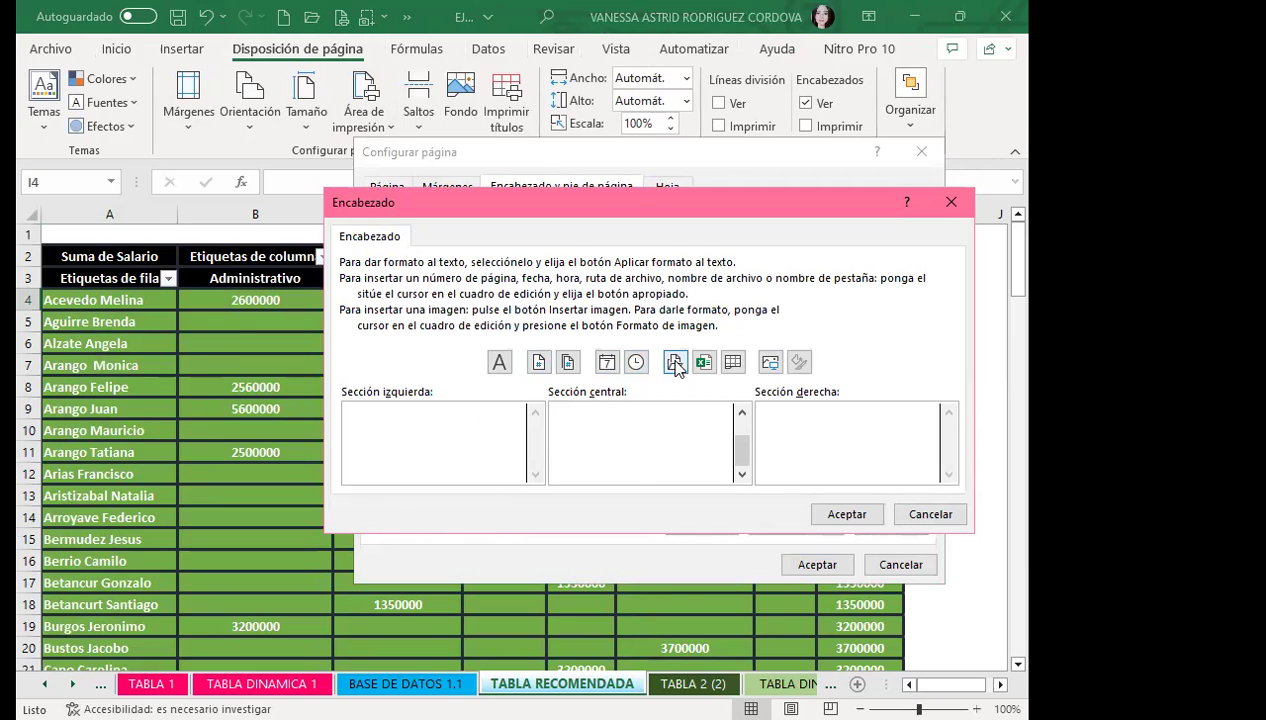
click(771, 362)
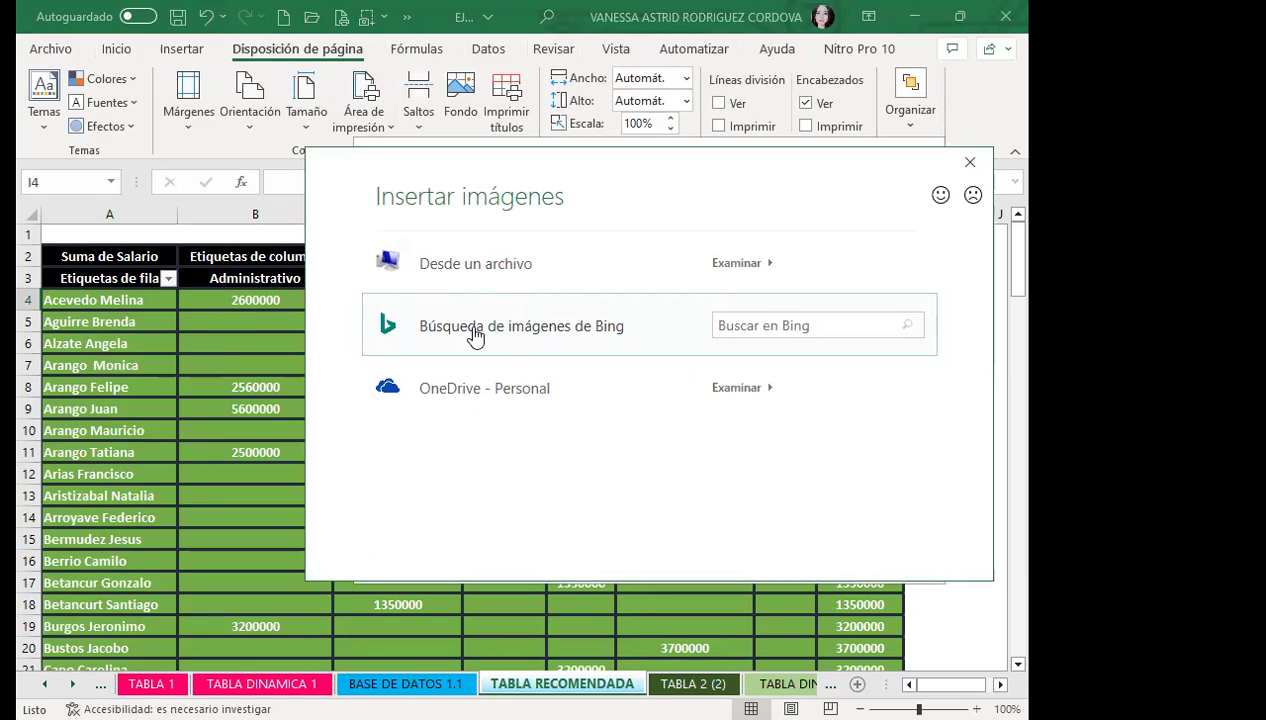
Open Bing image search and the Reunión category
click(510, 346)
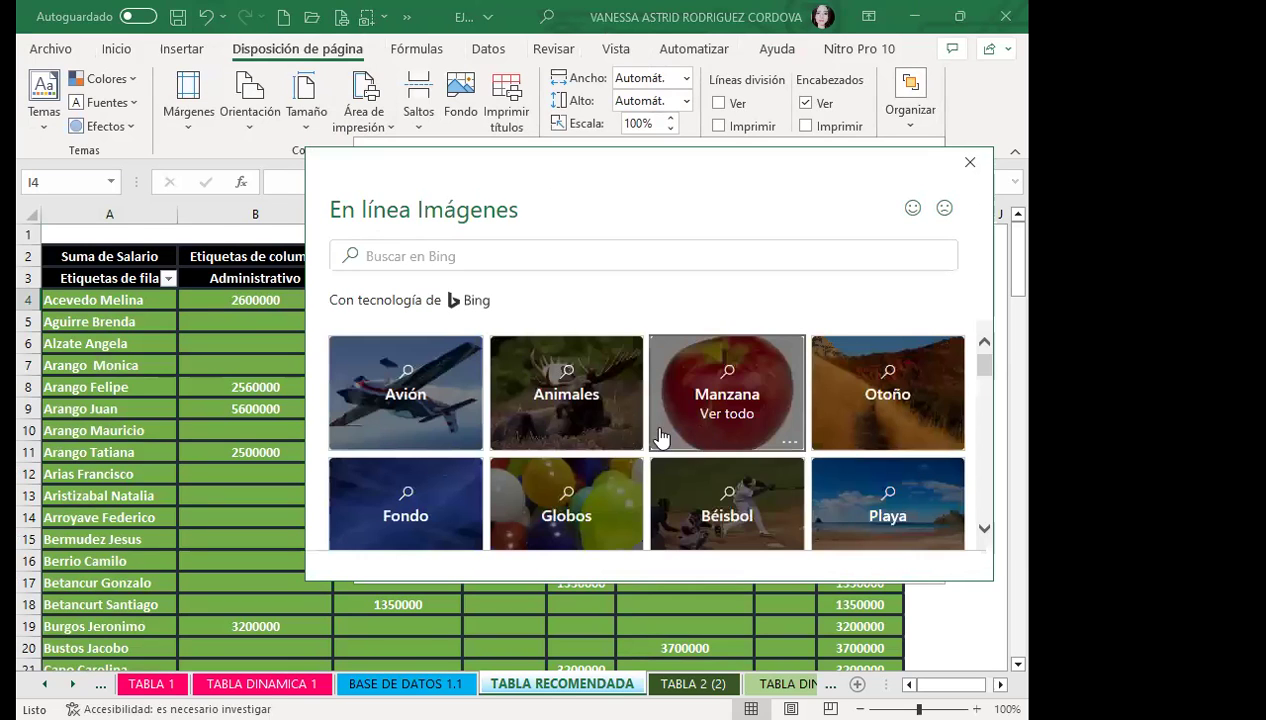
scroll(633, 438, down, 2)
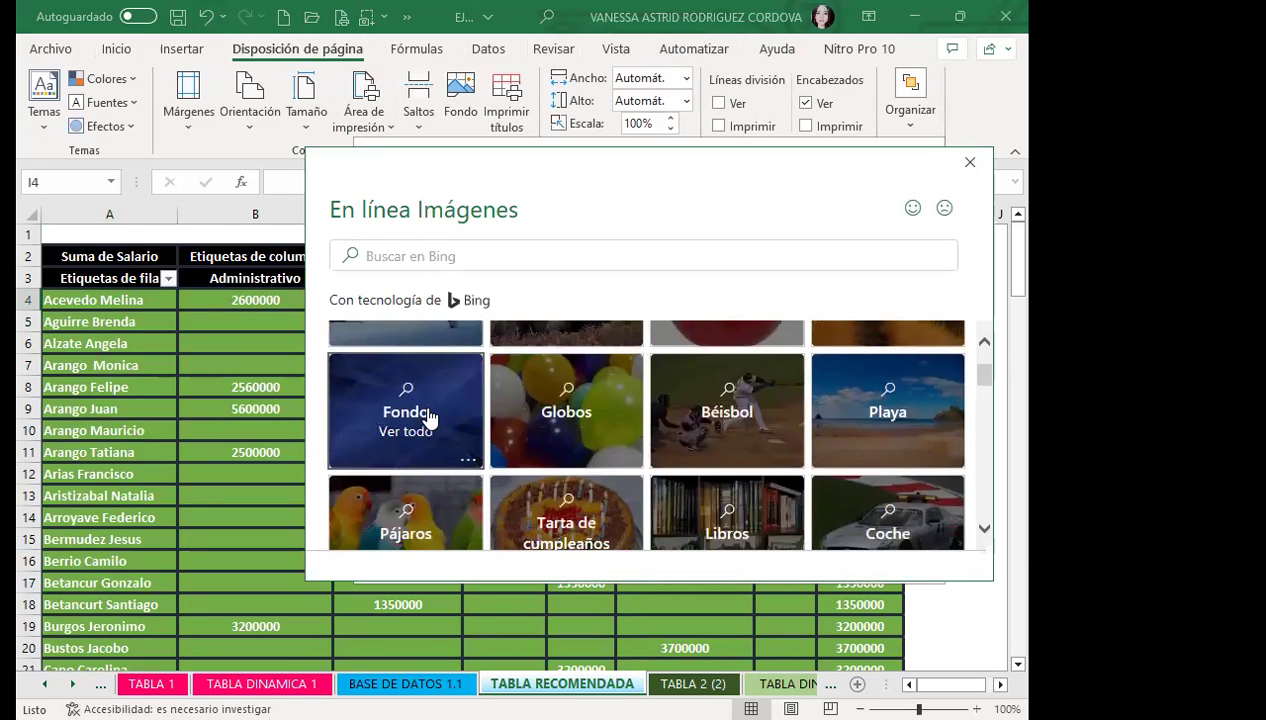
scroll(690, 486, down, 2)
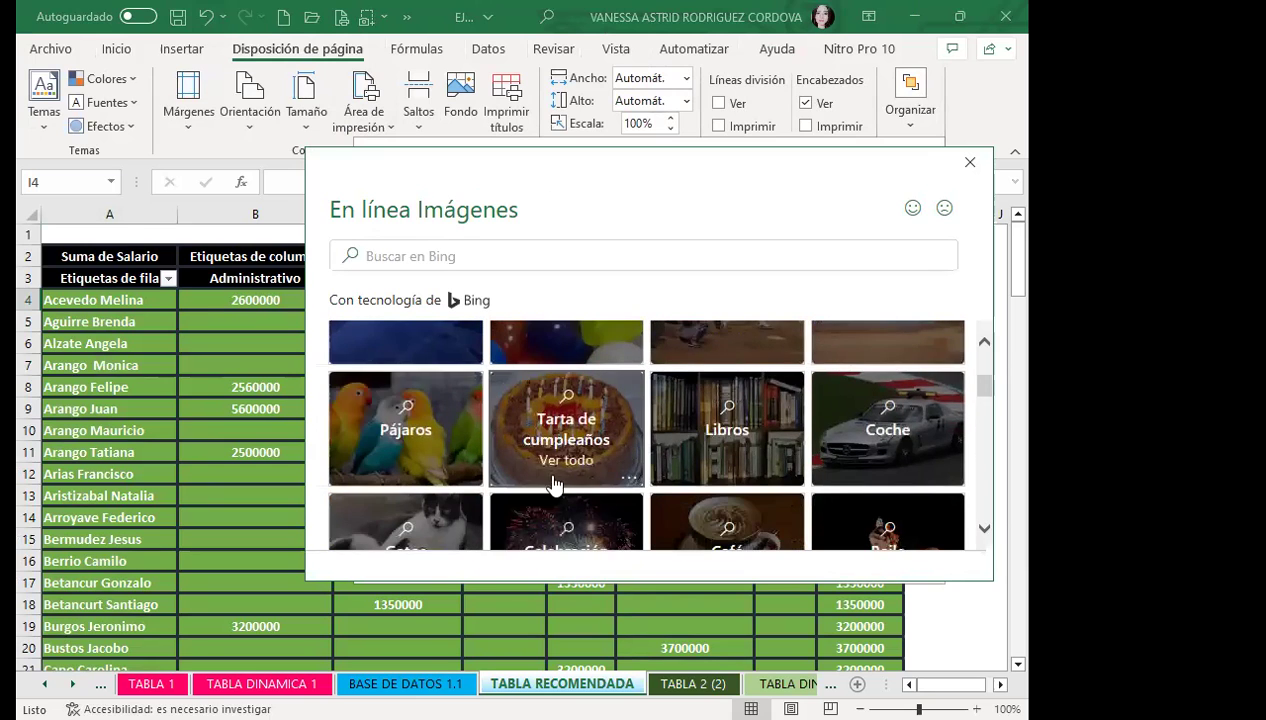
scroll(656, 472, down, 2)
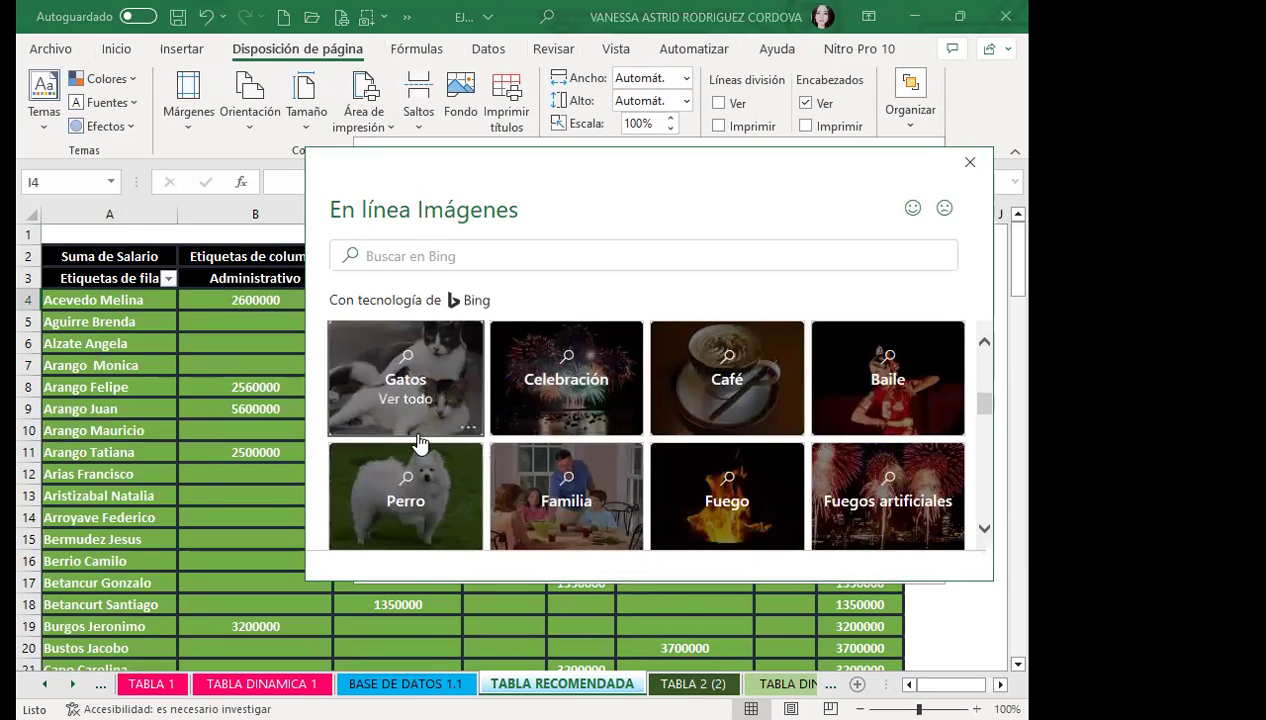
scroll(600, 490, down, 3)
scroll(622, 503, down, 2)
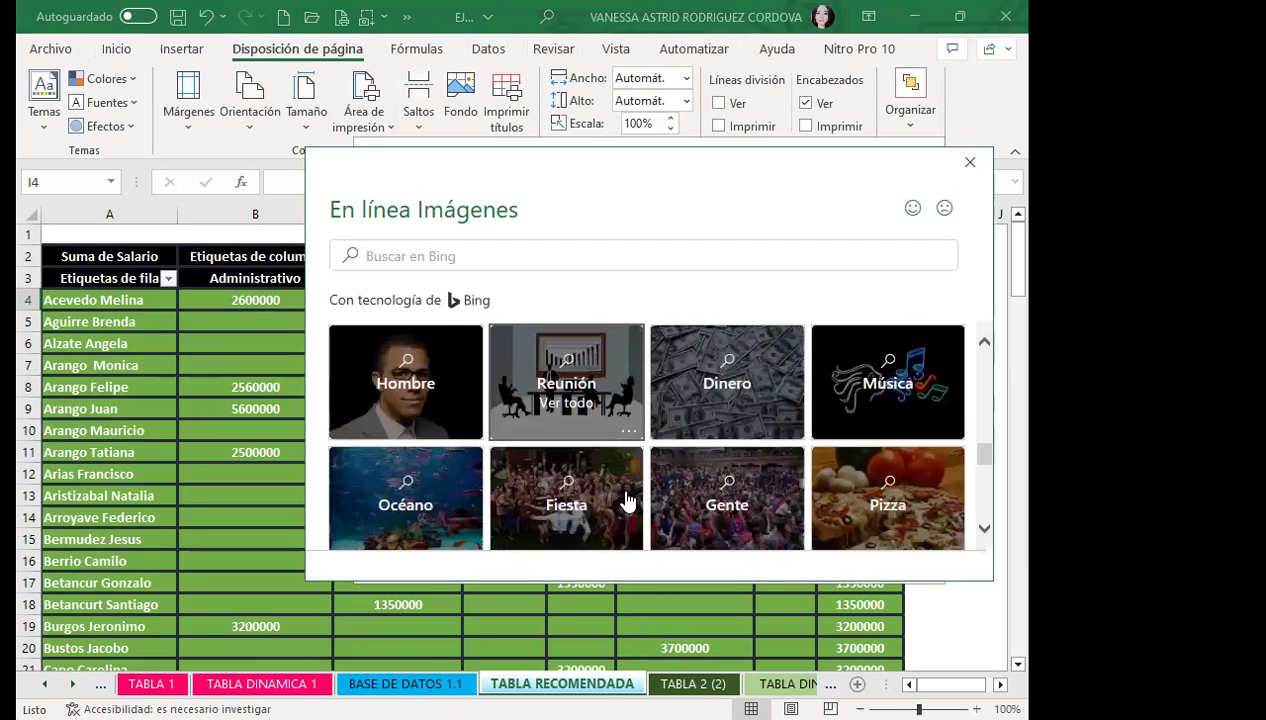
click(598, 370)
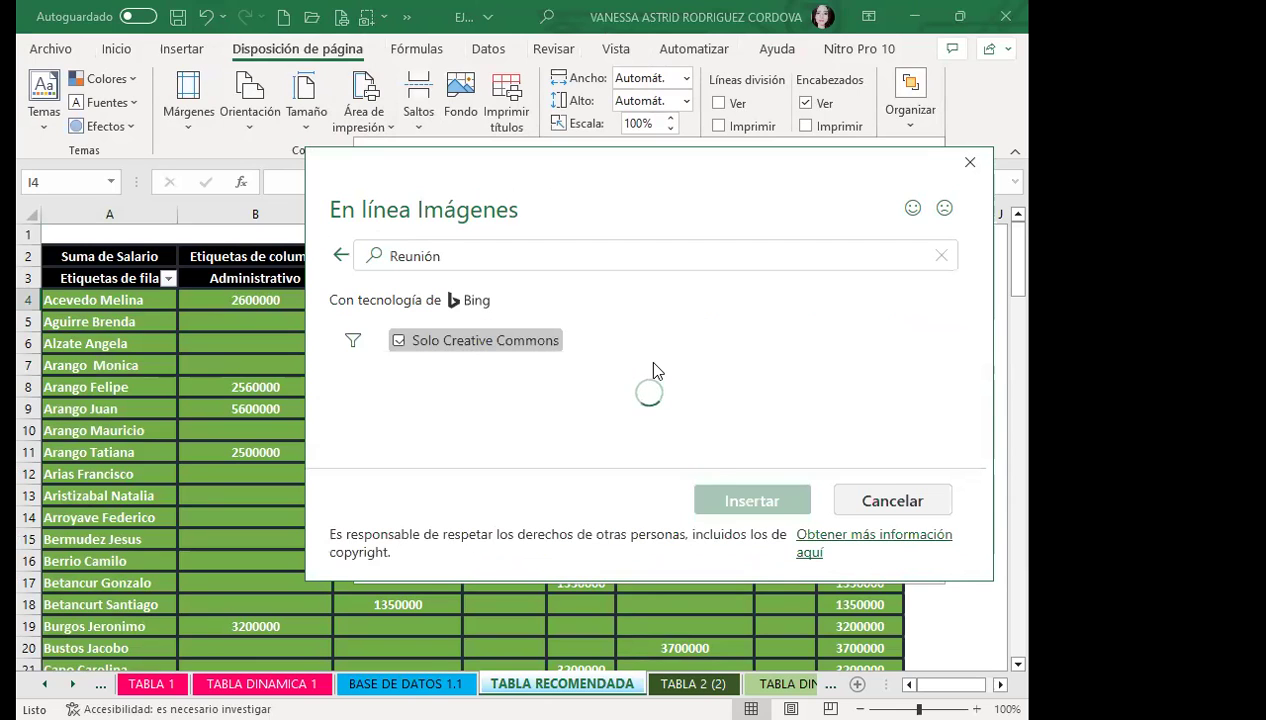
Insert the third meeting photo from the Reunión results into the header
scroll(620, 412, down, 1)
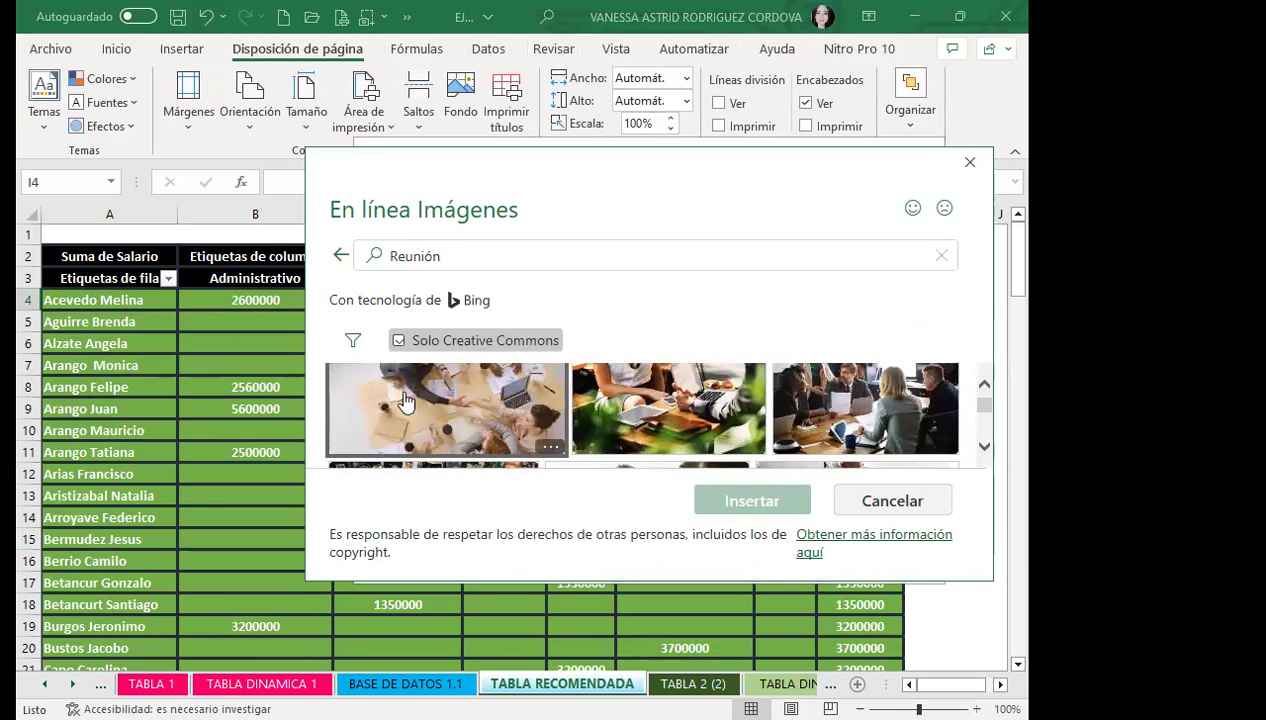
scroll(553, 437, down, 2)
scroll(531, 430, down, 2)
scroll(620, 440, down, 2)
scroll(744, 449, down, 2)
scroll(730, 443, up, 2)
scroll(710, 435, up, 2)
scroll(690, 427, up, 2)
scroll(672, 418, up, 2)
scroll(671, 418, up, 3)
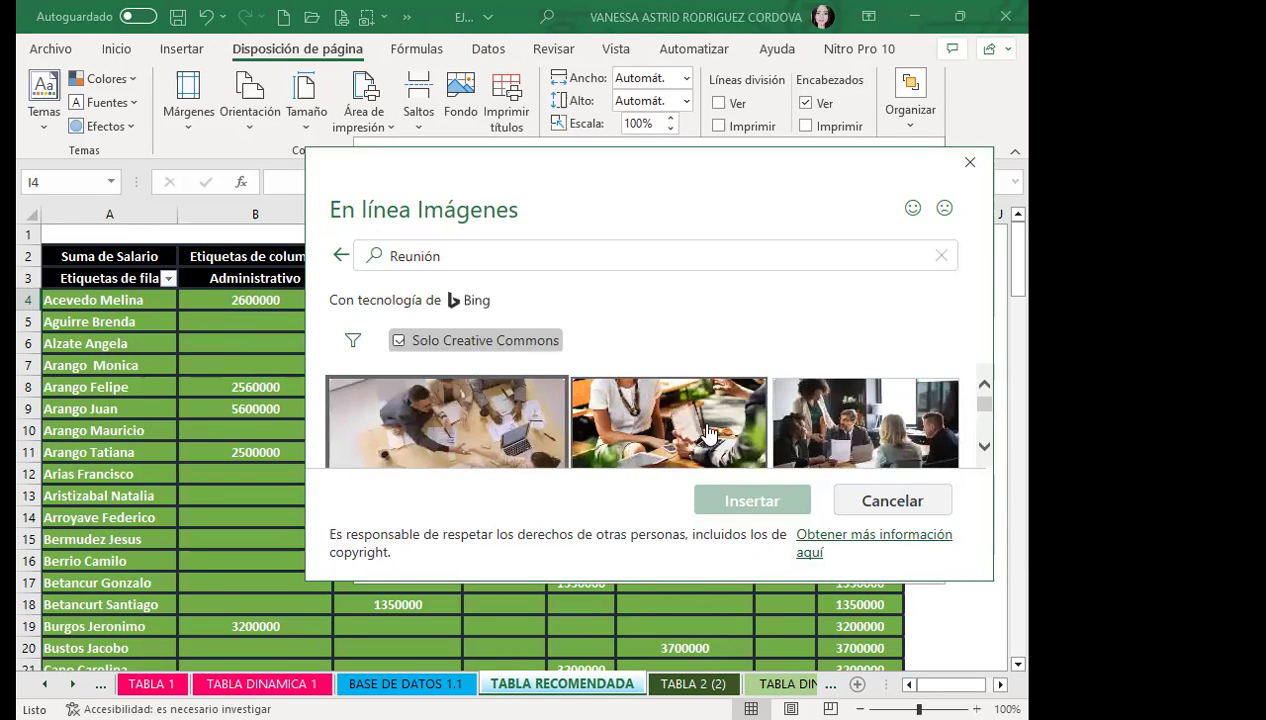
scroll(680, 420, down, 2)
scroll(551, 404, down, 2)
scroll(555, 410, down, 2)
scroll(558, 417, down, 2)
scroll(558, 417, down, 2)
scroll(558, 417, down, 2)
scroll(558, 417, down, 2)
scroll(558, 417, down, 2)
scroll(558, 417, down, 2)
scroll(558, 417, down, 2)
scroll(558, 417, down, 2)
scroll(558, 417, down, 2)
click(855, 424)
click(771, 494)
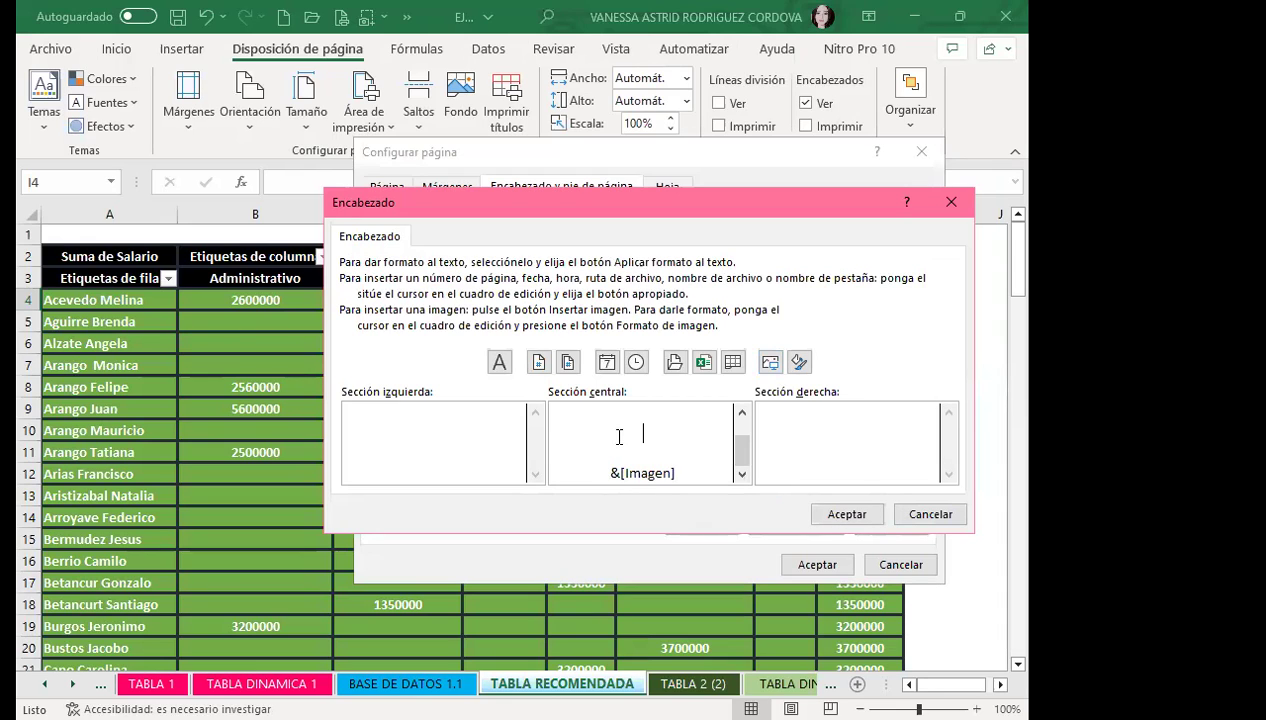
Remove one header line break, confirm the header and Page Setup, and scroll to the photo
key(BackSpace)
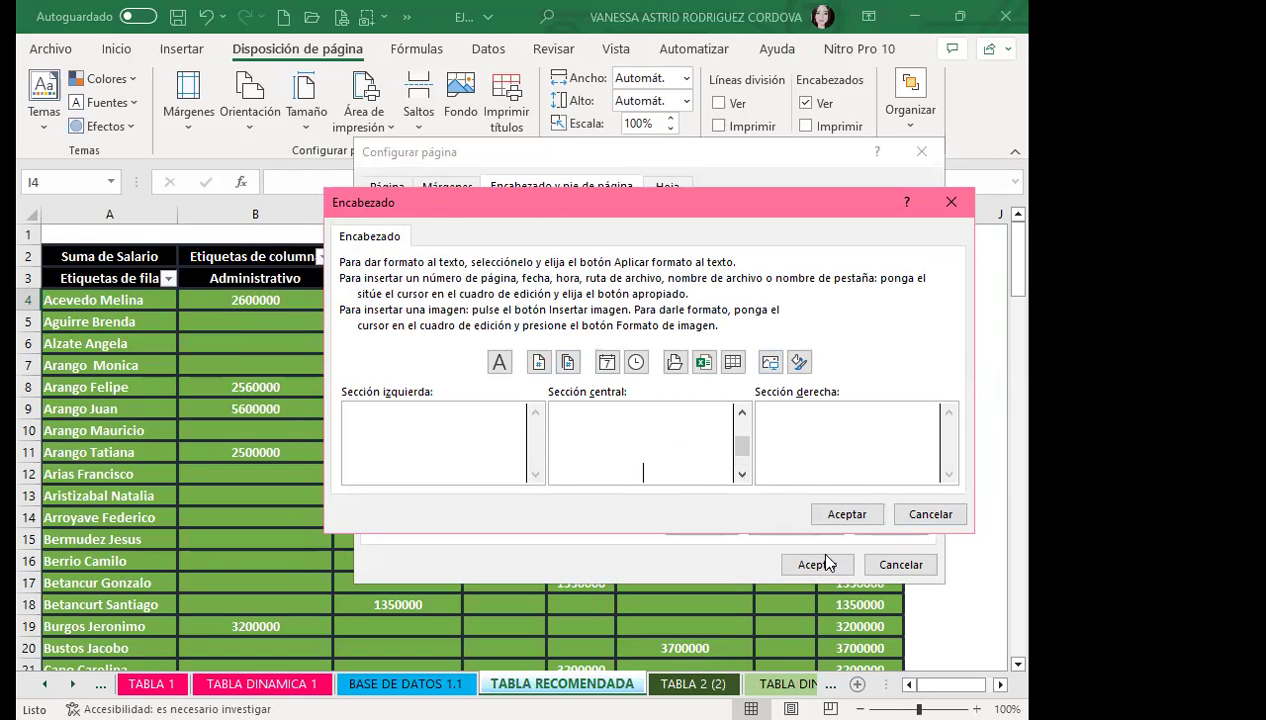
click(850, 516)
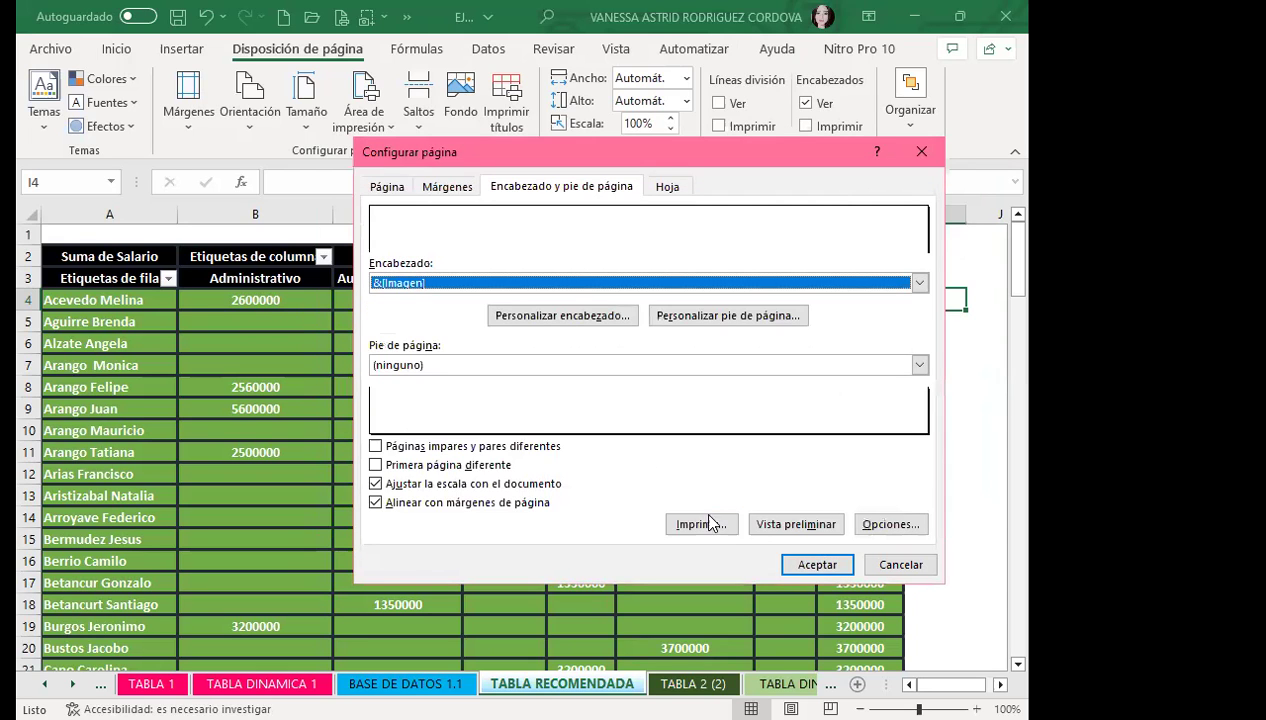
click(806, 562)
scroll(440, 496, down, 4)
scroll(440, 496, down, 5)
scroll(466, 503, down, 9)
scroll(472, 497, down, 6)
scroll(475, 492, down, 9)
scroll(476, 483, down, 10)
scroll(475, 483, down, 4)
click(452, 442)
scroll(444, 416, up, 4)
scroll(444, 416, up, 10)
scroll(466, 373, up, 5)
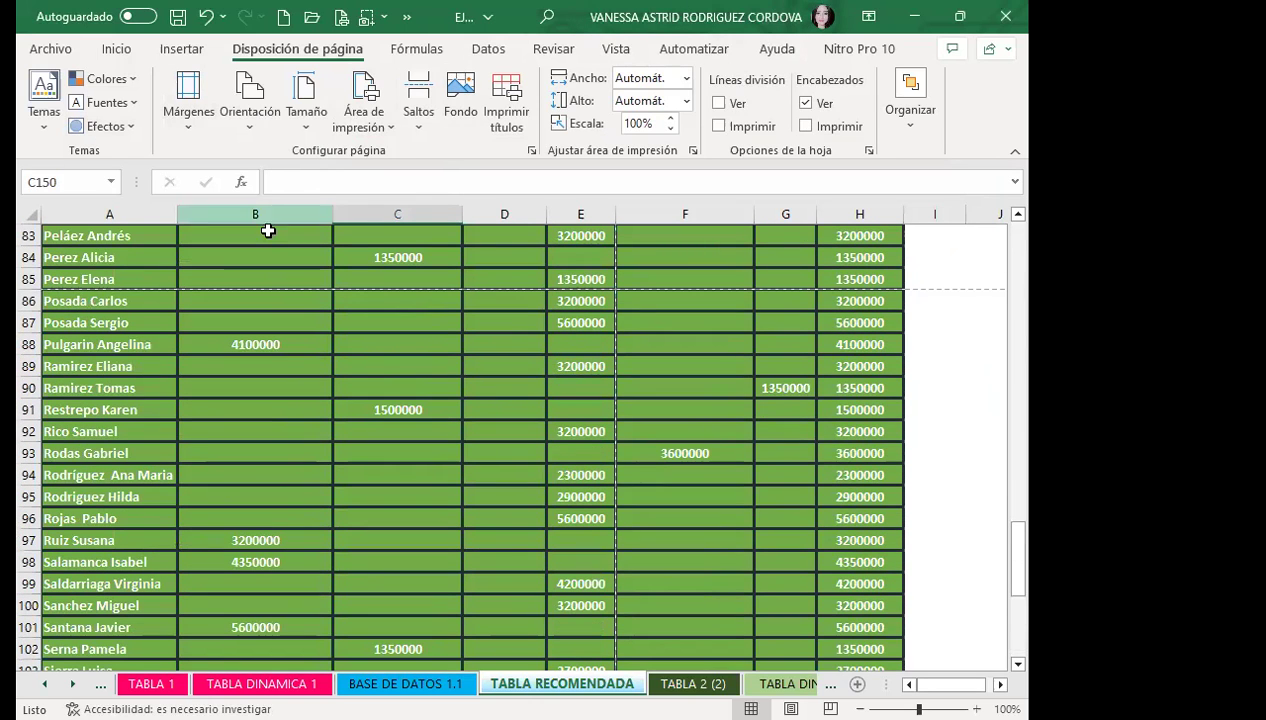
Switch to Page Layout view and scroll back to the top of the pivot table
click(615, 48)
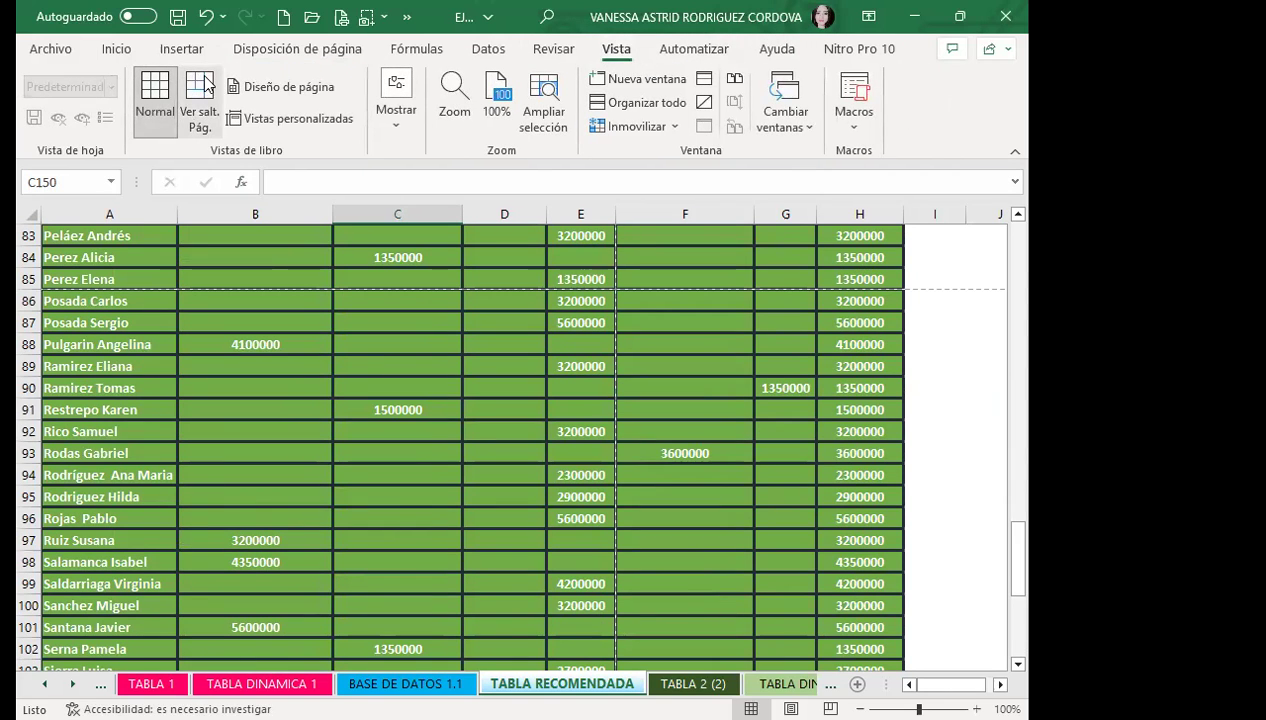
click(209, 87)
click(291, 87)
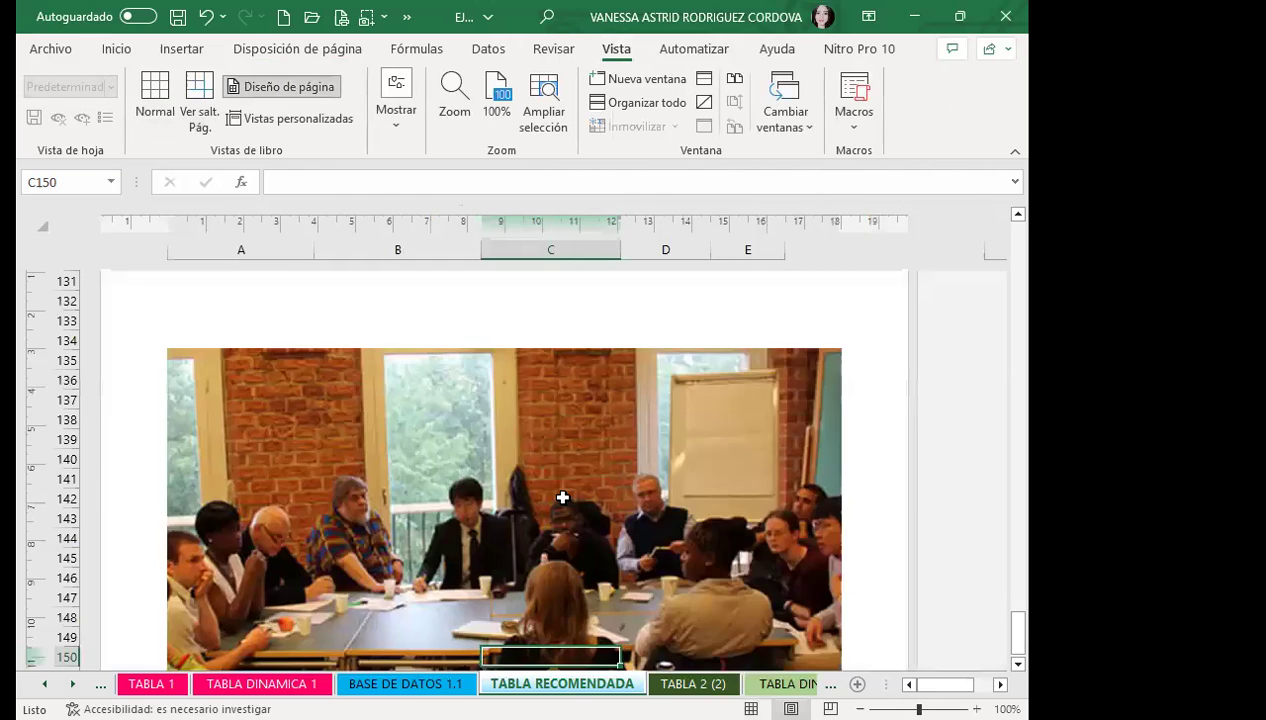
scroll(565, 500, up, 5)
scroll(565, 480, up, 7)
scroll(565, 450, up, 7)
scroll(567, 447, up, 3)
scroll(568, 440, up, 9)
scroll(570, 432, up, 7)
scroll(600, 420, up, 8)
scroll(630, 407, up, 3)
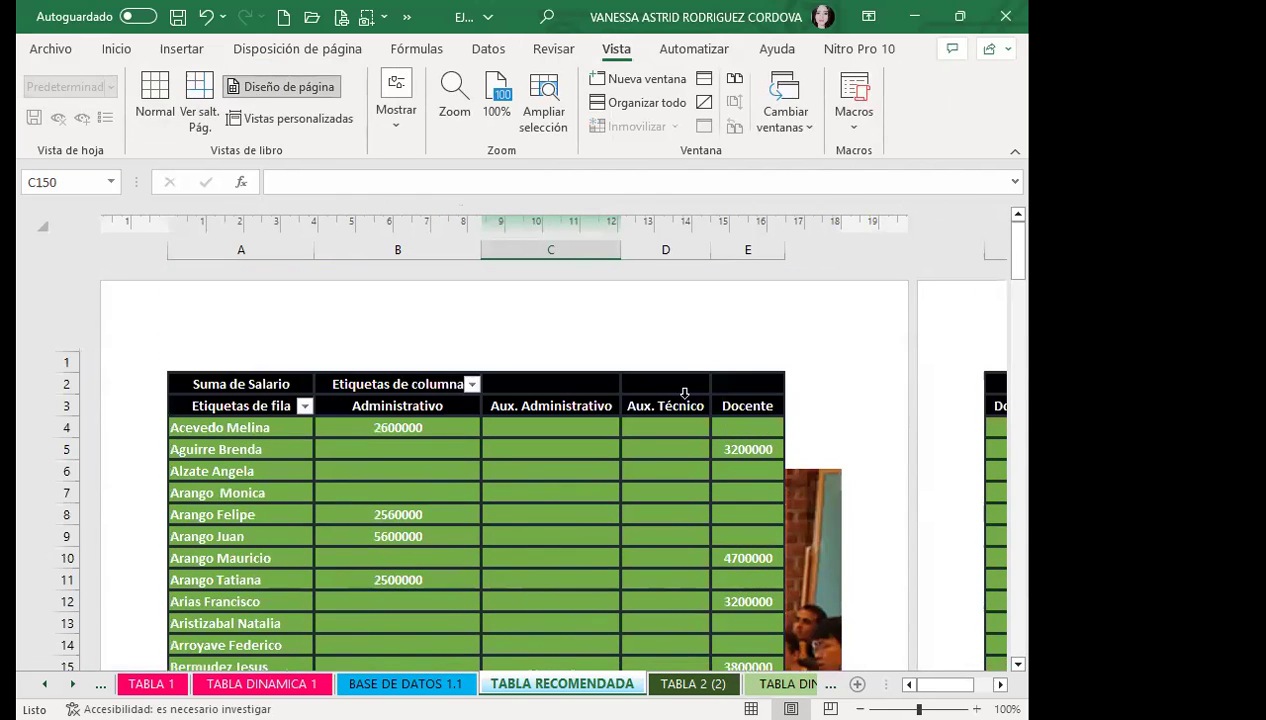
scroll(812, 448, down, 4)
scroll(795, 495, down, 6)
scroll(627, 492, down, 5)
scroll(593, 480, down, 8)
scroll(593, 480, down, 6)
scroll(654, 472, down, 3)
scroll(656, 472, down, 6)
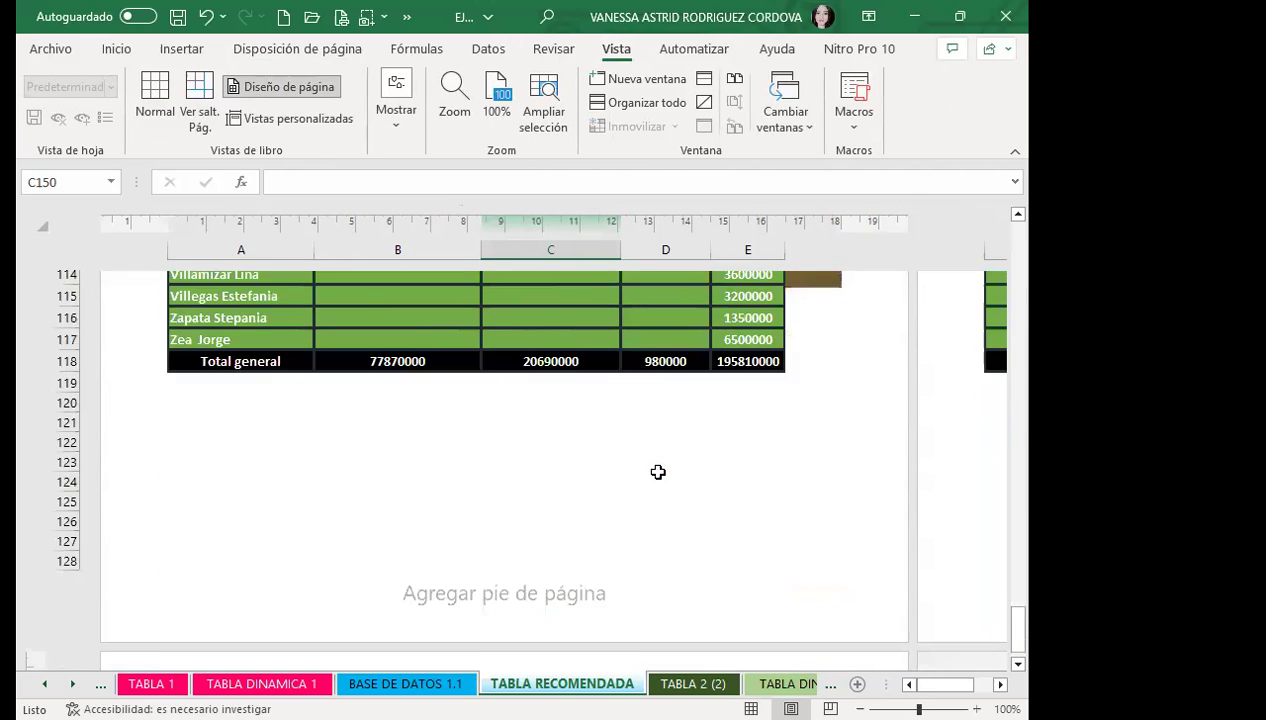
scroll(658, 472, down, 5)
scroll(585, 461, down, 4)
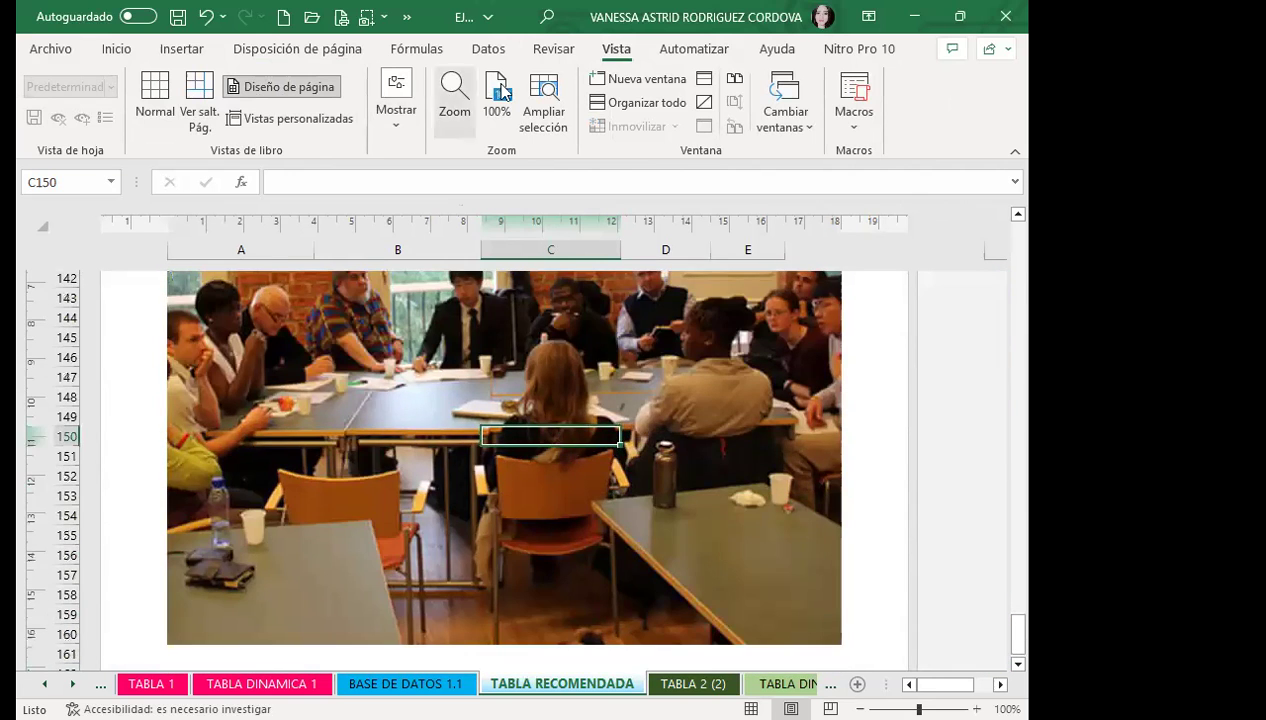
click(574, 359)
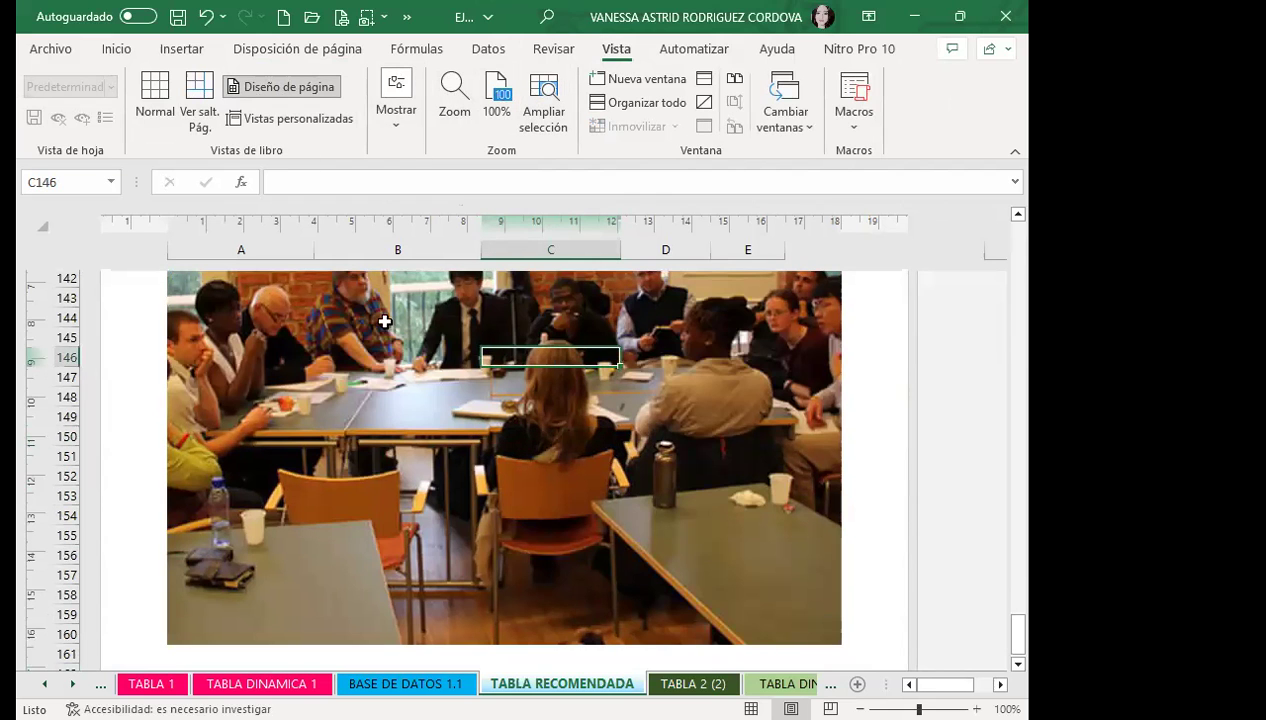
scroll(557, 418, up, 5)
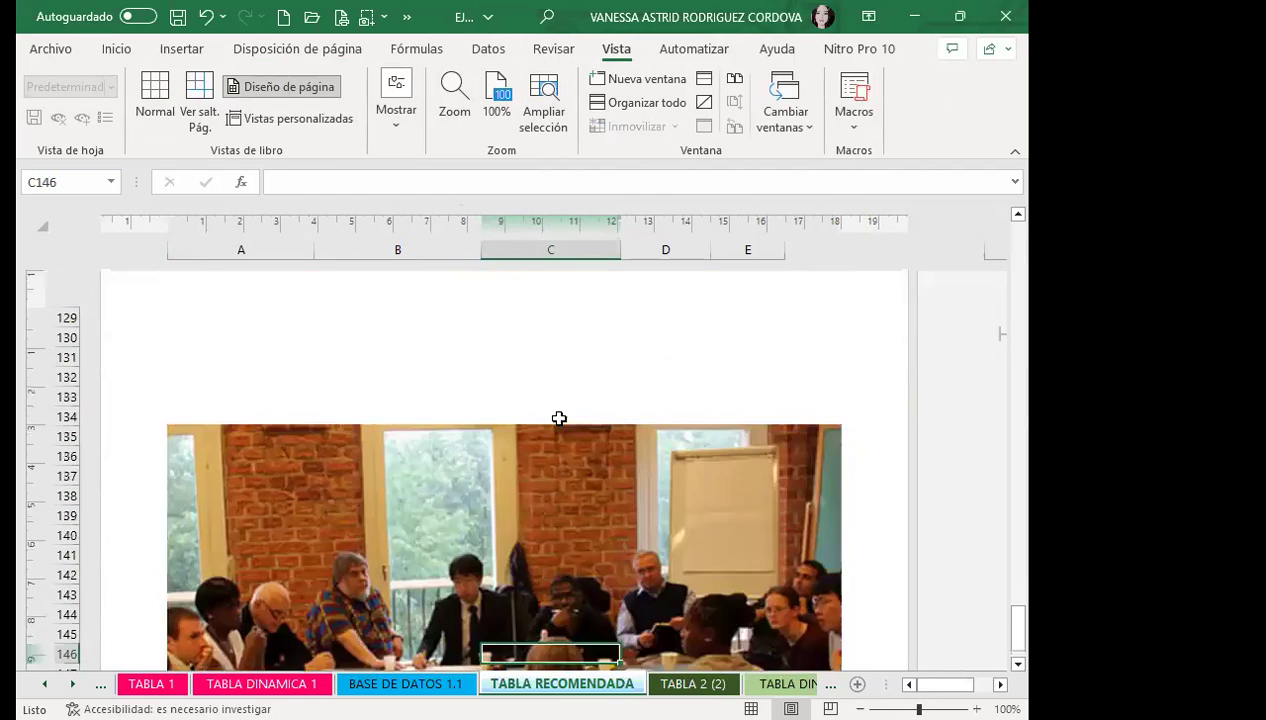
scroll(557, 418, up, 7)
scroll(557, 418, up, 7)
scroll(557, 418, up, 10)
scroll(557, 418, up, 10)
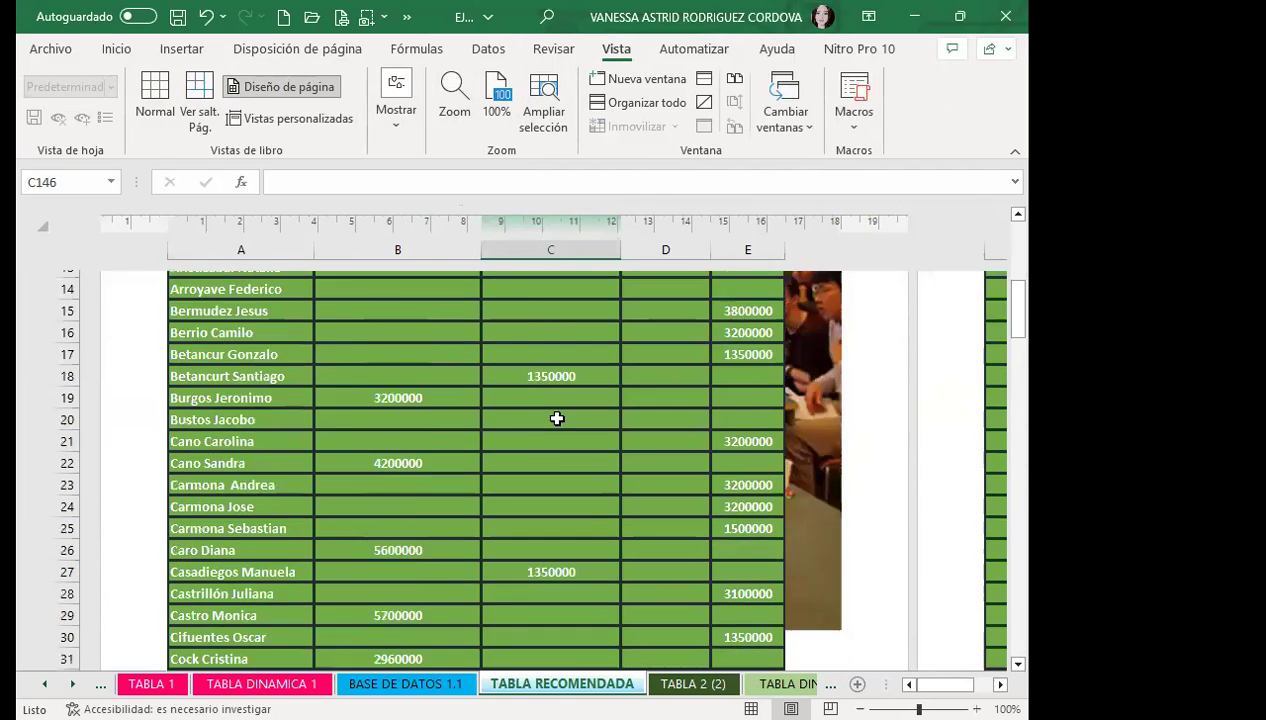
scroll(557, 418, up, 5)
Set the header photo's colour to Marca de agua in Dar formato a la imagen
click(515, 313)
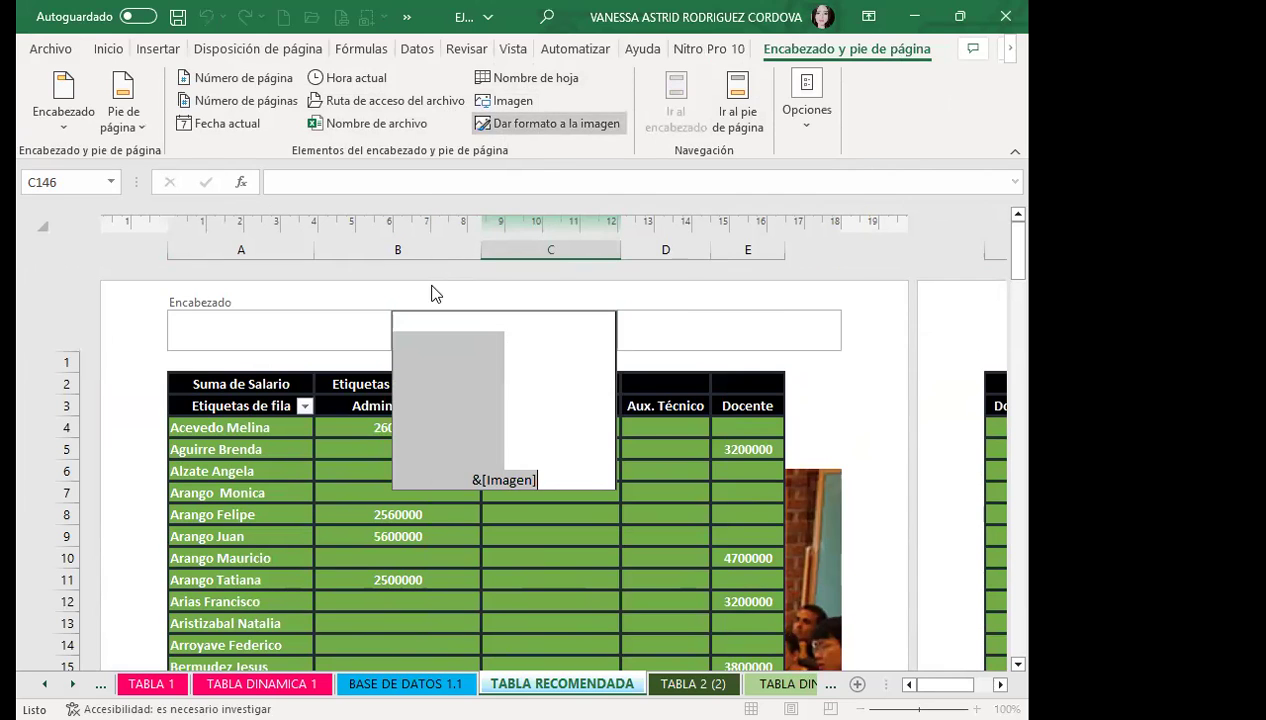
click(578, 206)
click(527, 206)
click(480, 205)
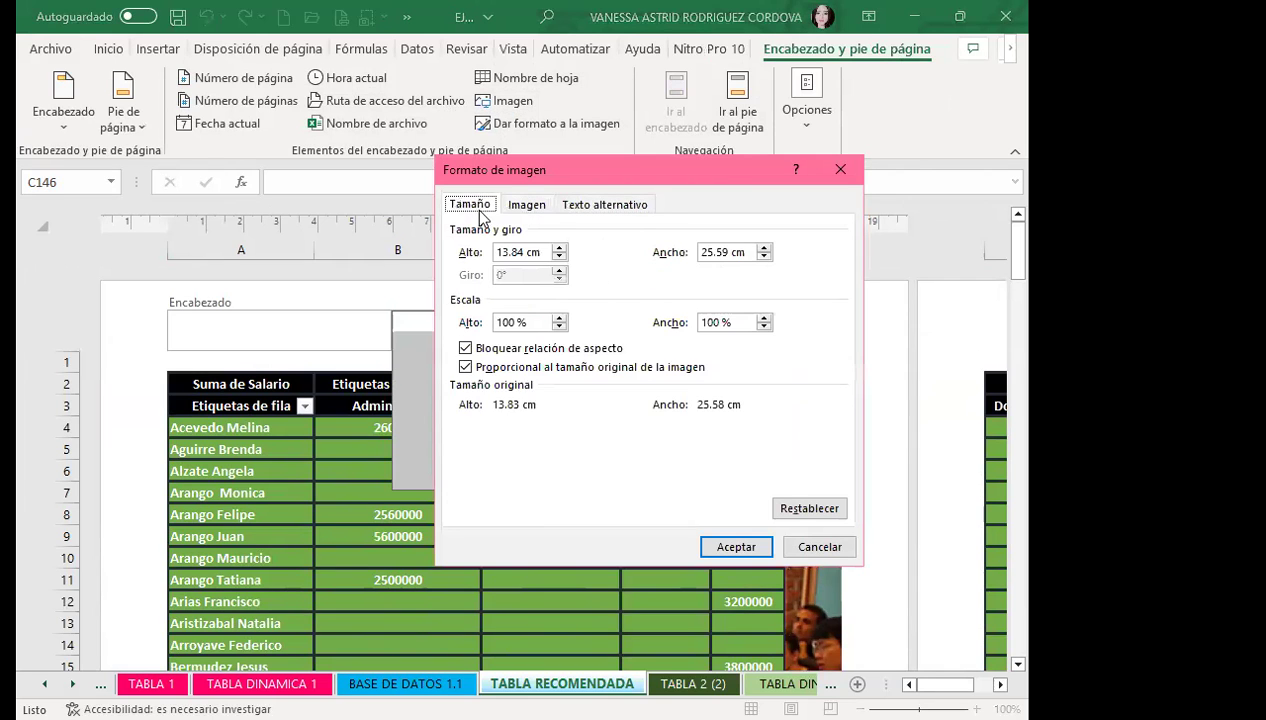
click(527, 206)
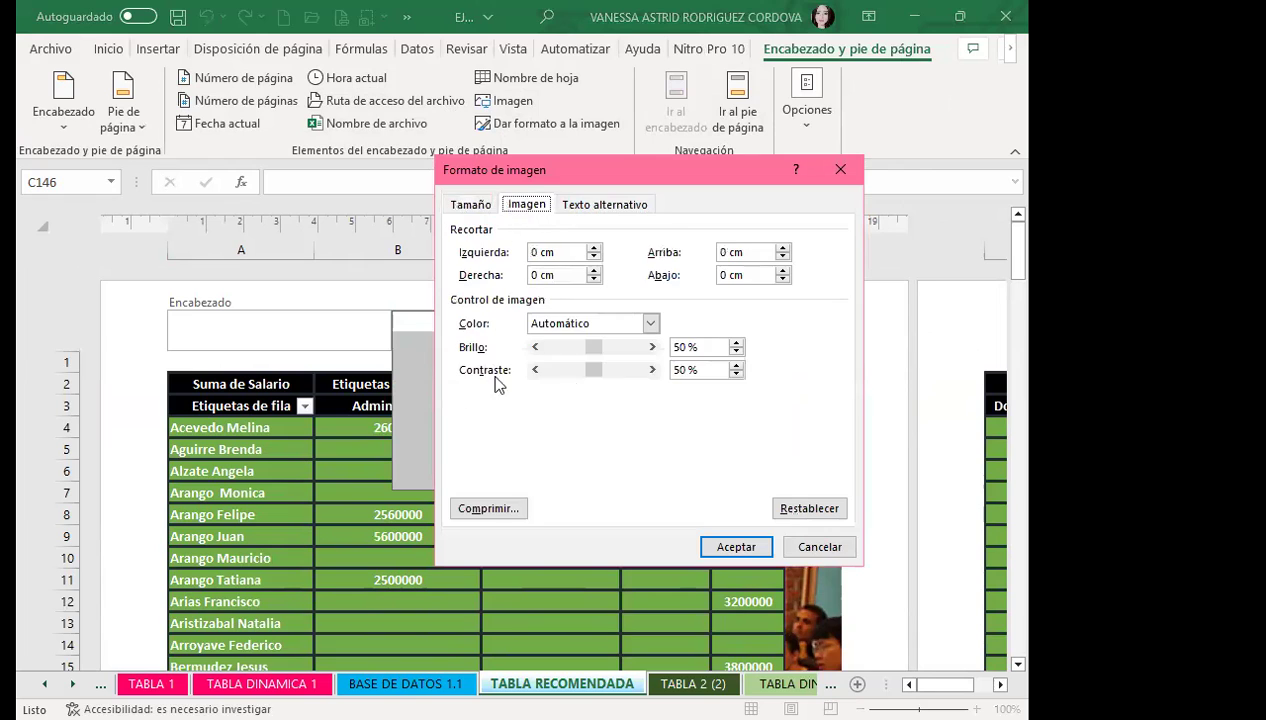
click(650, 323)
click(564, 381)
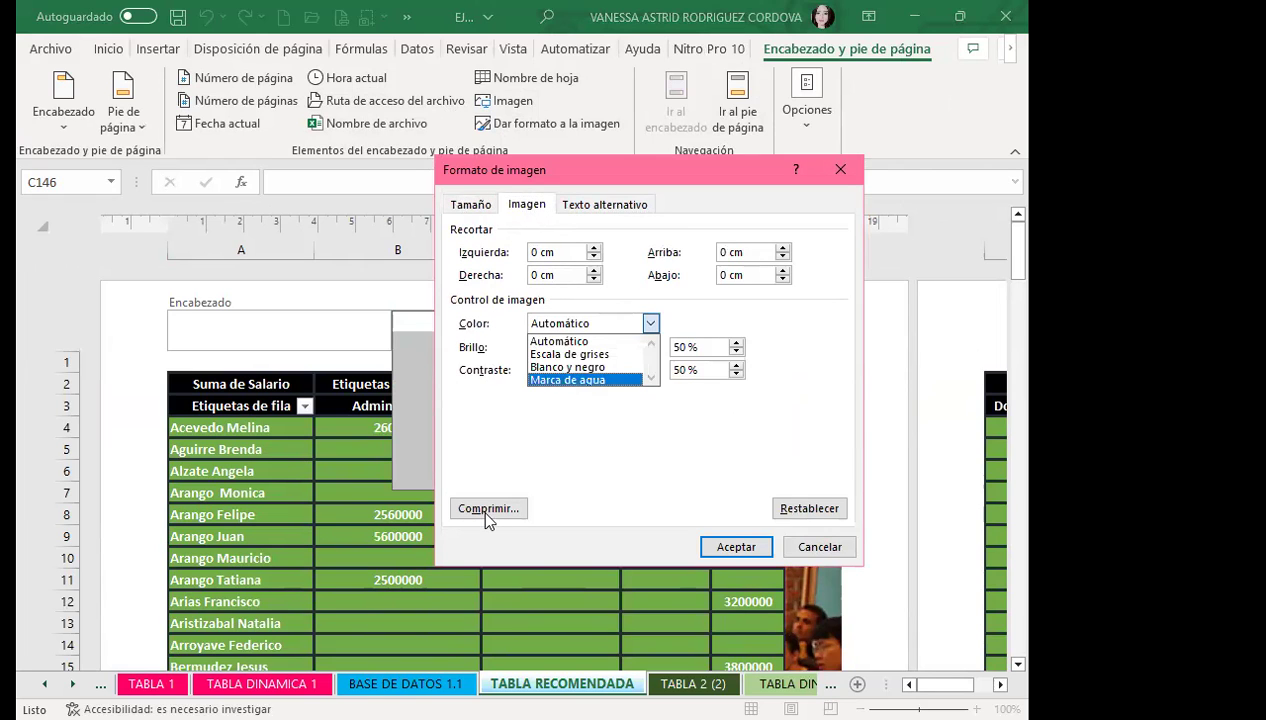
click(742, 542)
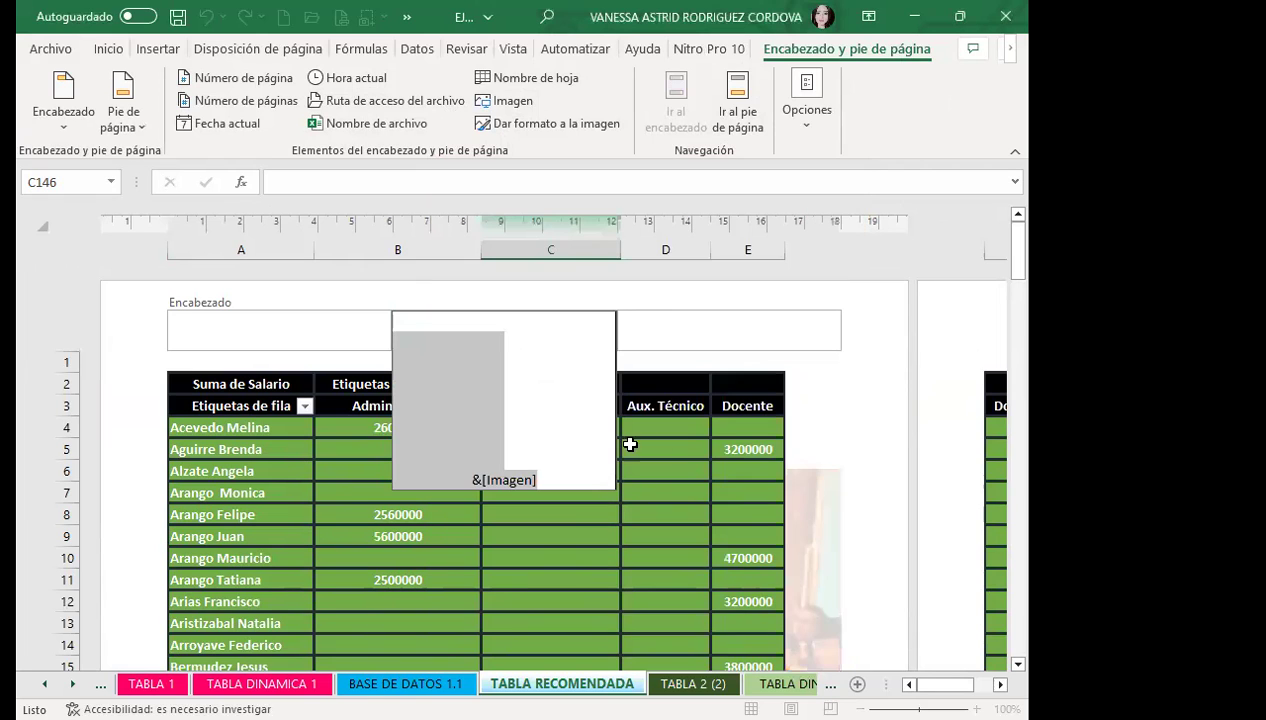
Select the whole pivot table and remove its cell fill with Sin relleno
click(838, 478)
scroll(840, 480, down, 5)
scroll(376, 364, up, 4)
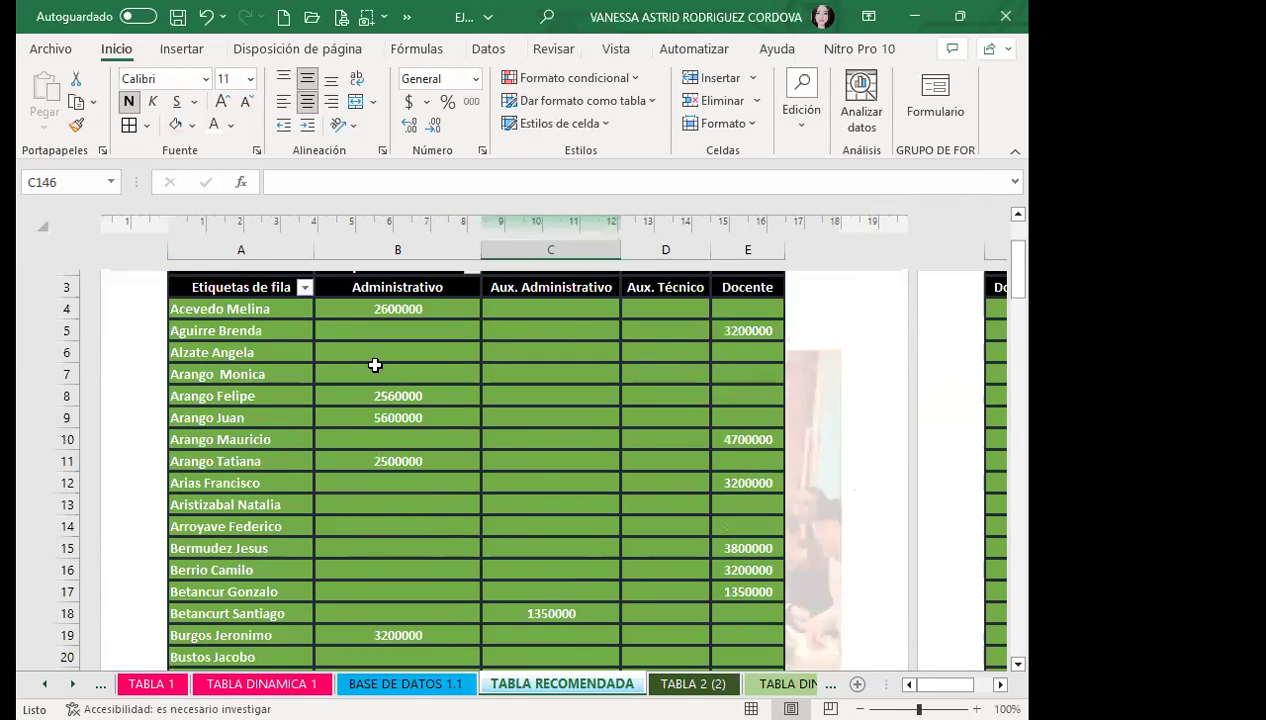
scroll(376, 364, up, 1)
mouse_move(238, 324)
mouse_down()
mouse_move(648, 537)
mouse_move(665, 655)
mouse_up()
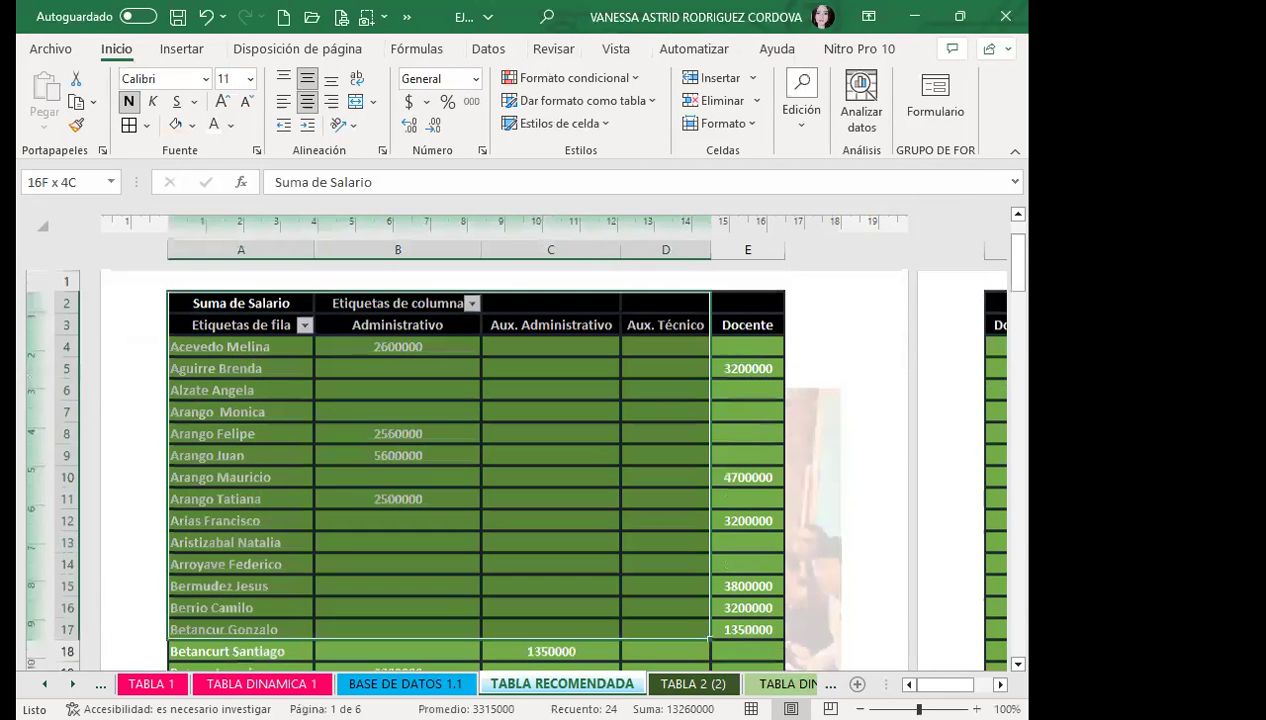
drag(616, 361, 760, 392)
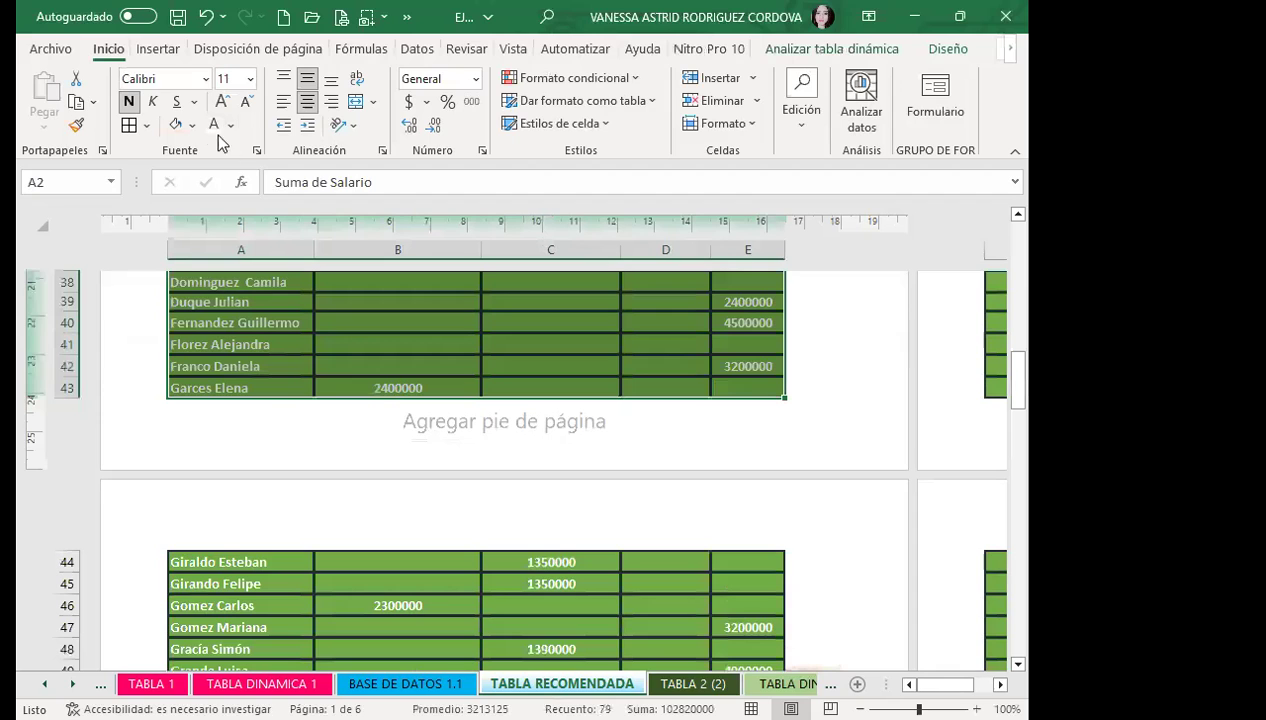
click(192, 125)
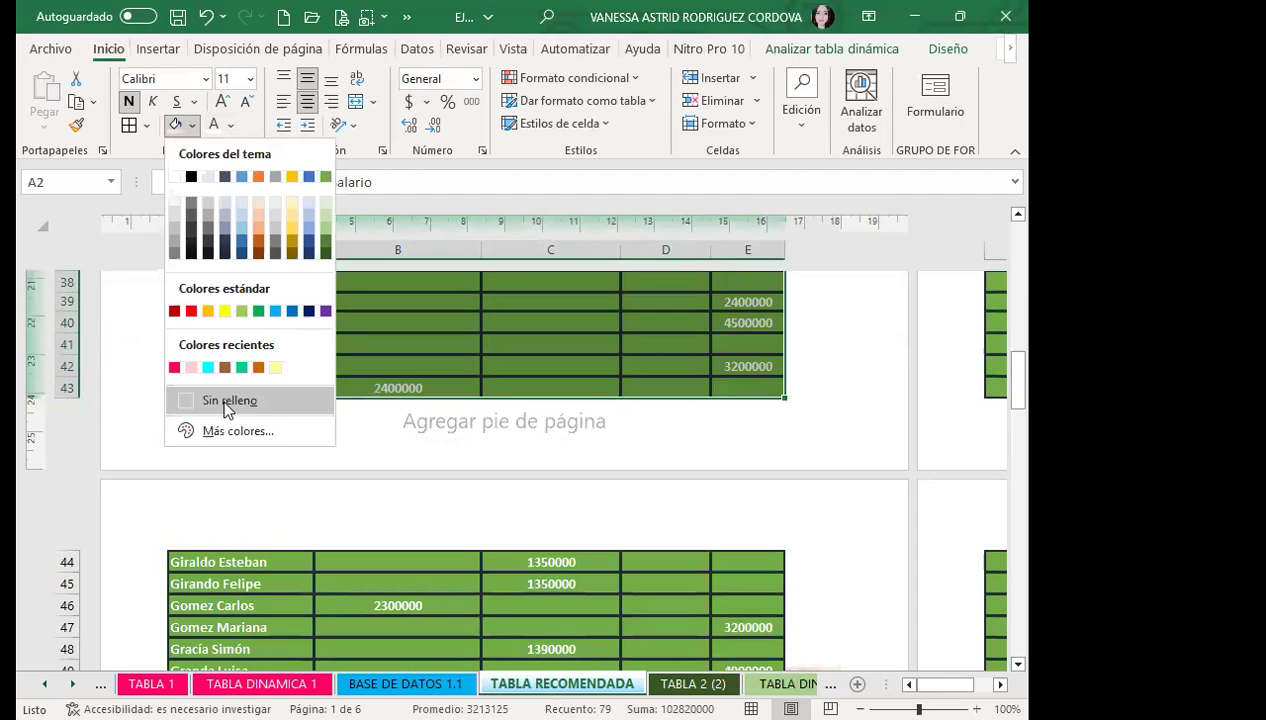
click(228, 399)
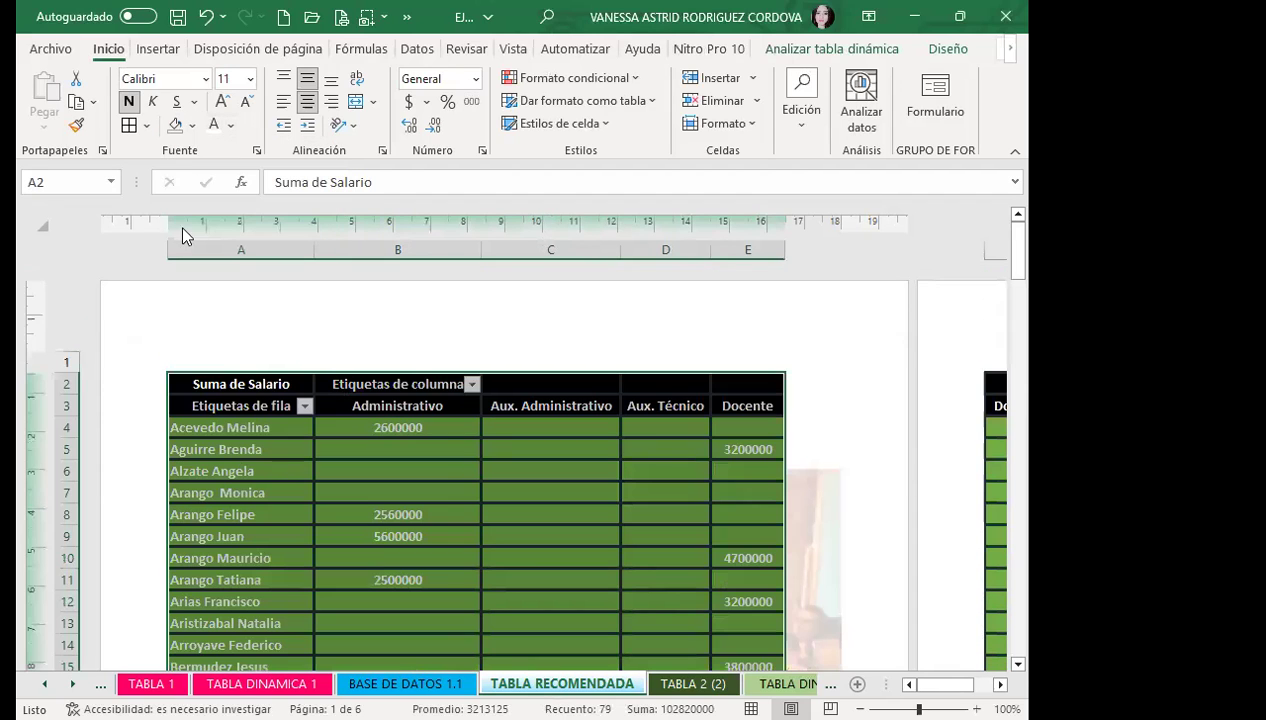
click(193, 125)
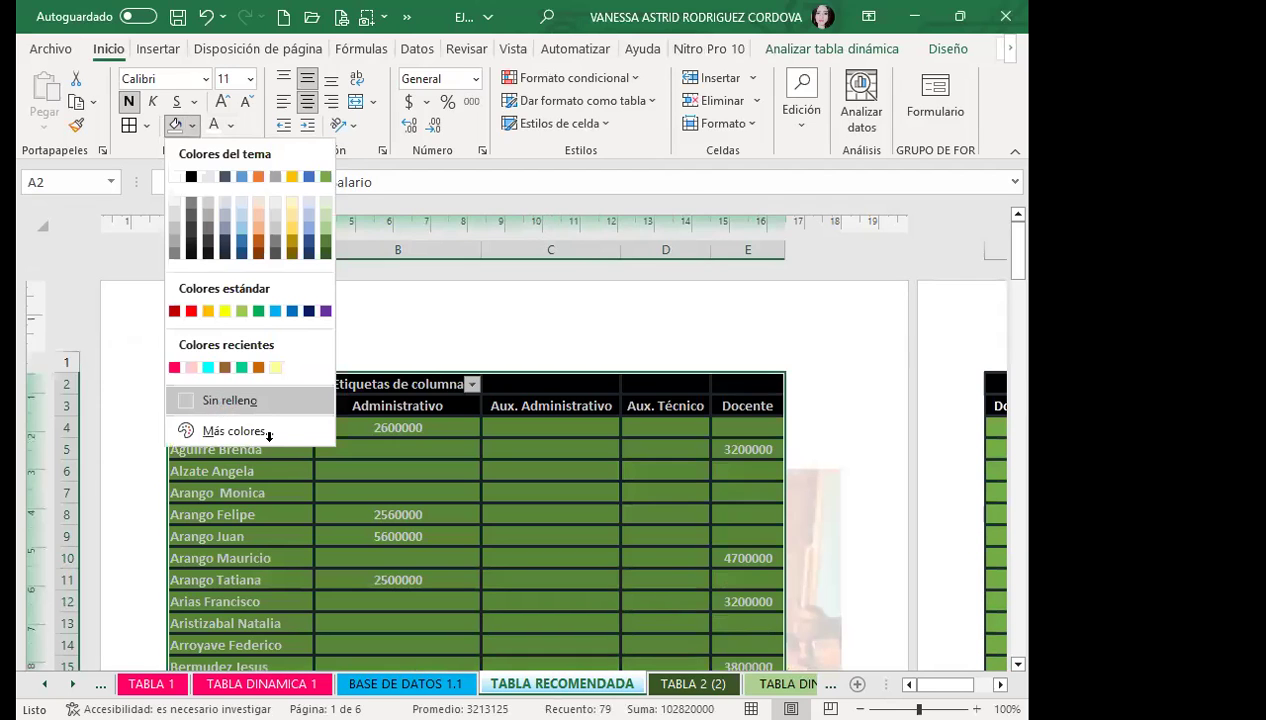
click(218, 394)
Browse the Diseño pivot table styles gallery for a grey style
drag(228, 388, 740, 324)
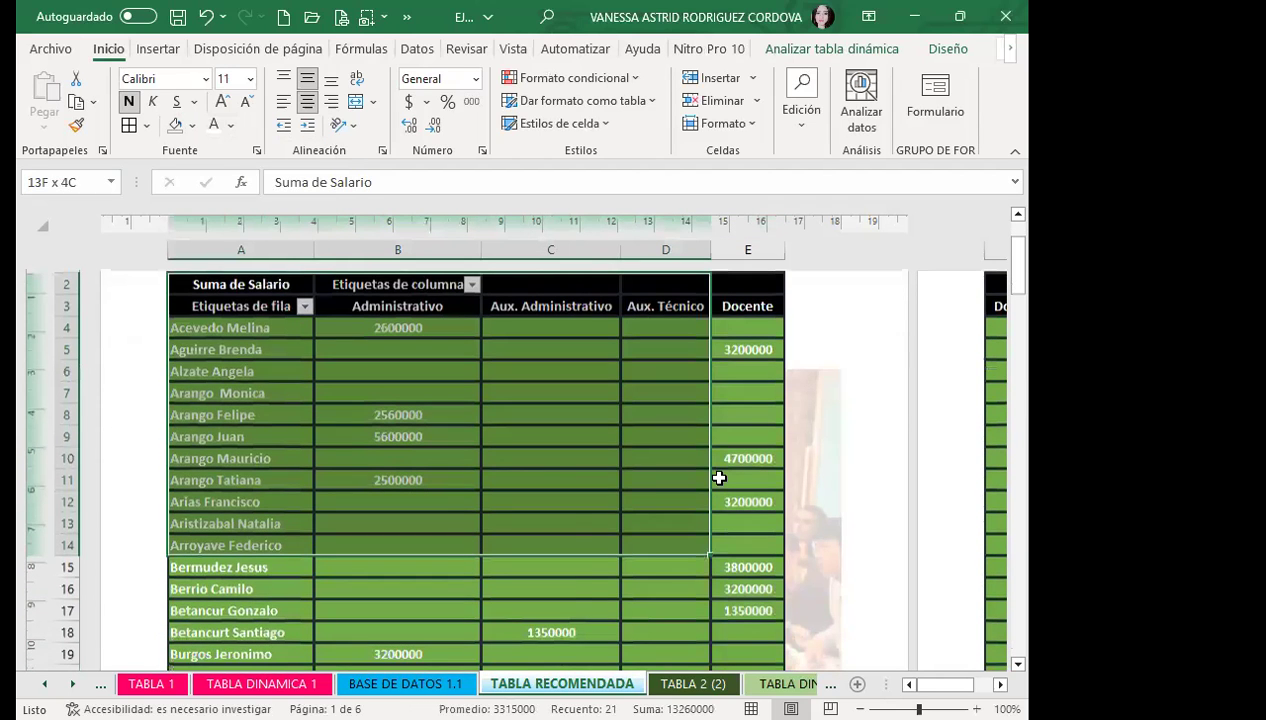
click(945, 50)
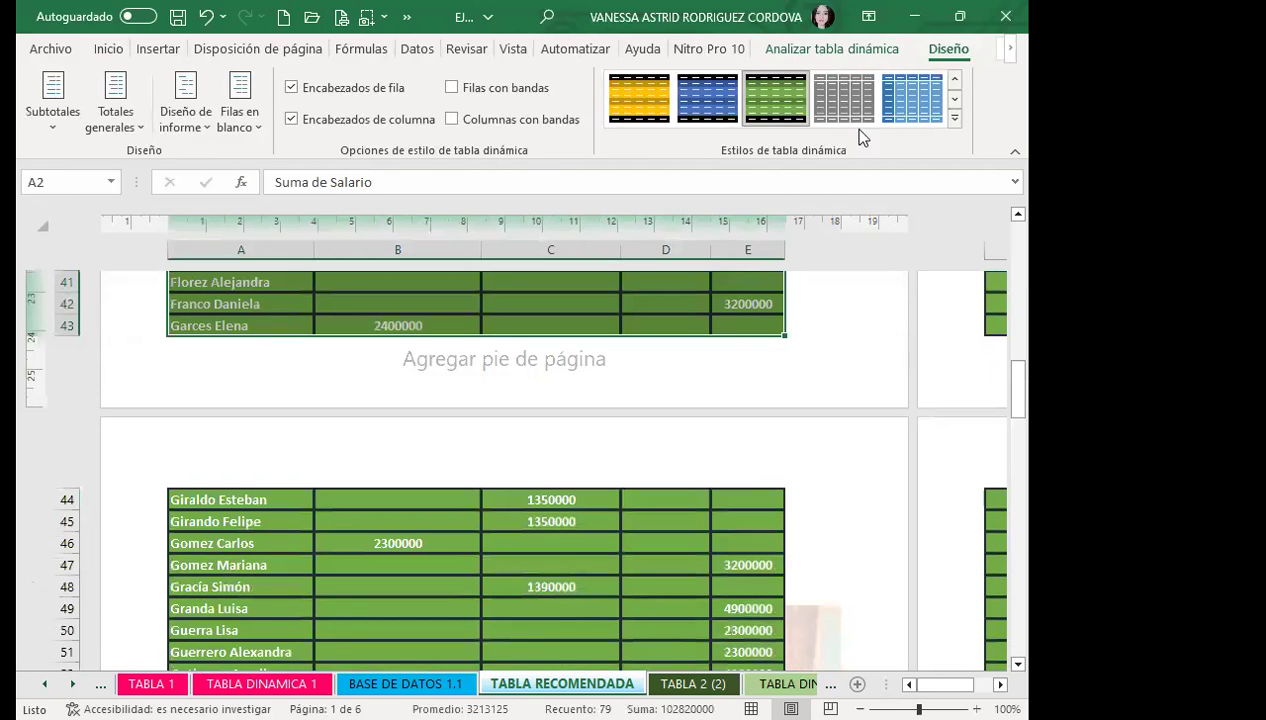
click(955, 119)
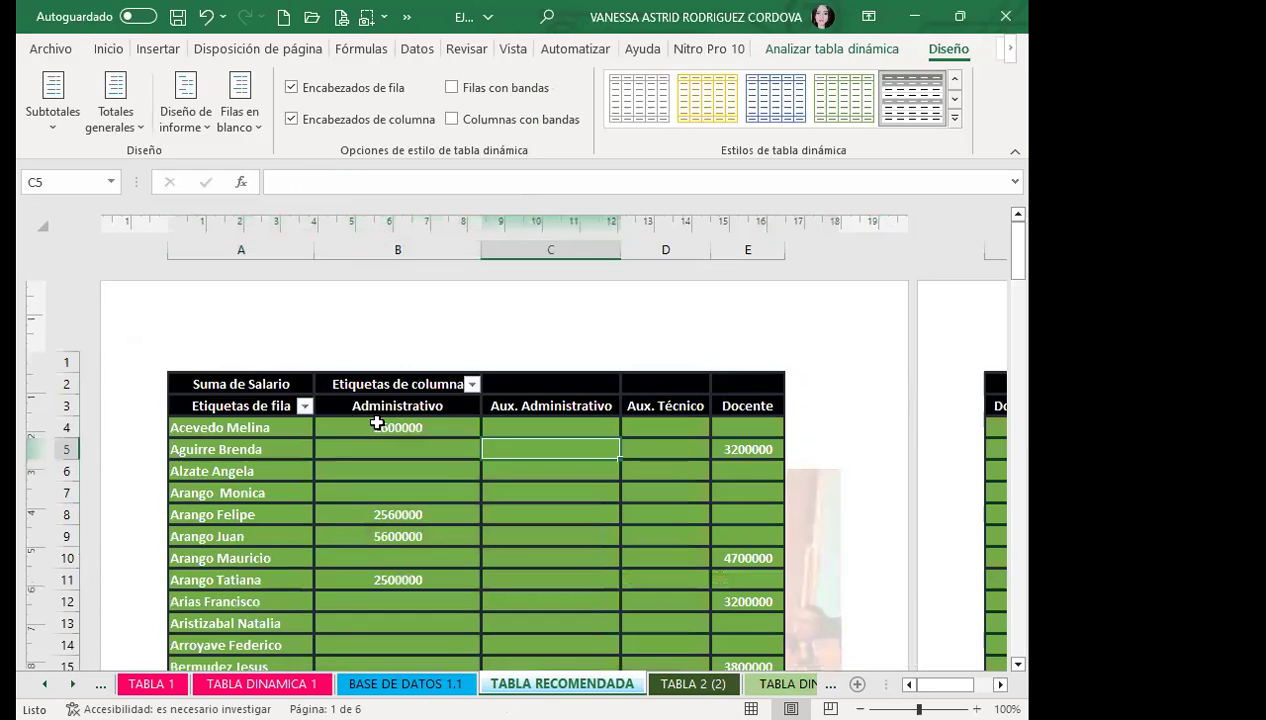
click(331, 470)
Apply the grey pivot style, then colour the employee rows A4:E36 black
click(897, 113)
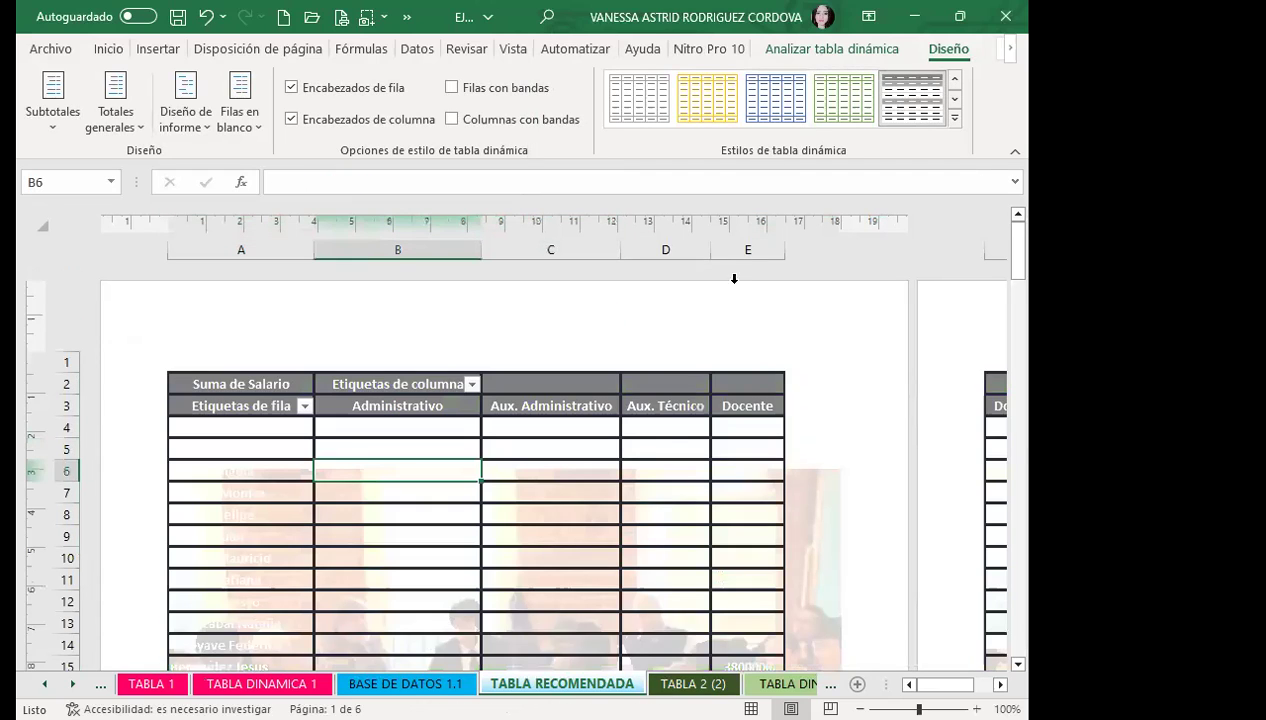
scroll(808, 519, down, 1)
mouse_move(263, 370)
mouse_down()
mouse_move(760, 640)
mouse_move(729, 673)
mouse_up()
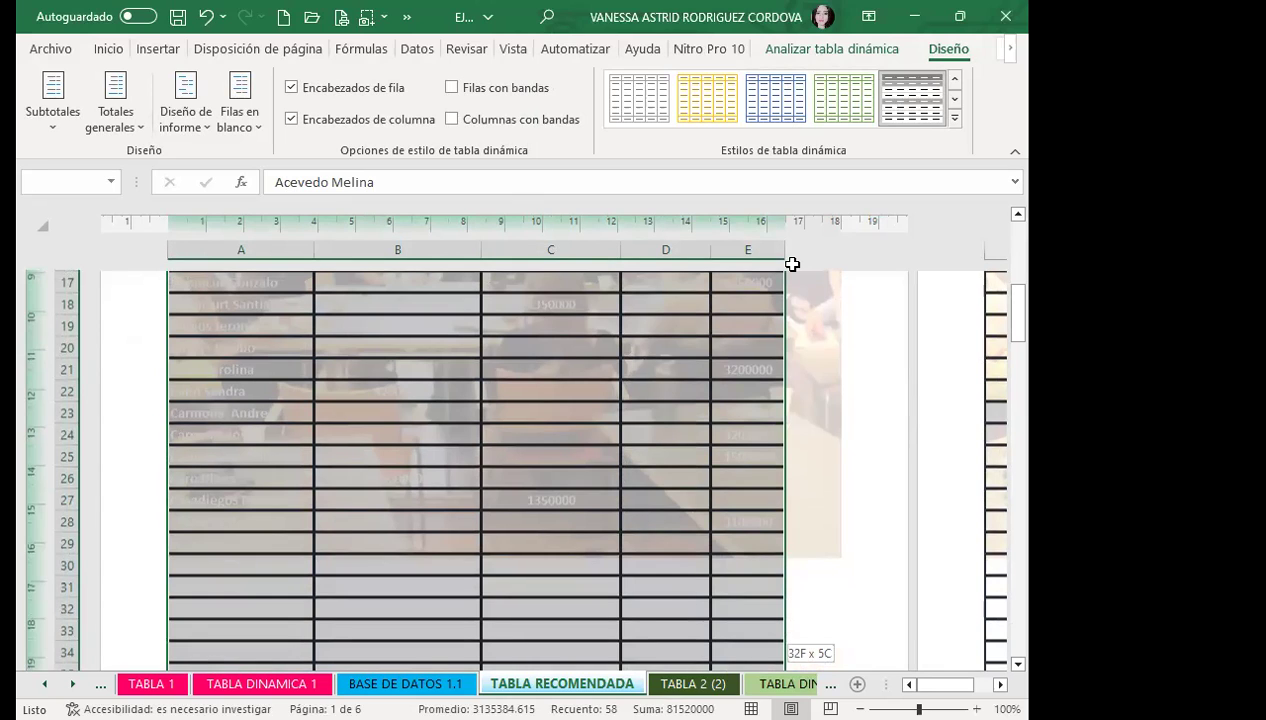
drag(792, 264, 458, 370)
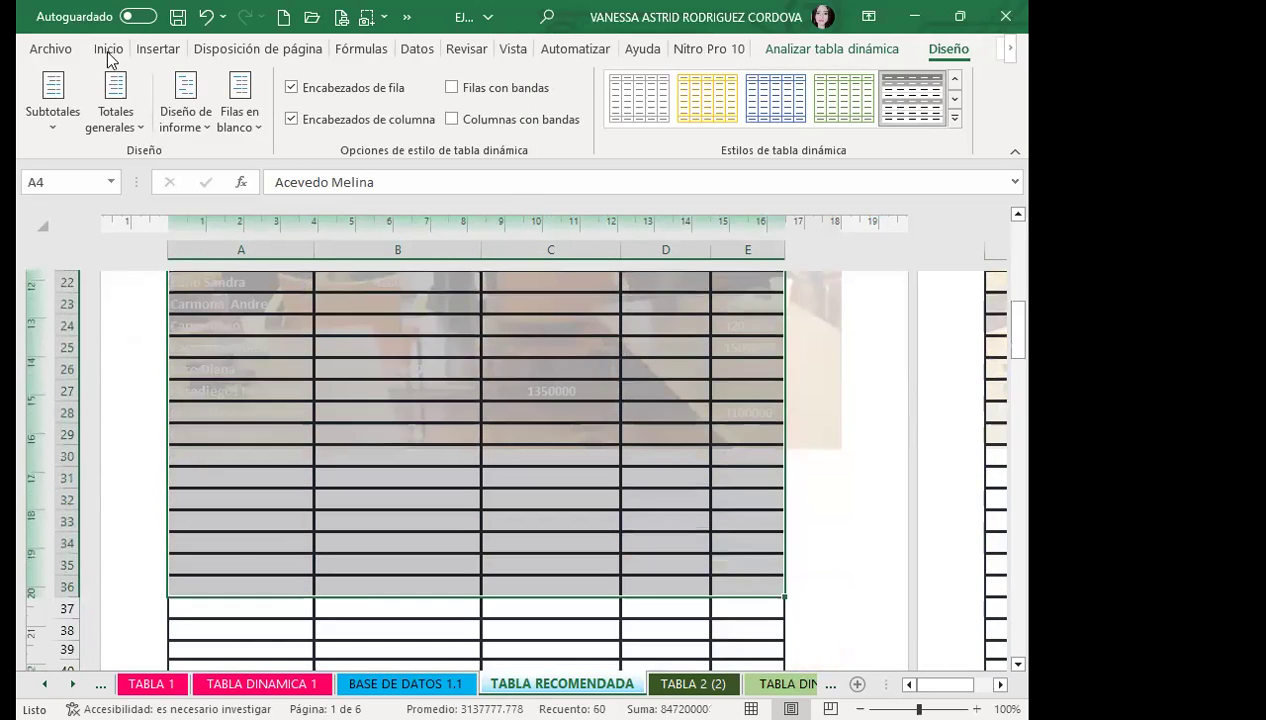
click(108, 48)
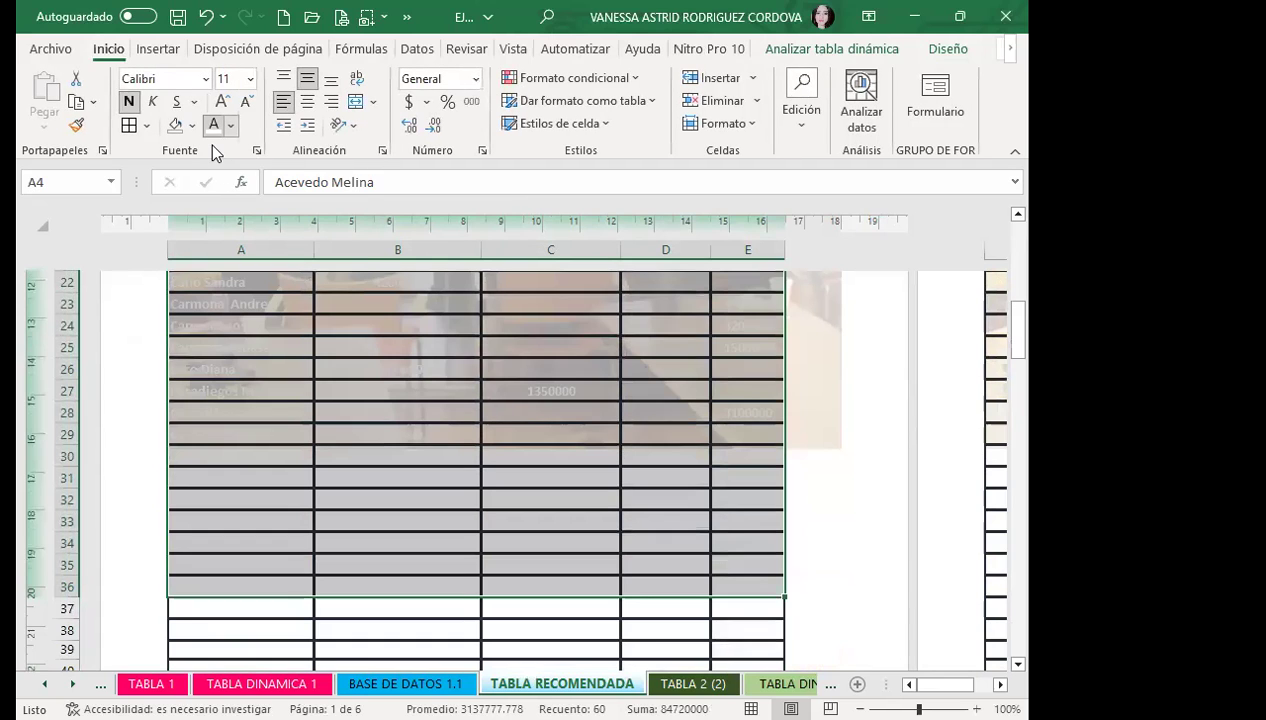
click(230, 125)
click(231, 207)
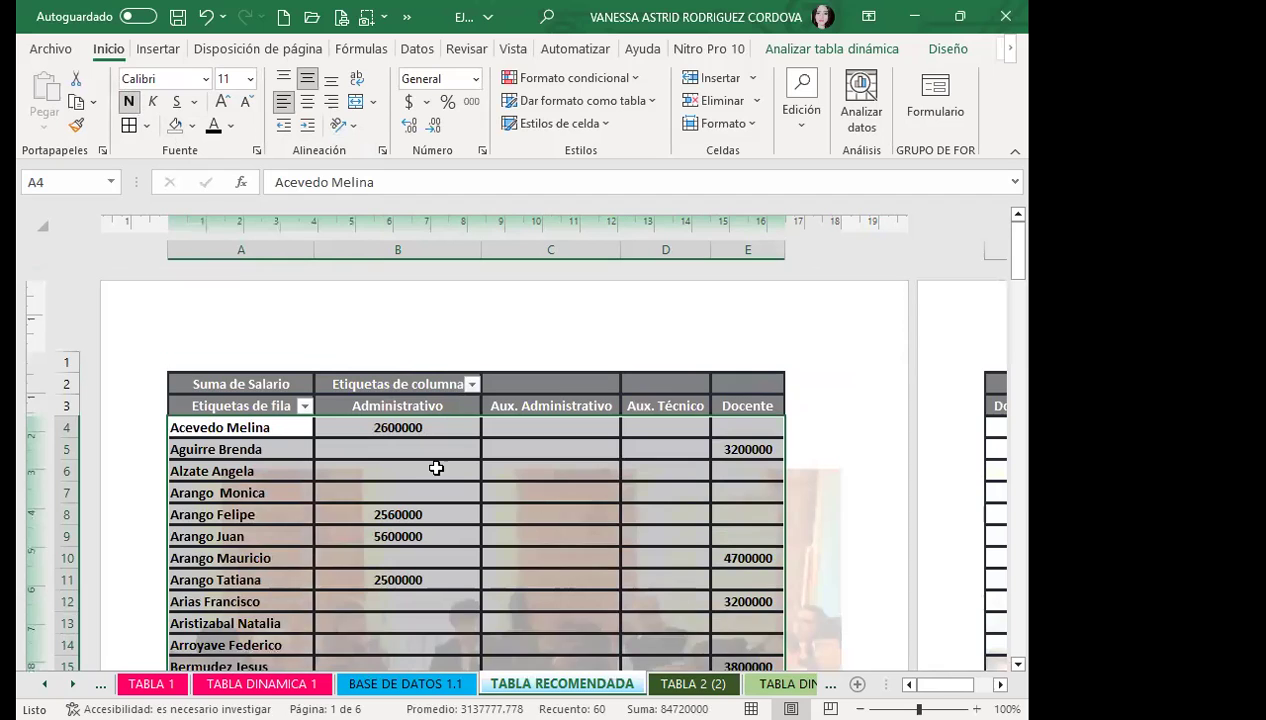
Deselect and scroll to check the black names and salaries over the watermark
click(636, 495)
scroll(638, 515, down, 5)
scroll(640, 536, down, 4)
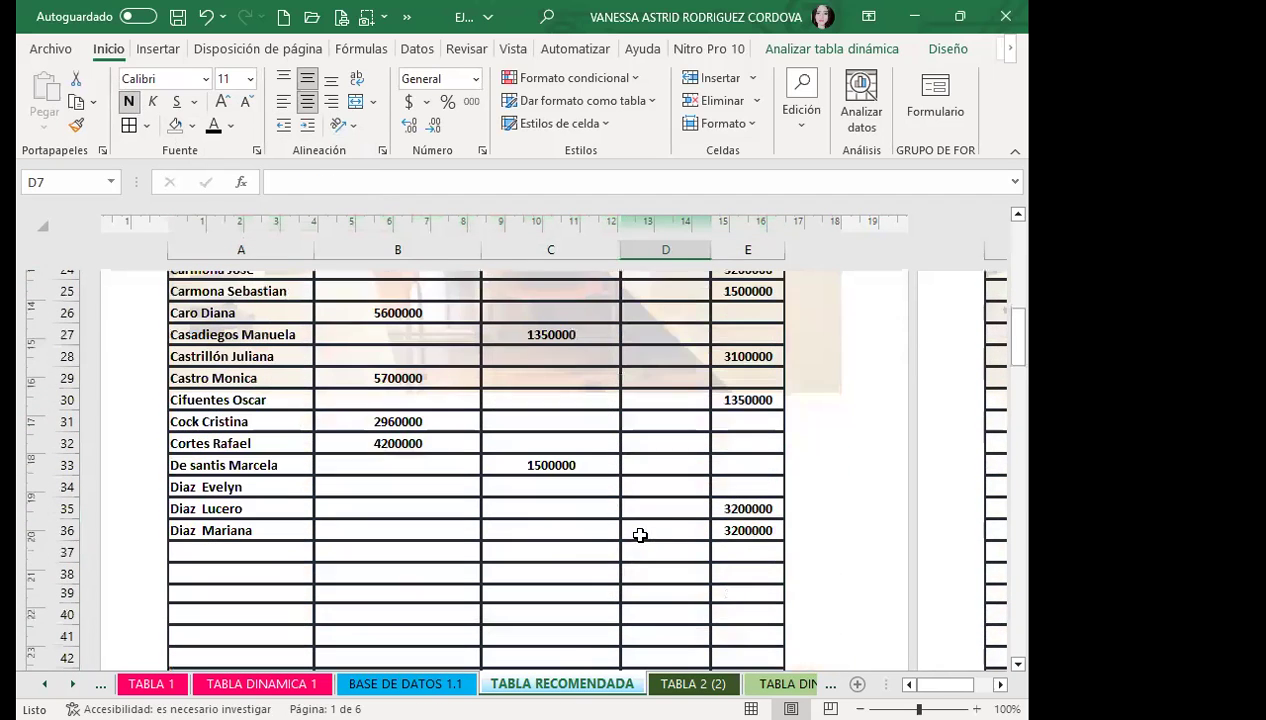
click(605, 397)
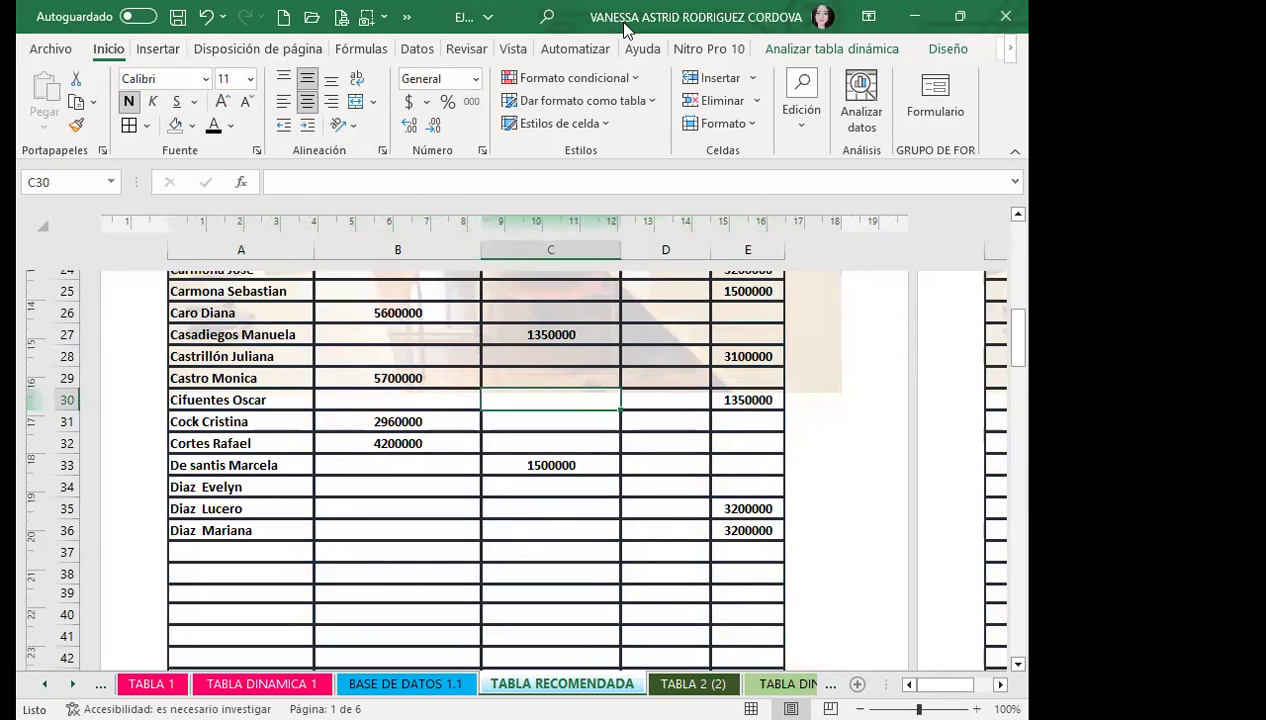
click(830, 50)
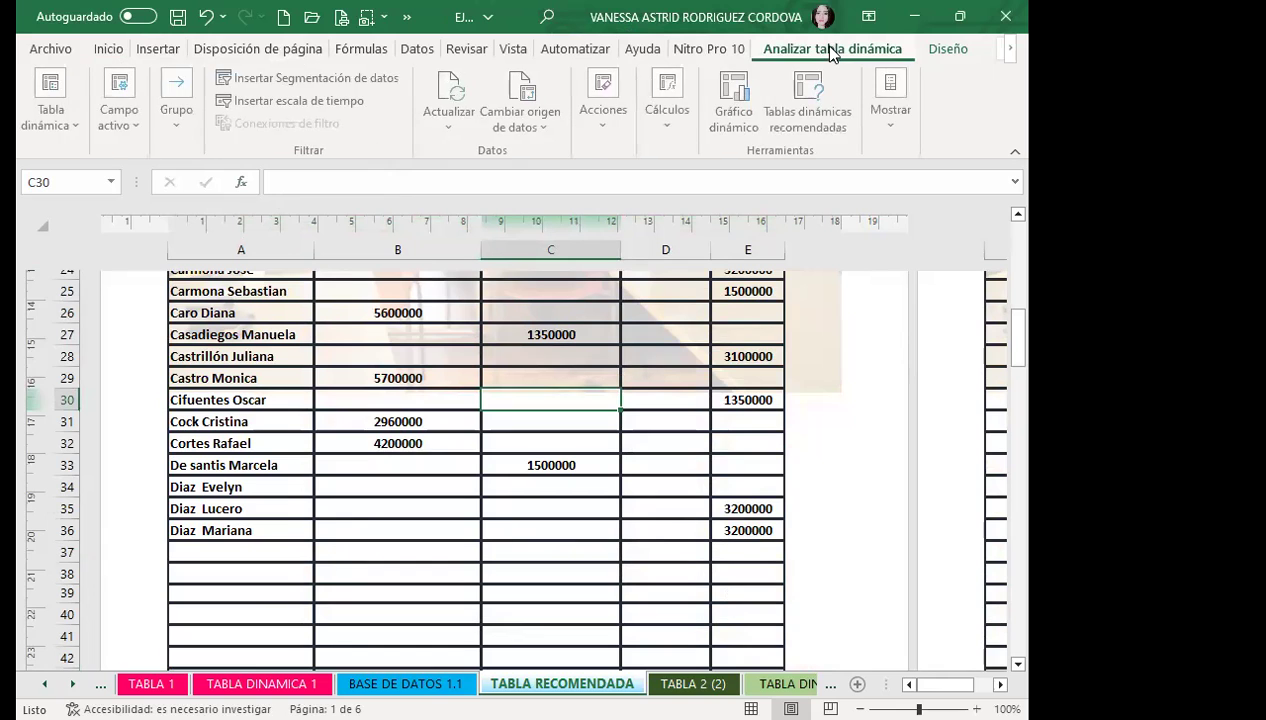
click(932, 50)
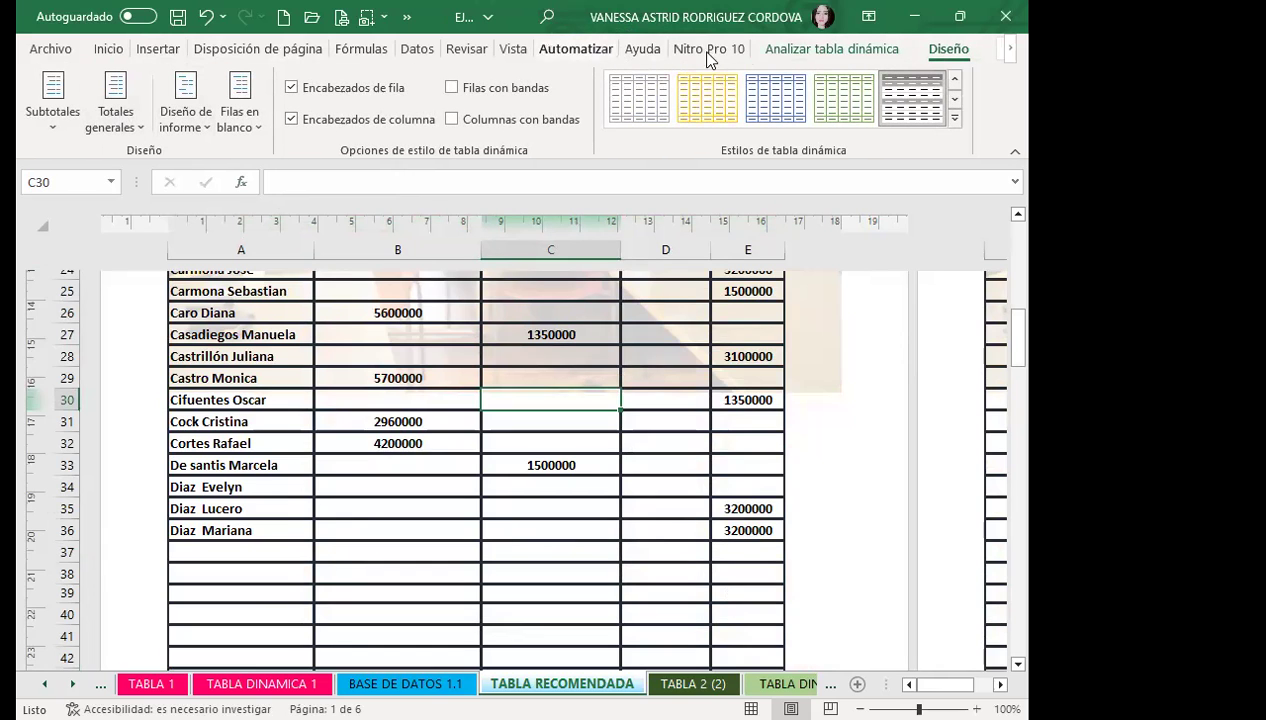
click(513, 49)
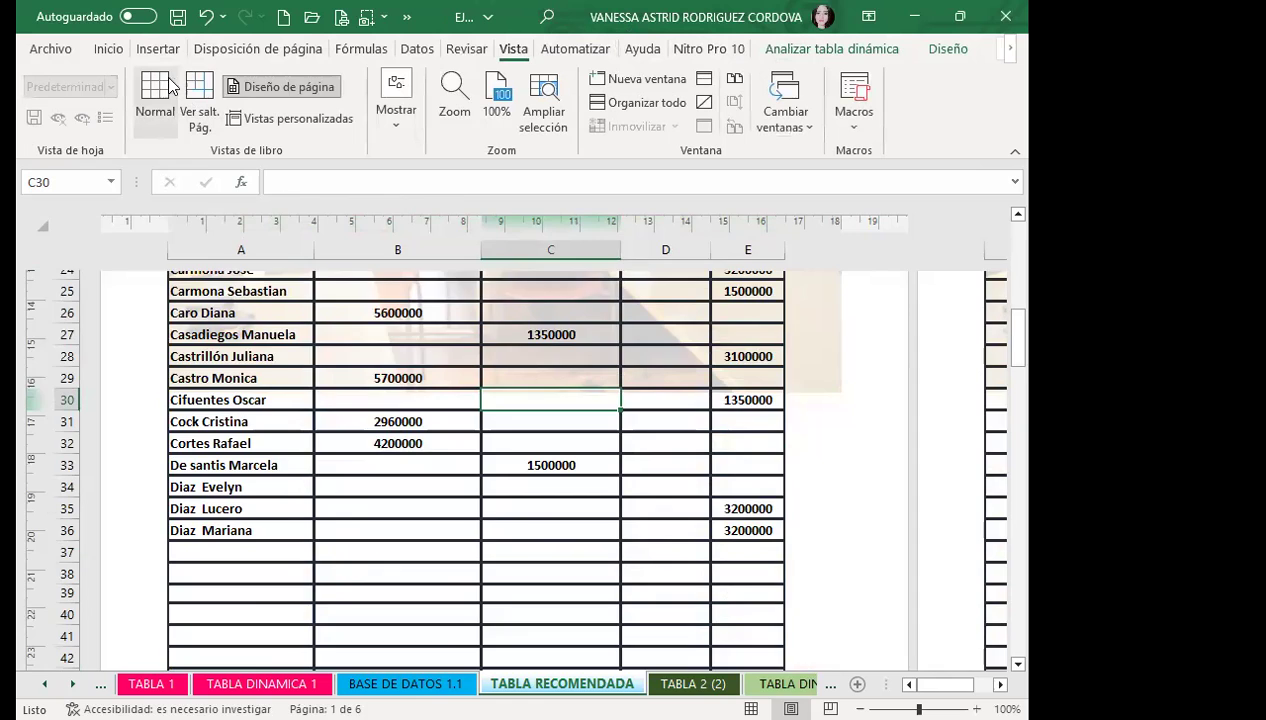
click(155, 100)
scroll(535, 471, up, 4)
scroll(580, 367, up, 4)
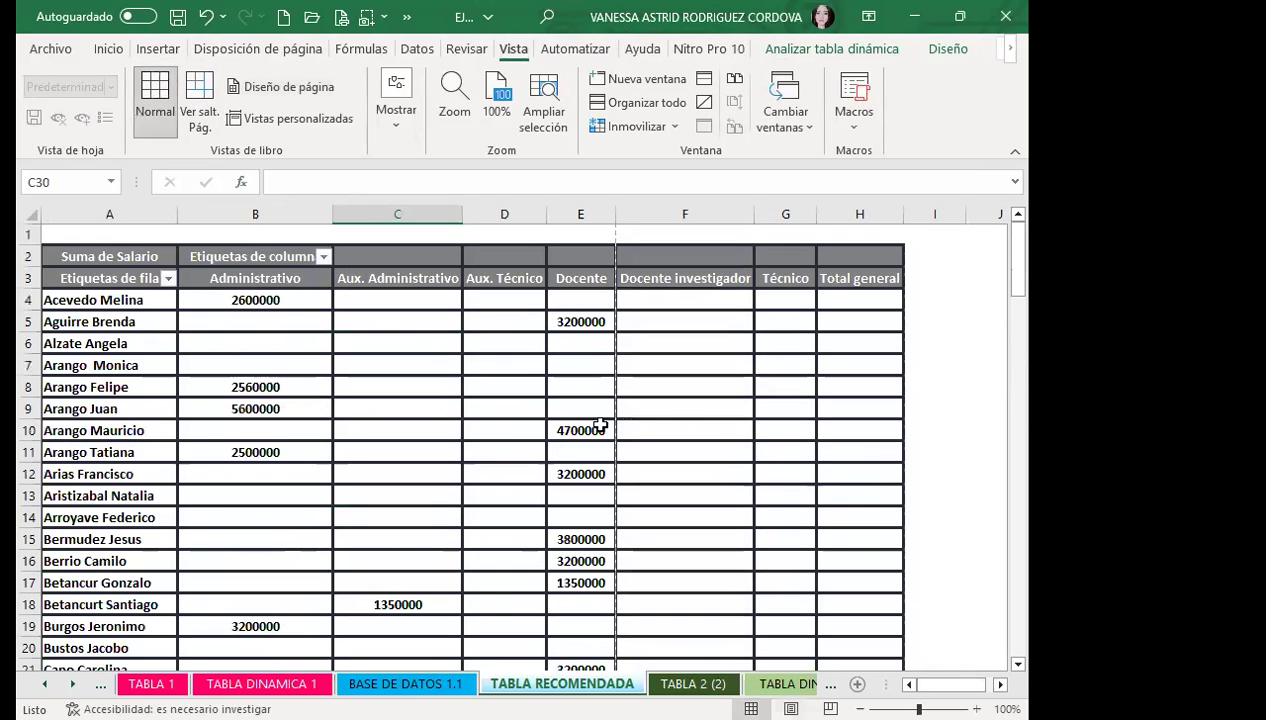
click(681, 408)
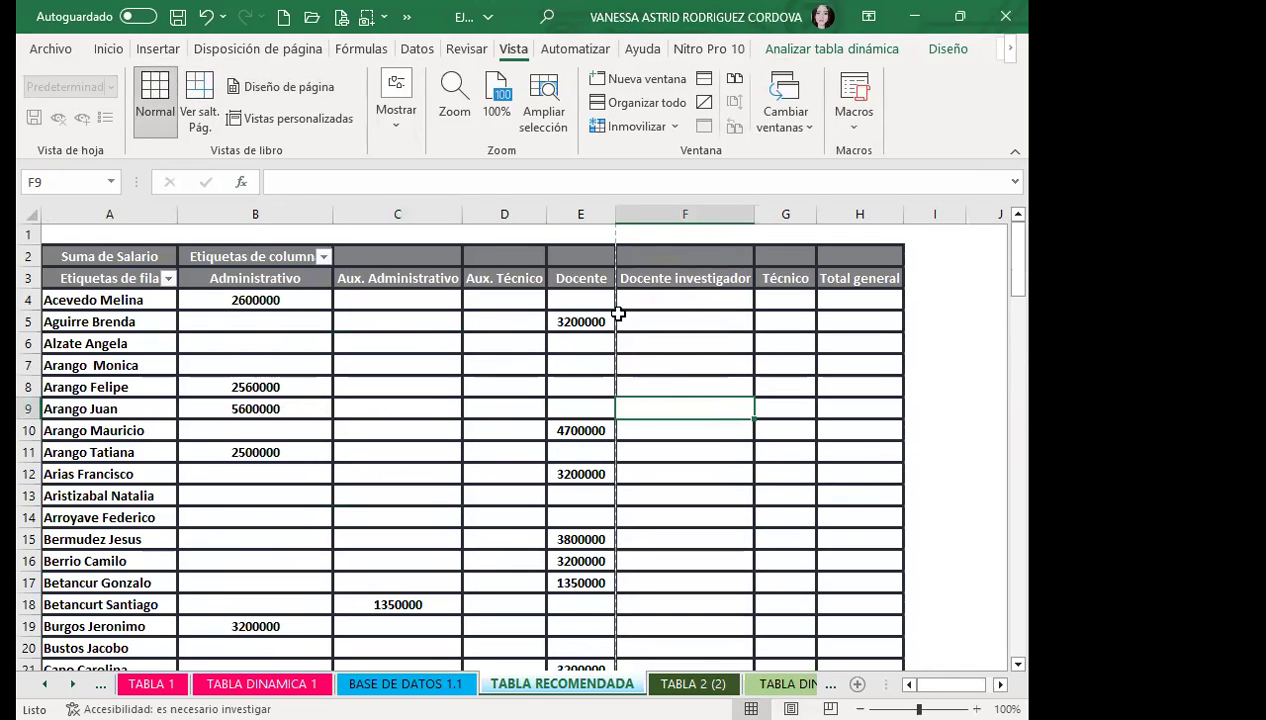
click(456, 364)
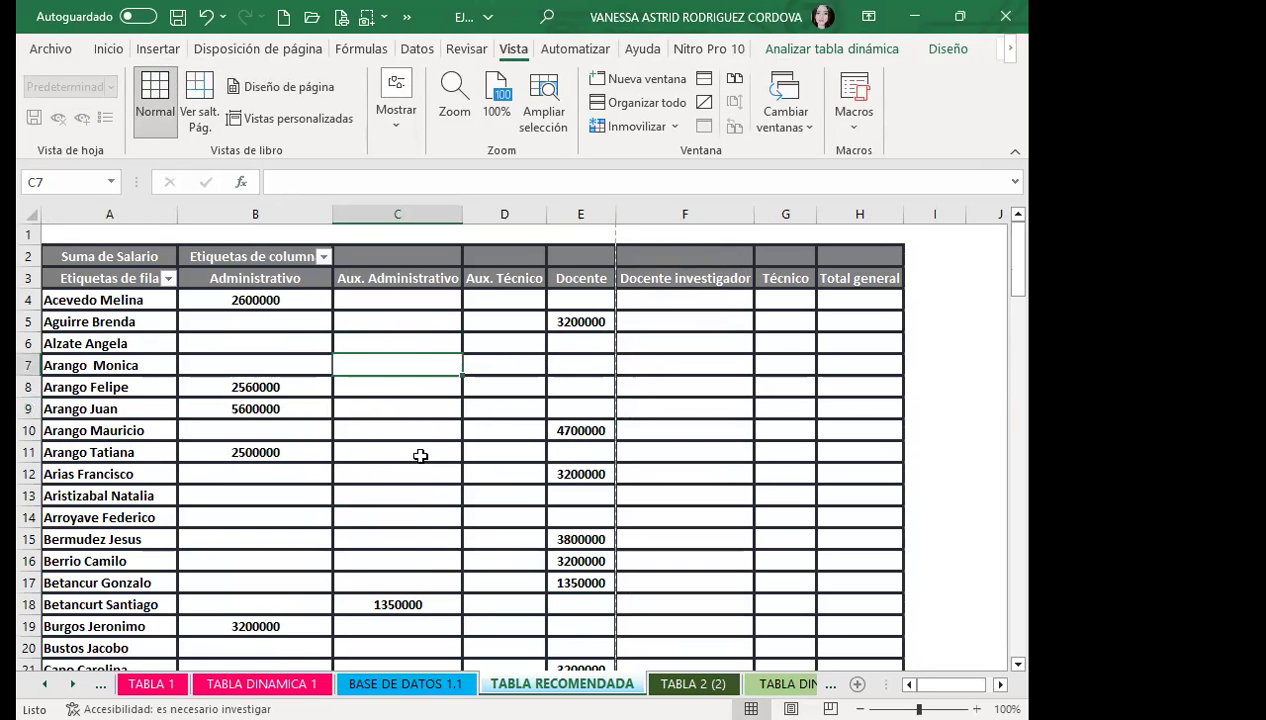
scroll(430, 480, down, 2)
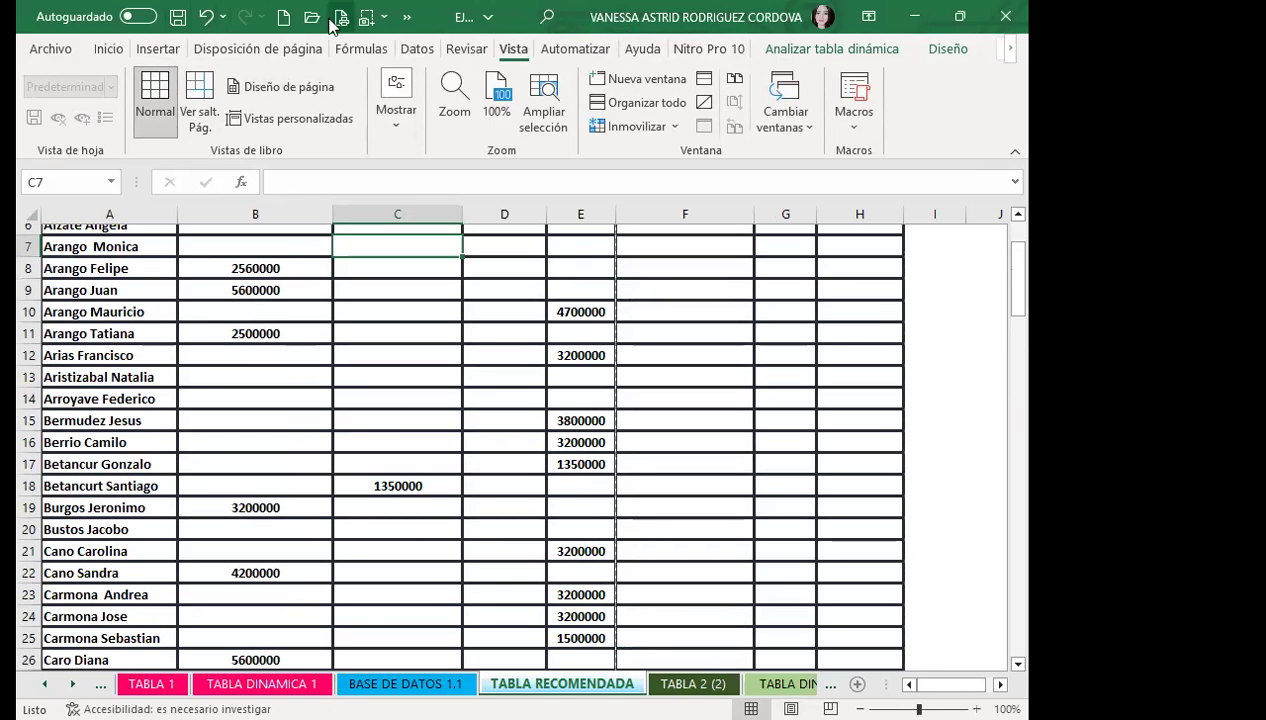
click(279, 17)
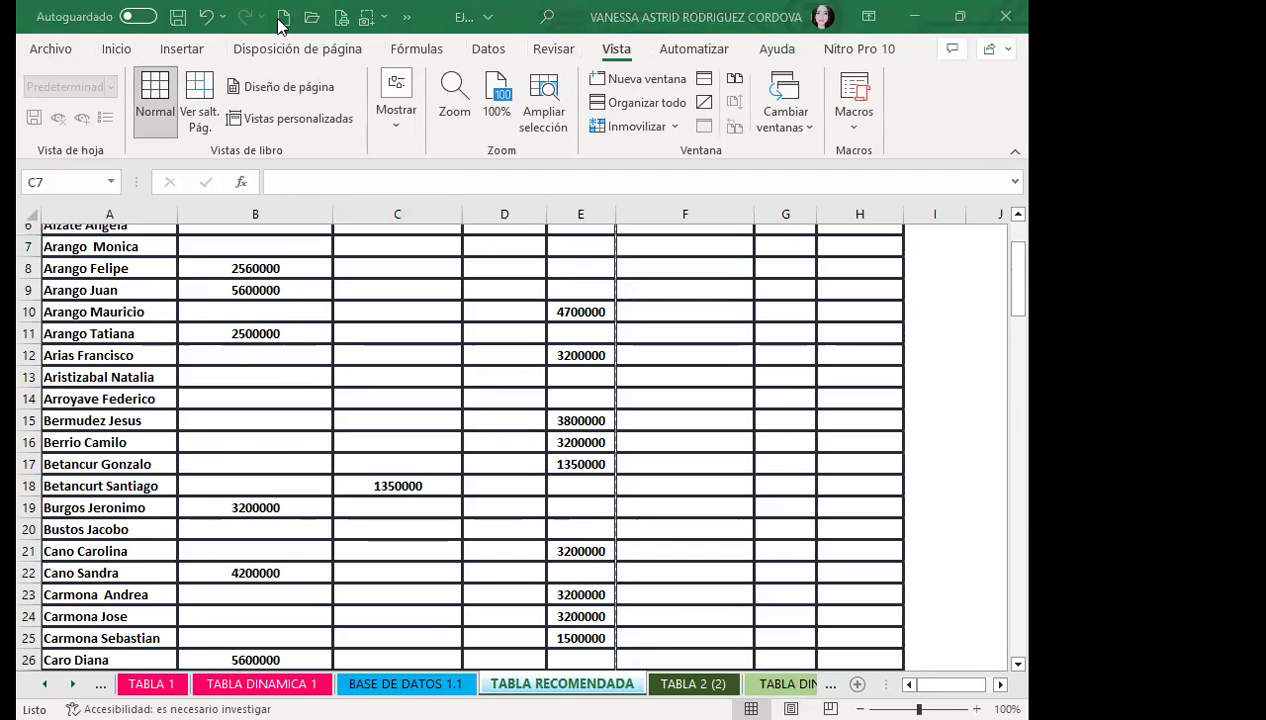
Open the print preview from the Quick Access Toolbar
click(340, 18)
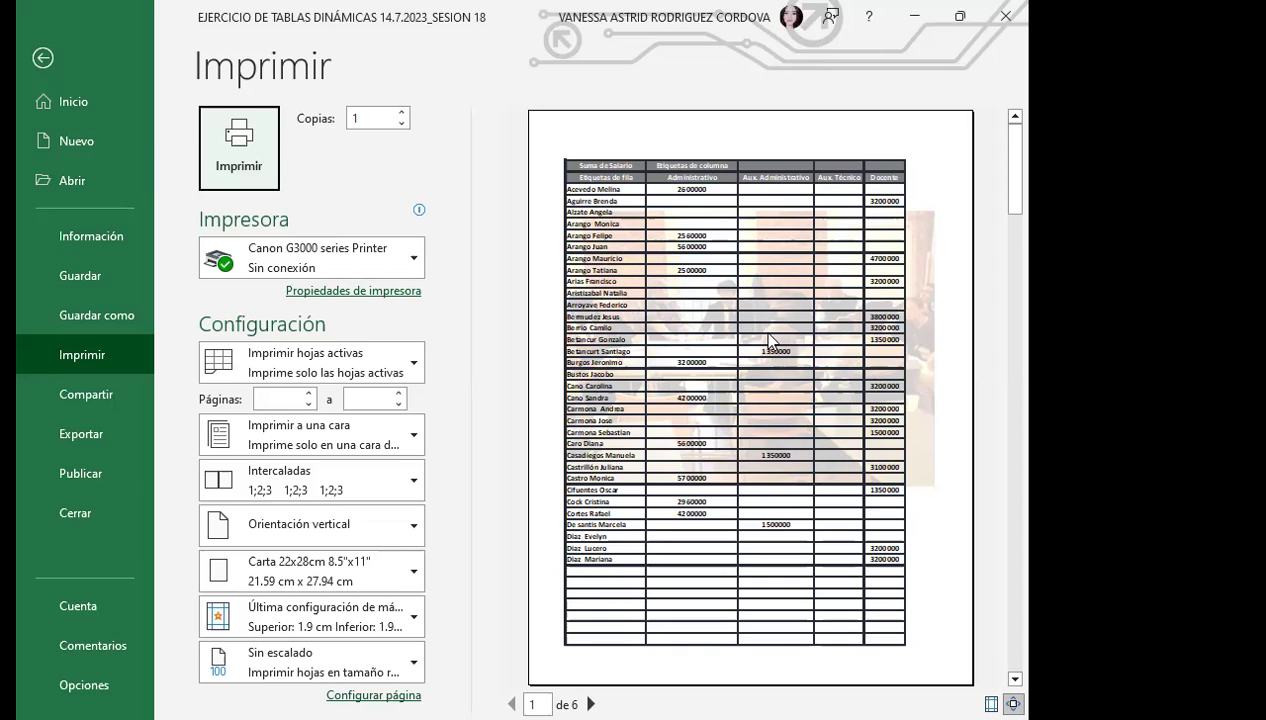
Set the page orientation to landscape (Orientación horizontal)
click(306, 520)
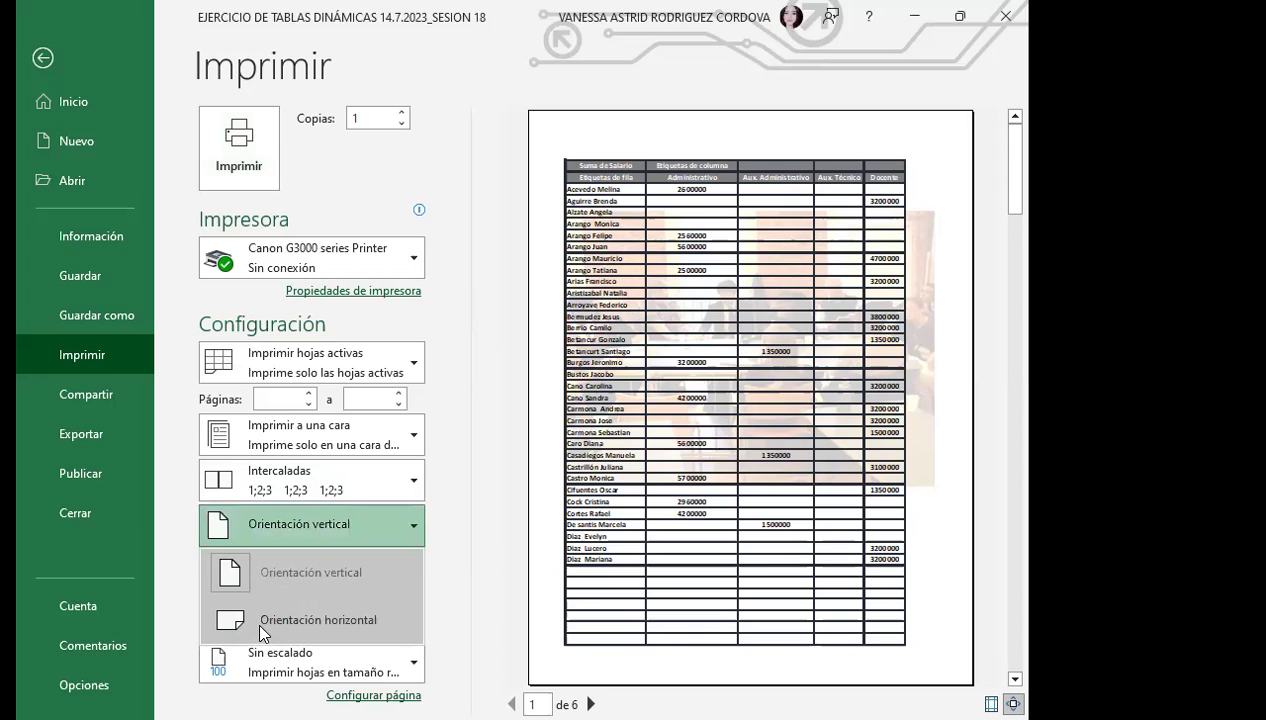
click(258, 625)
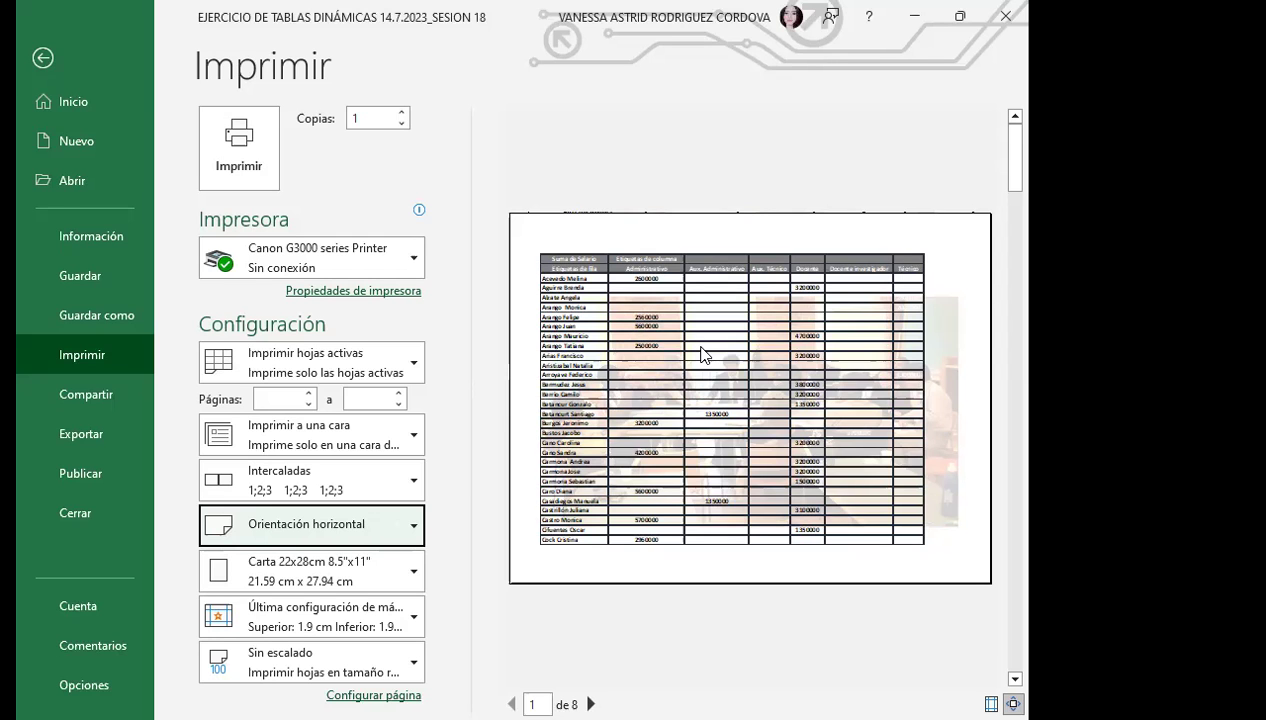
Back on the sheet, select F4:H118 covering Docente investigador, Técnico and Total general
click(41, 60)
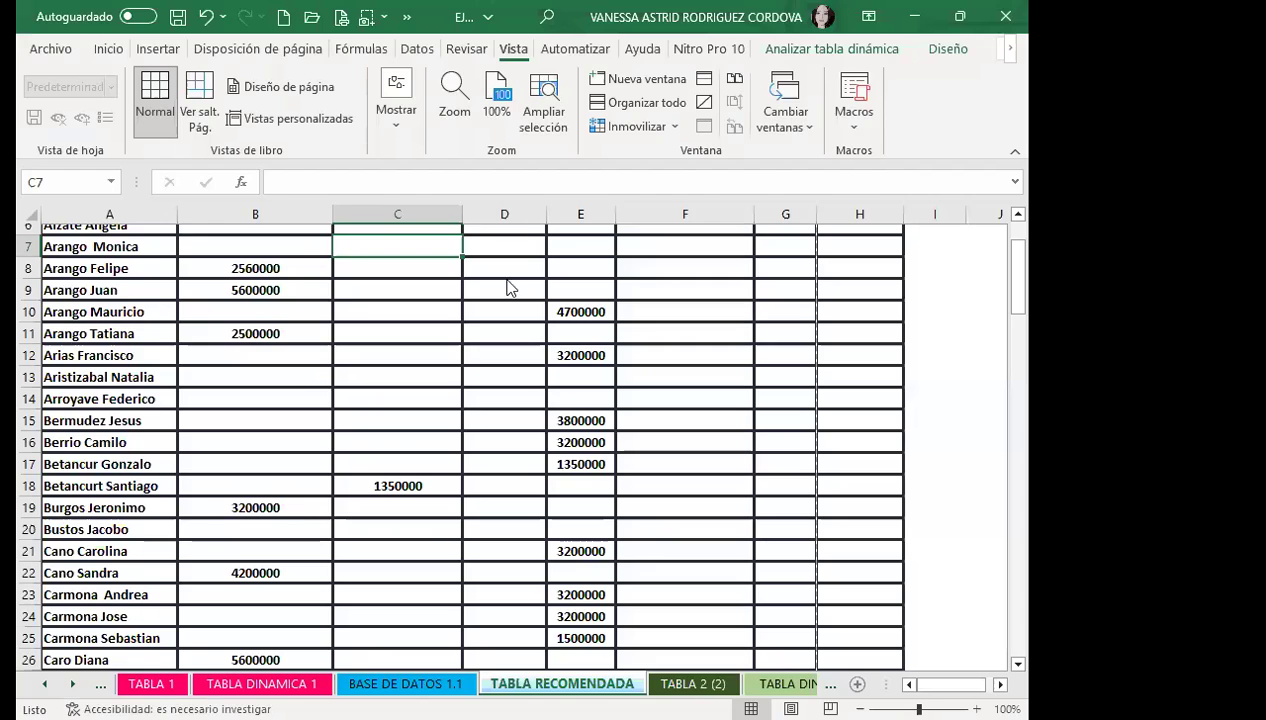
scroll(400, 410, up, 2)
click(426, 390)
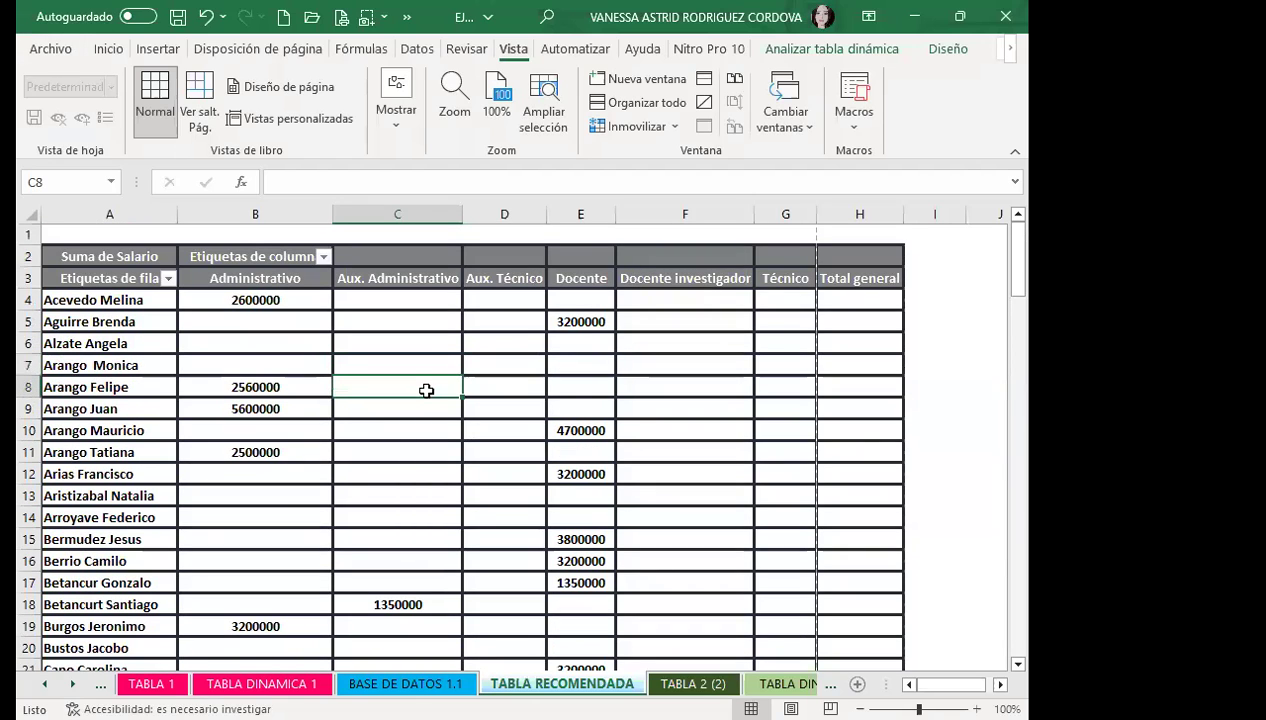
mouse_move(641, 308)
mouse_down()
mouse_move(860, 630)
mouse_move(850, 673)
mouse_move(860, 645)
mouse_up()
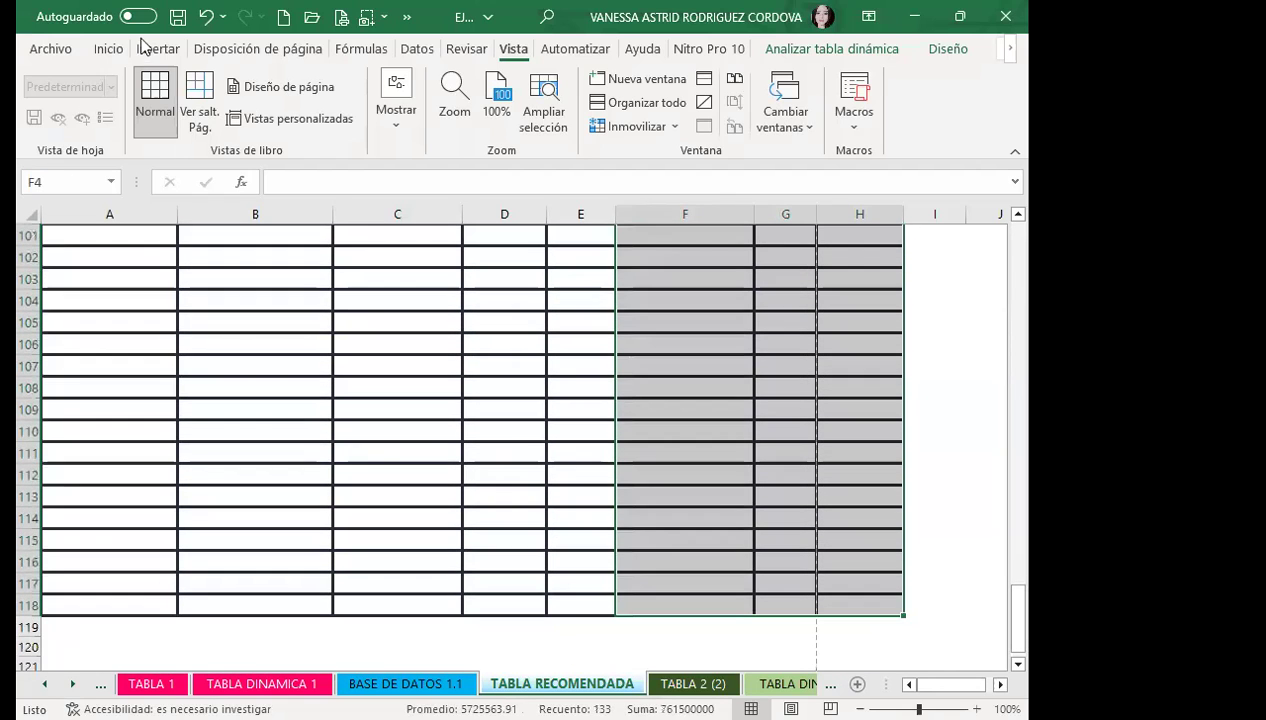
click(110, 48)
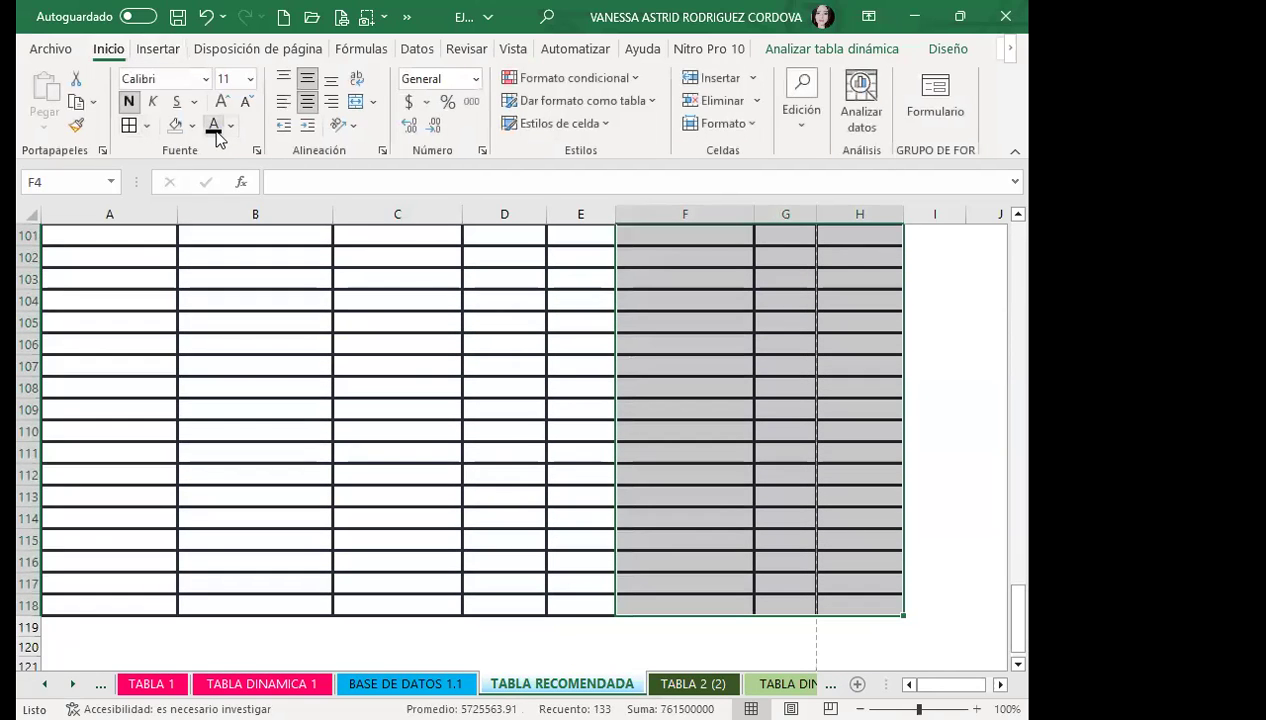
Make header row 3 about 30 points tall and narrow the Aux. Administrativo column
scroll(700, 380, up, 20)
click(700, 382)
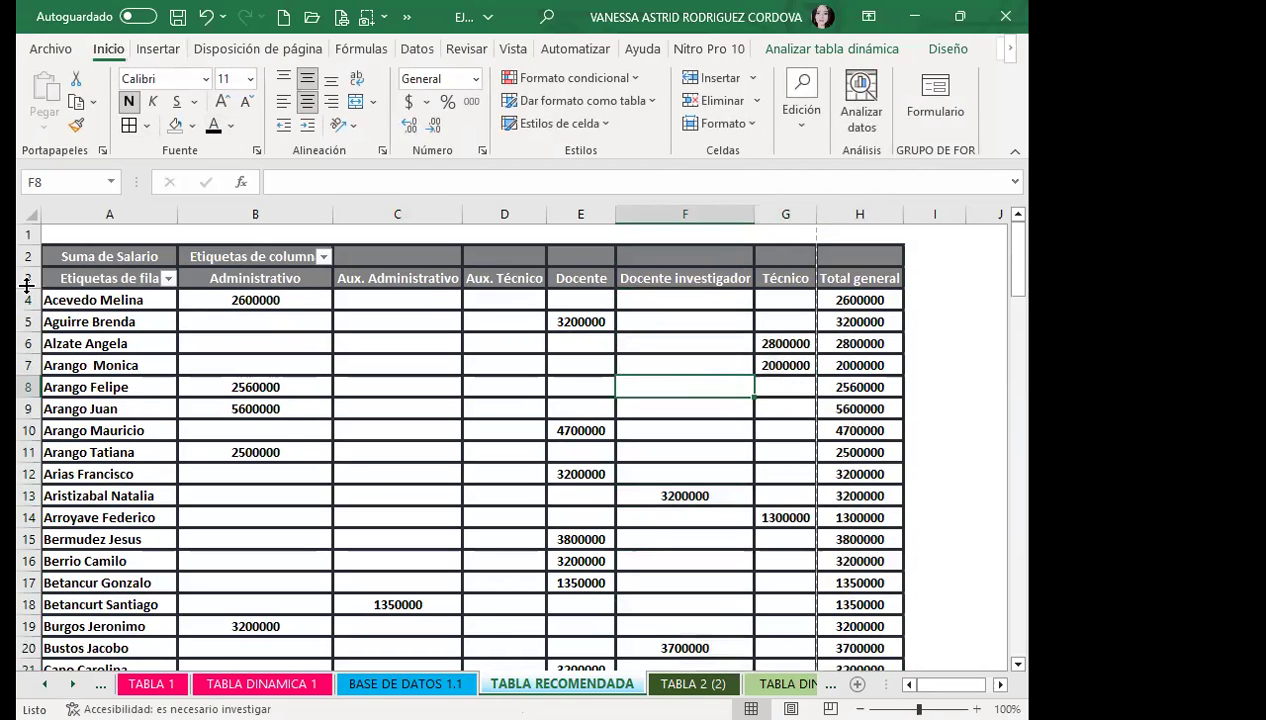
drag(27, 289, 27, 304)
drag(462, 214, 449, 216)
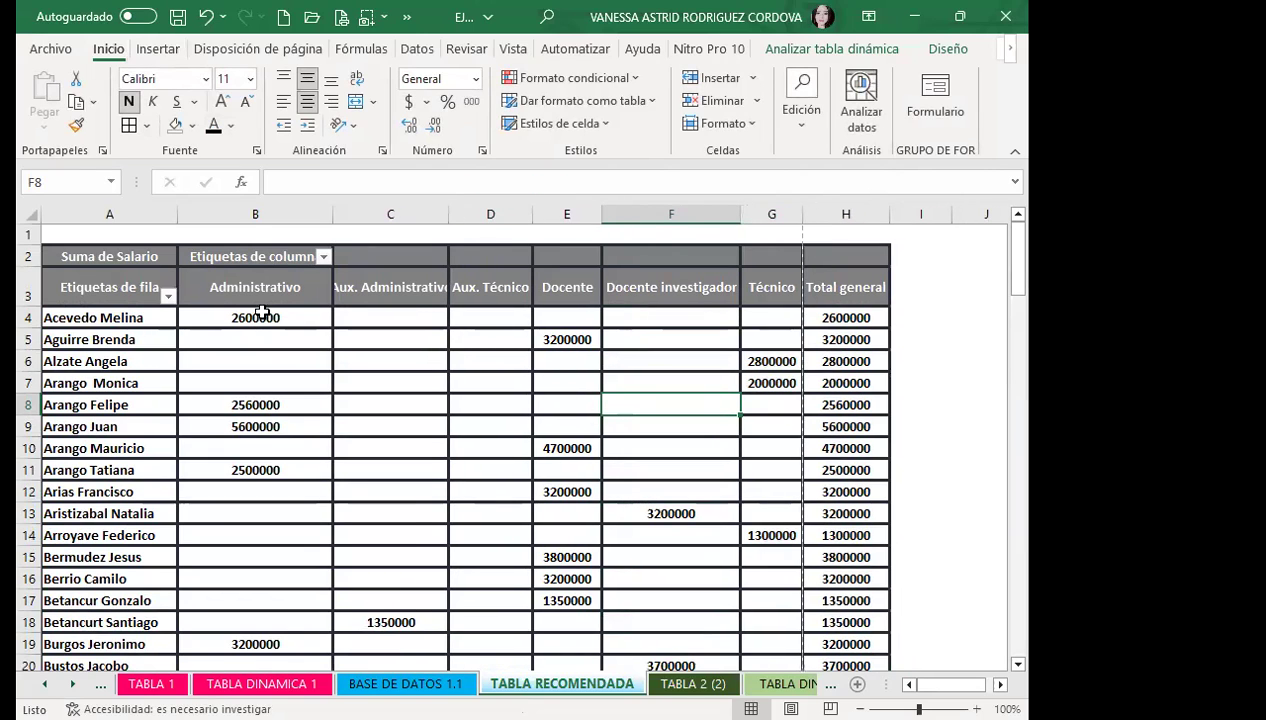
Wrap the A3:H3 header labels and narrow the Aux. Técnico column
drag(90, 285, 845, 287)
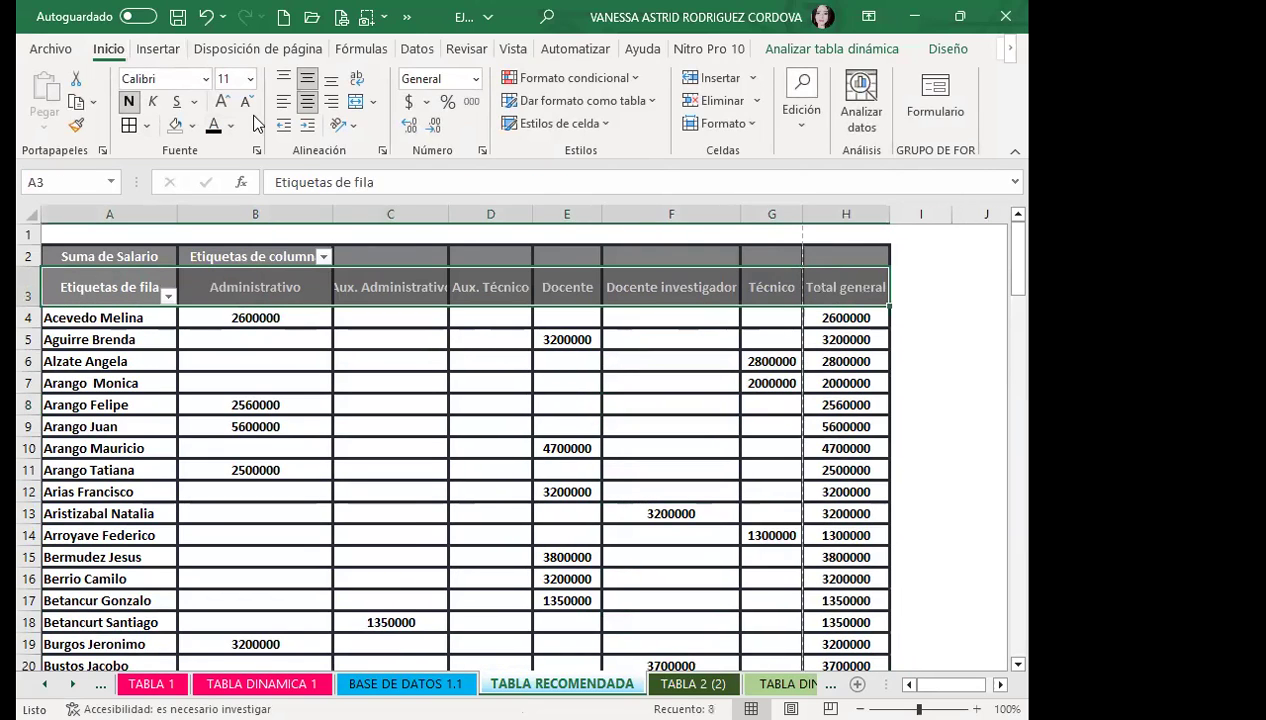
click(356, 79)
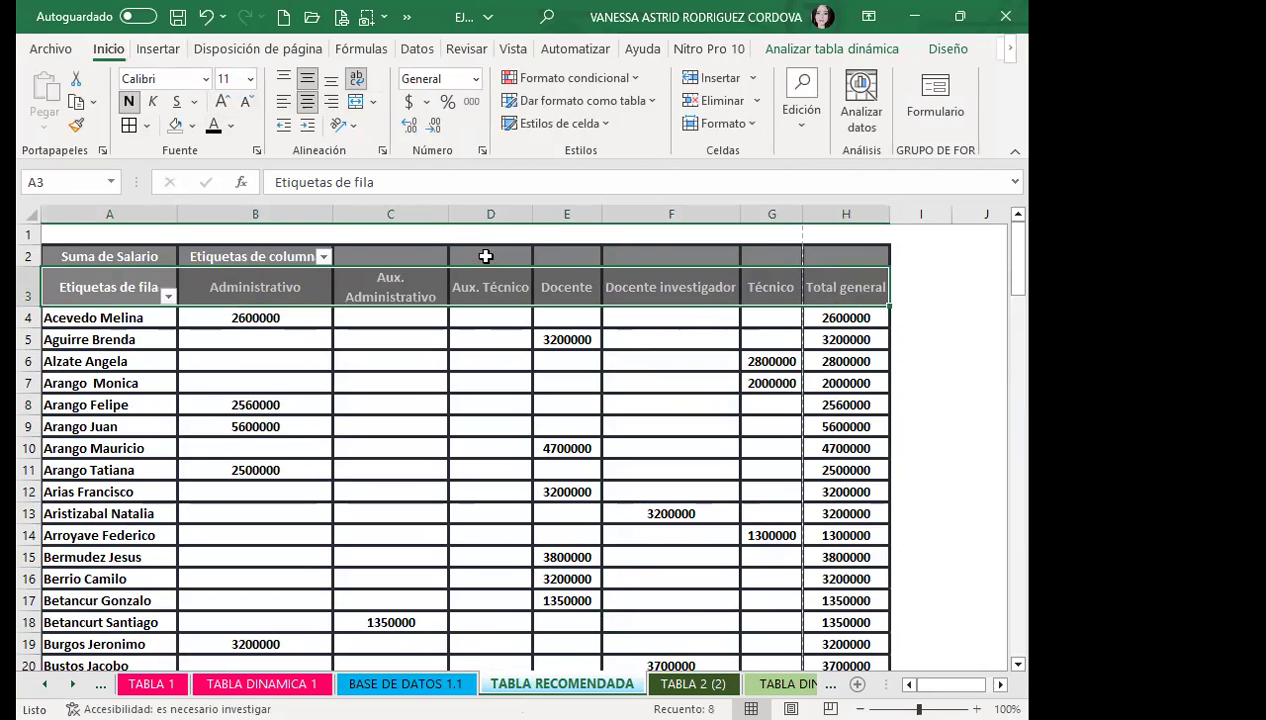
drag(533, 214, 511, 214)
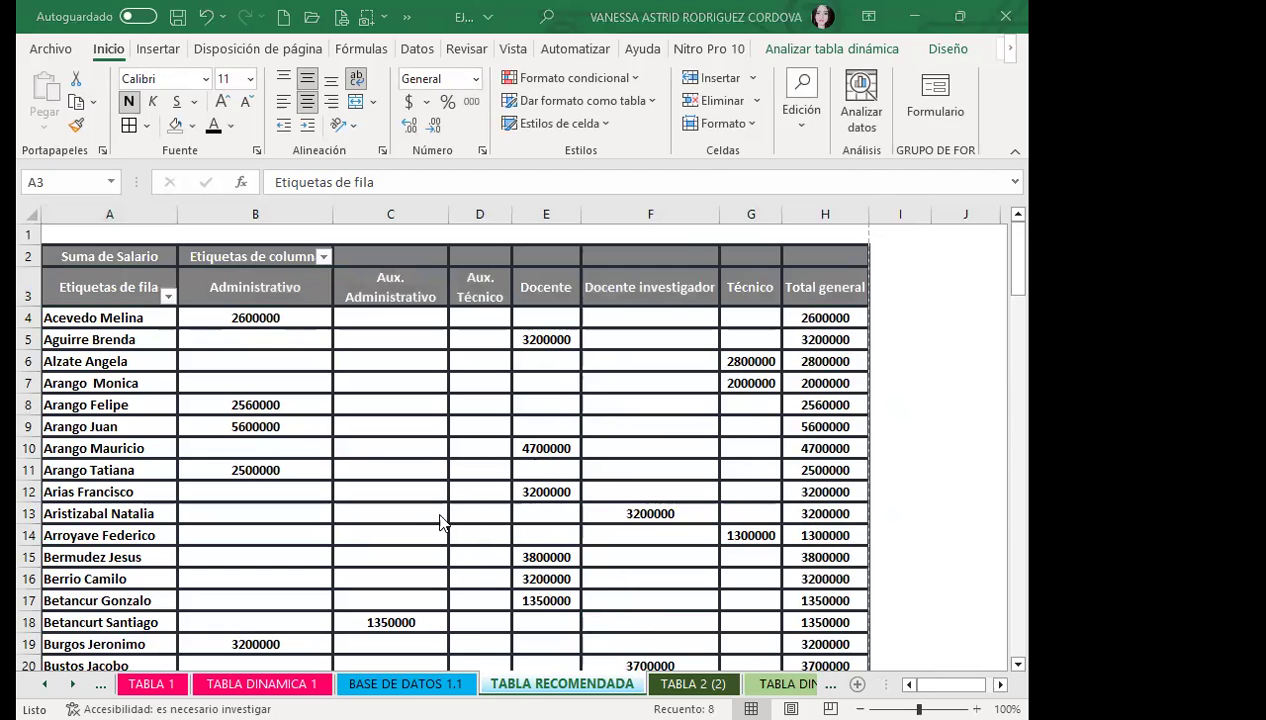
scroll(353, 472, down, 4)
scroll(333, 503, down, 4)
scroll(333, 503, down, 2)
scroll(333, 505, down, 6)
scroll(333, 503, down, 7)
scroll(333, 503, down, 6)
scroll(333, 503, down, 7)
scroll(420, 470, up, 9)
scroll(432, 463, up, 10)
scroll(432, 463, up, 8)
scroll(434, 460, up, 9)
scroll(434, 460, up, 1)
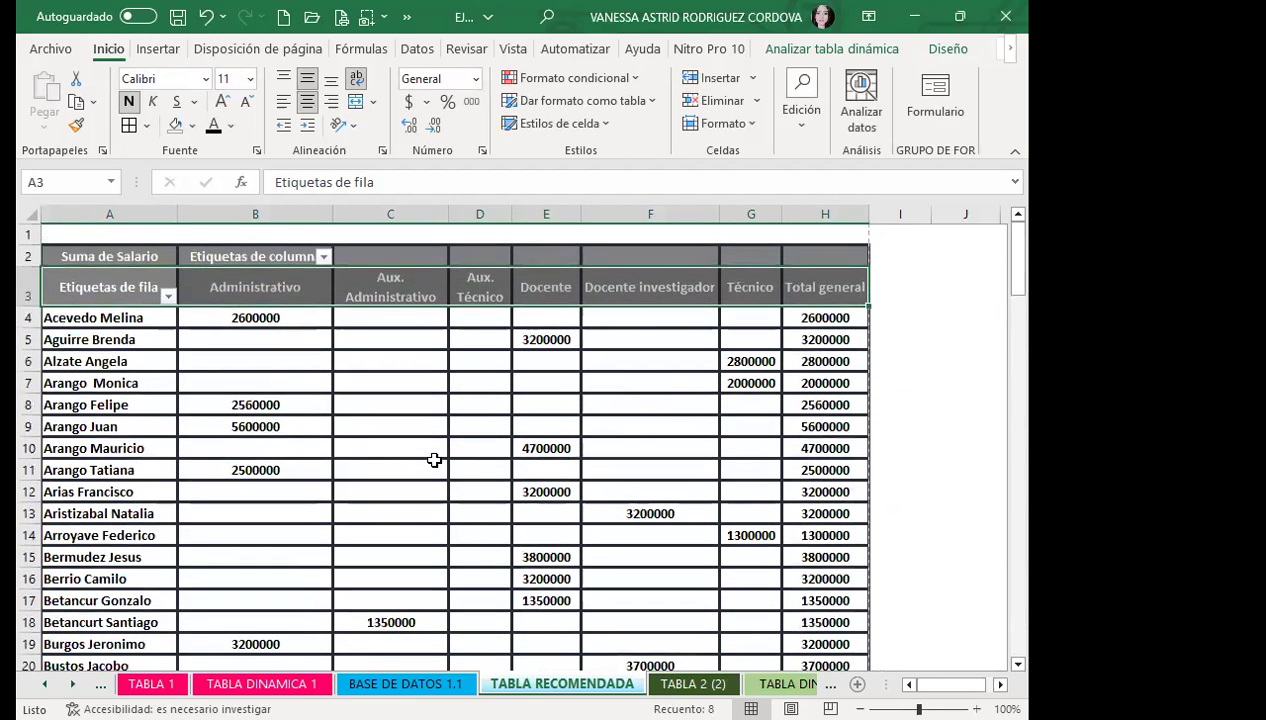
click(435, 466)
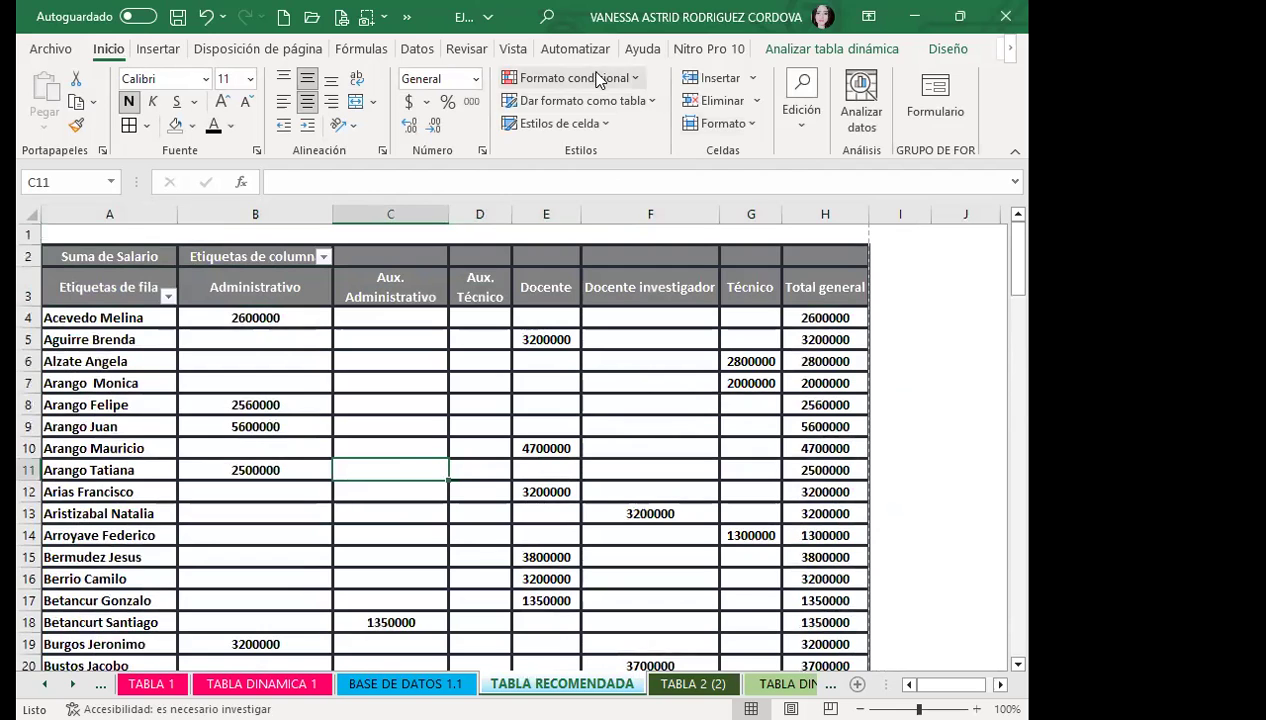
Switch to Page Layout view and scroll through the page over the faded photo
click(512, 49)
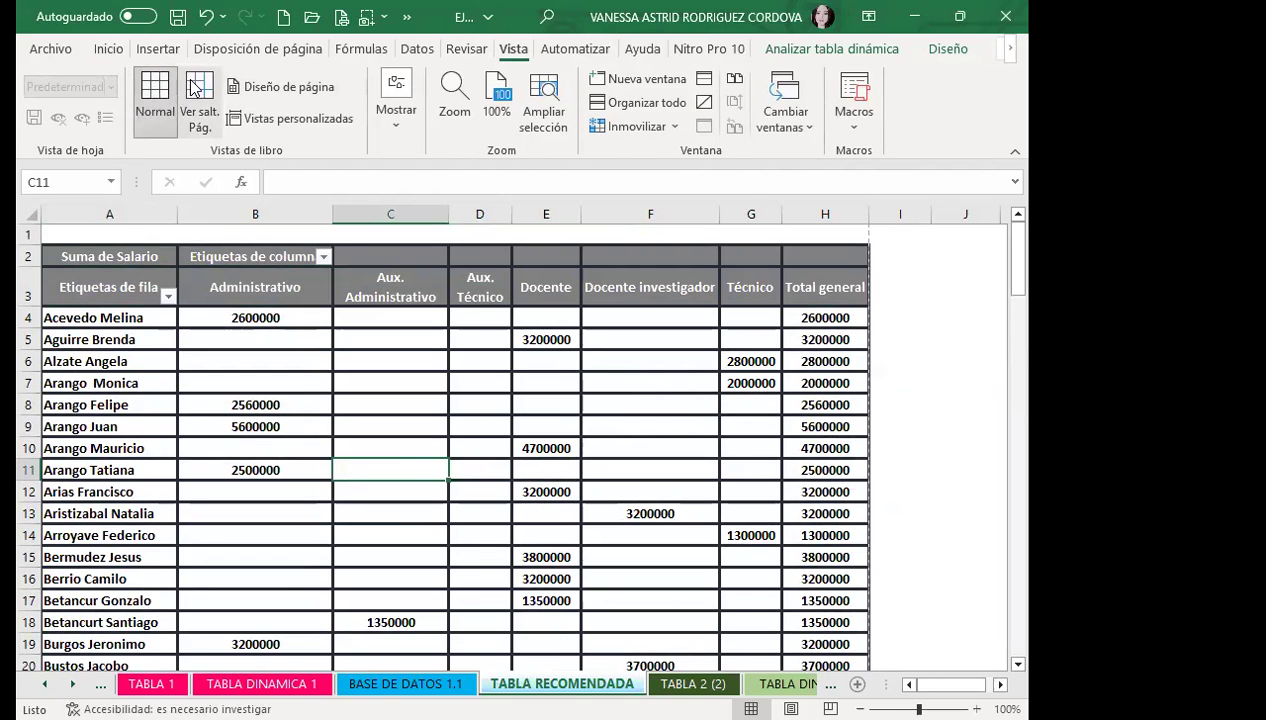
click(271, 88)
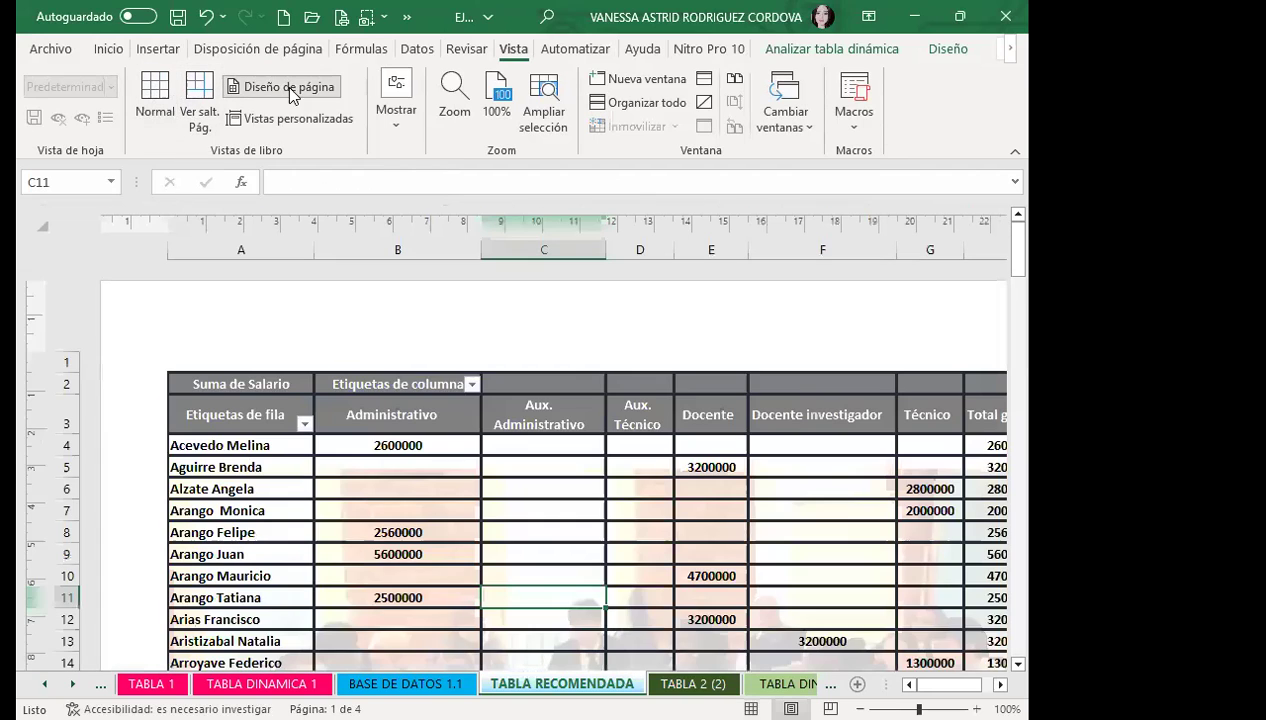
scroll(719, 526, down, 4)
scroll(720, 523, down, 4)
scroll(720, 523, up, 4)
scroll(616, 434, up, 5)
scroll(616, 432, up, 1)
scroll(610, 570, down, 2)
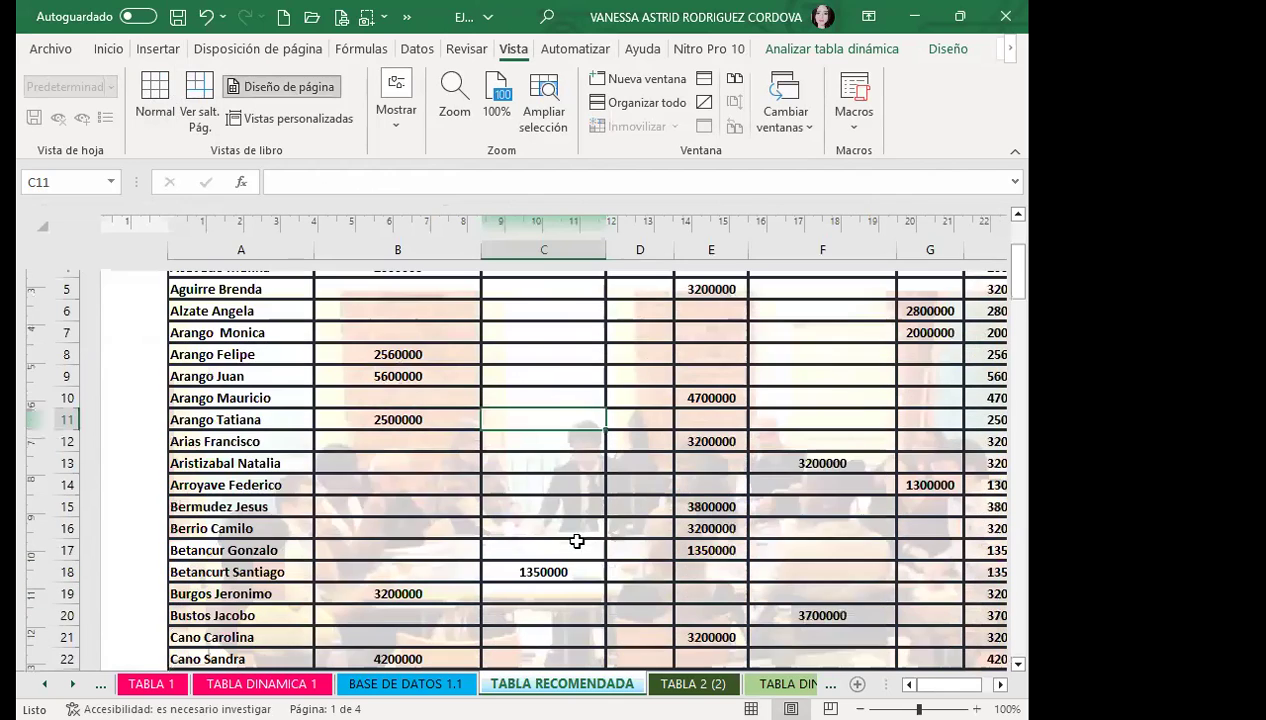
scroll(550, 443, up, 3)
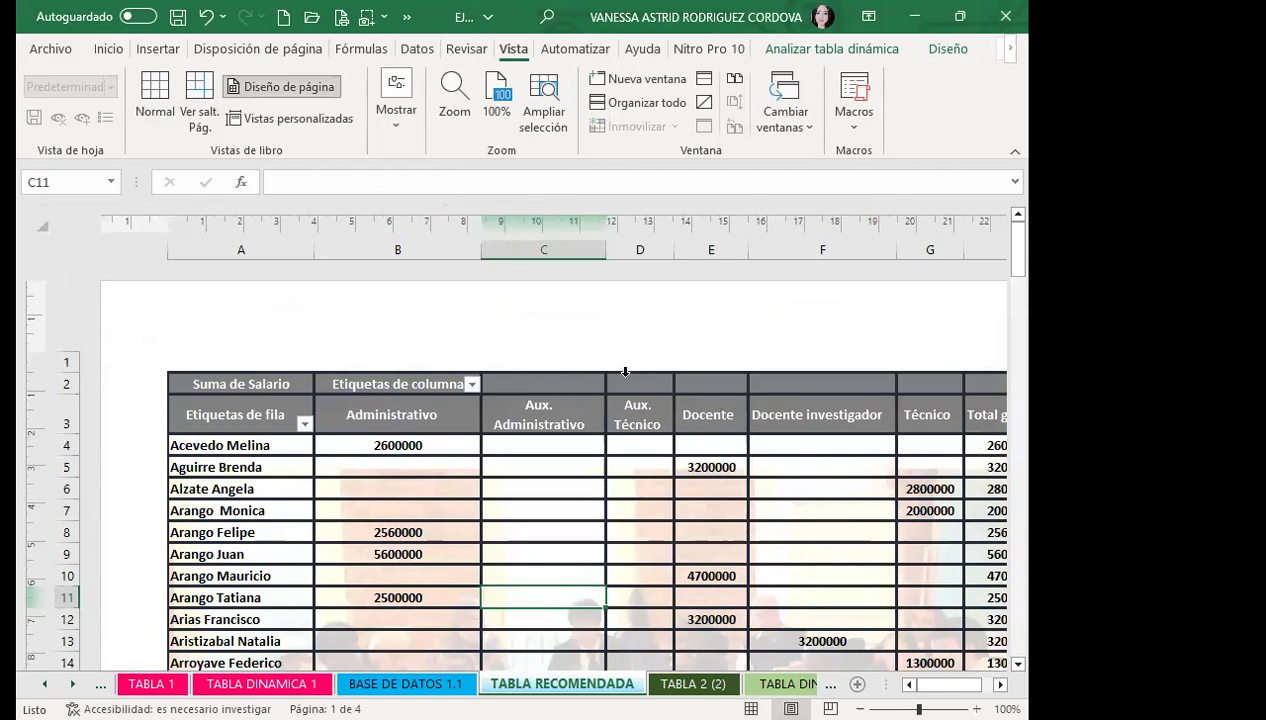
Return to Normal view and inspect empty salary cells in the pivot
click(165, 95)
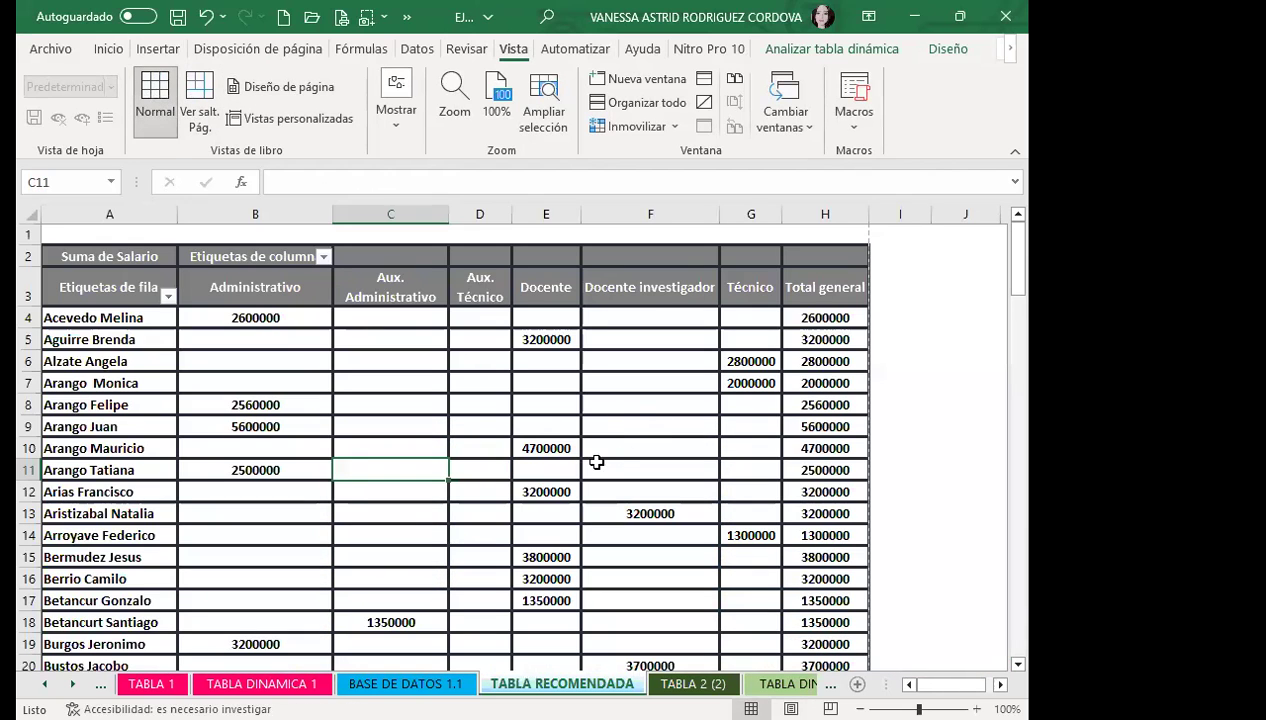
click(410, 516)
scroll(410, 516, down, 4)
scroll(410, 516, down, 5)
scroll(410, 516, down, 9)
scroll(410, 516, down, 6)
scroll(410, 516, up, 6)
scroll(410, 516, up, 9)
scroll(410, 516, up, 10)
click(412, 465)
click(385, 404)
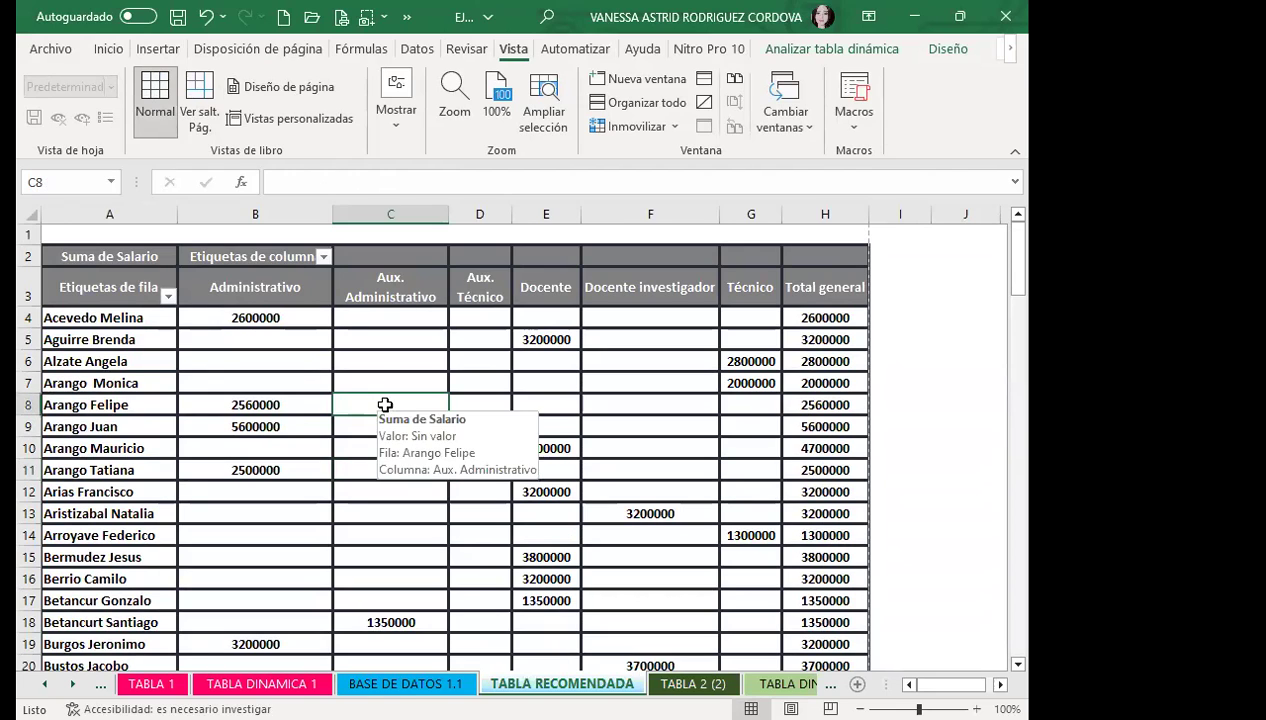
click(391, 377)
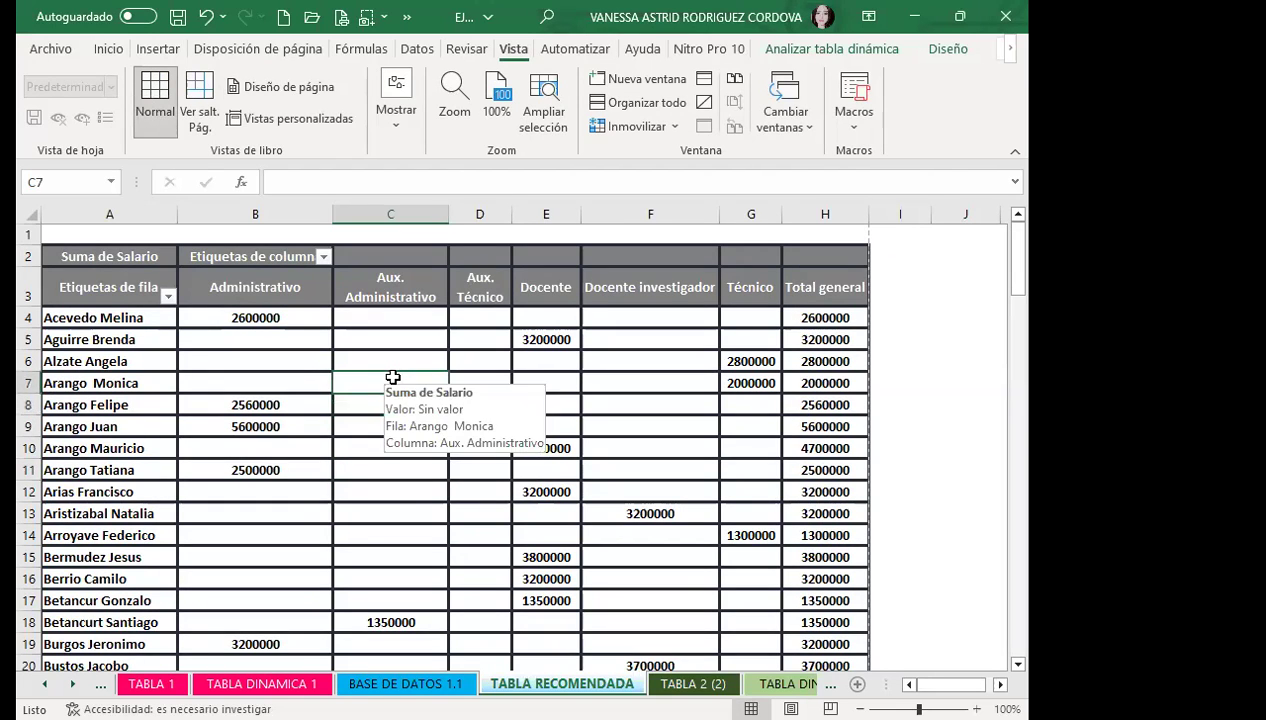
click(639, 489)
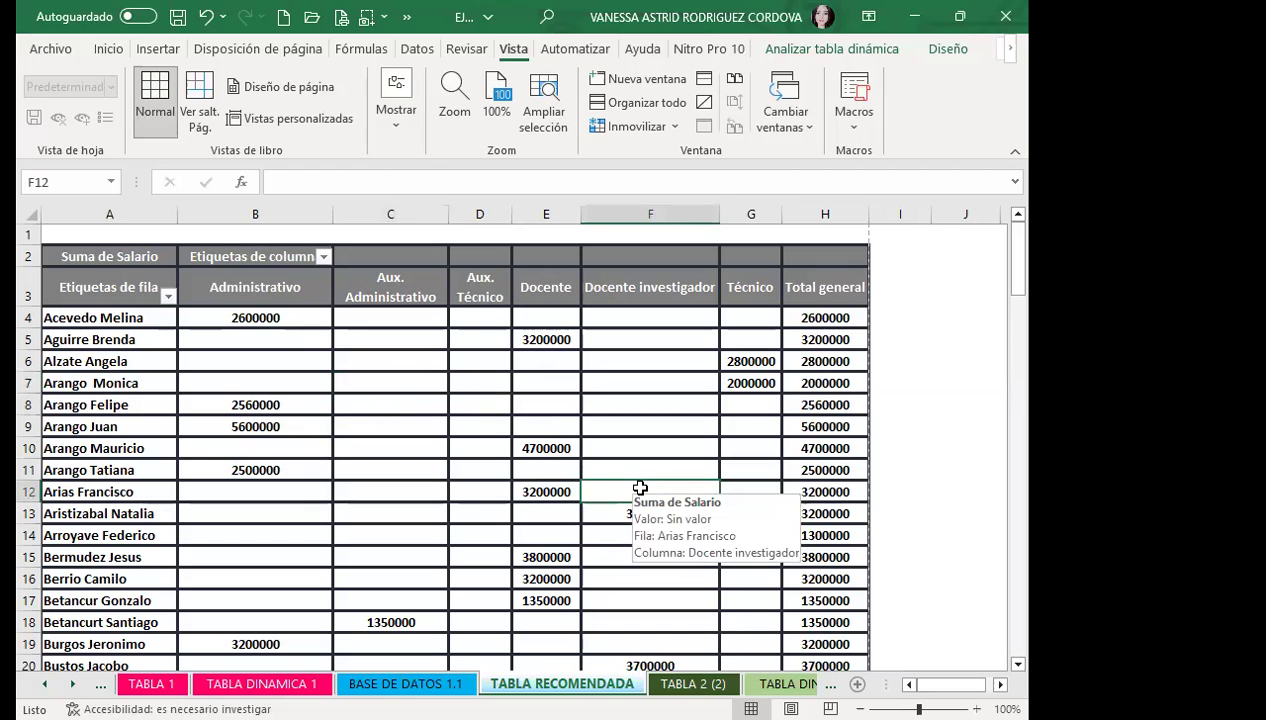
click(341, 20)
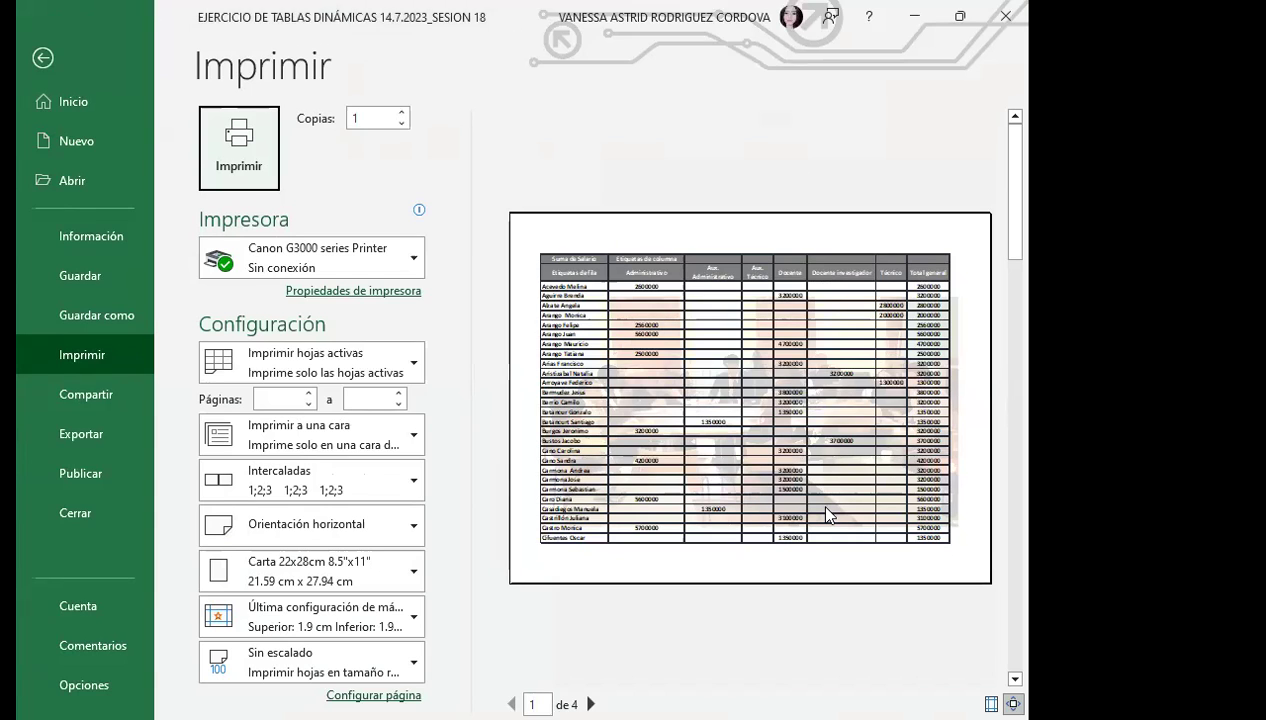
click(40, 57)
click(400, 395)
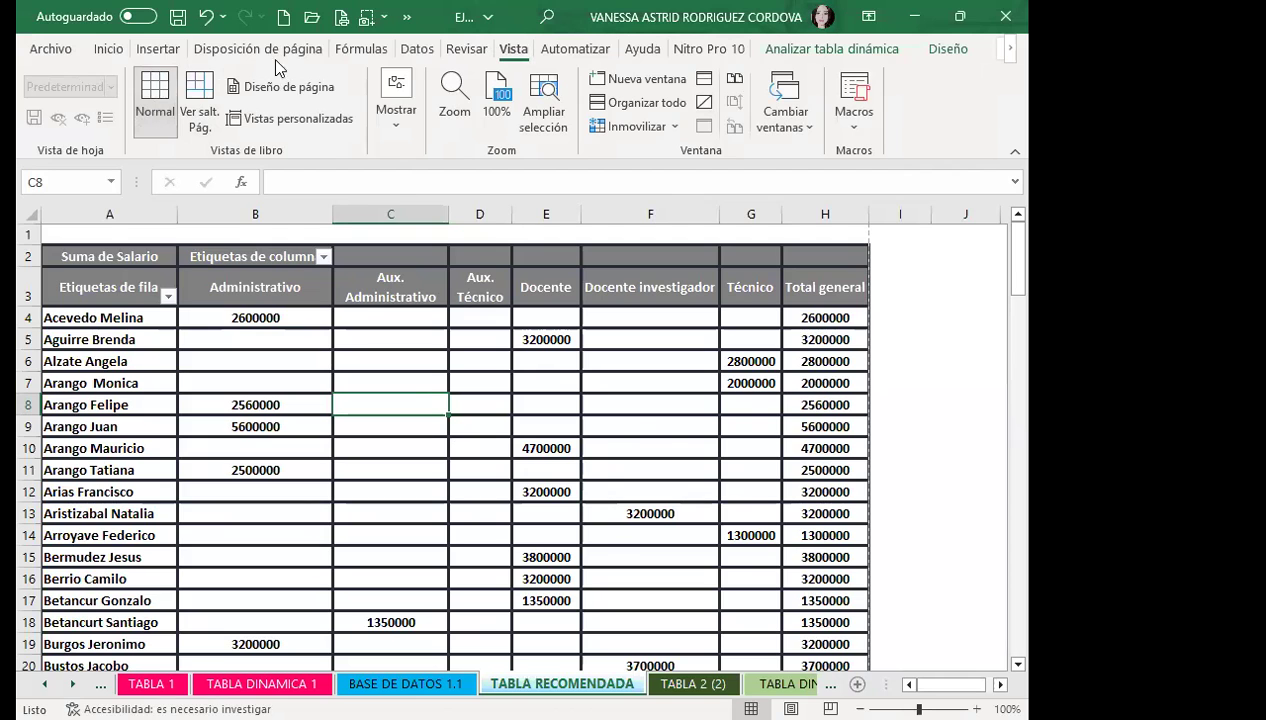
click(288, 88)
scroll(568, 506, down, 3)
scroll(568, 506, up, 3)
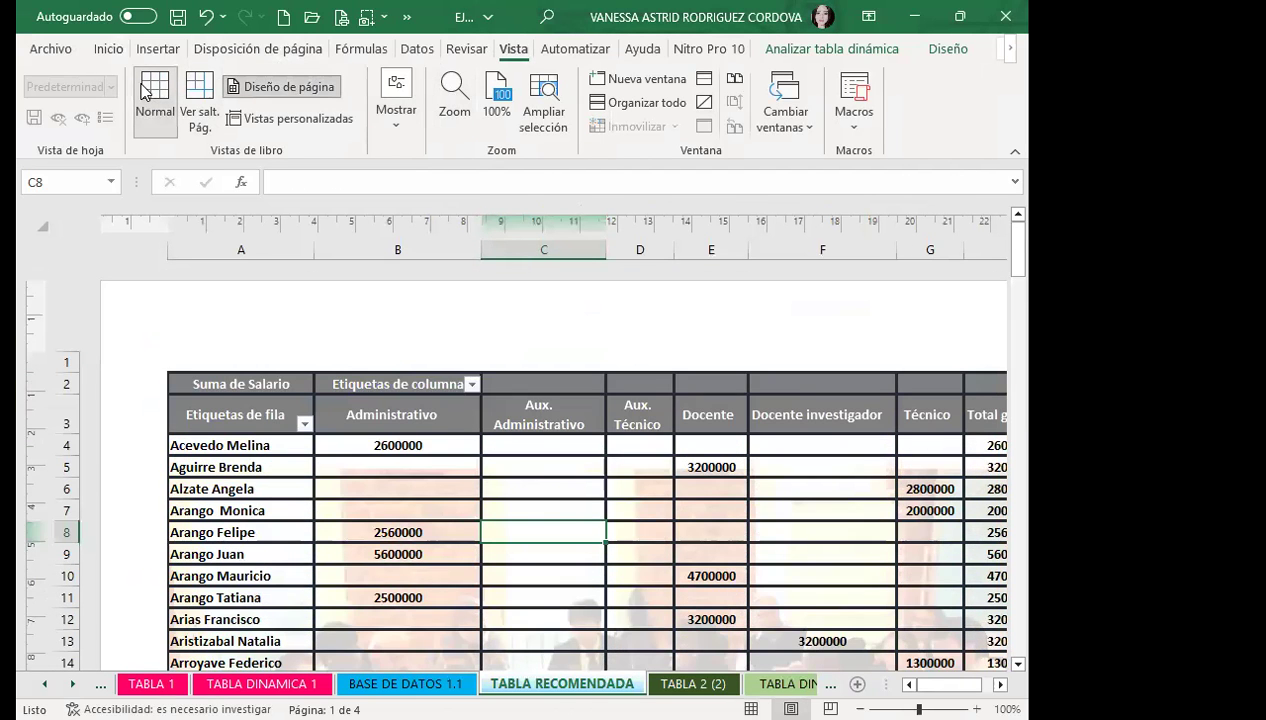
click(146, 92)
click(412, 337)
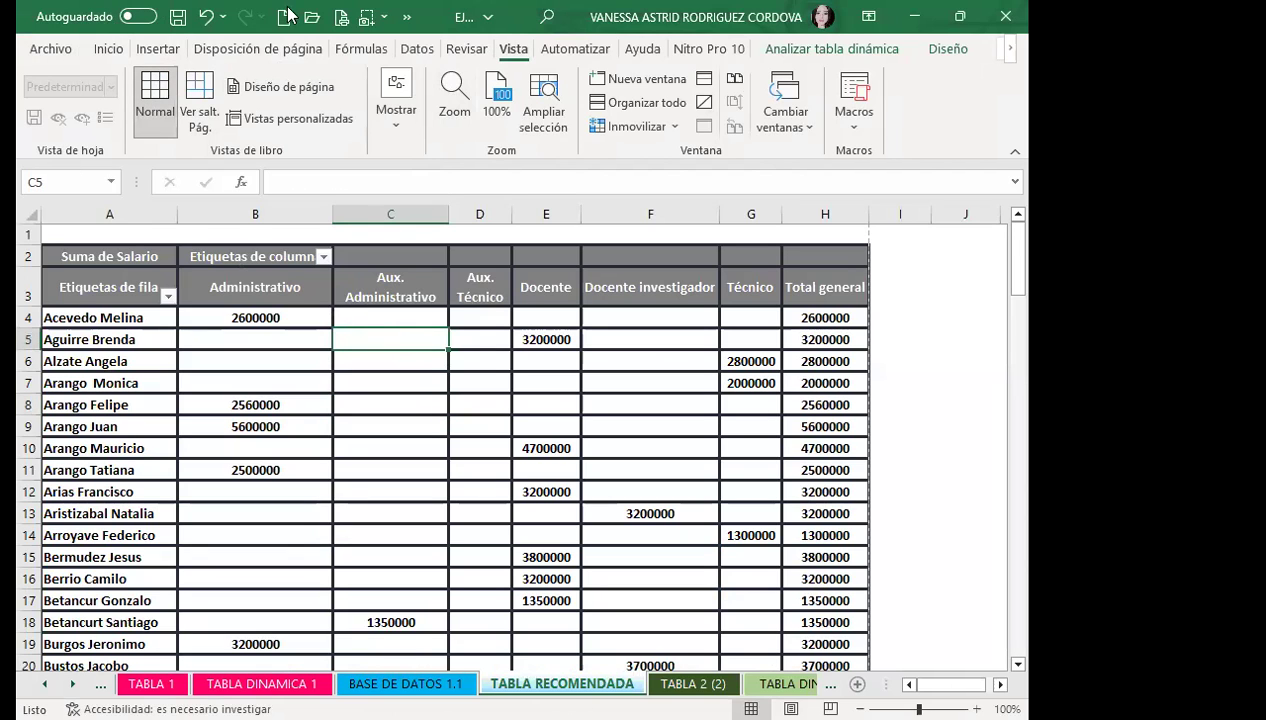
click(342, 20)
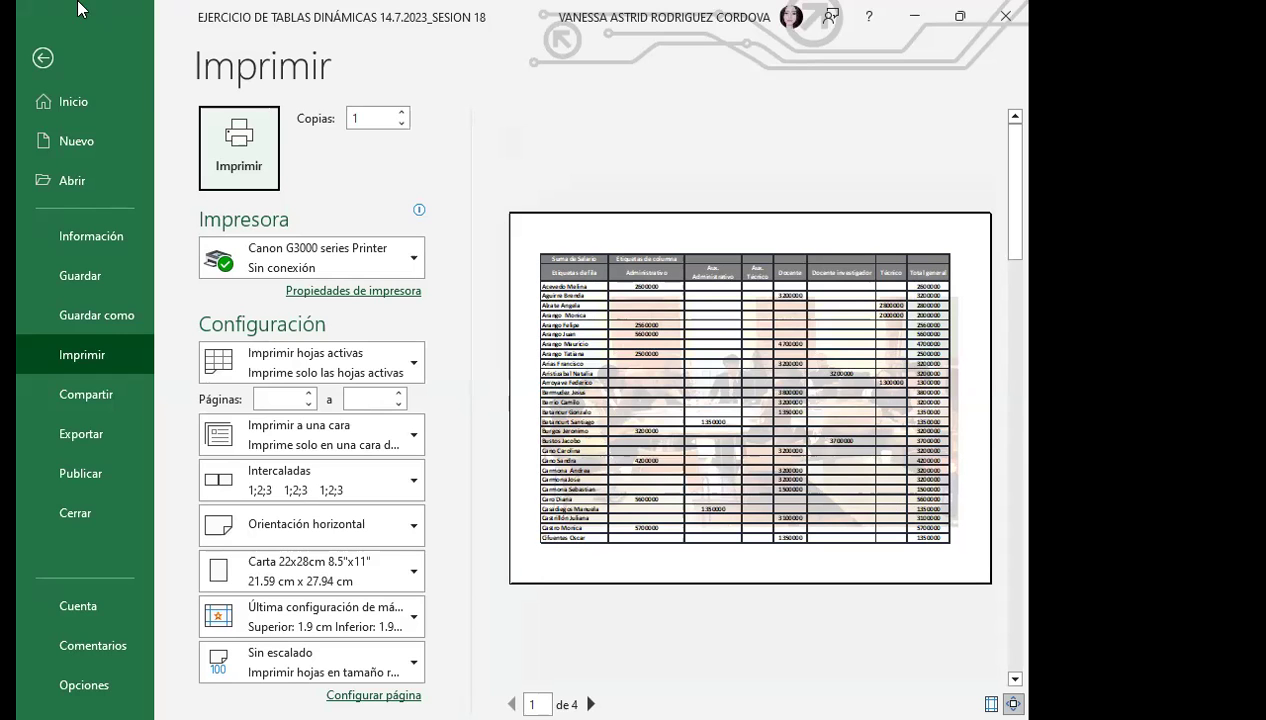
click(45, 55)
Activate the pivot and show its field list via Analizar tabla dinámica > Mostrar
click(446, 468)
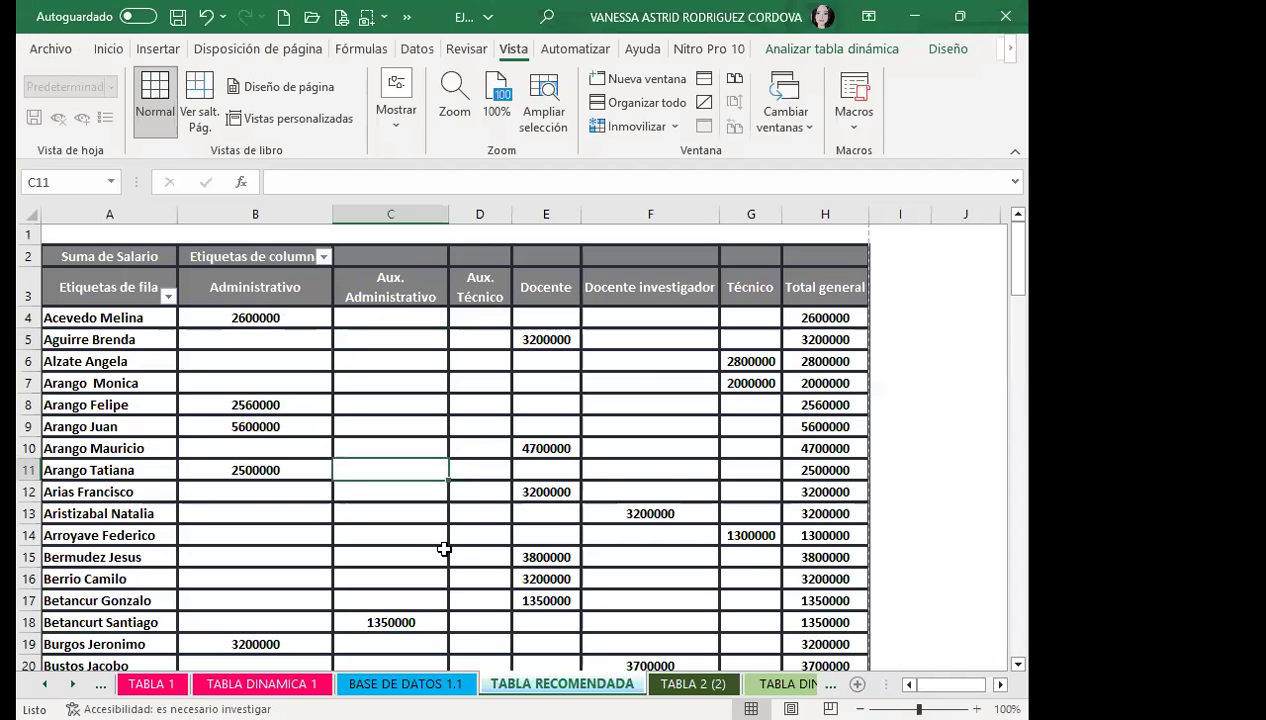
click(625, 448)
click(832, 50)
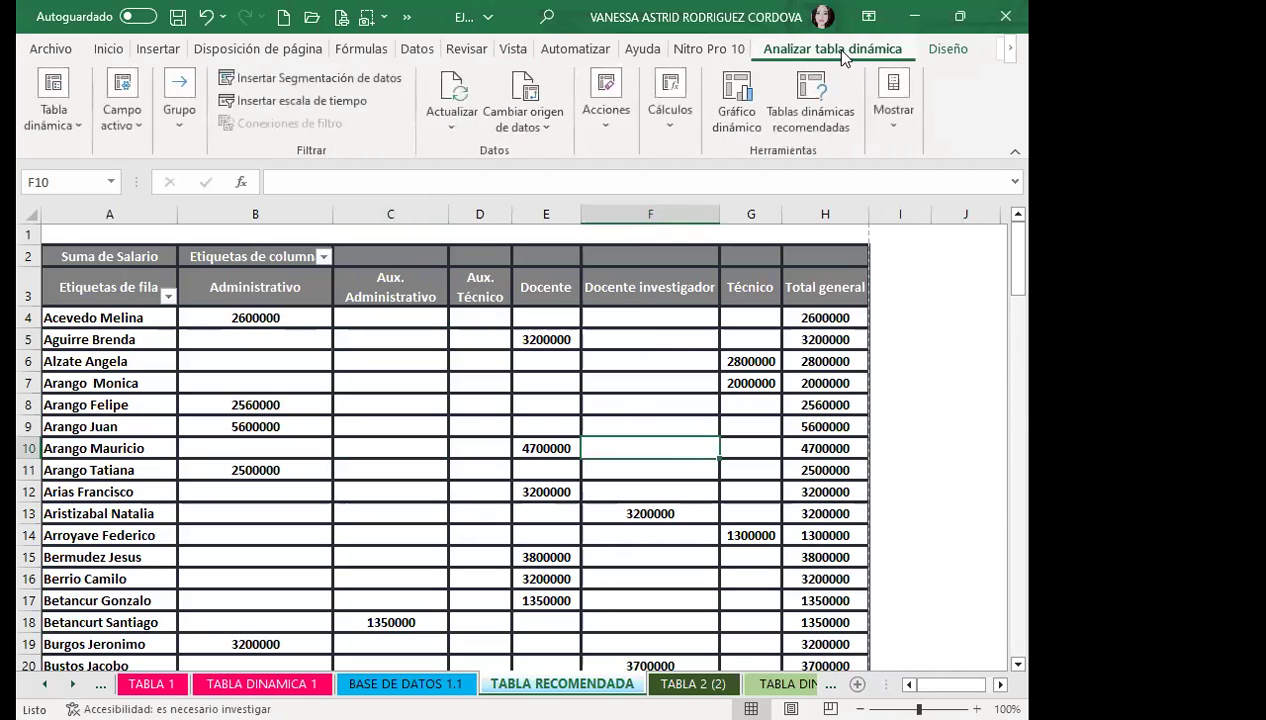
click(885, 130)
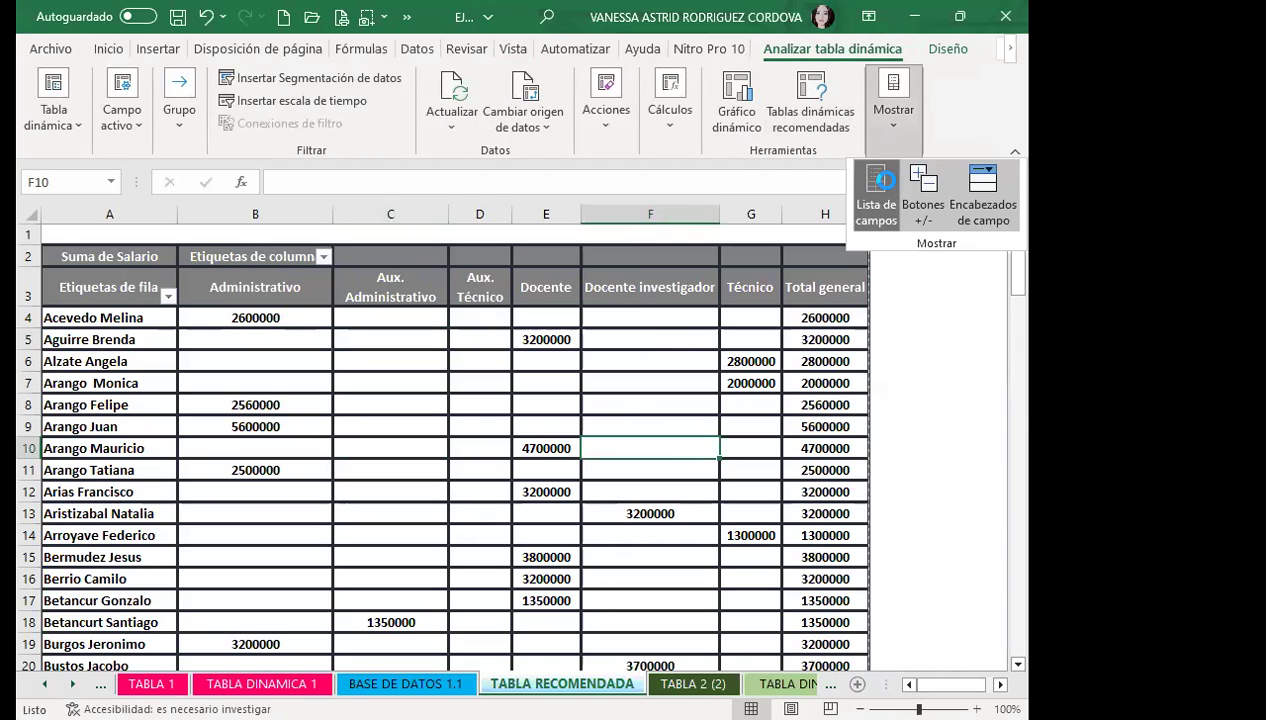
click(883, 185)
scroll(765, 396, down, 2)
scroll(768, 398, down, 1)
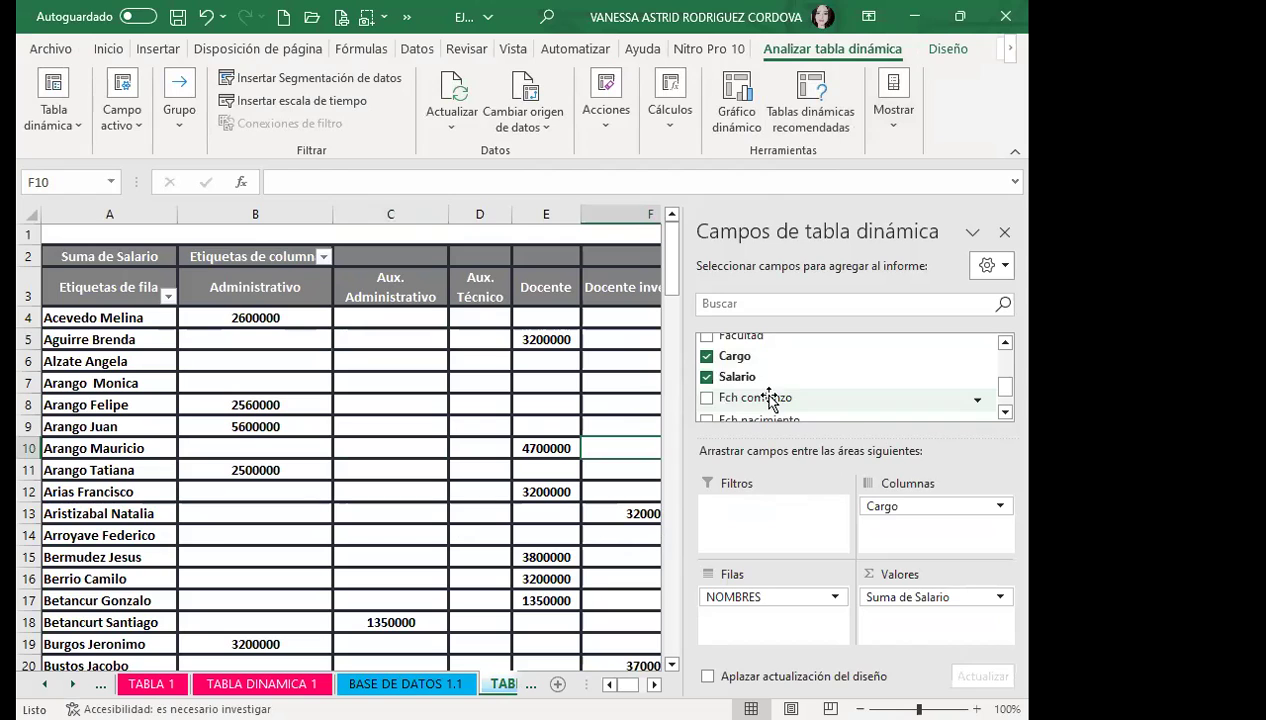
scroll(795, 387, down, 1)
scroll(795, 387, up, 5)
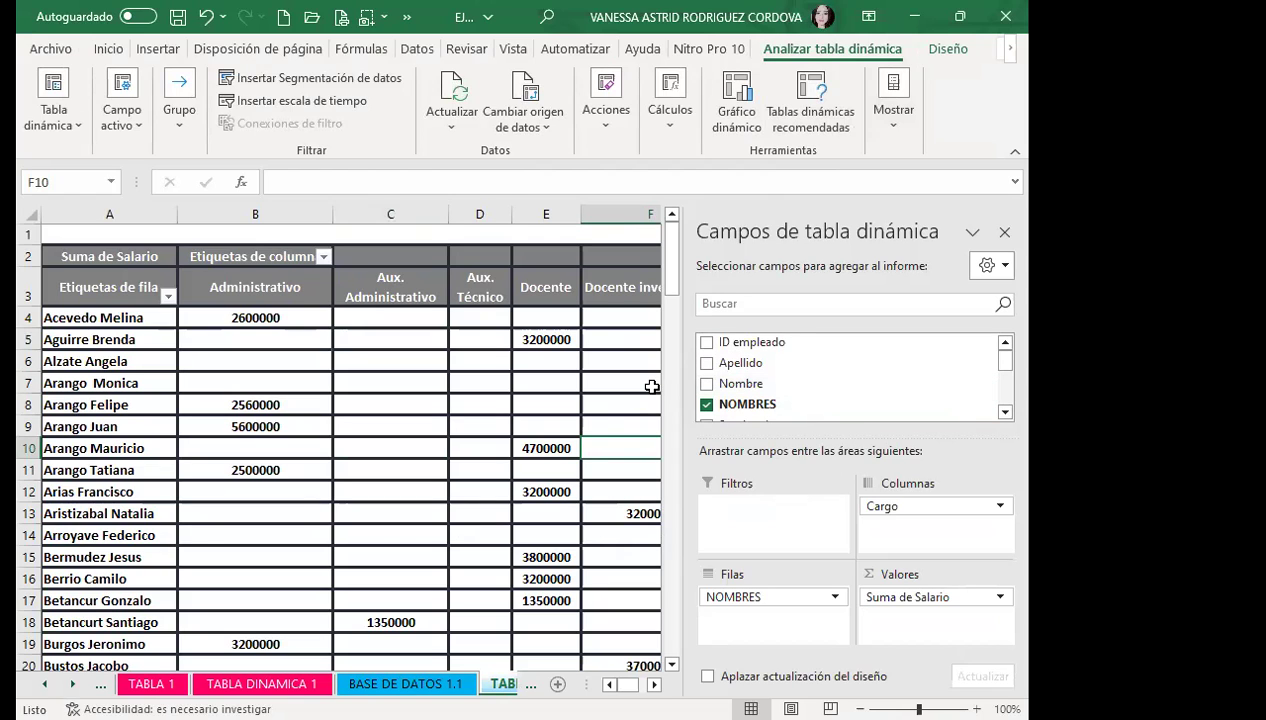
mouse_move(651, 387)
click(408, 683)
click(436, 398)
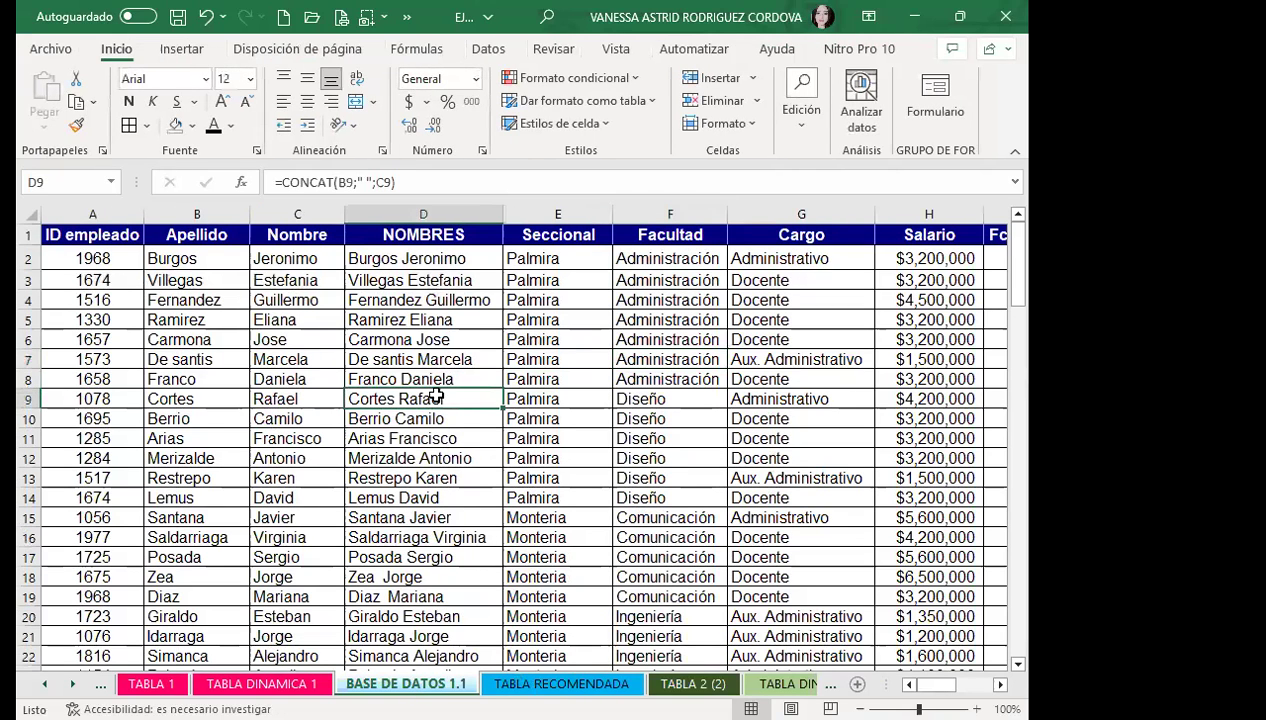
click(164, 252)
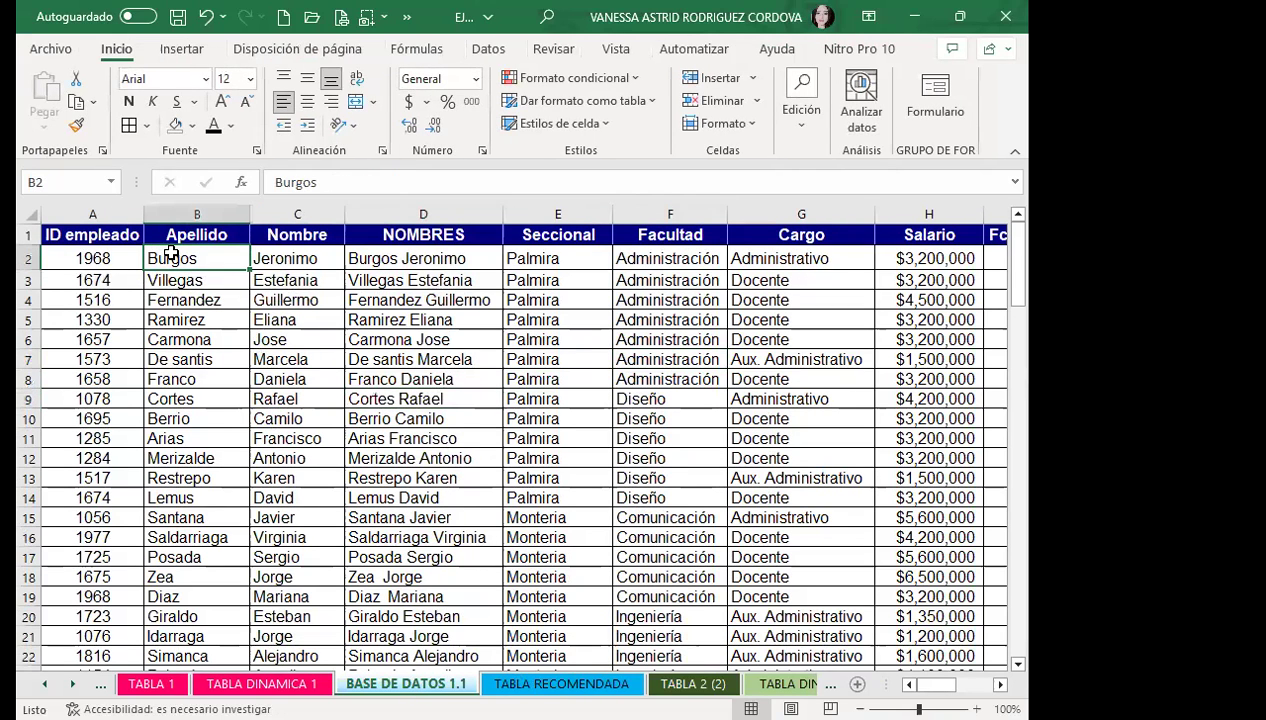
click(417, 258)
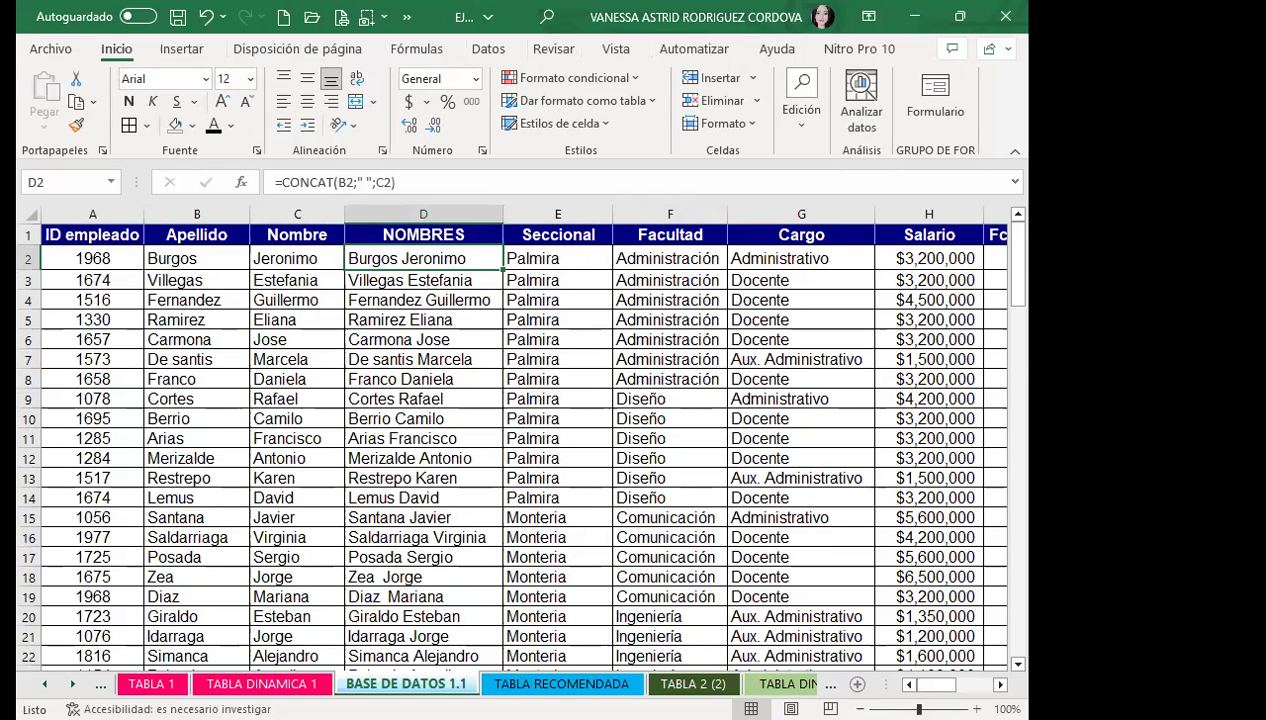
click(561, 684)
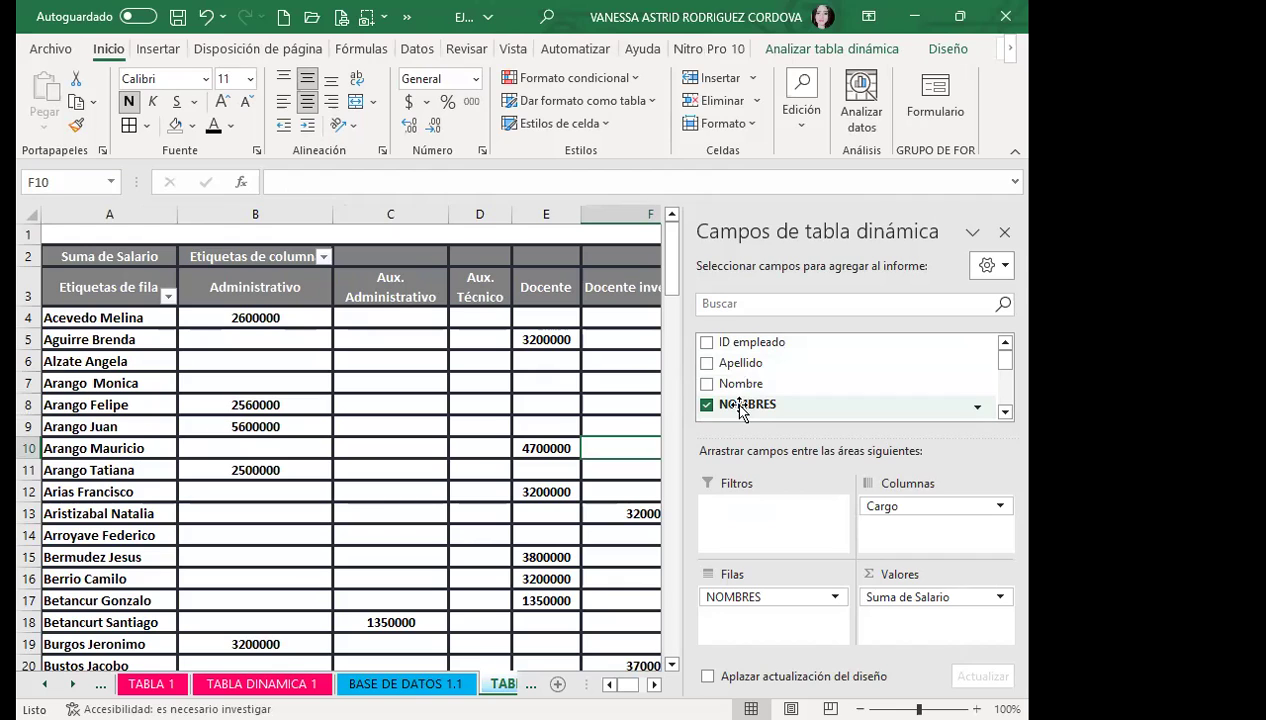
Select the employee row labels and scroll through the pivot checking salary values
click(92, 318)
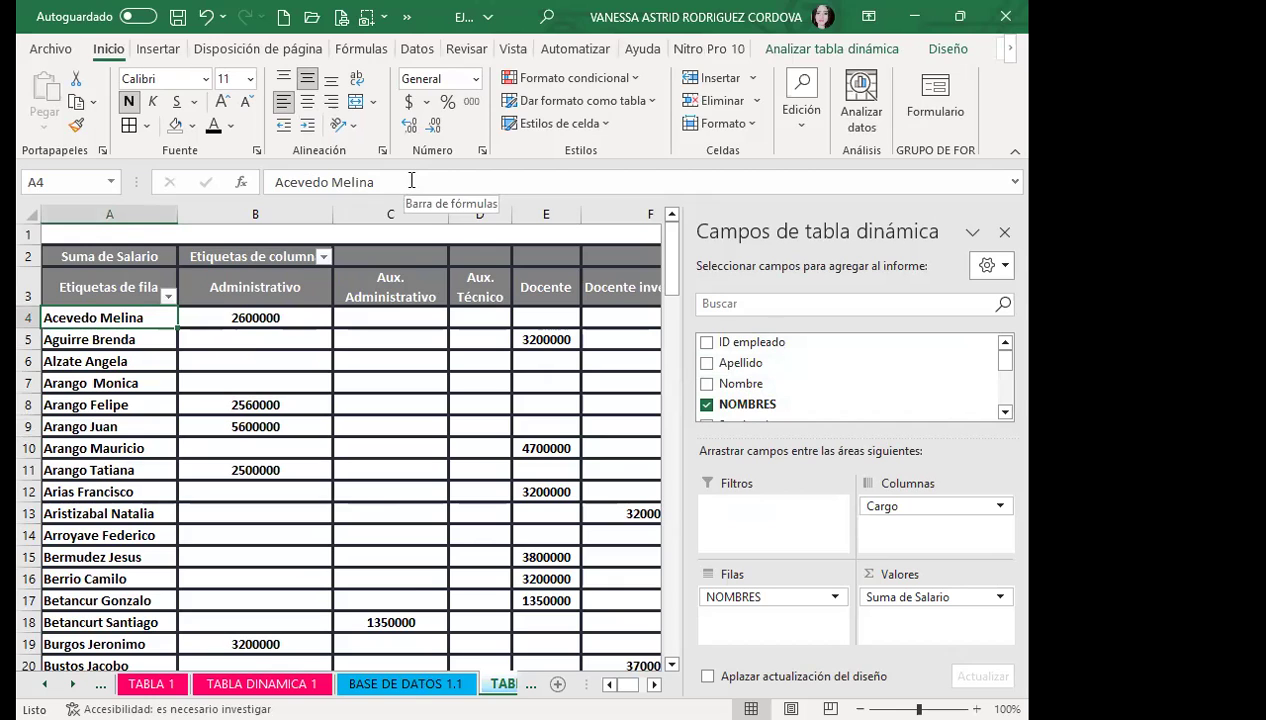
click(79, 331)
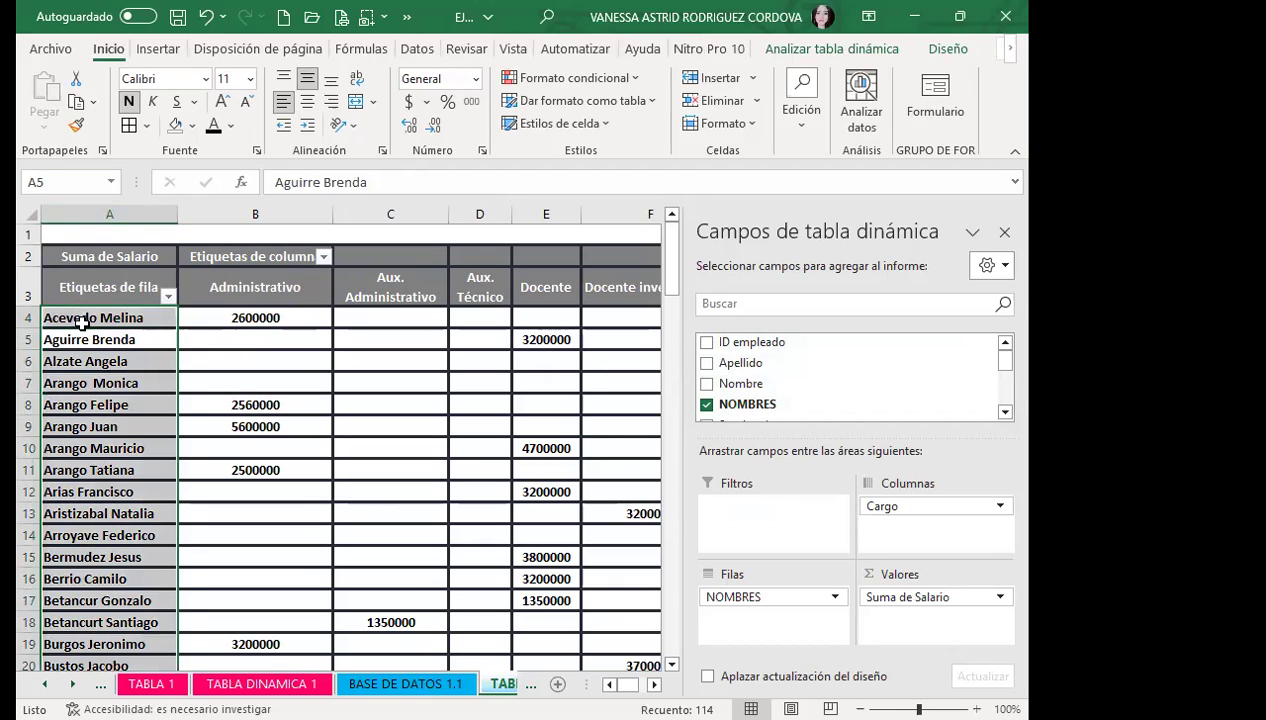
click(79, 340)
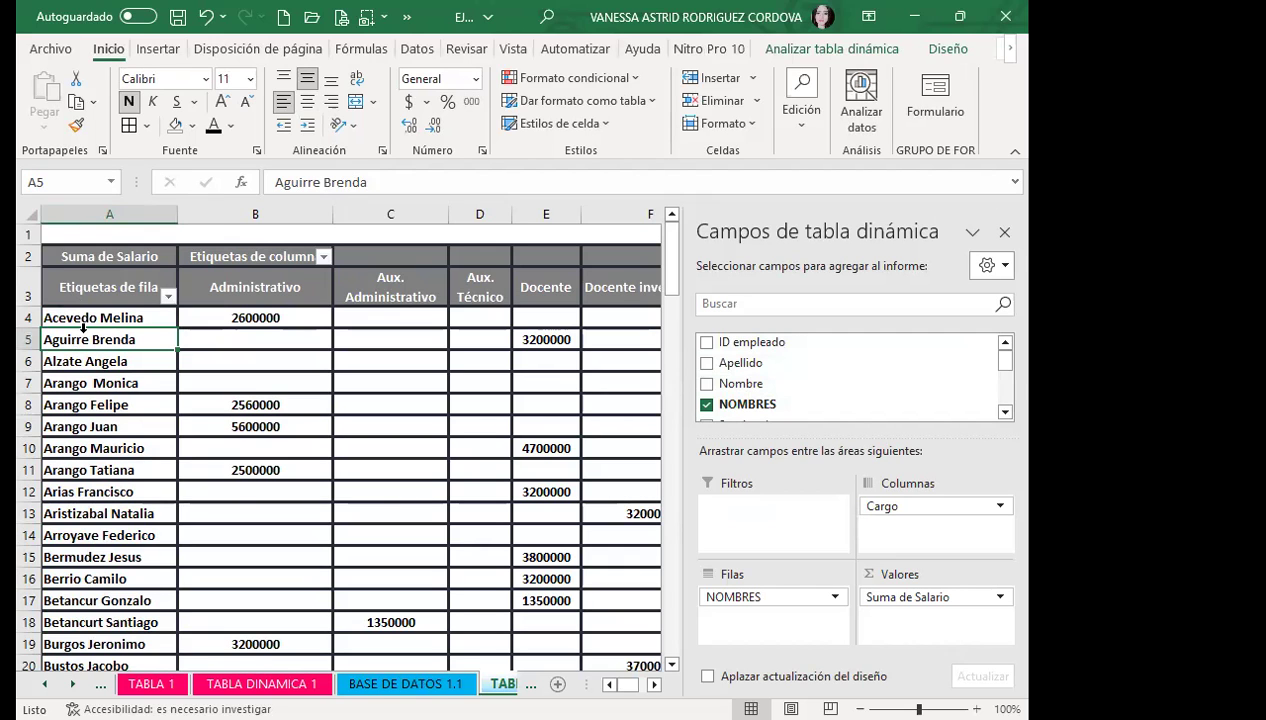
scroll(277, 430, down, 6)
scroll(277, 430, down, 6)
scroll(278, 430, down, 4)
scroll(278, 430, down, 9)
scroll(278, 425, down, 6)
scroll(279, 420, down, 8)
scroll(282, 381, up, 3)
scroll(280, 380, up, 9)
scroll(275, 377, up, 2)
scroll(268, 373, up, 7)
scroll(268, 373, up, 6)
scroll(320, 370, up, 6)
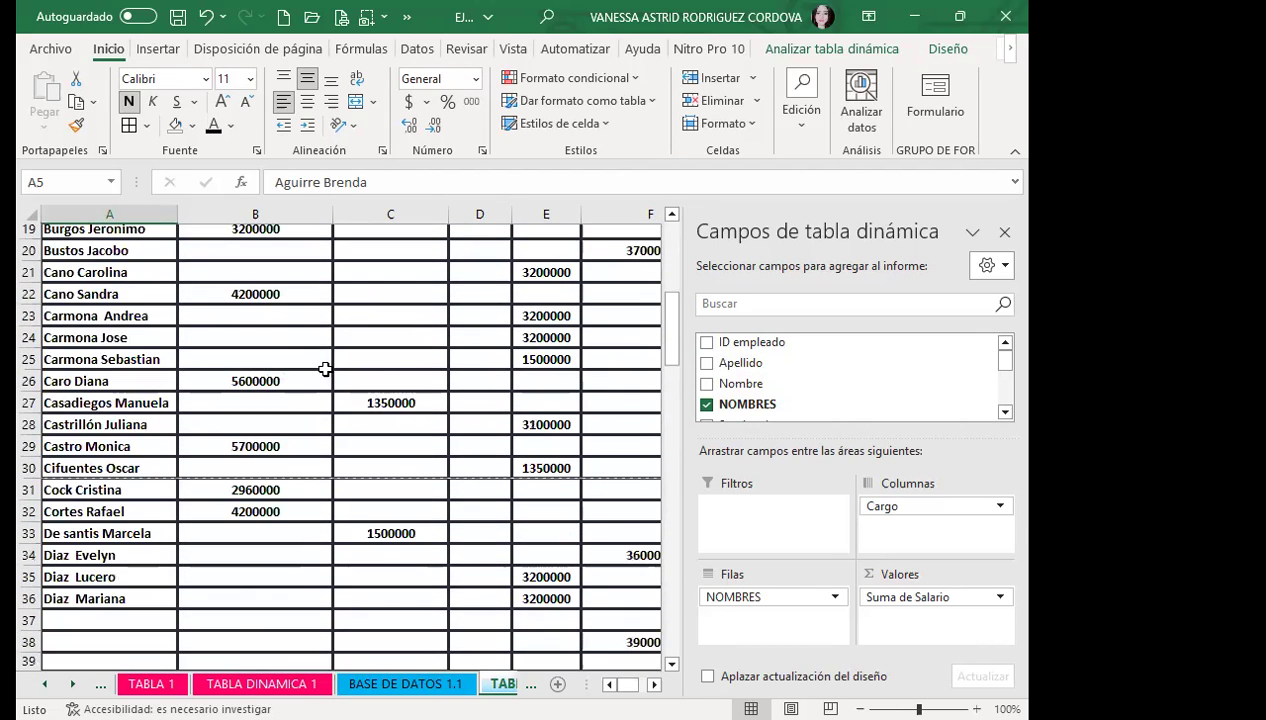
click(404, 401)
click(542, 360)
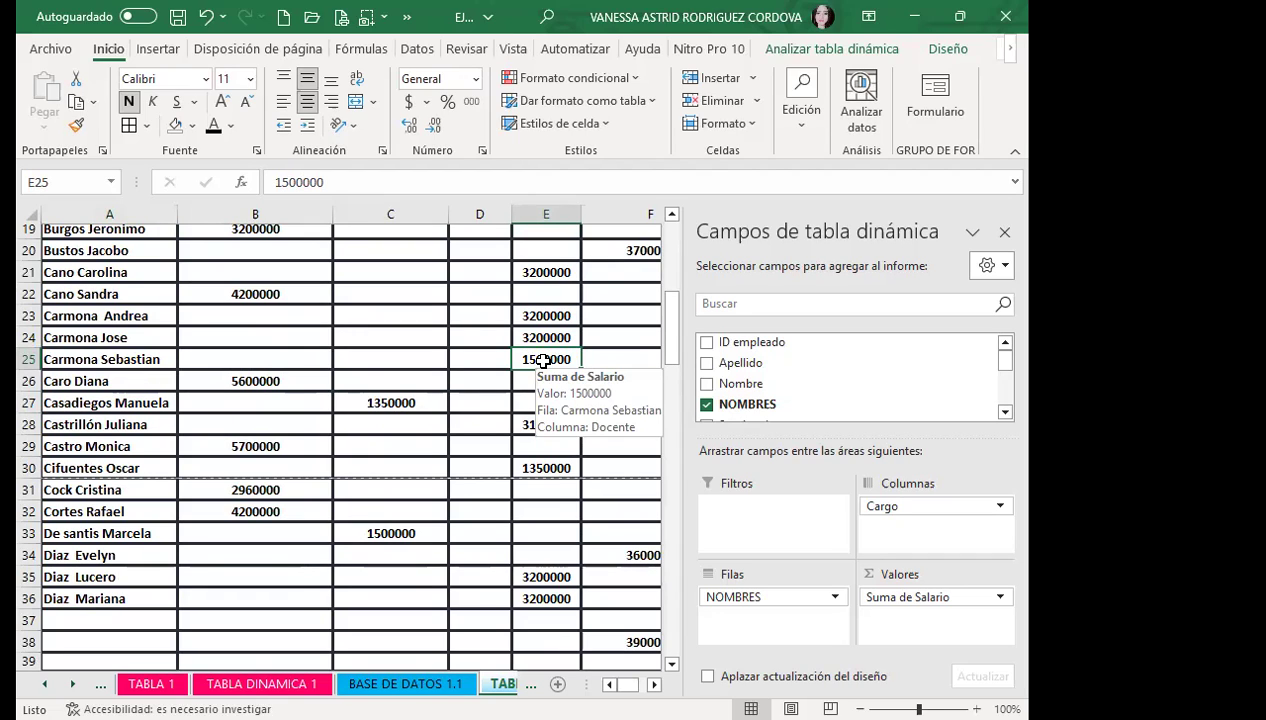
Close the PivotTable Fields pane and check an empty Docente investigador value
click(478, 312)
click(1005, 232)
click(594, 333)
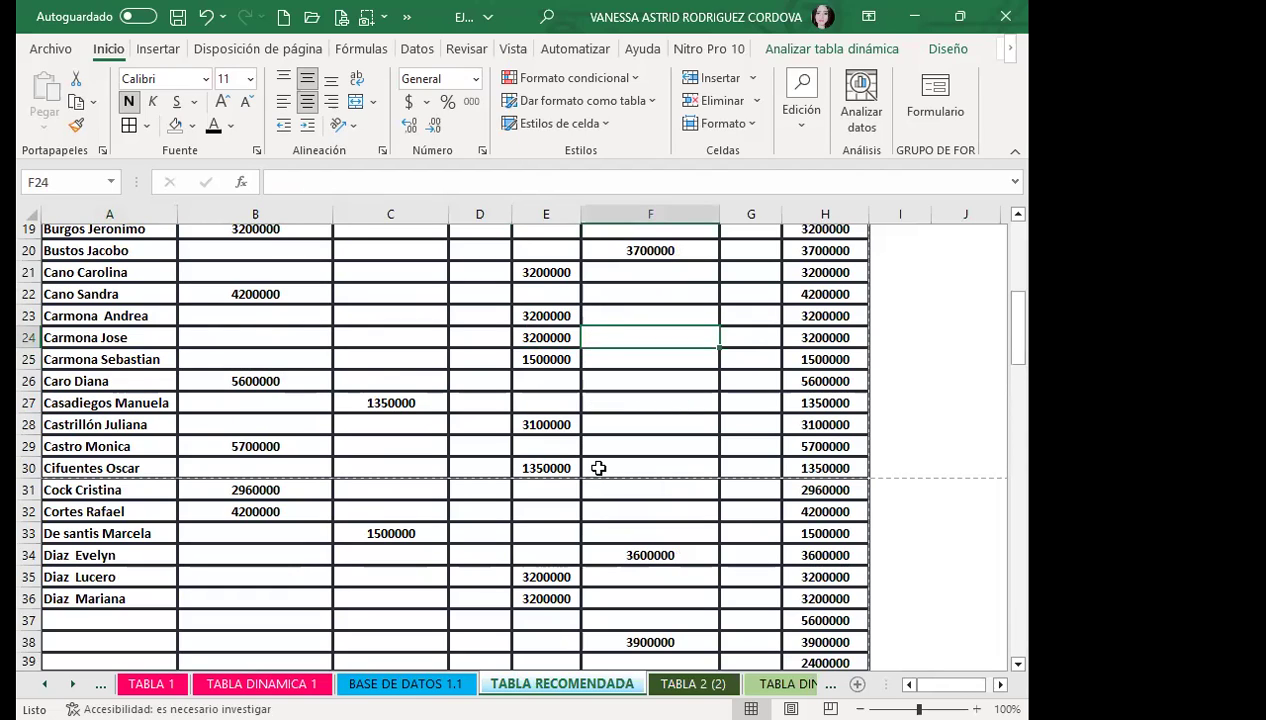
click(727, 680)
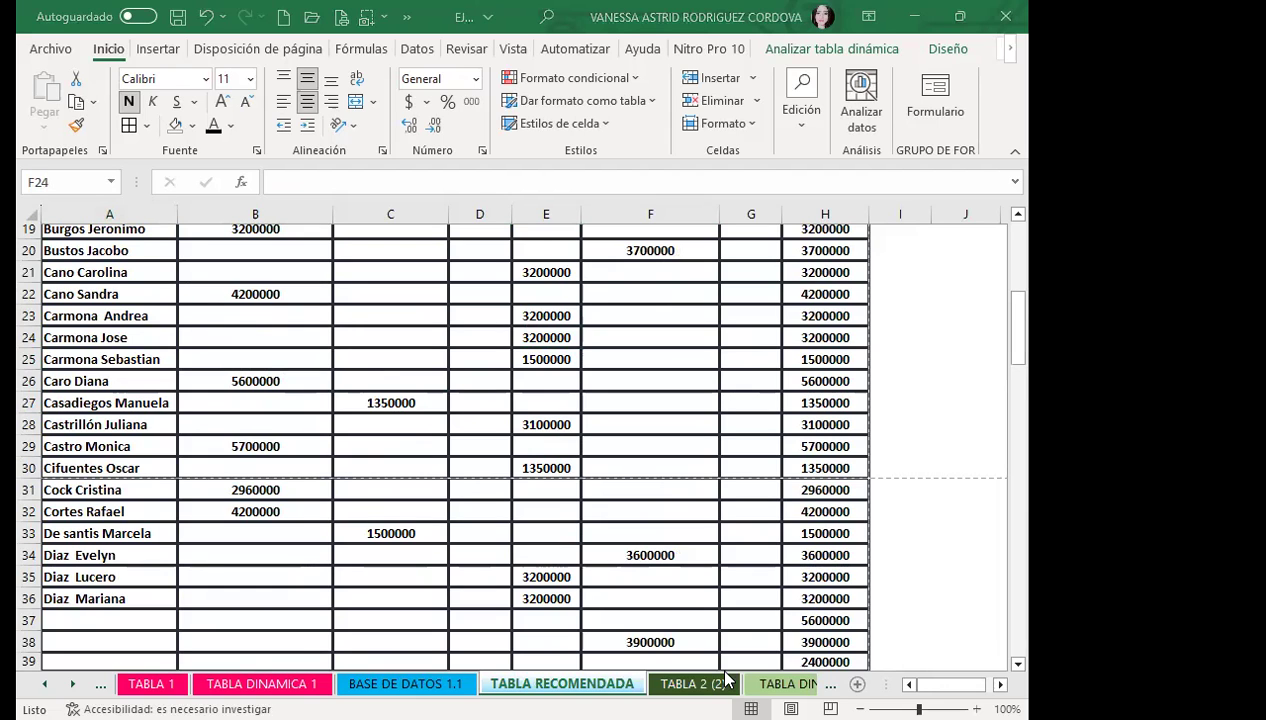
Switch to Firefox and reload the Foro de discusión clase #18 page
key(alt+Tab)
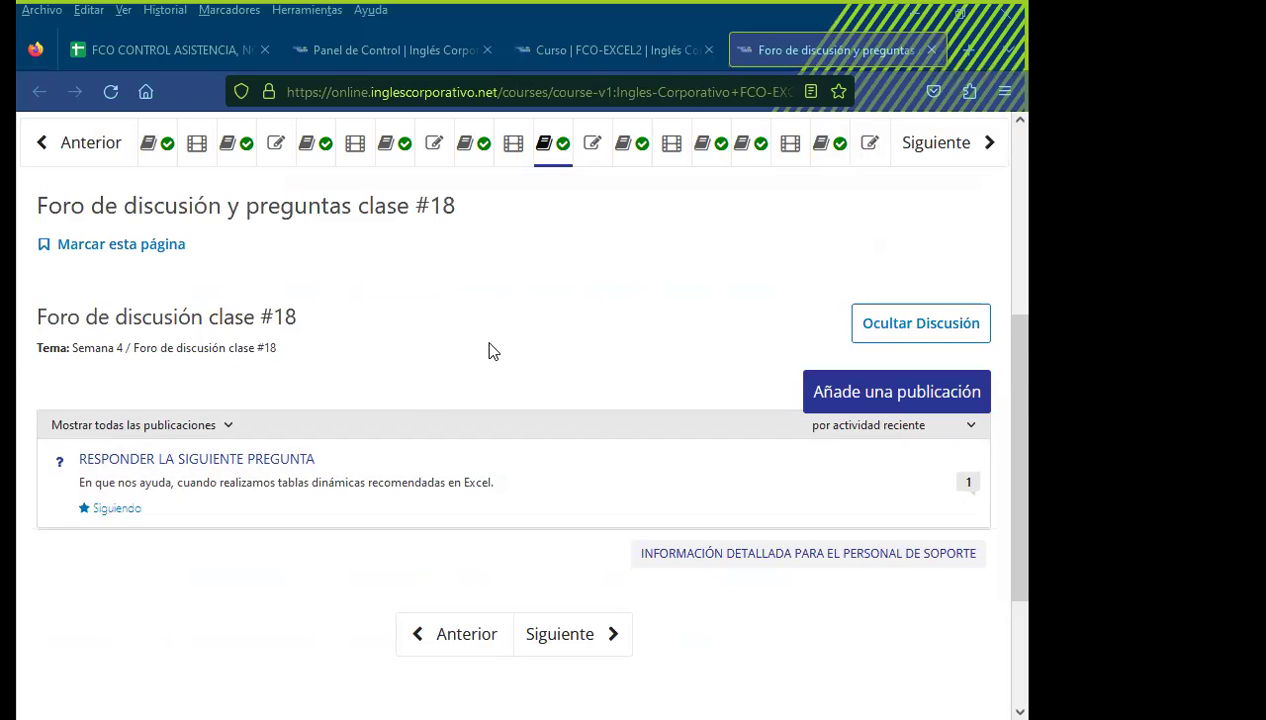
key(F5)
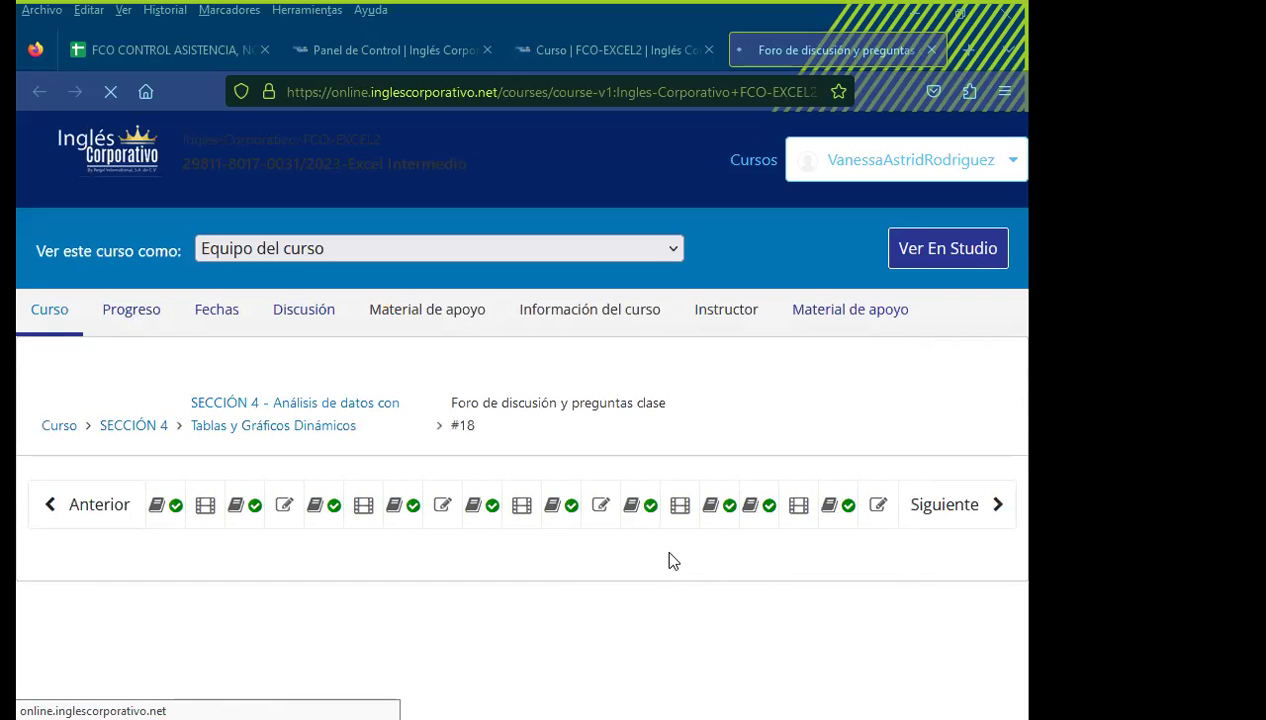
scroll(665, 555, down, 3)
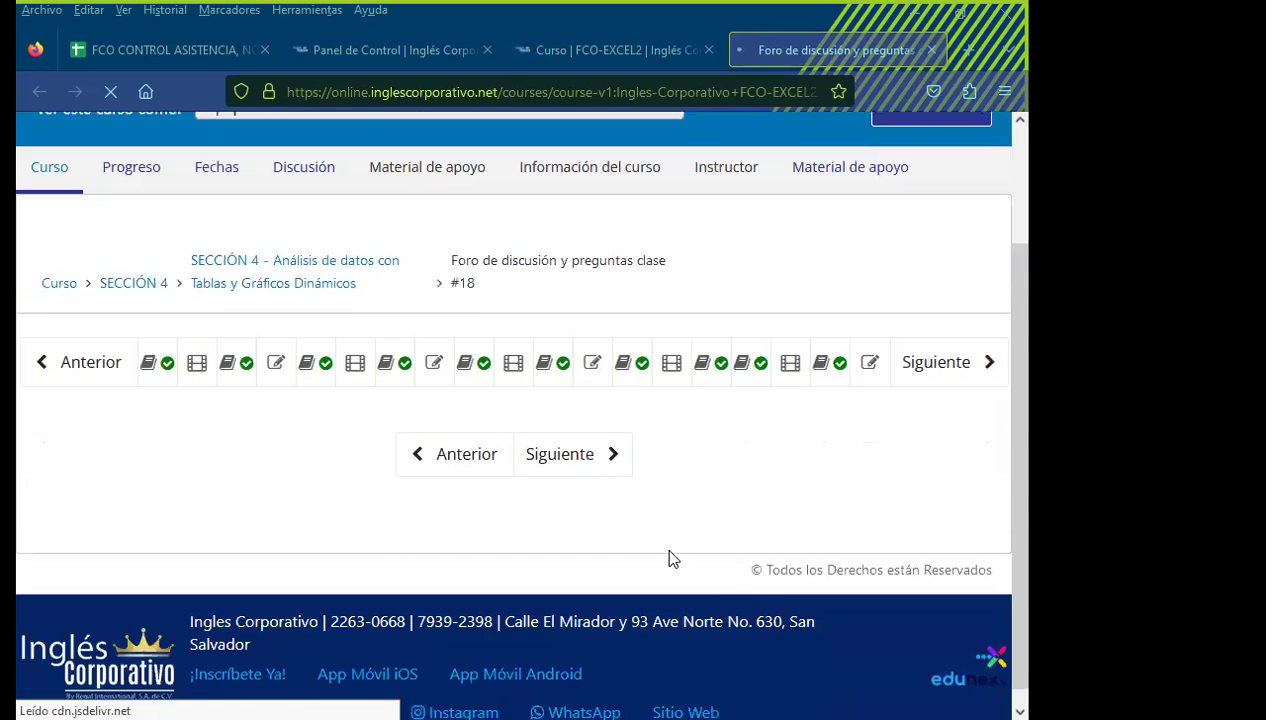
scroll(670, 510, down, 4)
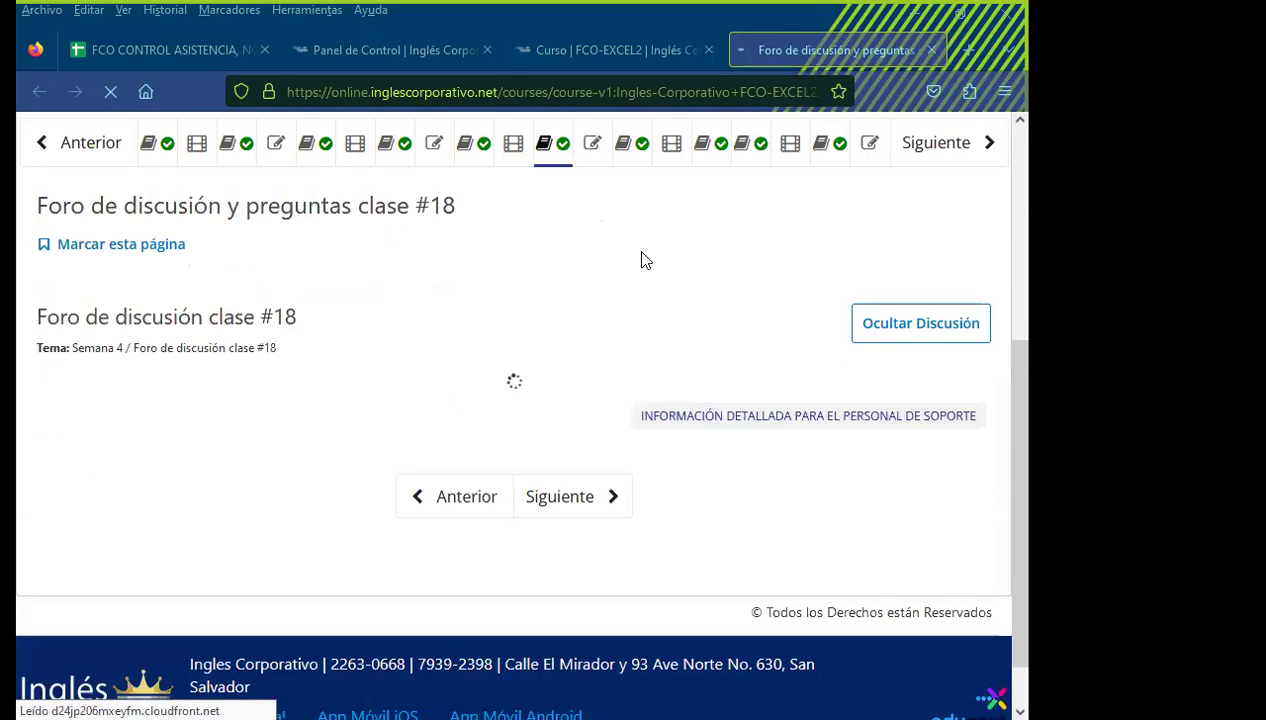